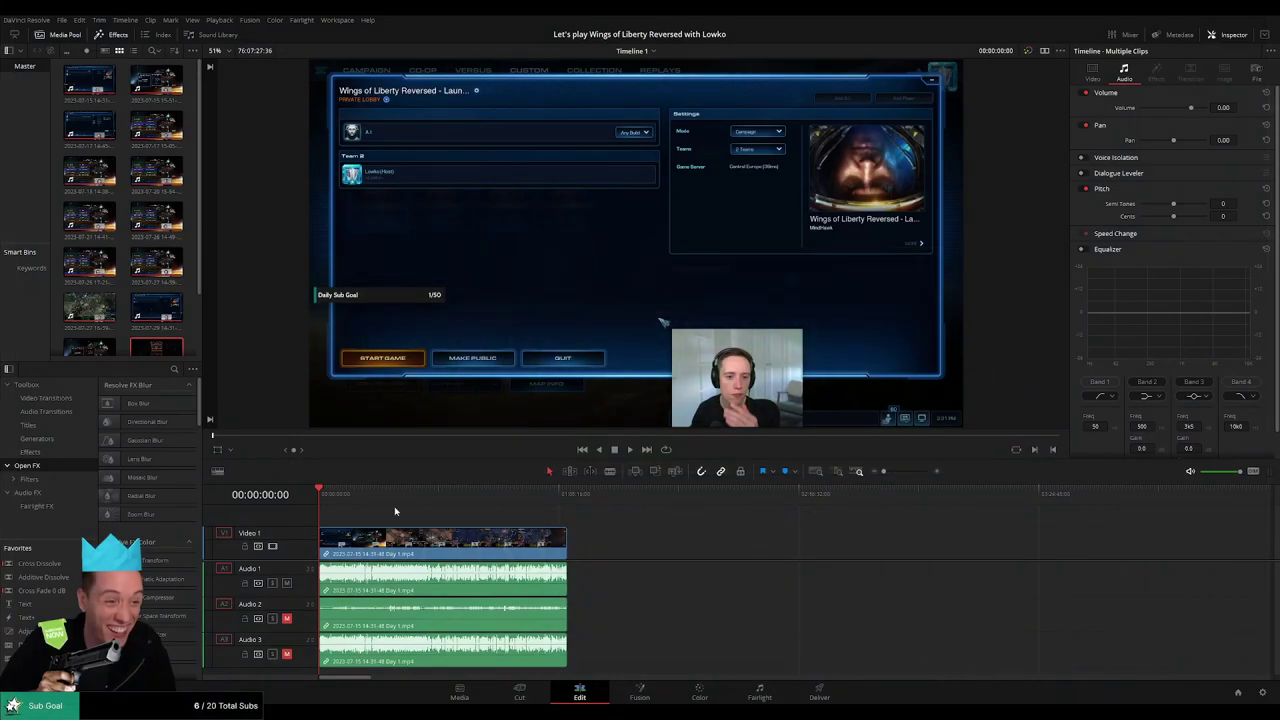
Step: Start playback of the Day 1 gameplay timeline from its beginning
{"action": "key", "text": "space"}
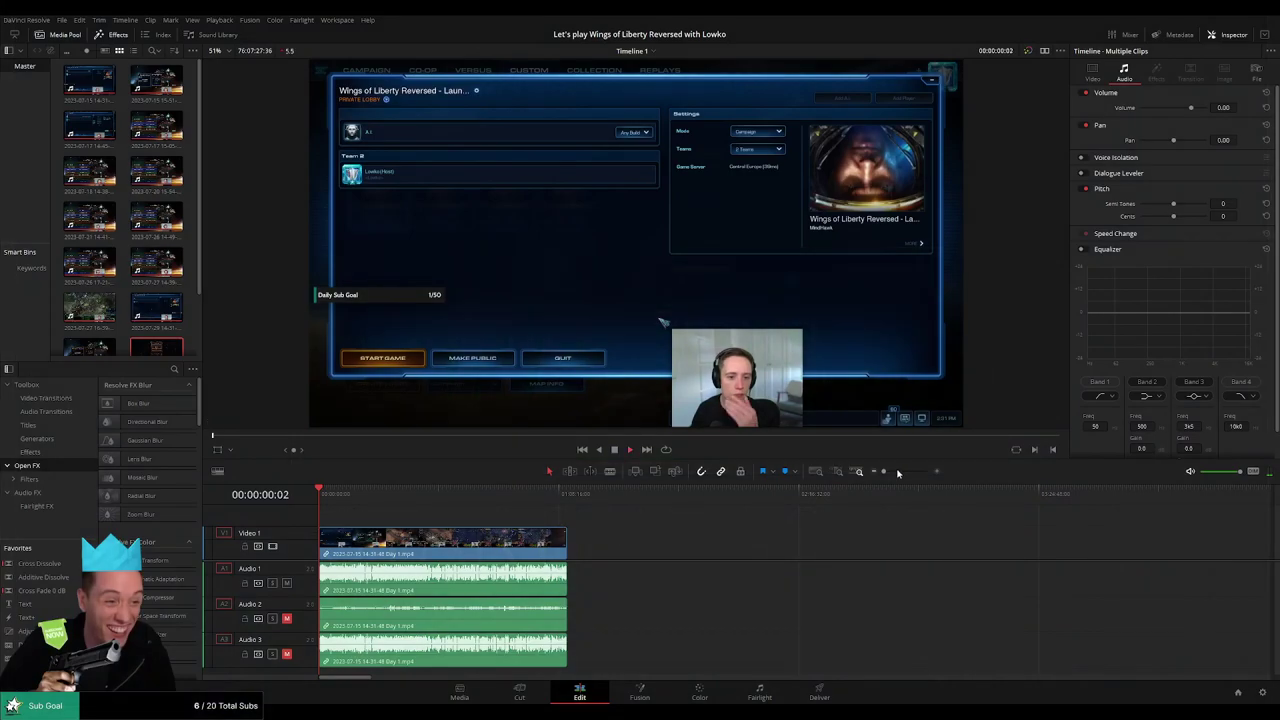
Step: Add short fade-ins at the Day 1 clip start on Audio 3, 2, 1 and Video 1, then play back
{"action": "left_click_drag", "start_coordinate": [883, 471], "coordinate": [913, 477]}
{"action": "key", "text": "space"}
{"action": "key", "text": "Home"}
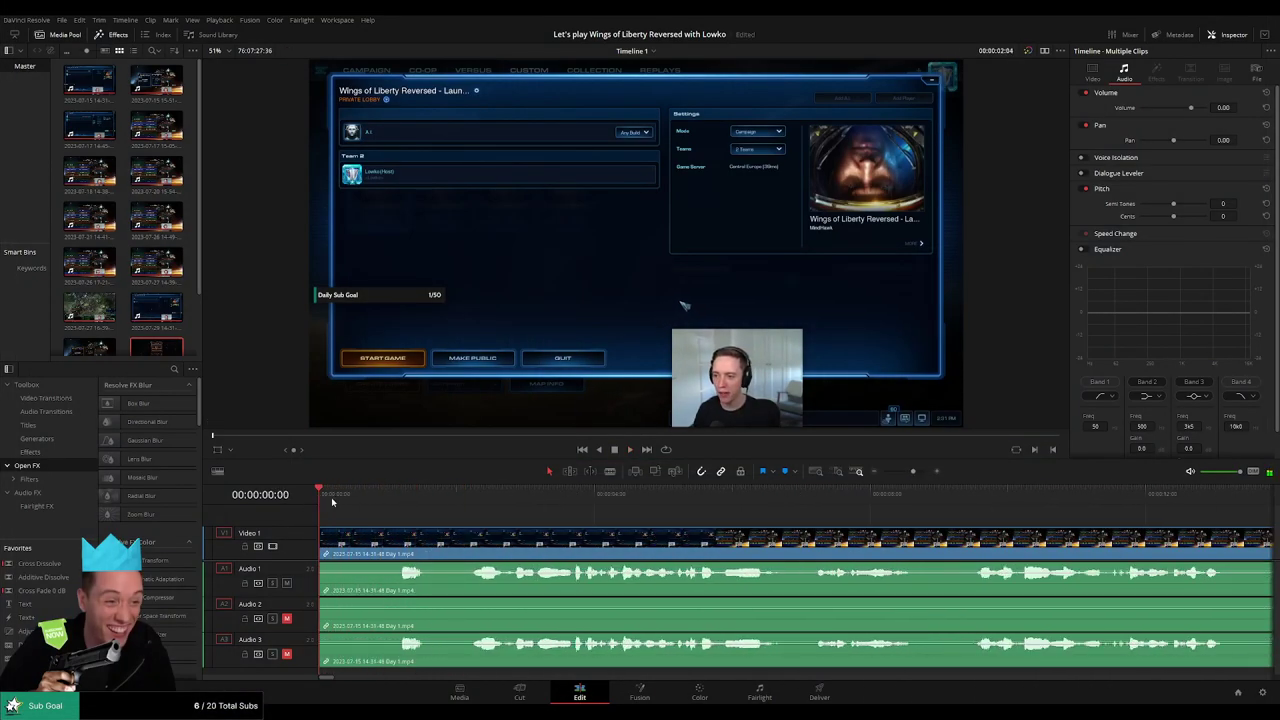
{"action": "left_click_drag", "start_coordinate": [320, 637], "coordinate": [384, 636]}
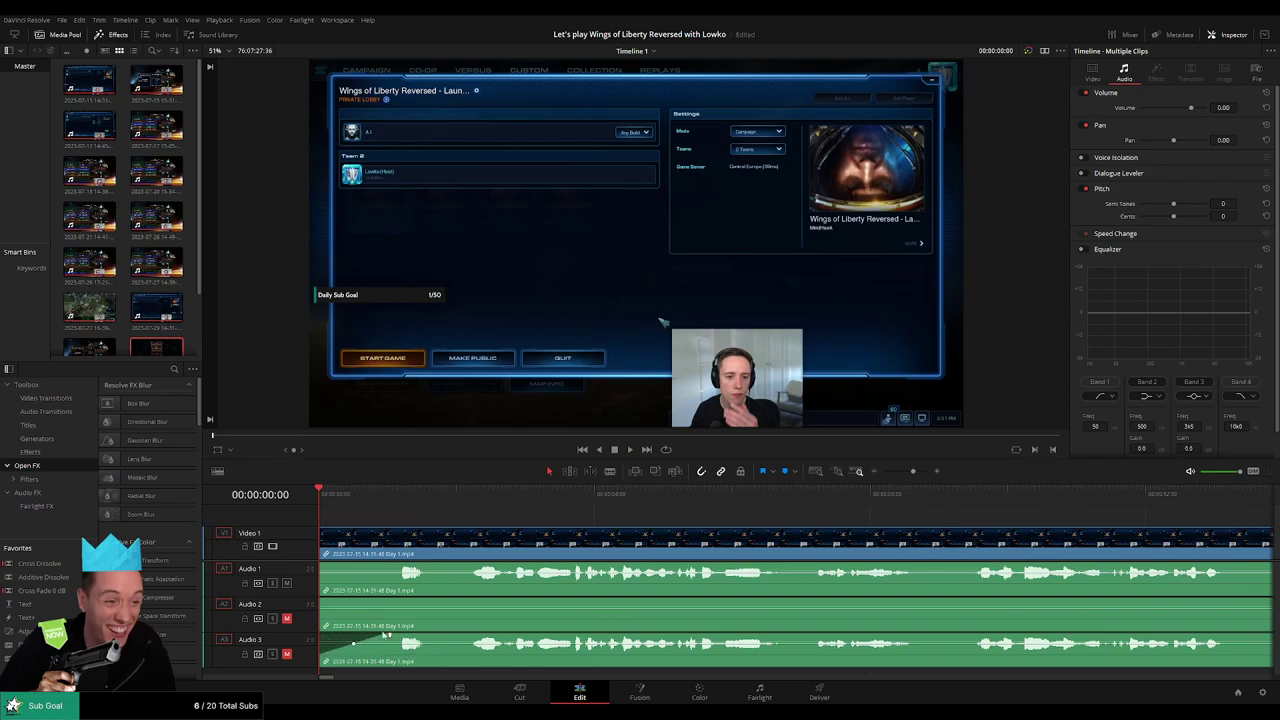
{"action": "left_click_drag", "start_coordinate": [320, 600], "coordinate": [388, 601]}
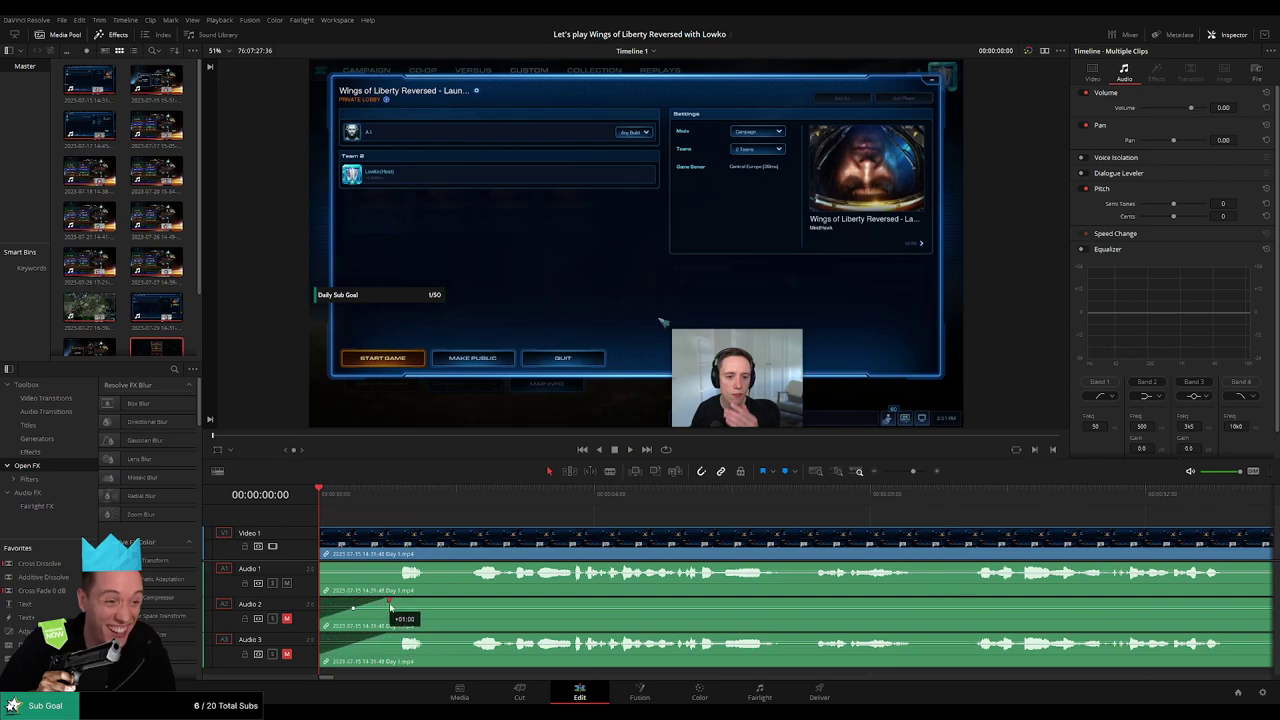
{"action": "left_click_drag", "start_coordinate": [321, 566], "coordinate": [390, 567]}
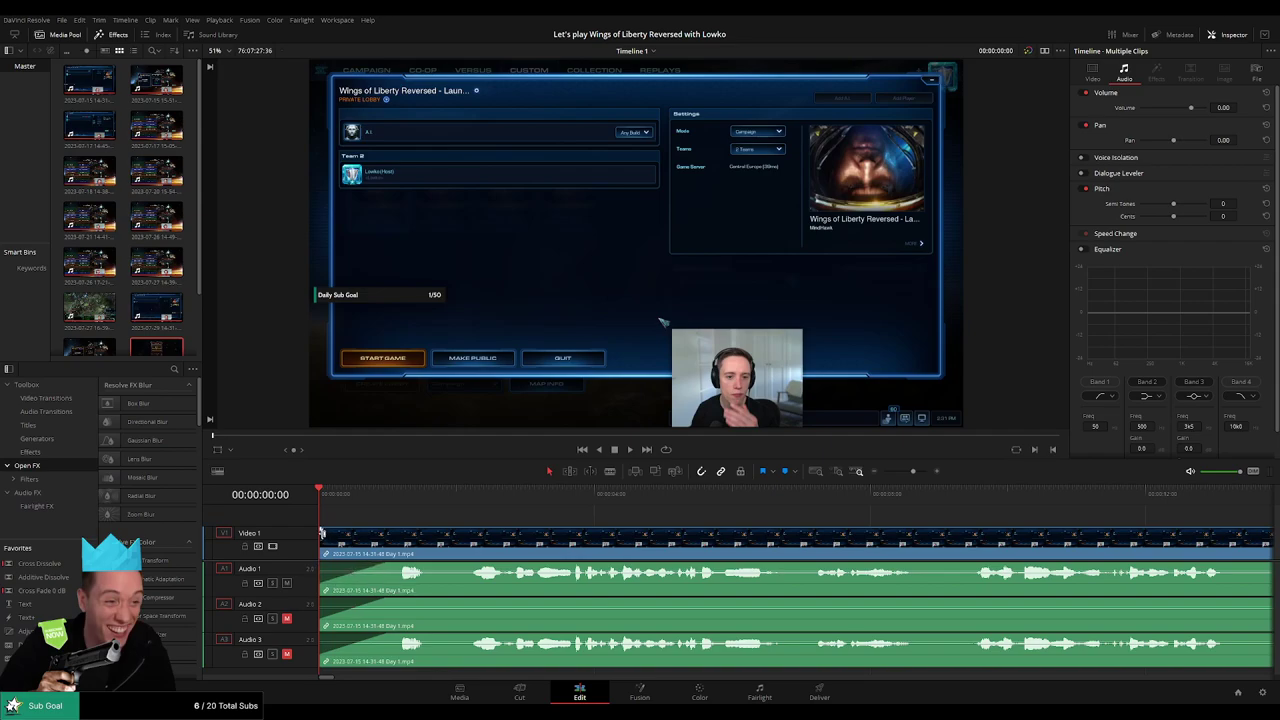
{"action": "left_click_drag", "start_coordinate": [321, 533], "coordinate": [388, 536]}
{"action": "key", "text": "space"}
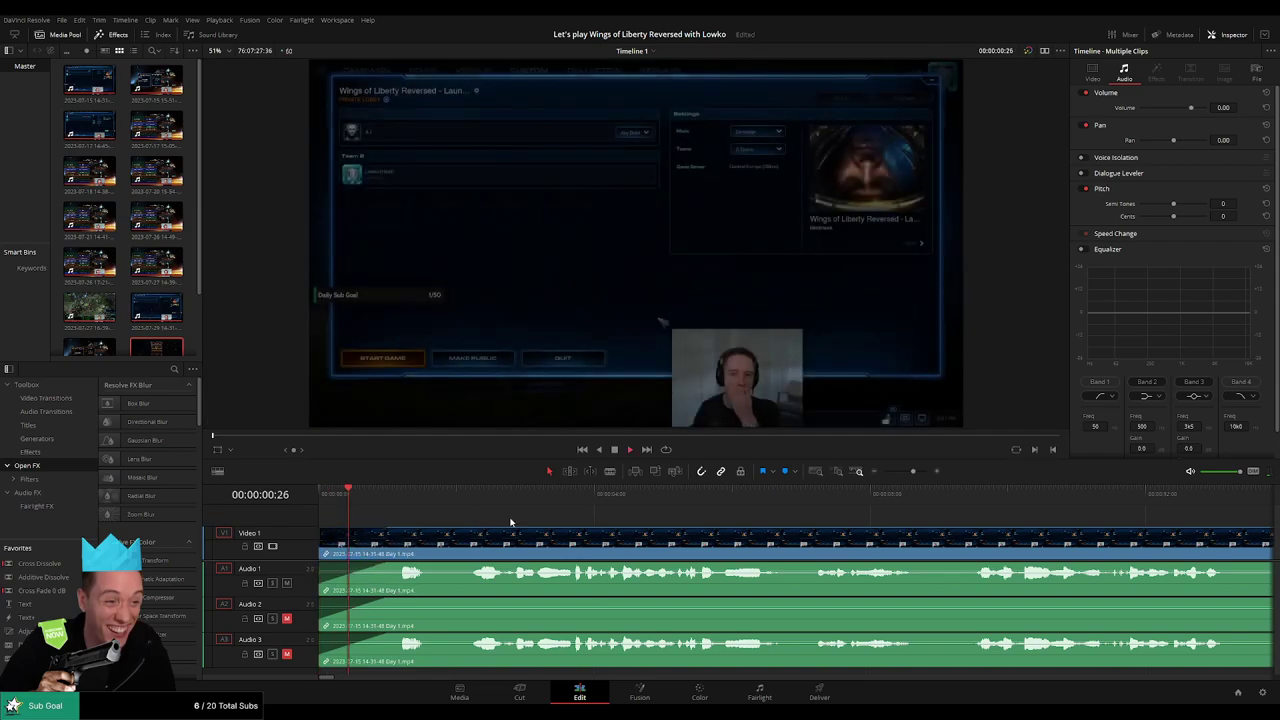
{"action": "scroll", "coordinate": [361, 530], "scroll_direction": "down", "scroll_amount": 6}
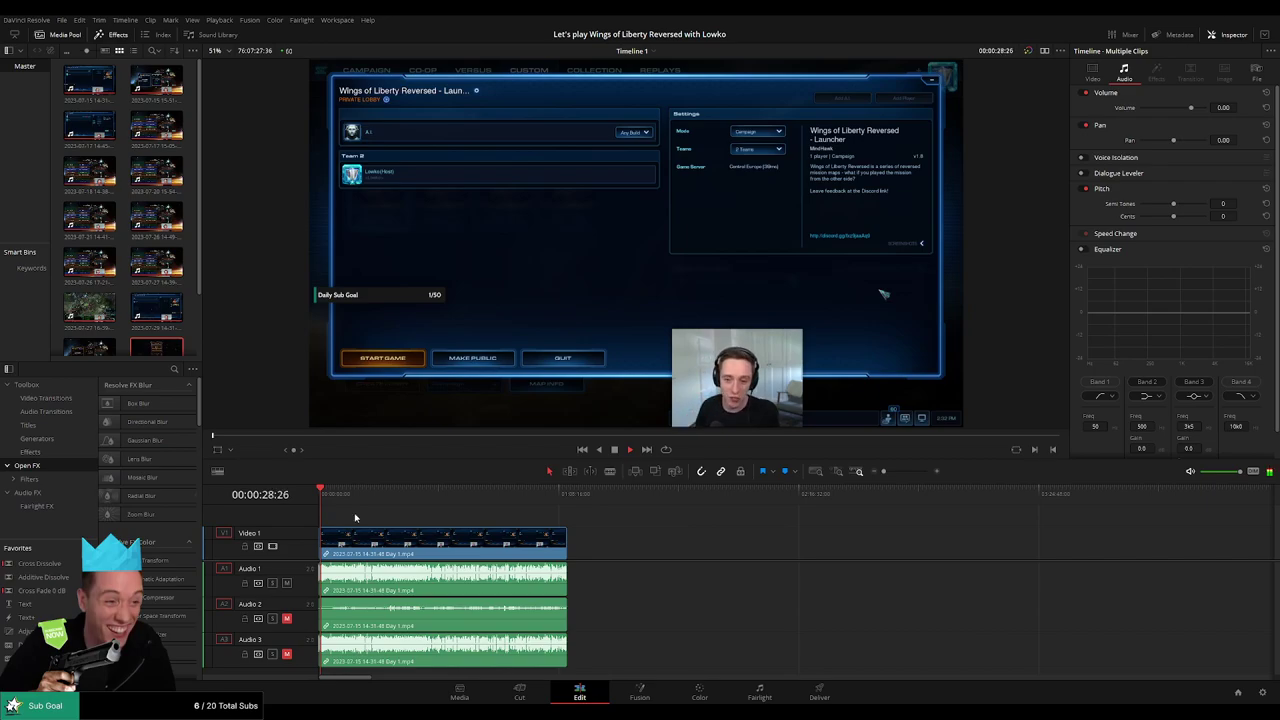
{"action": "scroll", "coordinate": [356, 522], "scroll_direction": "up", "scroll_amount": 3}
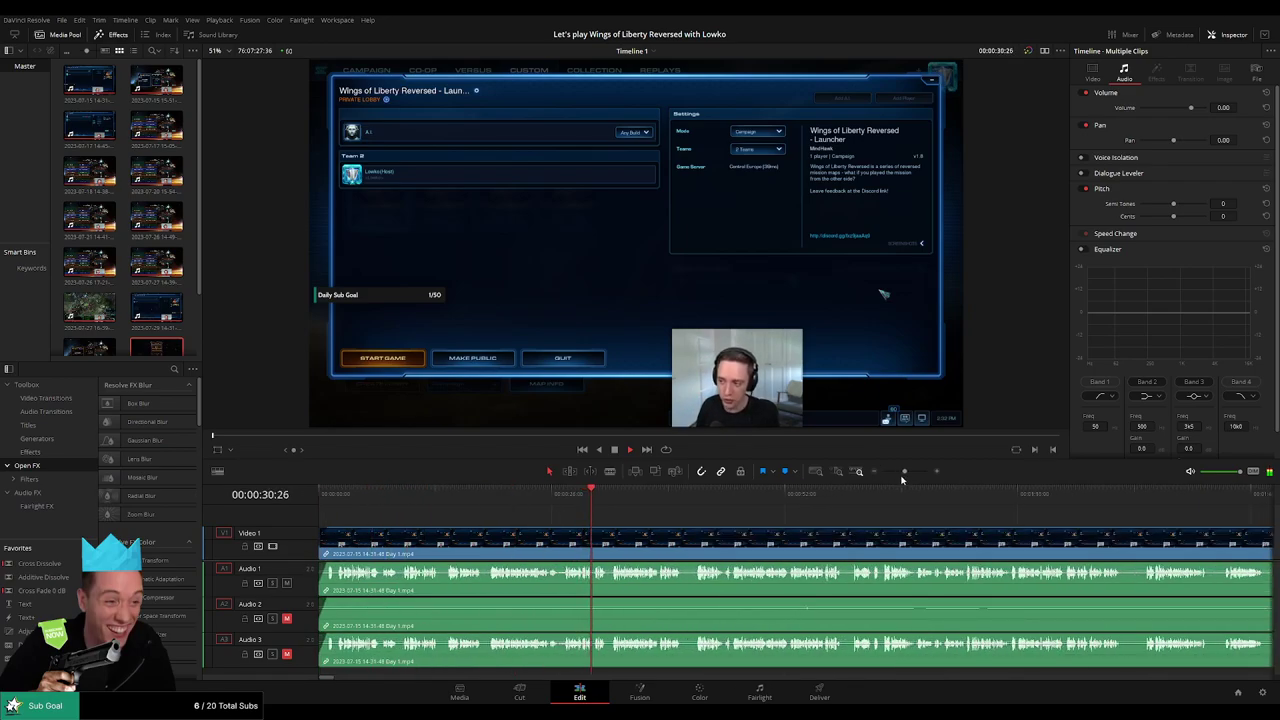
{"action": "left_click_drag", "start_coordinate": [904, 471], "coordinate": [885, 472]}
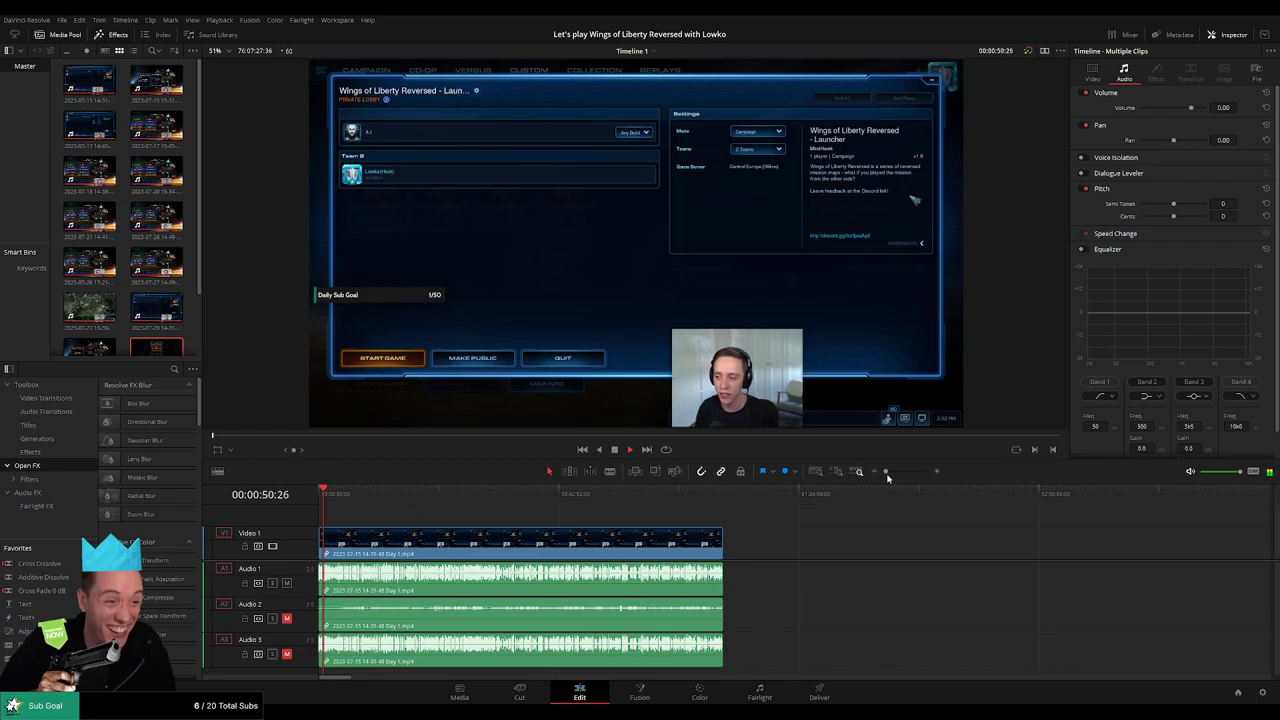
{"action": "left_click_drag", "start_coordinate": [886, 472], "coordinate": [897, 472]}
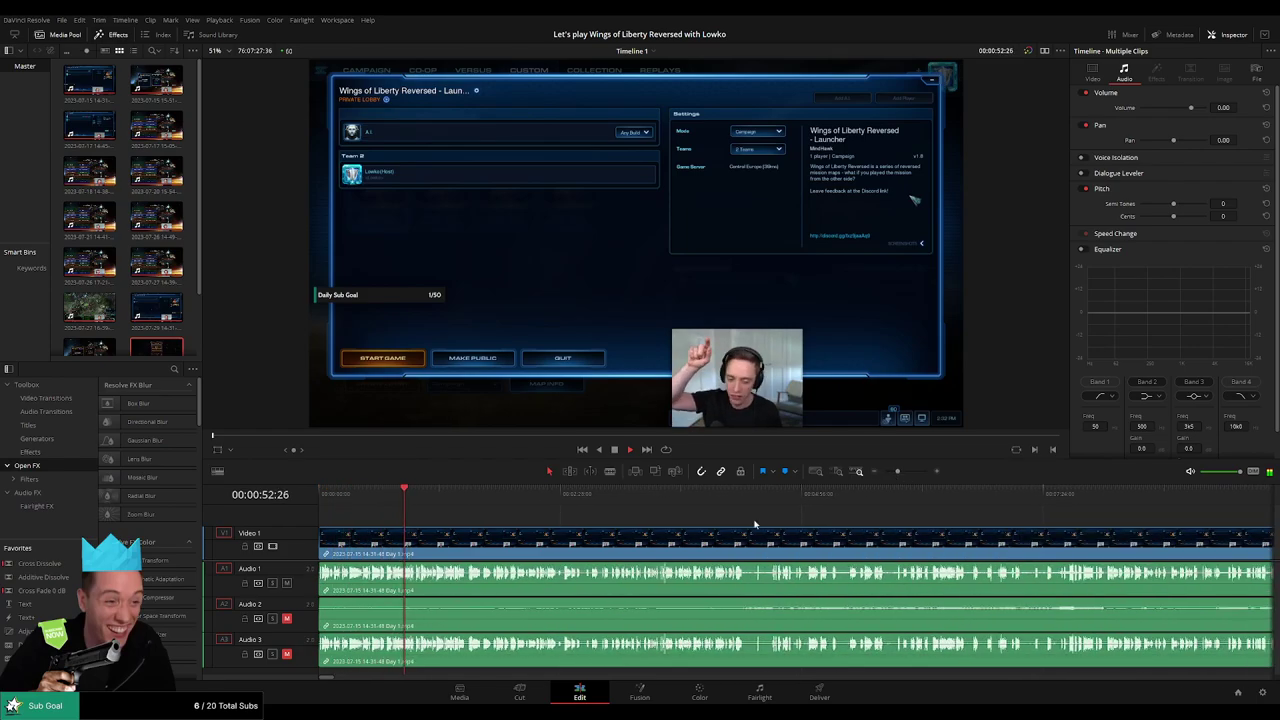
{"action": "scroll", "coordinate": [460, 521], "scroll_direction": "down", "scroll_amount": 2}
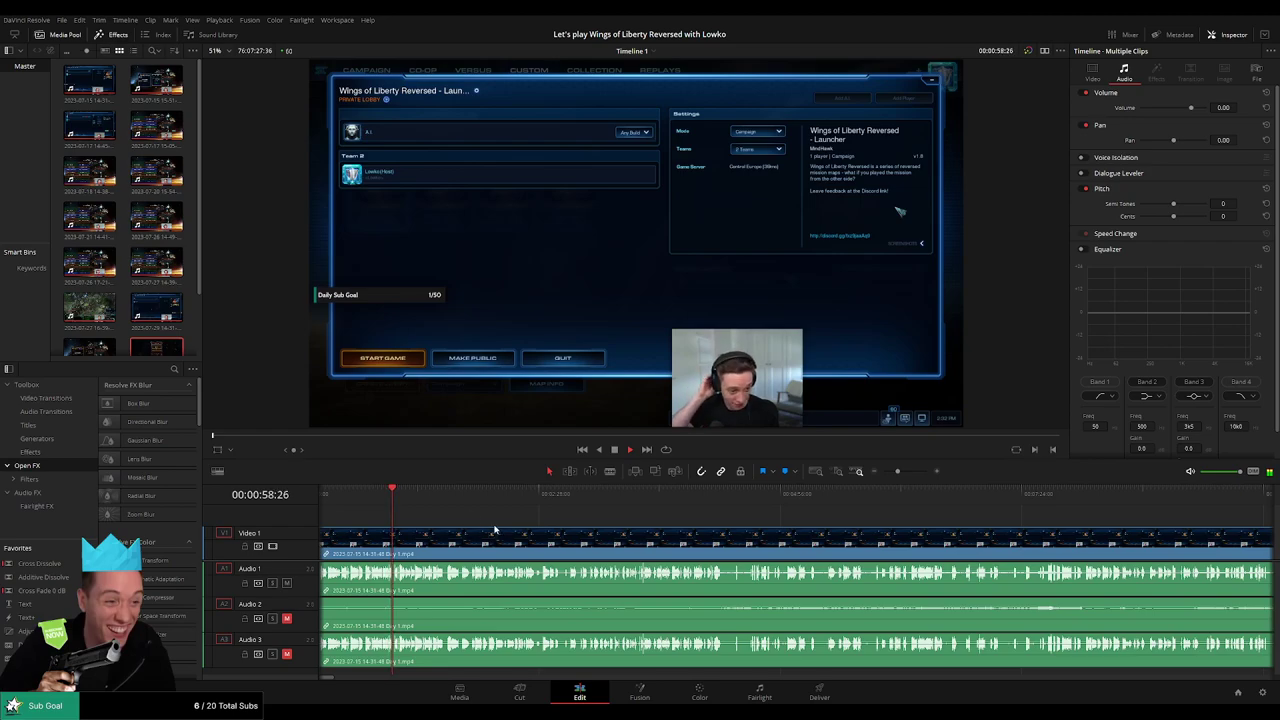
{"action": "scroll", "coordinate": [461, 529], "scroll_direction": "right", "scroll_amount": 1}
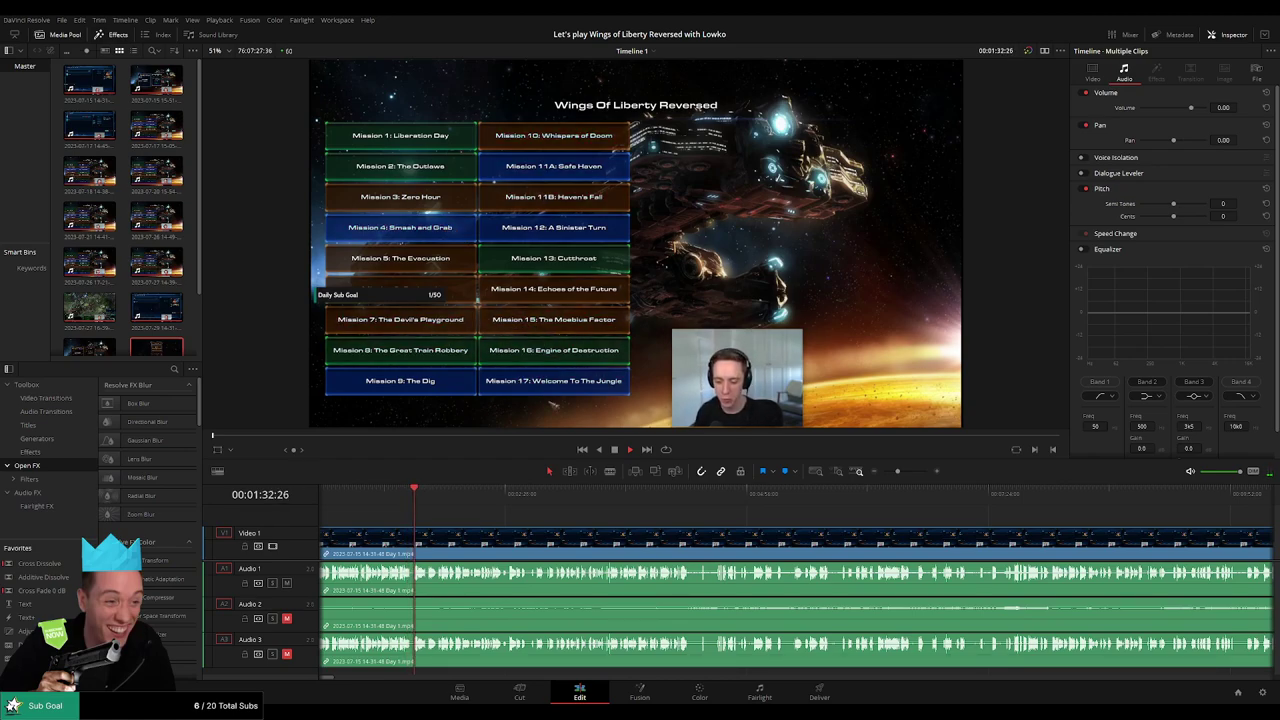
Step: Fast-forward past the lobby and mission menu footage to in-mission gameplay near 4:56
{"action": "scroll", "coordinate": [422, 517], "scroll_direction": "right", "scroll_amount": 1}
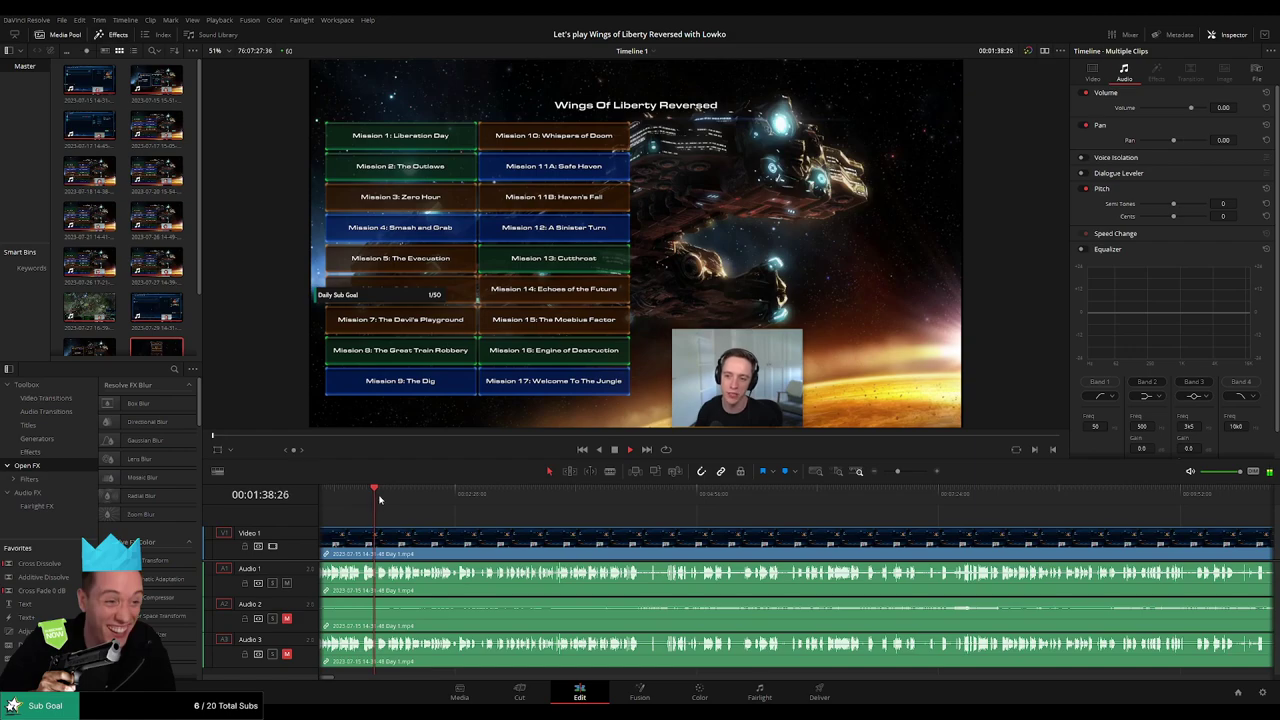
{"action": "key", "text": "l"}
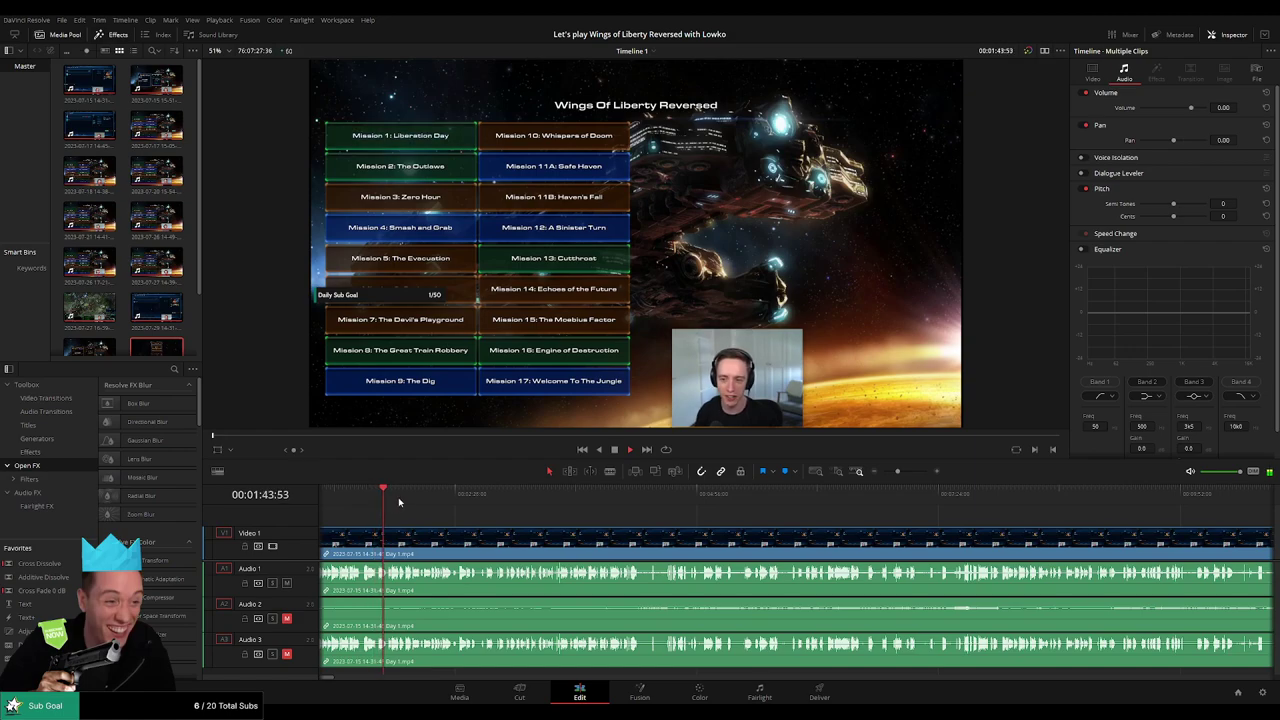
{"action": "left_click", "coordinate": [646, 498]}
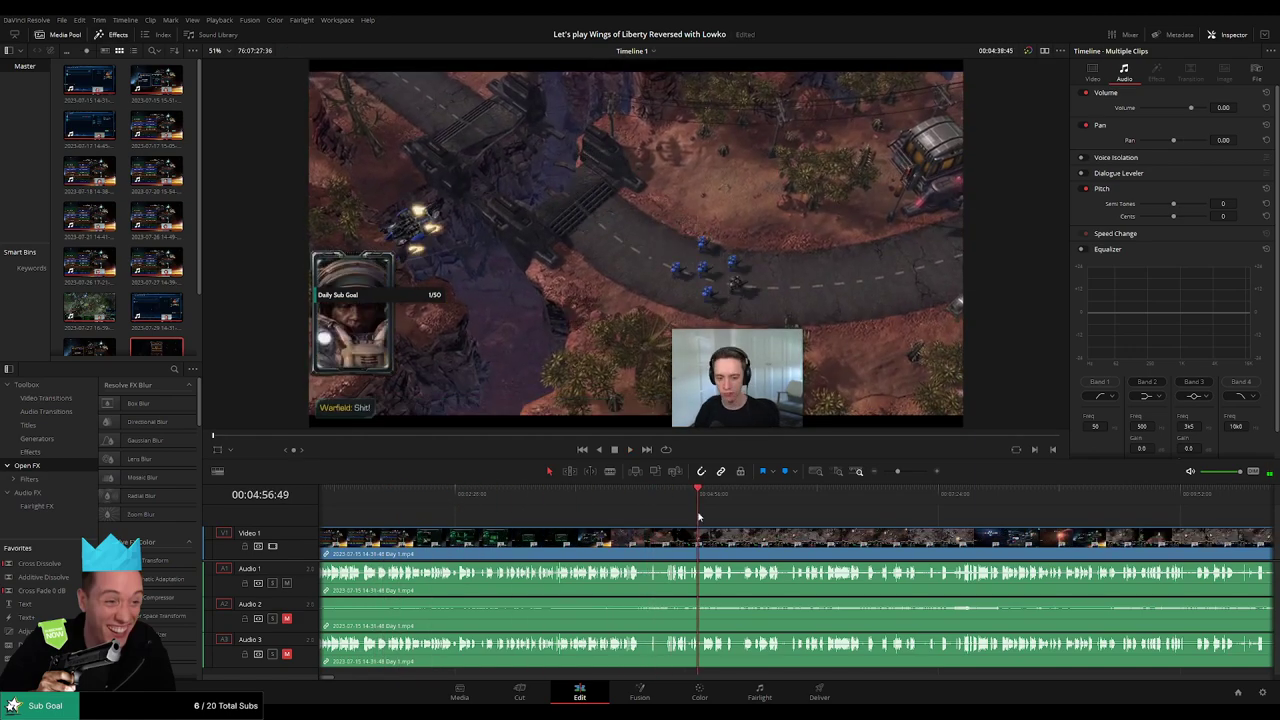
Step: Scrub the playhead through the footage to 00:52:01:01 for the cut
{"action": "key", "text": "ctrl+minus"}
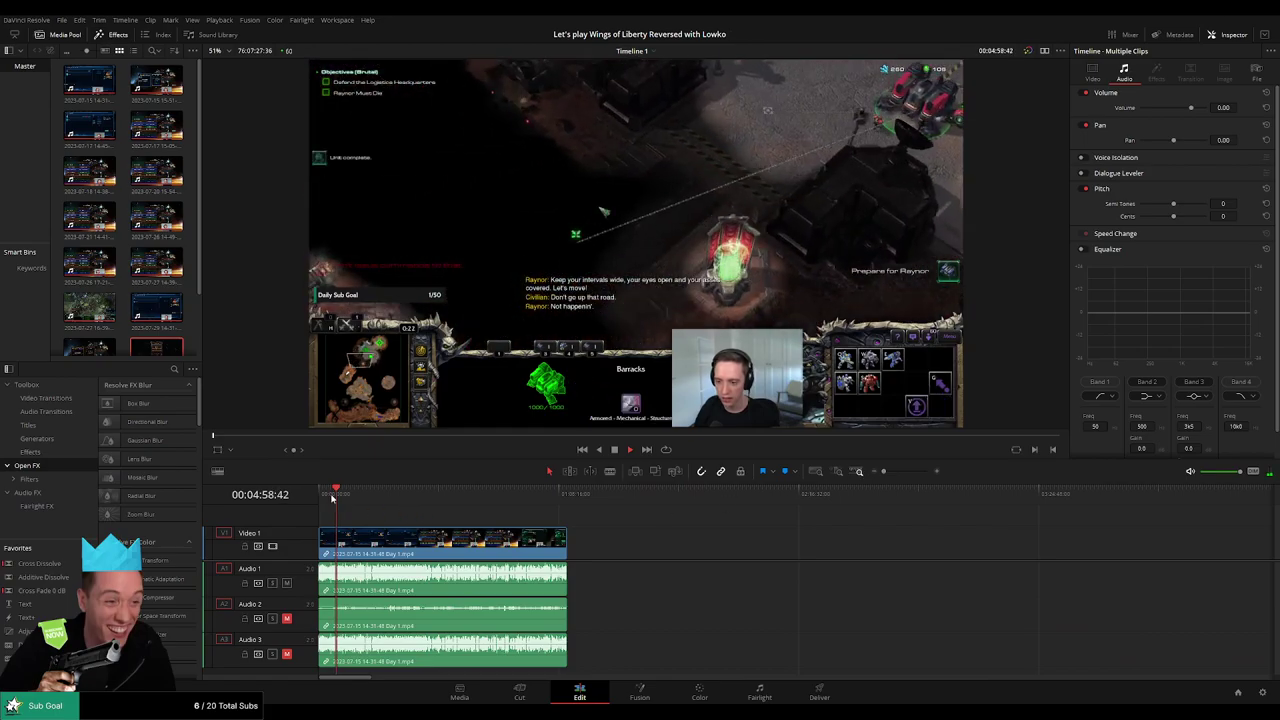
{"action": "left_click_drag", "start_coordinate": [321, 492], "coordinate": [500, 505]}
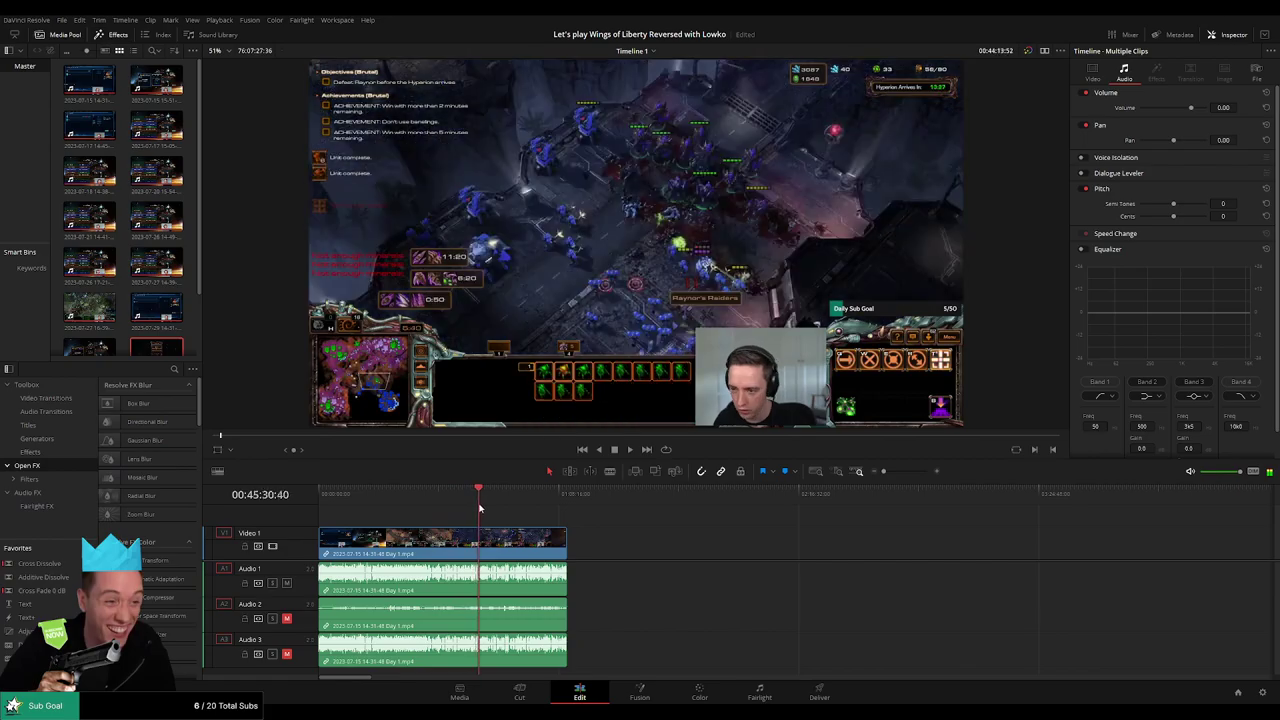
{"action": "scroll", "coordinate": [540, 537], "scroll_direction": "up", "scroll_amount": 10}
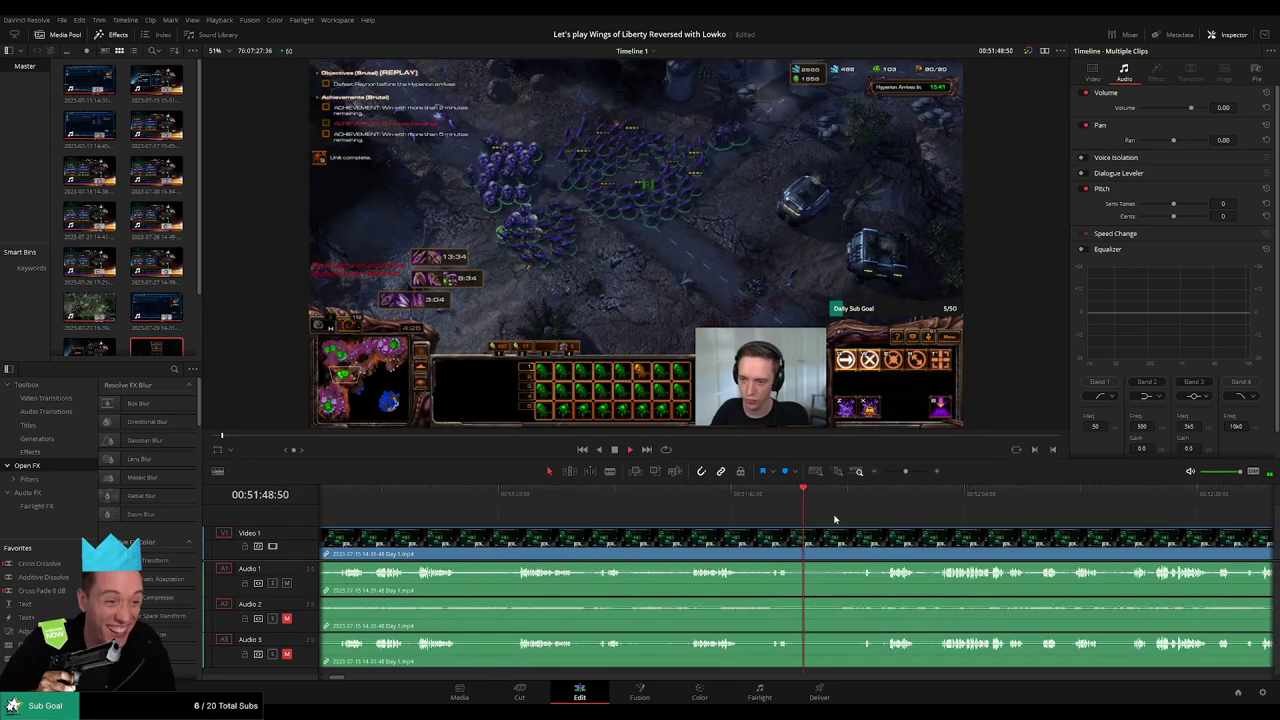
{"action": "left_click_drag", "start_coordinate": [674, 497], "coordinate": [717, 497]}
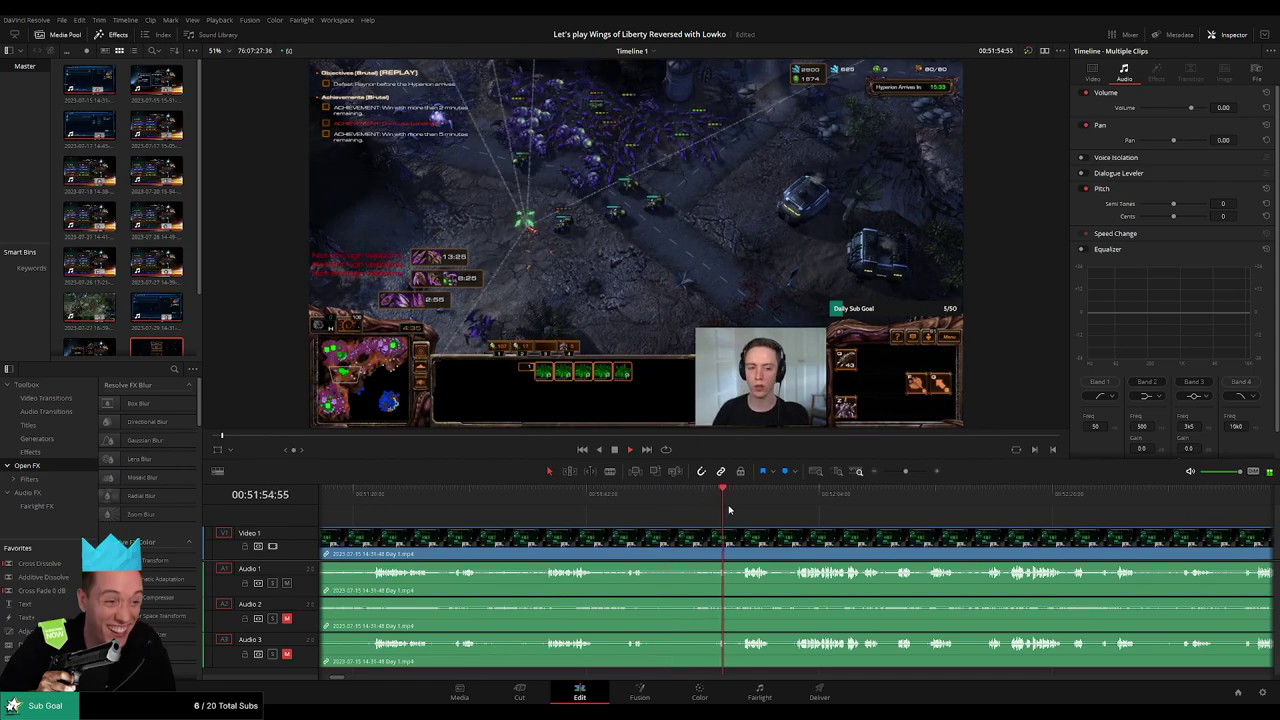
{"action": "scroll", "coordinate": [597, 500], "scroll_direction": "down", "scroll_amount": 3}
{"action": "left_click", "coordinate": [580, 497]}
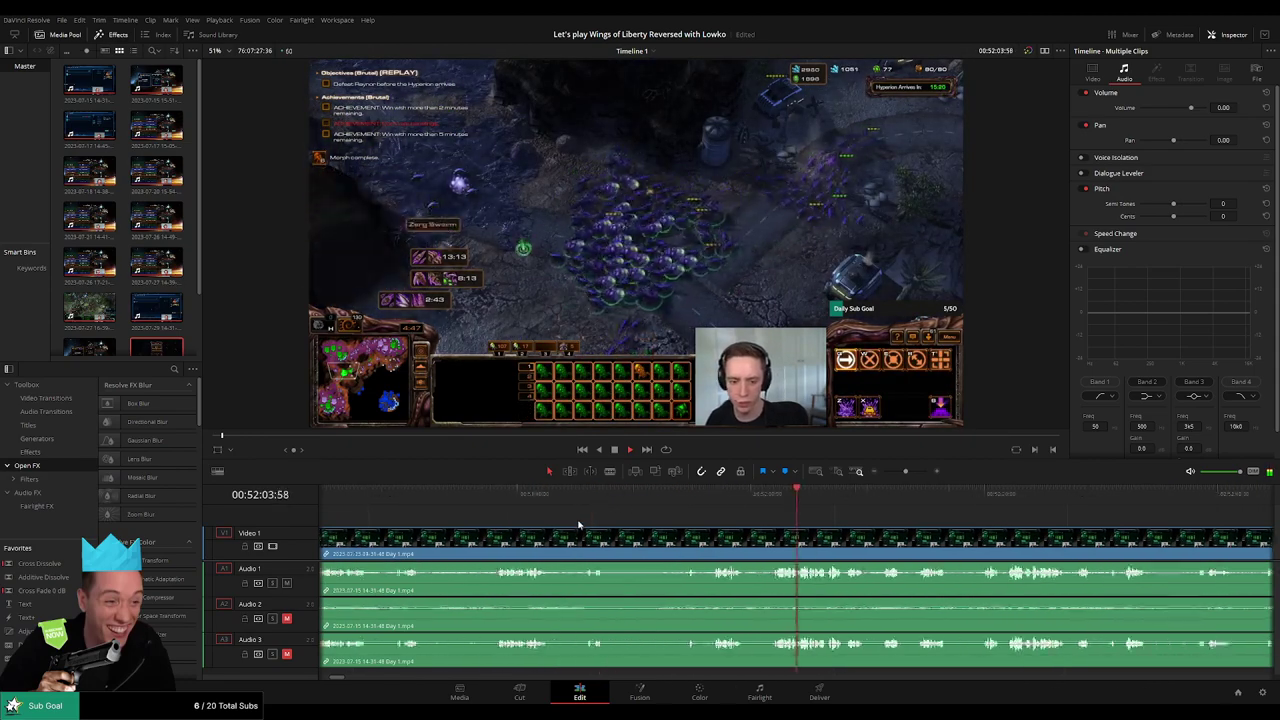
{"action": "scroll", "coordinate": [700, 530], "scroll_direction": "up", "scroll_amount": 3}
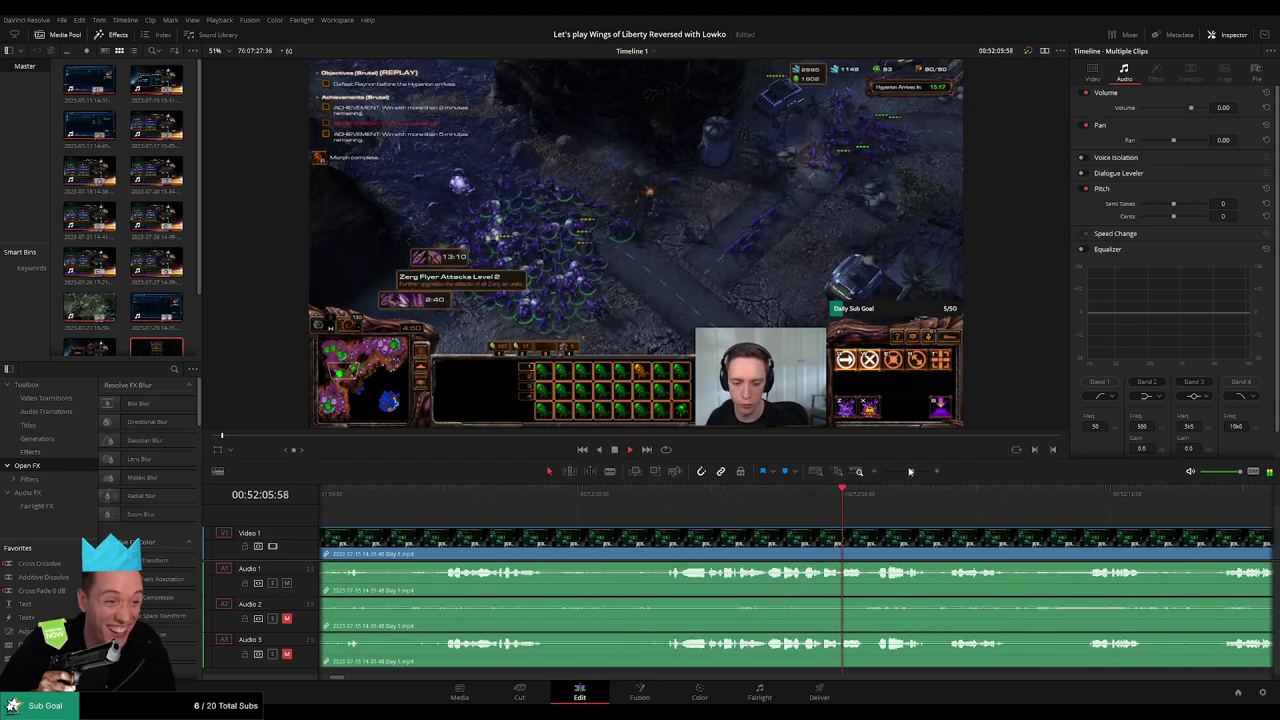
{"action": "scroll", "coordinate": [773, 540], "scroll_direction": "down", "scroll_amount": 2}
{"action": "left_click", "coordinate": [426, 500]}
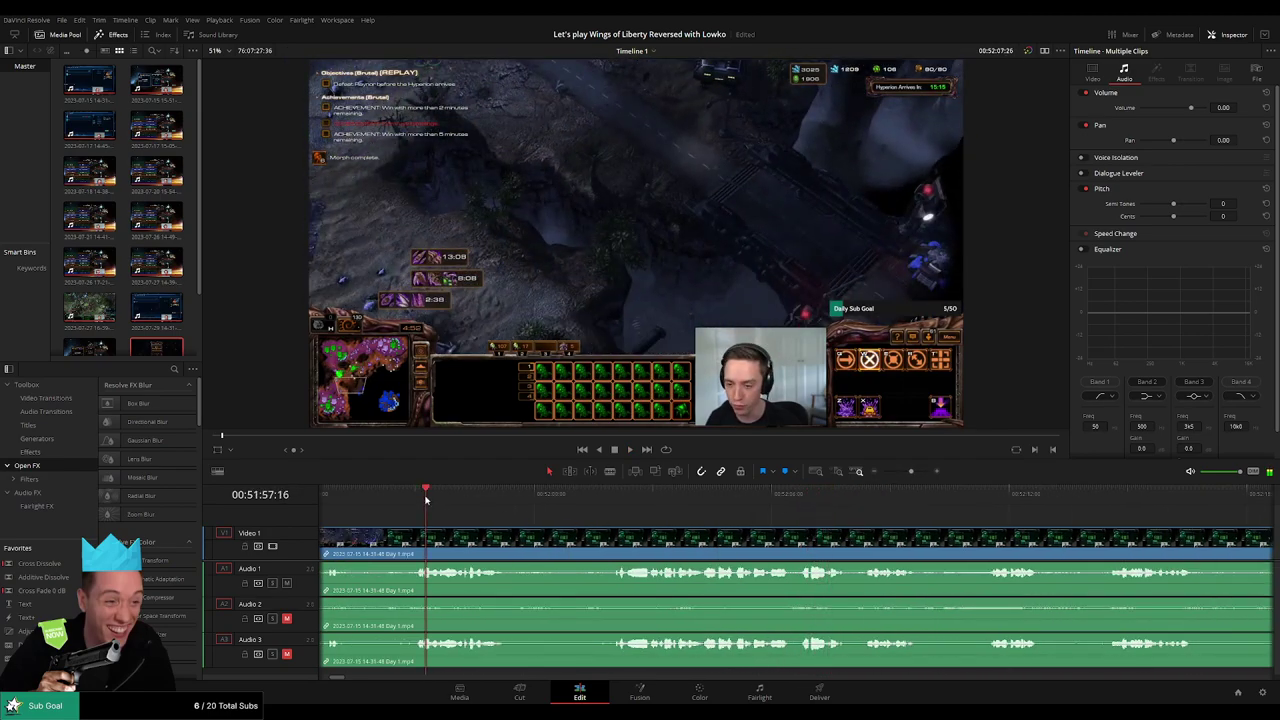
{"action": "left_click_drag", "start_coordinate": [500, 508], "coordinate": [614, 505]}
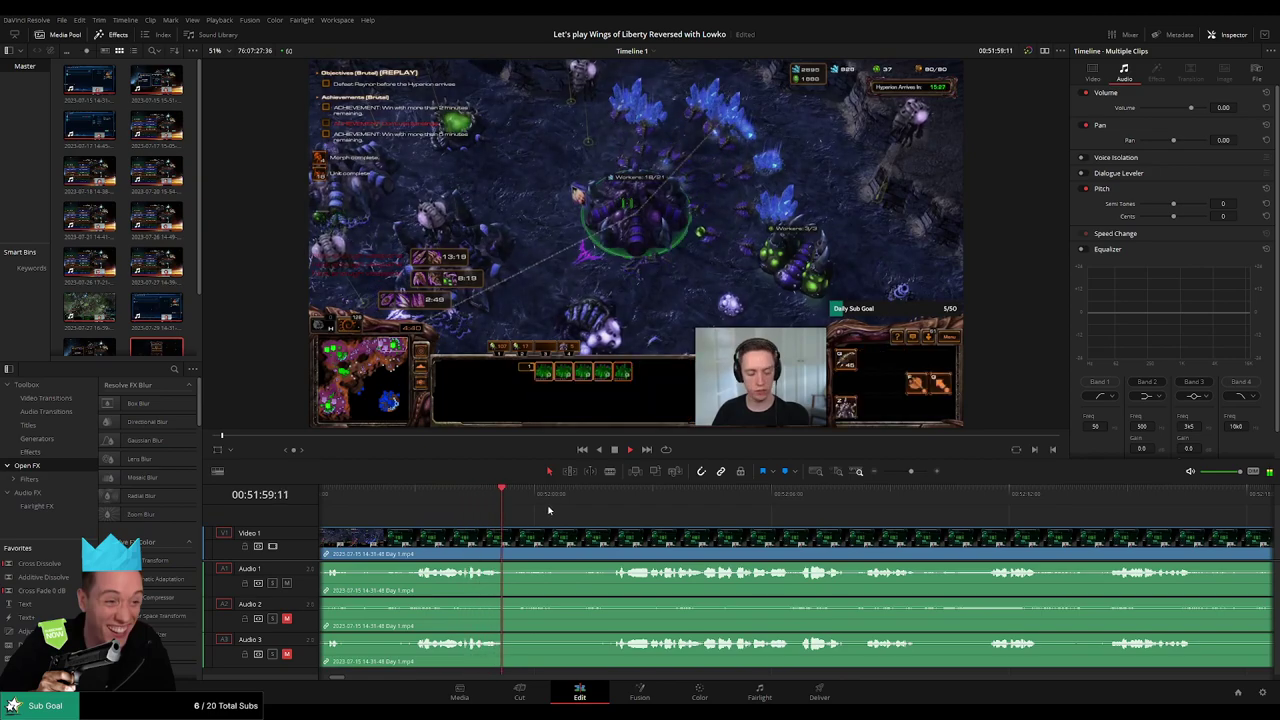
{"action": "left_click_drag", "start_coordinate": [614, 505], "coordinate": [575, 508]}
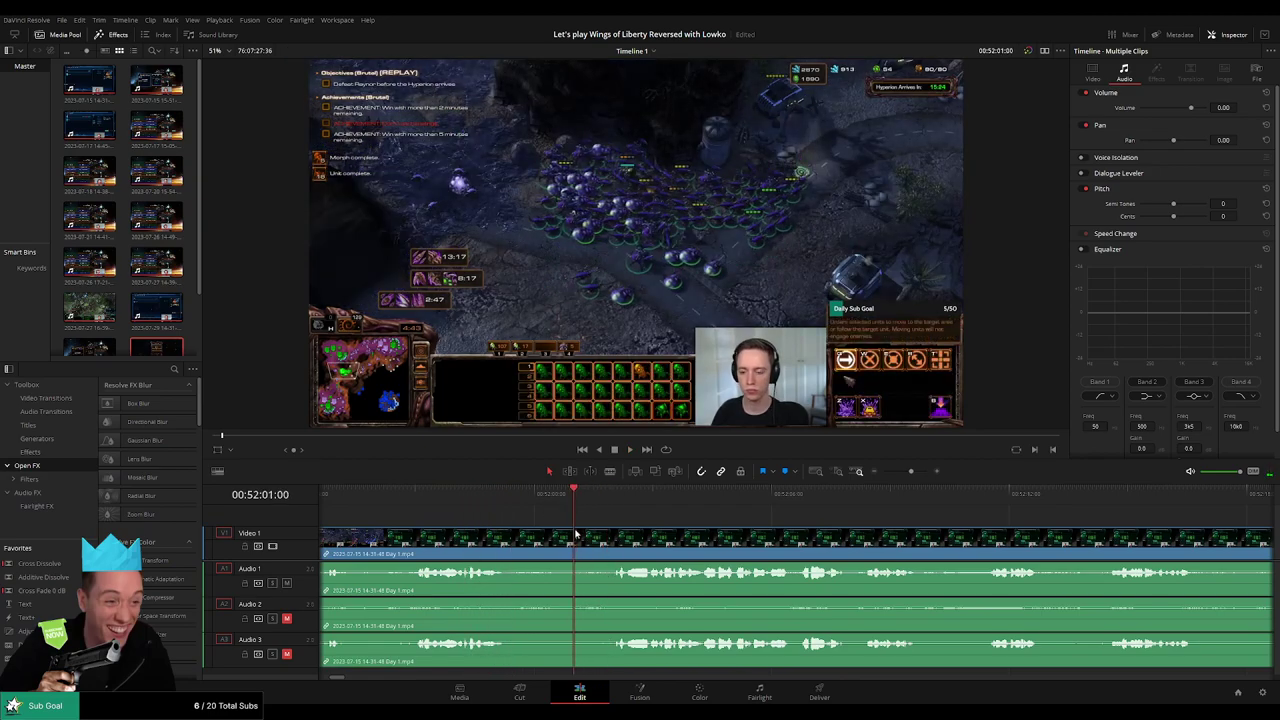
Step: Split all tracks at 00:52:01 and give the later video piece a one-second fade-in
{"action": "key", "text": "ctrl+b"}
{"action": "left_click_drag", "start_coordinate": [598, 531], "coordinate": [614, 531]}
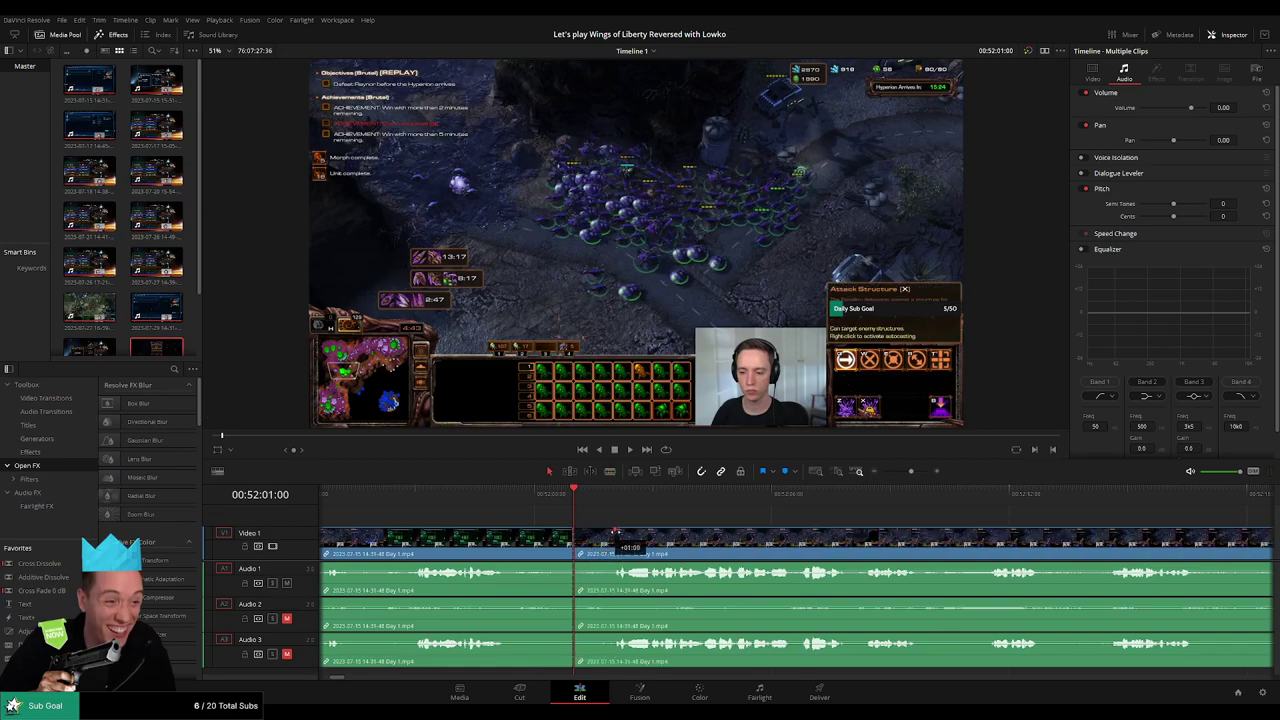
{"action": "left_click_drag", "start_coordinate": [614, 531], "coordinate": [615, 531]}
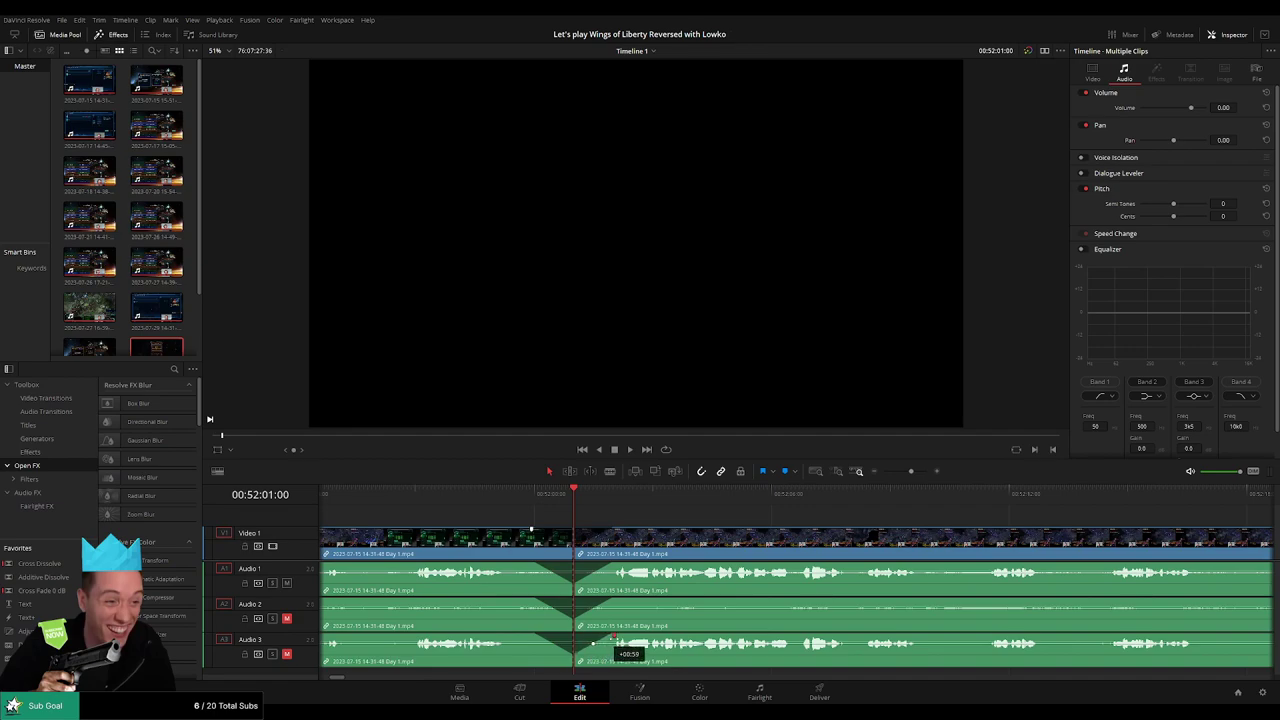
Step: Play back across the 00:52:01 cut to check the fades, then zoom out to the whole timeline
{"action": "left_click", "coordinate": [534, 510]}
{"action": "key", "text": "space"}
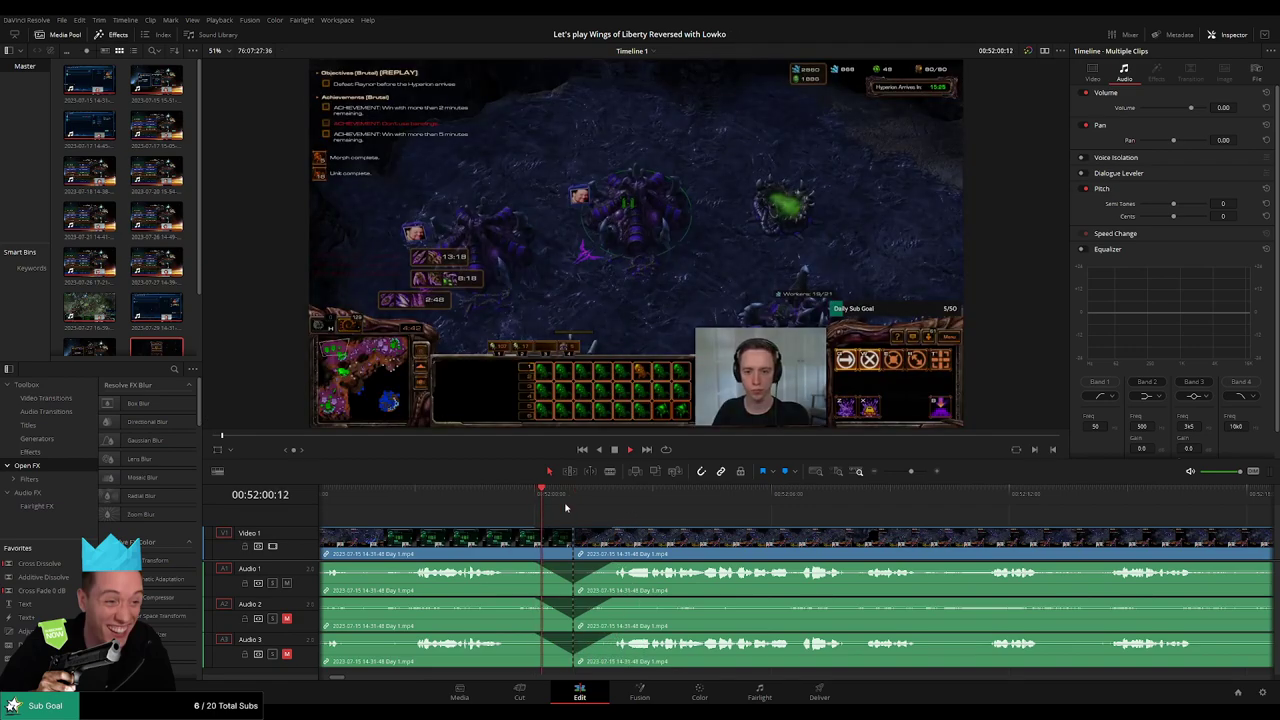
{"action": "left_click_drag", "start_coordinate": [906, 473], "coordinate": [857, 482]}
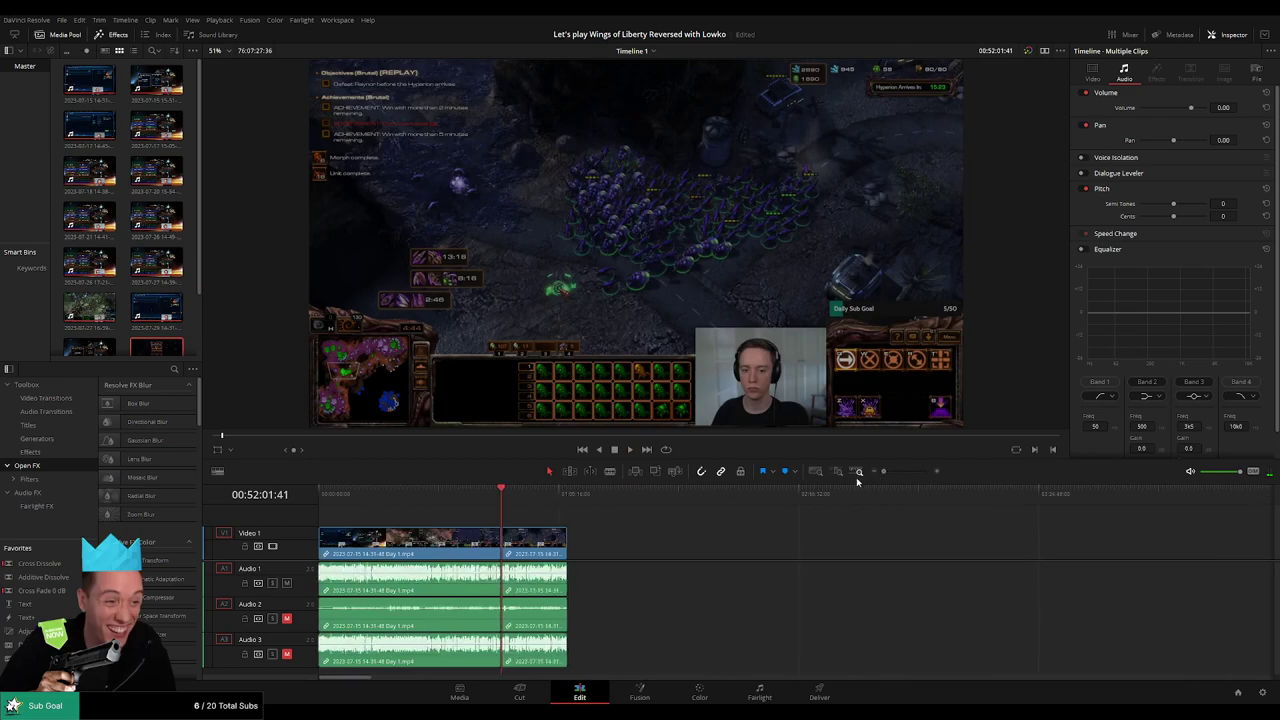
{"action": "left_click", "coordinate": [322, 493]}
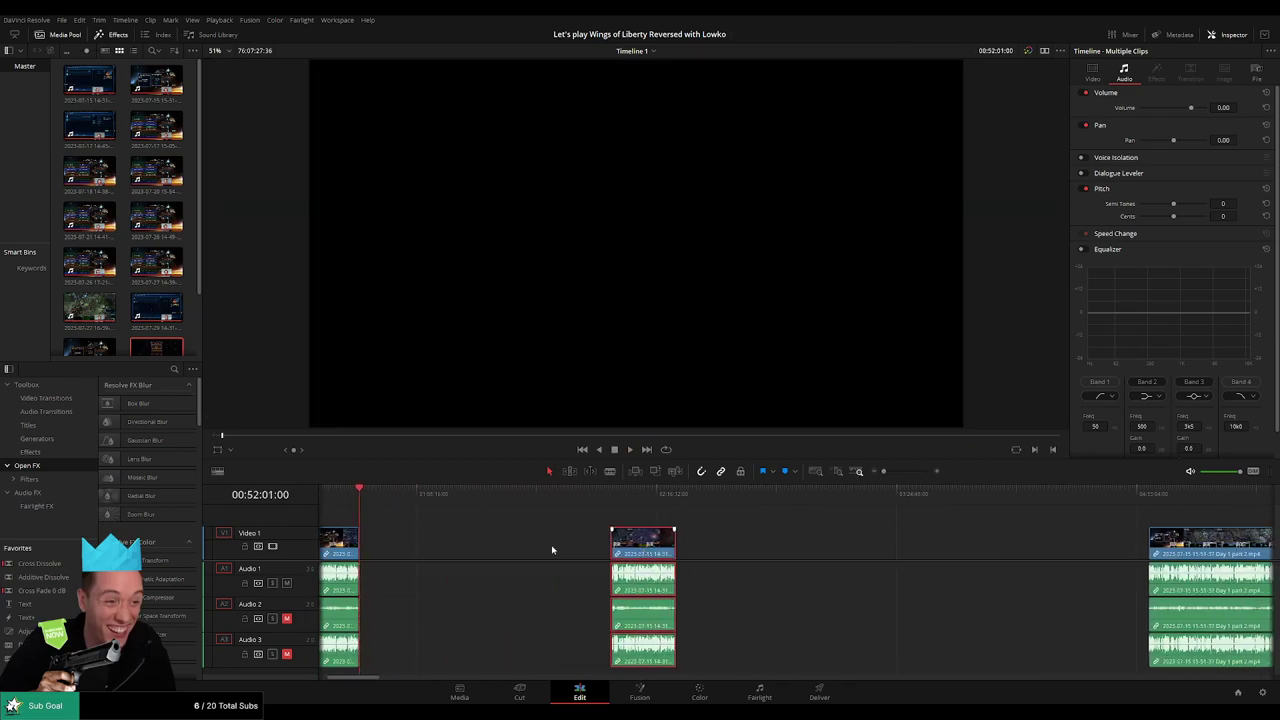
Step: Slide the middle clip group left to snap at the playhead, removing the gap after the first clip
{"action": "left_click", "coordinate": [469, 495]}
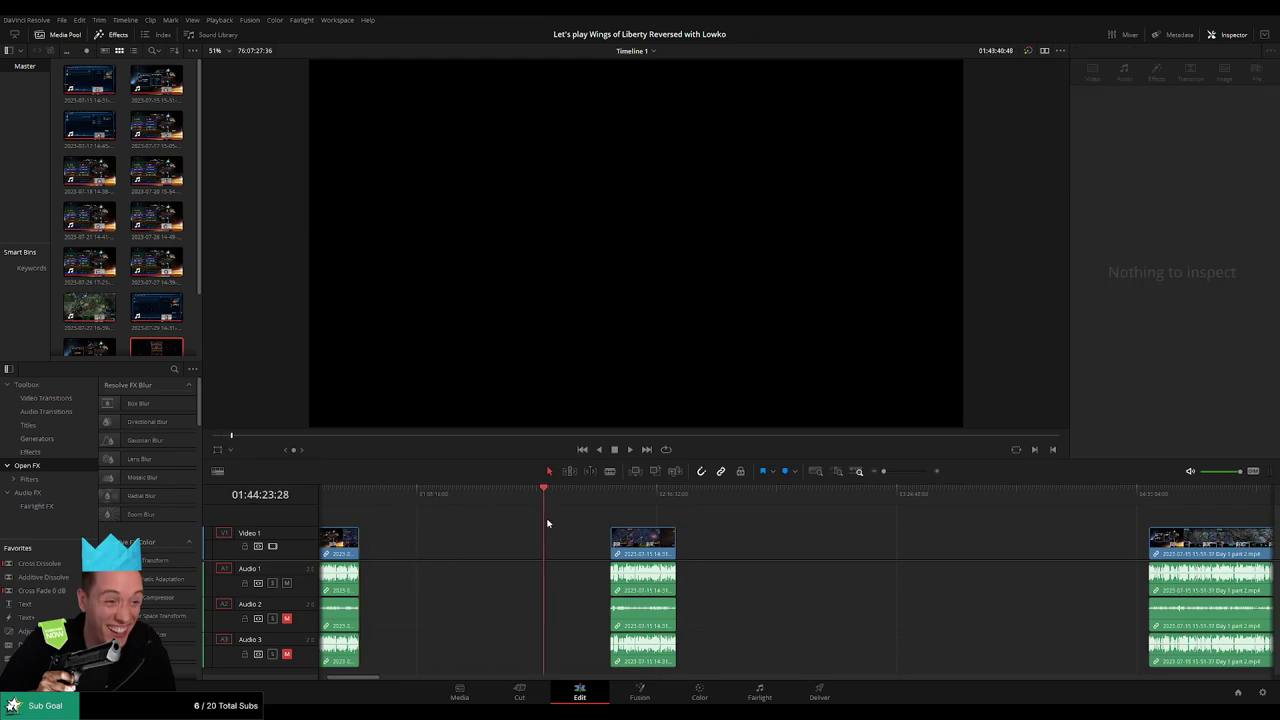
{"action": "left_click_drag", "start_coordinate": [638, 543], "coordinate": [743, 543]}
{"action": "left_click", "coordinate": [569, 493]}
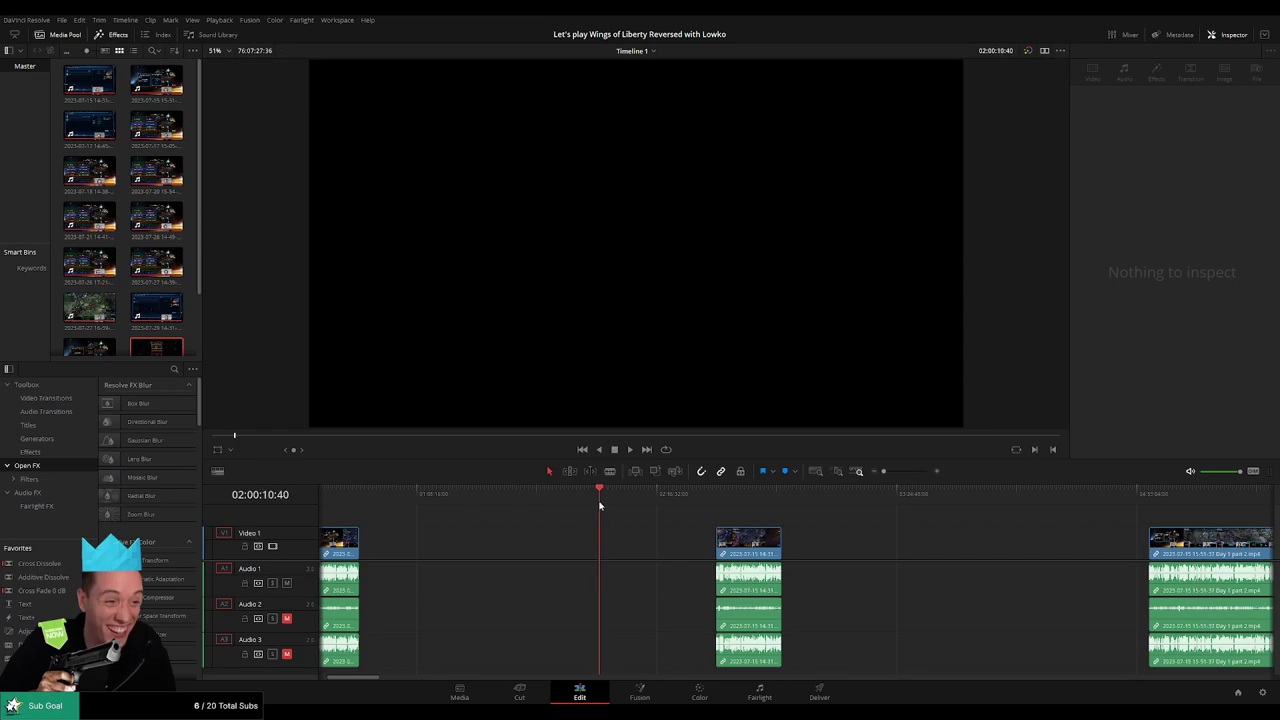
{"action": "key", "text": "ctrl+equal"}
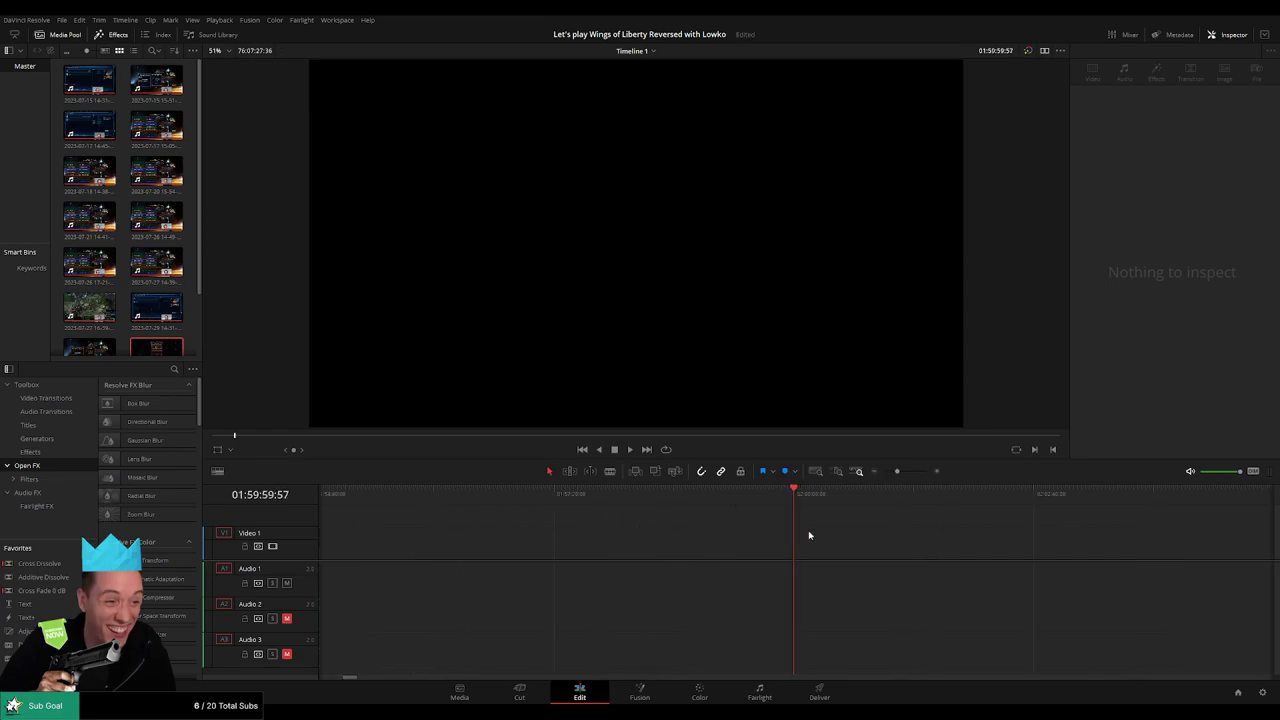
{"action": "key", "text": "ctrl+minus"}
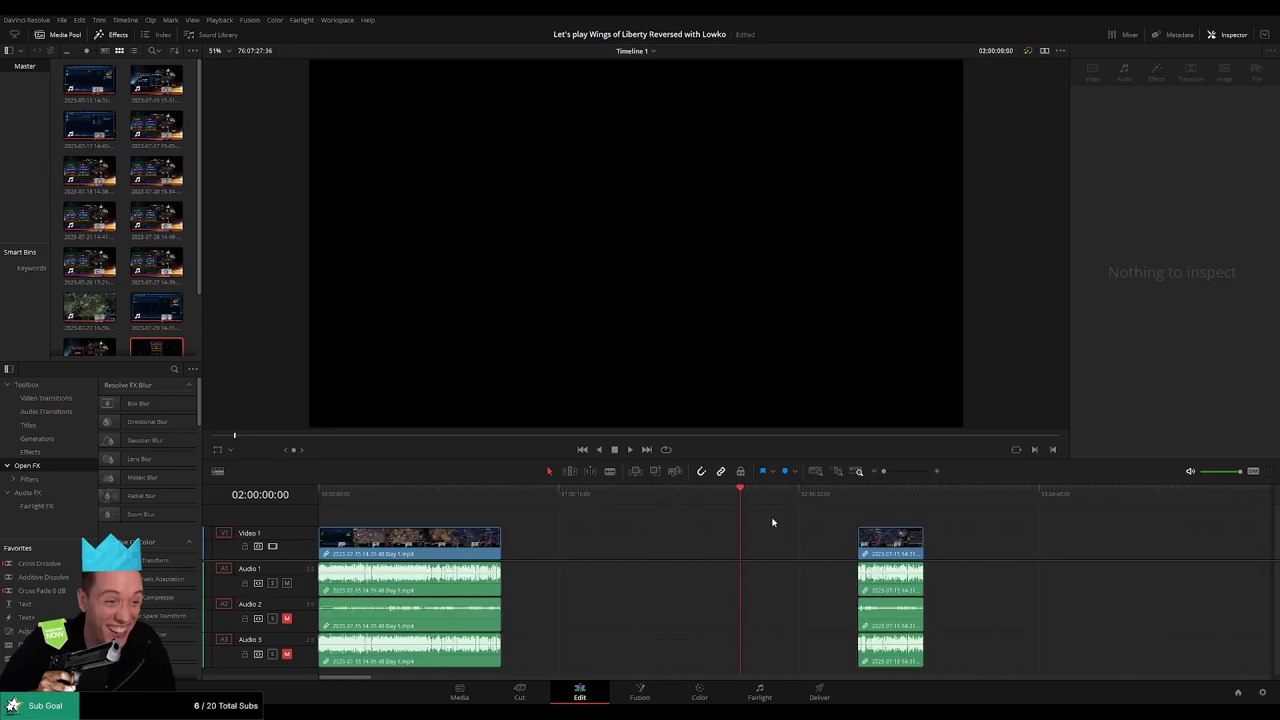
{"action": "left_click_drag", "start_coordinate": [622, 544], "coordinate": [504, 544]}
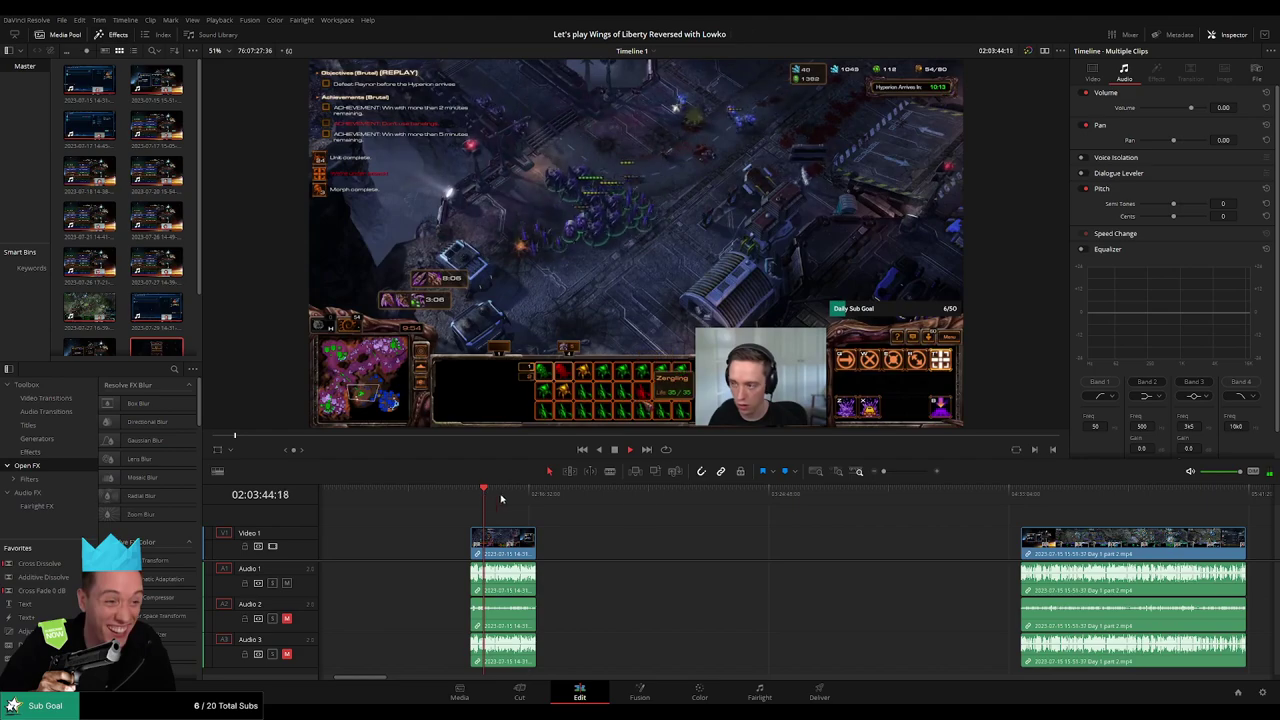
Step: Drag the Day 1 part 2 clip left and butt it tightly against the end of the first clip
{"action": "left_click_drag", "start_coordinate": [1103, 548], "coordinate": [618, 548]}
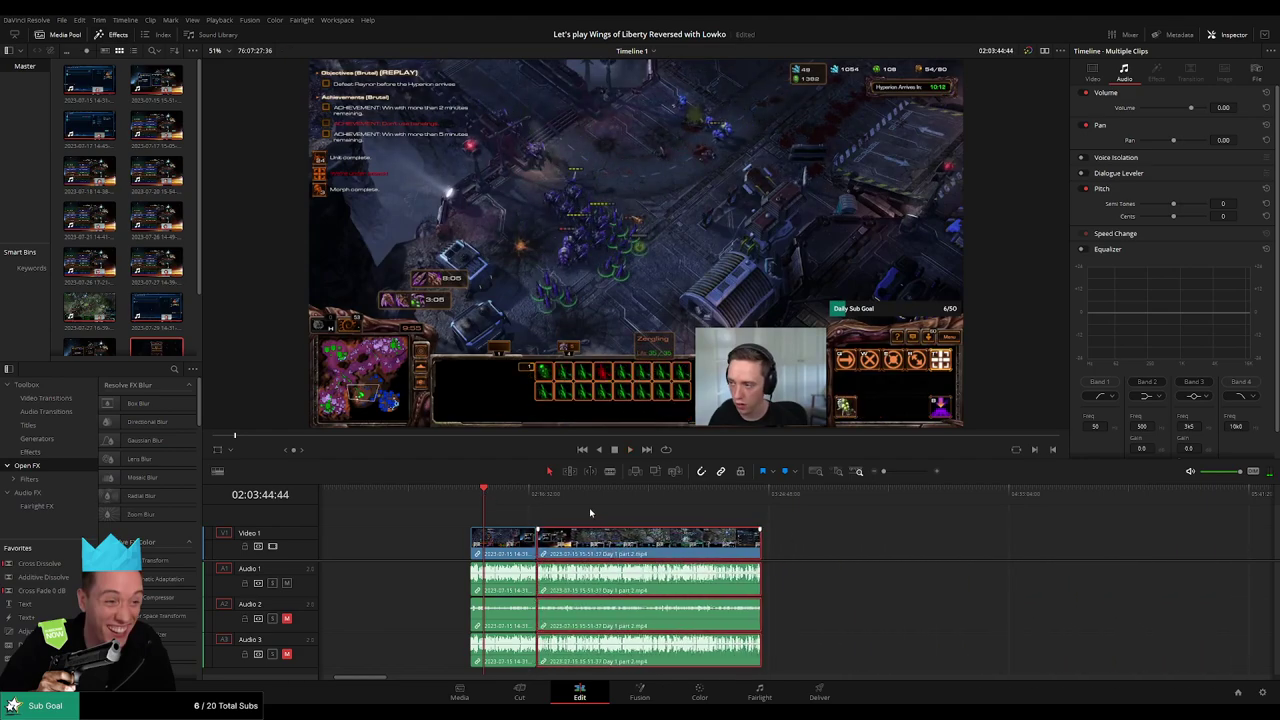
{"action": "left_click_drag", "start_coordinate": [483, 495], "coordinate": [520, 503]}
{"action": "key", "text": "space"}
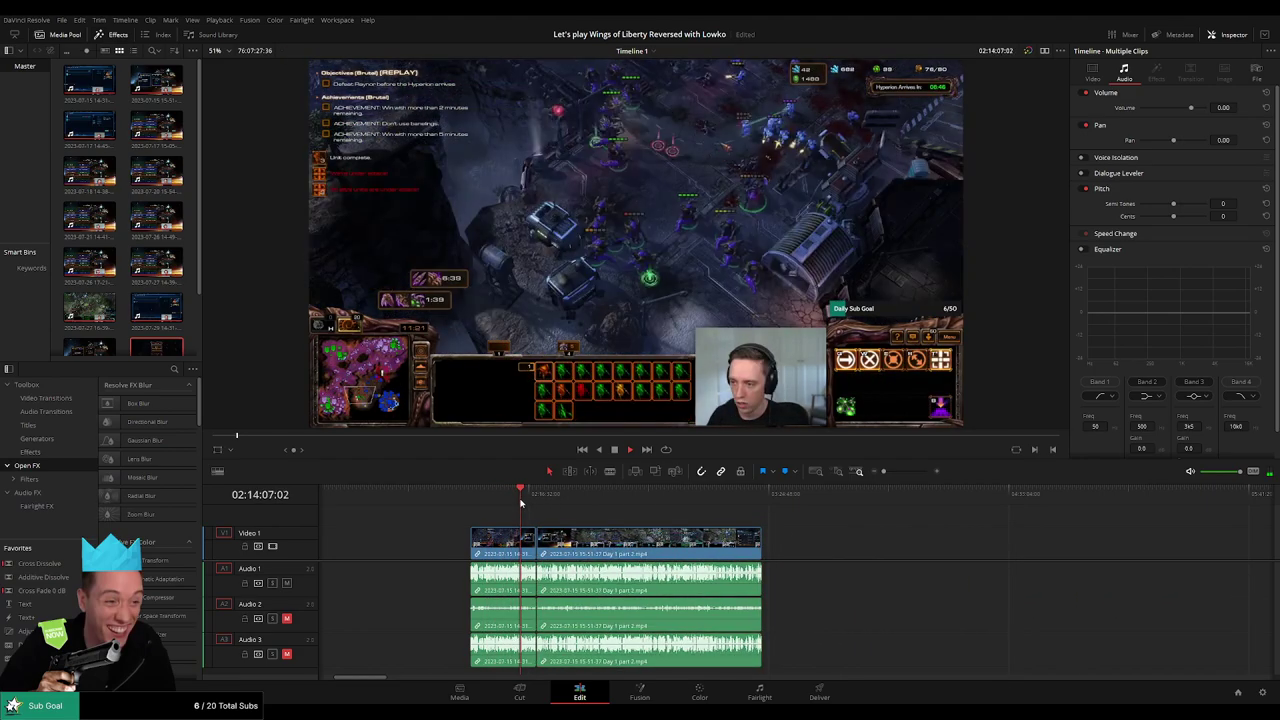
{"action": "left_click", "coordinate": [536, 494]}
{"action": "key", "text": "shift+z"}
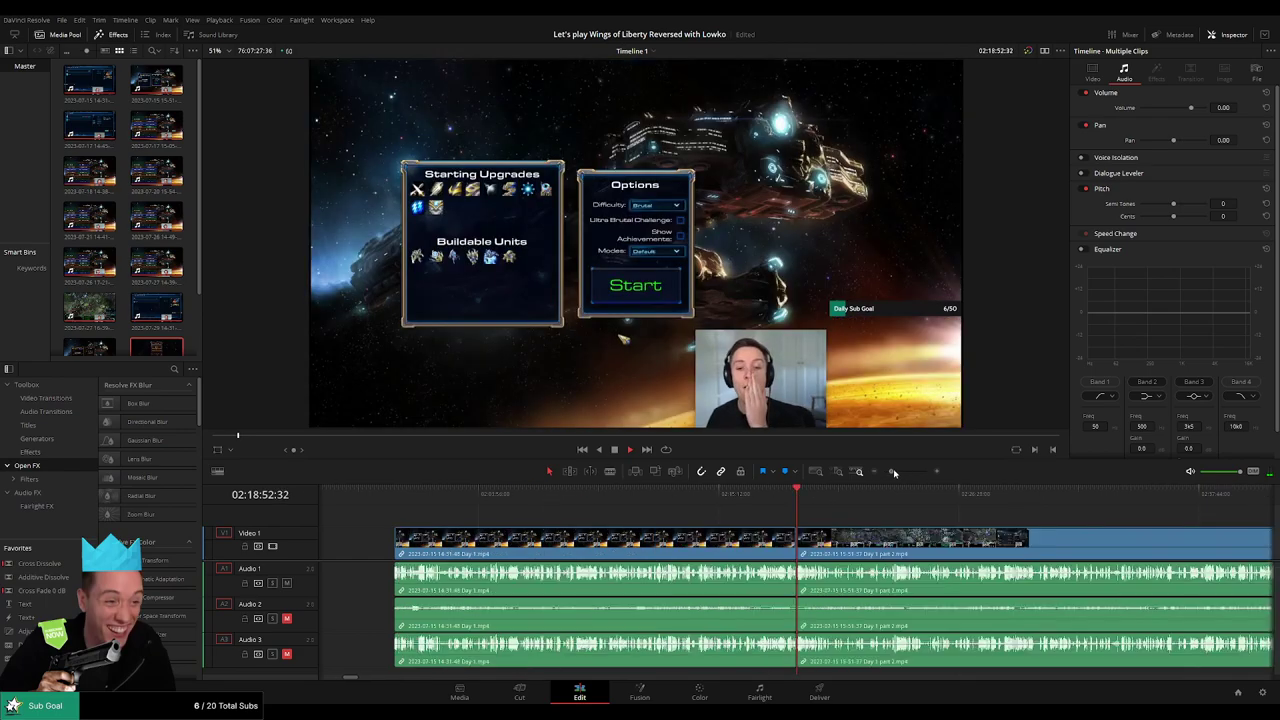
{"action": "key", "text": "space"}
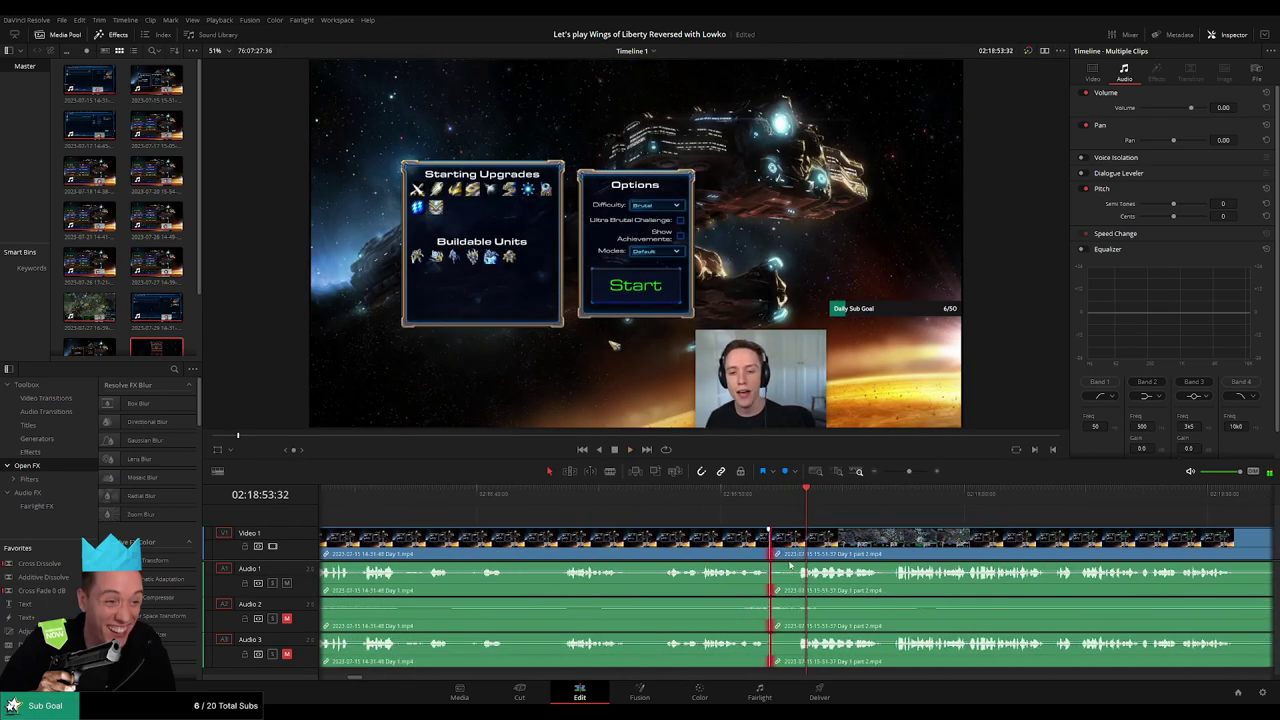
{"action": "left_click_drag", "start_coordinate": [772, 545], "coordinate": [764, 545]}
Step: Play across the join to check it, then skip ahead through the part 2 footage
{"action": "left_click", "coordinate": [731, 500]}
{"action": "key", "text": "space"}
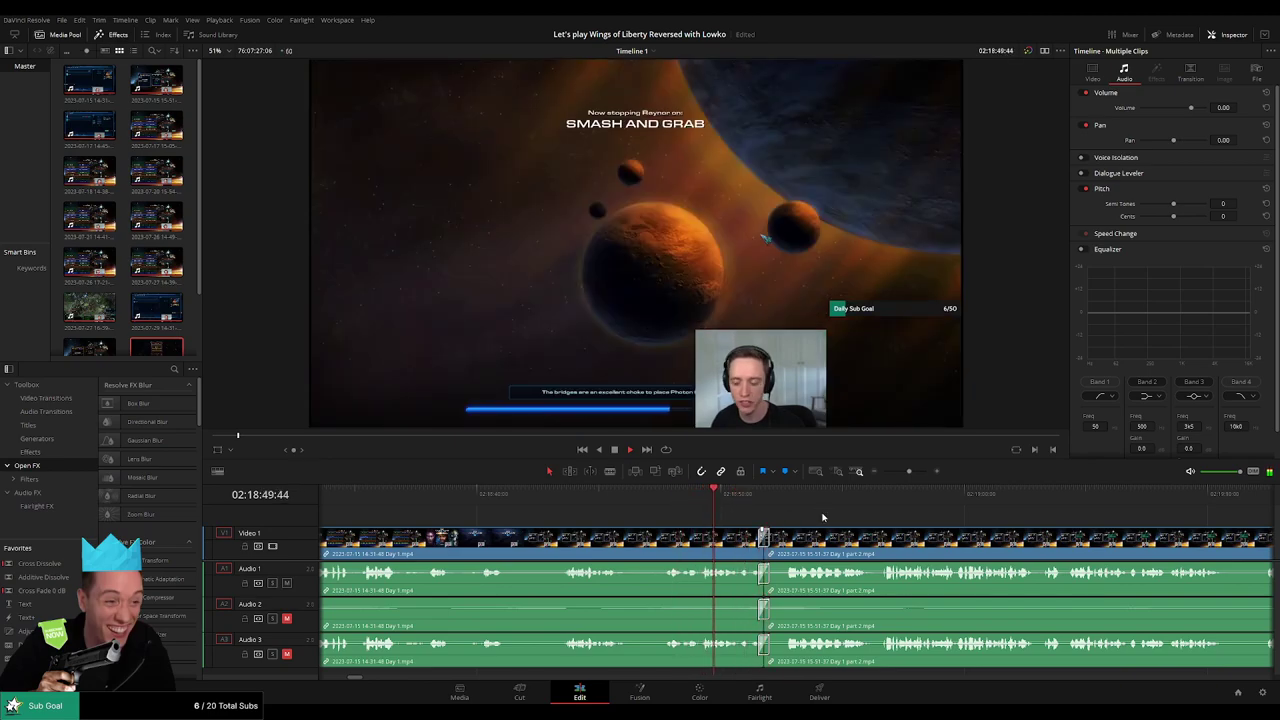
{"action": "scroll", "coordinate": [659, 513], "scroll_direction": "right", "scroll_amount": 3}
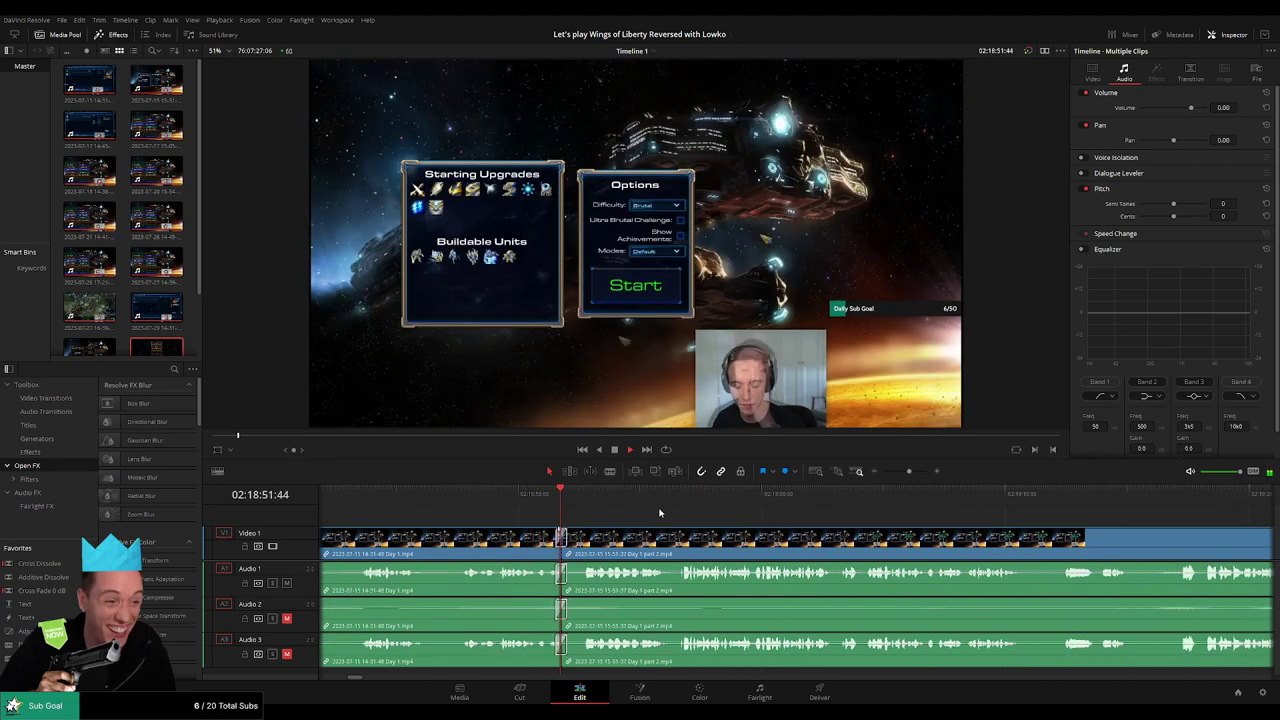
{"action": "left_click_drag", "start_coordinate": [908, 471], "coordinate": [883, 471]}
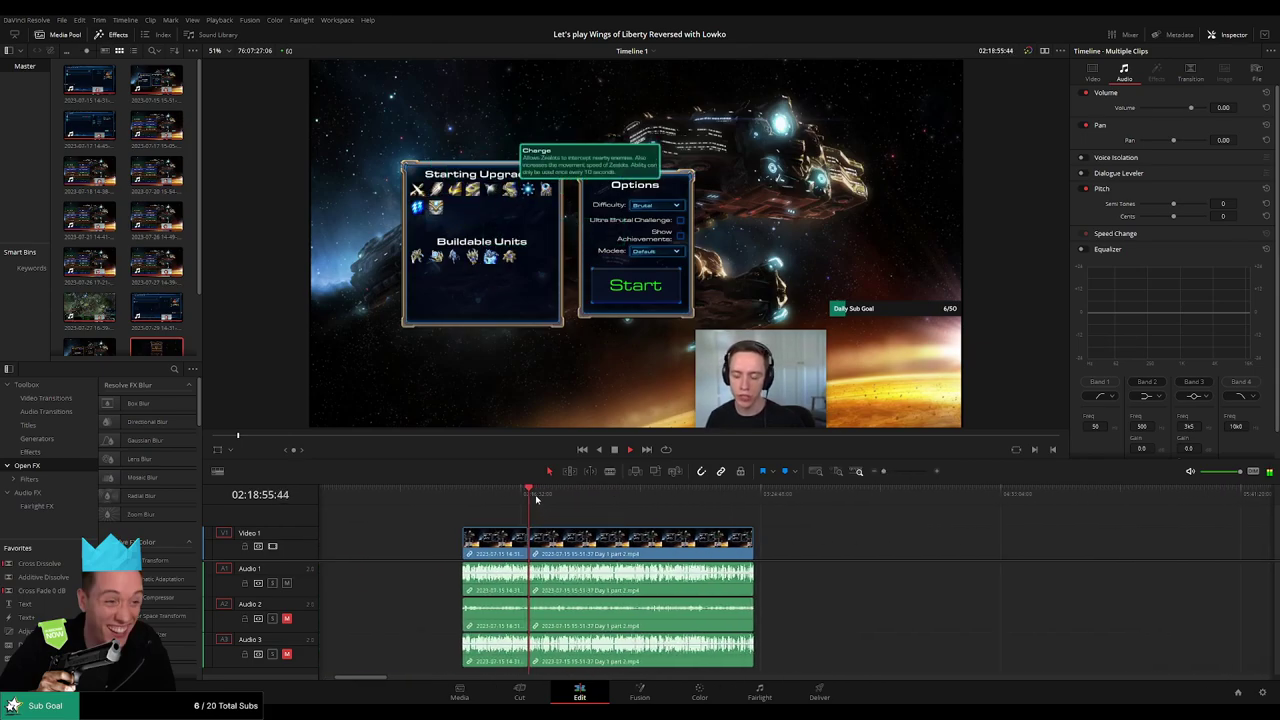
{"action": "left_click_drag", "start_coordinate": [535, 502], "coordinate": [645, 505]}
Step: Blade all tracks of Day 1 part 2 at 02:52:01:00 and fade in the later video piece
{"action": "scroll", "coordinate": [763, 538], "scroll_direction": "up", "scroll_amount": 3}
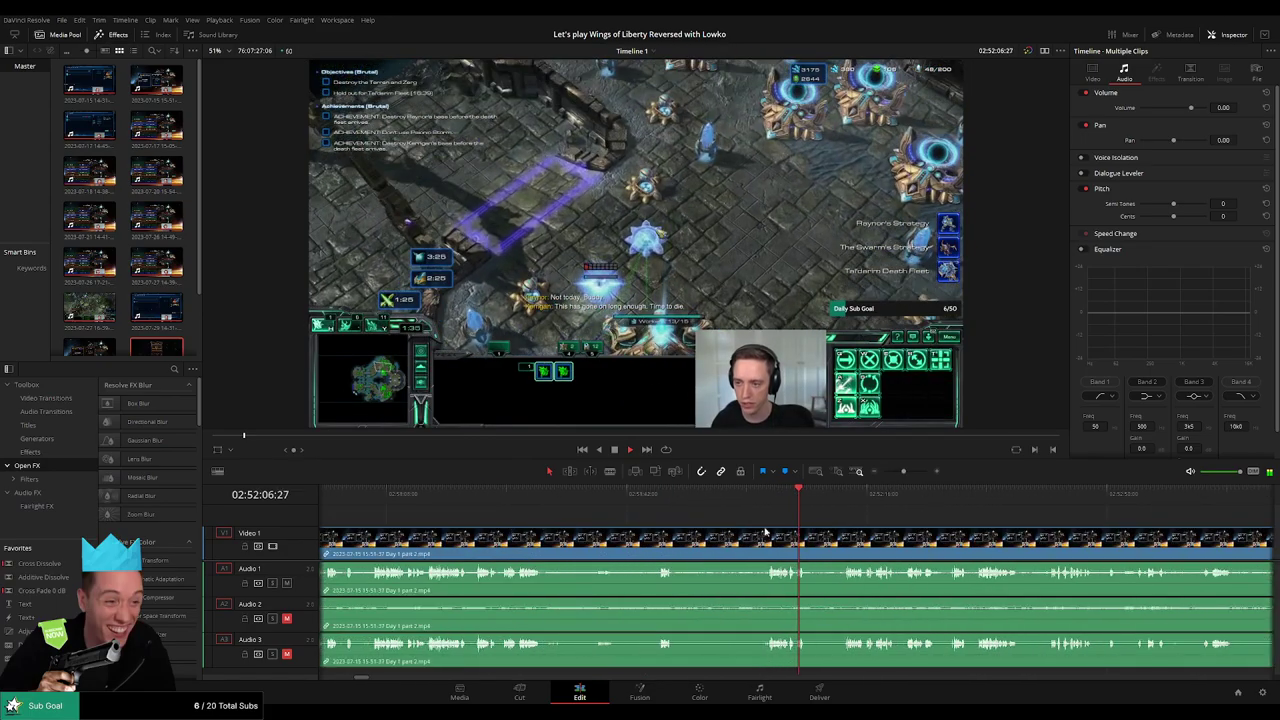
{"action": "scroll", "coordinate": [776, 521], "scroll_direction": "up", "scroll_amount": 3}
{"action": "scroll", "coordinate": [776, 521], "scroll_direction": "up", "scroll_amount": 3}
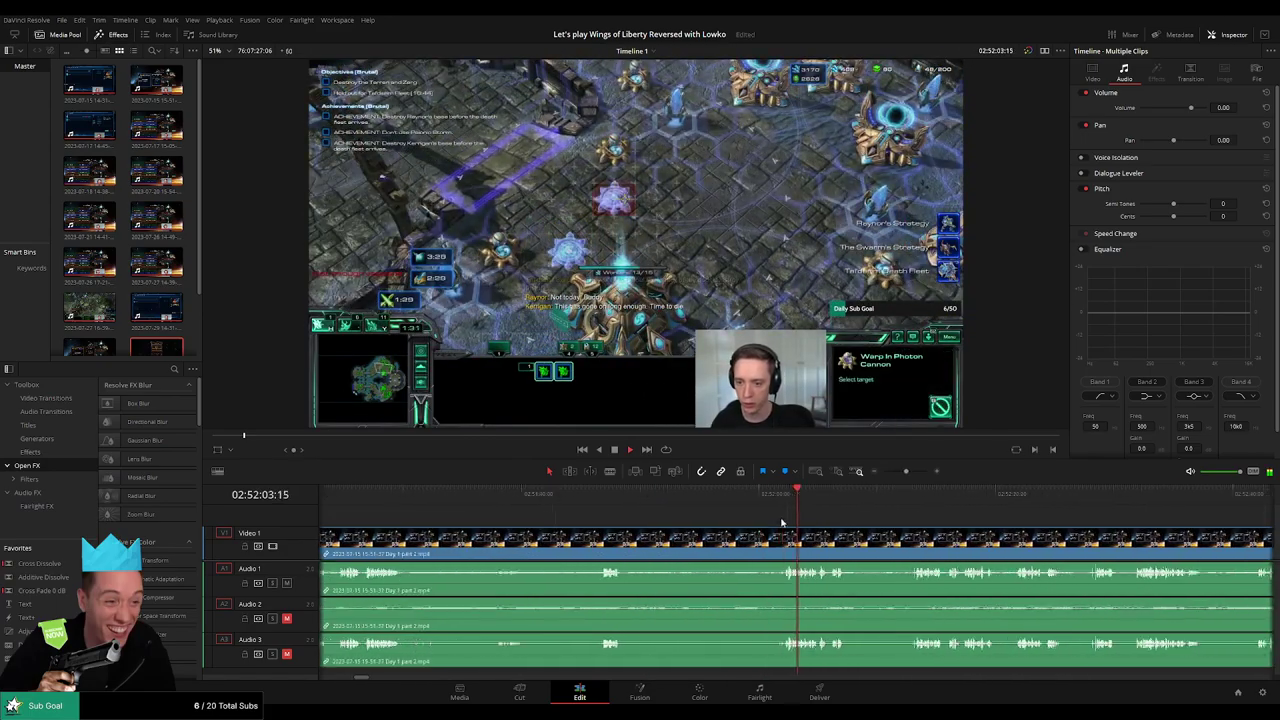
{"action": "scroll", "coordinate": [620, 503], "scroll_direction": "up", "scroll_amount": 5}
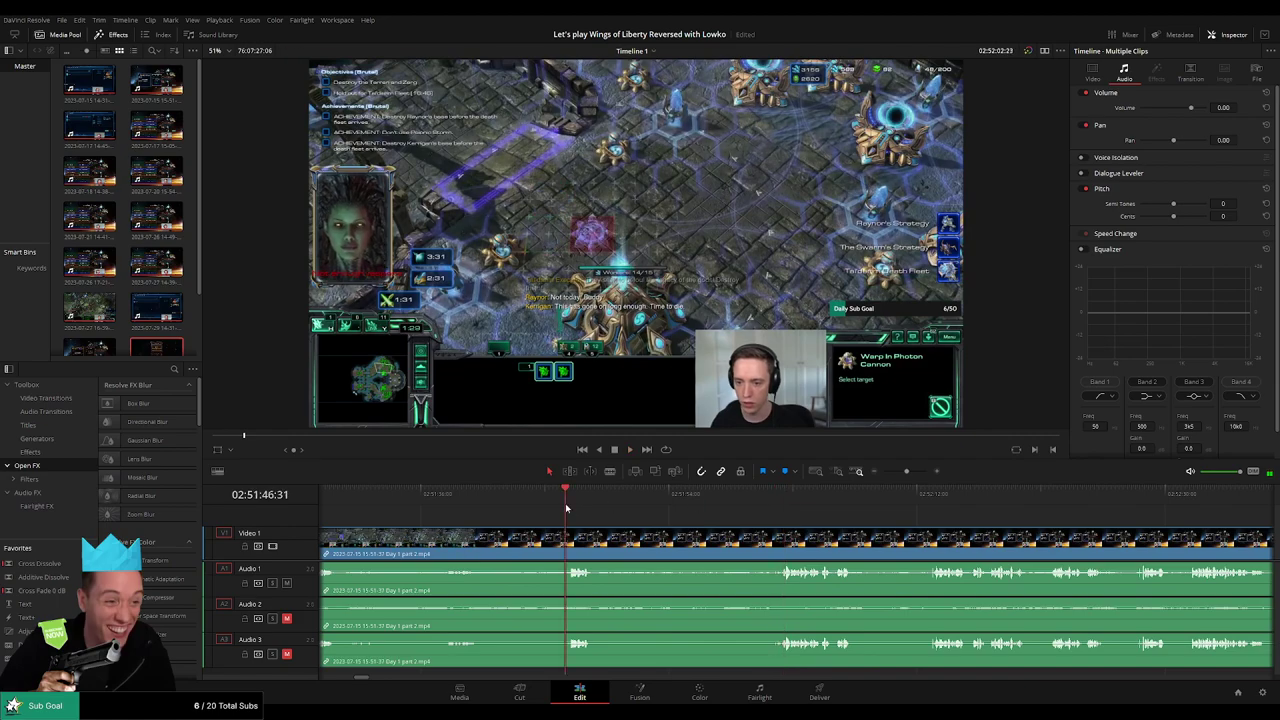
{"action": "left_click", "coordinate": [643, 493]}
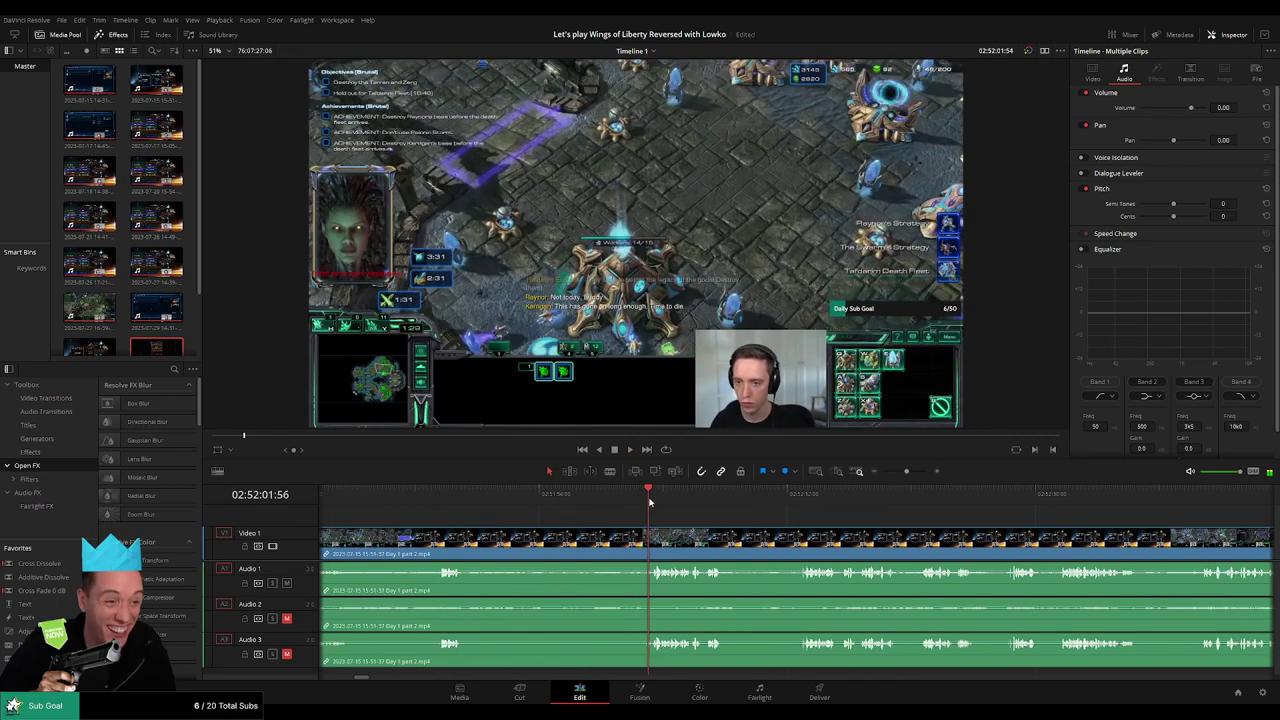
{"action": "scroll", "coordinate": [700, 528], "scroll_direction": "up", "scroll_amount": 3}
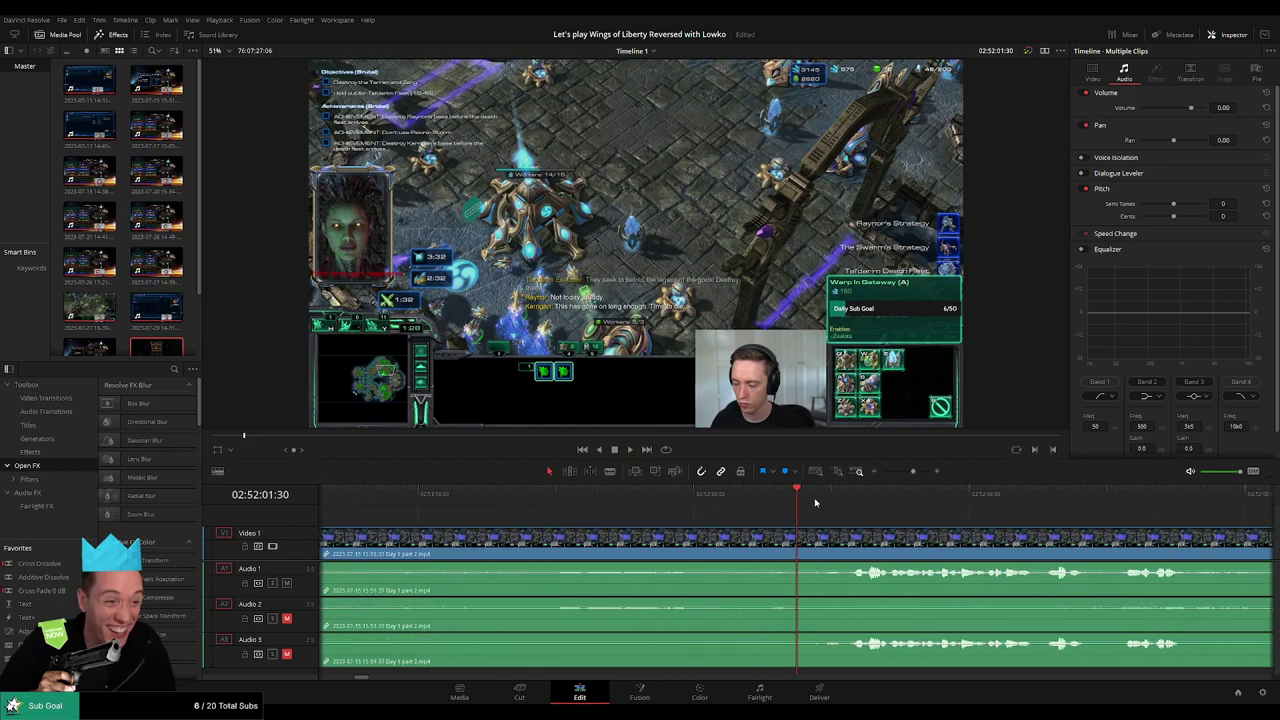
{"action": "mouse_move", "coordinate": [814, 493]}
{"action": "left_mouse_down"}
{"action": "mouse_move", "coordinate": [824, 505]}
{"action": "mouse_move", "coordinate": [763, 505]}
{"action": "mouse_move", "coordinate": [808, 533]}
{"action": "left_mouse_up"}
{"action": "key", "text": "ctrl+b"}
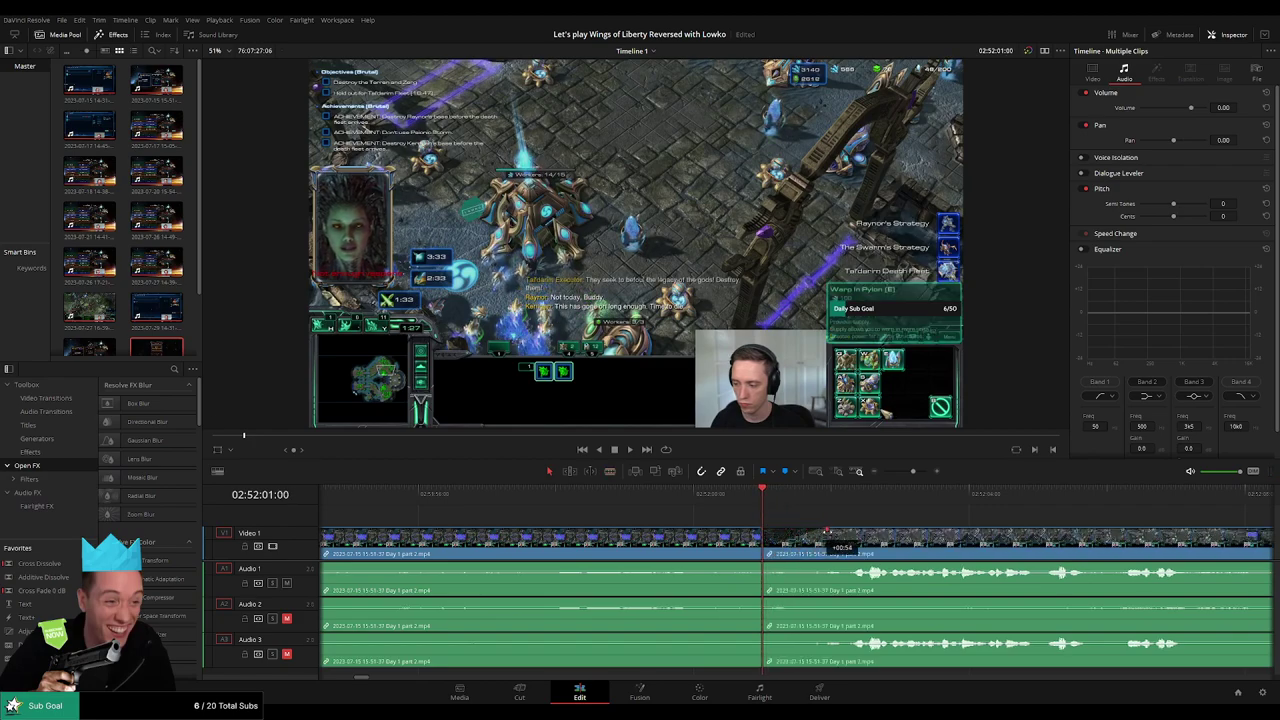
{"action": "left_click_drag", "start_coordinate": [830, 532], "coordinate": [832, 531]}
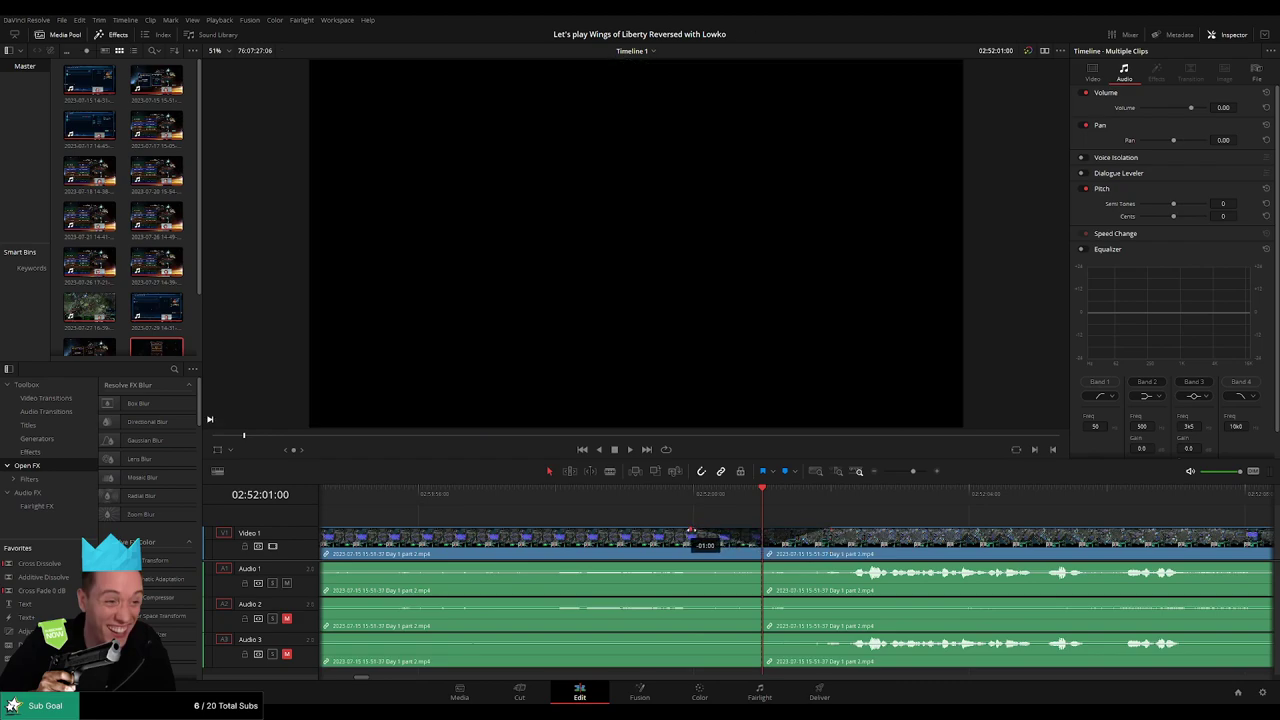
Step: Fade out Audio 1 and 2 before the 02:52:01:00 cut and lengthen the Audio 3 fade-in after it
{"action": "mouse_move", "coordinate": [761, 563]}
{"action": "left_mouse_down"}
{"action": "mouse_move", "coordinate": [694, 566]}
{"action": "mouse_move", "coordinate": [804, 567]}
{"action": "left_mouse_up"}
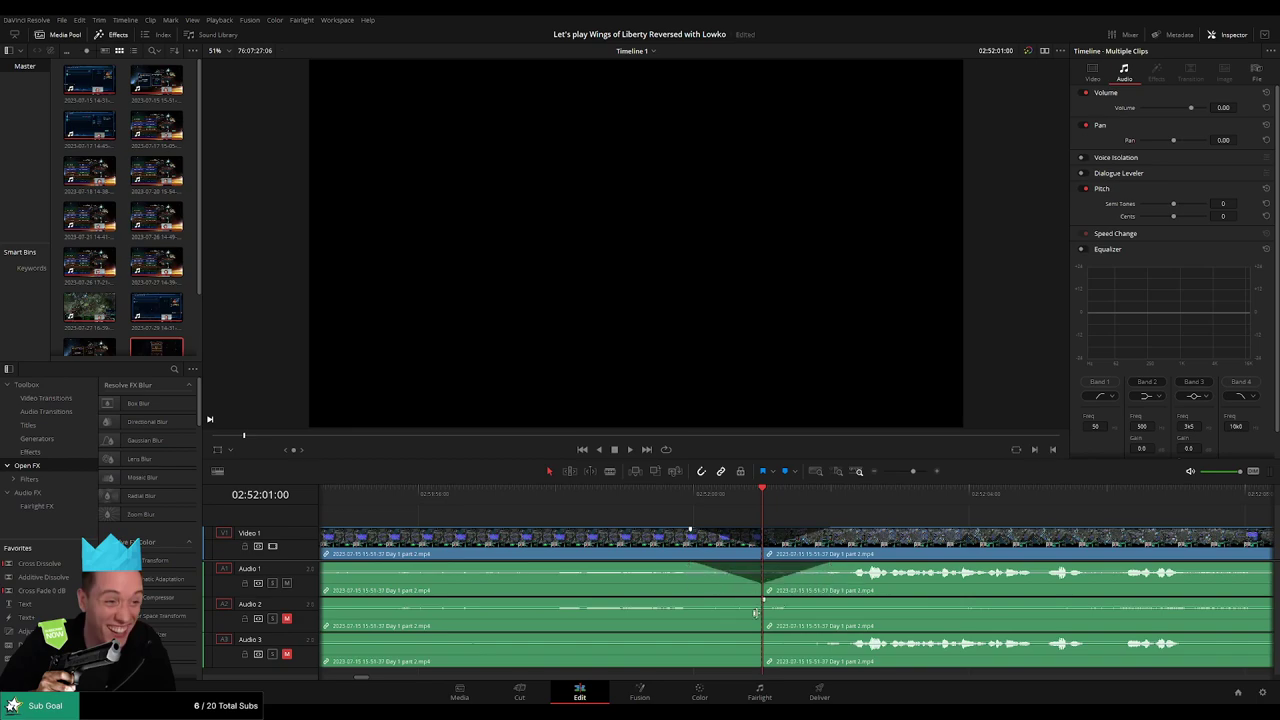
{"action": "mouse_move", "coordinate": [763, 600]}
{"action": "left_mouse_down"}
{"action": "mouse_move", "coordinate": [696, 600]}
{"action": "mouse_move", "coordinate": [812, 601]}
{"action": "left_mouse_up"}
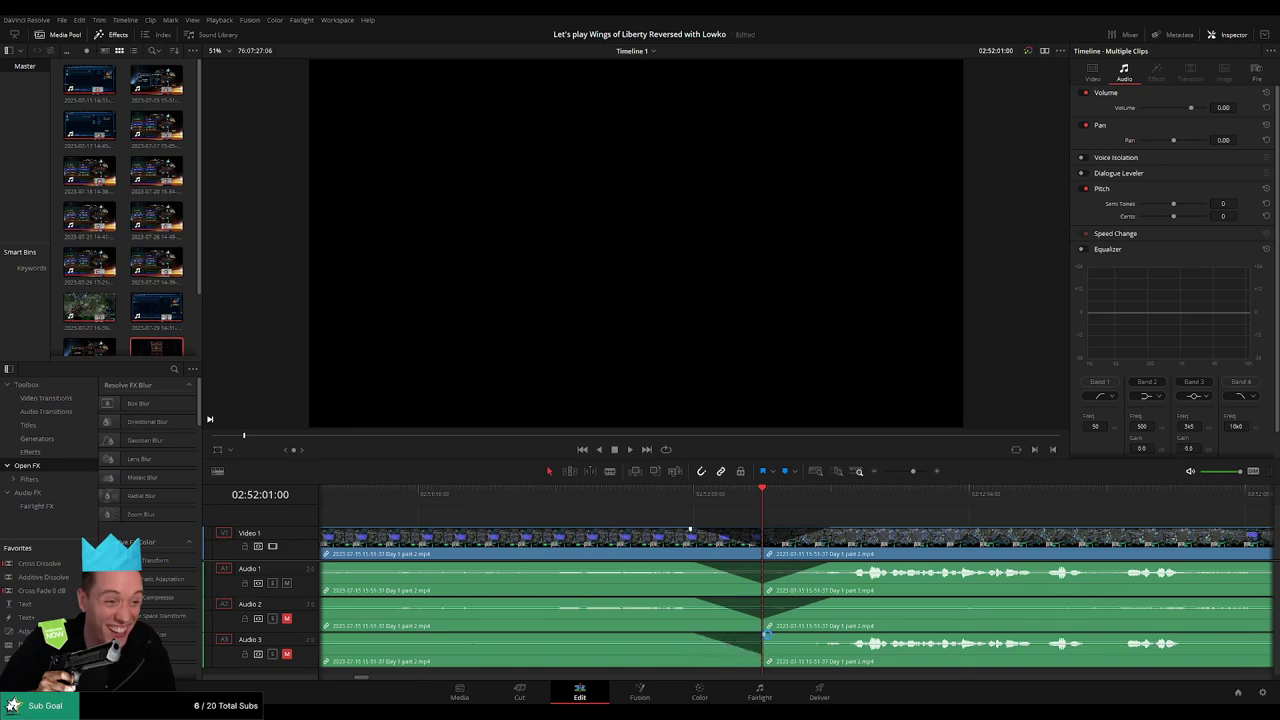
{"action": "left_click_drag", "start_coordinate": [788, 636], "coordinate": [833, 636]}
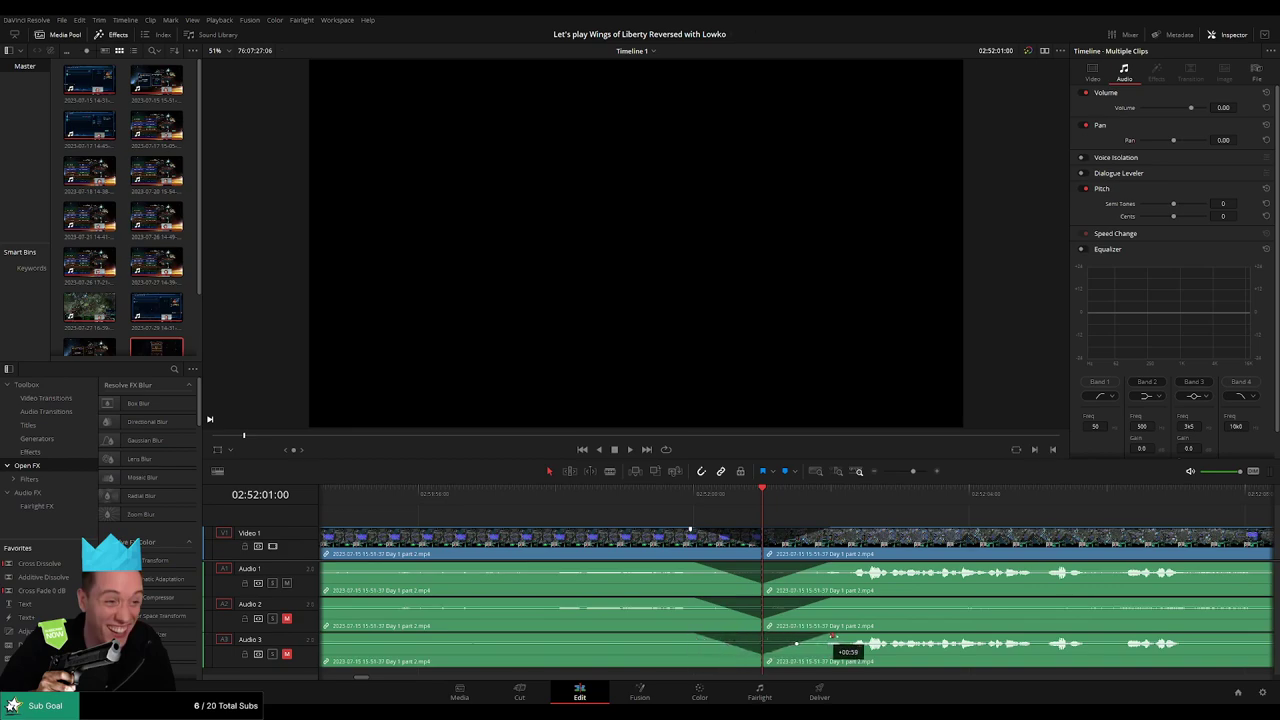
{"action": "scroll", "coordinate": [800, 530], "scroll_direction": "down", "scroll_amount": 5}
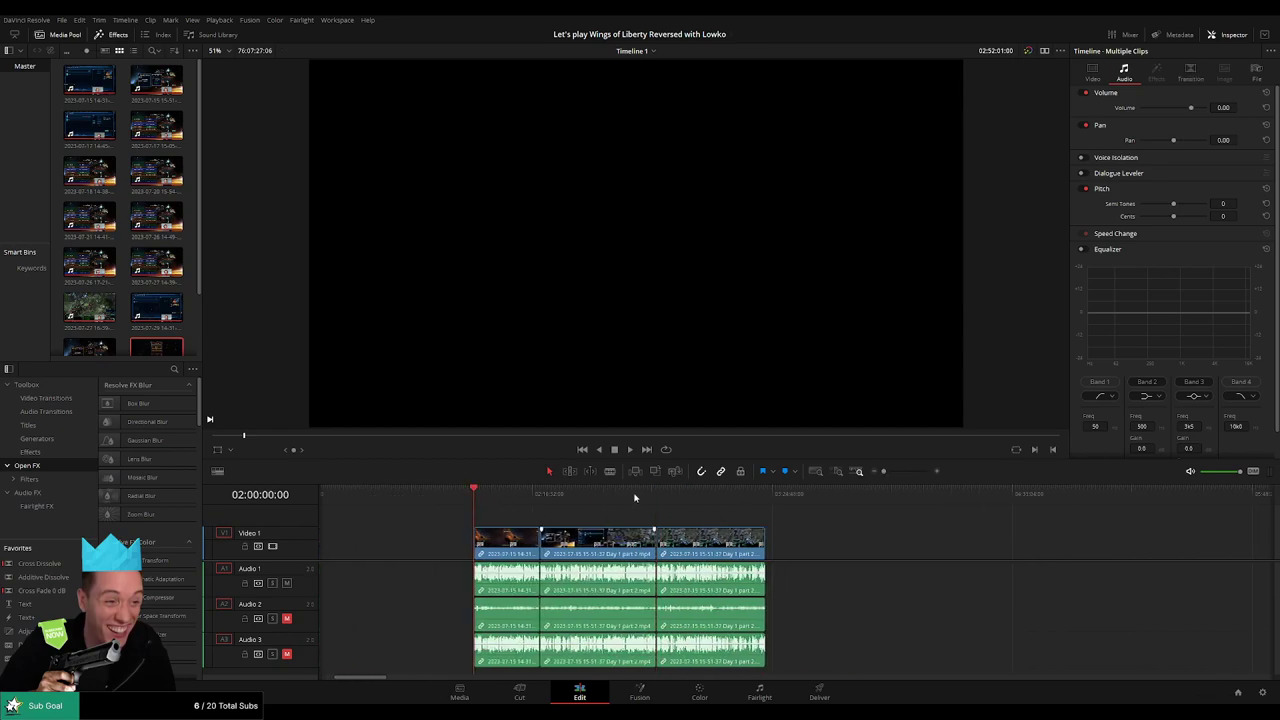
Step: Park the playhead at 04:00:00:00, snap the last Day 1 part 2 piece to start there, and play it
{"action": "scroll", "coordinate": [736, 525], "scroll_direction": "right", "scroll_amount": 5}
{"action": "left_click_drag", "start_coordinate": [444, 540], "coordinate": [710, 540]}
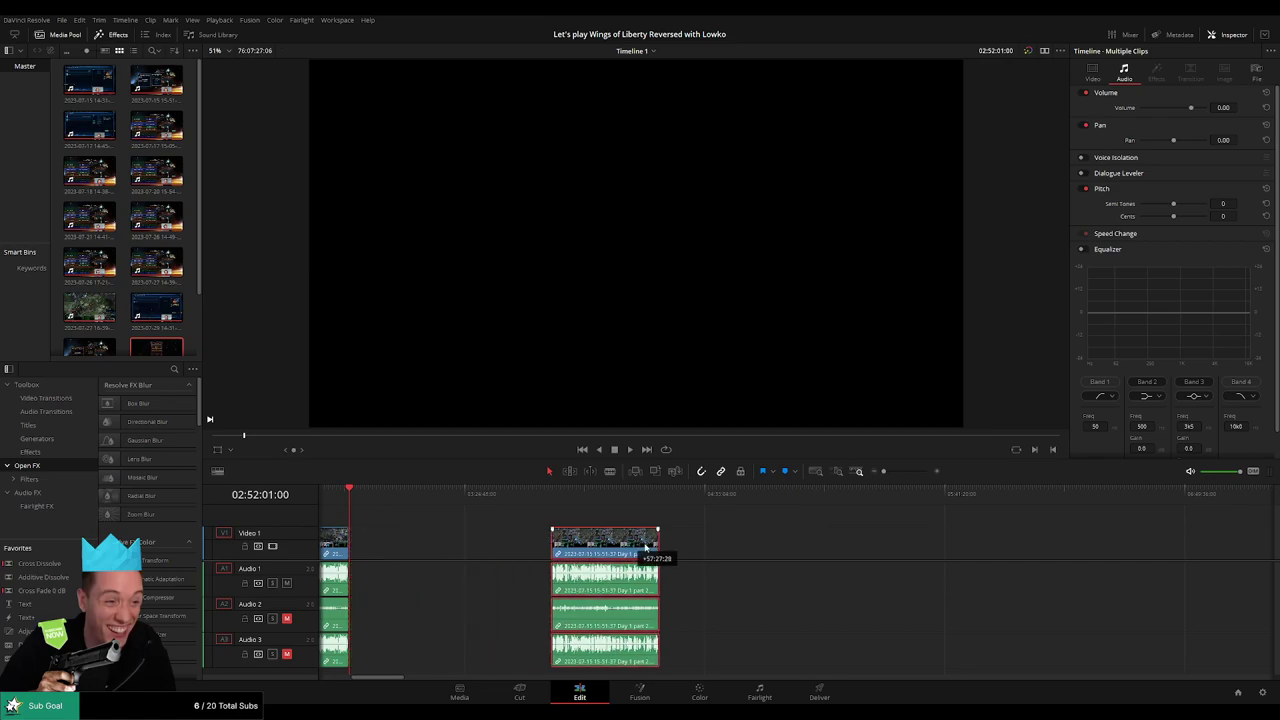
{"action": "left_click", "coordinate": [476, 522]}
{"action": "left_click_drag", "start_coordinate": [355, 502], "coordinate": [544, 522]}
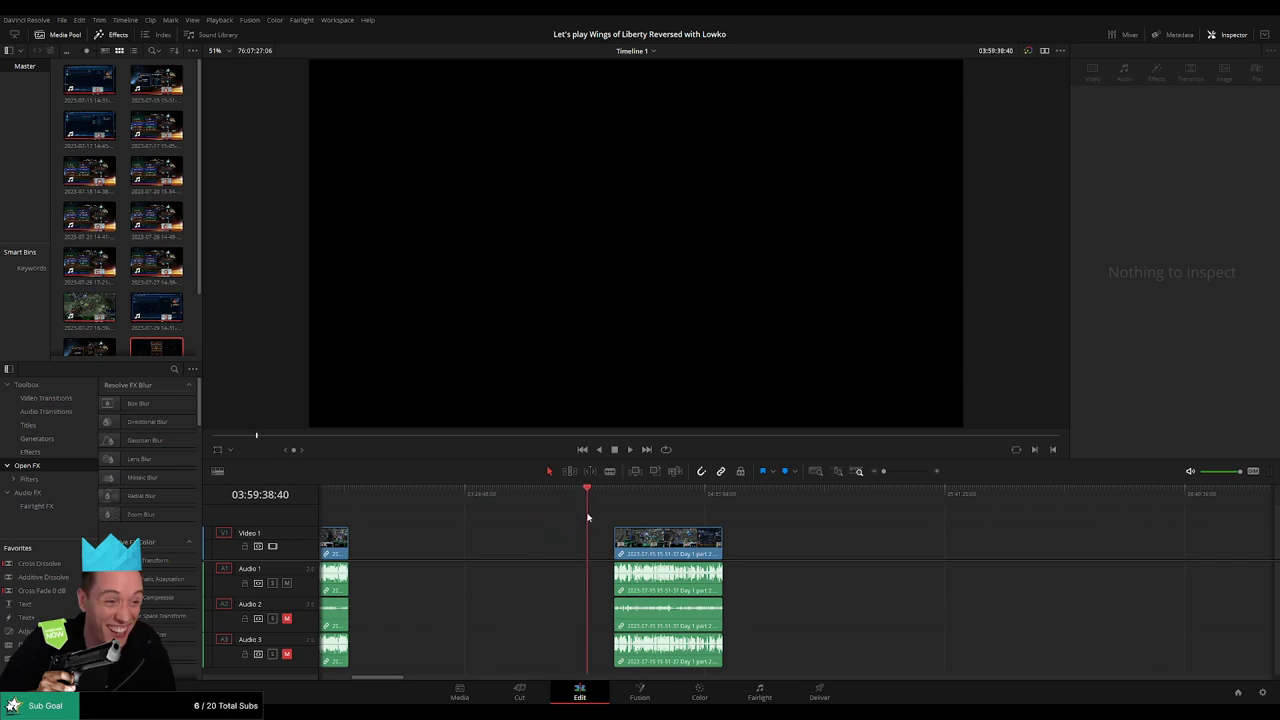
{"action": "scroll", "coordinate": [705, 522], "scroll_direction": "up", "scroll_amount": 2}
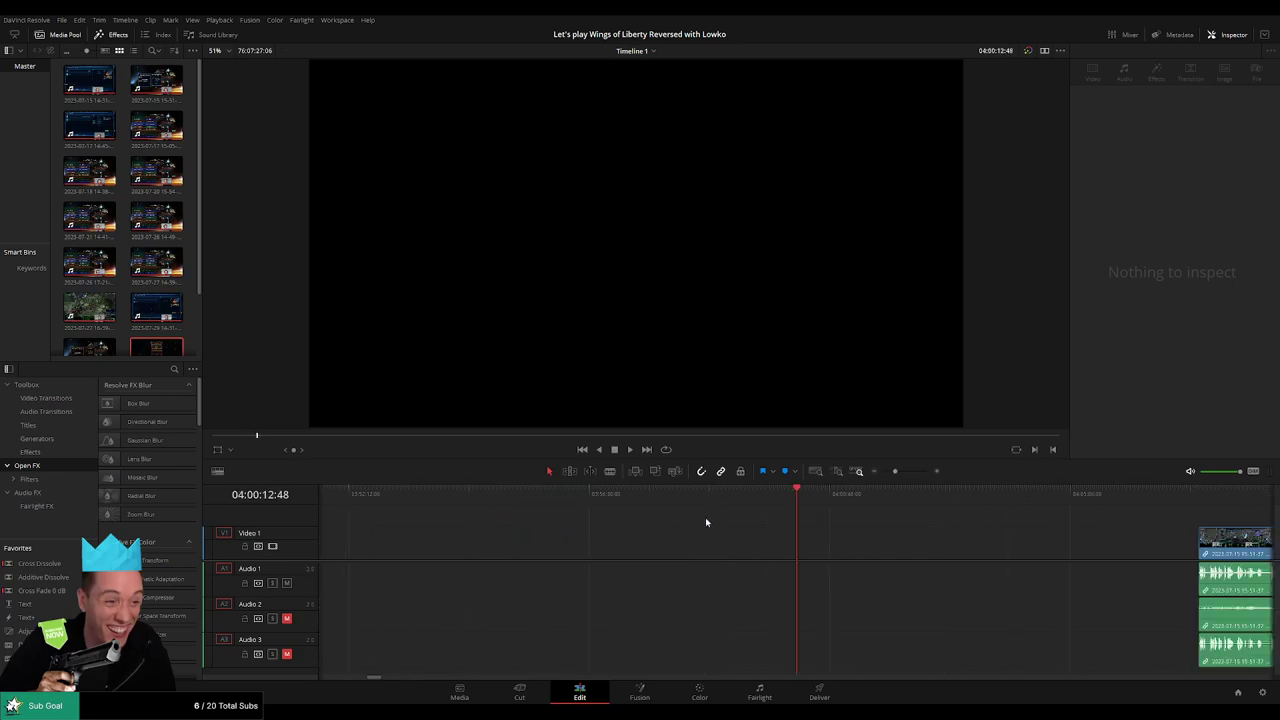
{"action": "left_click", "coordinate": [785, 497]}
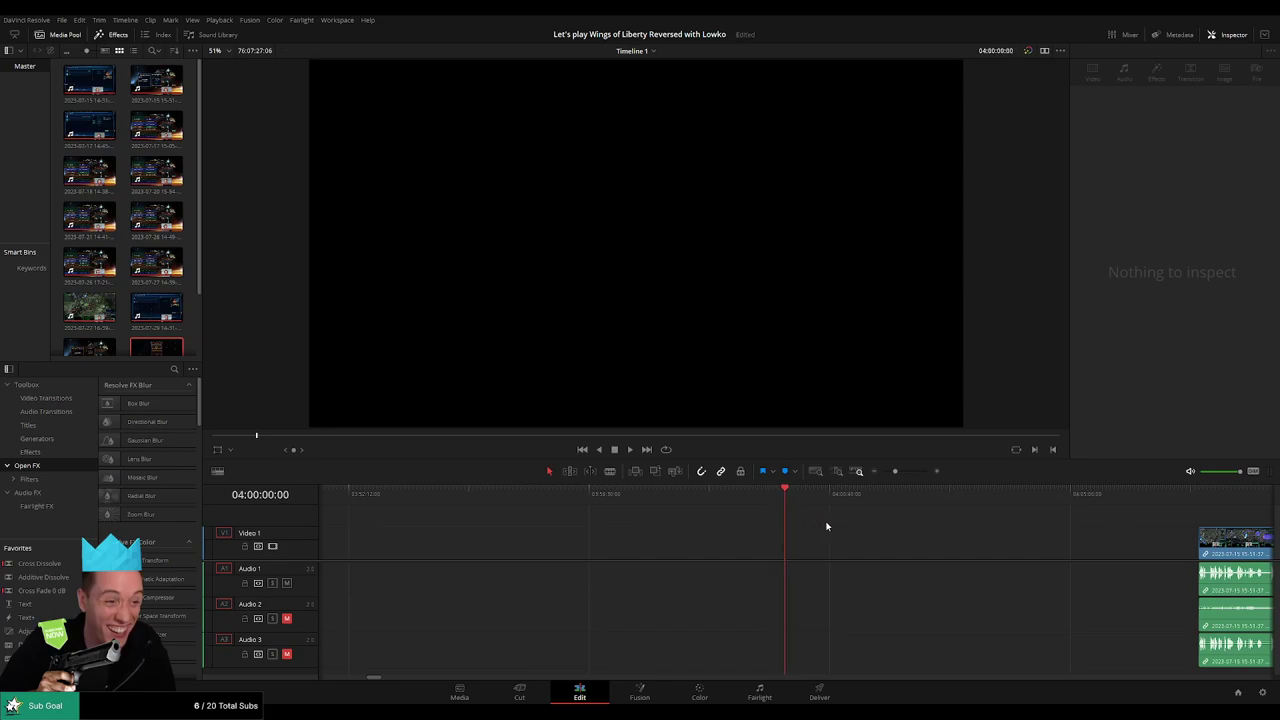
{"action": "left_click", "coordinate": [885, 474]}
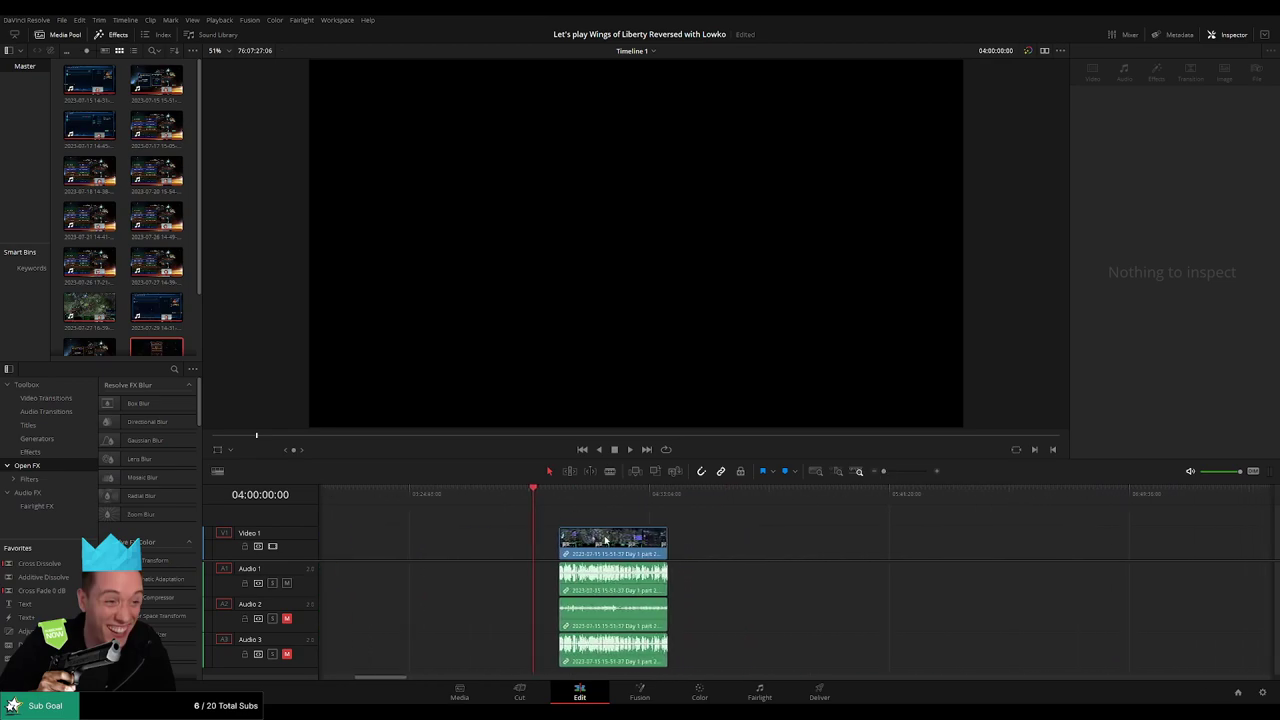
{"action": "left_click_drag", "start_coordinate": [601, 540], "coordinate": [579, 540]}
{"action": "key", "text": "space"}
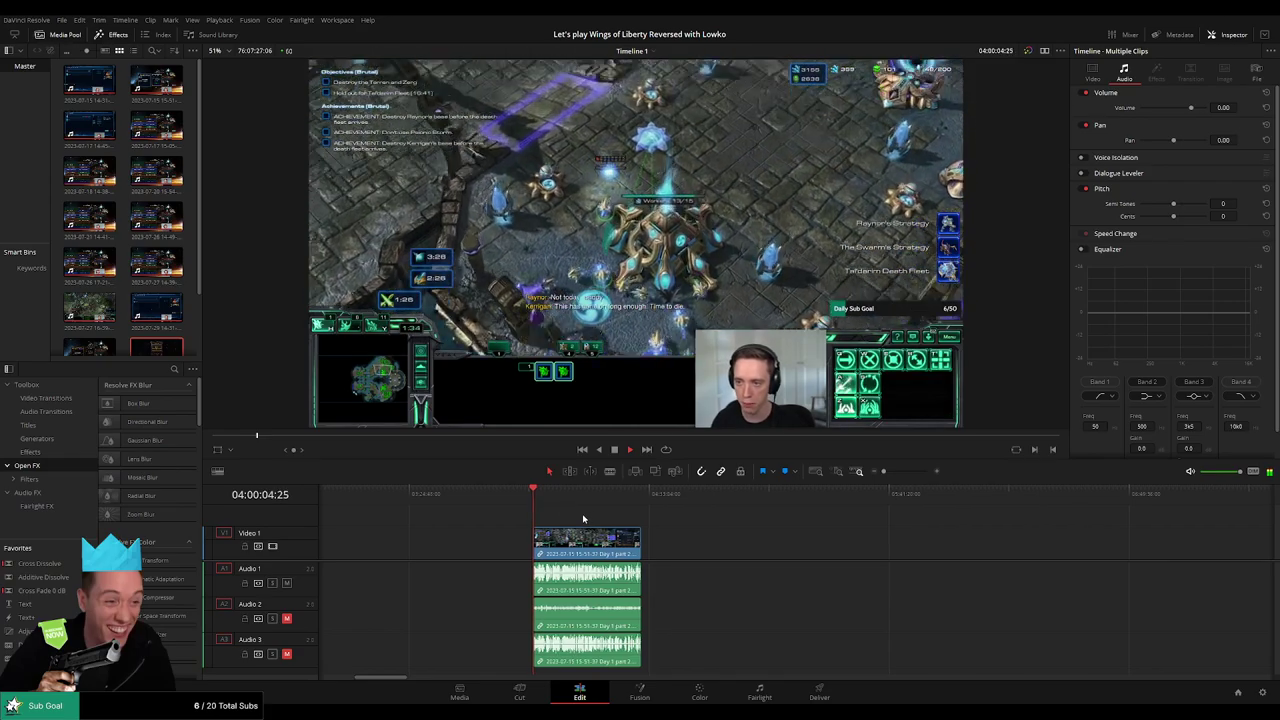
Step: Drag the Day 2 clip left so it snaps against the end of Day 1 part 2, with no gap
{"action": "scroll", "coordinate": [525, 513], "scroll_direction": "right", "scroll_amount": 2}
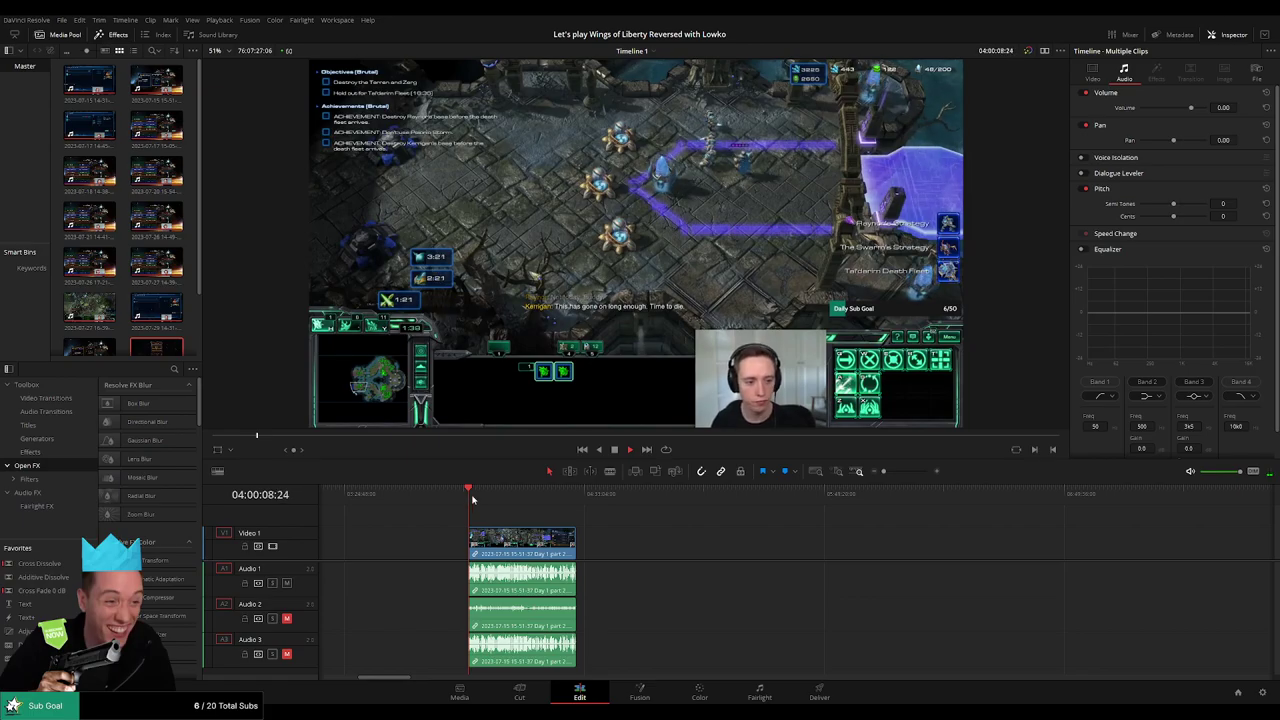
{"action": "left_click_drag", "start_coordinate": [471, 499], "coordinate": [568, 512]}
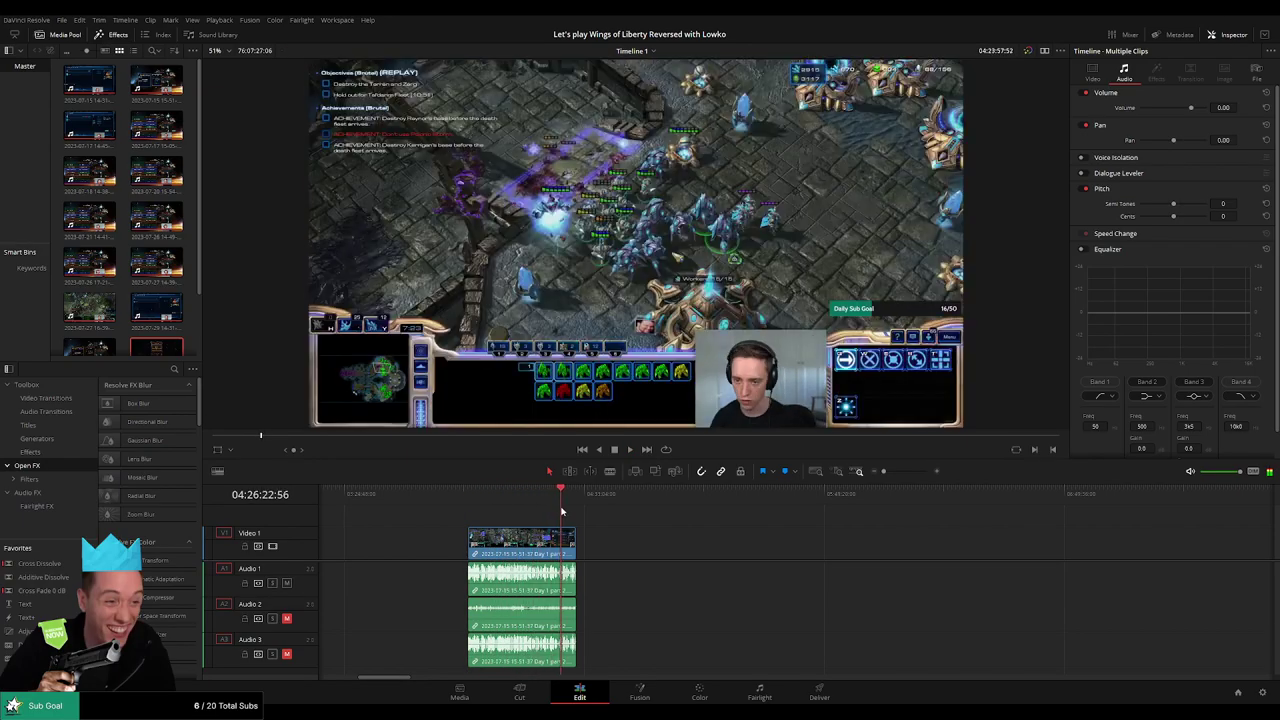
{"action": "key", "text": "space"}
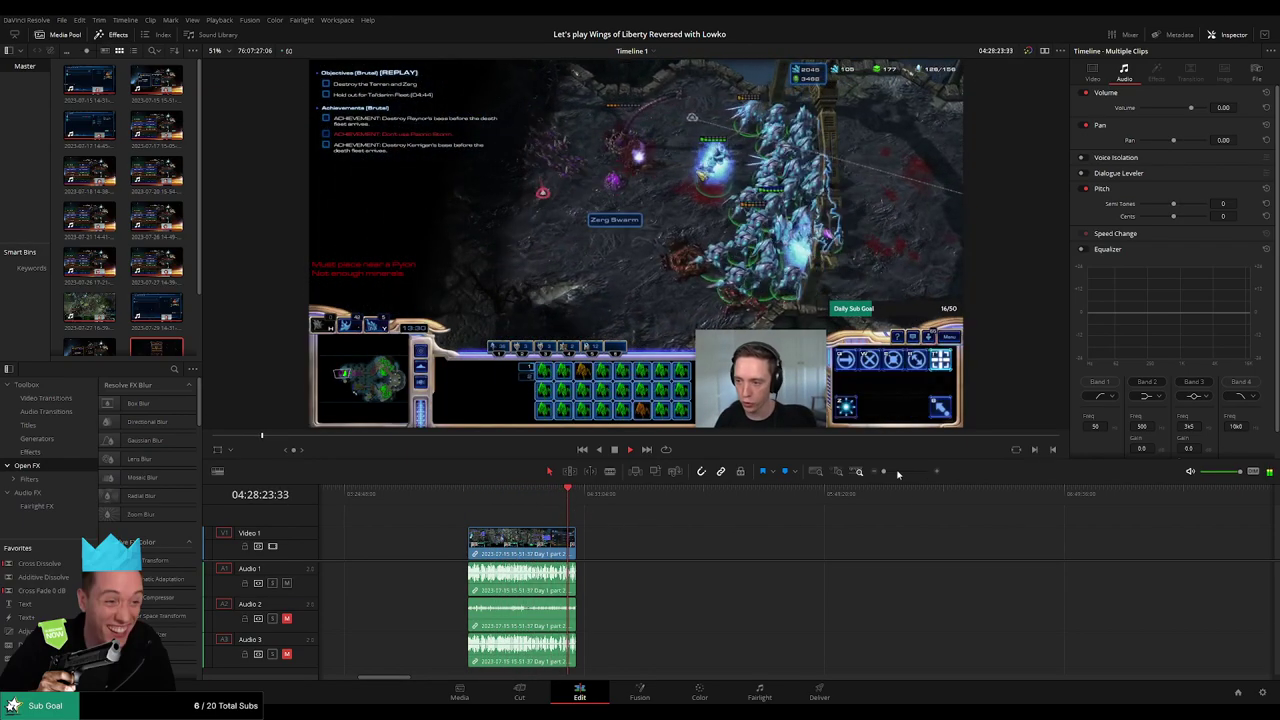
{"action": "scroll", "coordinate": [1057, 529], "scroll_direction": "right", "scroll_amount": 5}
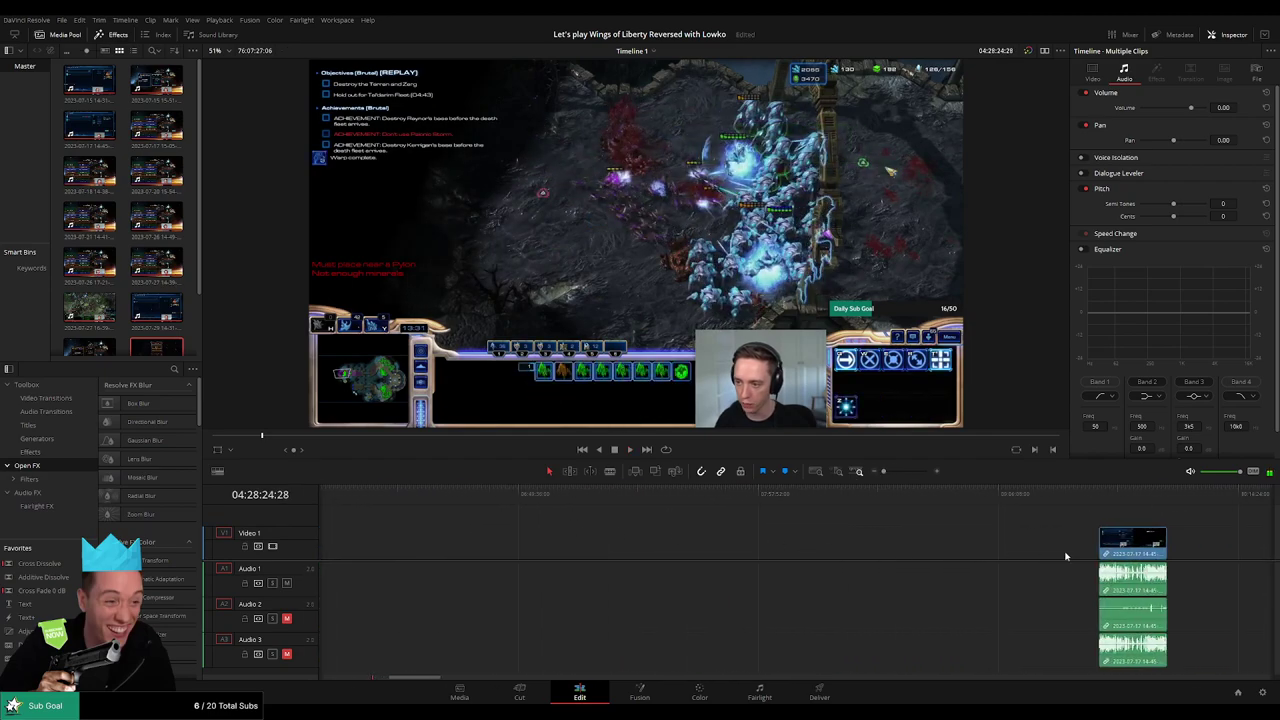
{"action": "left_click_drag", "start_coordinate": [1100, 557], "coordinate": [468, 557]}
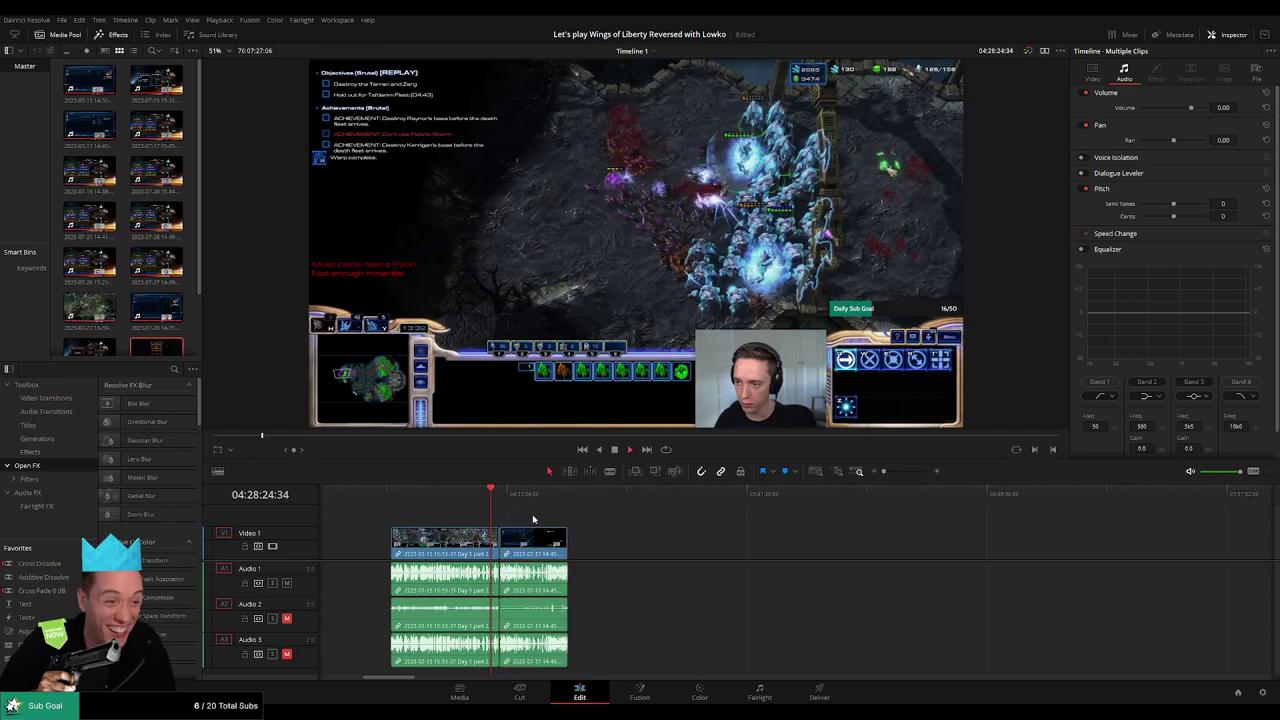
{"action": "key", "text": "ctrl+z"}
{"action": "scroll", "coordinate": [870, 500], "scroll_direction": "up", "scroll_amount": 3}
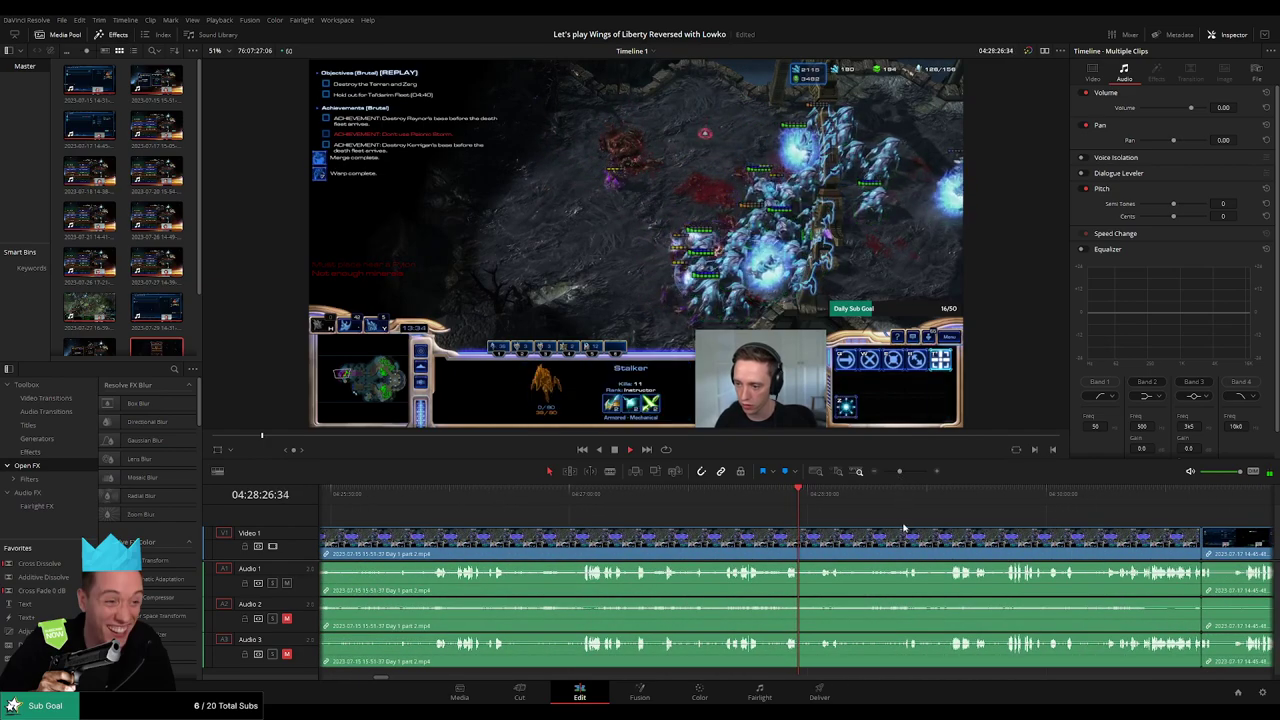
Step: Play across the Day 1 part 2 / Day 2 join and select the cut between them
{"action": "left_click", "coordinate": [1155, 494]}
{"action": "left_click", "coordinate": [1180, 494]}
{"action": "key", "text": "space"}
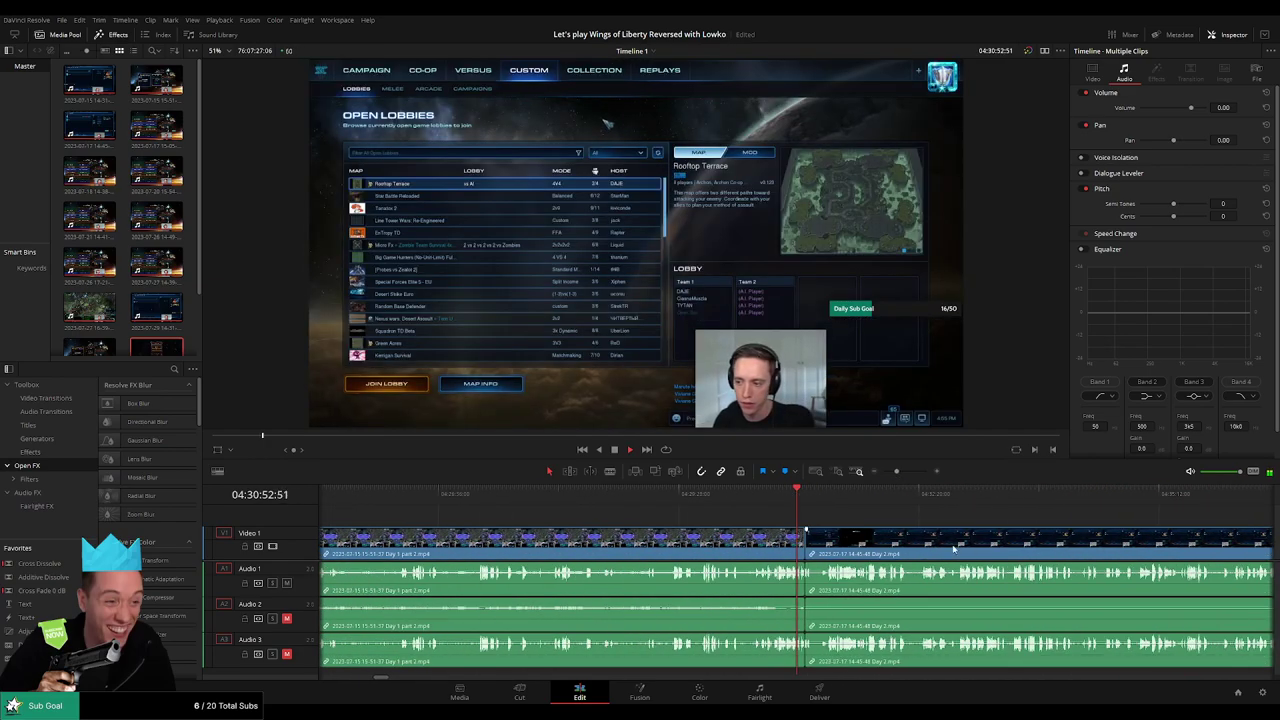
{"action": "scroll", "coordinate": [878, 556], "scroll_direction": "up", "scroll_amount": 2}
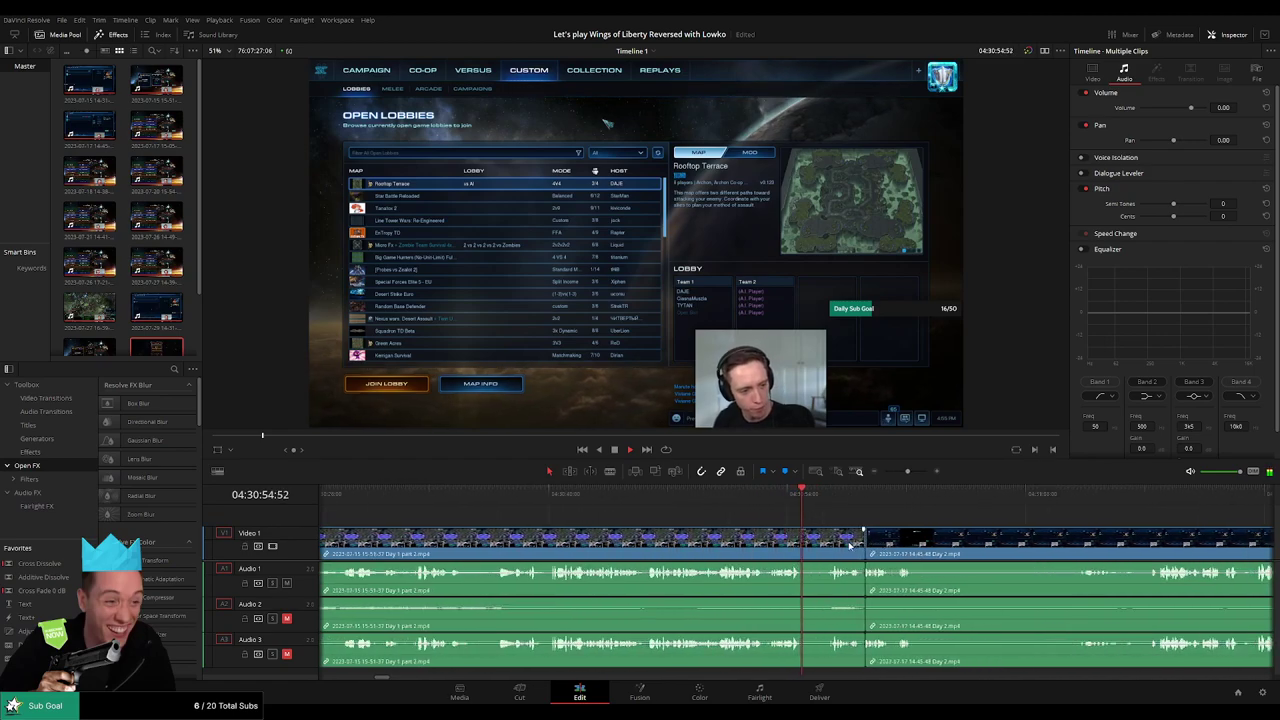
{"action": "left_click", "coordinate": [867, 548]}
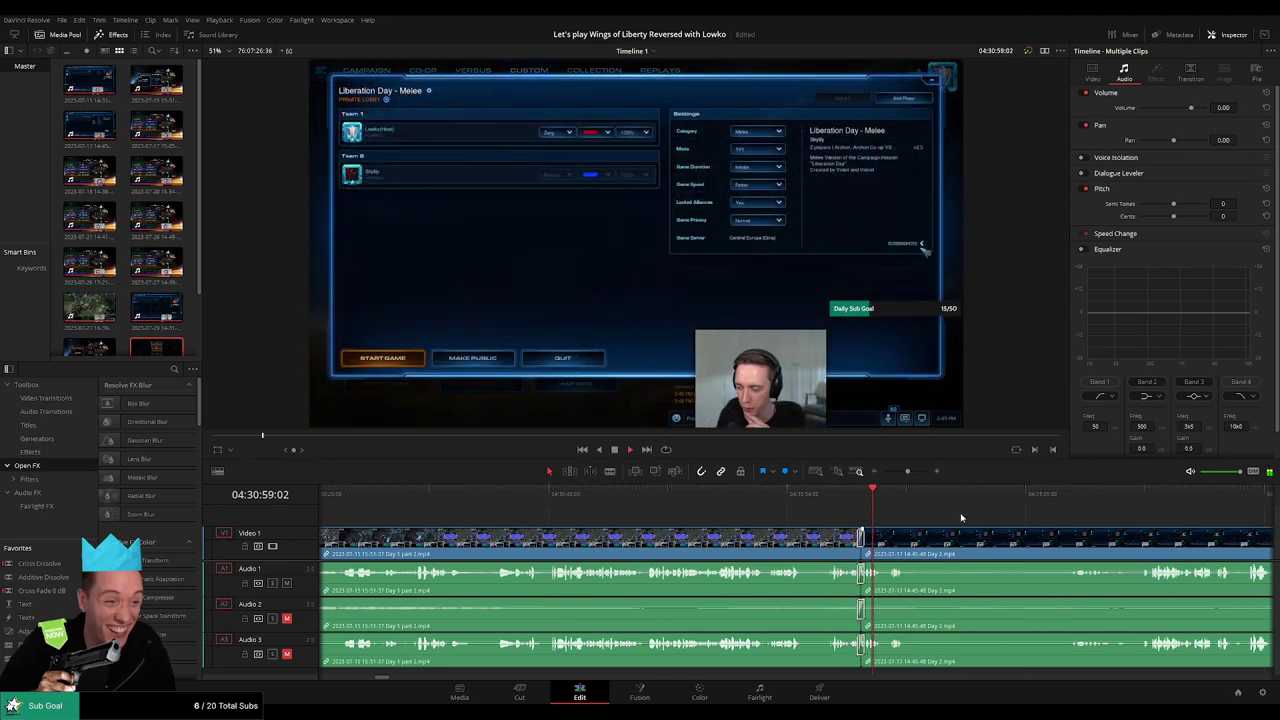
{"action": "scroll", "coordinate": [911, 521], "scroll_direction": "right", "scroll_amount": 3}
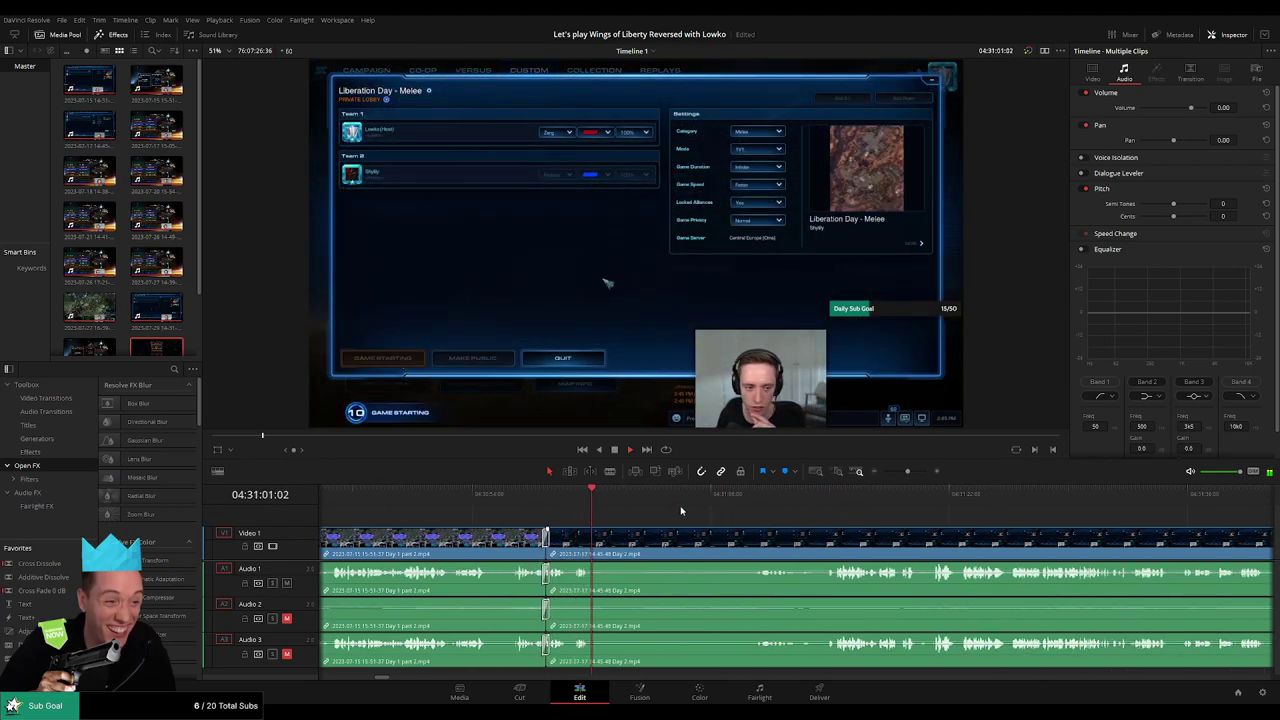
Step: Zoom so the Day 2 clip fills the timeline and play through to its end near 04:50:26
{"action": "left_click", "coordinate": [761, 494]}
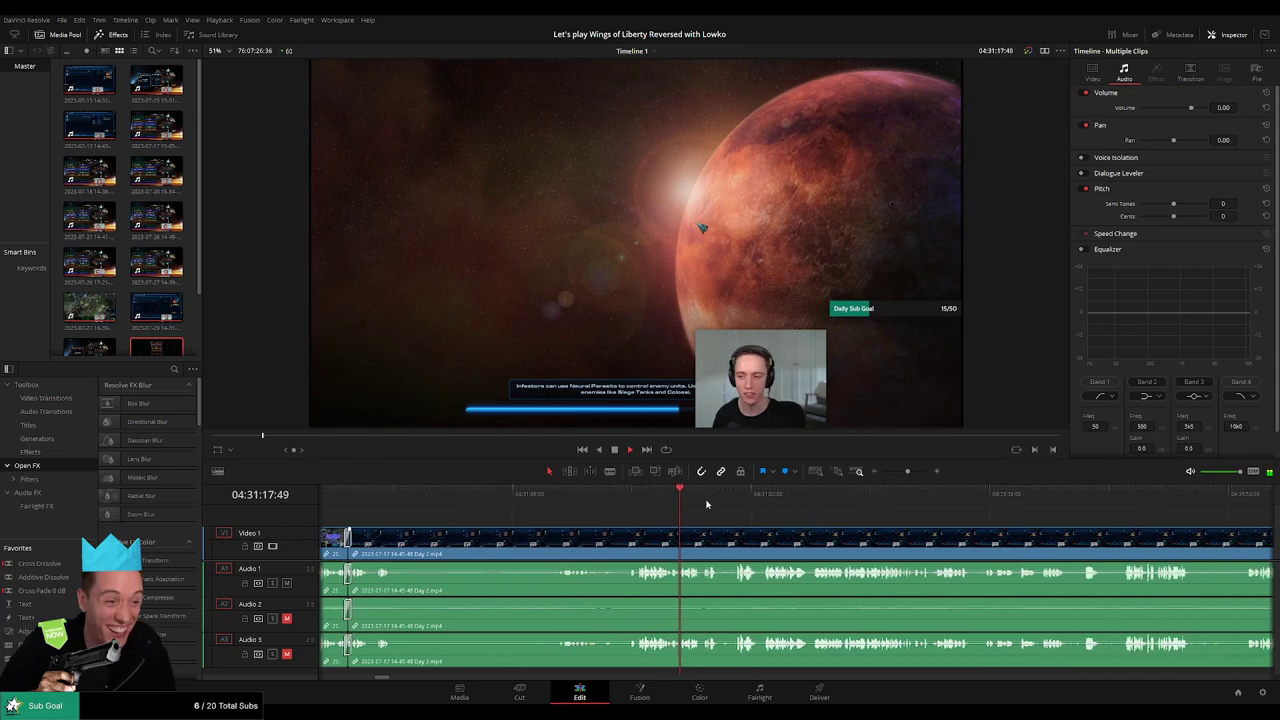
{"action": "mouse_move", "coordinate": [907, 471]}
{"action": "left_mouse_down"}
{"action": "mouse_move", "coordinate": [876, 476]}
{"action": "mouse_move", "coordinate": [840, 508]}
{"action": "left_mouse_up"}
{"action": "left_click_drag", "start_coordinate": [883, 471], "coordinate": [1140, 500]}
{"action": "scroll", "coordinate": [858, 530], "scroll_direction": "down", "scroll_amount": 2}
{"action": "scroll", "coordinate": [858, 530], "scroll_direction": "down", "scroll_amount": 2}
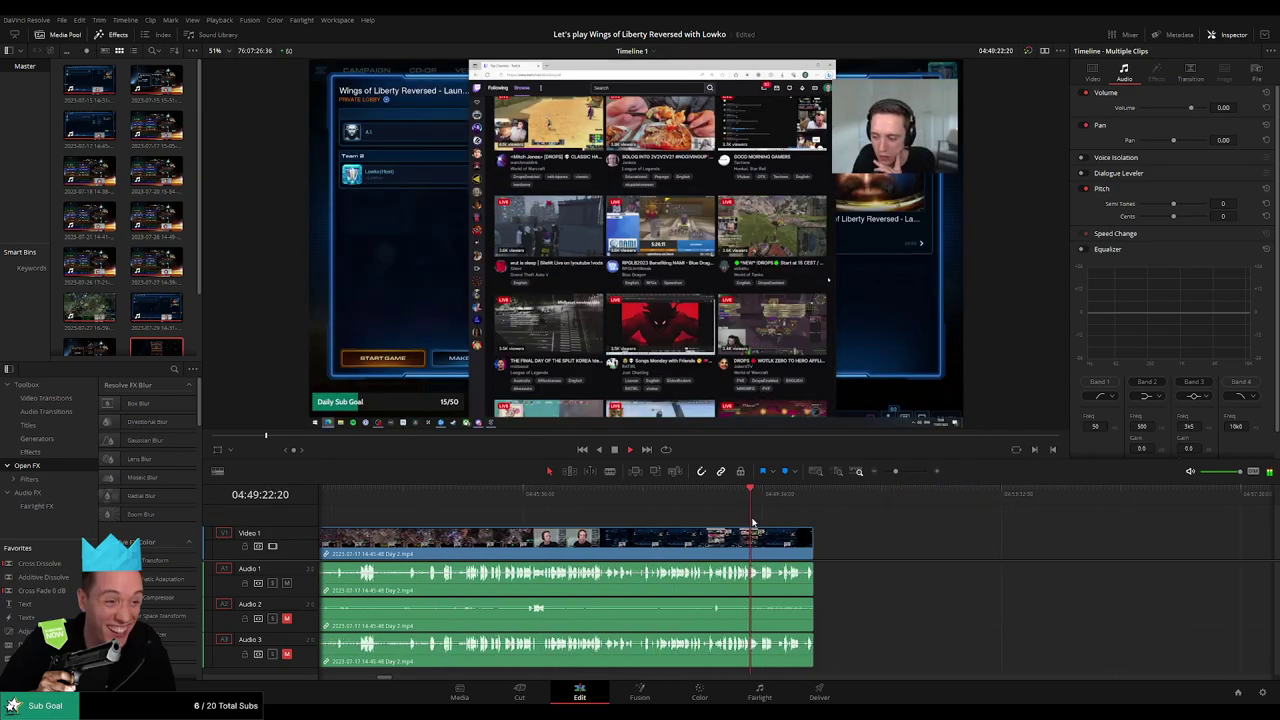
{"action": "left_click", "coordinate": [640, 495]}
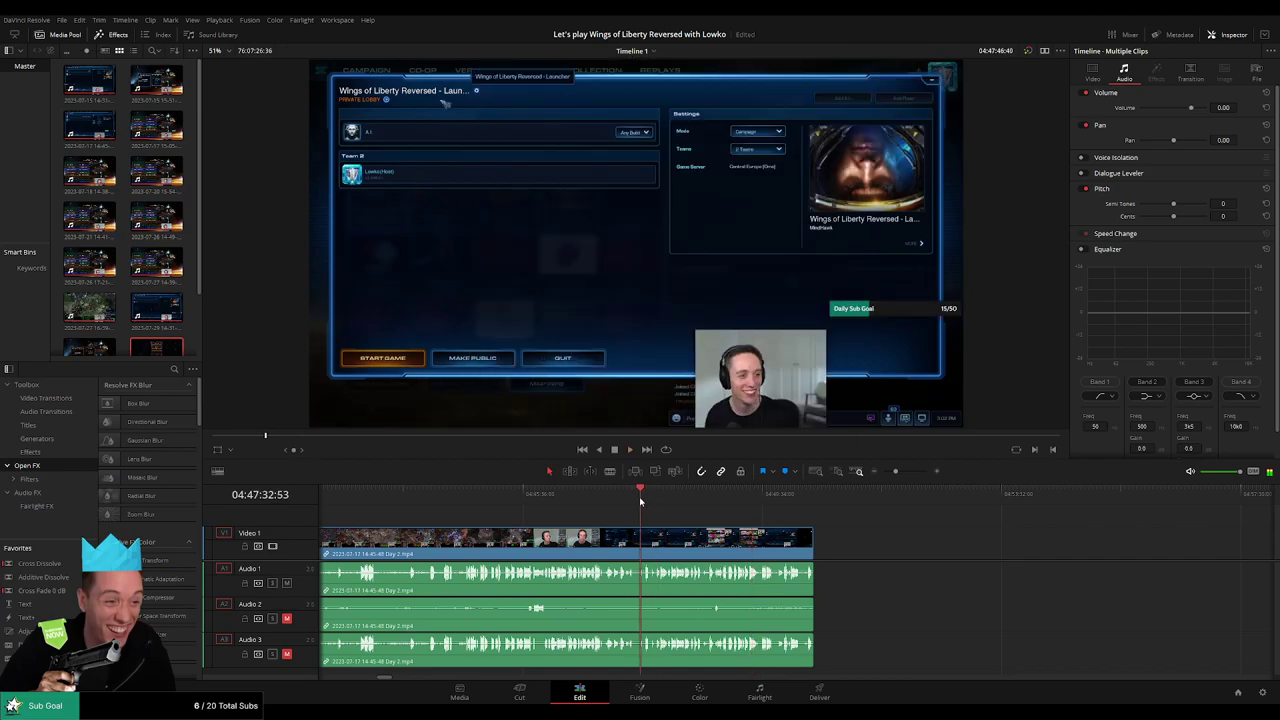
{"action": "left_click_drag", "start_coordinate": [648, 500], "coordinate": [807, 506]}
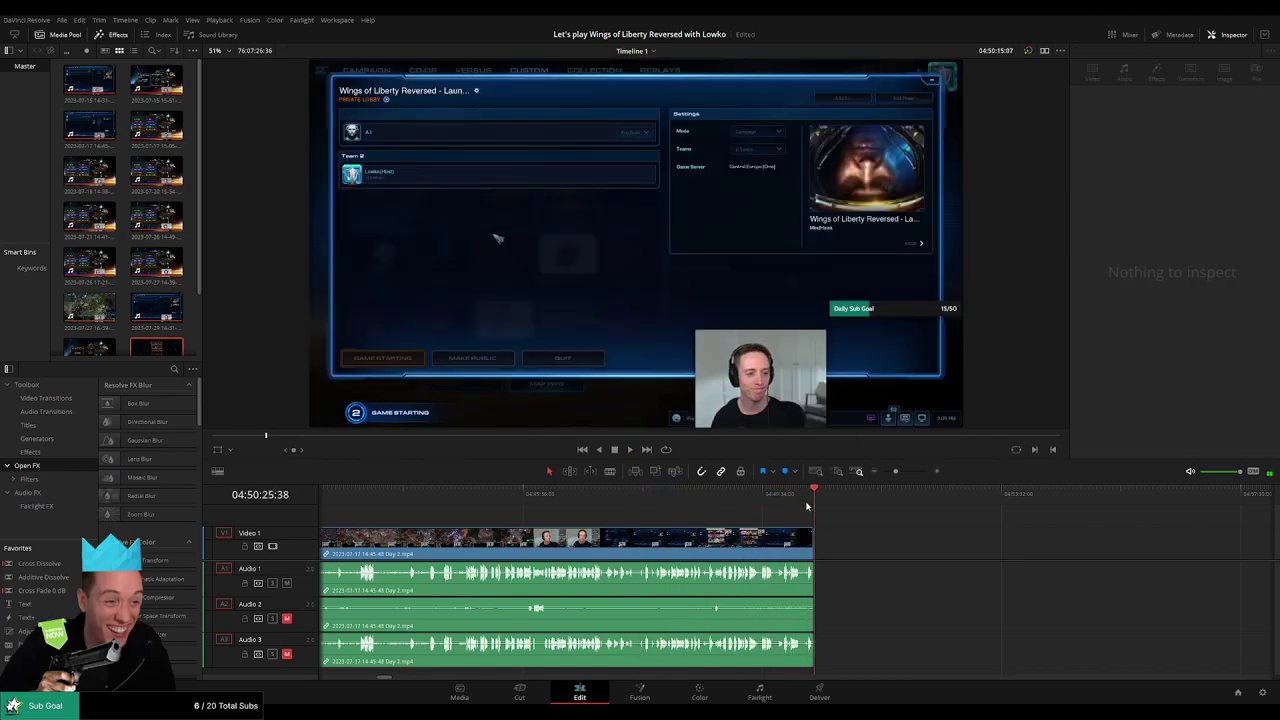
{"action": "key", "text": "space"}
{"action": "scroll", "coordinate": [923, 489], "scroll_direction": "down", "scroll_amount": 3}
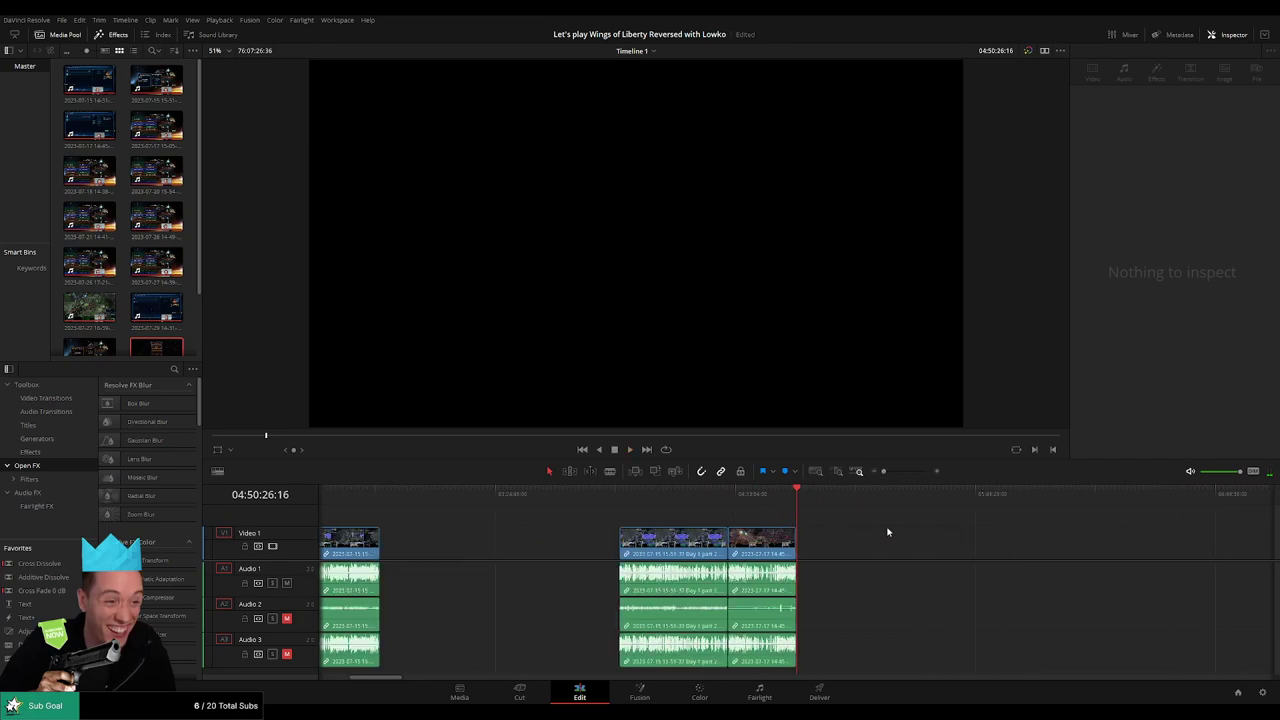
Step: Butt Day 2 part 2 against the end of Day 2 and play across the join between them
{"action": "scroll", "coordinate": [745, 542], "scroll_direction": "down", "scroll_amount": 2}
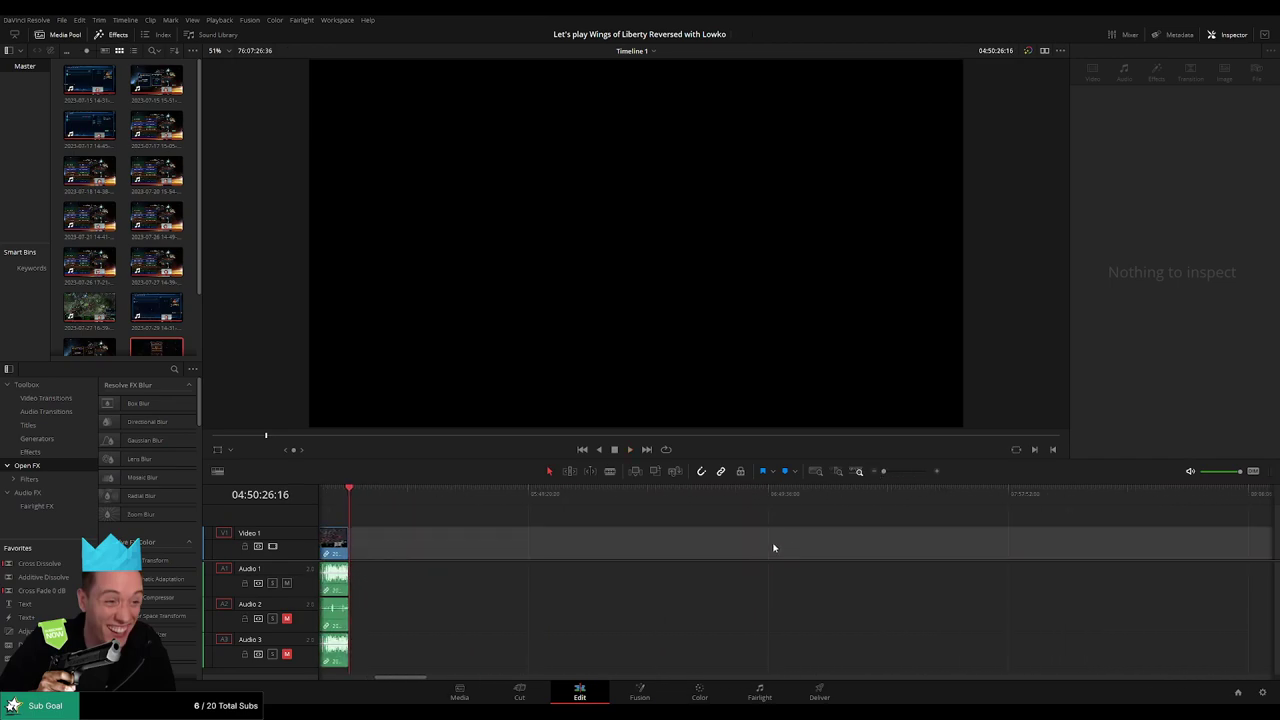
{"action": "key", "text": "shift+F12"}
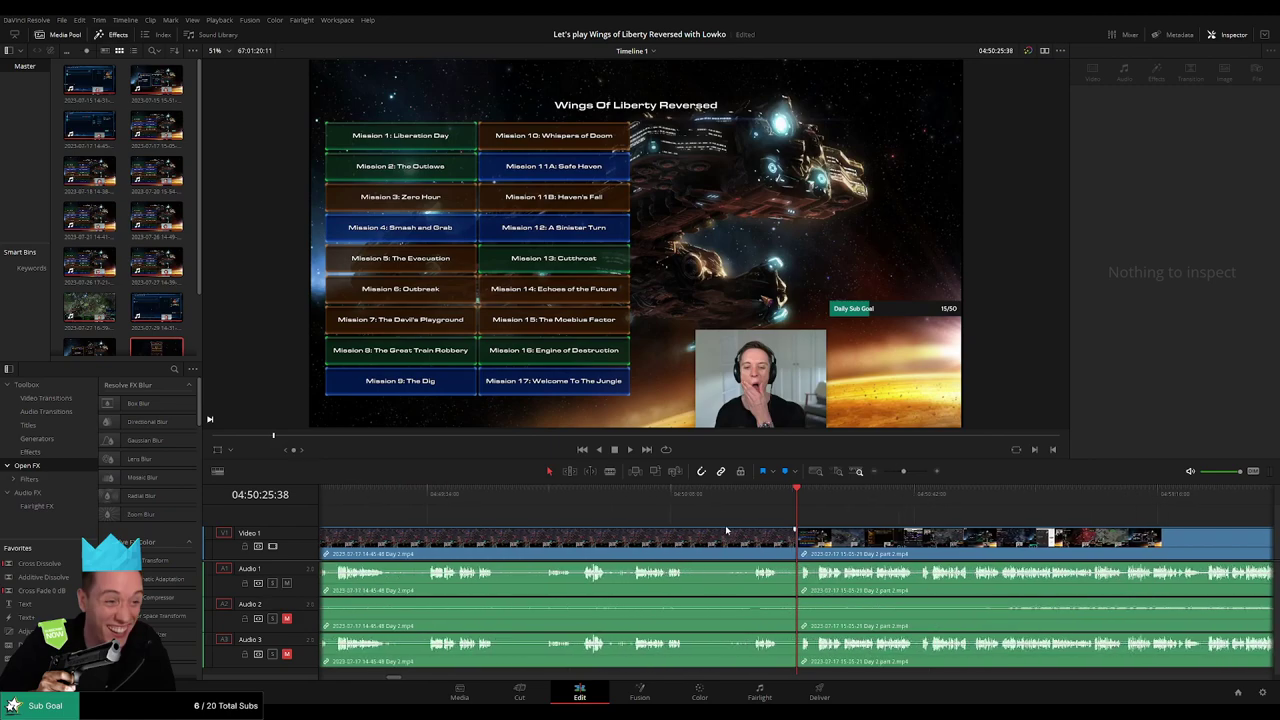
{"action": "key", "text": "space"}
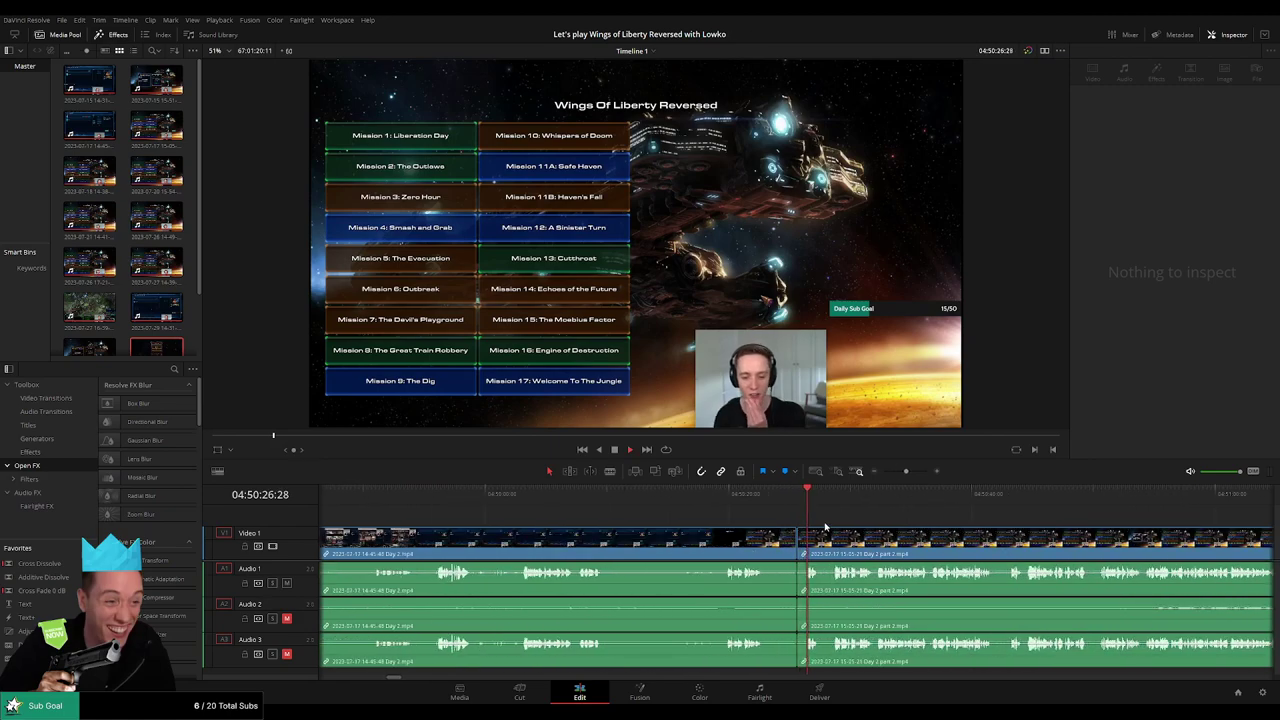
{"action": "key", "text": "space"}
{"action": "left_click", "coordinate": [813, 530]}
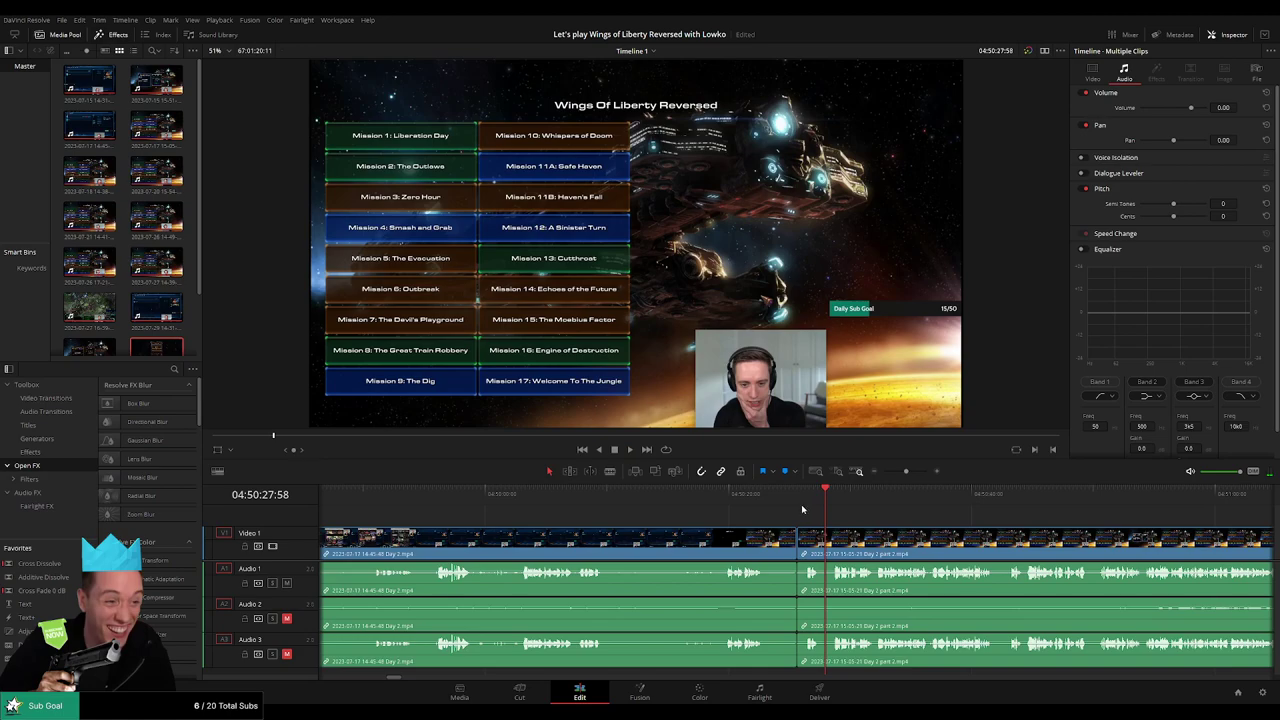
{"action": "left_click", "coordinate": [733, 493]}
{"action": "key", "text": "space"}
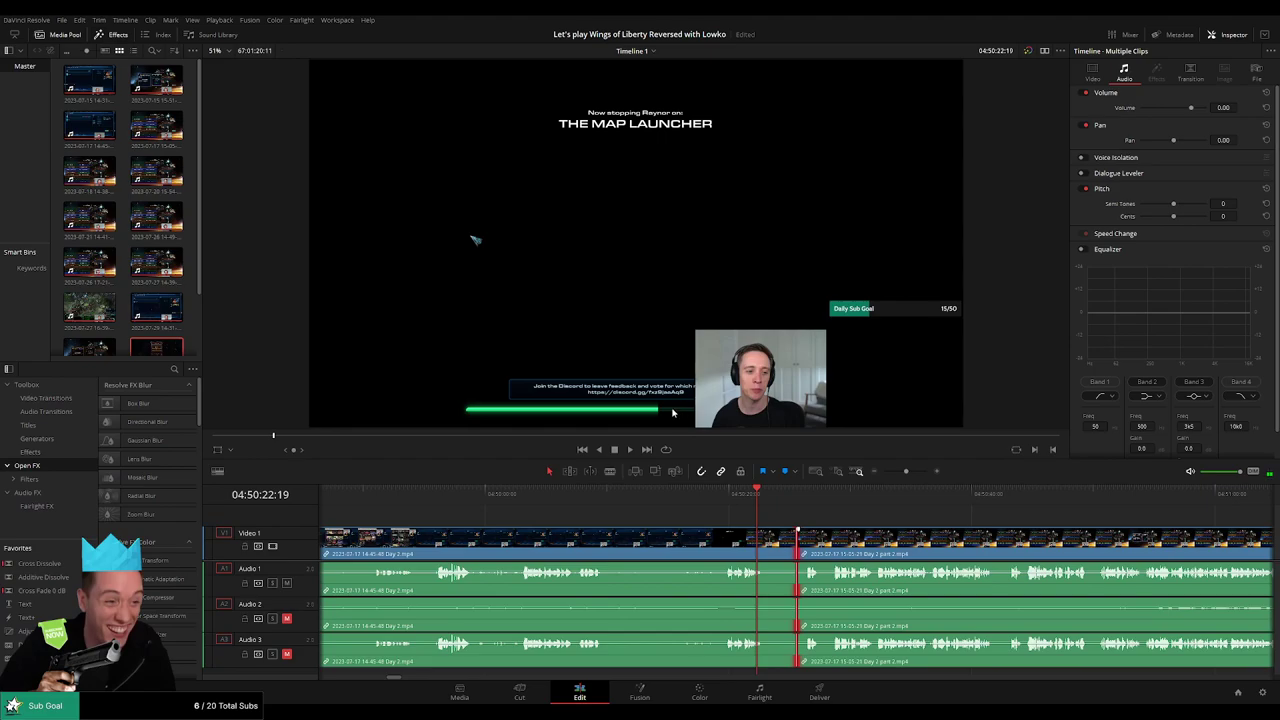
{"action": "key", "text": "space"}
Step: Scrub back and forth through the Day 2 footage to check it
{"action": "scroll", "coordinate": [860, 501], "scroll_direction": "down", "scroll_amount": 5}
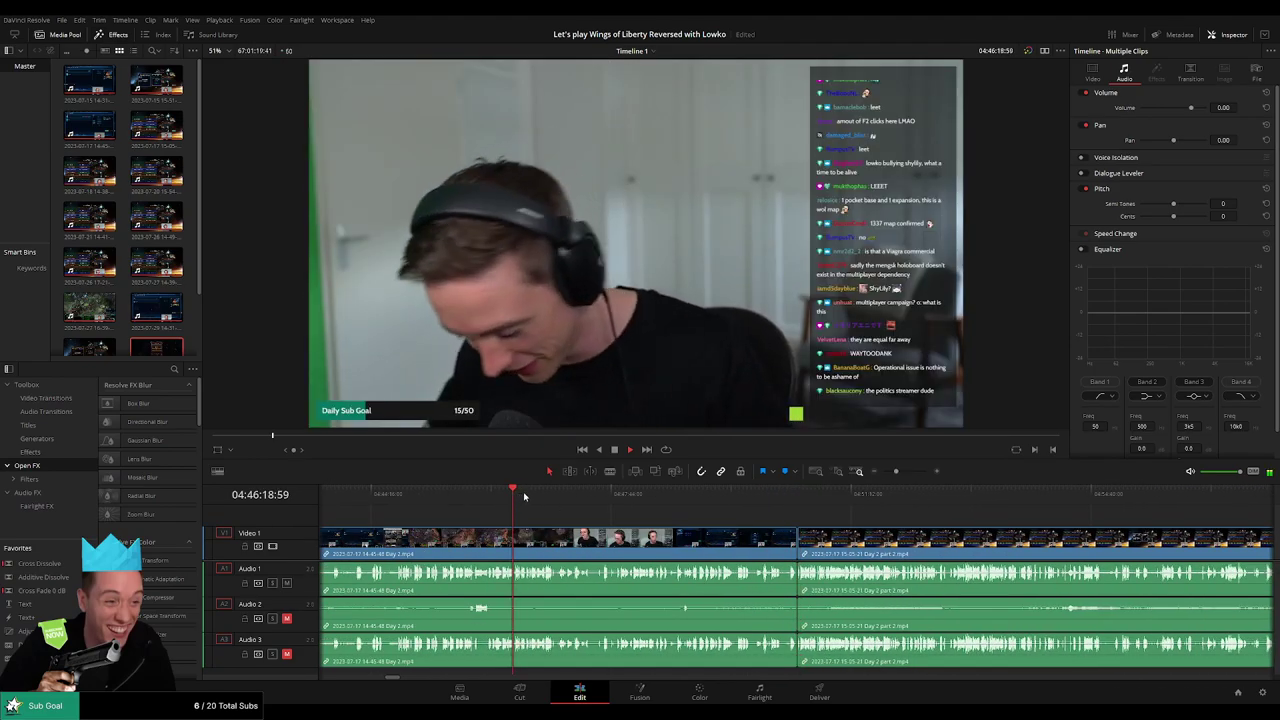
{"action": "left_click_drag", "start_coordinate": [513, 497], "coordinate": [432, 494]}
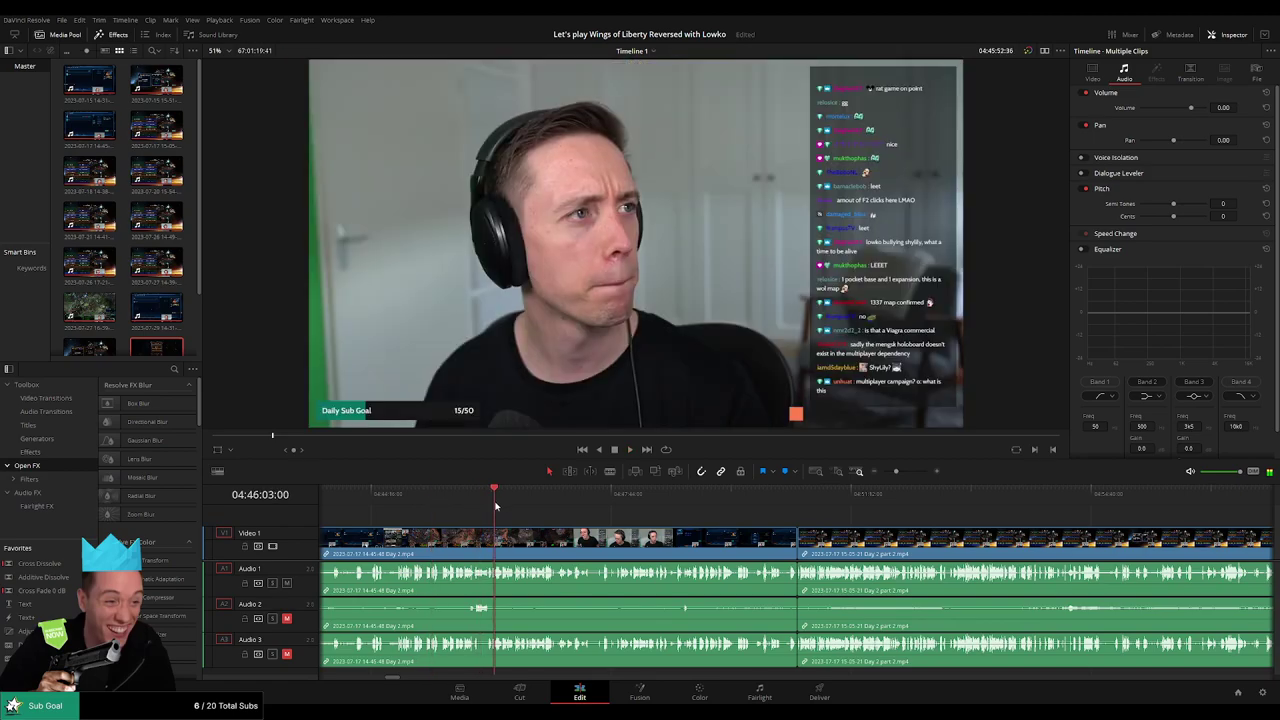
{"action": "left_click", "coordinate": [375, 494]}
{"action": "scroll", "coordinate": [447, 537], "scroll_direction": "up", "scroll_amount": 3}
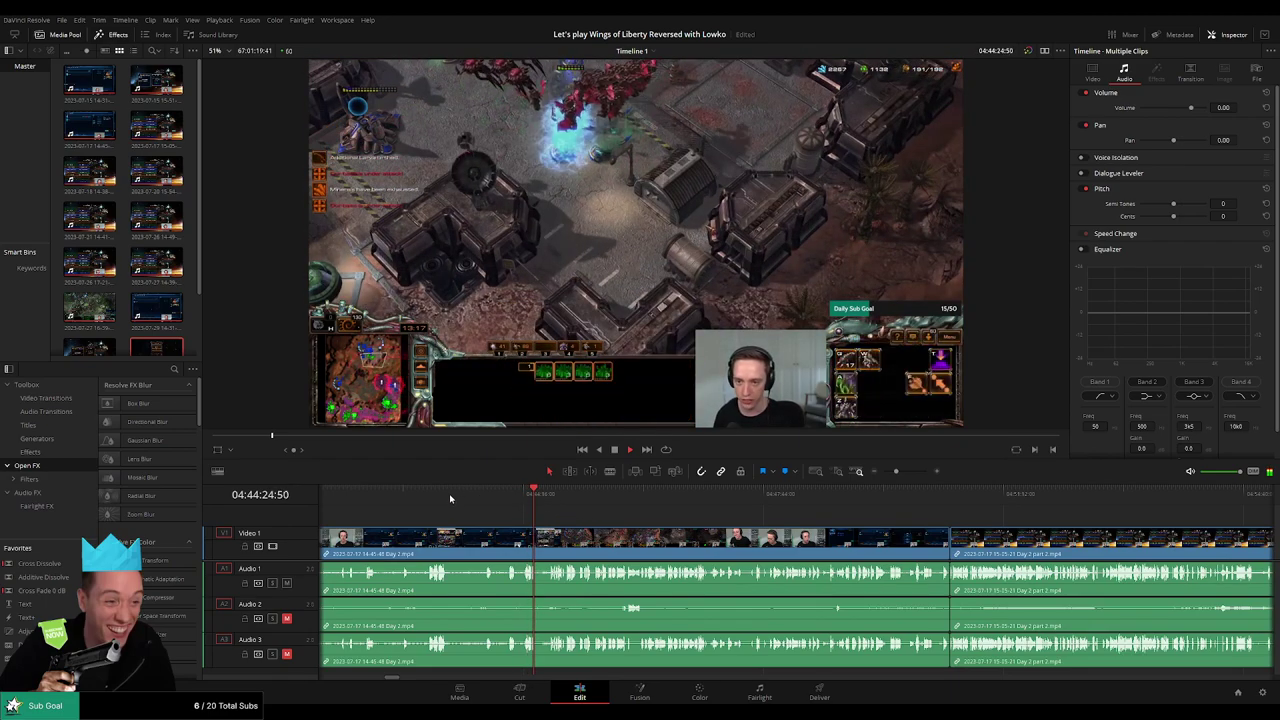
{"action": "left_click", "coordinate": [399, 494]}
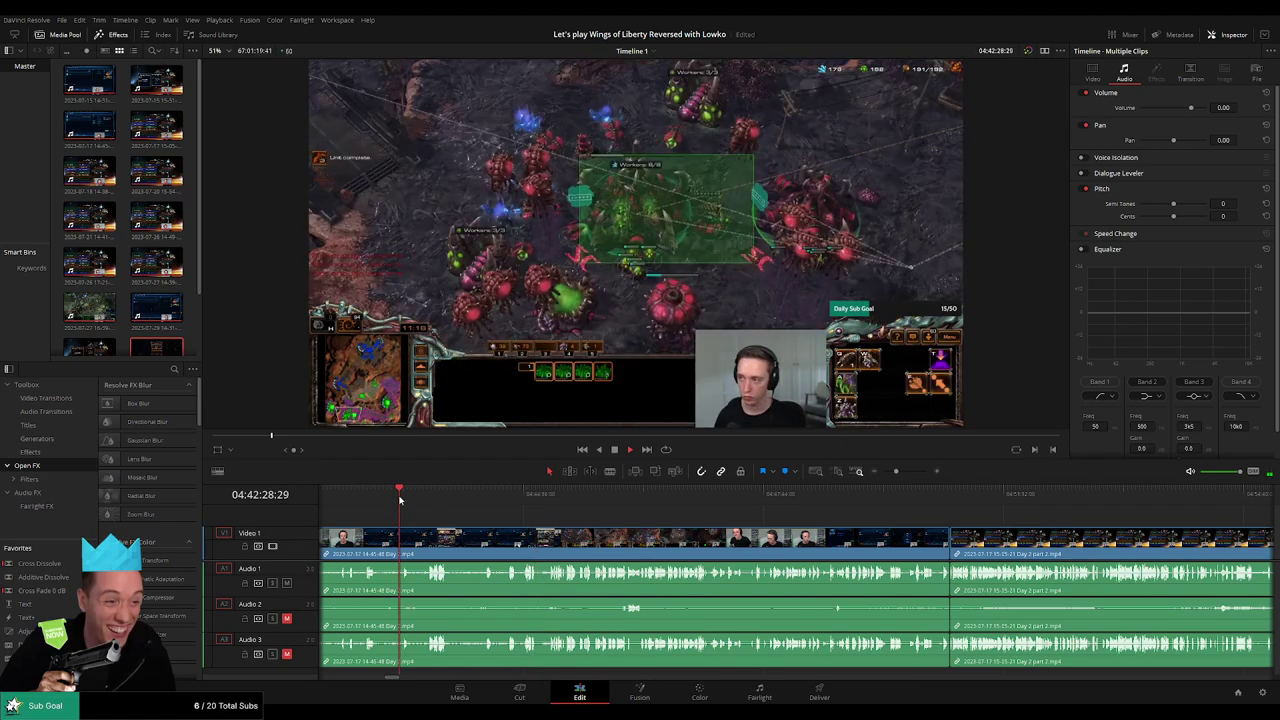
{"action": "left_click", "coordinate": [348, 494]}
{"action": "scroll", "coordinate": [548, 531], "scroll_direction": "up", "scroll_amount": 3}
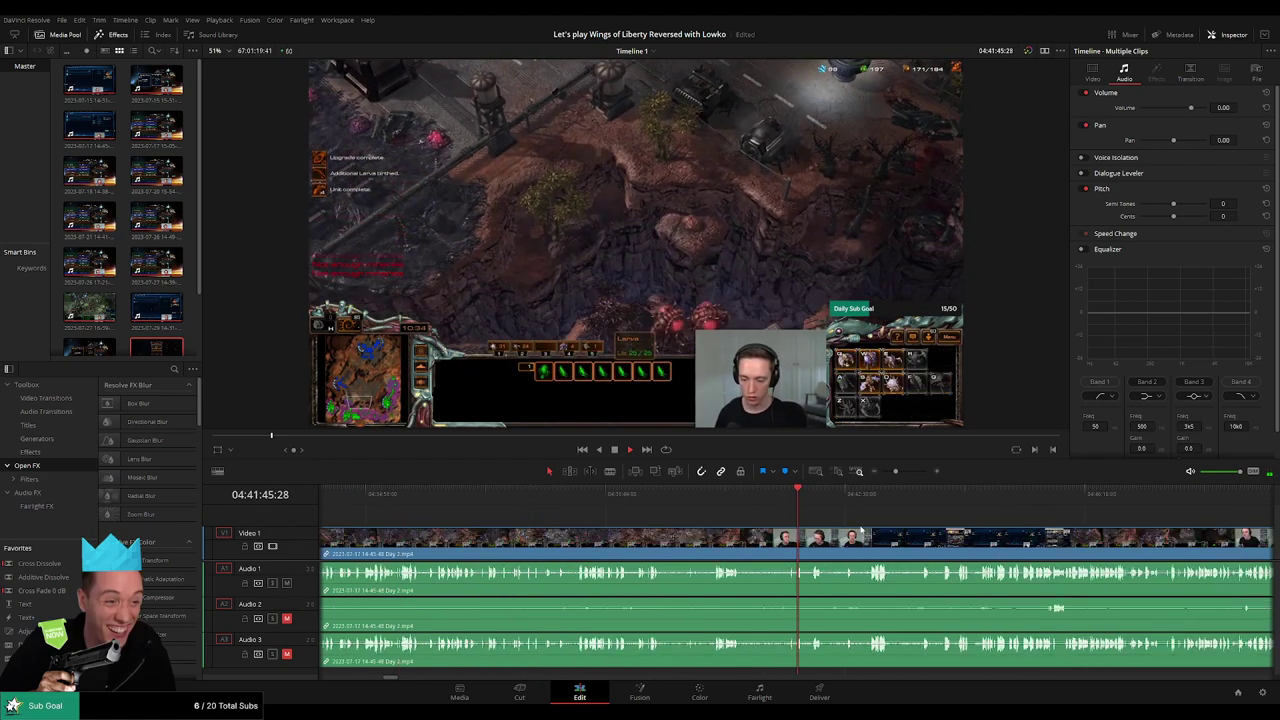
{"action": "scroll", "coordinate": [548, 531], "scroll_direction": "down", "scroll_amount": 3}
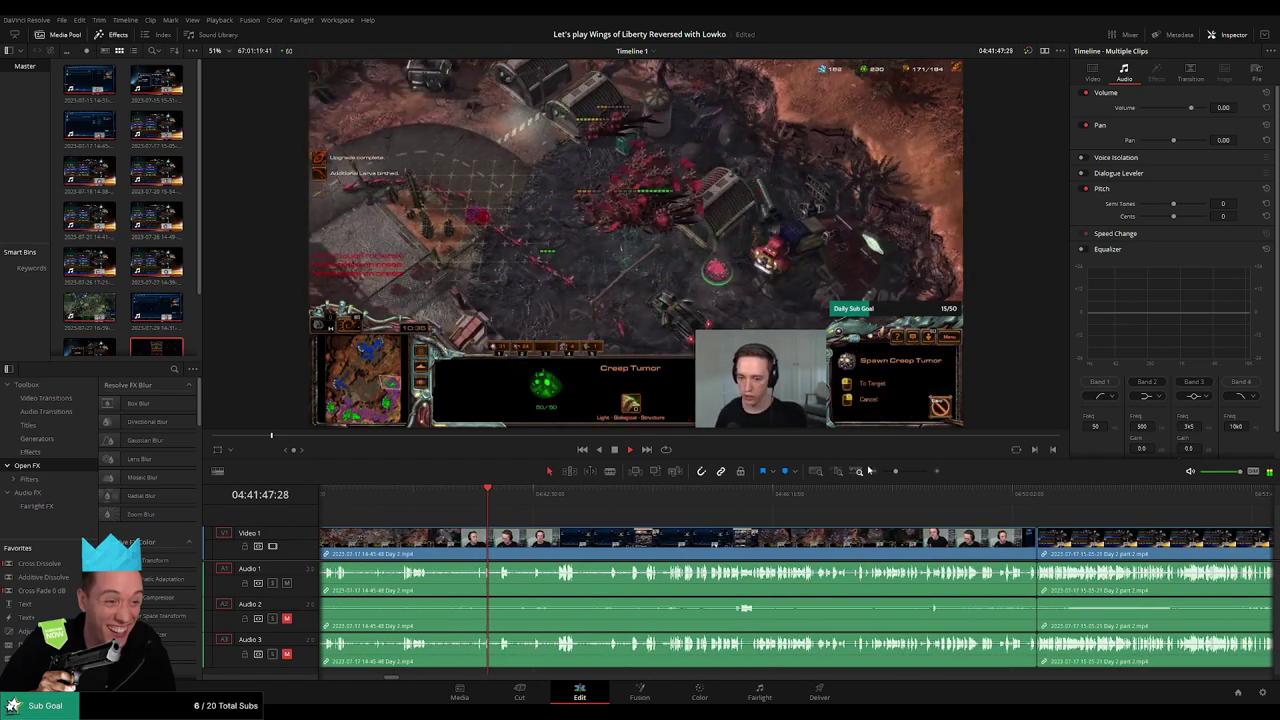
{"action": "scroll", "coordinate": [600, 531], "scroll_direction": "up", "scroll_amount": 5}
{"action": "left_click", "coordinate": [728, 494]}
{"action": "left_click_drag", "start_coordinate": [729, 497], "coordinate": [632, 503]}
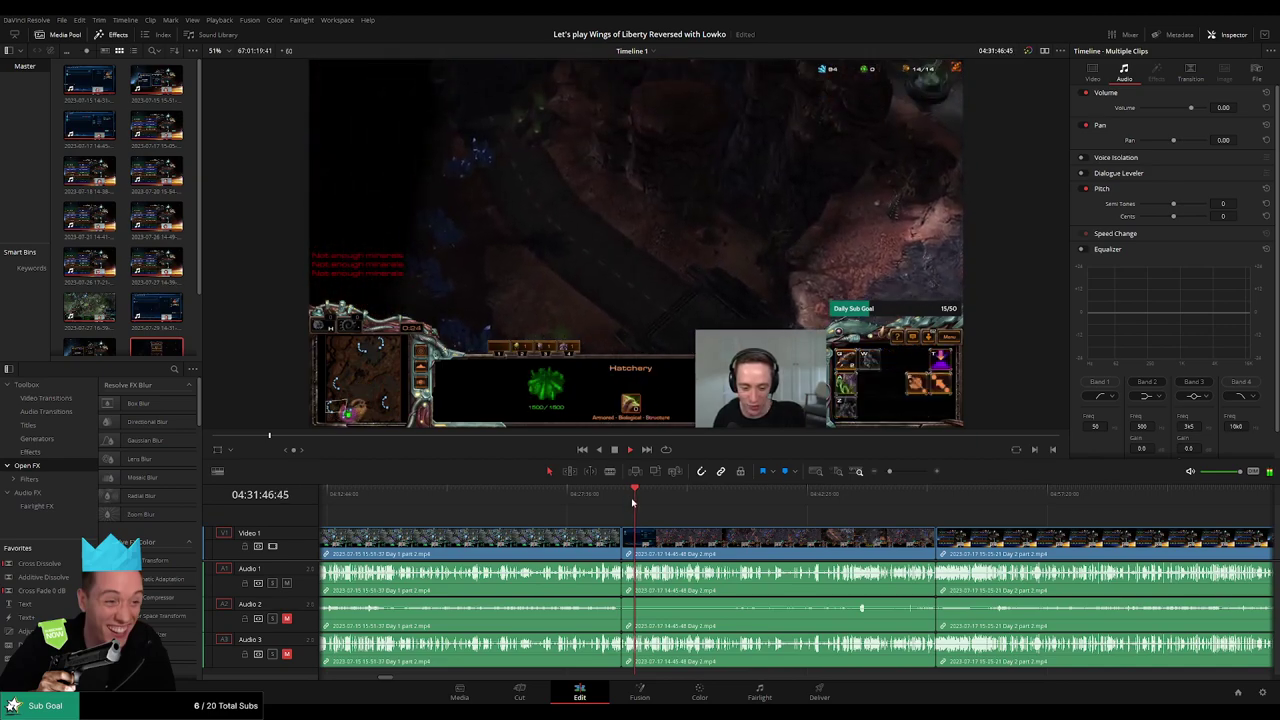
{"action": "left_click_drag", "start_coordinate": [632, 503], "coordinate": [933, 510]}
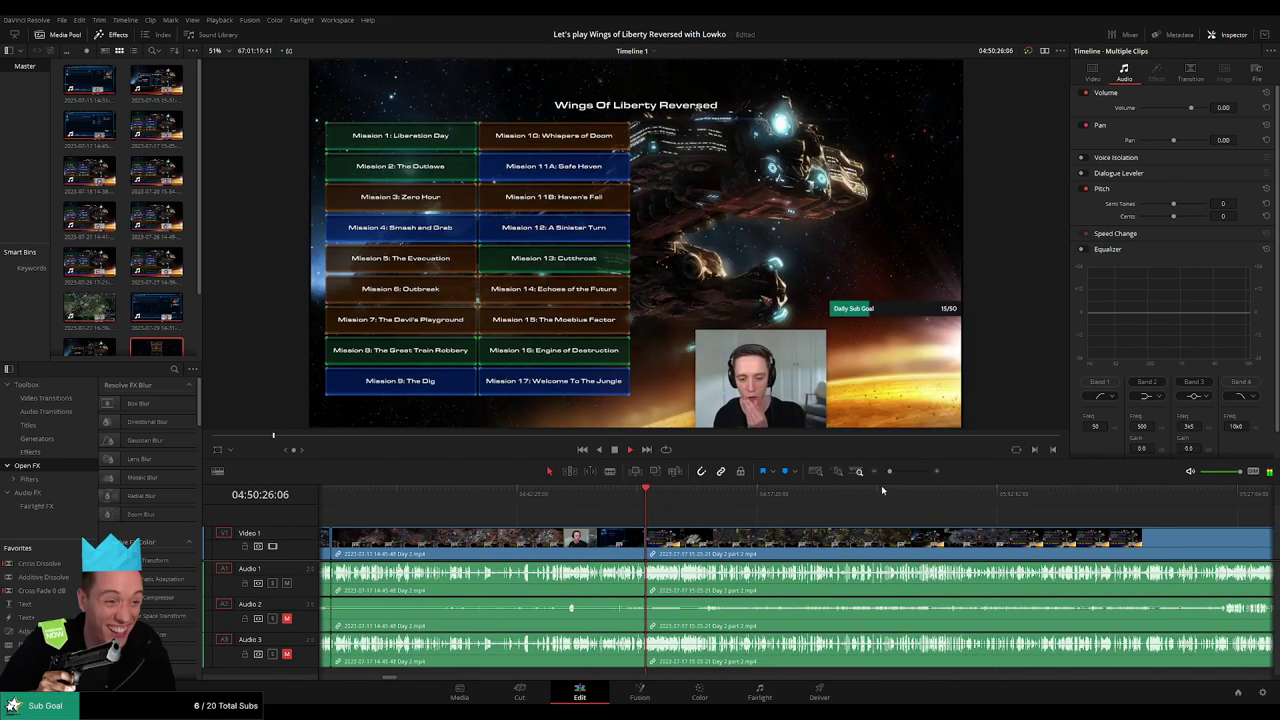
Step: Zoom around the Day 2 part 2 join and scrub through the Day 2 gameplay toward the mission lobby
{"action": "left_click_drag", "start_coordinate": [889, 471], "coordinate": [903, 473]}
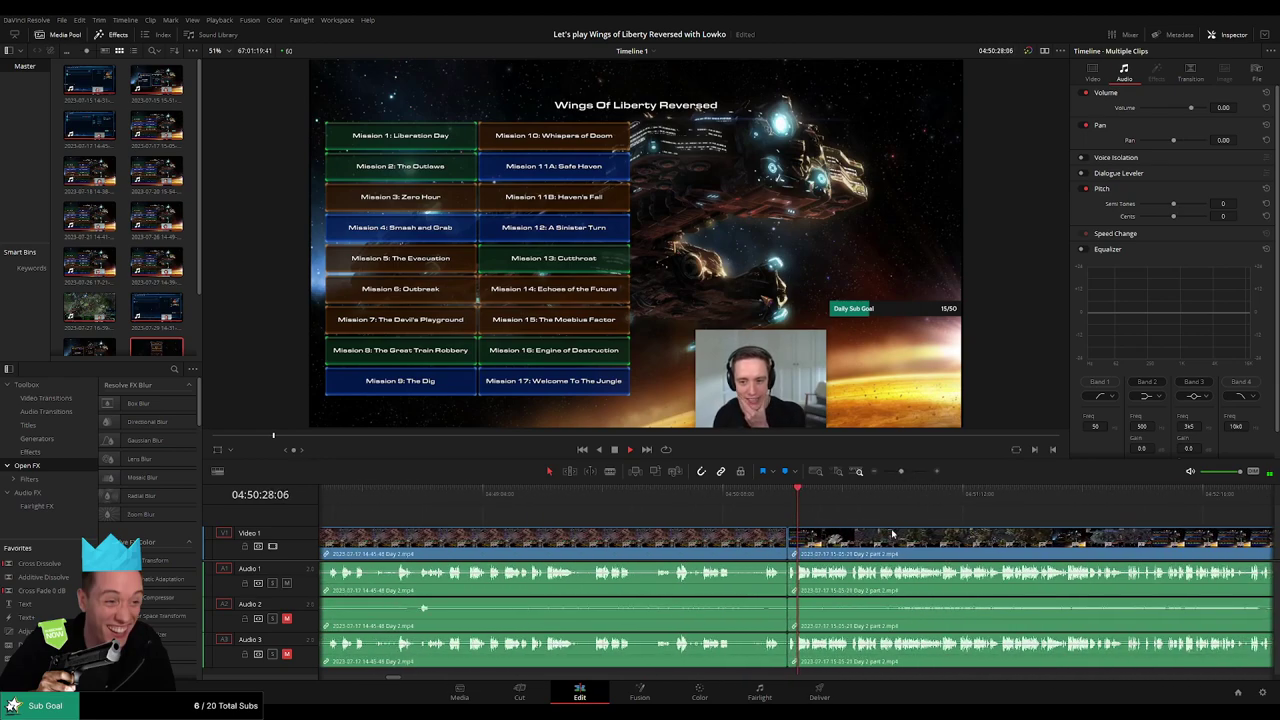
{"action": "scroll", "coordinate": [614, 532], "scroll_direction": "right", "scroll_amount": 3}
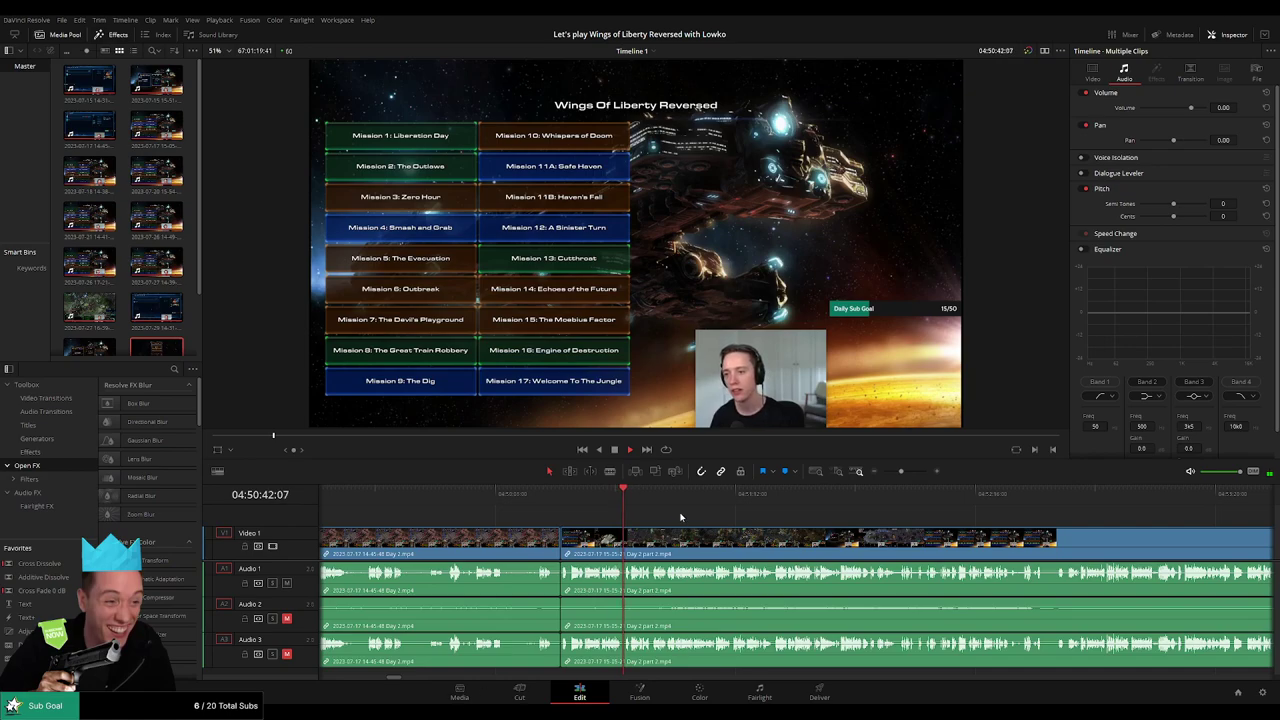
{"action": "scroll", "coordinate": [660, 515], "scroll_direction": "left", "scroll_amount": 3}
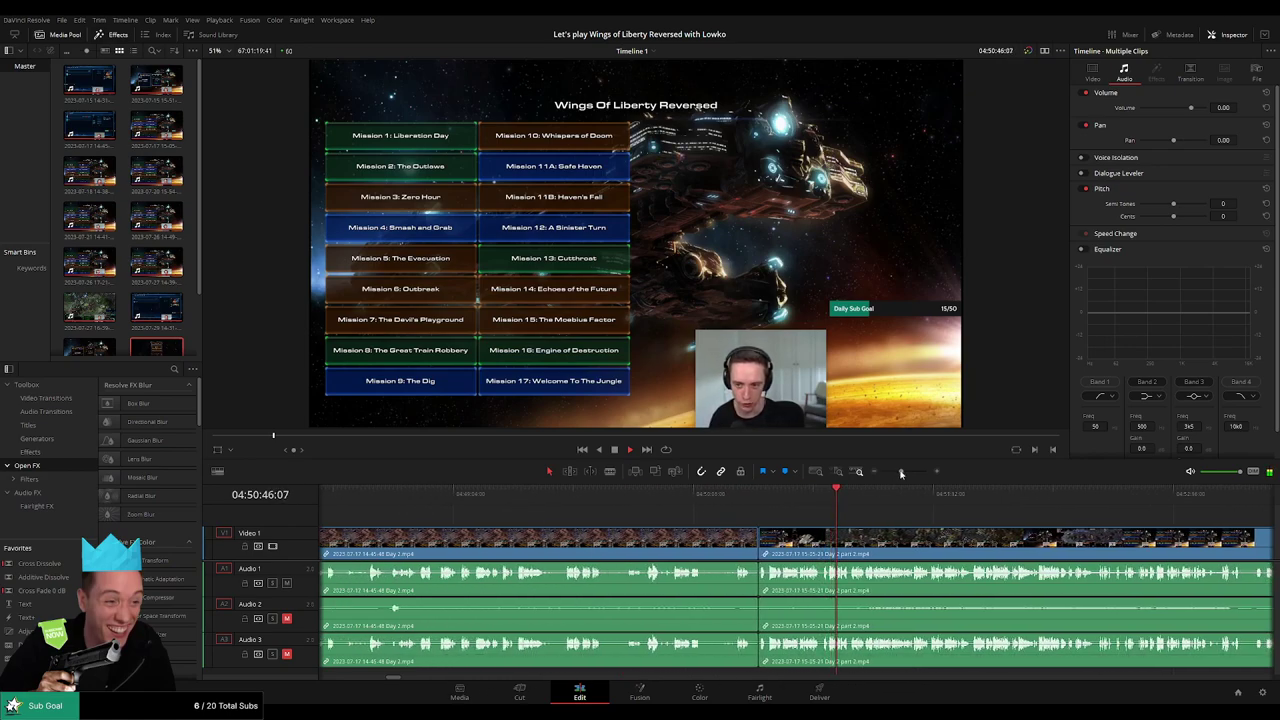
{"action": "left_click_drag", "start_coordinate": [901, 473], "coordinate": [892, 472]}
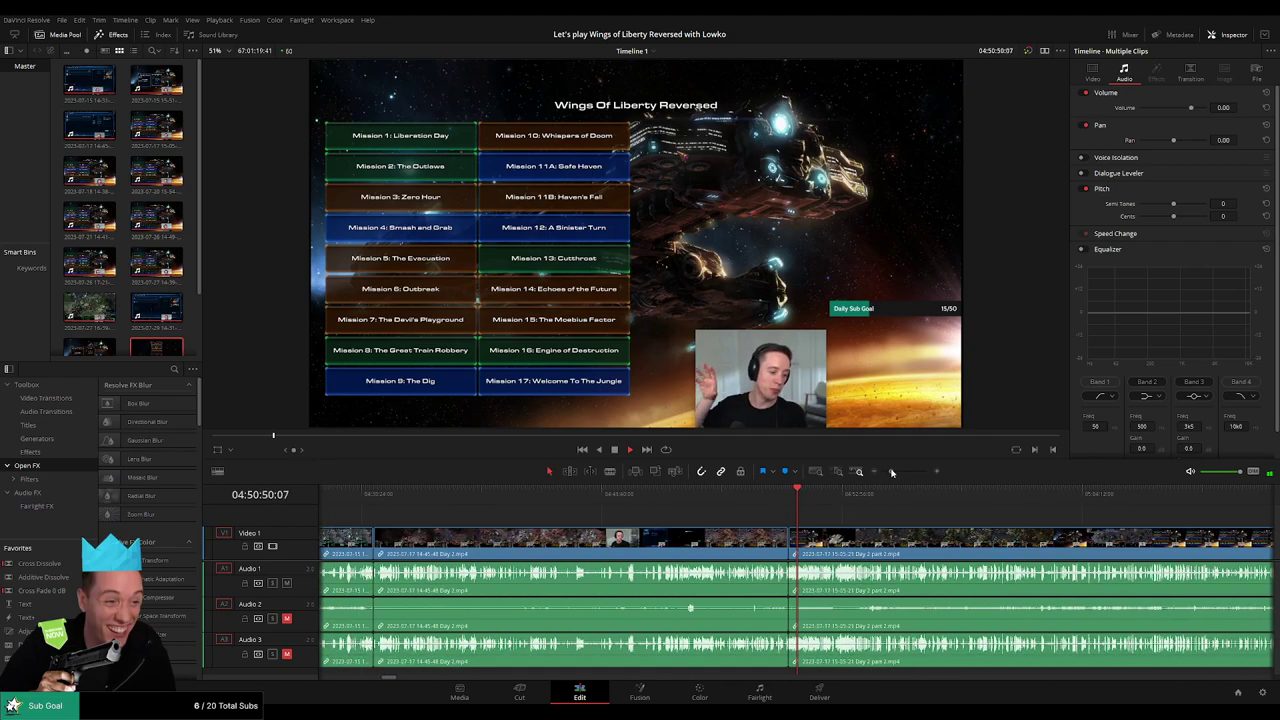
{"action": "left_click", "coordinate": [373, 497]}
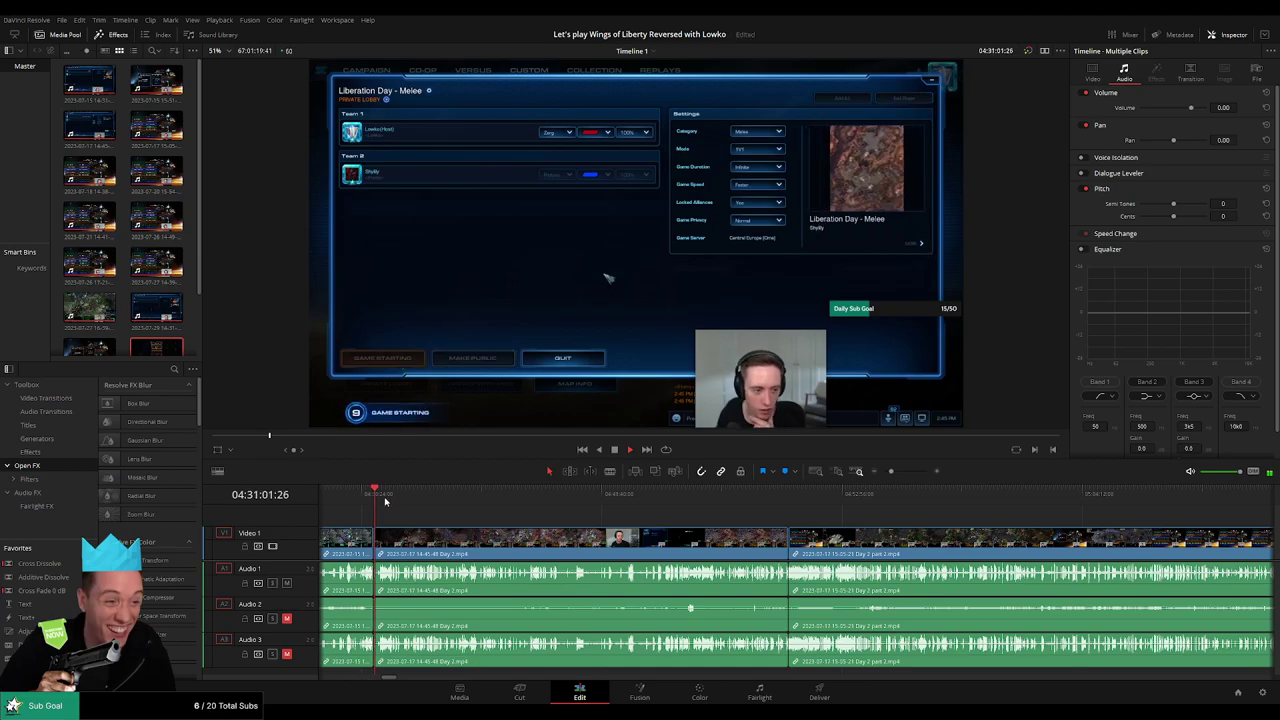
{"action": "left_click_drag", "start_coordinate": [387, 501], "coordinate": [789, 497]}
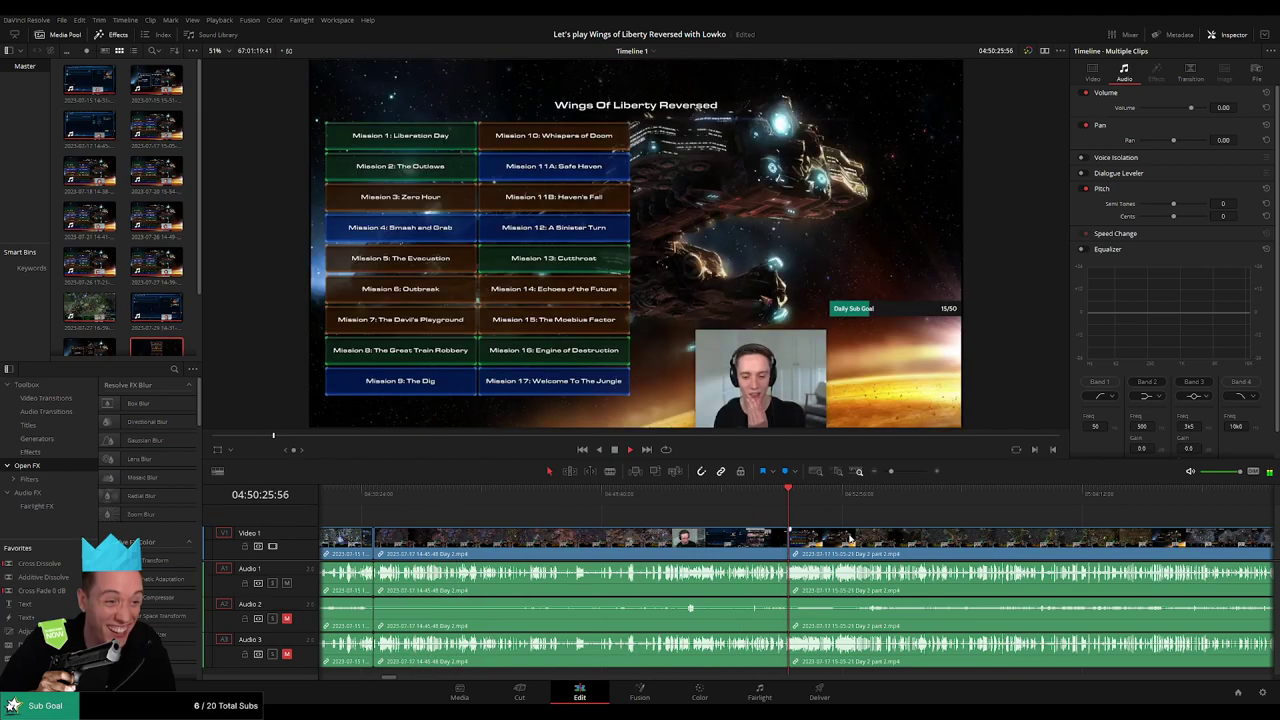
{"action": "left_click_drag", "start_coordinate": [492, 500], "coordinate": [524, 497]}
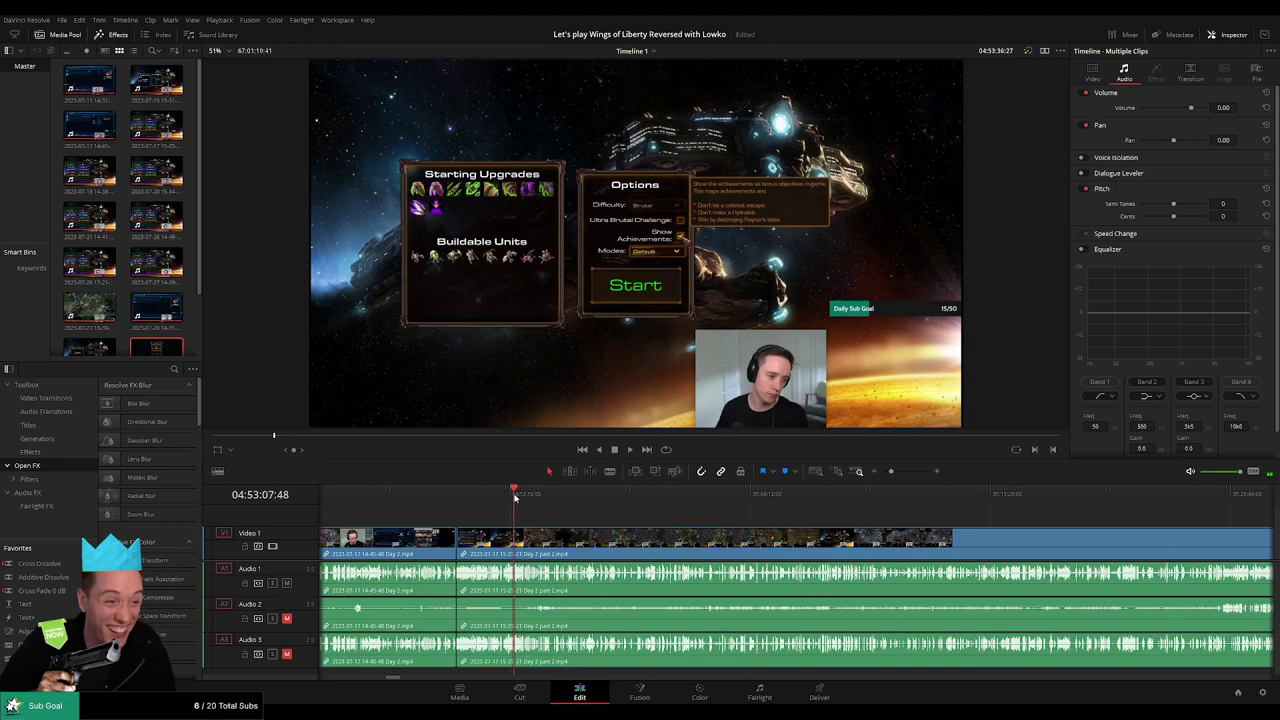
{"action": "mouse_move", "coordinate": [514, 497]}
{"action": "left_mouse_down"}
{"action": "mouse_move", "coordinate": [503, 498]}
{"action": "mouse_move", "coordinate": [797, 497]}
{"action": "left_mouse_up"}
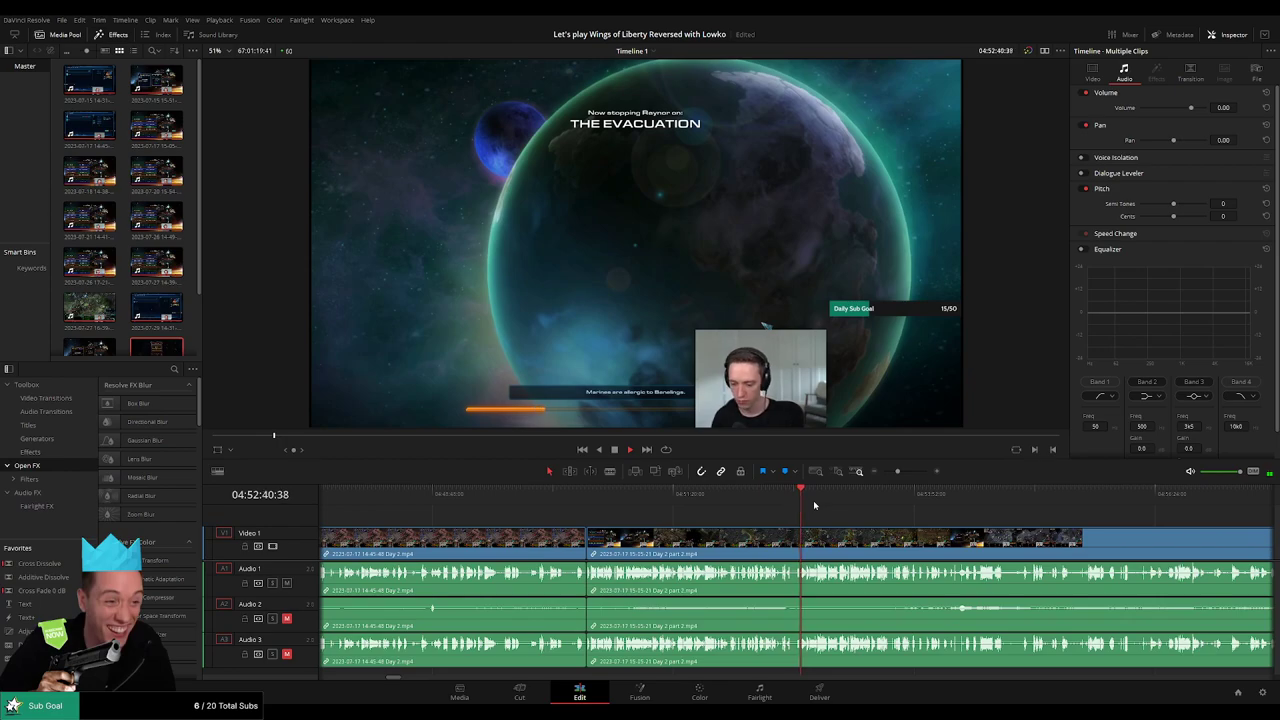
Step: Split the Day 2 clip with Ctrl+B at the mission-select frame and drag its audio fade at the cut
{"action": "left_click", "coordinate": [784, 497]}
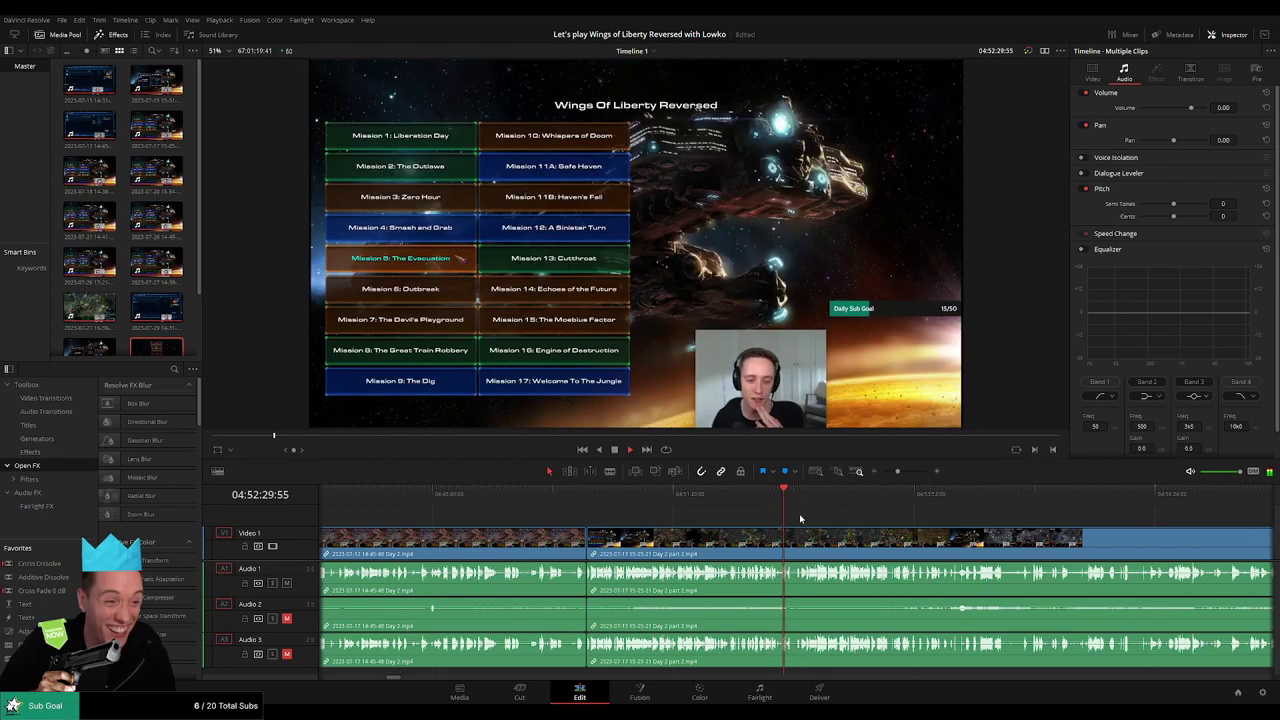
{"action": "scroll", "coordinate": [800, 518], "scroll_direction": "up", "scroll_amount": 2}
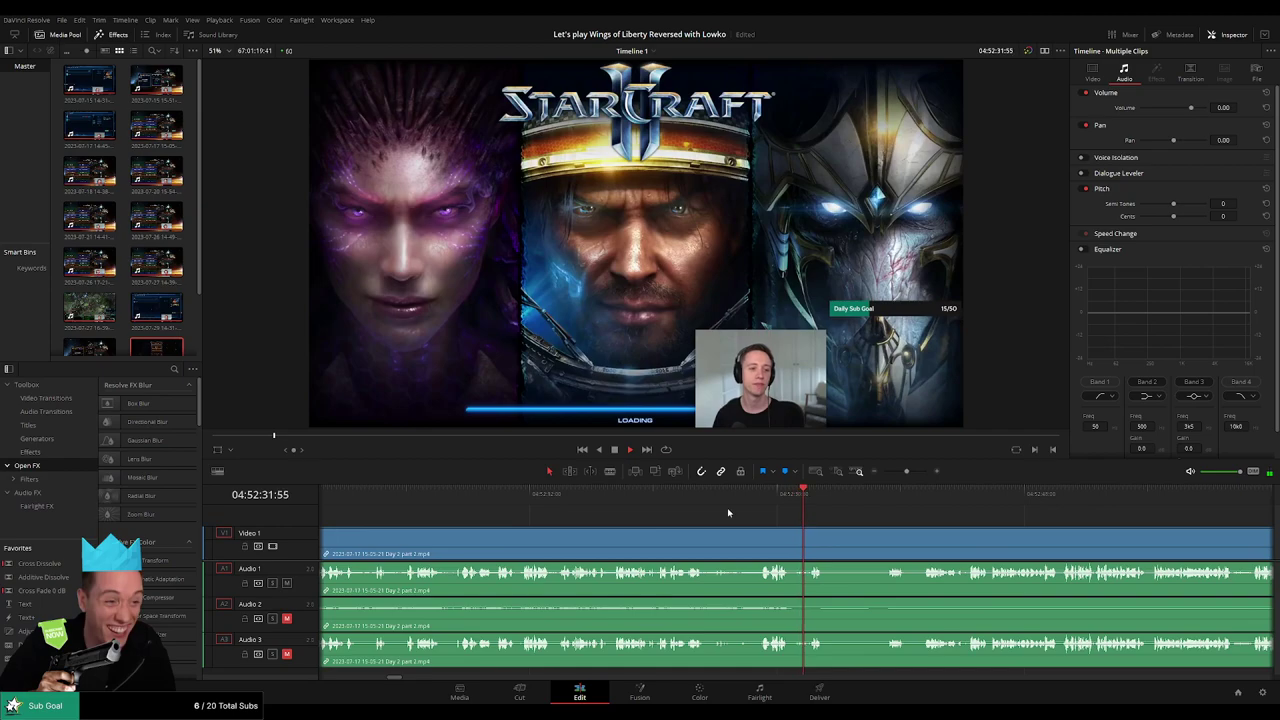
{"action": "left_click", "coordinate": [677, 492]}
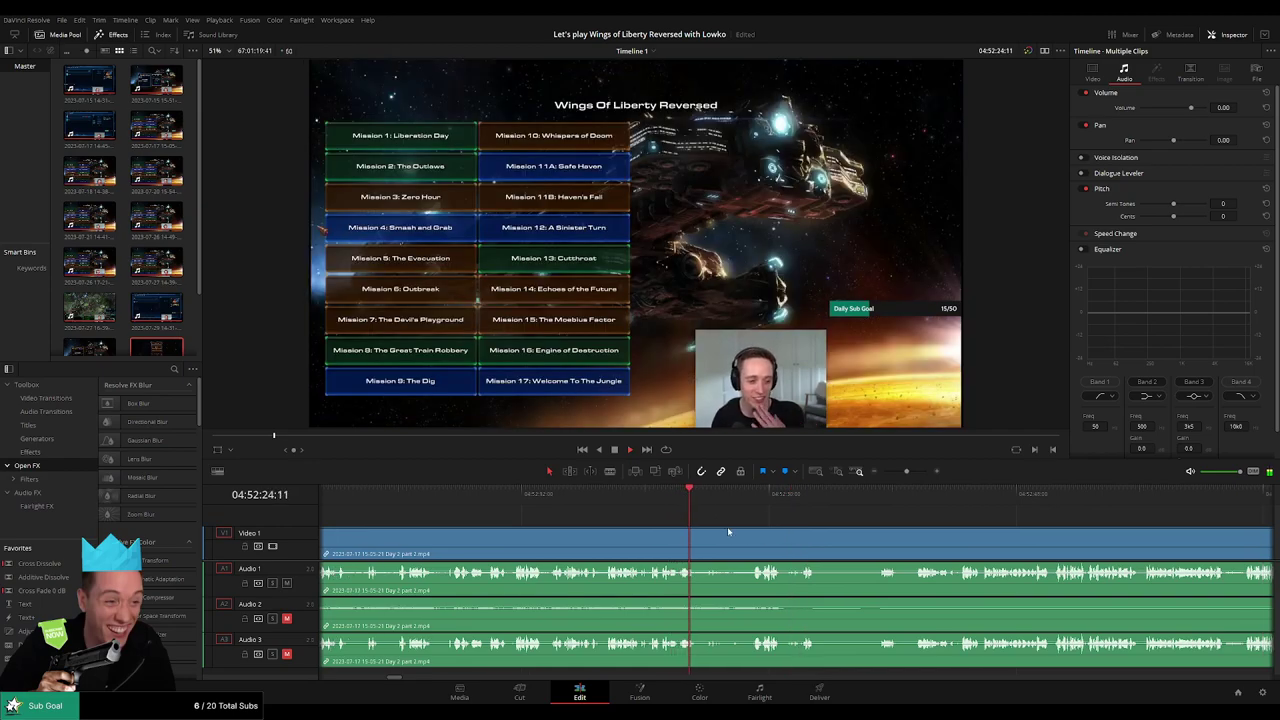
{"action": "scroll", "coordinate": [580, 513], "scroll_direction": "right", "scroll_amount": 3}
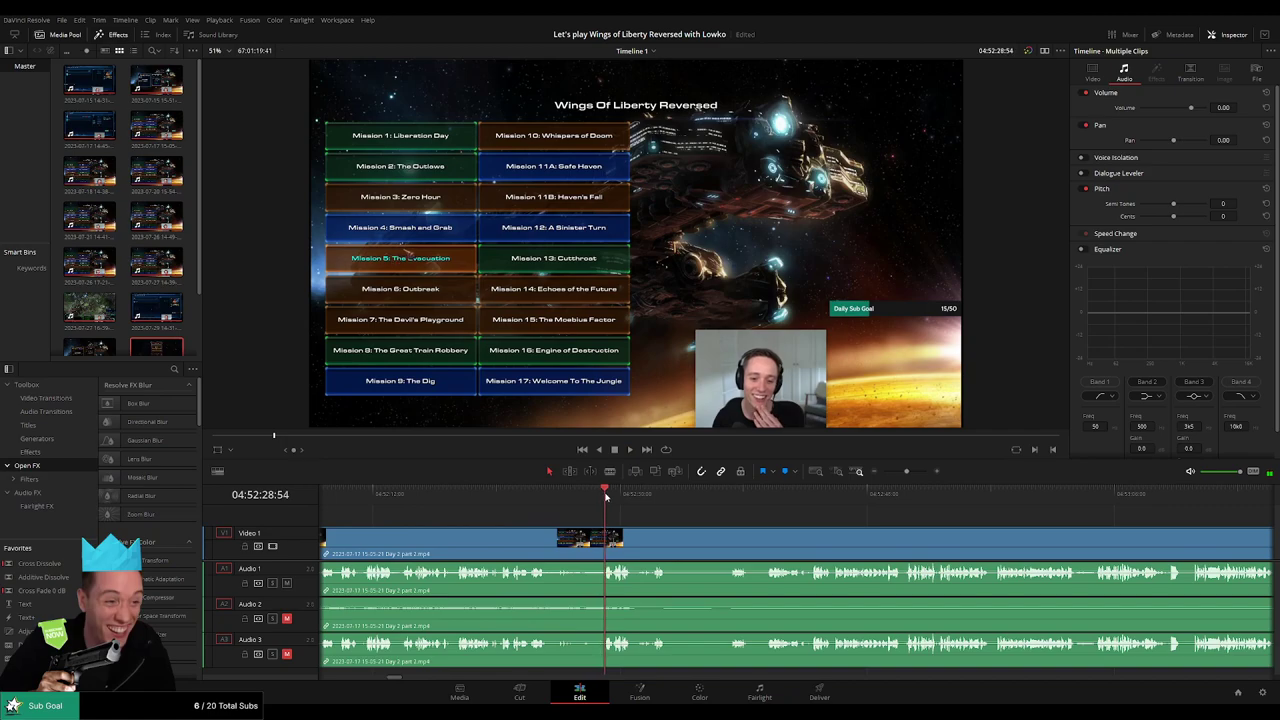
{"action": "left_click_drag", "start_coordinate": [605, 497], "coordinate": [599, 497]}
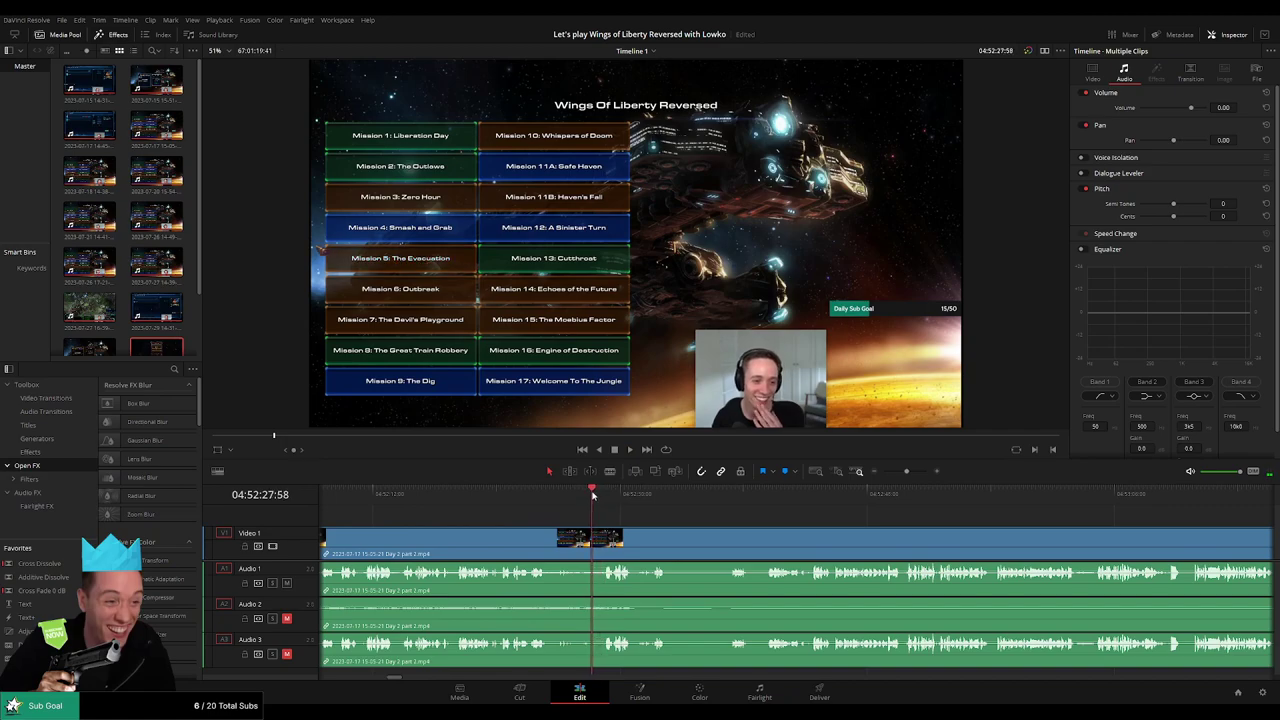
{"action": "key", "text": "ctrl+b"}
{"action": "left_click_drag", "start_coordinate": [600, 538], "coordinate": [606, 530]}
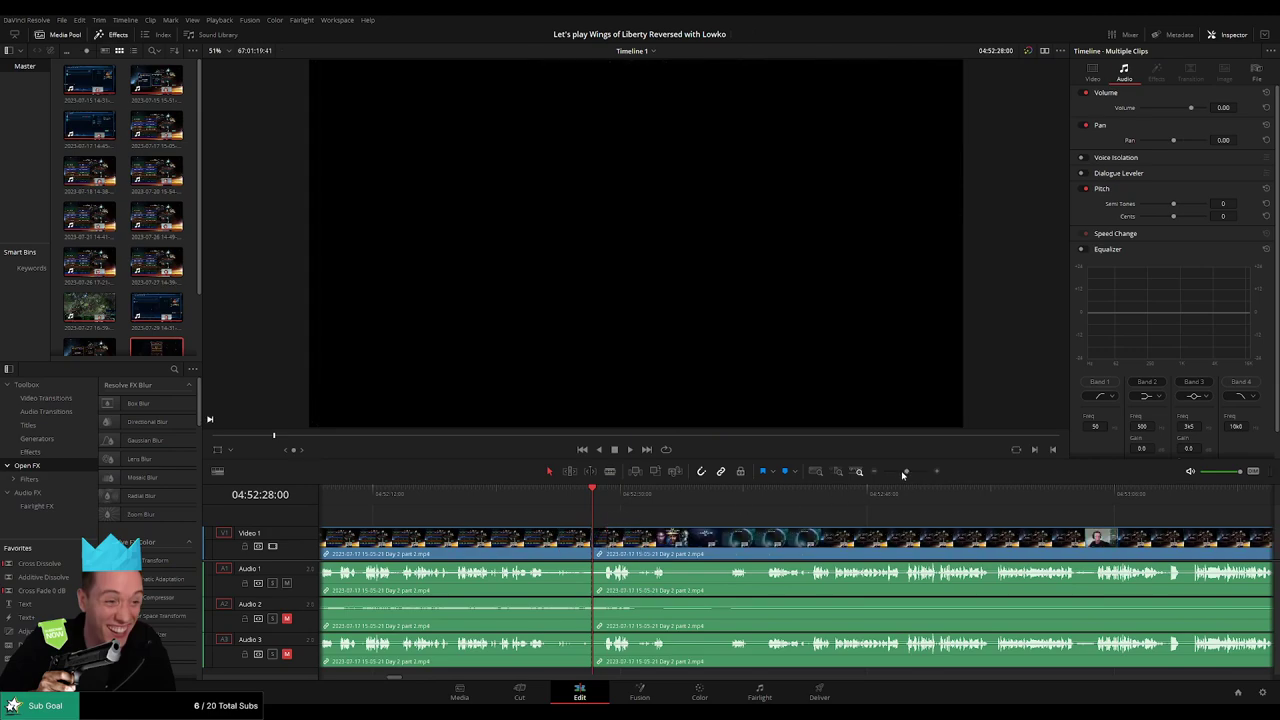
{"action": "mouse_move", "coordinate": [903, 472]}
{"action": "left_mouse_down"}
{"action": "mouse_move", "coordinate": [892, 472]}
{"action": "mouse_move", "coordinate": [911, 472]}
{"action": "left_mouse_up"}
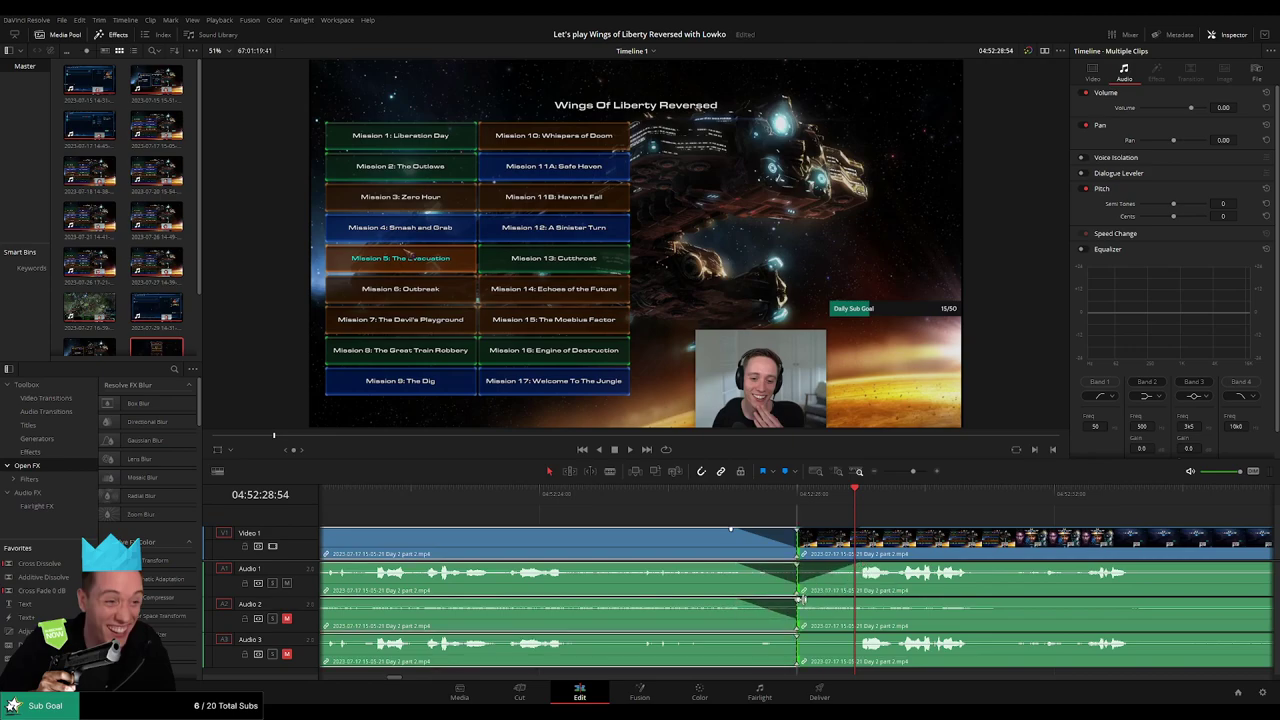
Step: Fade Audio 3 across the cut, then zoom out and play the lobby footage past the join
{"action": "left_click_drag", "start_coordinate": [805, 600], "coordinate": [800, 600]}
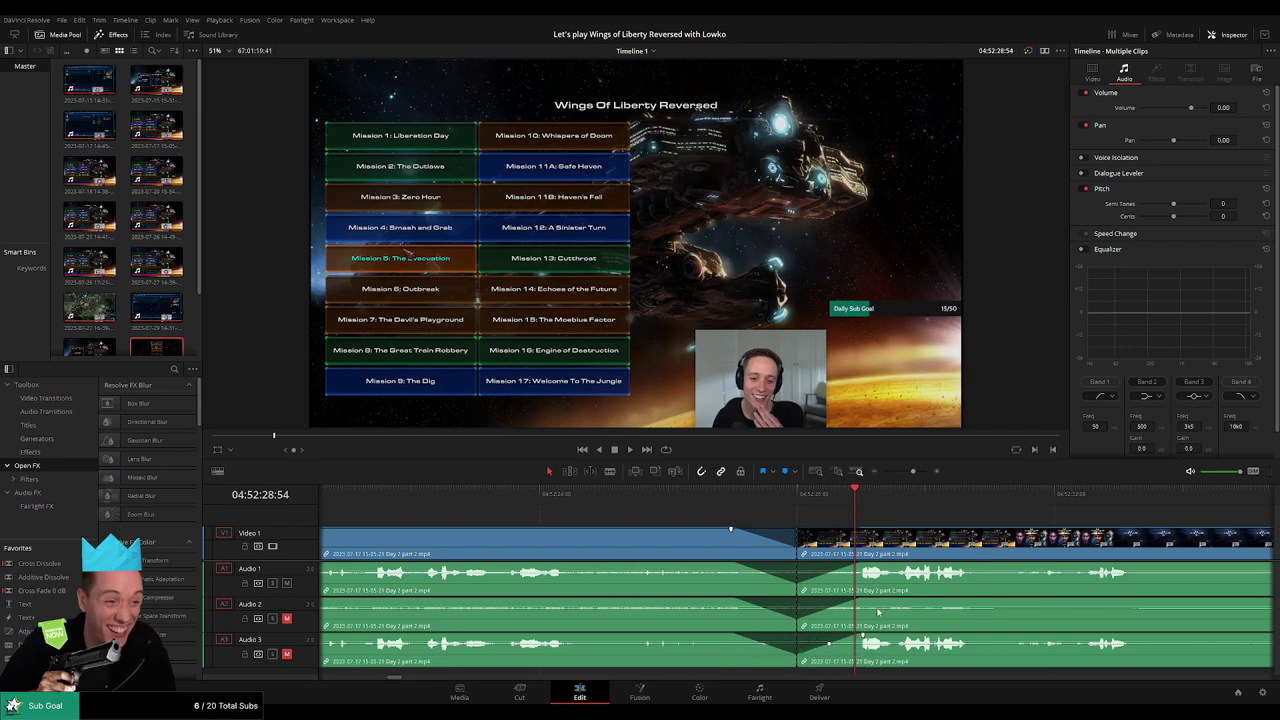
{"action": "mouse_move", "coordinate": [910, 476]}
{"action": "left_mouse_down"}
{"action": "mouse_move", "coordinate": [881, 479]}
{"action": "mouse_move", "coordinate": [902, 474]}
{"action": "left_mouse_up"}
{"action": "left_click", "coordinate": [726, 505]}
{"action": "key", "text": "space"}
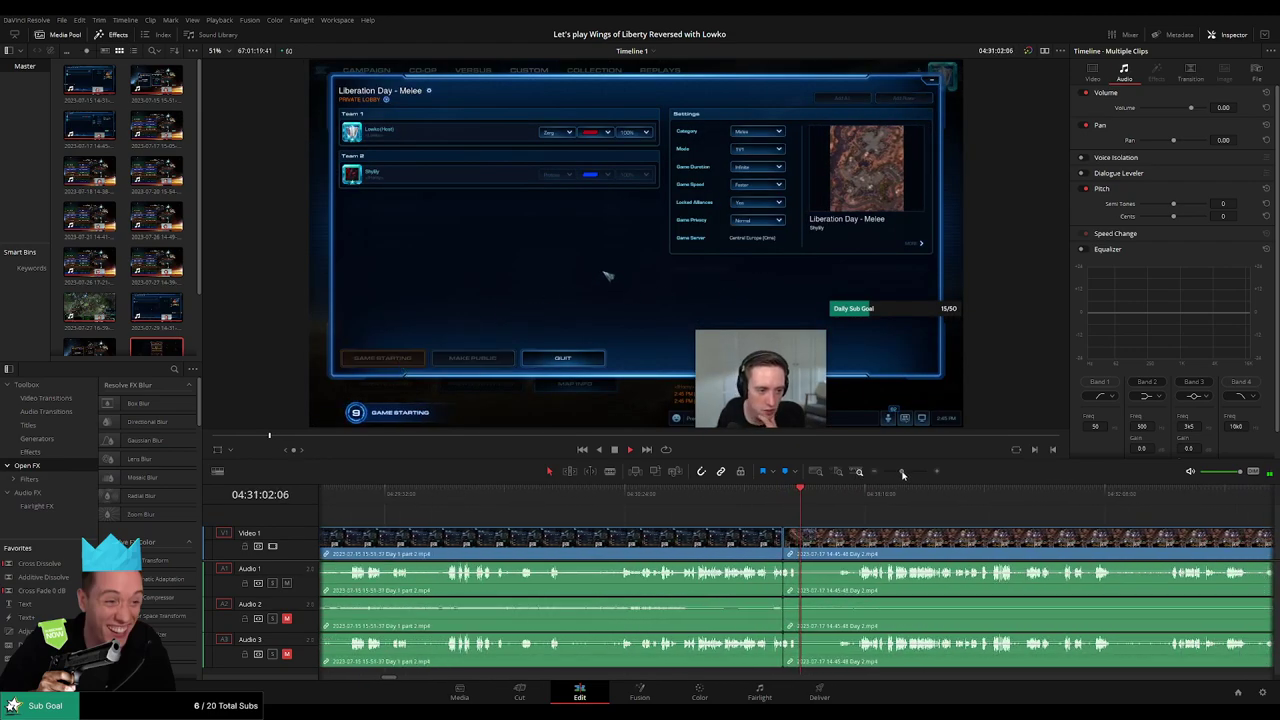
{"action": "scroll", "coordinate": [750, 530], "scroll_direction": "right", "scroll_amount": 5}
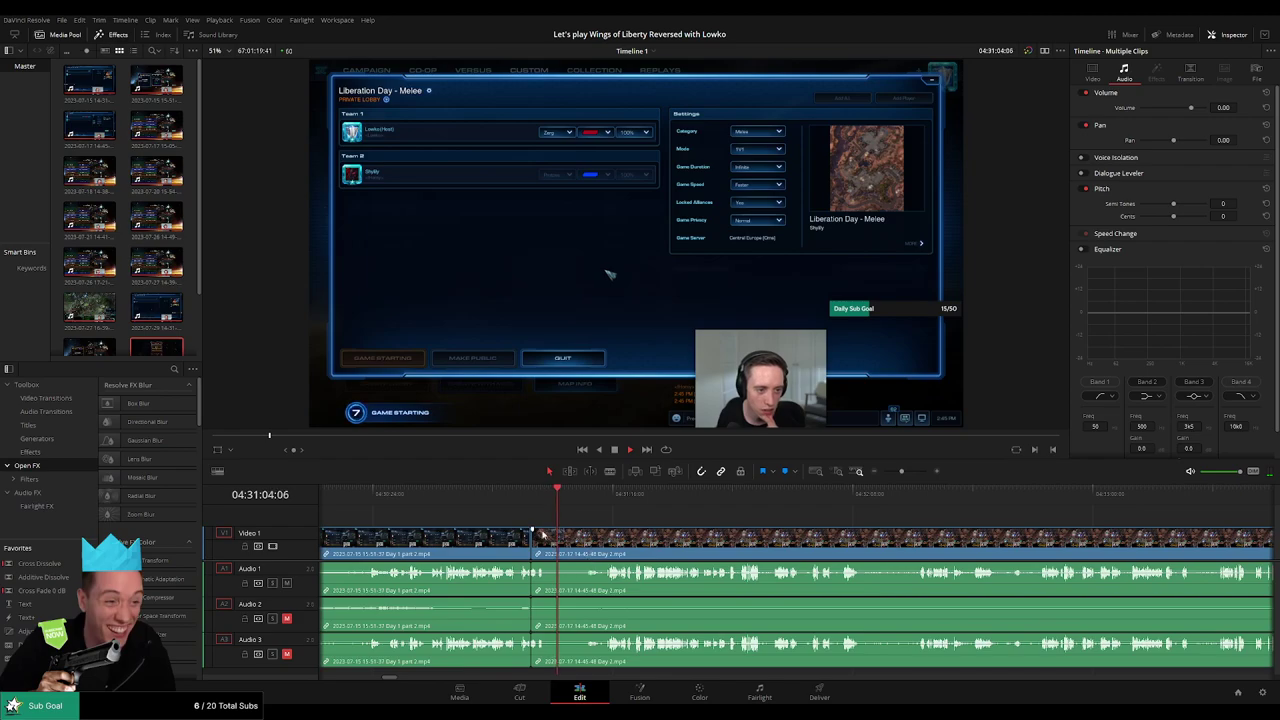
{"action": "left_click", "coordinate": [537, 498]}
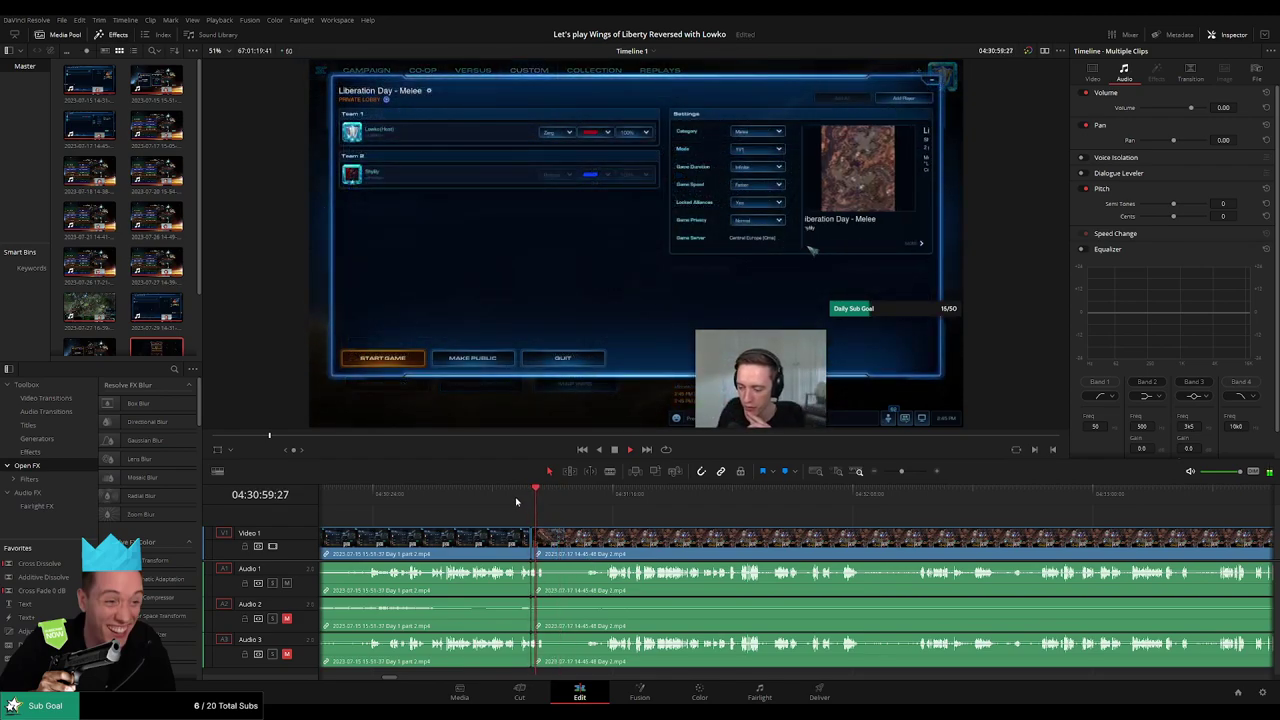
{"action": "left_click_drag", "start_coordinate": [560, 499], "coordinate": [612, 504]}
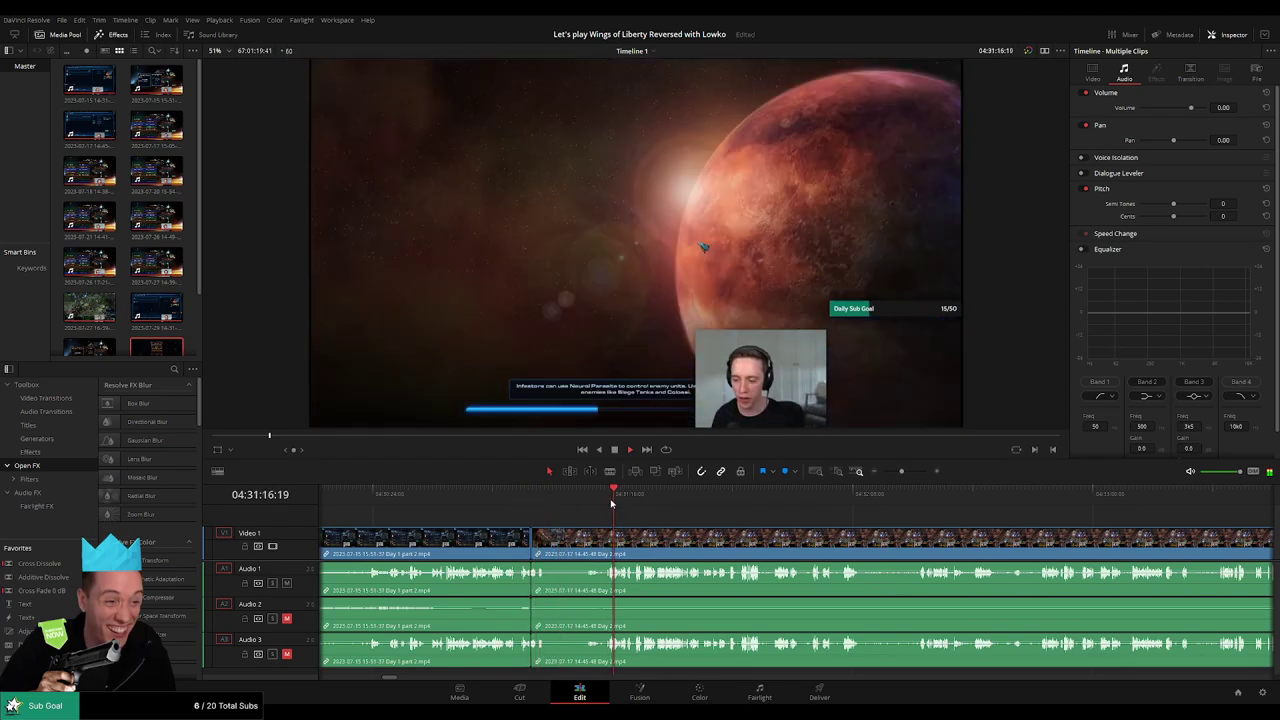
{"action": "left_click_drag", "start_coordinate": [512, 507], "coordinate": [672, 506]}
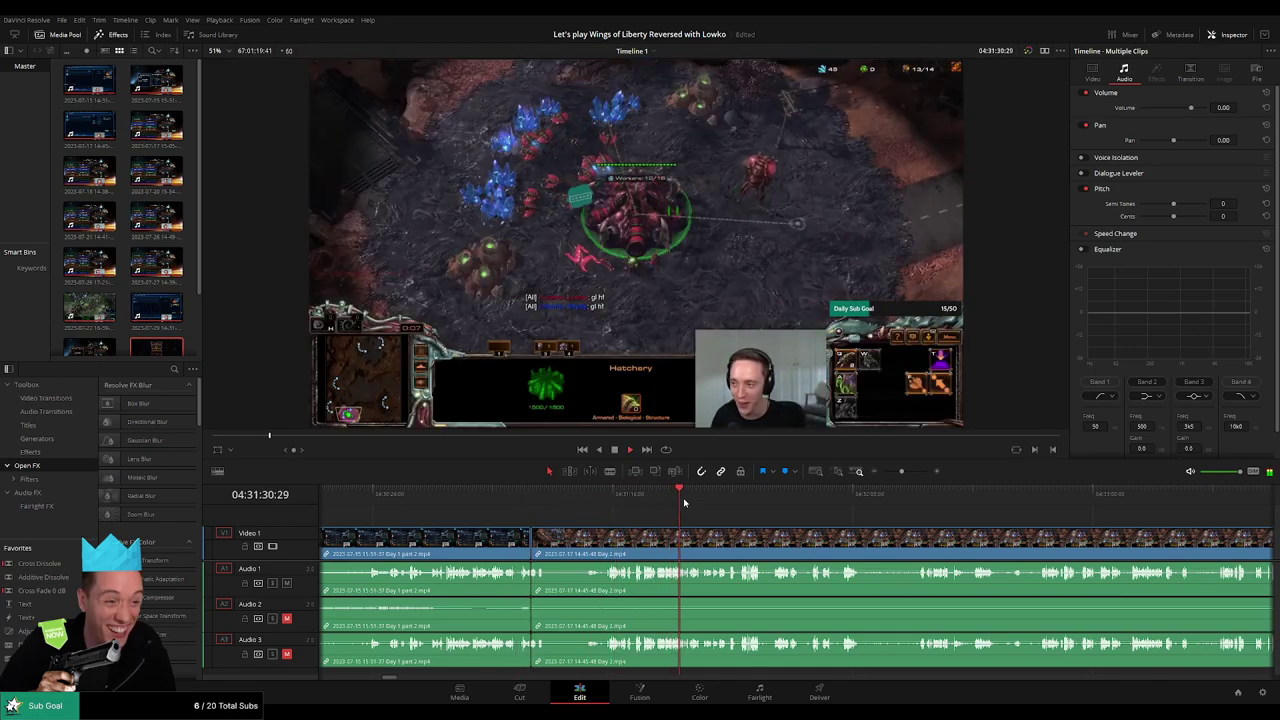
{"action": "left_click", "coordinate": [720, 496]}
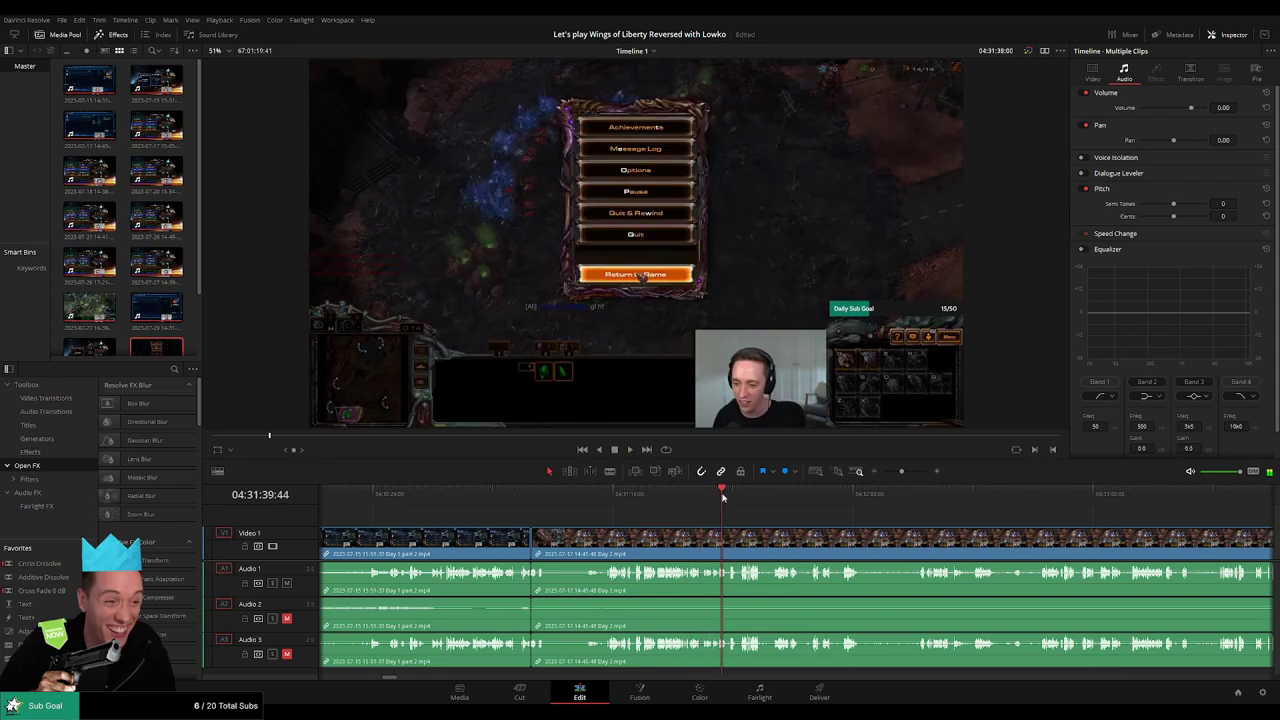
{"action": "left_click", "coordinate": [931, 496]}
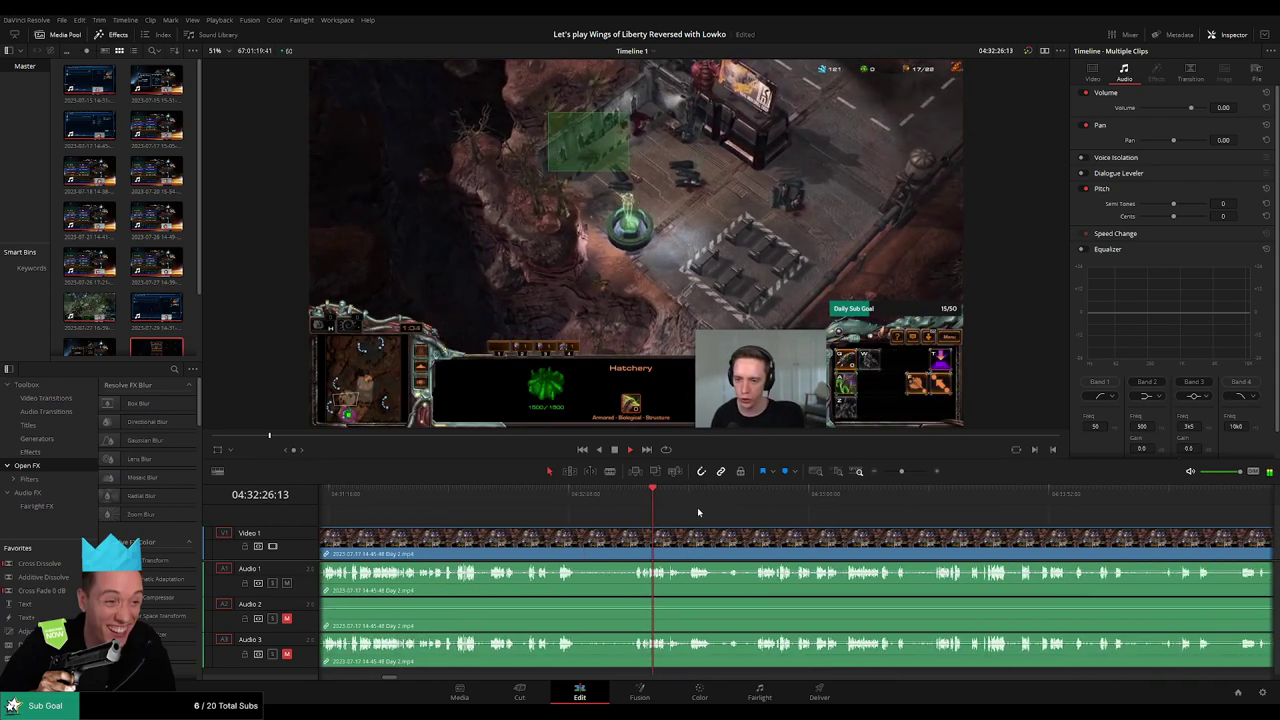
{"action": "left_click", "coordinate": [686, 508]}
{"action": "left_click", "coordinate": [764, 507]}
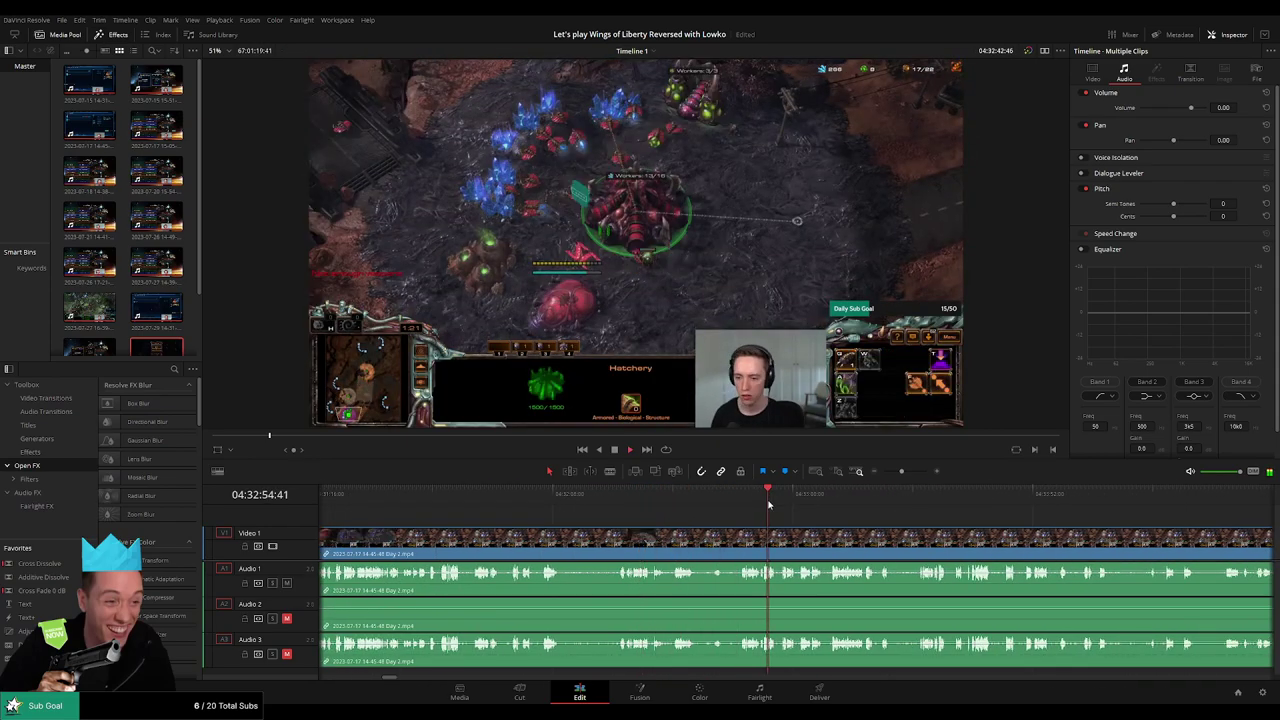
{"action": "left_click", "coordinate": [965, 495]}
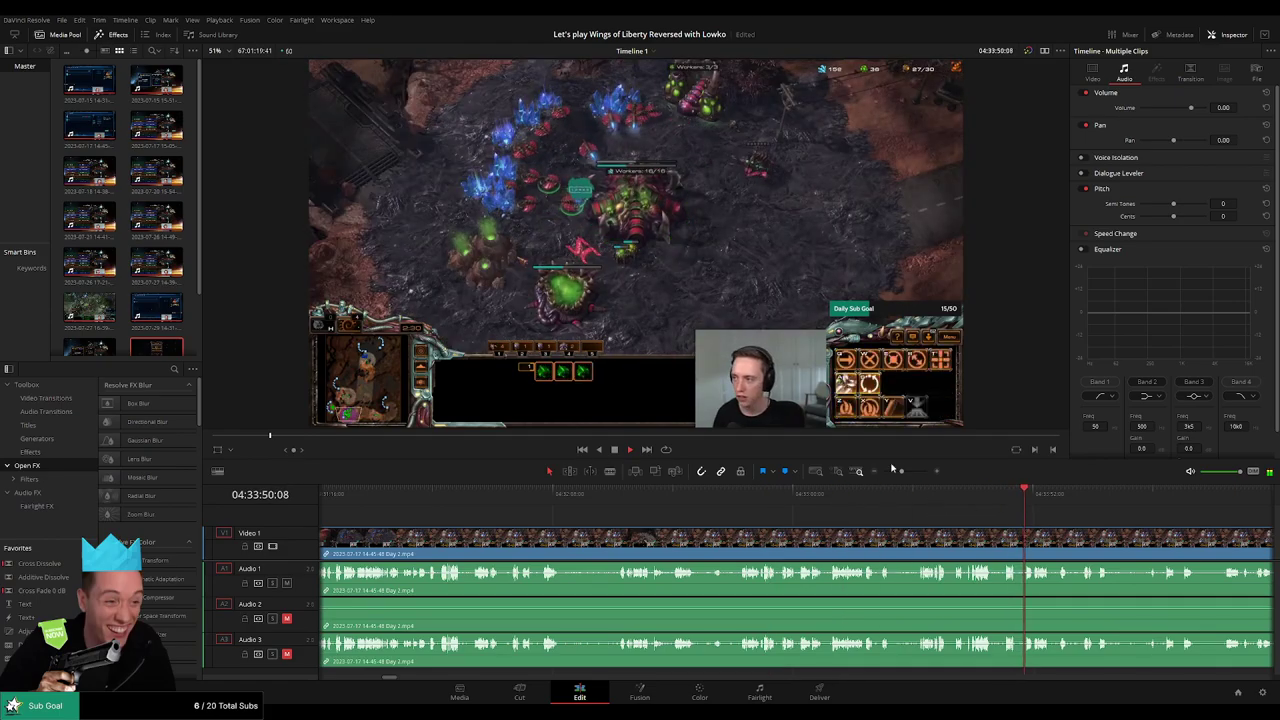
{"action": "left_click_drag", "start_coordinate": [900, 471], "coordinate": [892, 471]}
{"action": "left_click", "coordinate": [572, 500]}
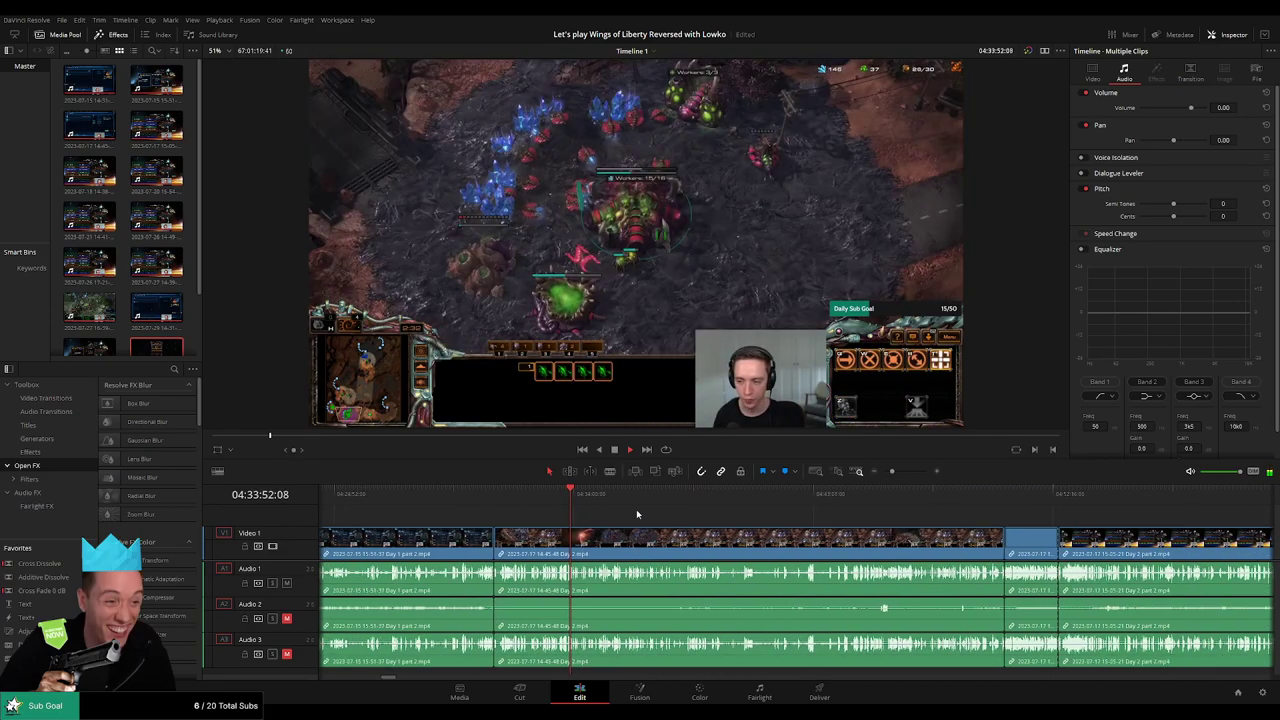
{"action": "left_click", "coordinate": [625, 497]}
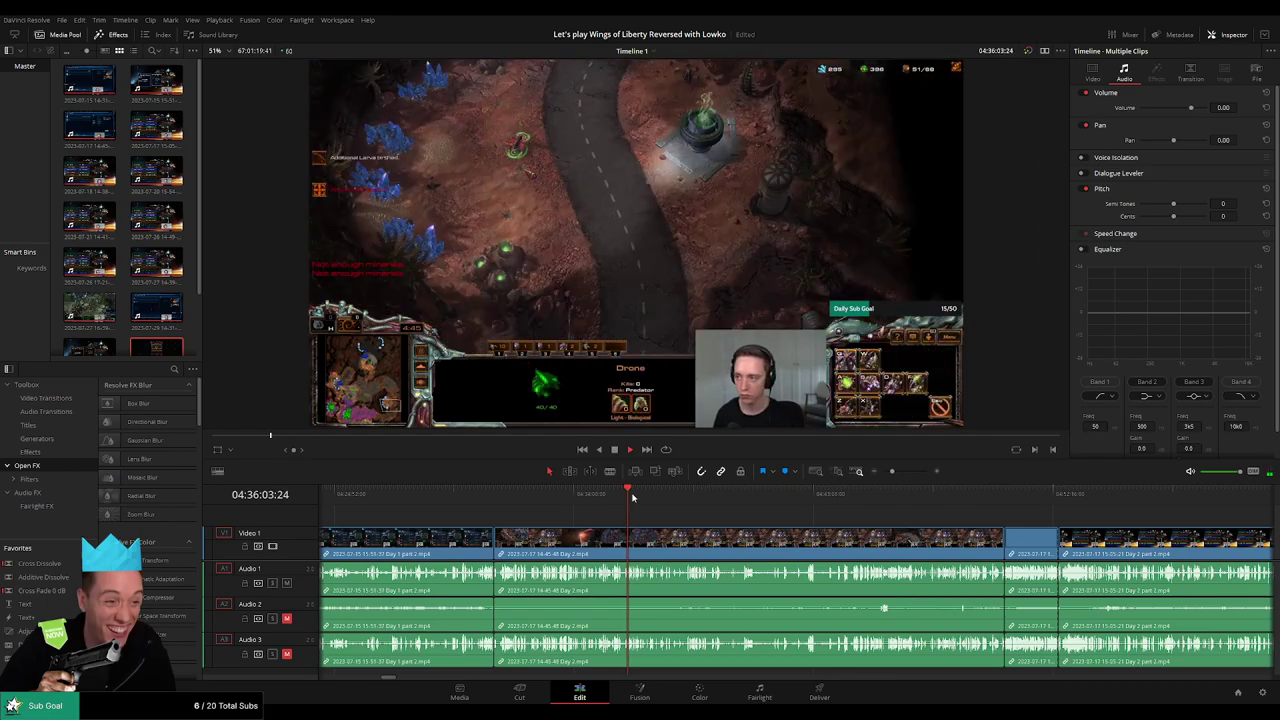
{"action": "left_click", "coordinate": [665, 495]}
{"action": "left_click_drag", "start_coordinate": [665, 497], "coordinate": [887, 496]}
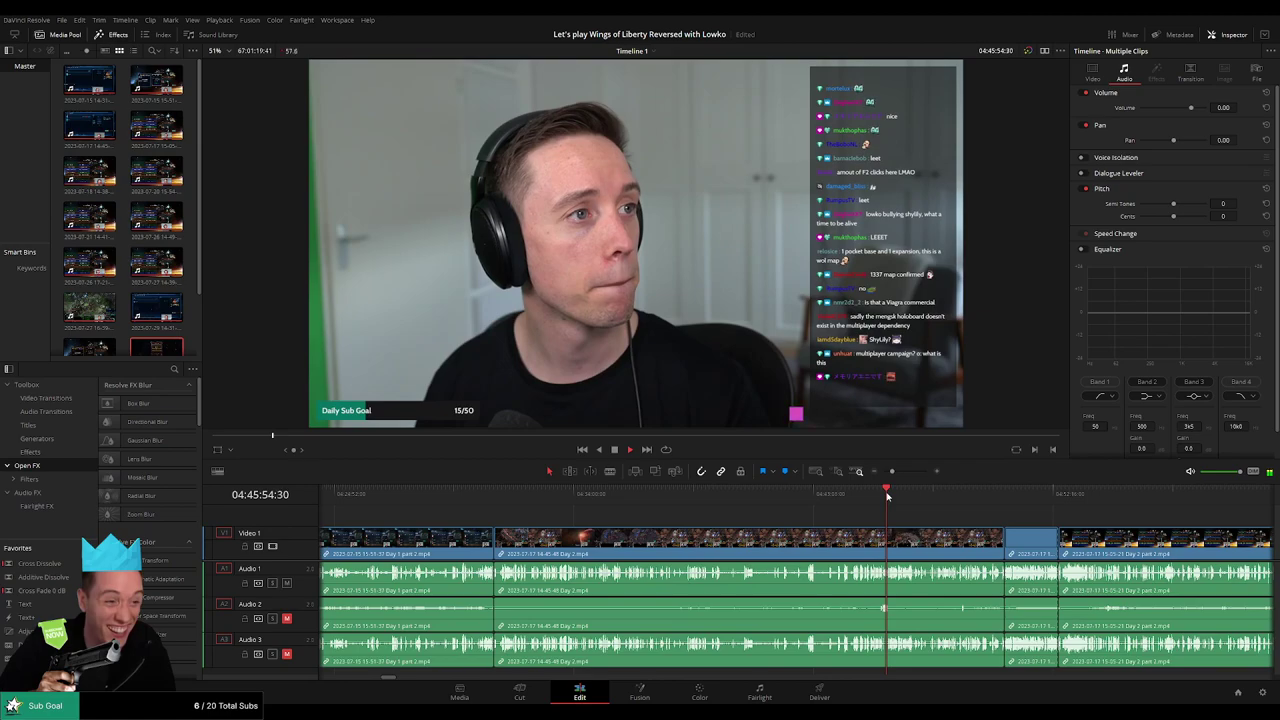
{"action": "left_click_drag", "start_coordinate": [888, 496], "coordinate": [903, 495]}
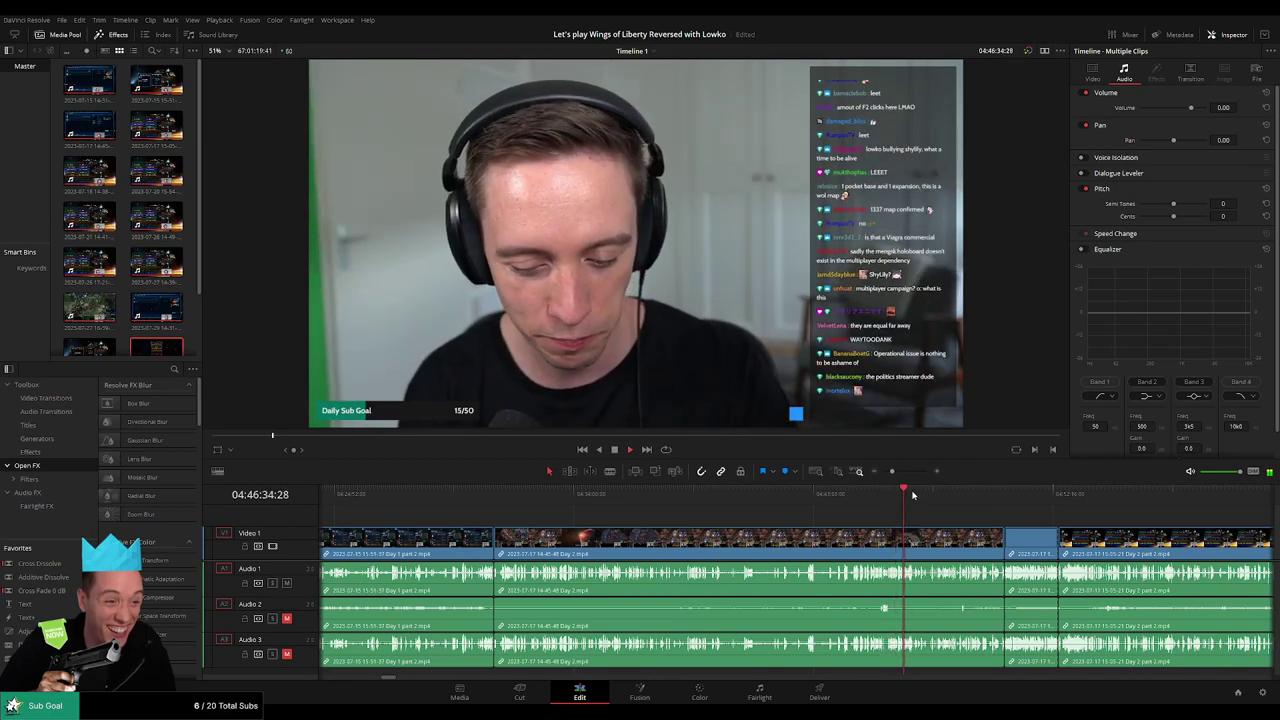
{"action": "left_click", "coordinate": [912, 495]}
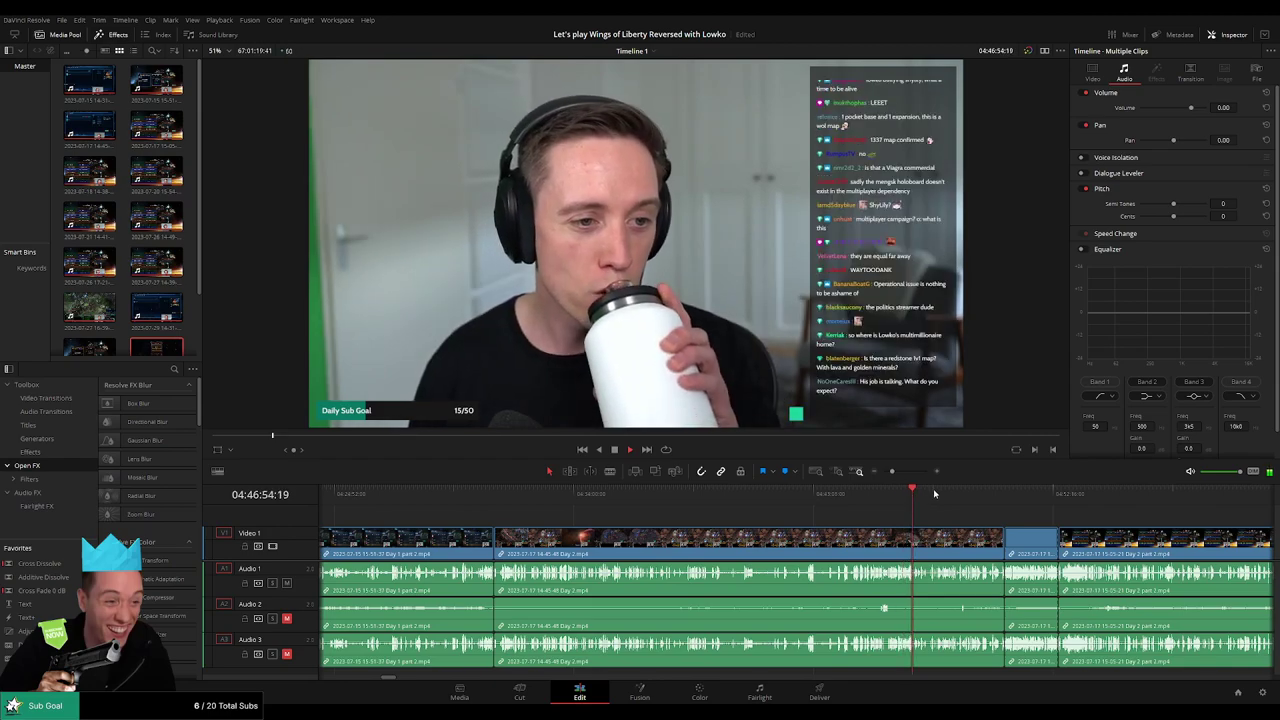
{"action": "left_click", "coordinate": [940, 492]}
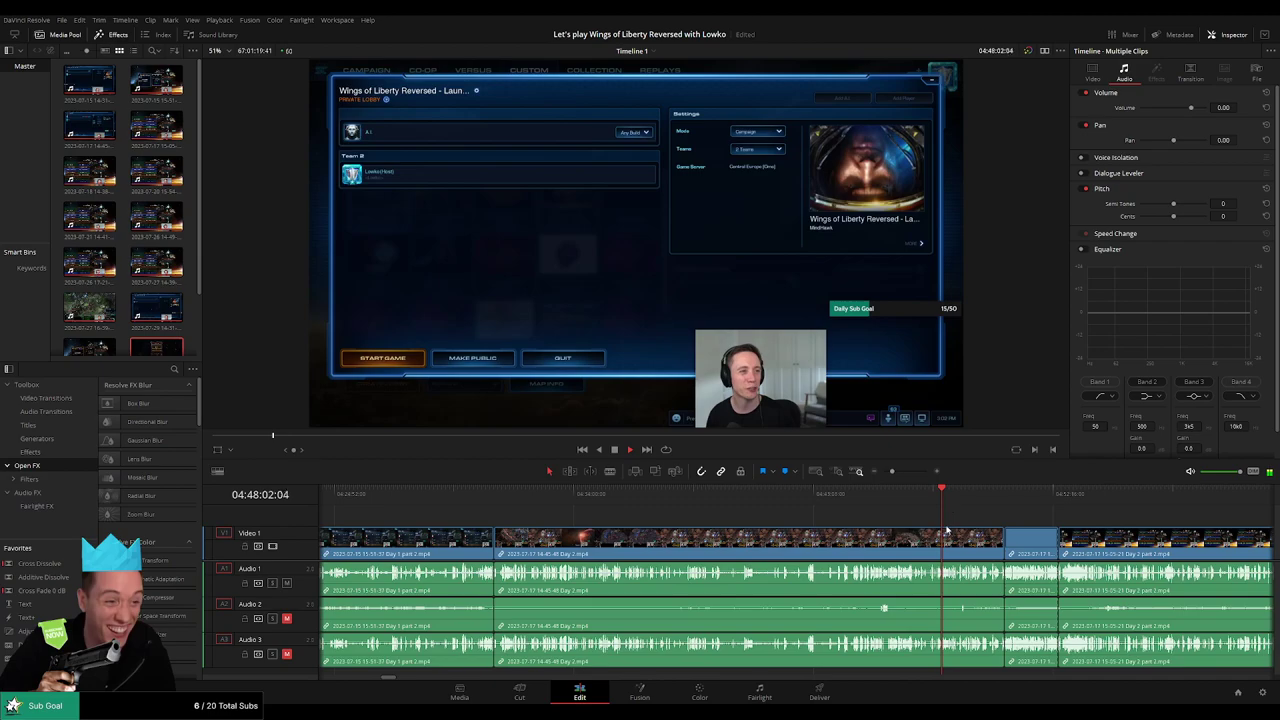
{"action": "scroll", "coordinate": [946, 520], "scroll_direction": "up", "scroll_amount": 2}
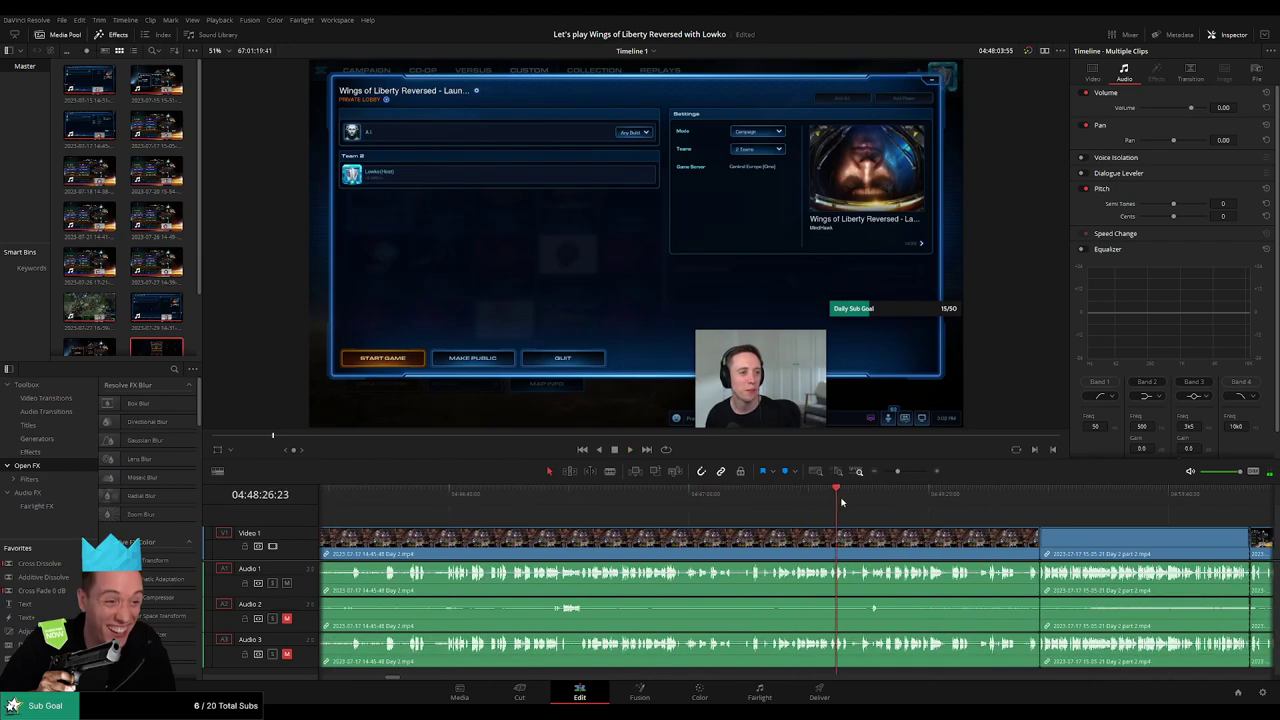
{"action": "left_click", "coordinate": [889, 500]}
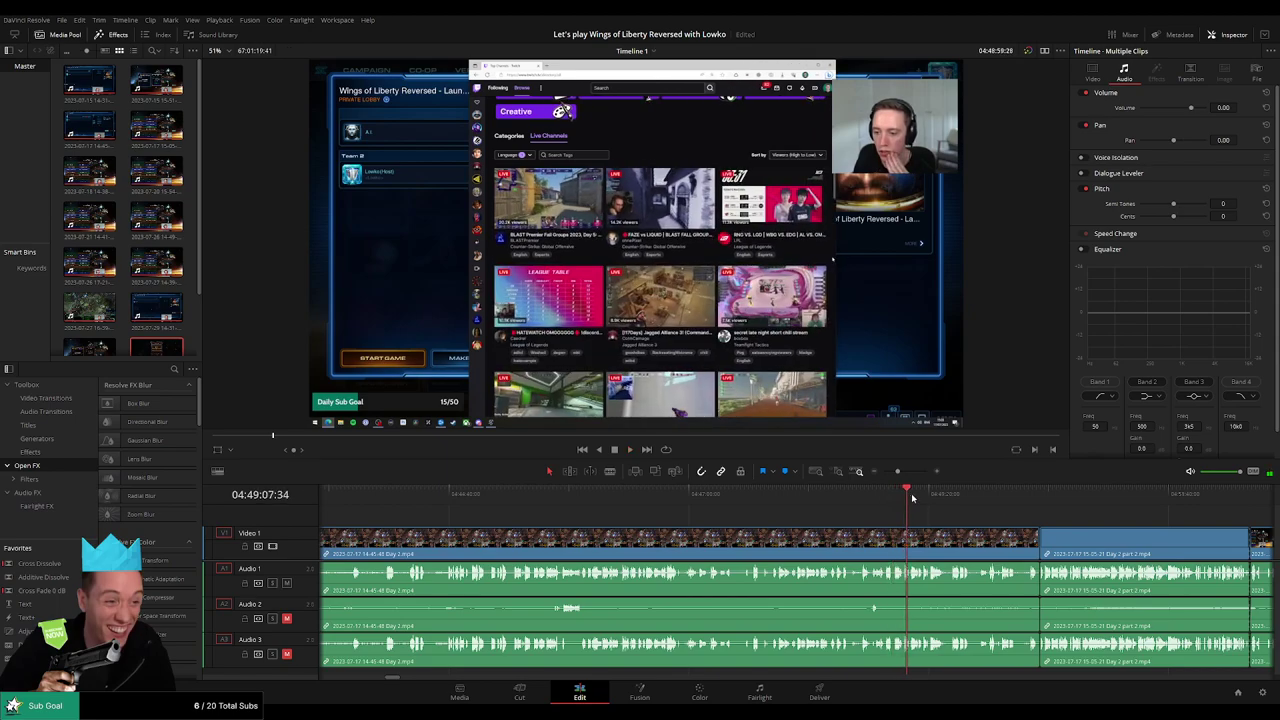
{"action": "scroll", "coordinate": [727, 519], "scroll_direction": "down", "scroll_amount": 3}
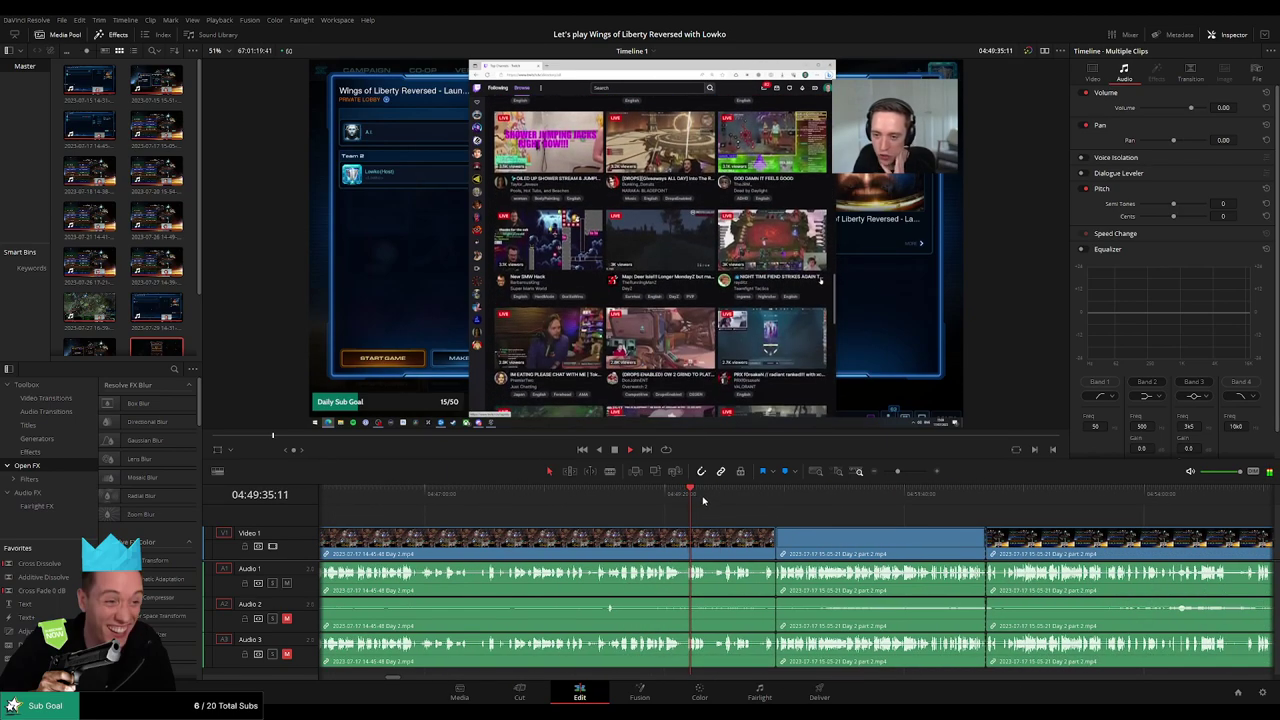
{"action": "left_click", "coordinate": [746, 495]}
{"action": "left_click", "coordinate": [837, 495]}
{"action": "left_click", "coordinate": [932, 503]}
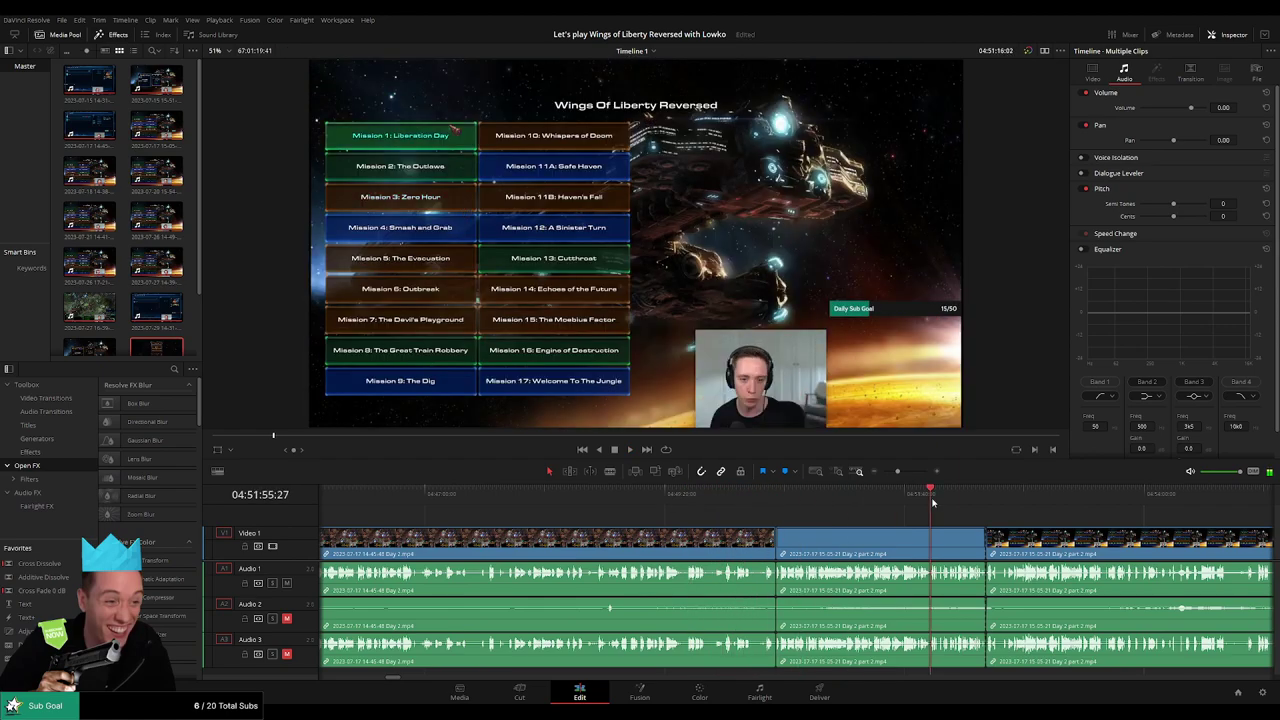
{"action": "left_click", "coordinate": [975, 495]}
{"action": "left_click", "coordinate": [987, 495]}
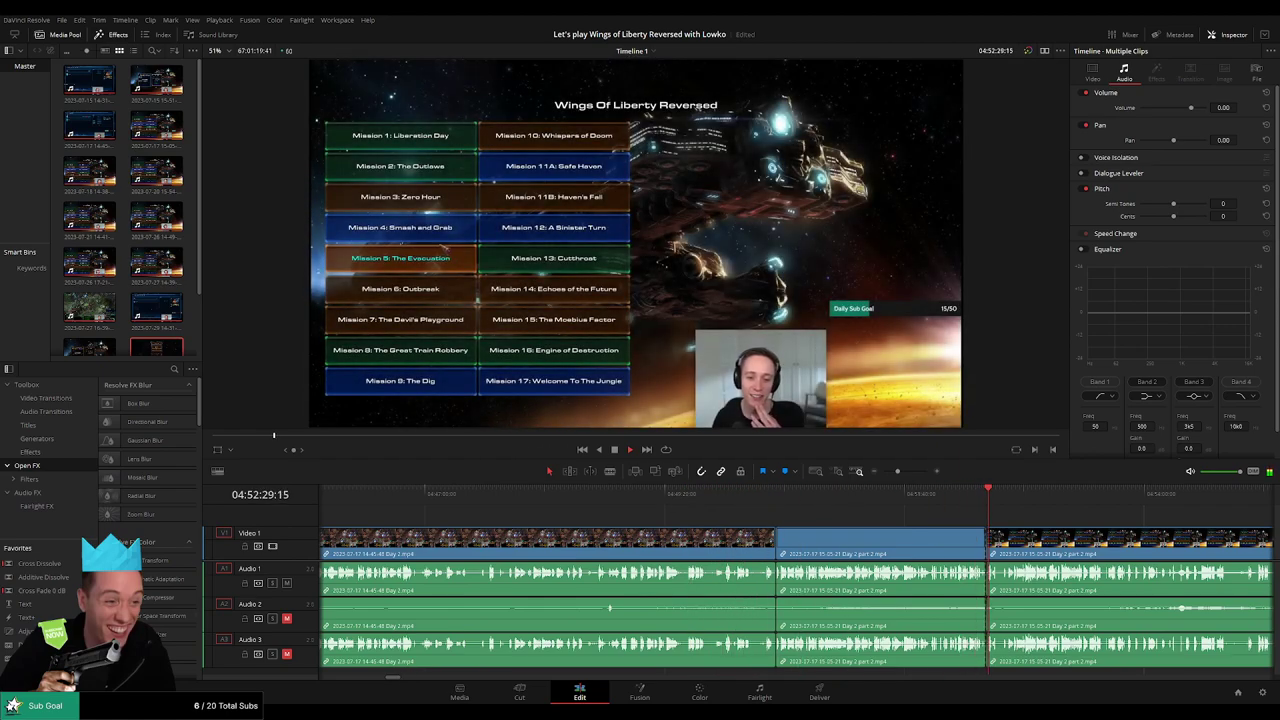
{"action": "scroll", "coordinate": [600, 580], "scroll_direction": "right", "scroll_amount": 5}
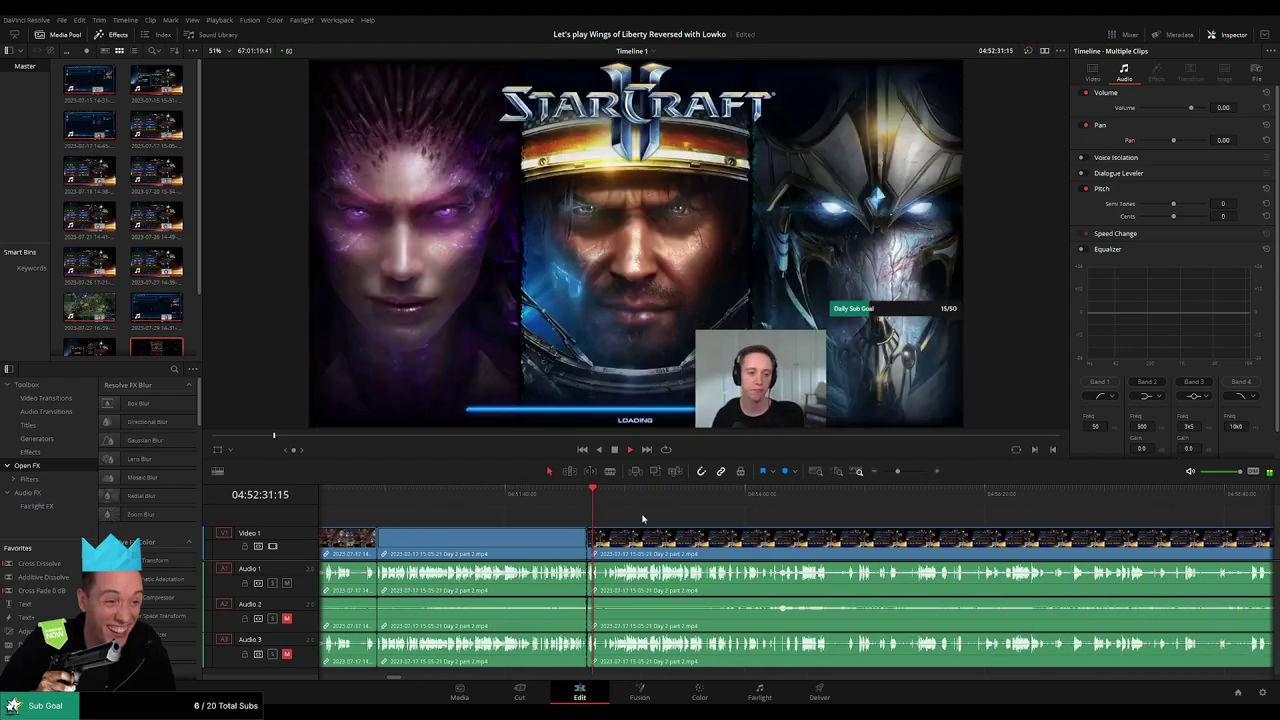
{"action": "scroll", "coordinate": [750, 512], "scroll_direction": "down", "scroll_amount": 6}
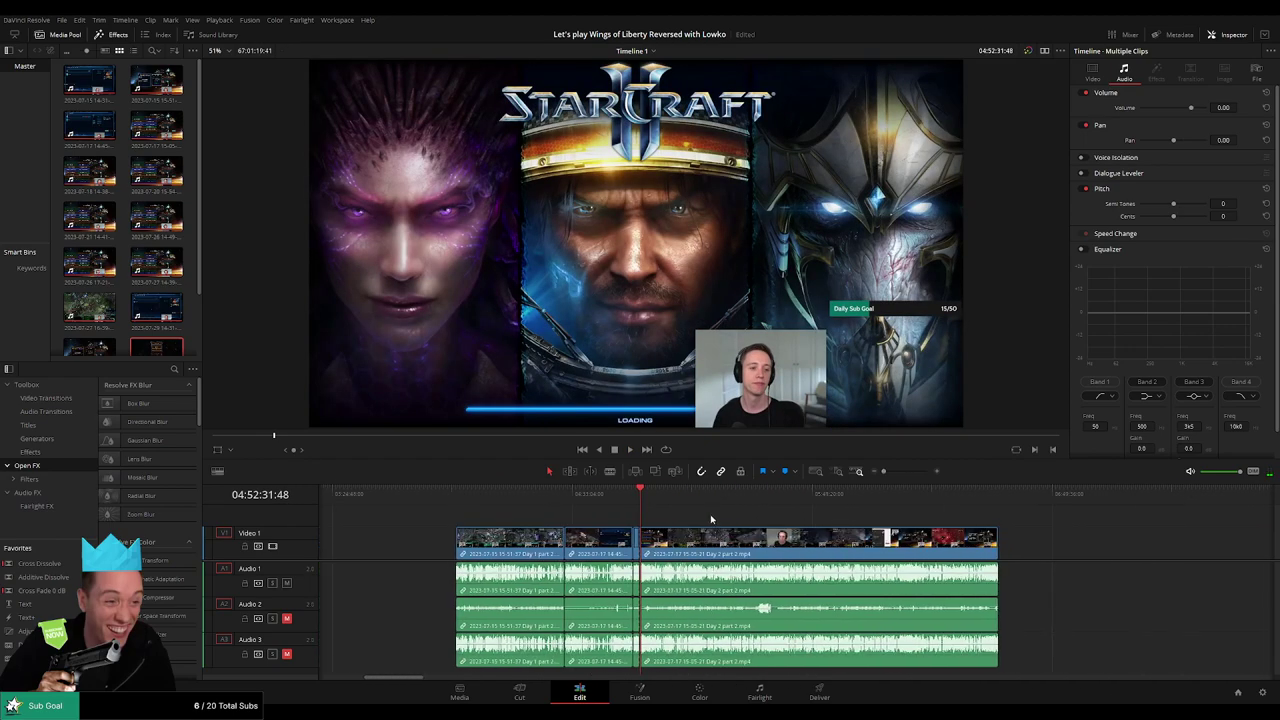
{"action": "left_click", "coordinate": [557, 519]}
{"action": "scroll", "coordinate": [760, 505], "scroll_direction": "up", "scroll_amount": 4}
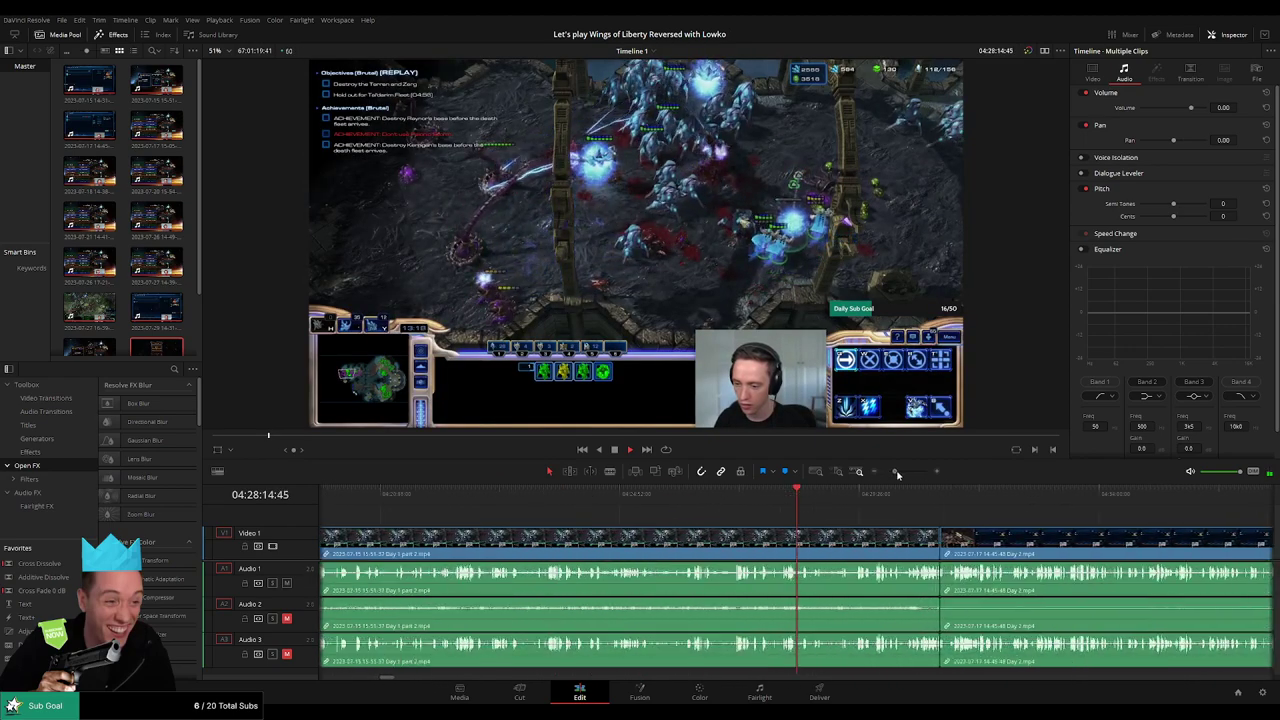
{"action": "left_click", "coordinate": [1019, 495]}
{"action": "scroll", "coordinate": [790, 516], "scroll_direction": "right", "scroll_amount": 3}
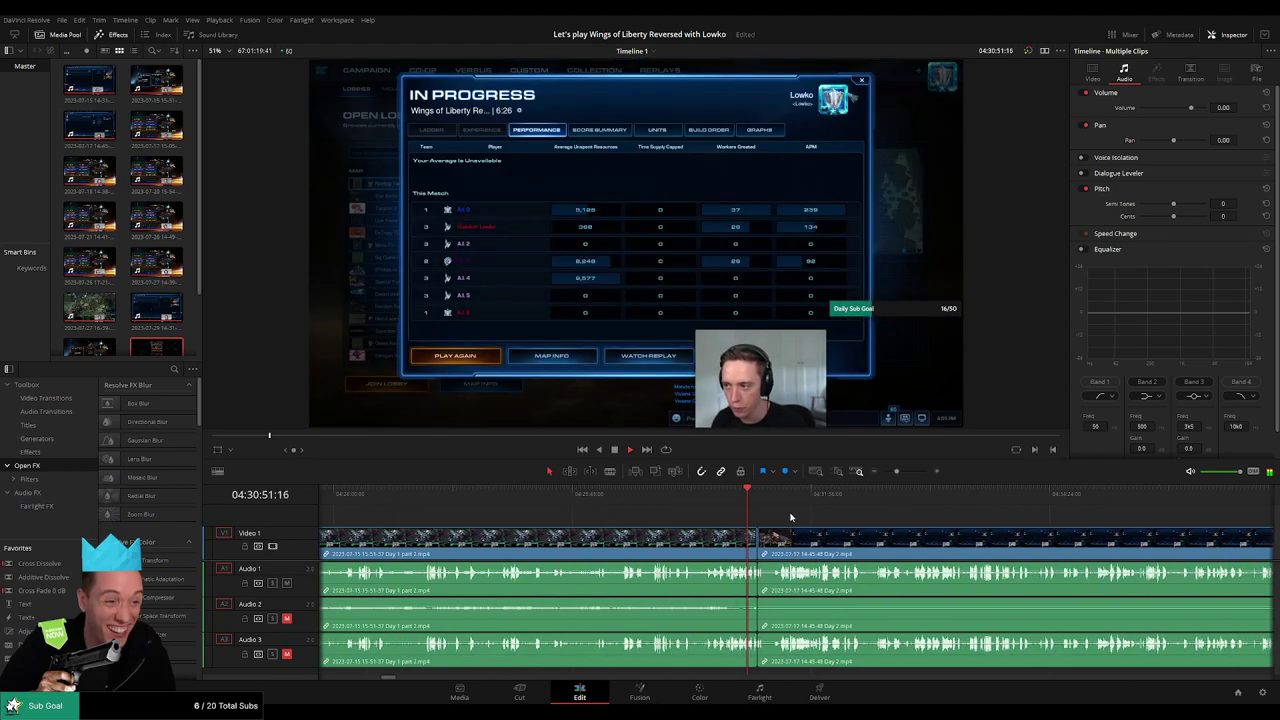
{"action": "scroll", "coordinate": [790, 516], "scroll_direction": "up", "scroll_amount": 3}
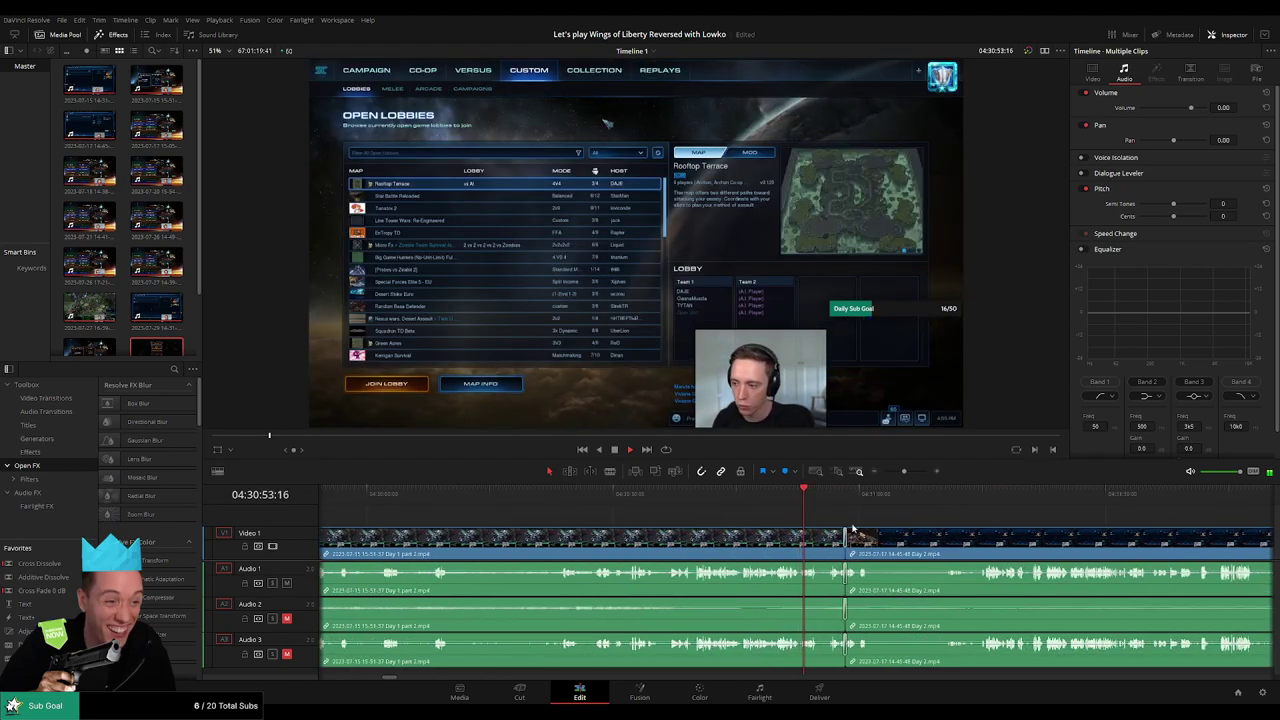
{"action": "scroll", "coordinate": [853, 528], "scroll_direction": "right", "scroll_amount": 2}
{"action": "left_click", "coordinate": [654, 497]}
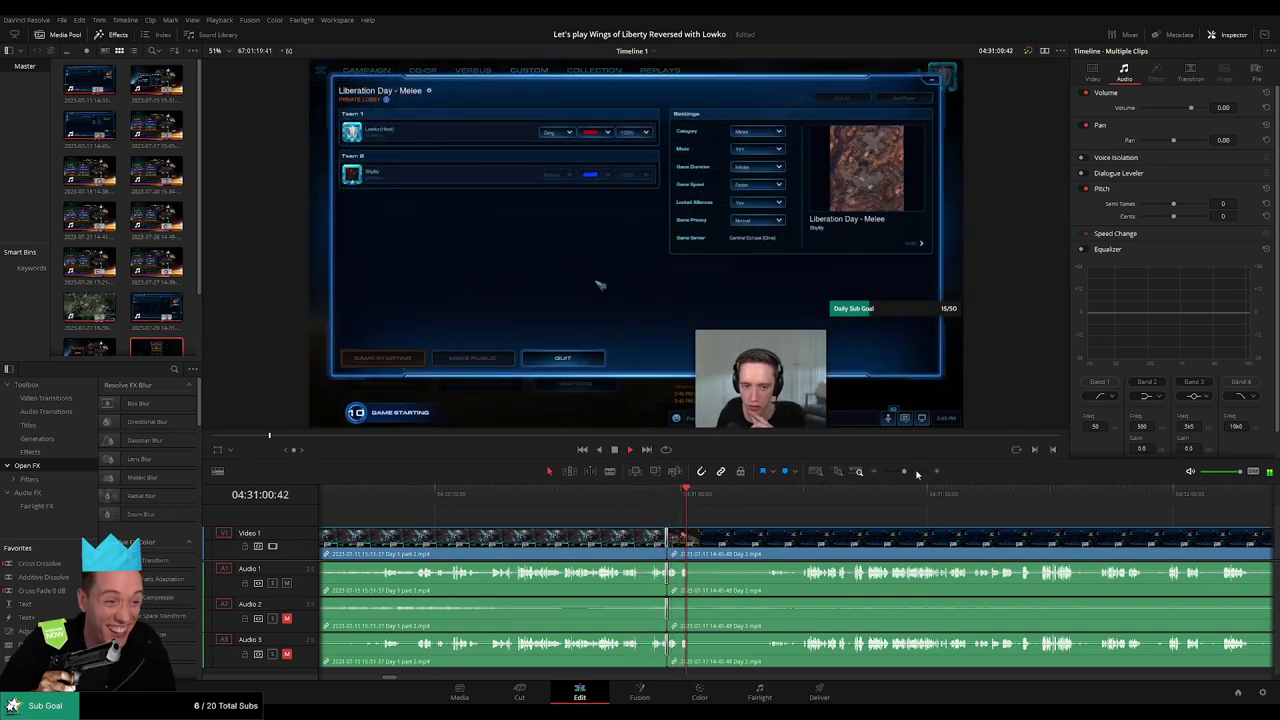
{"action": "left_click_drag", "start_coordinate": [903, 471], "coordinate": [890, 471]}
{"action": "left_click", "coordinate": [895, 497]}
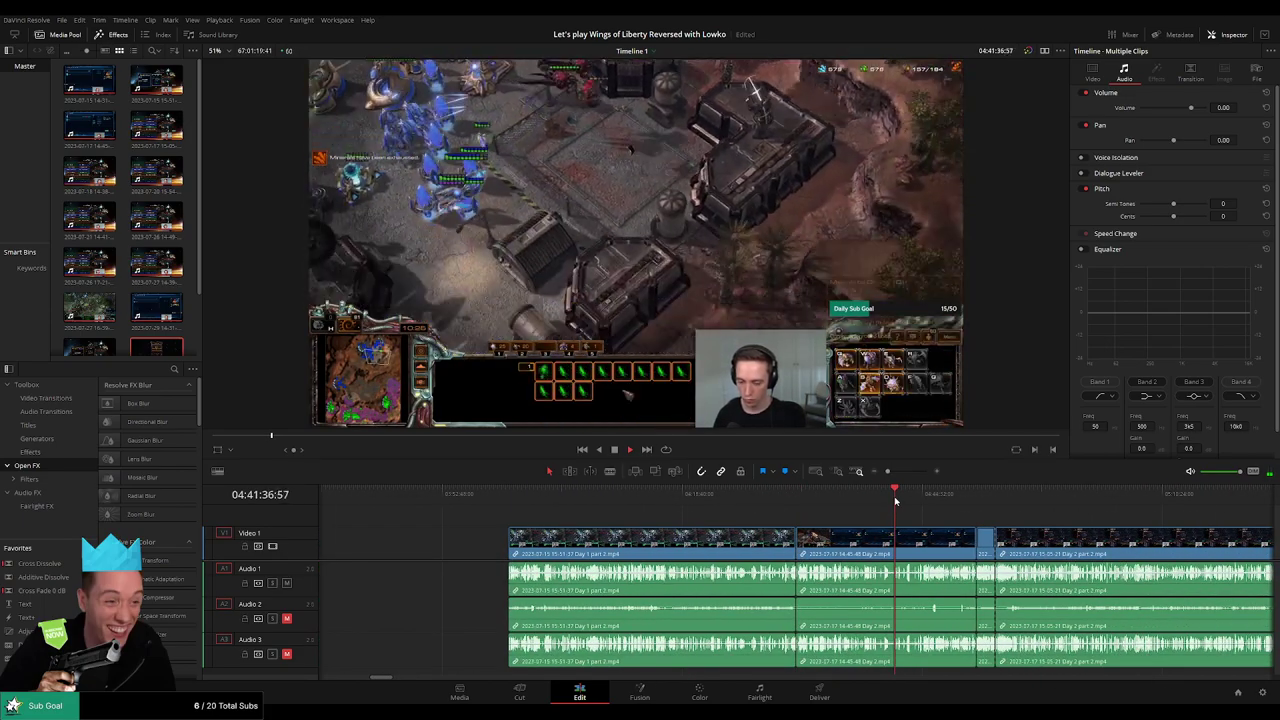
{"action": "left_click", "coordinate": [920, 499]}
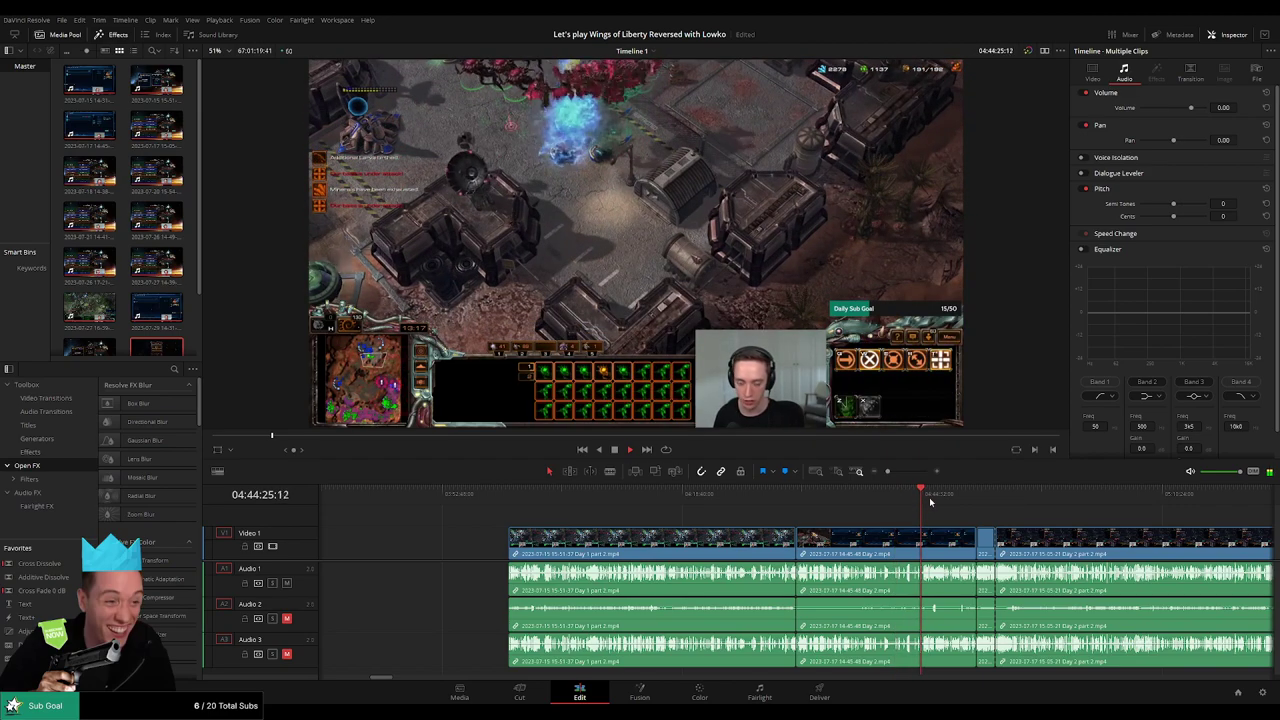
{"action": "left_click", "coordinate": [936, 494]}
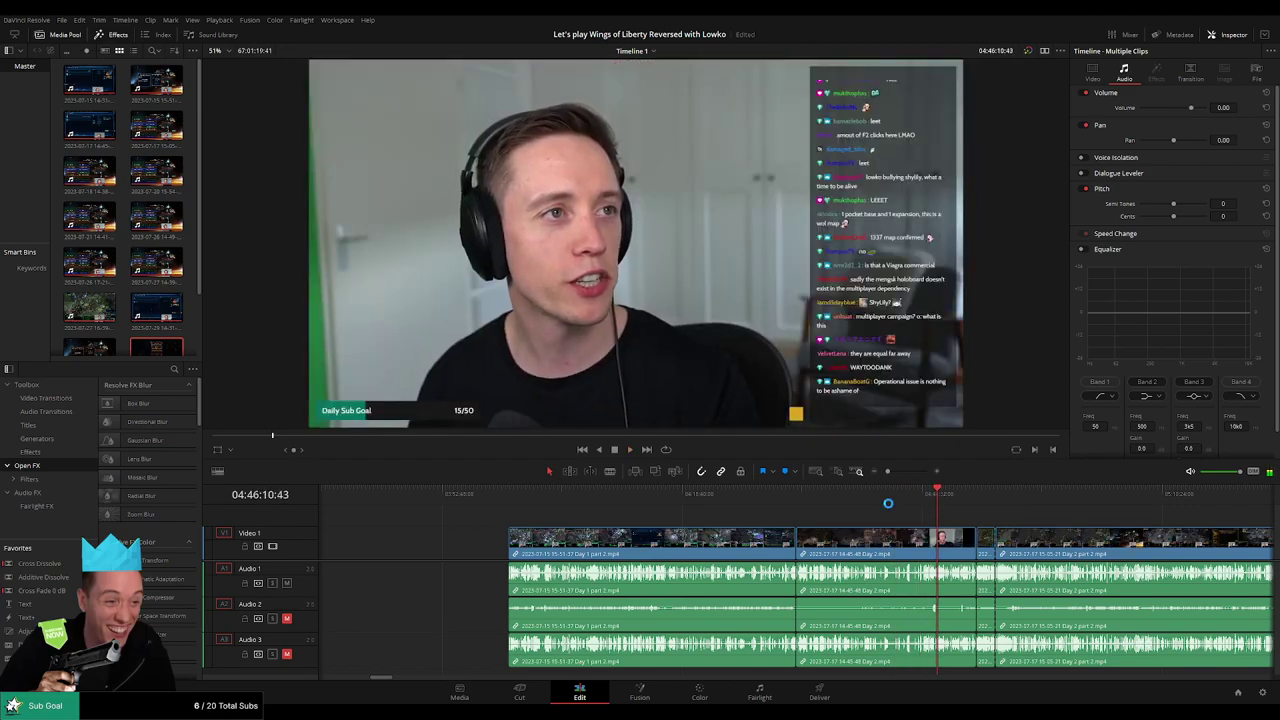
{"action": "left_click", "coordinate": [817, 494]}
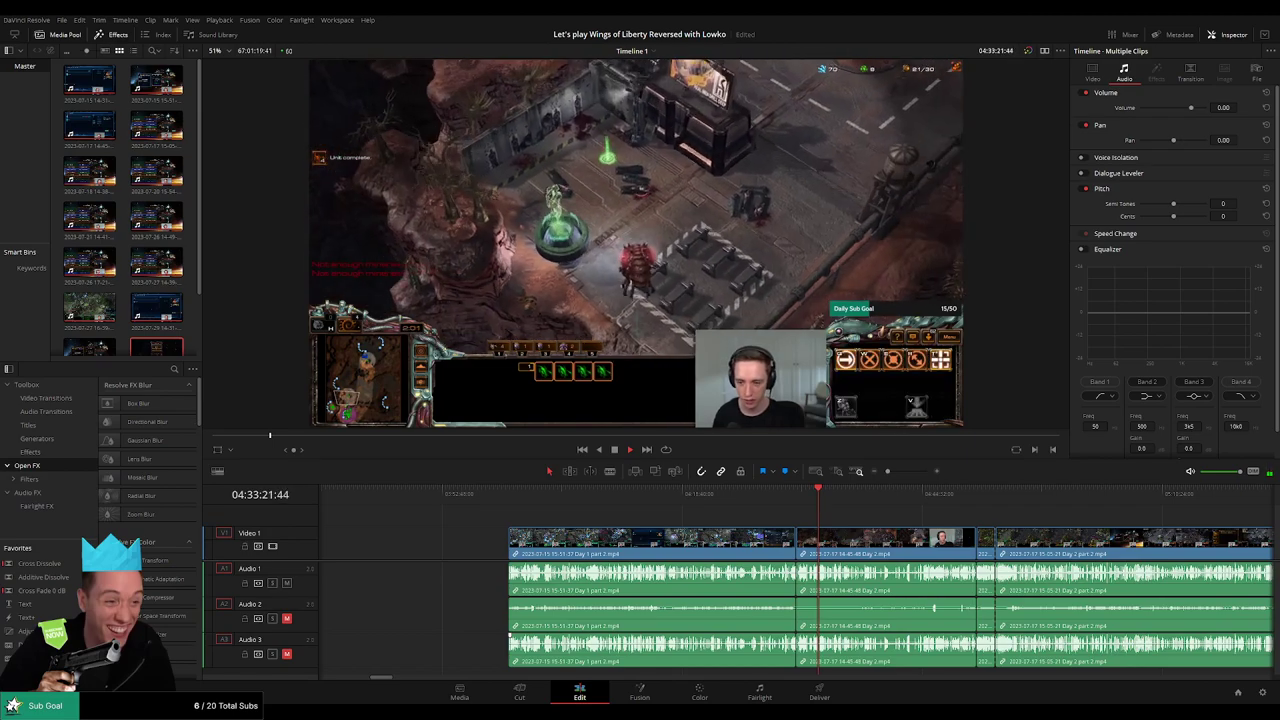
Step: Drag the Day 2 part 2 clip right to just past the 06:00:00:00 mark
{"action": "left_click", "coordinate": [873, 476]}
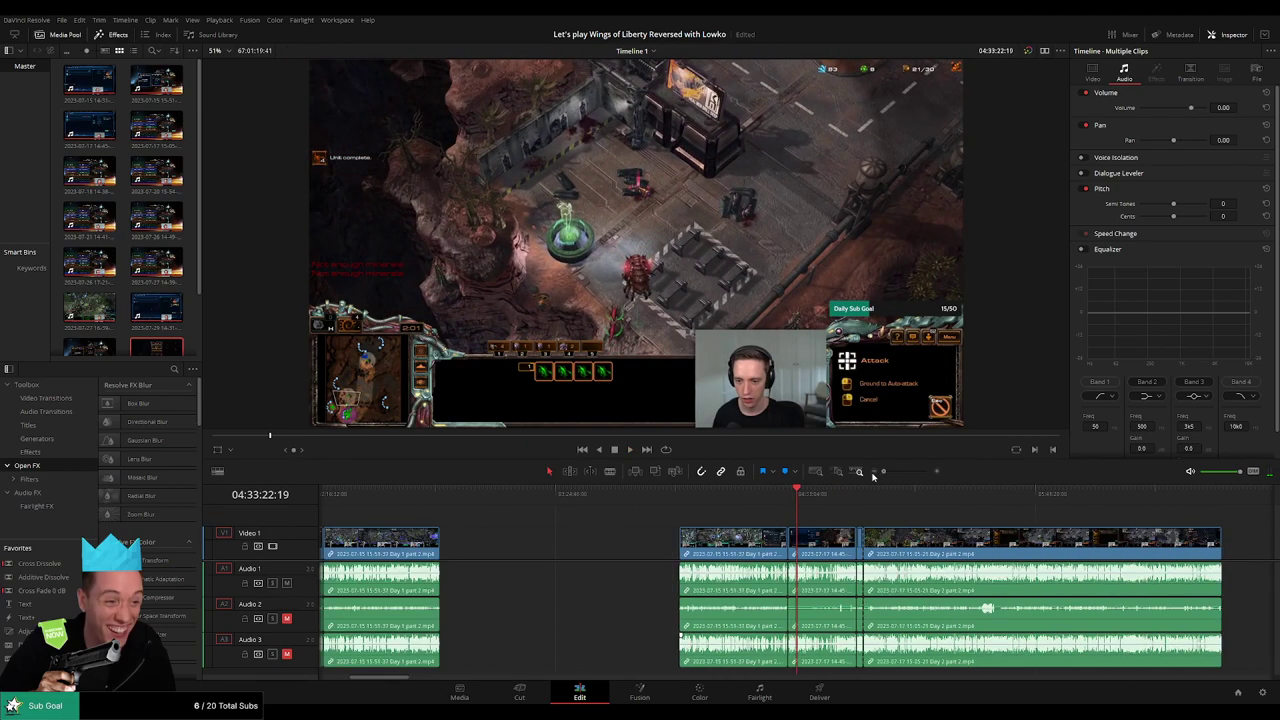
{"action": "key", "text": "Home"}
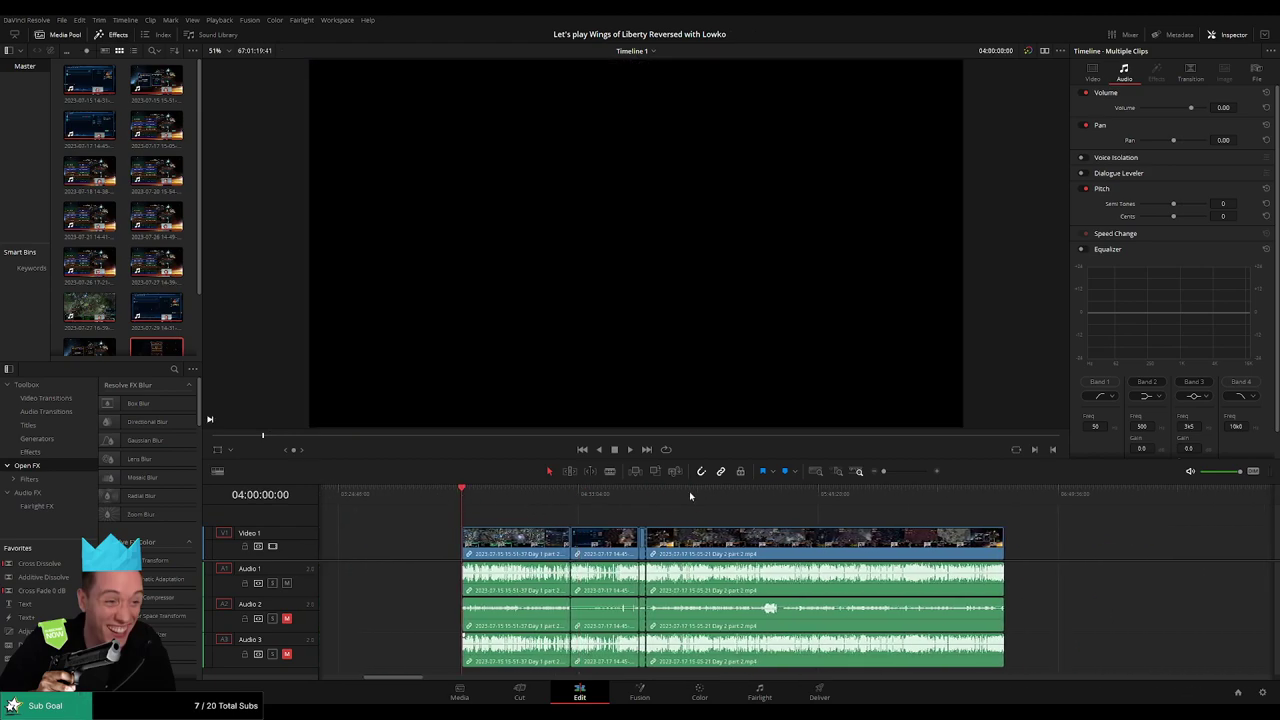
{"action": "left_click", "coordinate": [643, 495]}
{"action": "scroll", "coordinate": [643, 495], "scroll_direction": "right", "scroll_amount": 5}
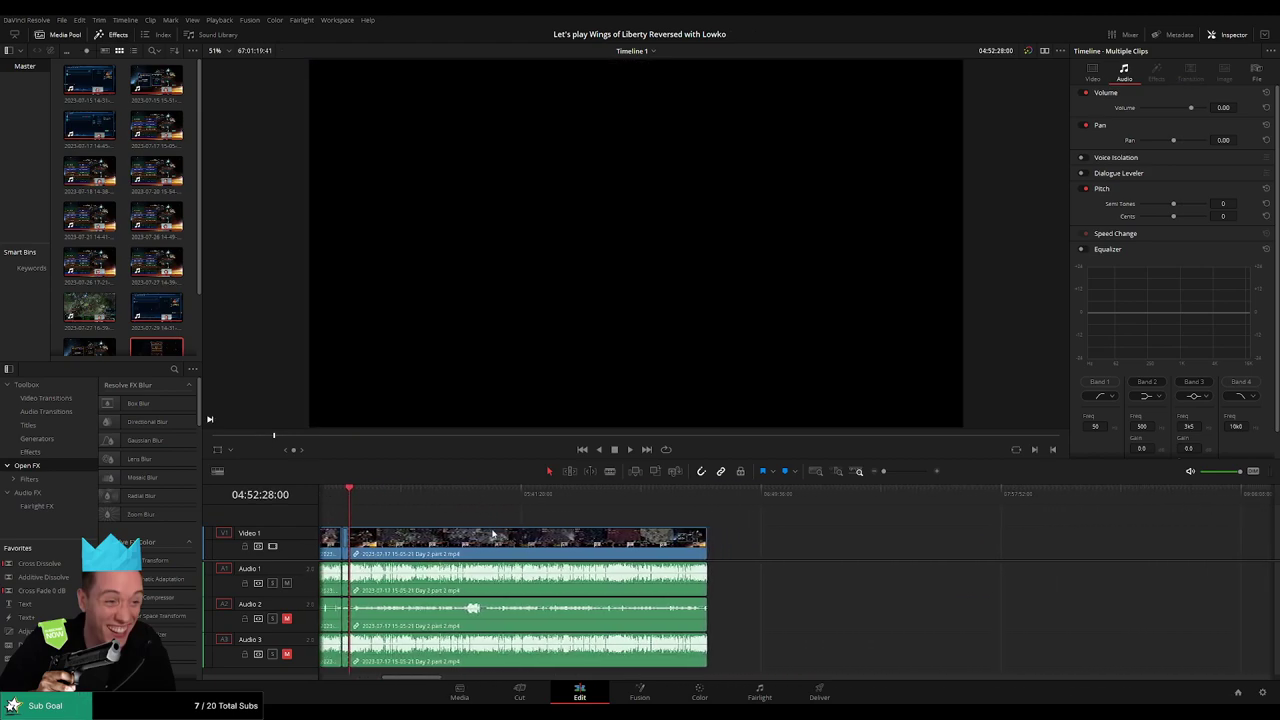
{"action": "left_click_drag", "start_coordinate": [526, 541], "coordinate": [879, 541]}
{"action": "left_click", "coordinate": [452, 527]}
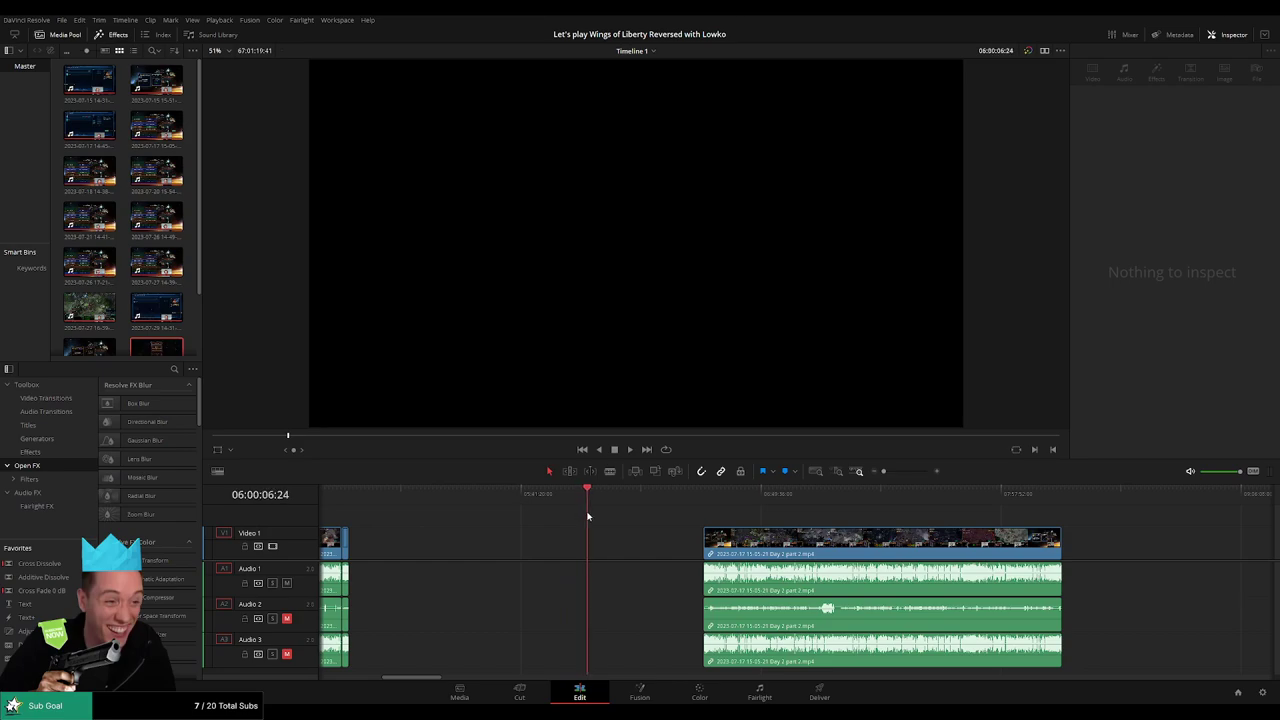
{"action": "scroll", "coordinate": [651, 520], "scroll_direction": "up", "scroll_amount": 5}
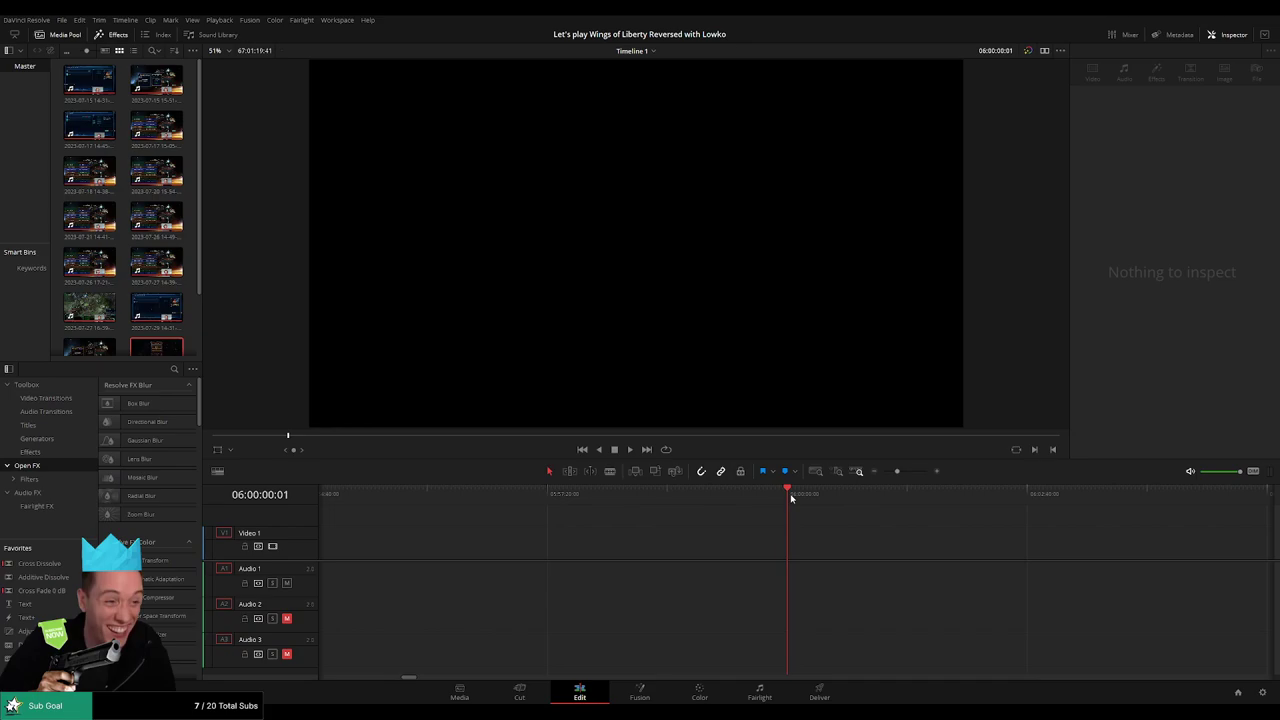
{"action": "scroll", "coordinate": [860, 510], "scroll_direction": "down", "scroll_amount": 5}
Step: Slide the right-hand clip back toward the Day 1 clips and play through the Day 2 gameplay
{"action": "left_click_drag", "start_coordinate": [967, 540], "coordinate": [850, 519]}
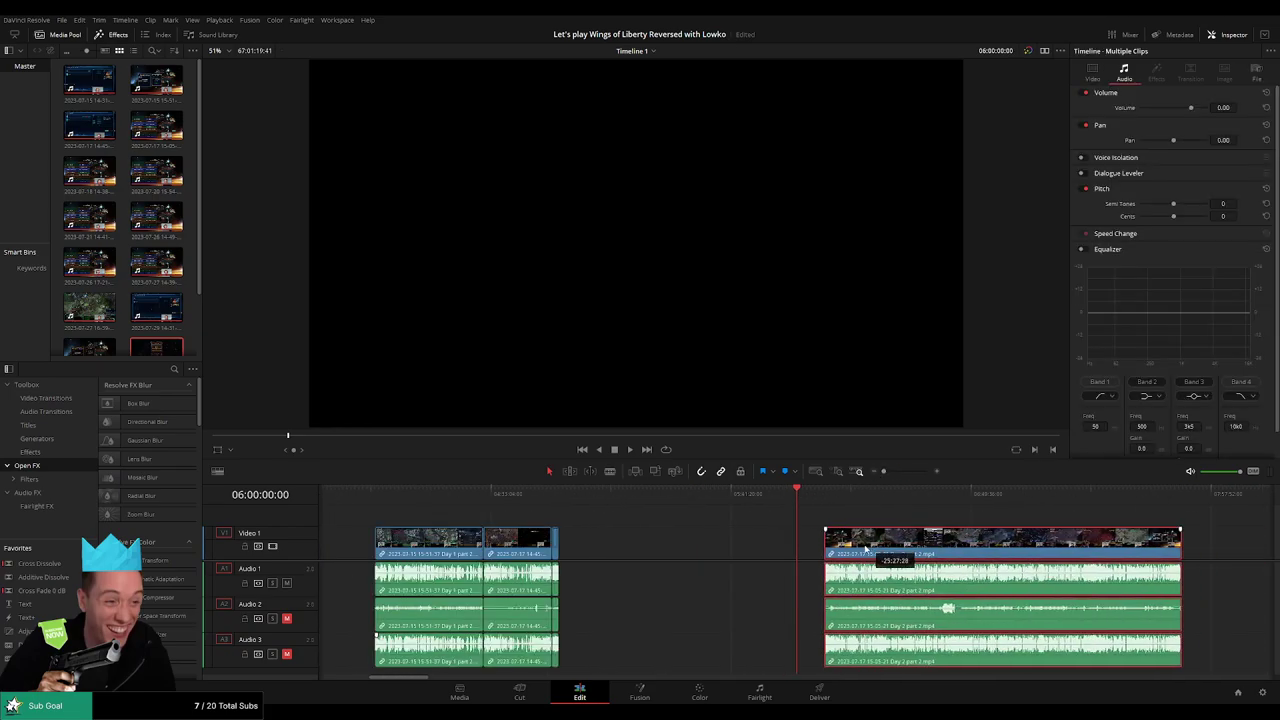
{"action": "left_click", "coordinate": [851, 519]}
{"action": "key", "text": "space"}
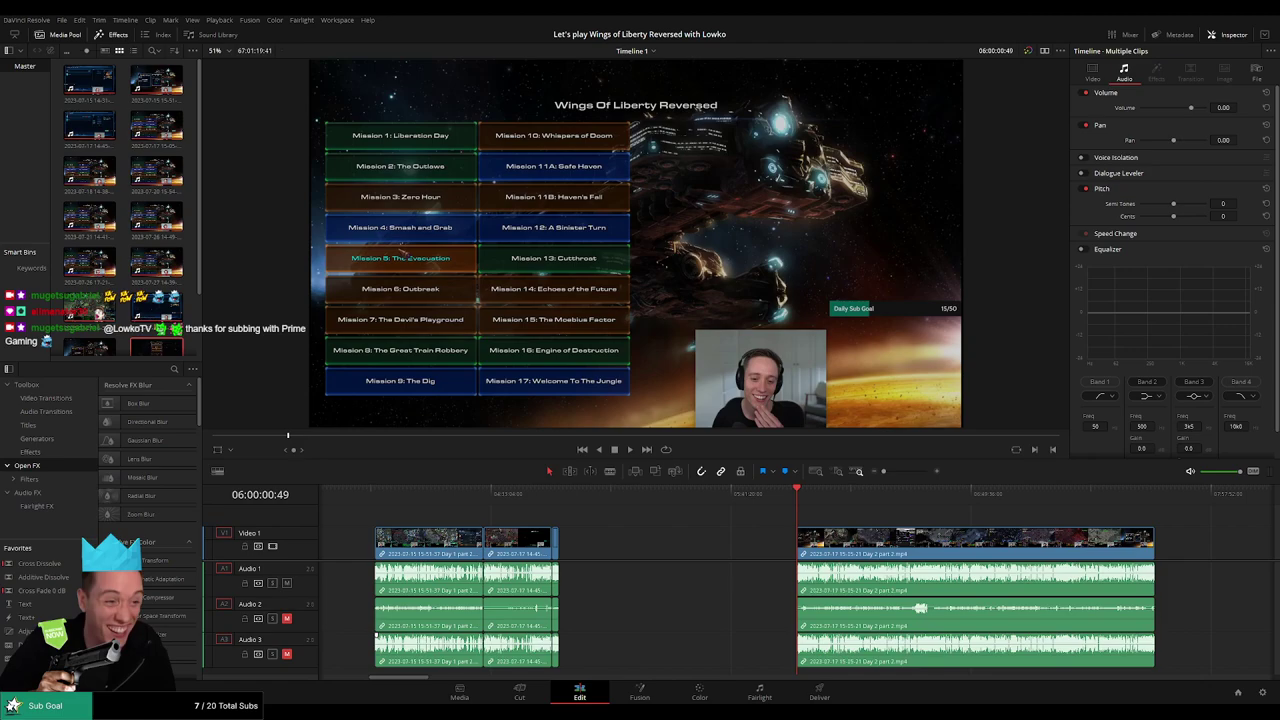
{"action": "key", "text": "space"}
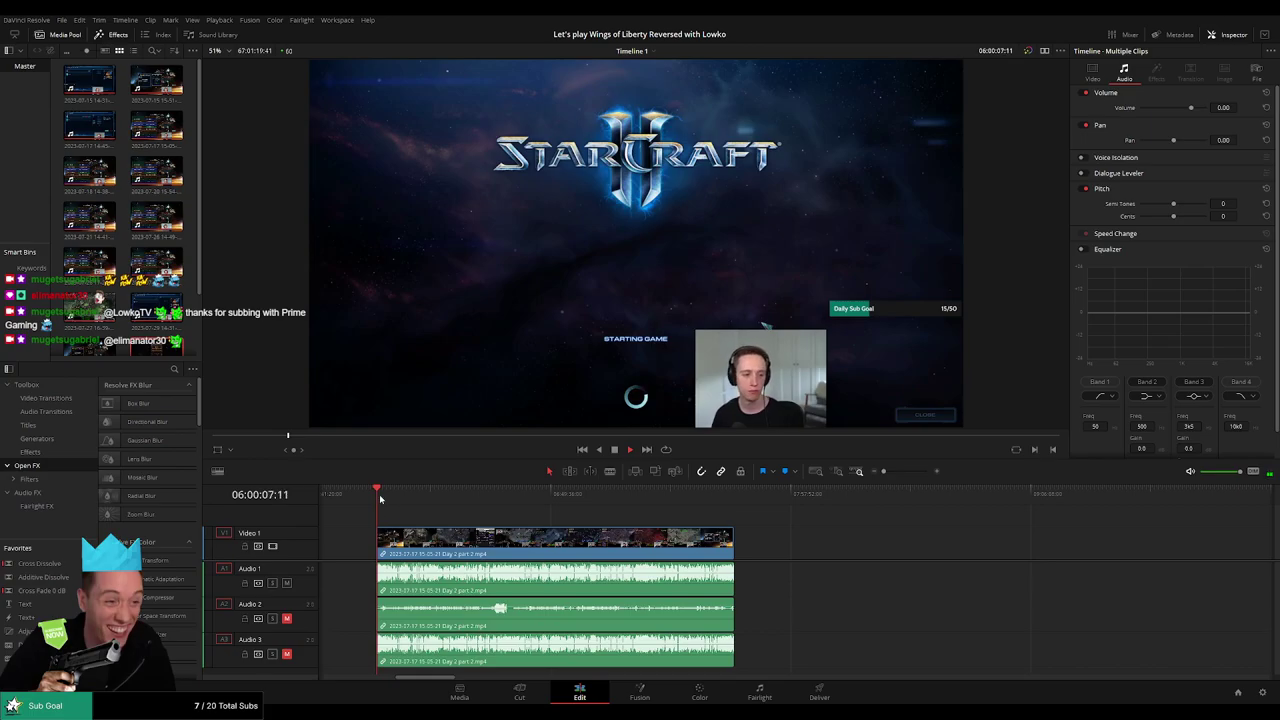
{"action": "left_click_drag", "start_coordinate": [380, 498], "coordinate": [543, 497]}
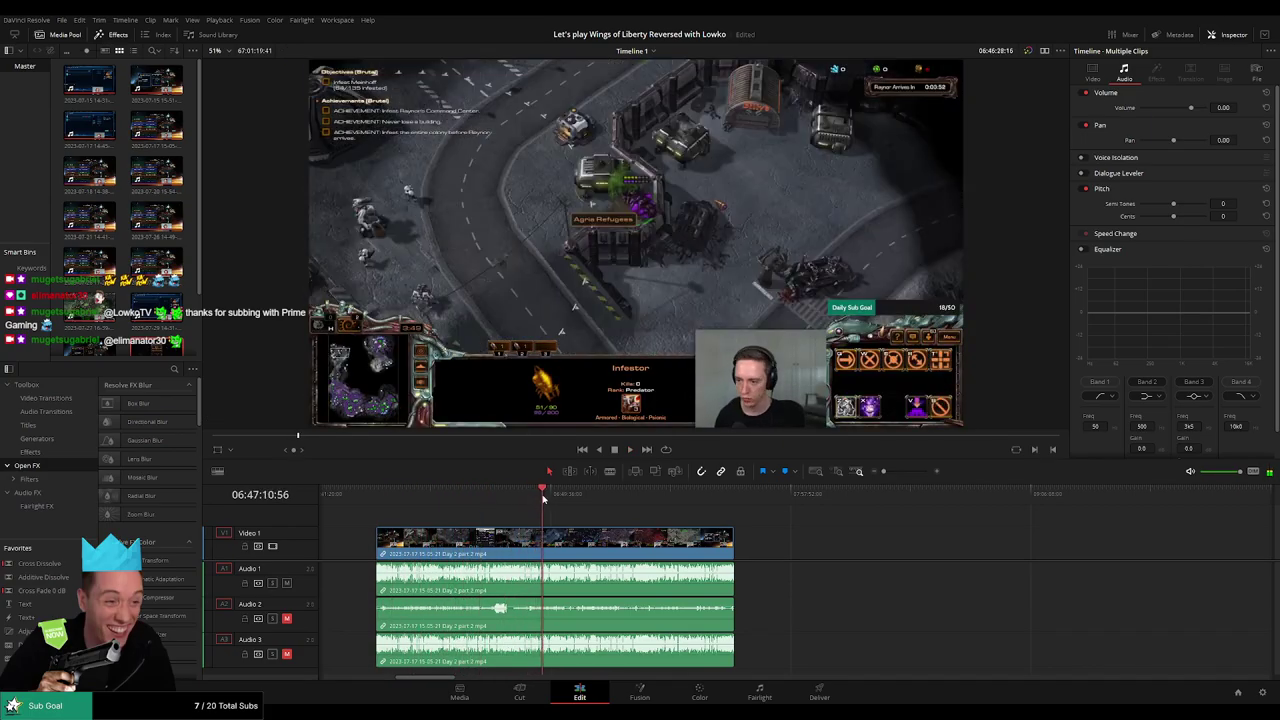
{"action": "left_click_drag", "start_coordinate": [543, 497], "coordinate": [559, 497]}
{"action": "key", "text": "space"}
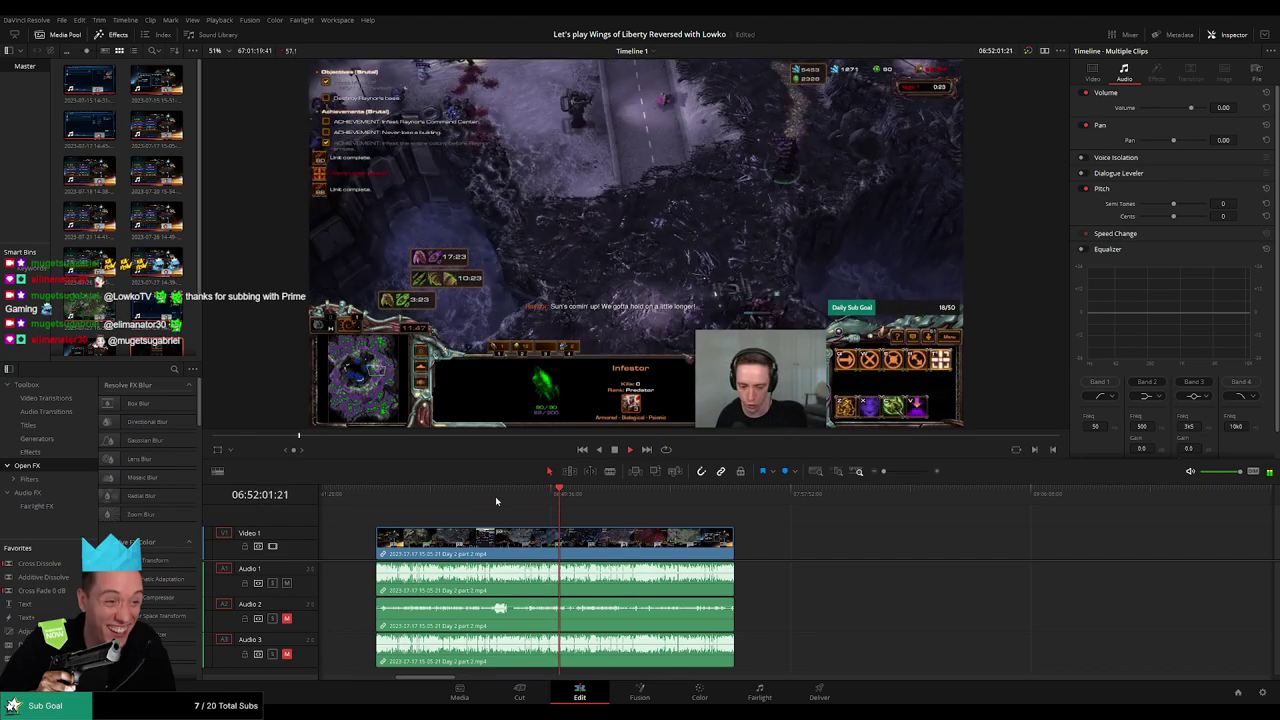
{"action": "left_click", "coordinate": [500, 497]}
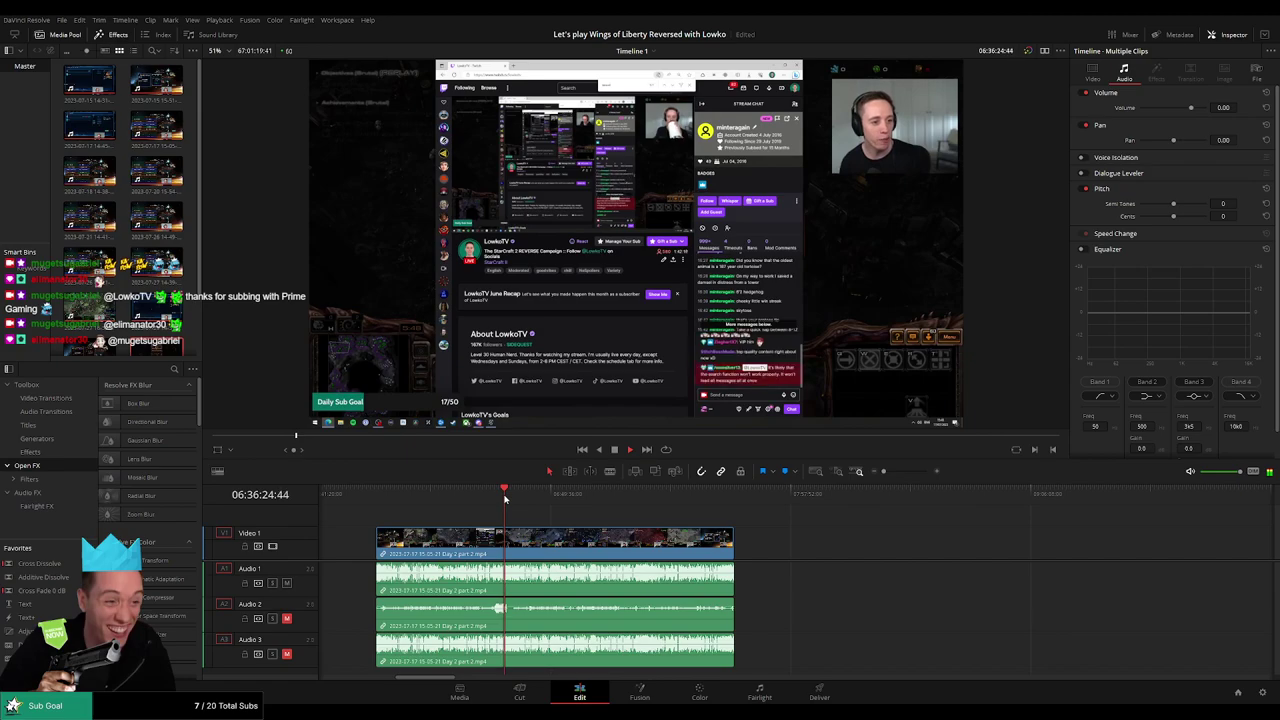
{"action": "left_click_drag", "start_coordinate": [506, 498], "coordinate": [559, 502]}
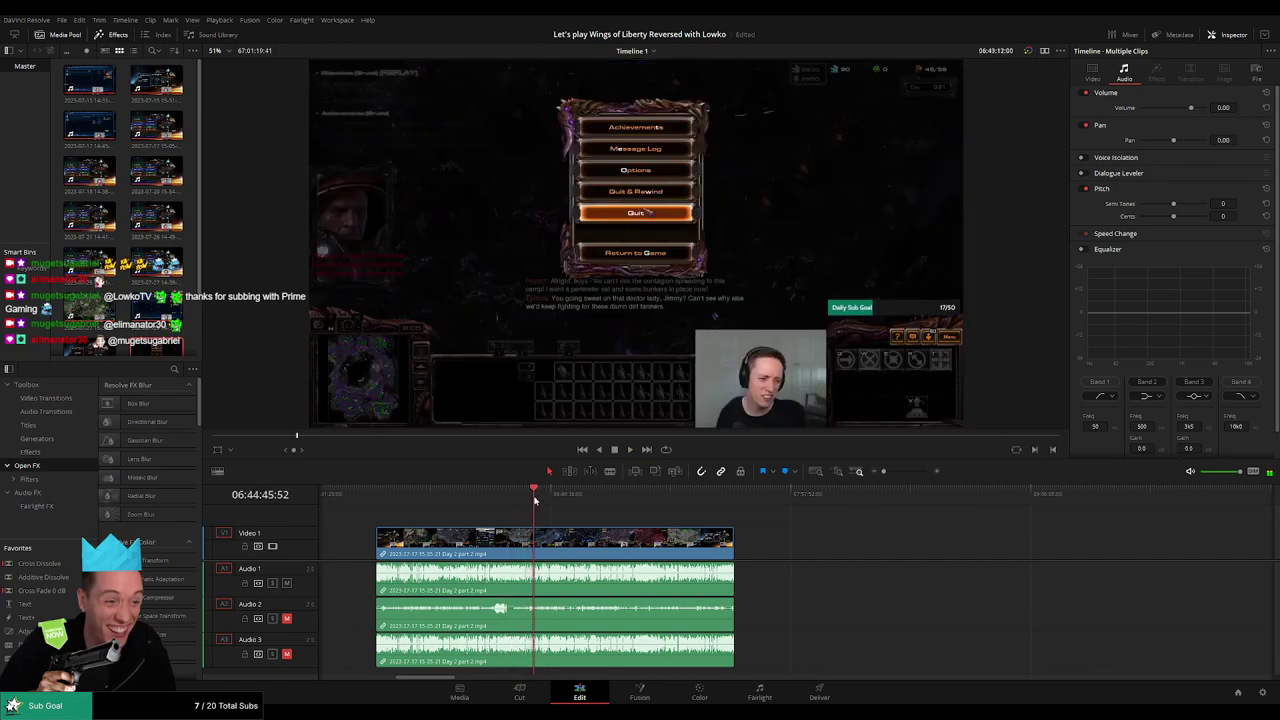
{"action": "key", "text": "space"}
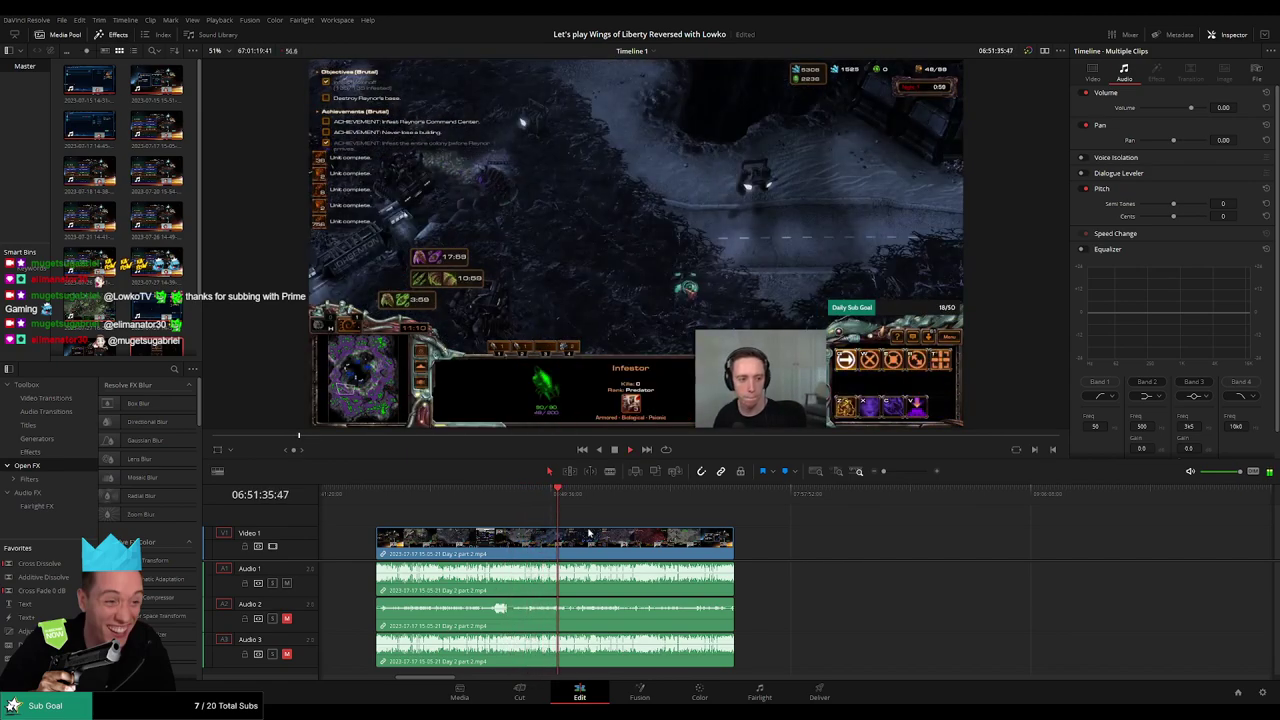
Step: Fast-play the footage and park the playhead just before the action resumes around 06:52
{"action": "scroll", "coordinate": [809, 514], "scroll_direction": "up", "scroll_amount": 3}
{"action": "scroll", "coordinate": [815, 516], "scroll_direction": "right", "scroll_amount": 5}
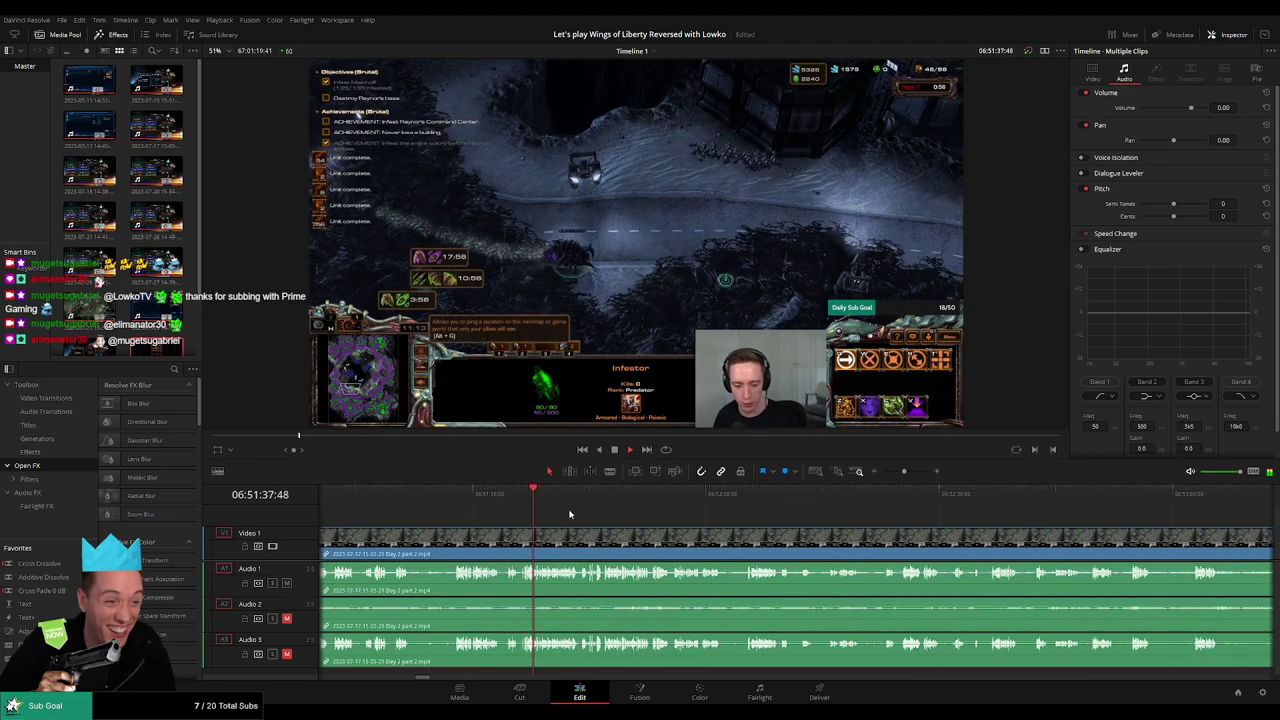
{"action": "scroll", "coordinate": [580, 514], "scroll_direction": "right", "scroll_amount": 2}
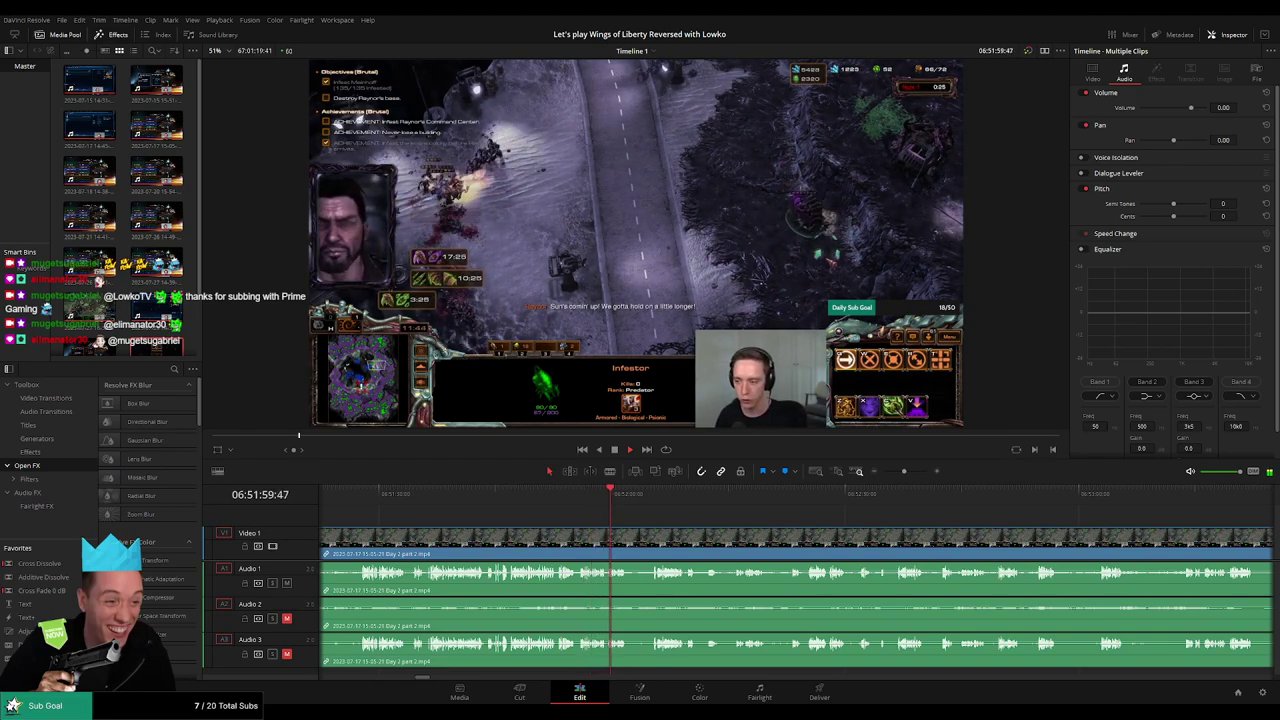
{"action": "scroll", "coordinate": [576, 519], "scroll_direction": "right", "scroll_amount": 2}
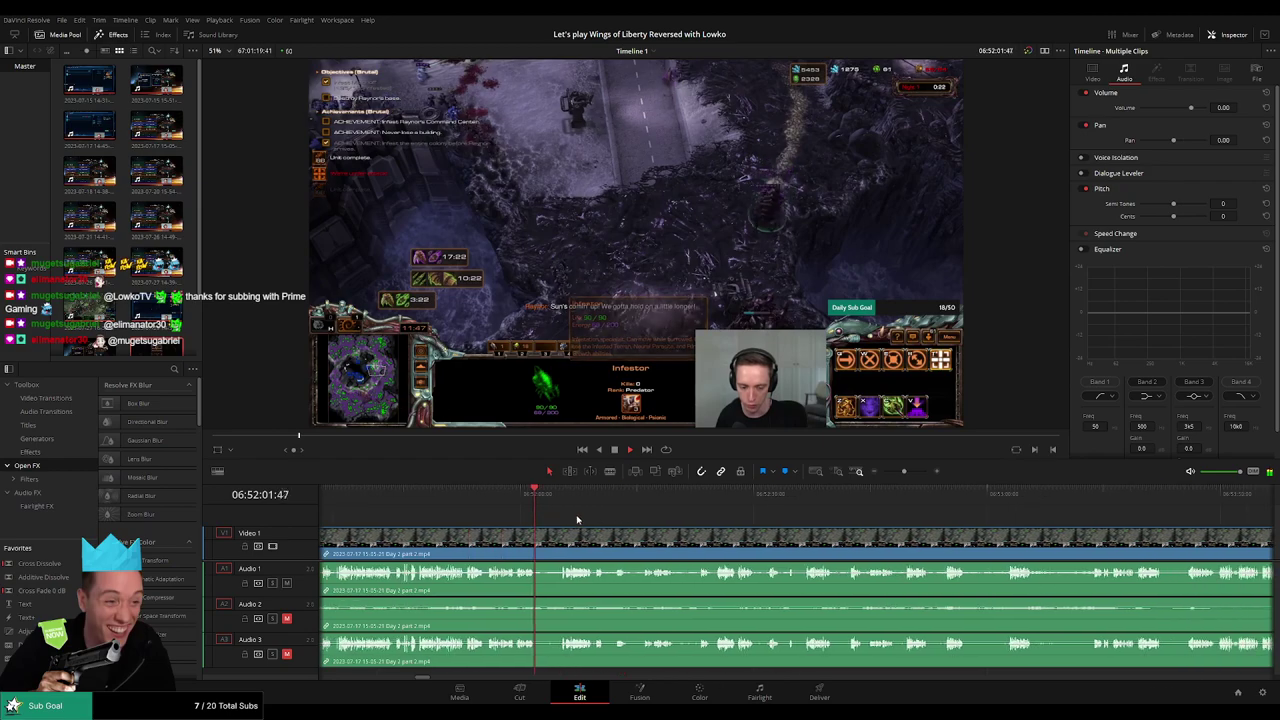
{"action": "key", "text": "l"}
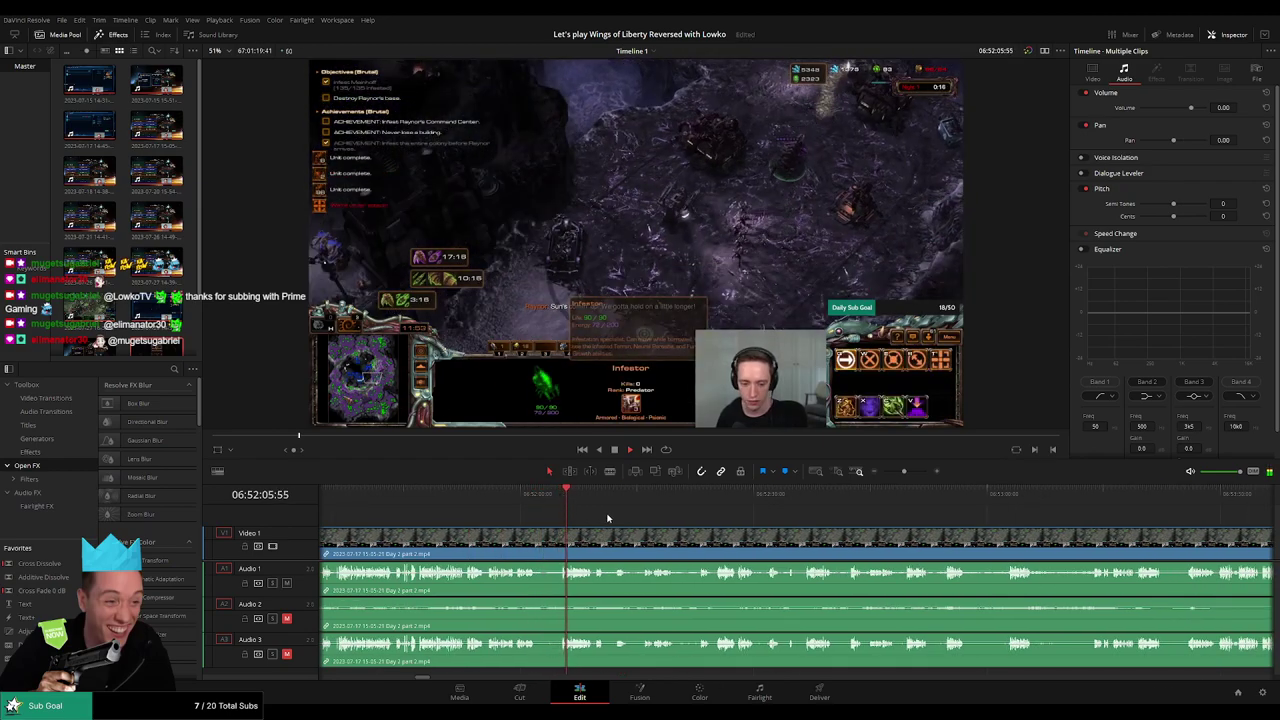
{"action": "scroll", "coordinate": [580, 517], "scroll_direction": "right", "scroll_amount": 1}
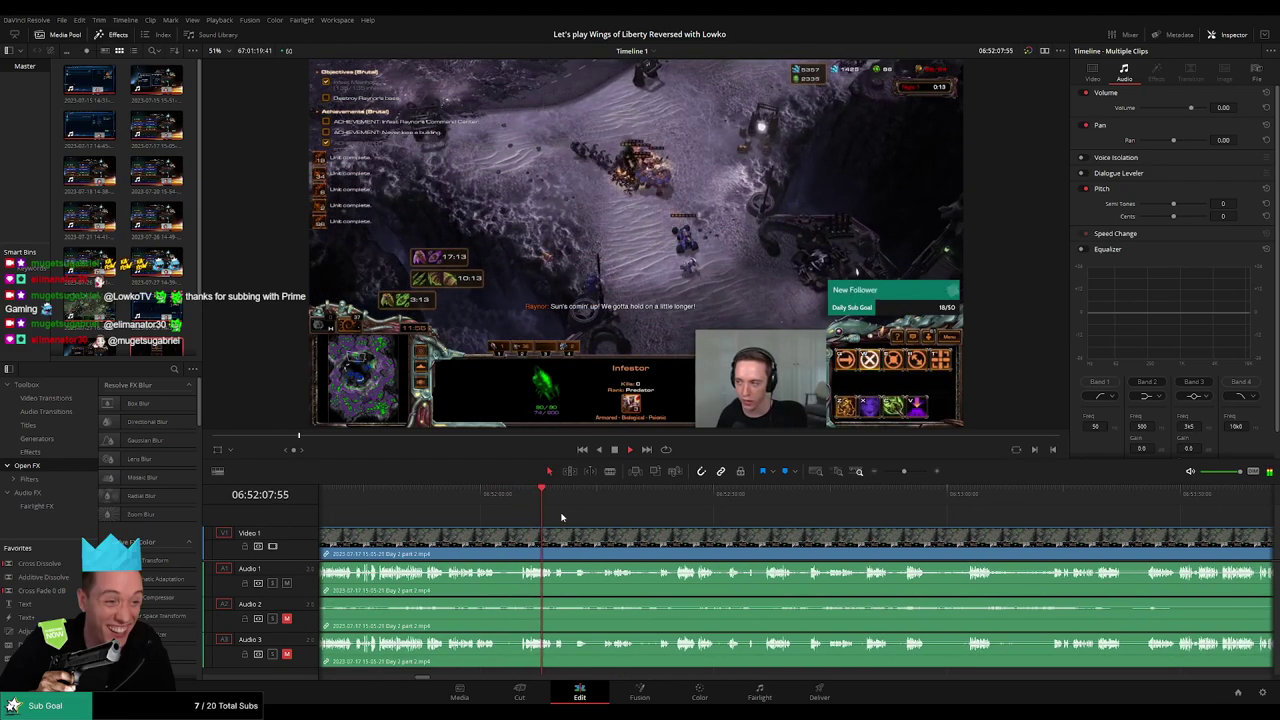
{"action": "scroll", "coordinate": [565, 517], "scroll_direction": "up", "scroll_amount": 1}
{"action": "scroll", "coordinate": [600, 515], "scroll_direction": "up", "scroll_amount": 2}
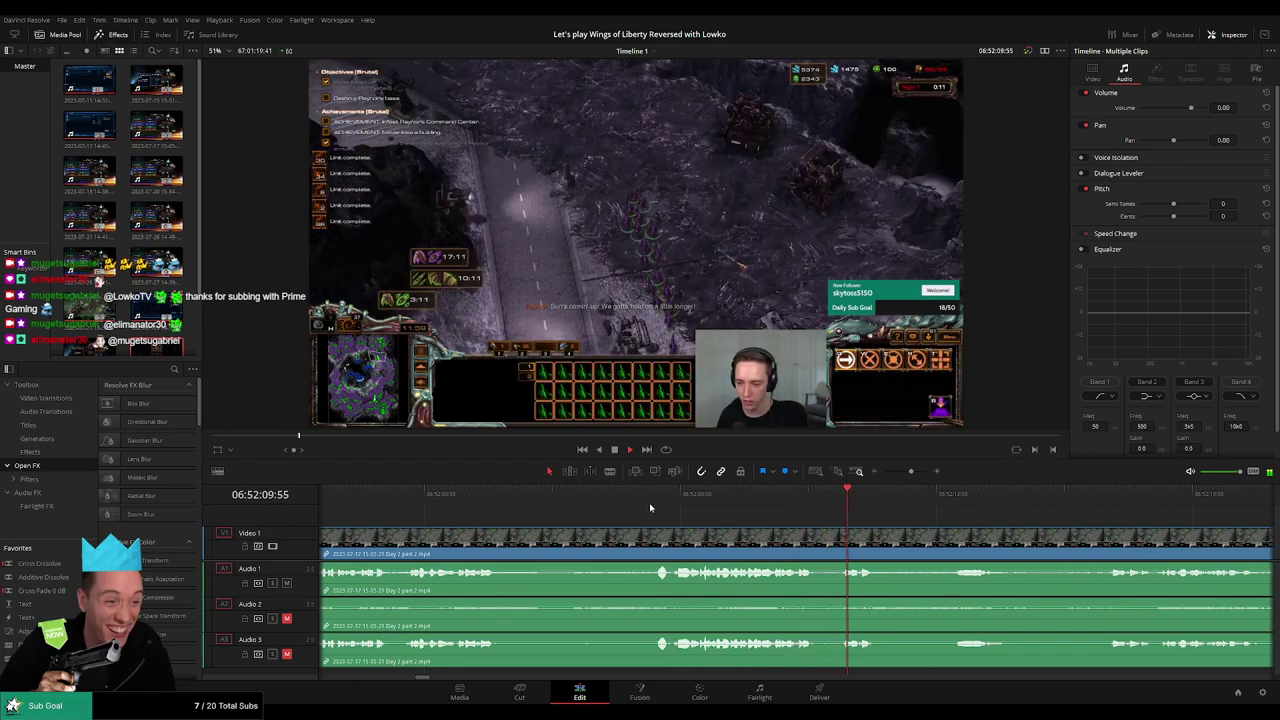
{"action": "left_click", "coordinate": [655, 505]}
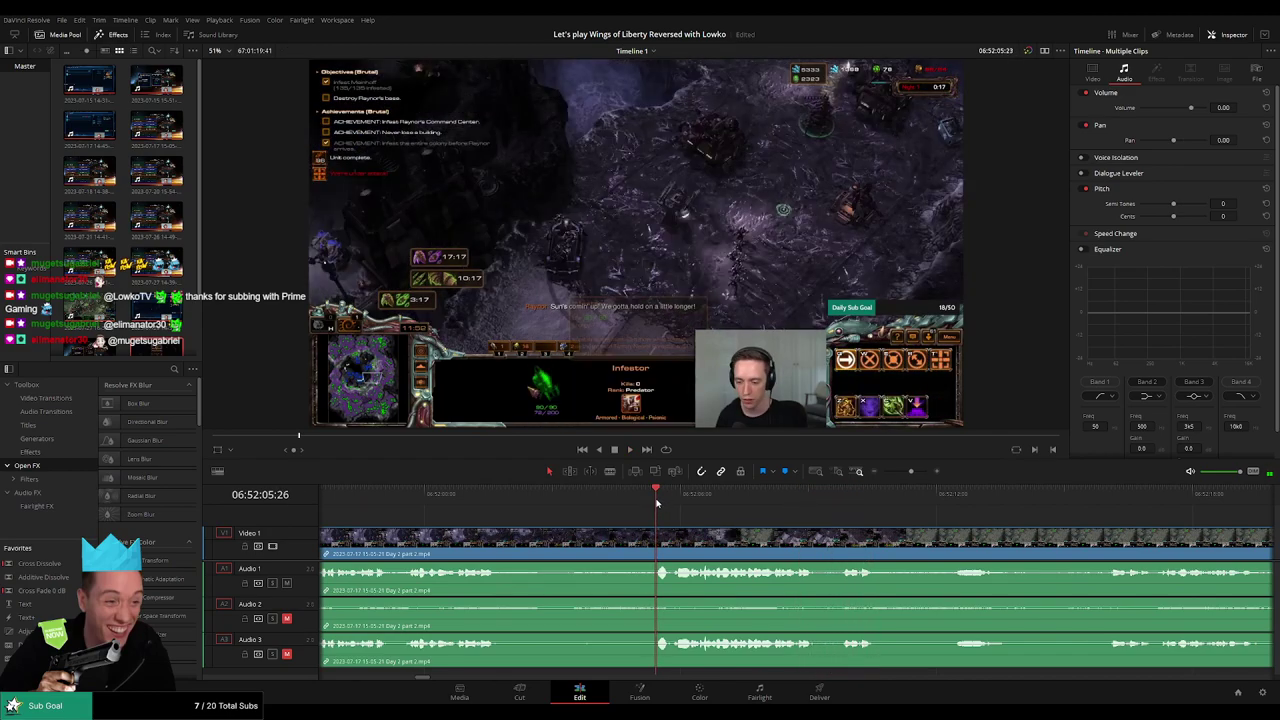
{"action": "left_click_drag", "start_coordinate": [656, 503], "coordinate": [618, 507]}
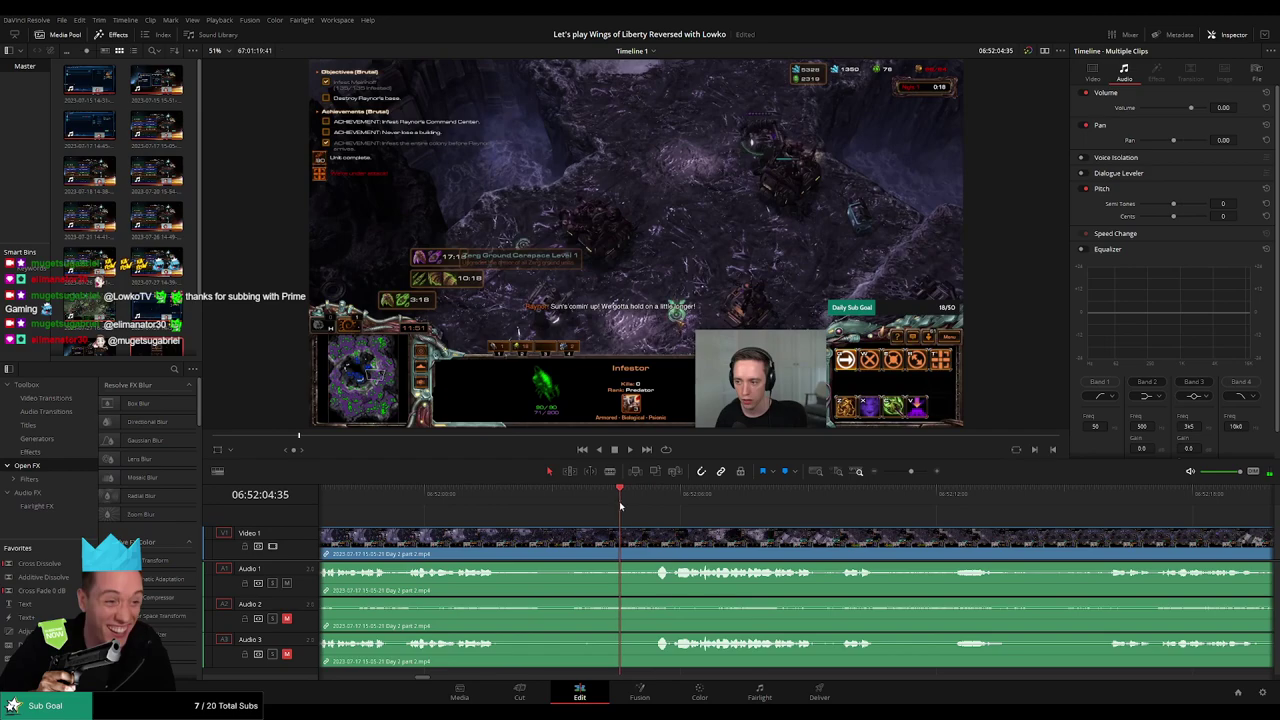
Step: Blade all tracks at 06:52 and drag the fade handles on Audio 1, 2 and 3 around the cut
{"action": "key", "text": "ctrl+b"}
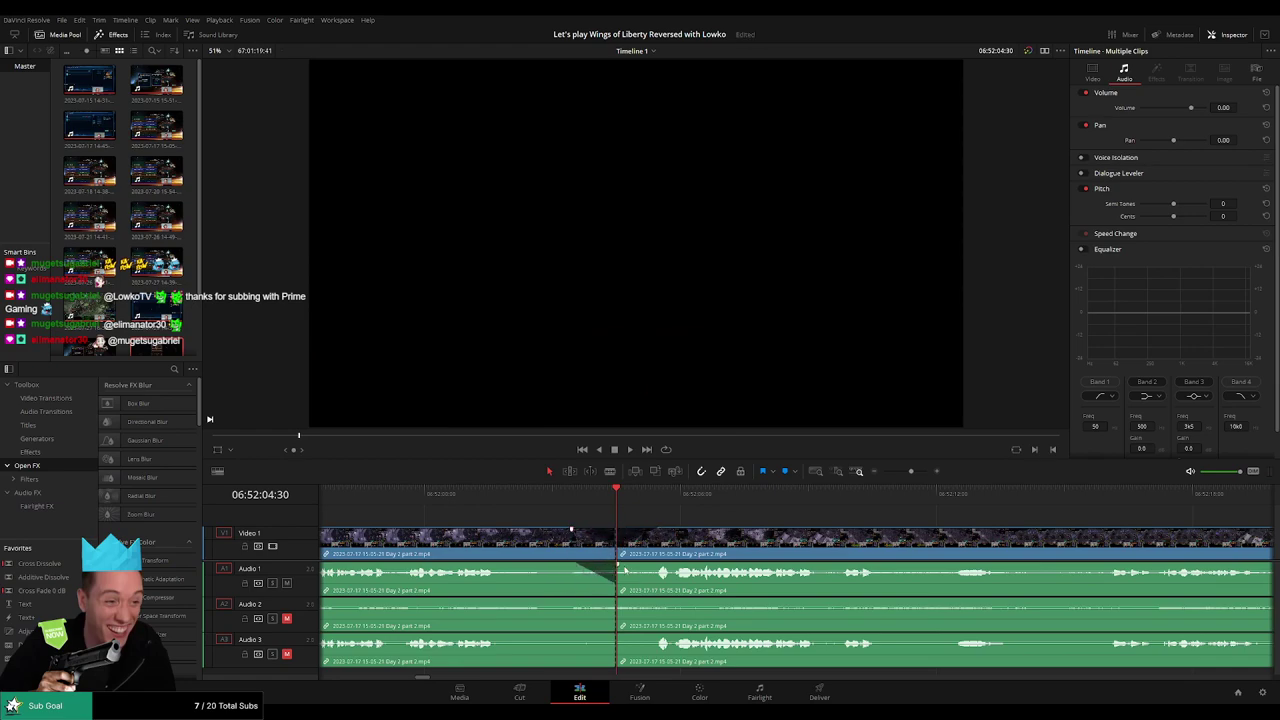
{"action": "left_click_drag", "start_coordinate": [649, 566], "coordinate": [661, 566]}
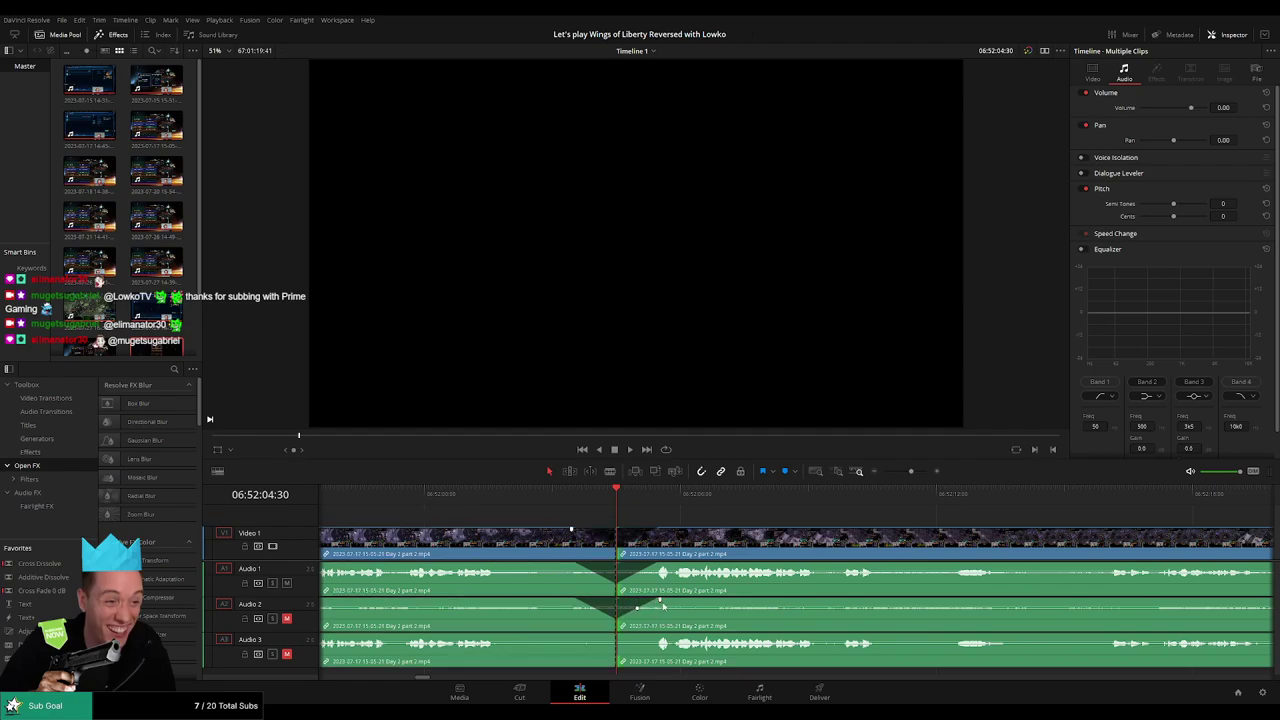
{"action": "scroll", "coordinate": [833, 600], "scroll_direction": "up", "scroll_amount": 2}
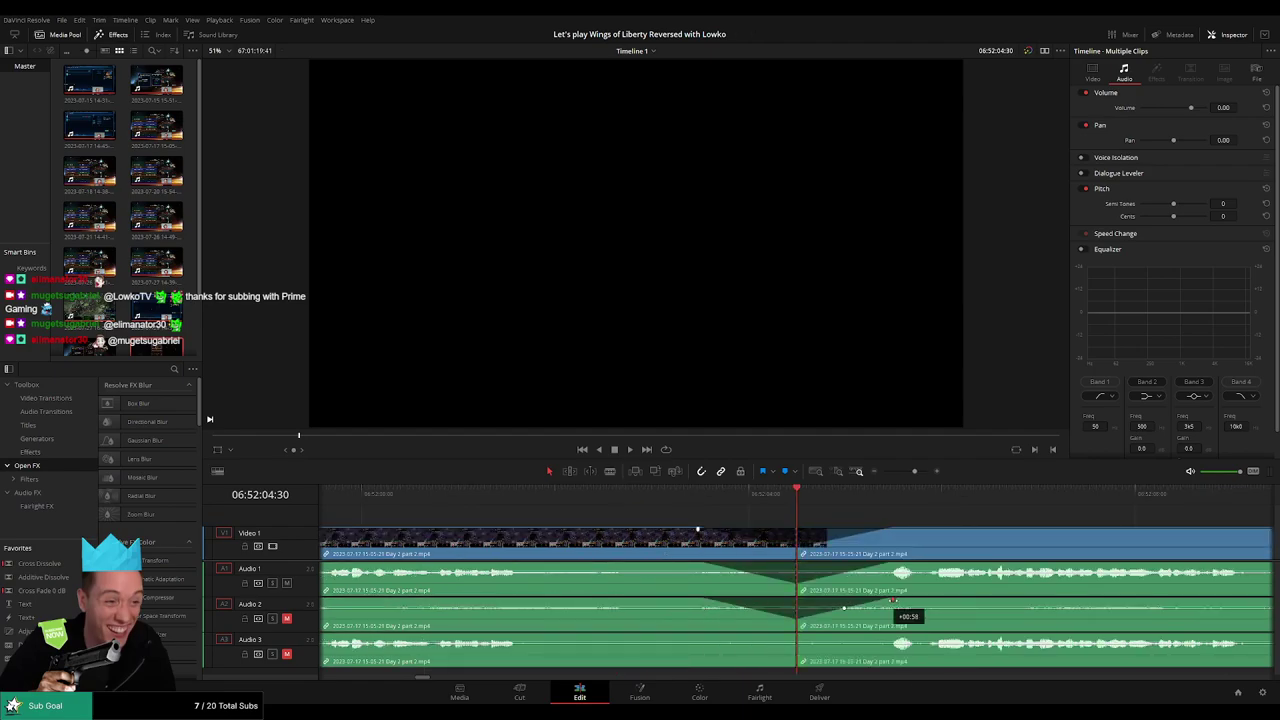
{"action": "left_click_drag", "start_coordinate": [895, 602], "coordinate": [893, 601]}
{"action": "left_click_drag", "start_coordinate": [796, 636], "coordinate": [713, 636]}
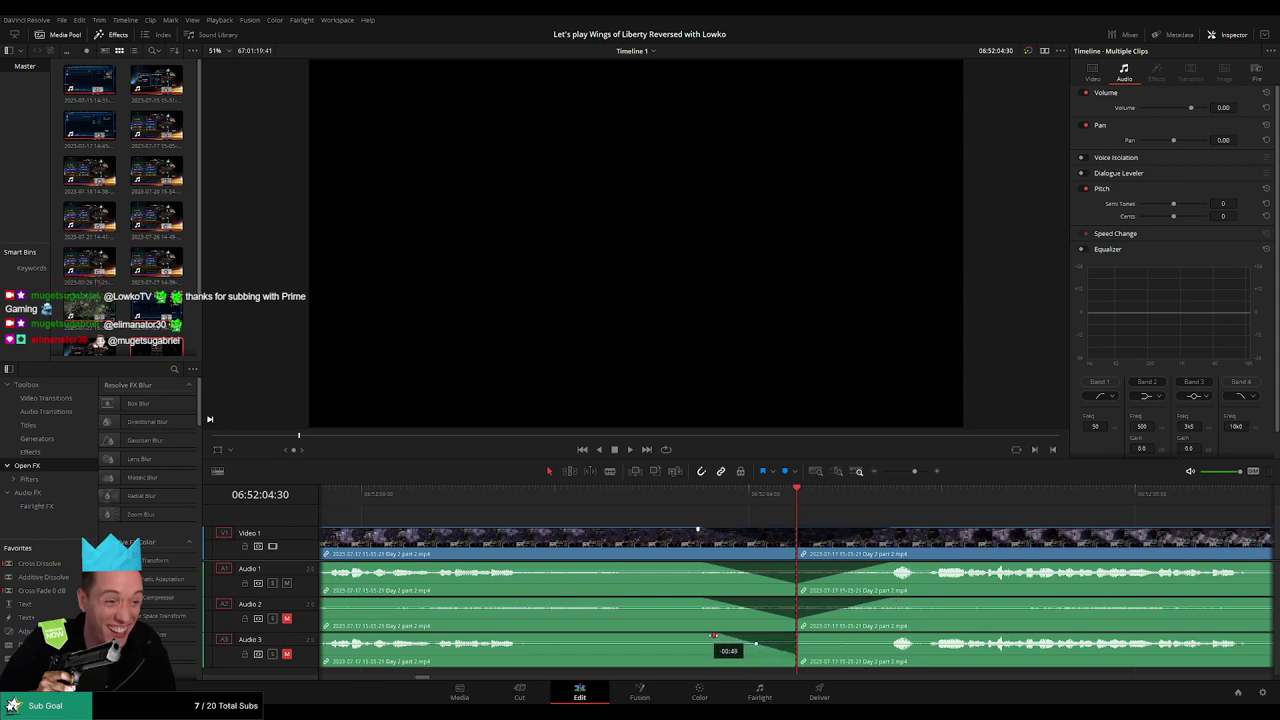
{"action": "left_click_drag", "start_coordinate": [805, 637], "coordinate": [888, 638]}
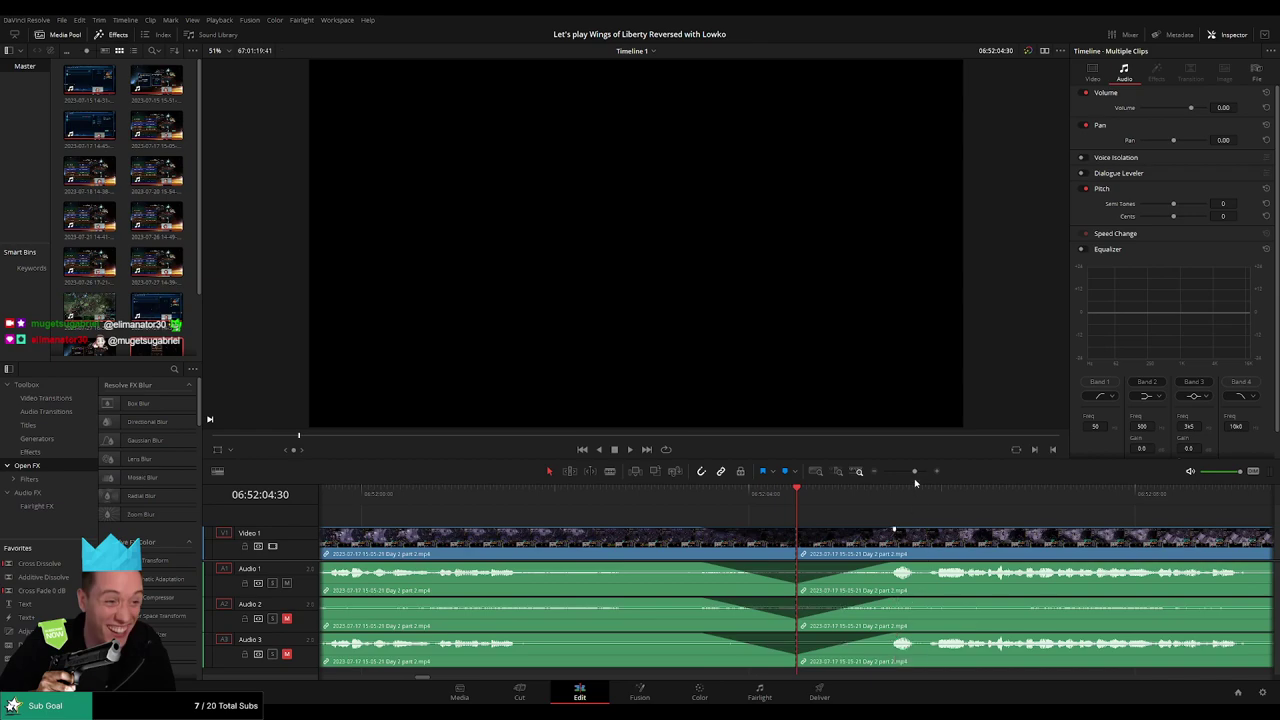
{"action": "scroll", "coordinate": [915, 483], "scroll_direction": "down", "scroll_amount": 3}
{"action": "scroll", "coordinate": [679, 520], "scroll_direction": "right", "scroll_amount": 3}
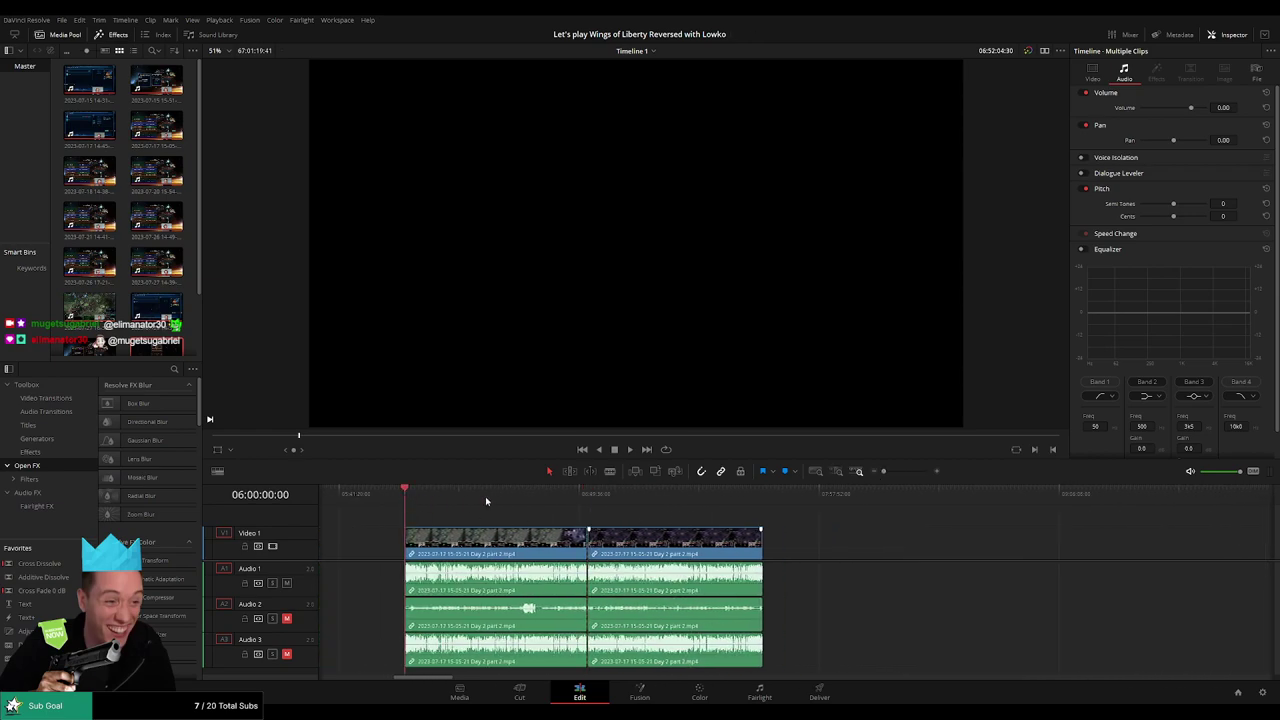
Step: Snap the Day 2 part 2 clips left to the playhead, then scrub to their end near 08:49:53
{"action": "key", "text": "ctrl+z"}
{"action": "key", "text": "ctrl+z"}
{"action": "key", "text": "ctrl+z"}
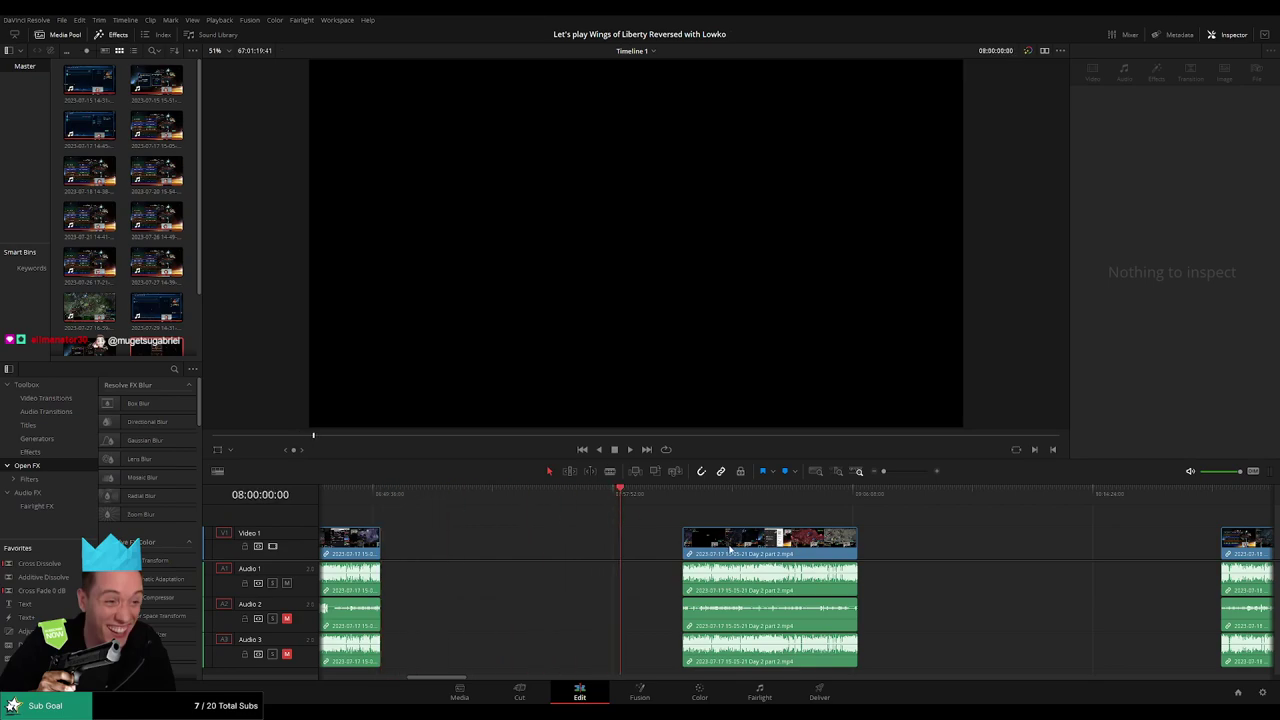
{"action": "left_click_drag", "start_coordinate": [731, 549], "coordinate": [669, 549]}
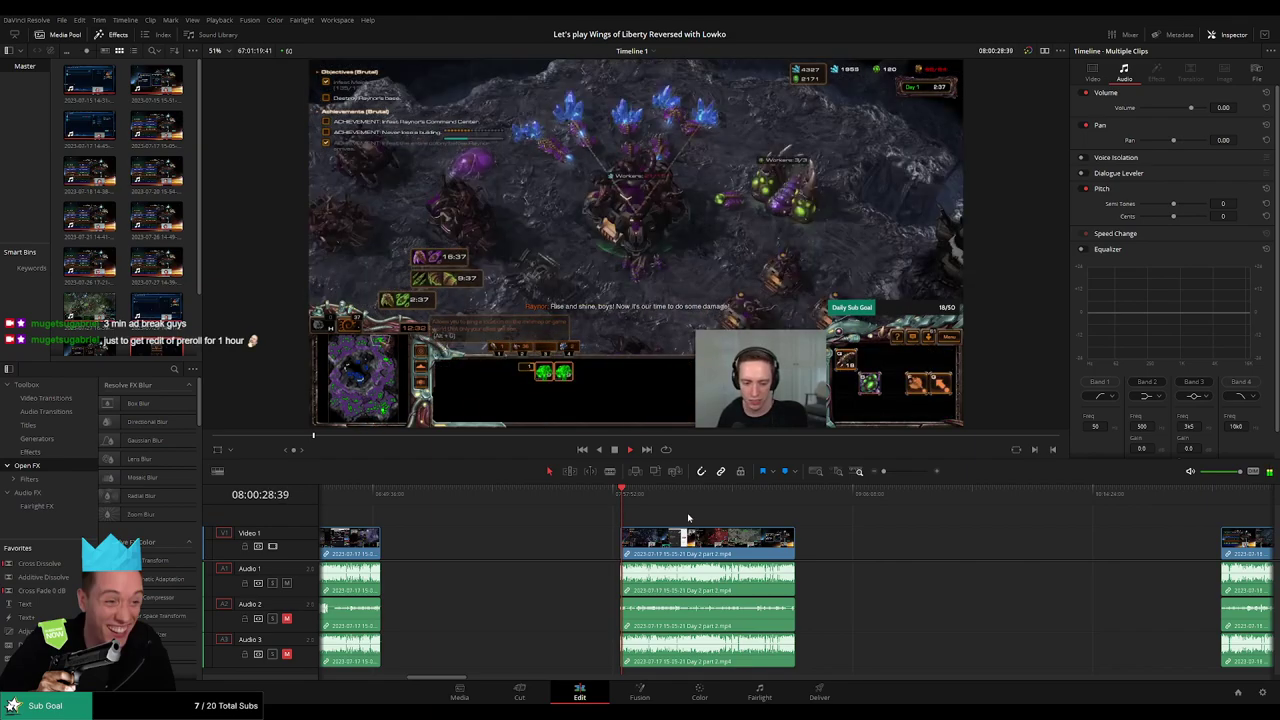
{"action": "scroll", "coordinate": [687, 513], "scroll_direction": "right", "scroll_amount": 3}
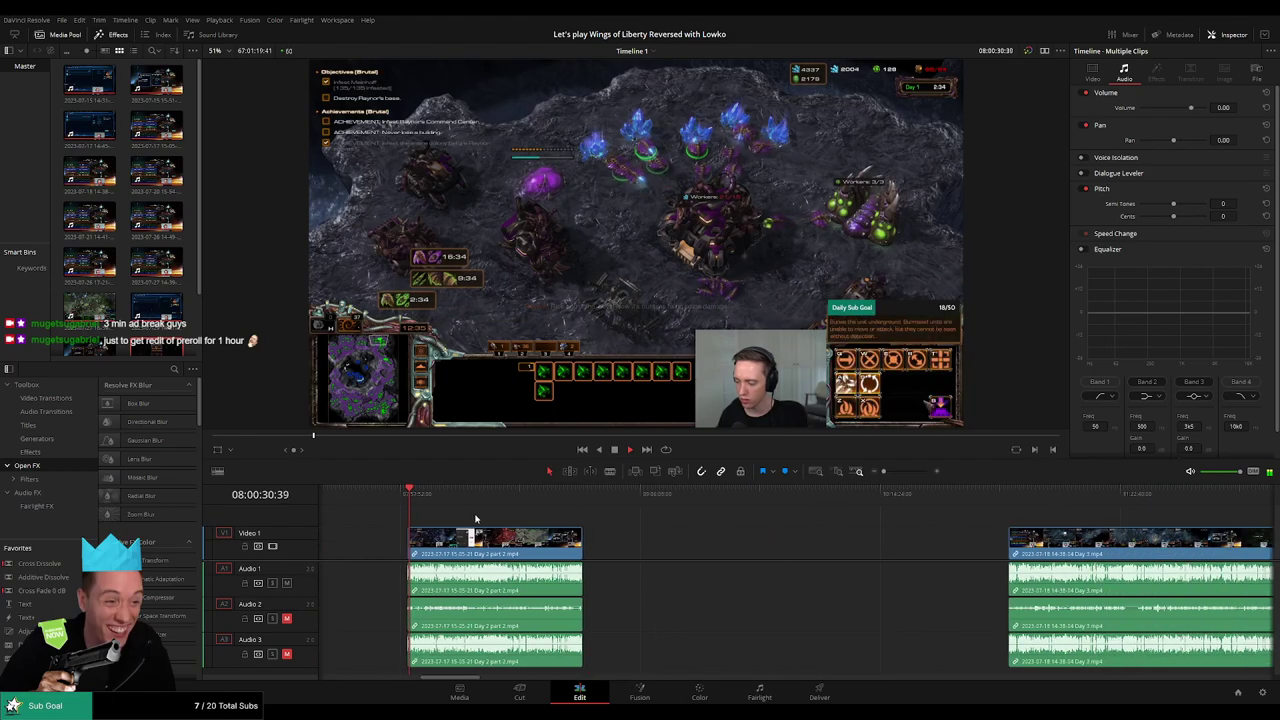
{"action": "left_click_drag", "start_coordinate": [414, 501], "coordinate": [492, 508]}
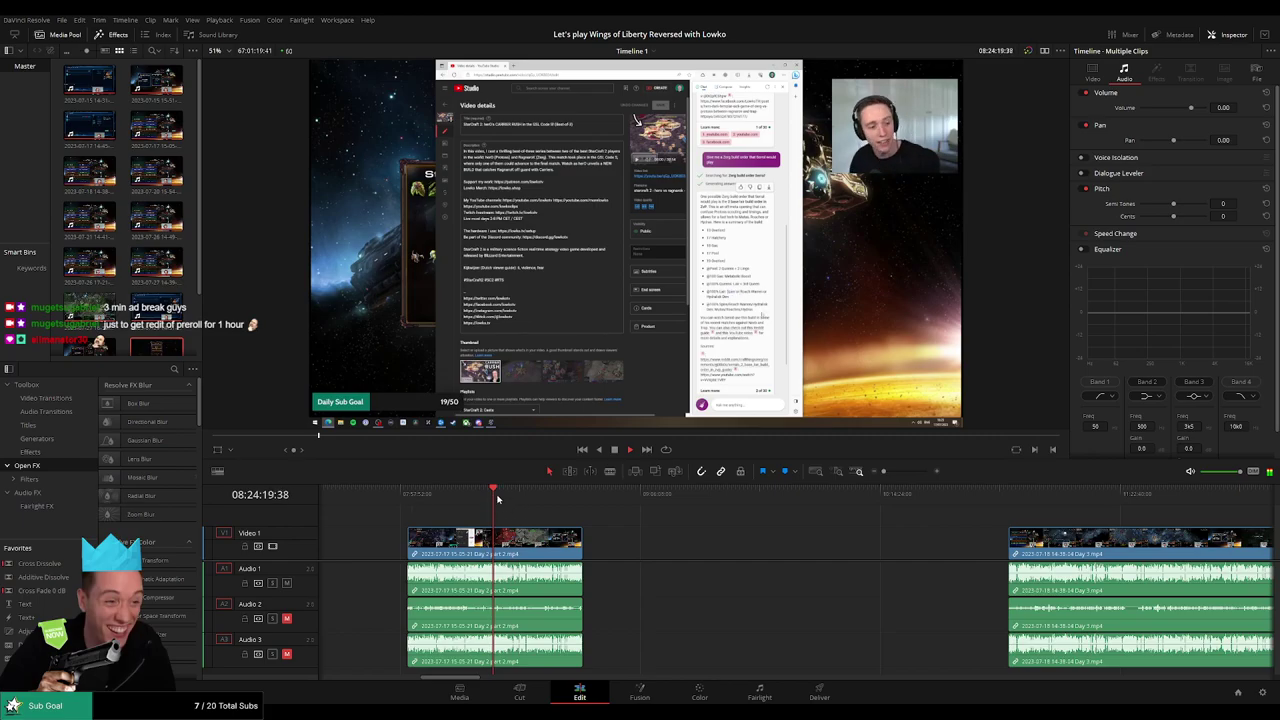
{"action": "left_click_drag", "start_coordinate": [494, 498], "coordinate": [536, 508]}
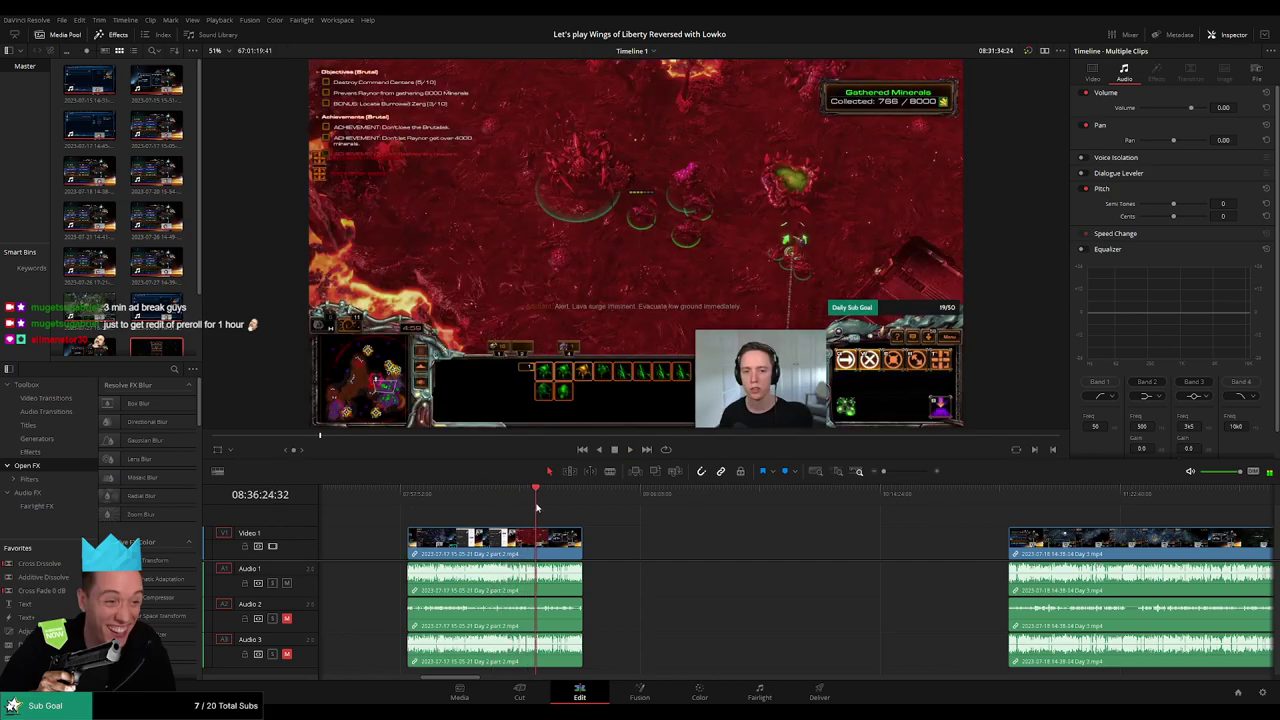
{"action": "key", "text": "space"}
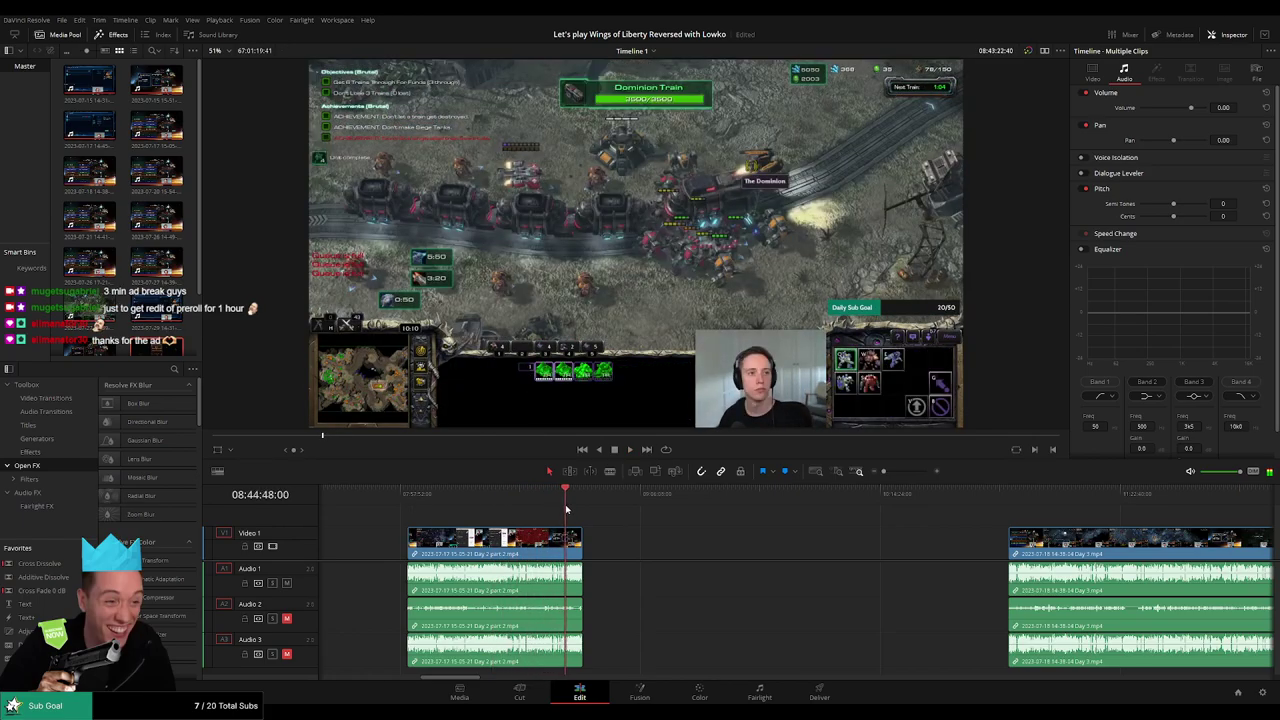
{"action": "scroll", "coordinate": [650, 528], "scroll_direction": "left", "scroll_amount": 3}
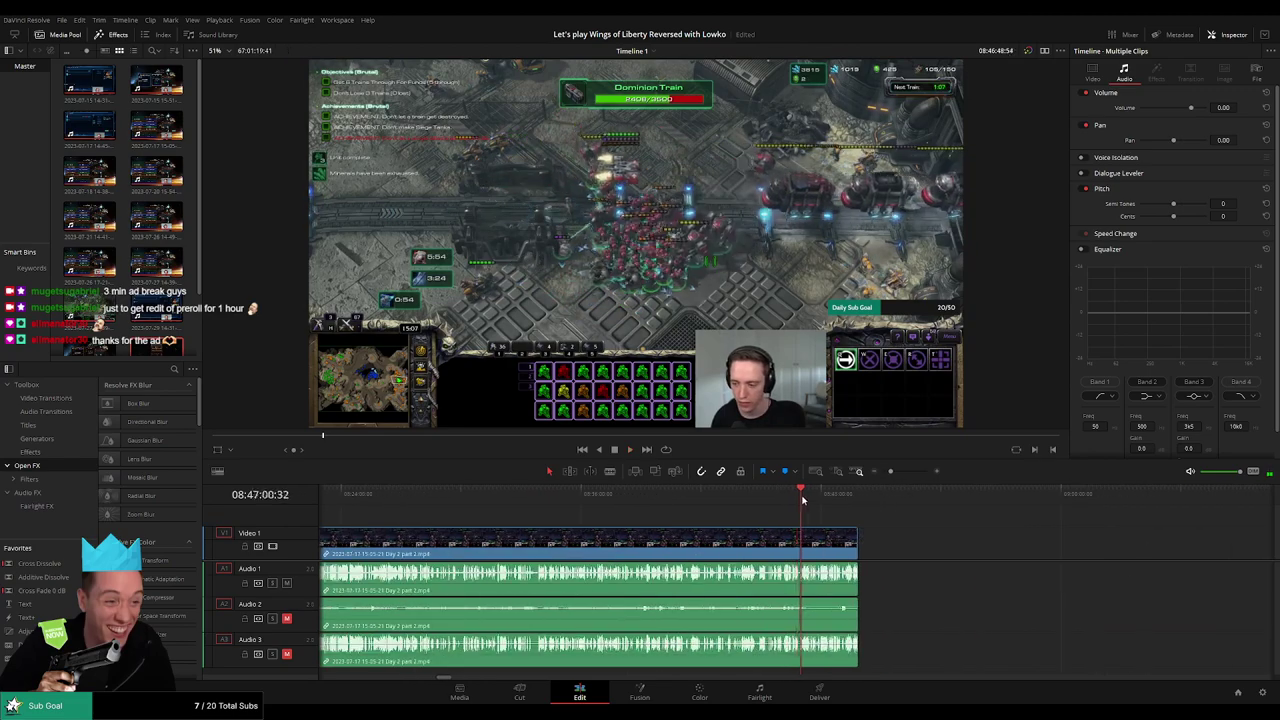
{"action": "left_click", "coordinate": [835, 497]}
{"action": "left_click", "coordinate": [855, 505]}
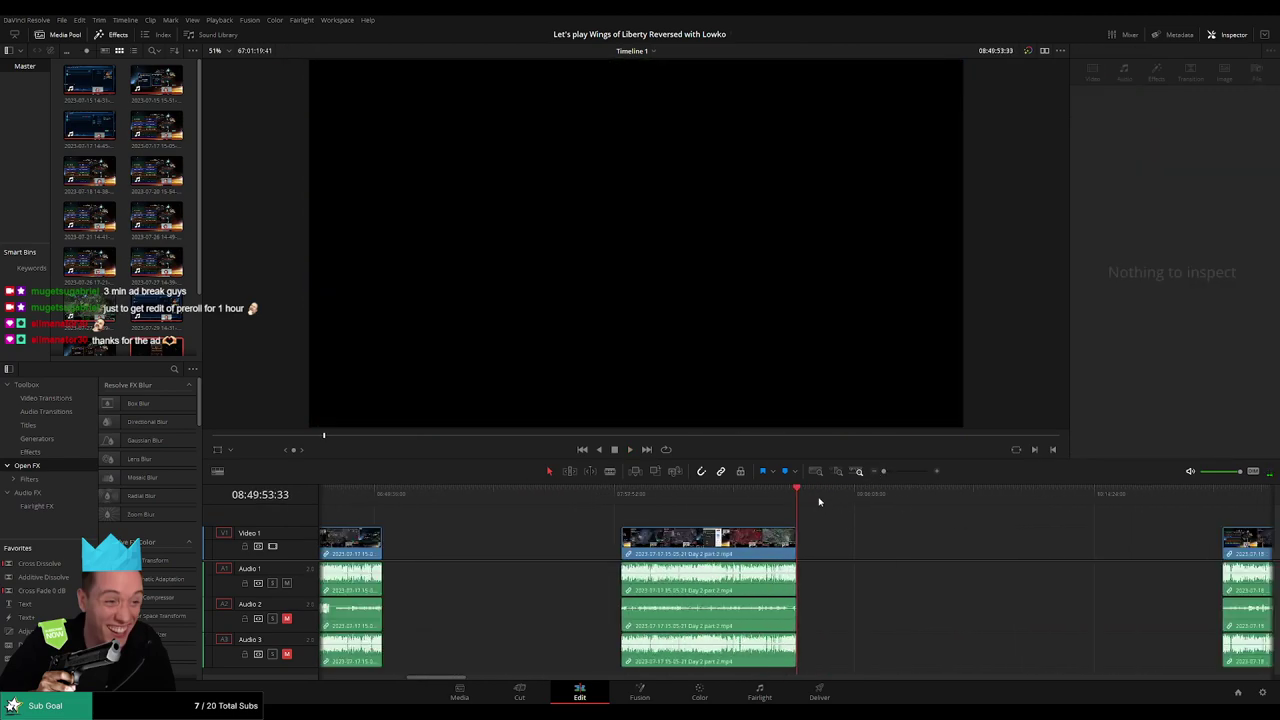
Step: Snap Day 3 to Day 2 part 2's end near 08:49:53 and add a Ctrl+T cross-dissolve there
{"action": "scroll", "coordinate": [904, 544], "scroll_direction": "right", "scroll_amount": 5}
{"action": "mouse_move", "coordinate": [1030, 540]}
{"action": "left_mouse_down"}
{"action": "mouse_move", "coordinate": [656, 540]}
{"action": "mouse_move", "coordinate": [622, 509]}
{"action": "left_mouse_up"}
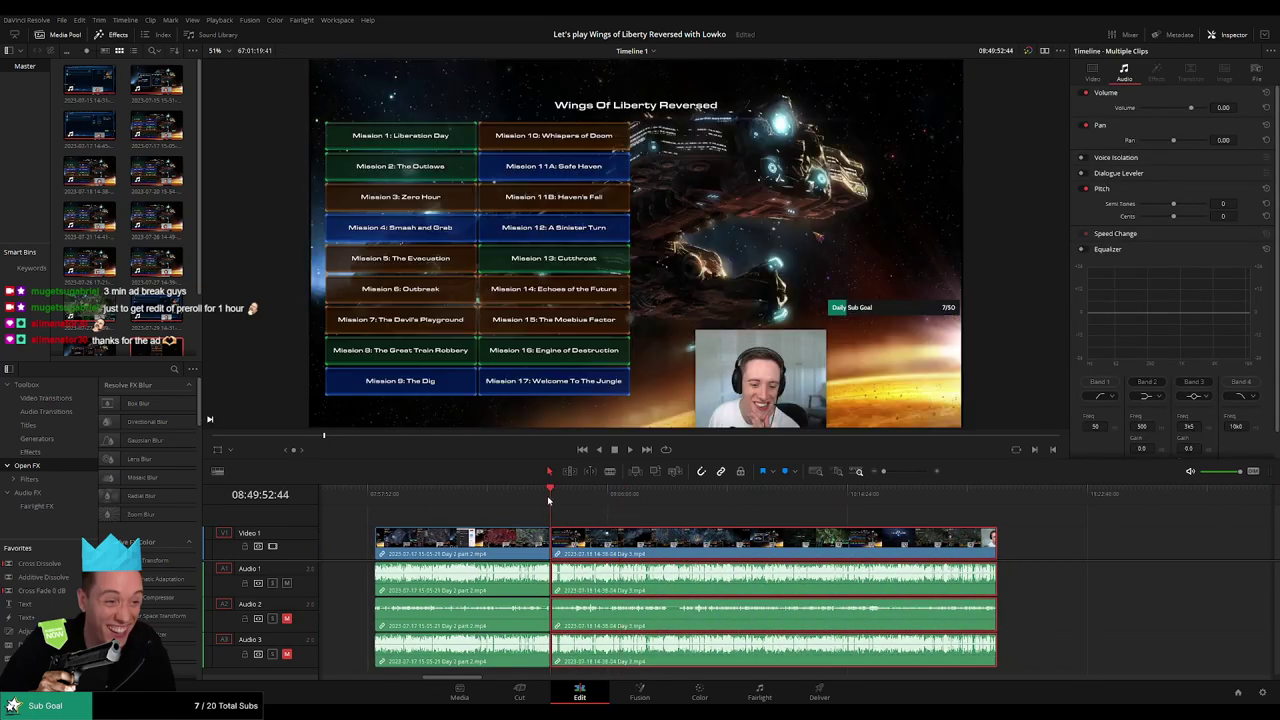
{"action": "left_click", "coordinate": [617, 510]}
{"action": "left_click_drag", "start_coordinate": [884, 472], "coordinate": [911, 472]}
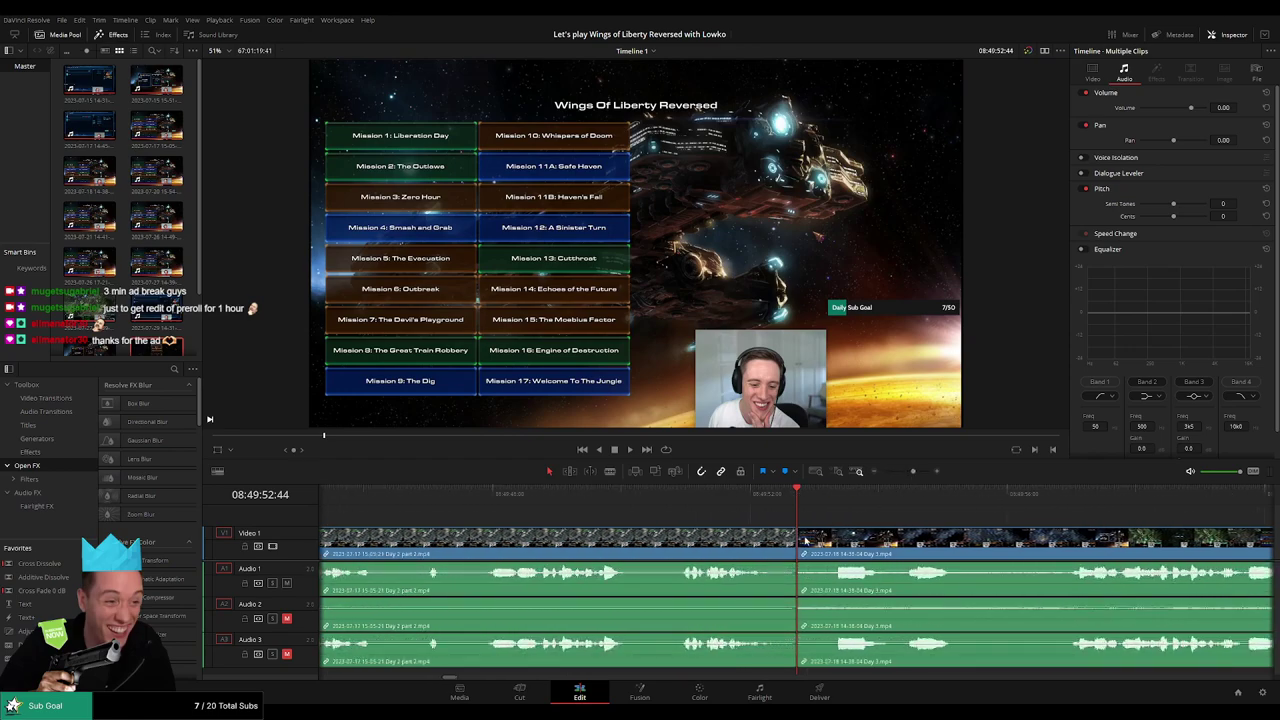
{"action": "key", "text": "ctrl+t"}
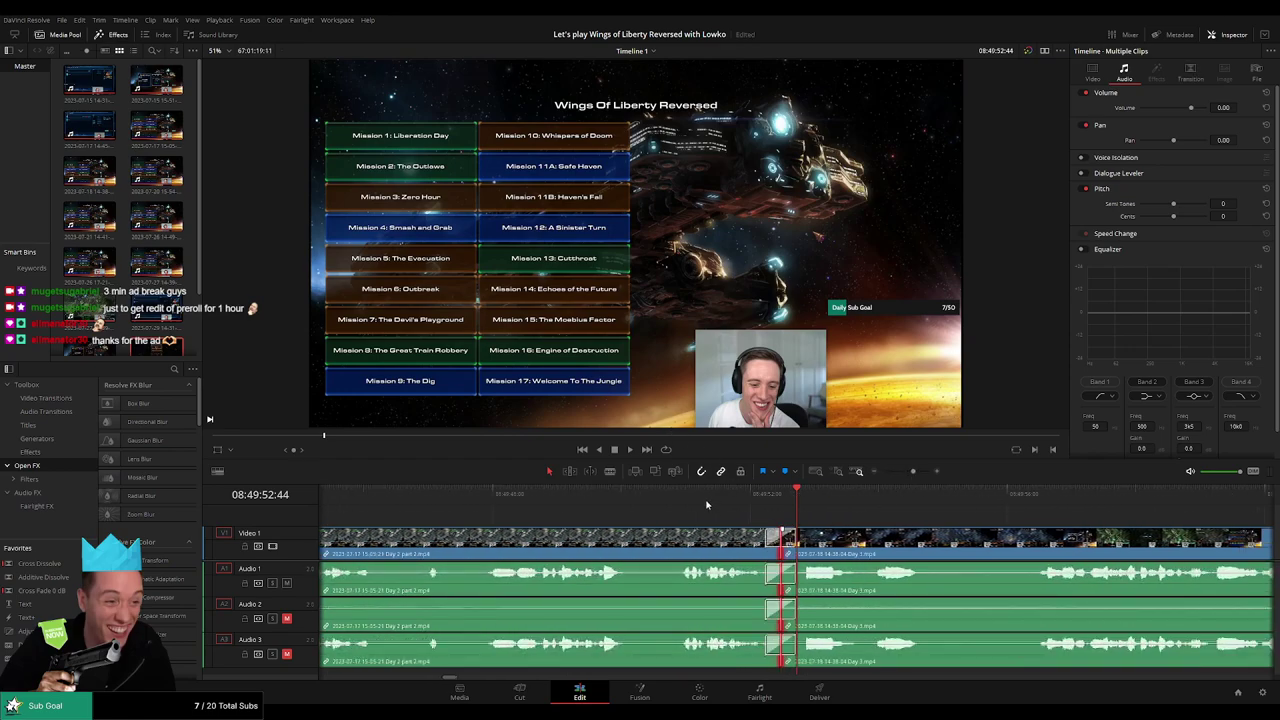
{"action": "key", "text": "/"}
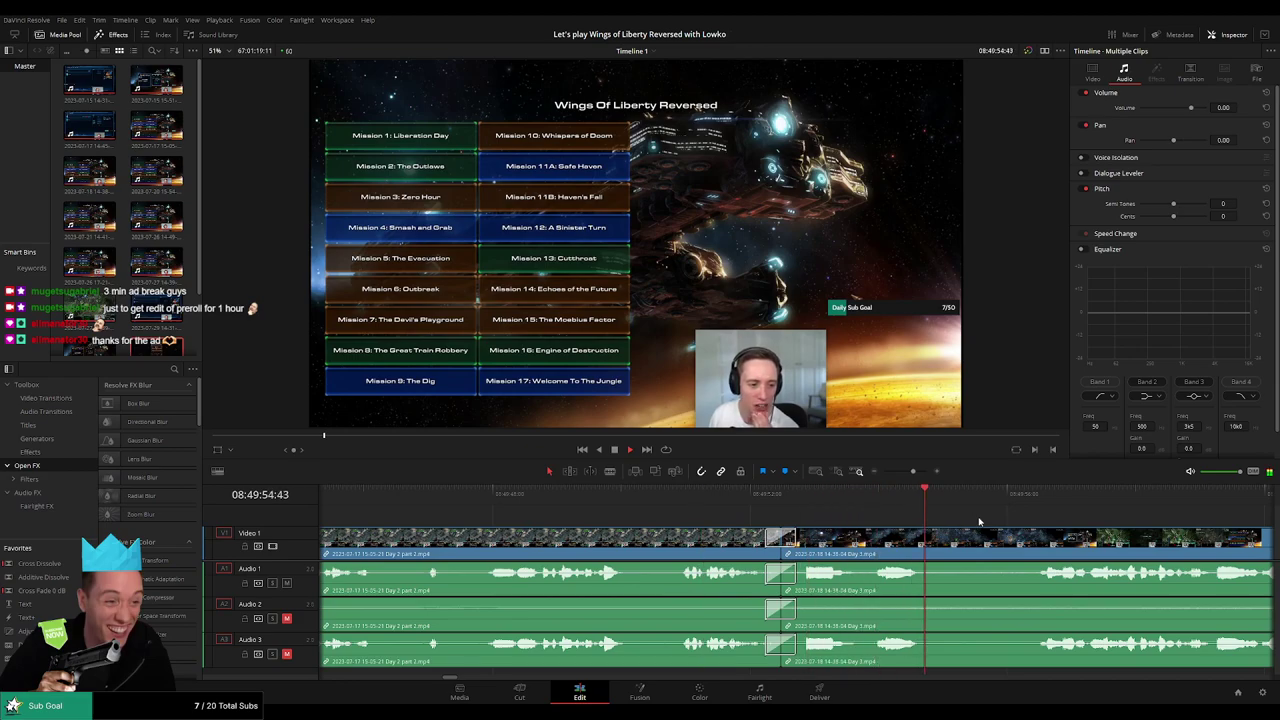
{"action": "key", "text": "ctrl+minus"}
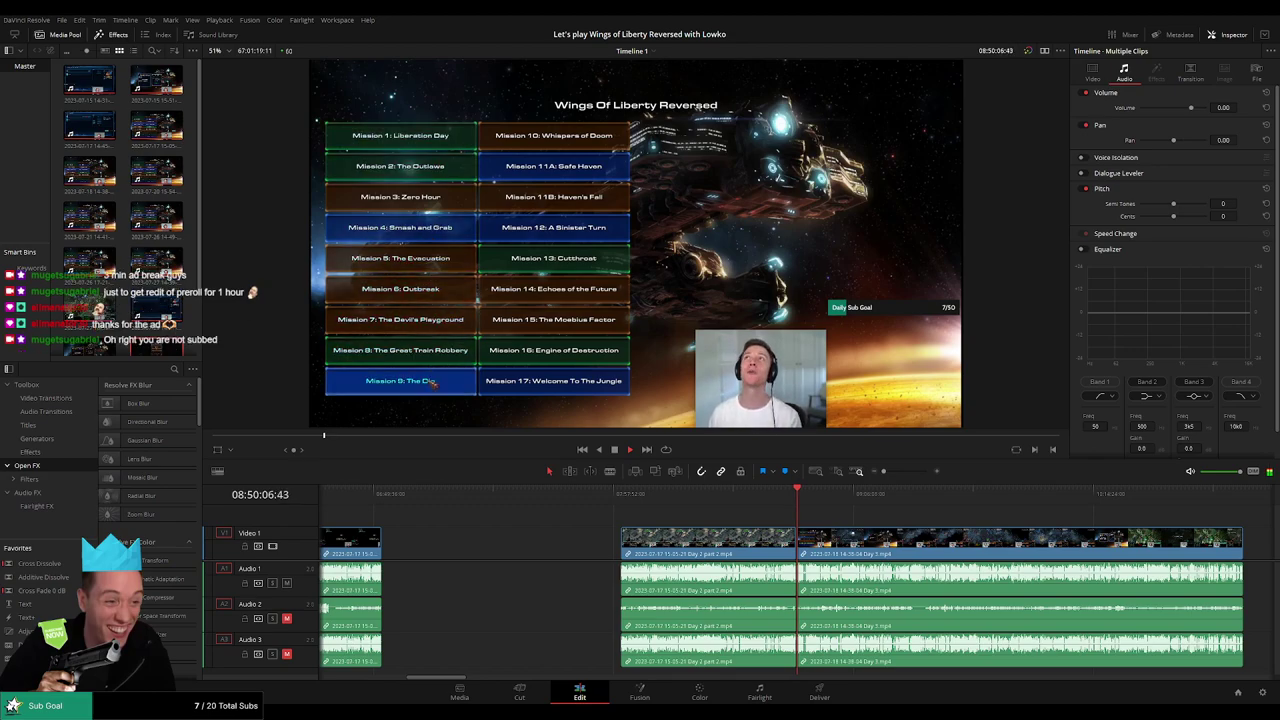
{"action": "scroll", "coordinate": [816, 519], "scroll_direction": "right", "scroll_amount": 5}
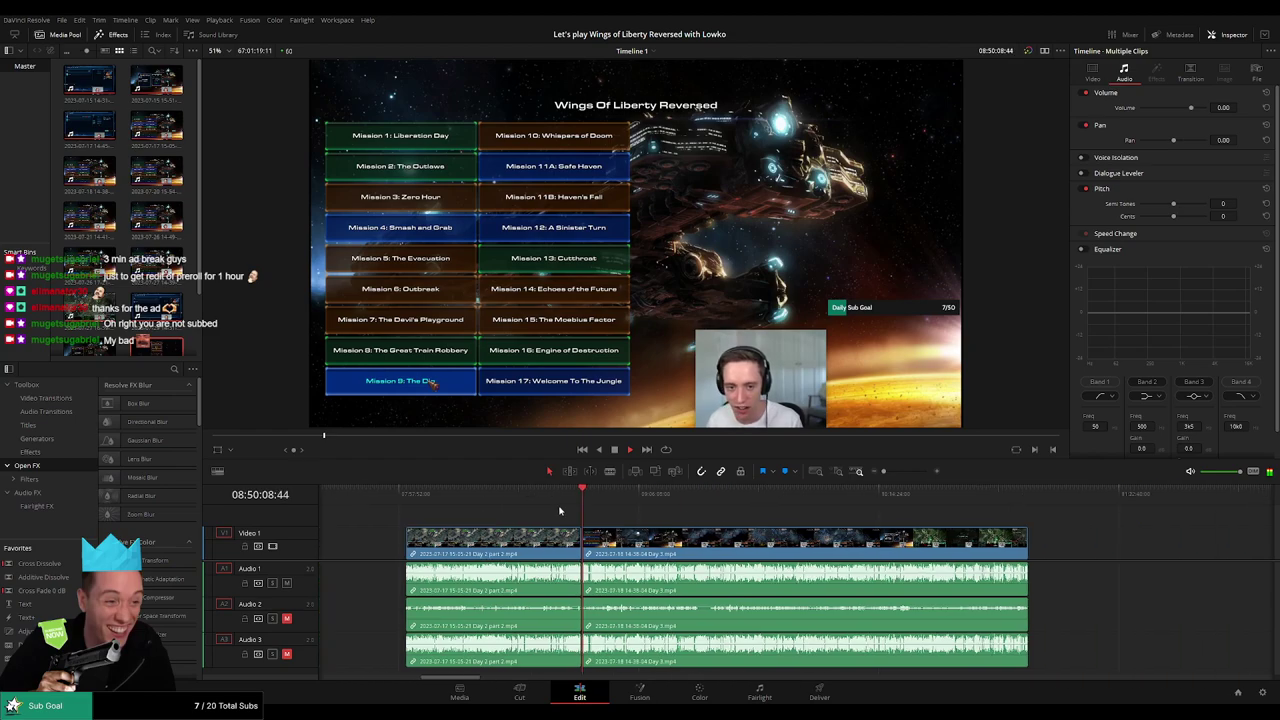
{"action": "scroll", "coordinate": [650, 520], "scroll_direction": "right", "scroll_amount": 5}
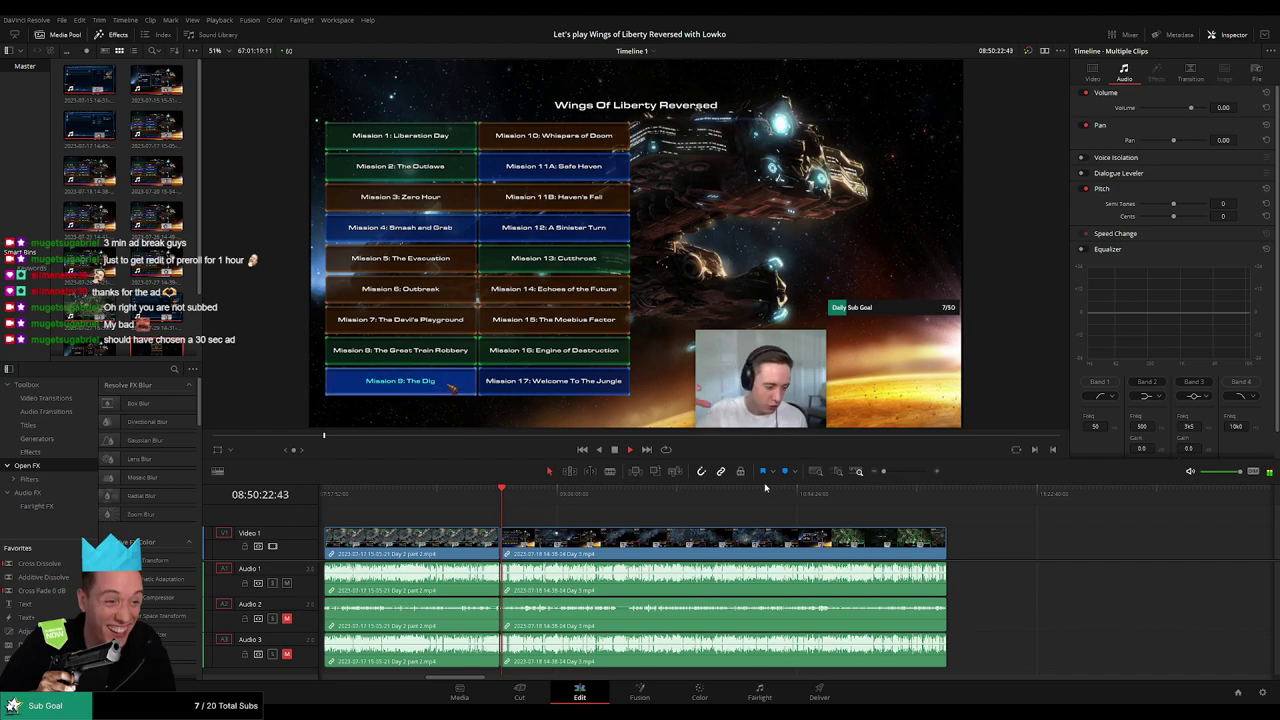
{"action": "left_click_drag", "start_coordinate": [884, 471], "coordinate": [899, 472]}
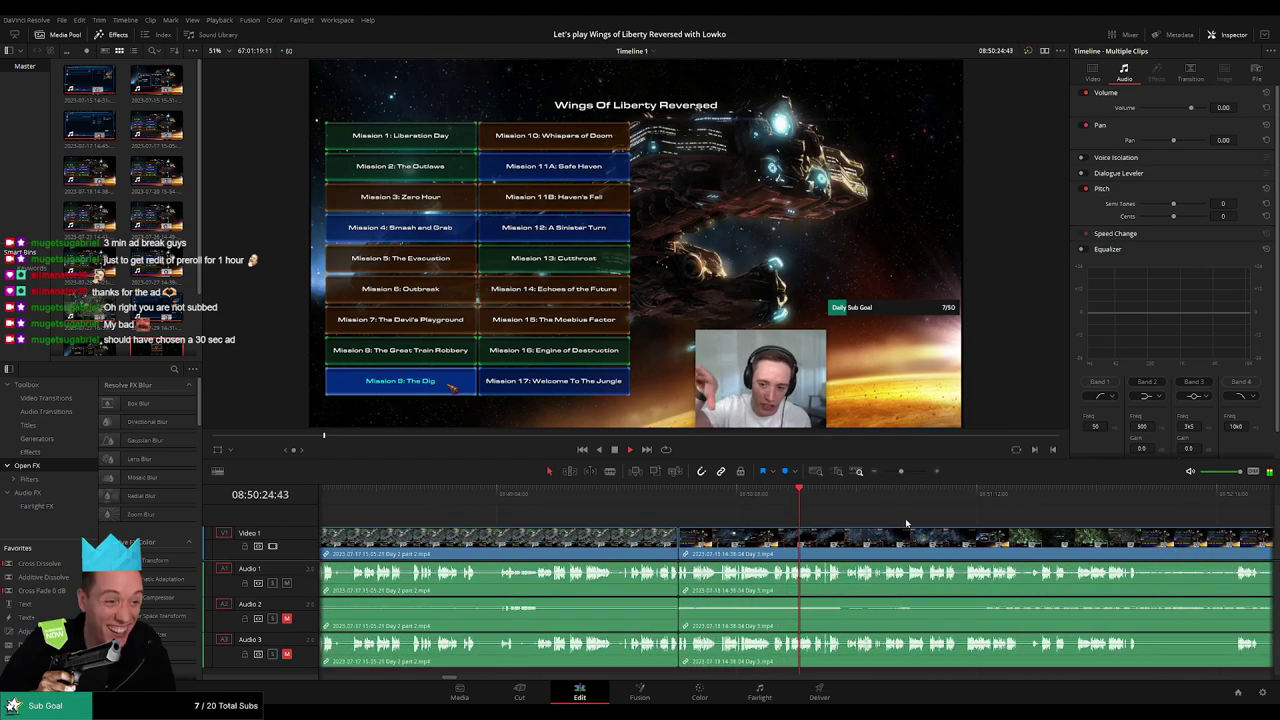
{"action": "scroll", "coordinate": [850, 530], "scroll_direction": "right", "scroll_amount": 3}
{"action": "left_click", "coordinate": [743, 537]}
{"action": "scroll", "coordinate": [830, 537], "scroll_direction": "right", "scroll_amount": 3}
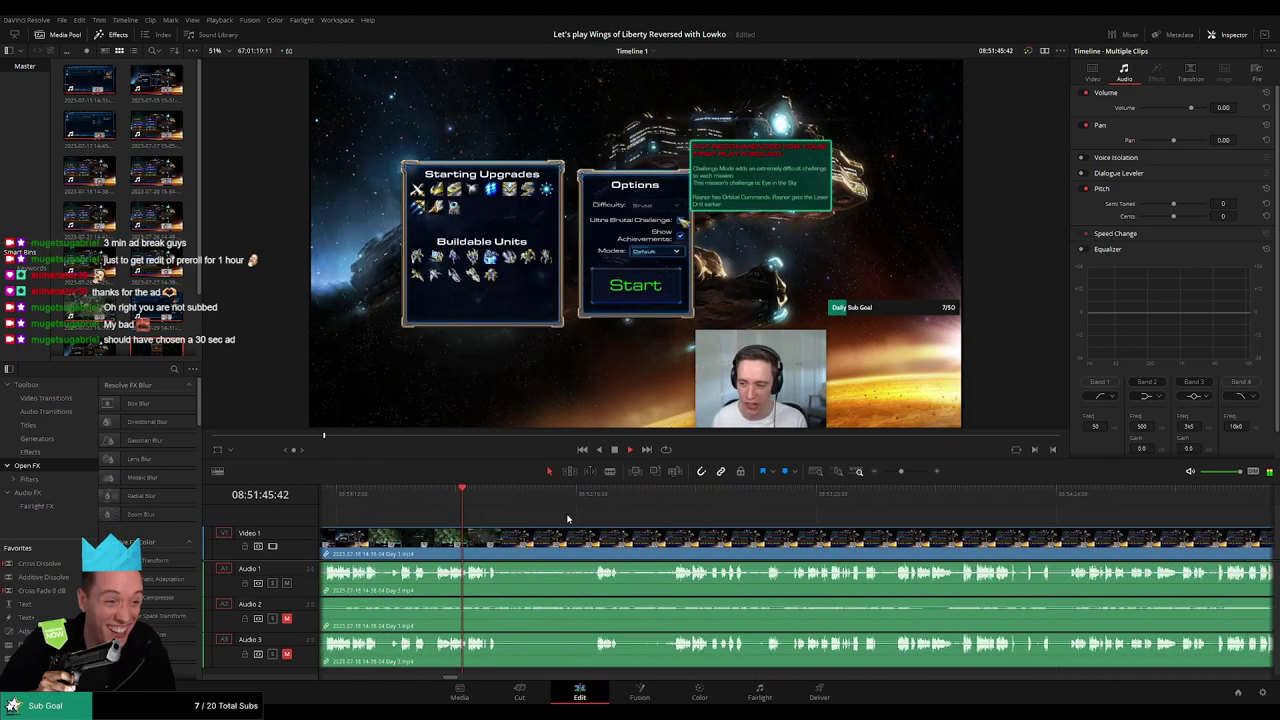
{"action": "left_click", "coordinate": [594, 495]}
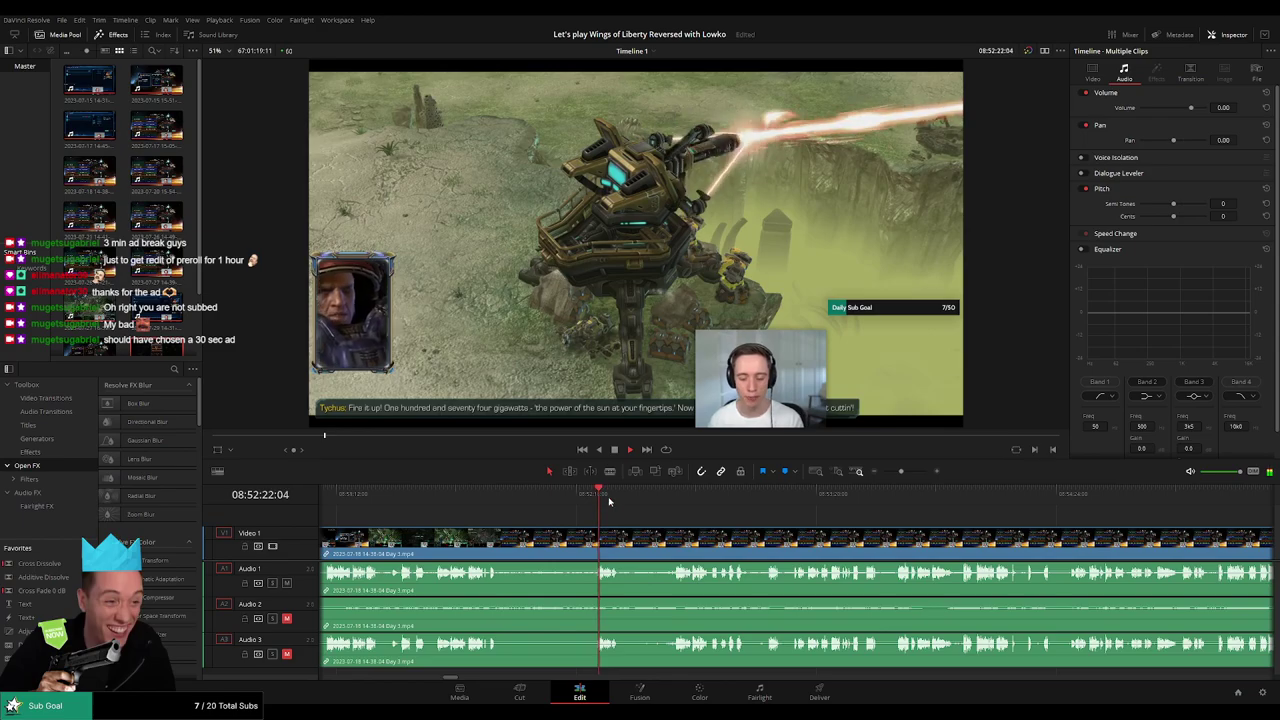
{"action": "left_click", "coordinate": [660, 505]}
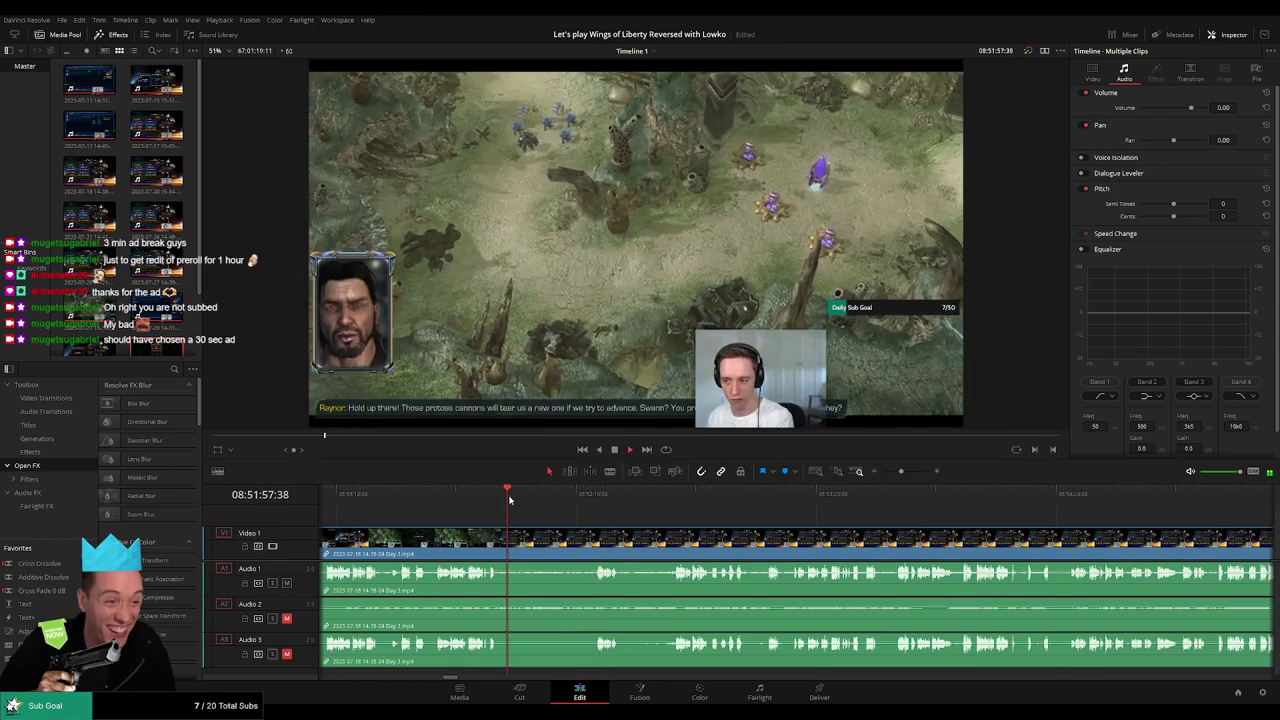
{"action": "left_click", "coordinate": [706, 500]}
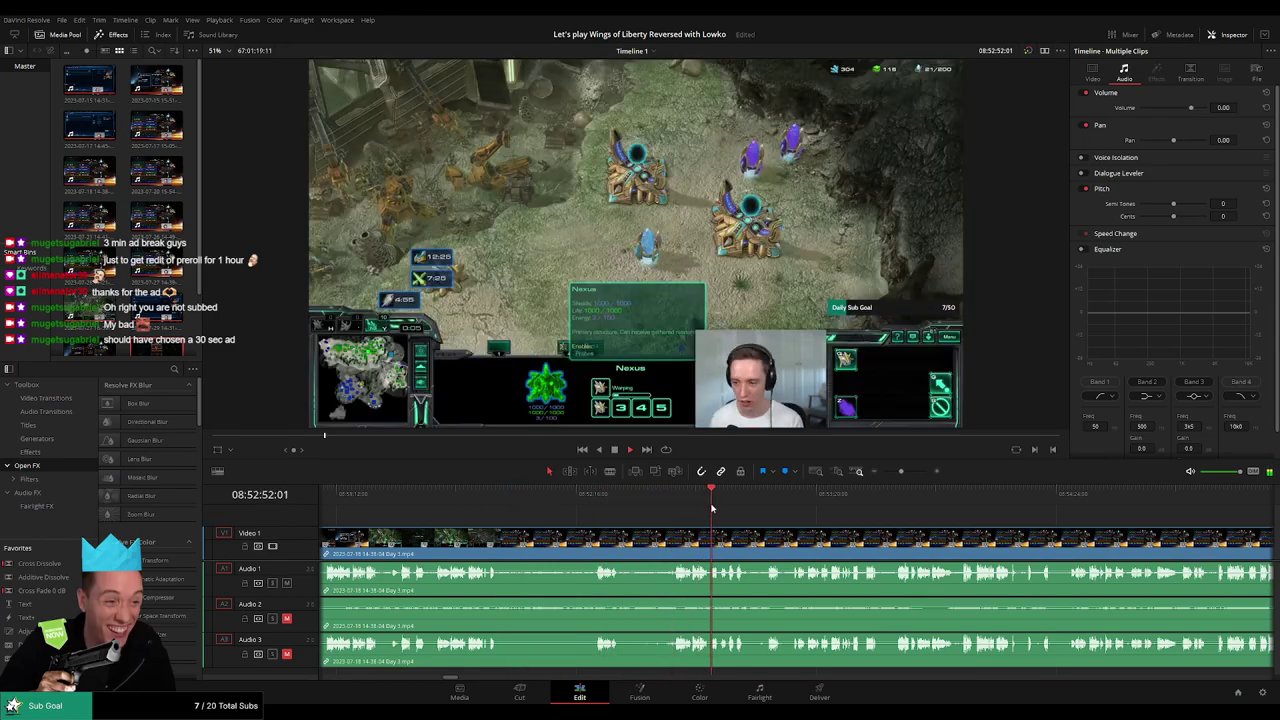
{"action": "left_click", "coordinate": [750, 528]}
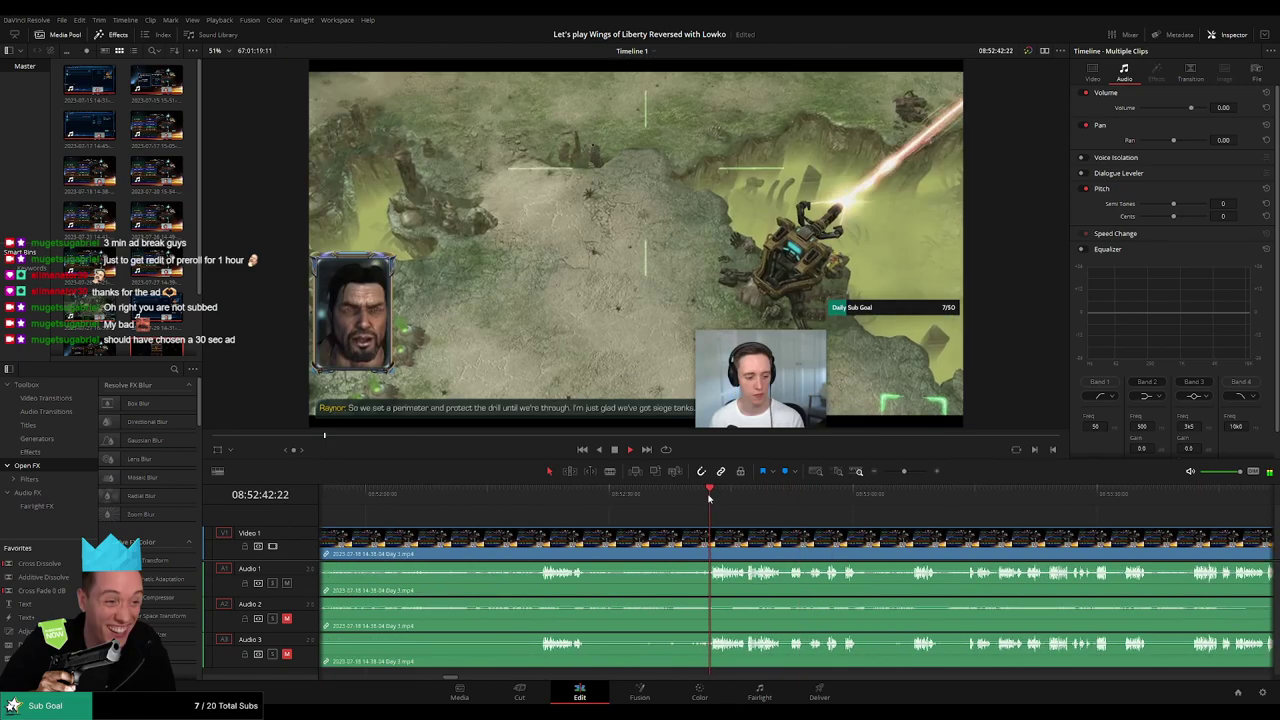
{"action": "scroll", "coordinate": [600, 515], "scroll_direction": "right", "scroll_amount": 3}
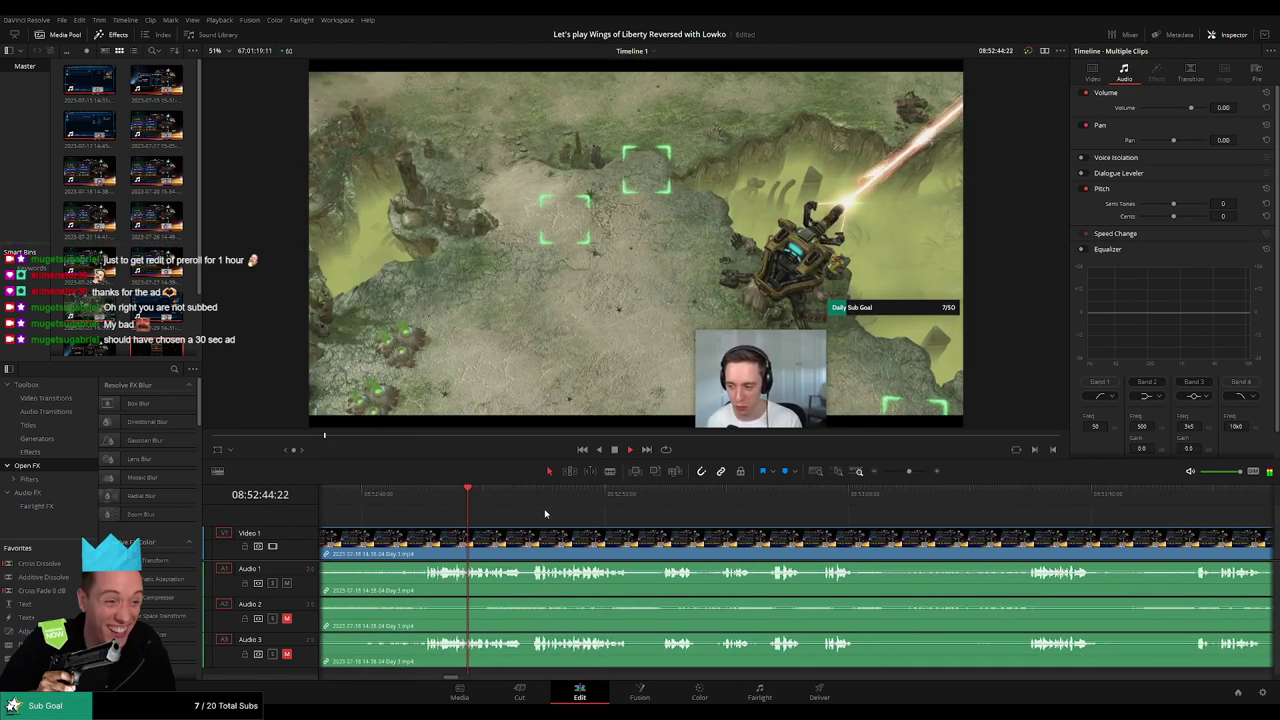
{"action": "left_click", "coordinate": [535, 501]}
{"action": "left_click", "coordinate": [658, 503]}
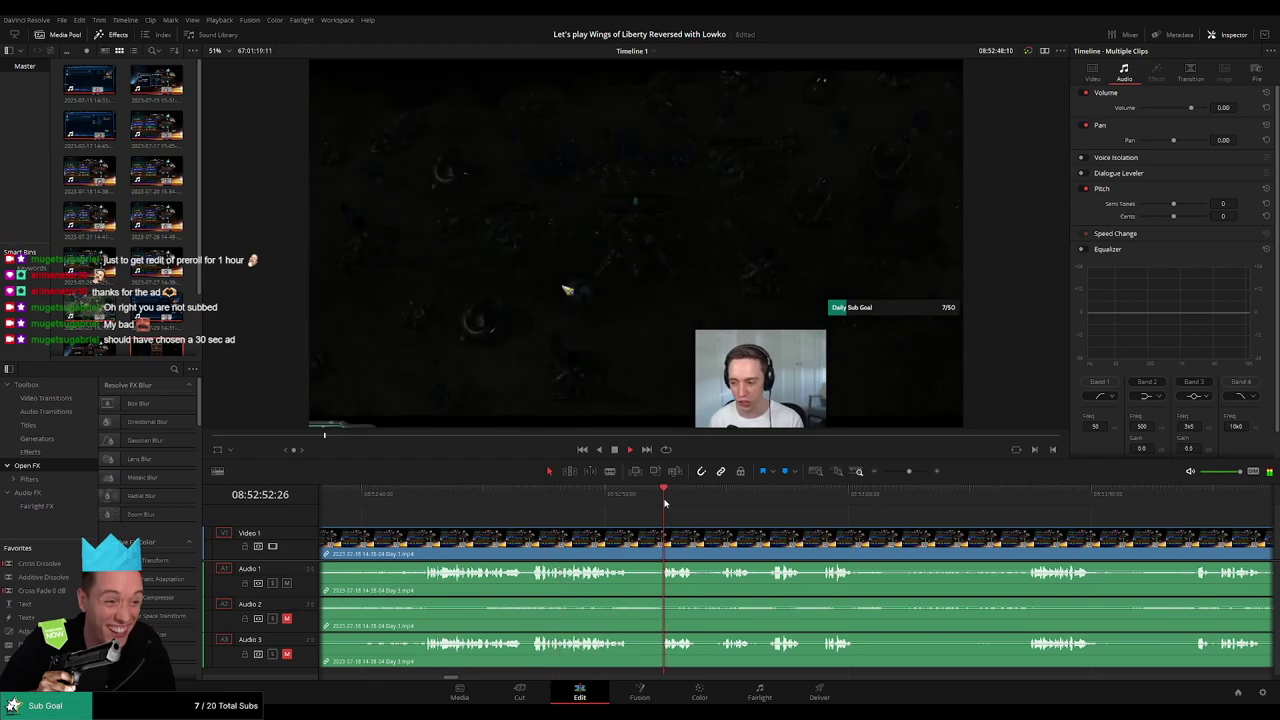
{"action": "left_click", "coordinate": [616, 503]}
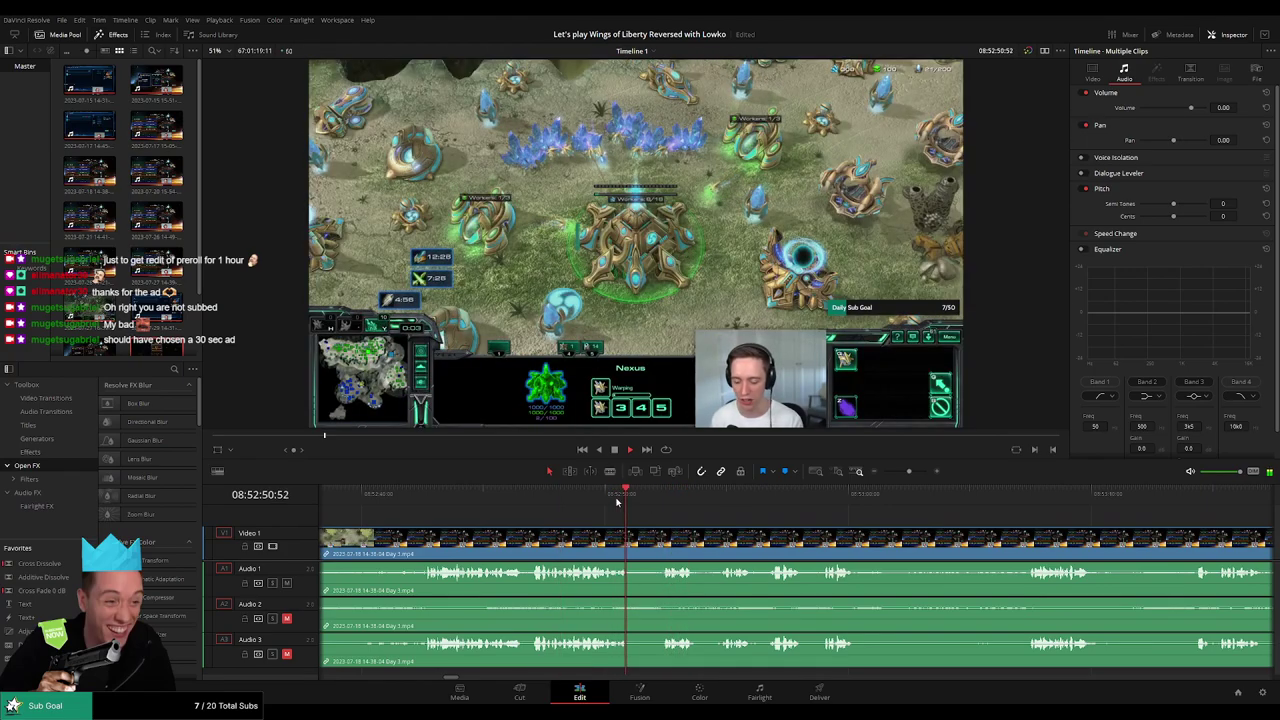
{"action": "left_click", "coordinate": [609, 502]}
{"action": "key", "text": "space"}
{"action": "left_click", "coordinate": [586, 502]}
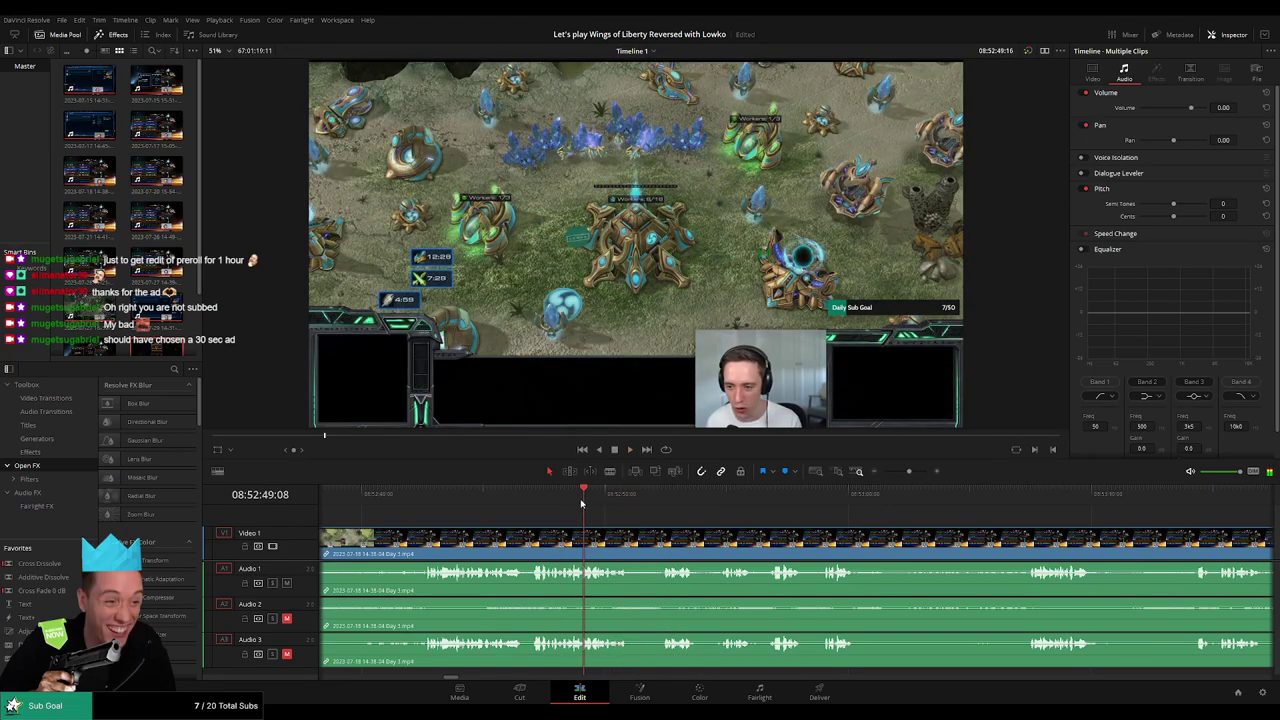
{"action": "left_click", "coordinate": [664, 502]}
Step: Split the Day 3 clip at 08:52:51:30 where gameplay resumes and fade all three audio tracks there
{"action": "mouse_move", "coordinate": [666, 501]}
{"action": "left_mouse_down"}
{"action": "mouse_move", "coordinate": [640, 503]}
{"action": "mouse_move", "coordinate": [620, 530]}
{"action": "mouse_move", "coordinate": [634, 571]}
{"action": "left_mouse_up"}
{"action": "key", "text": "ctrl+b"}
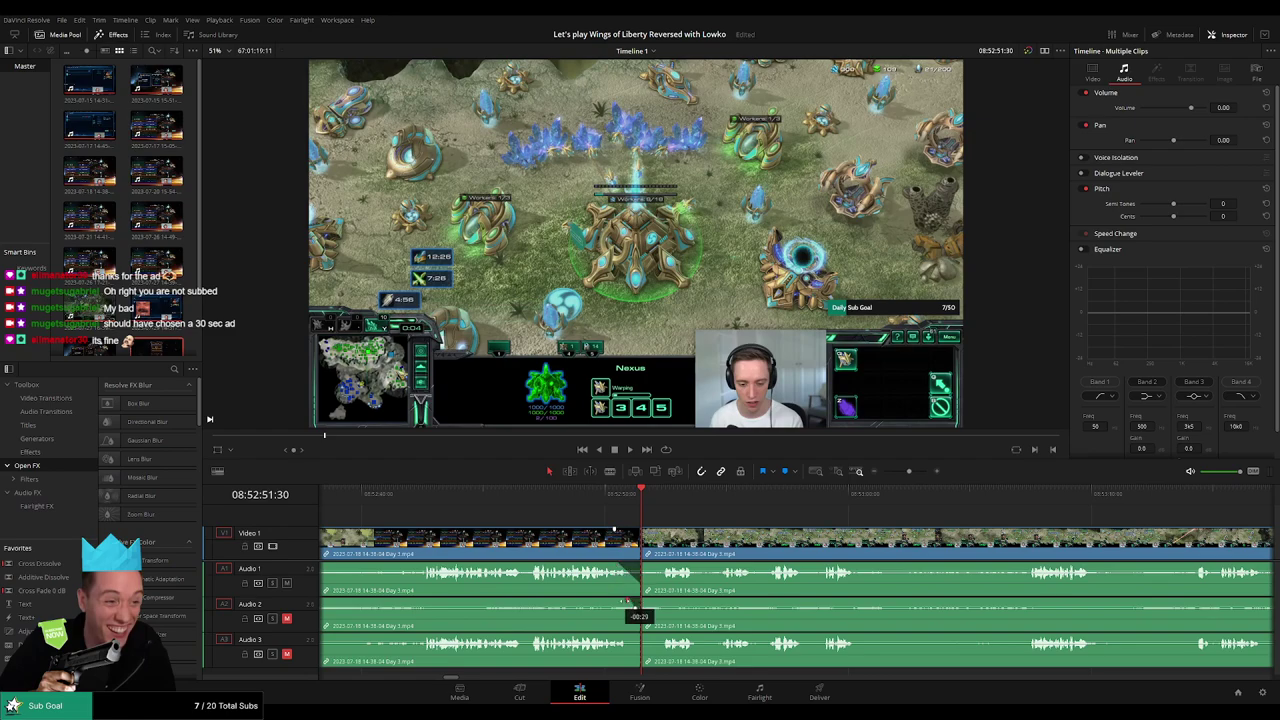
{"action": "left_click_drag", "start_coordinate": [637, 636], "coordinate": [613, 637]}
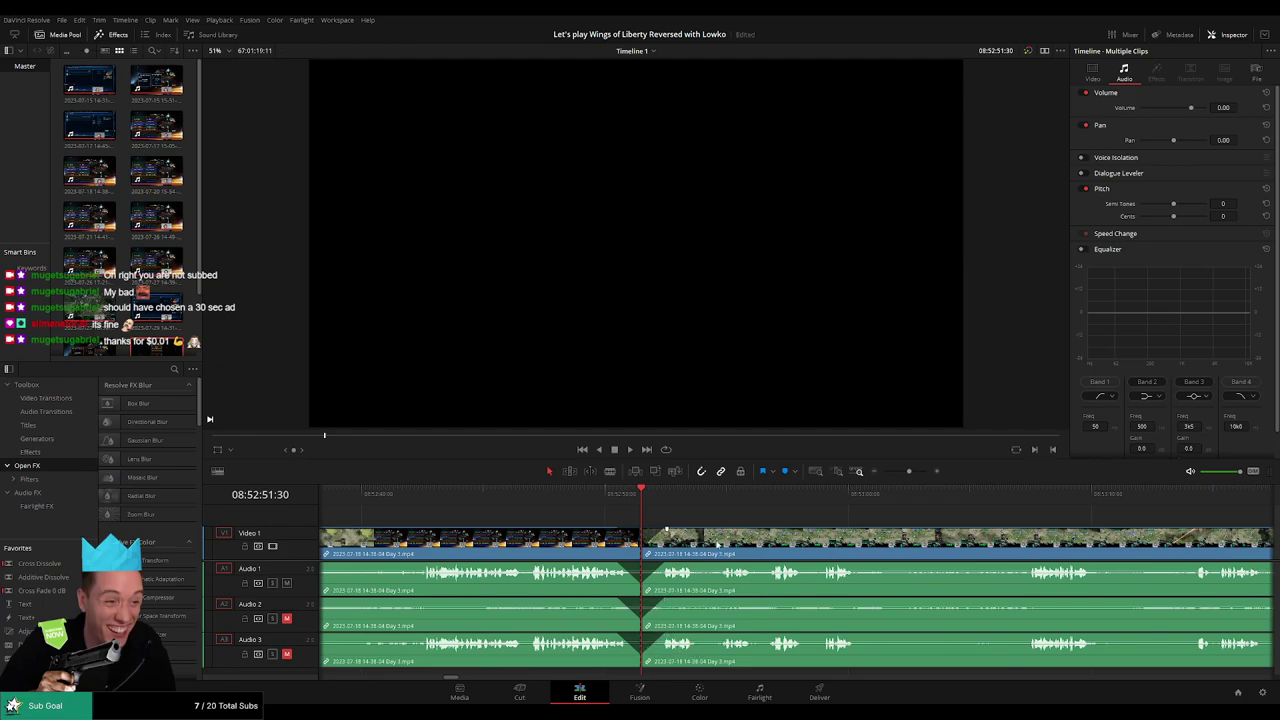
{"action": "left_click_drag", "start_coordinate": [906, 473], "coordinate": [883, 472]}
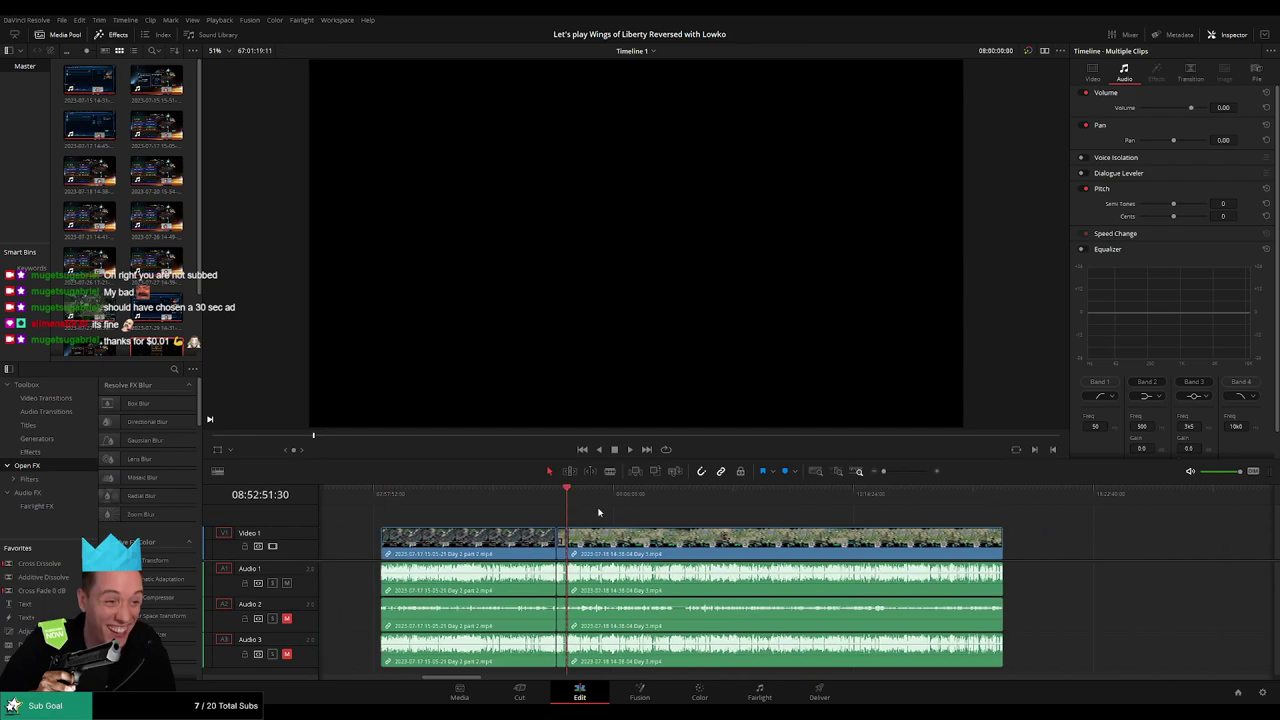
Step: Drag the later Day 3 clip group to start at 10:00:00:00 and play it from there
{"action": "scroll", "coordinate": [571, 505], "scroll_direction": "right", "scroll_amount": 5}
{"action": "key", "text": "ctrl+z"}
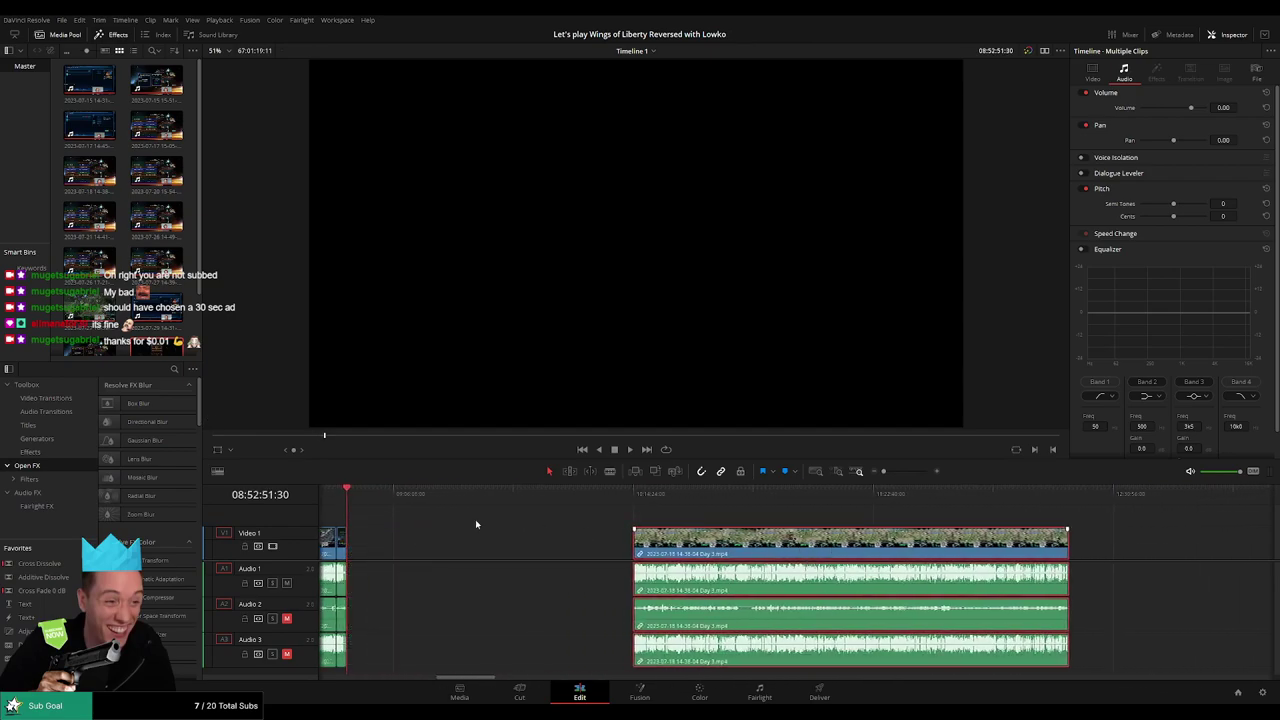
{"action": "left_click_drag", "start_coordinate": [351, 500], "coordinate": [585, 525]}
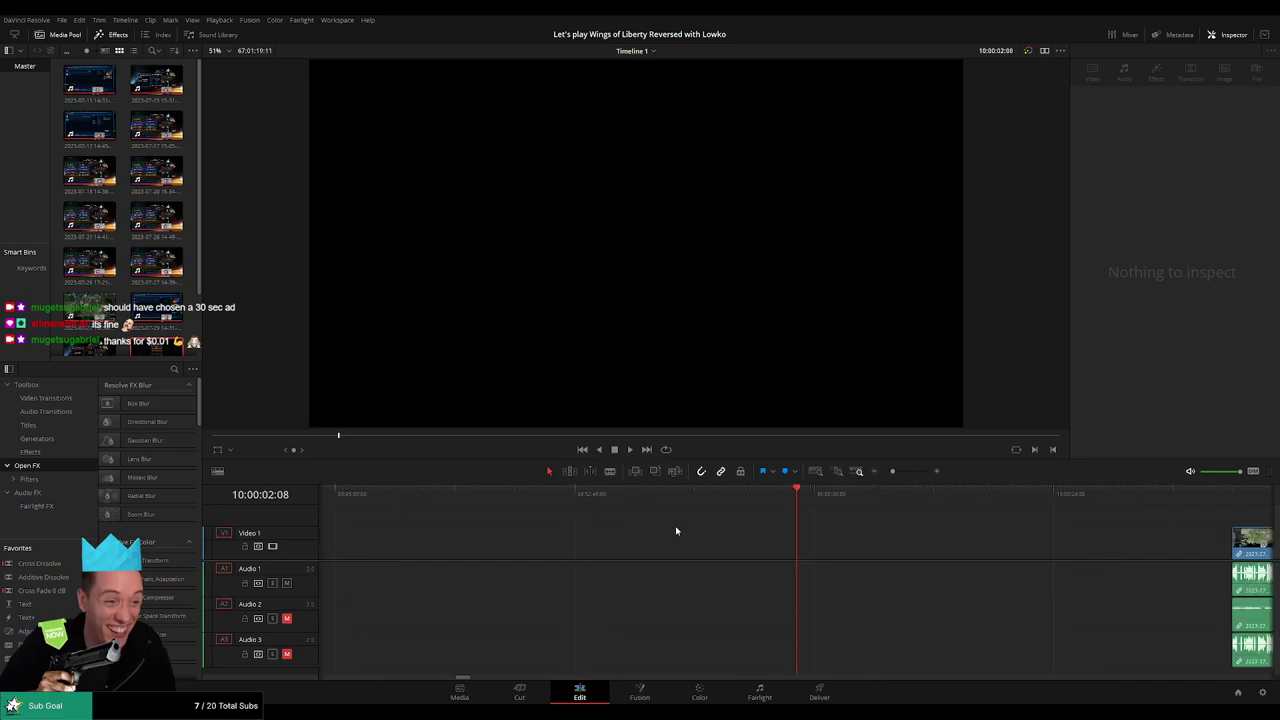
{"action": "scroll", "coordinate": [674, 531], "scroll_direction": "up", "scroll_amount": 3}
{"action": "left_click_drag", "start_coordinate": [674, 531], "coordinate": [794, 495]}
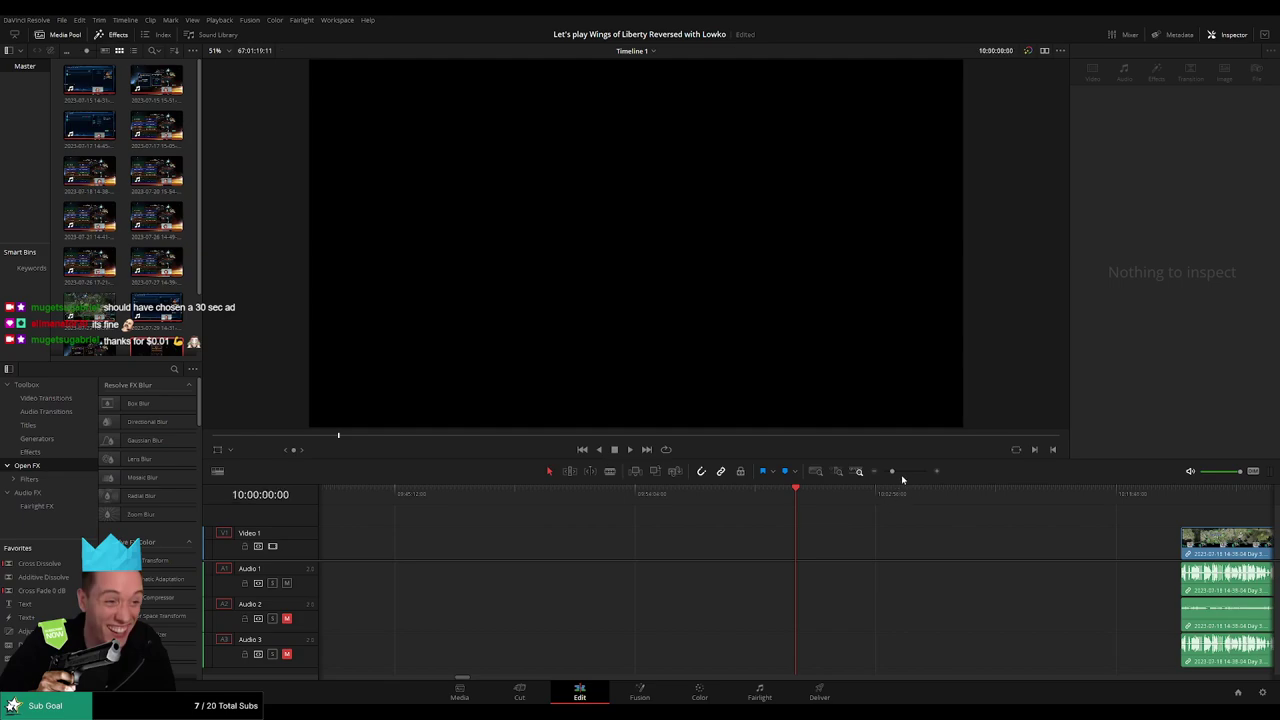
{"action": "left_click_drag", "start_coordinate": [892, 472], "coordinate": [883, 472]}
{"action": "left_click_drag", "start_coordinate": [633, 537], "coordinate": [584, 537]}
{"action": "key", "text": "space"}
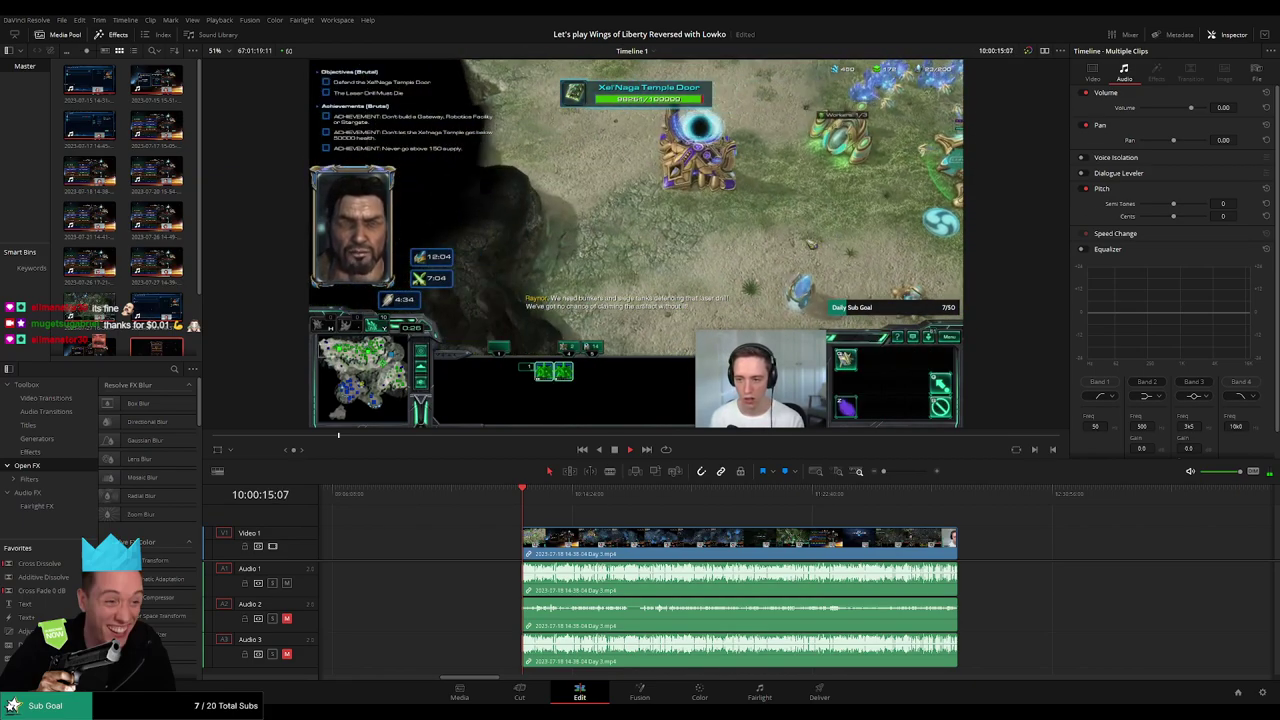
{"action": "scroll", "coordinate": [395, 519], "scroll_direction": "right", "scroll_amount": 3}
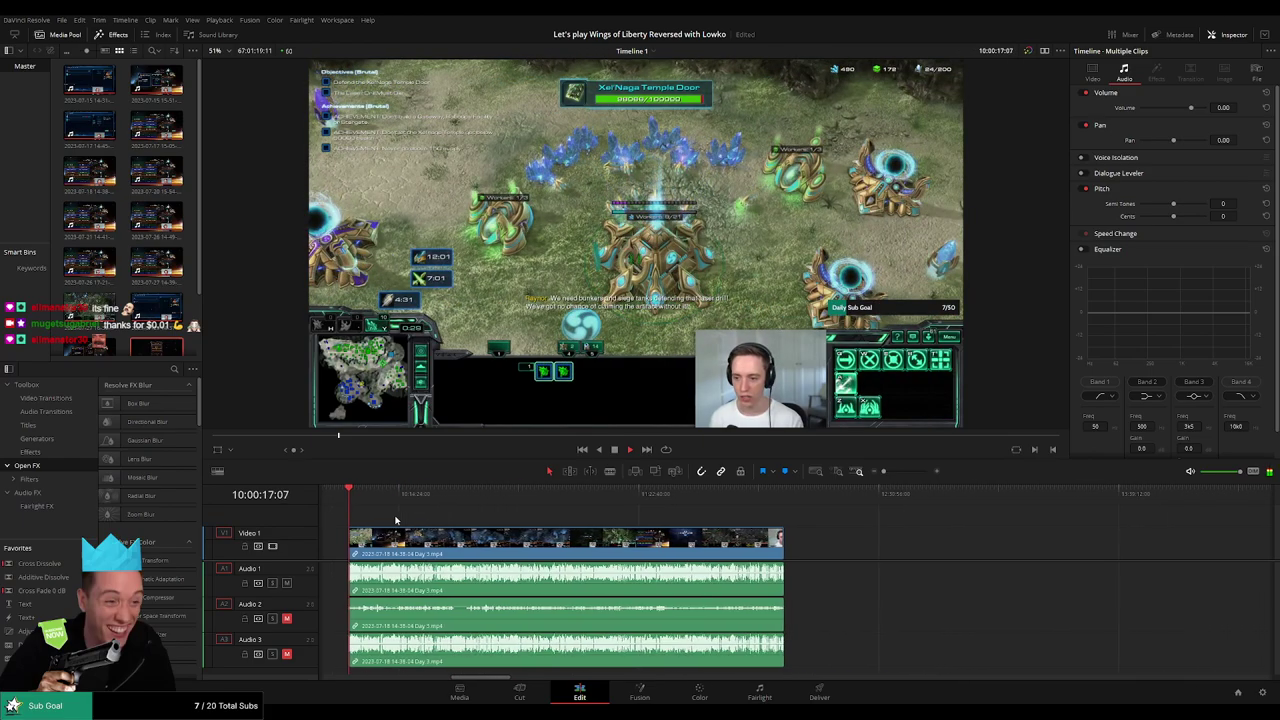
{"action": "scroll", "coordinate": [370, 512], "scroll_direction": "right", "scroll_amount": 1}
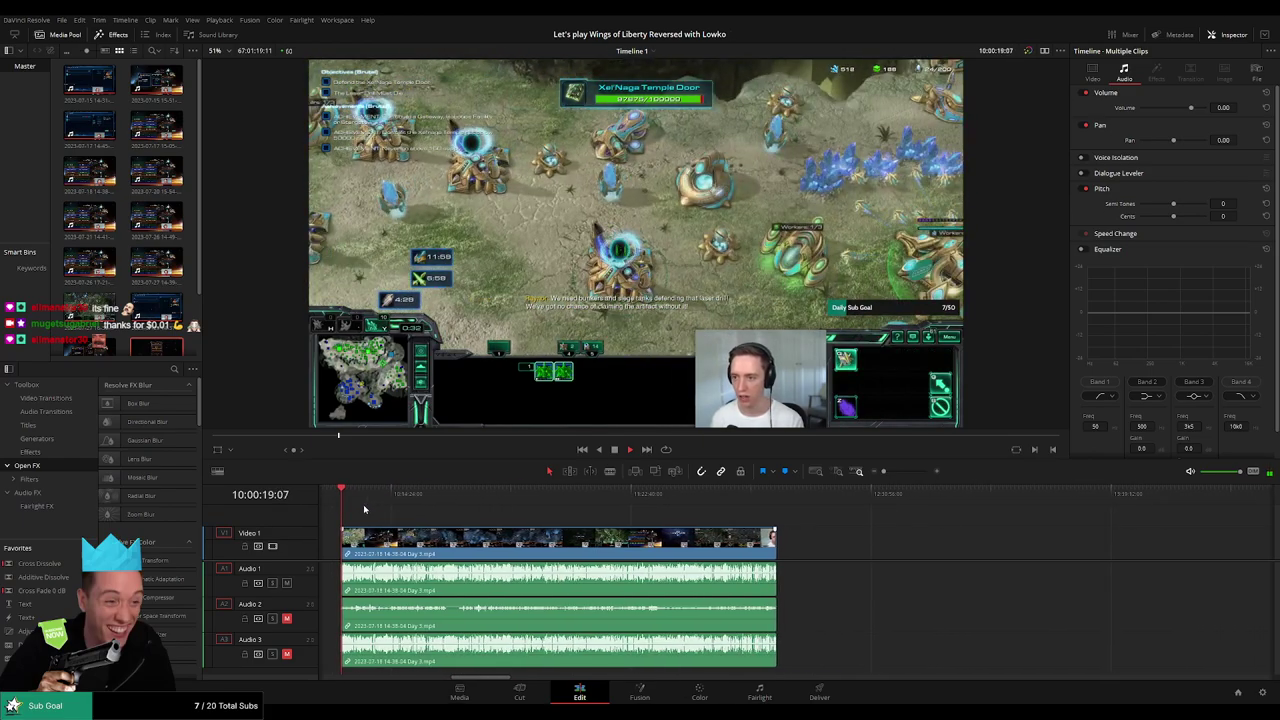
{"action": "left_click_drag", "start_coordinate": [364, 509], "coordinate": [522, 513]}
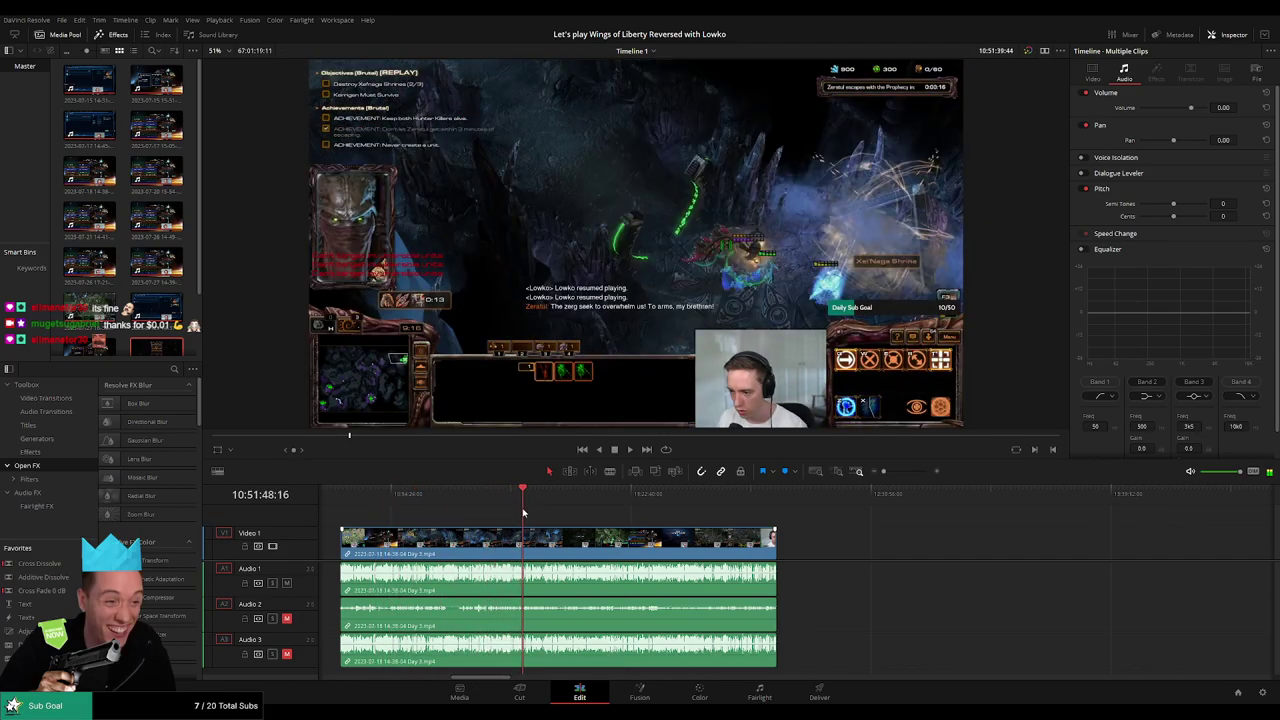
{"action": "key", "text": "space"}
{"action": "scroll", "coordinate": [812, 530], "scroll_direction": "up", "scroll_amount": 3}
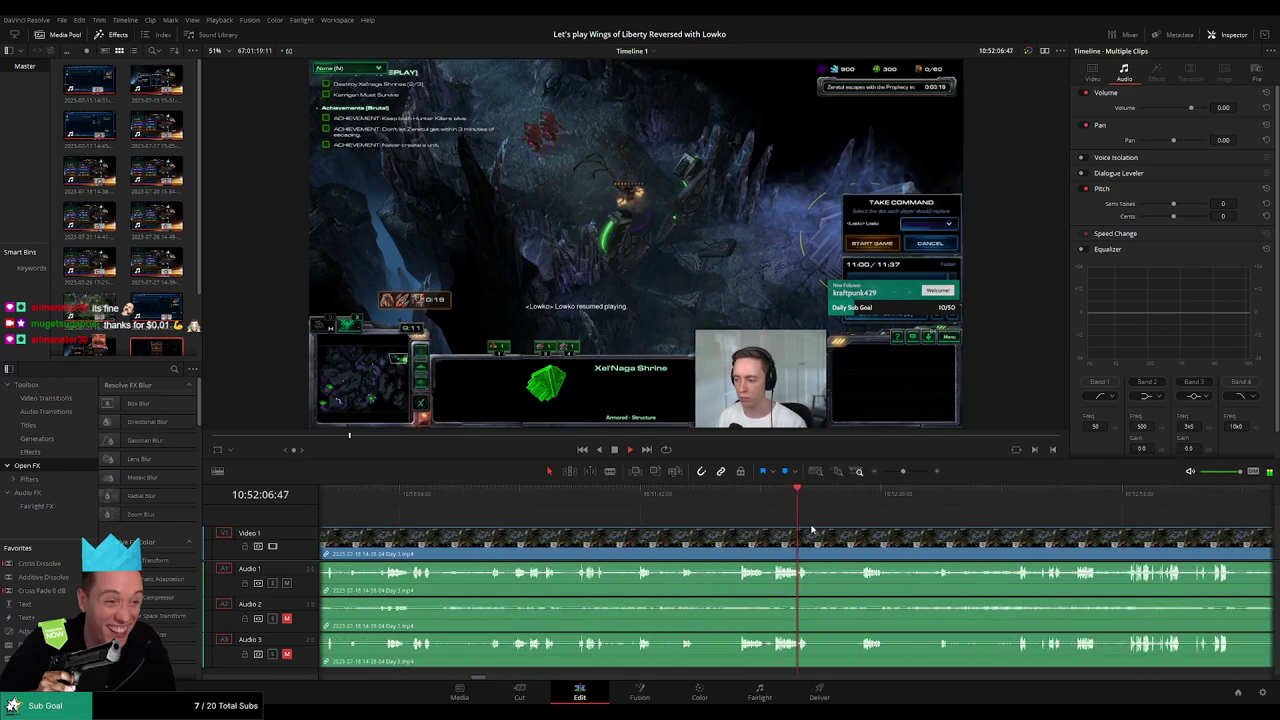
{"action": "left_click", "coordinate": [703, 505]}
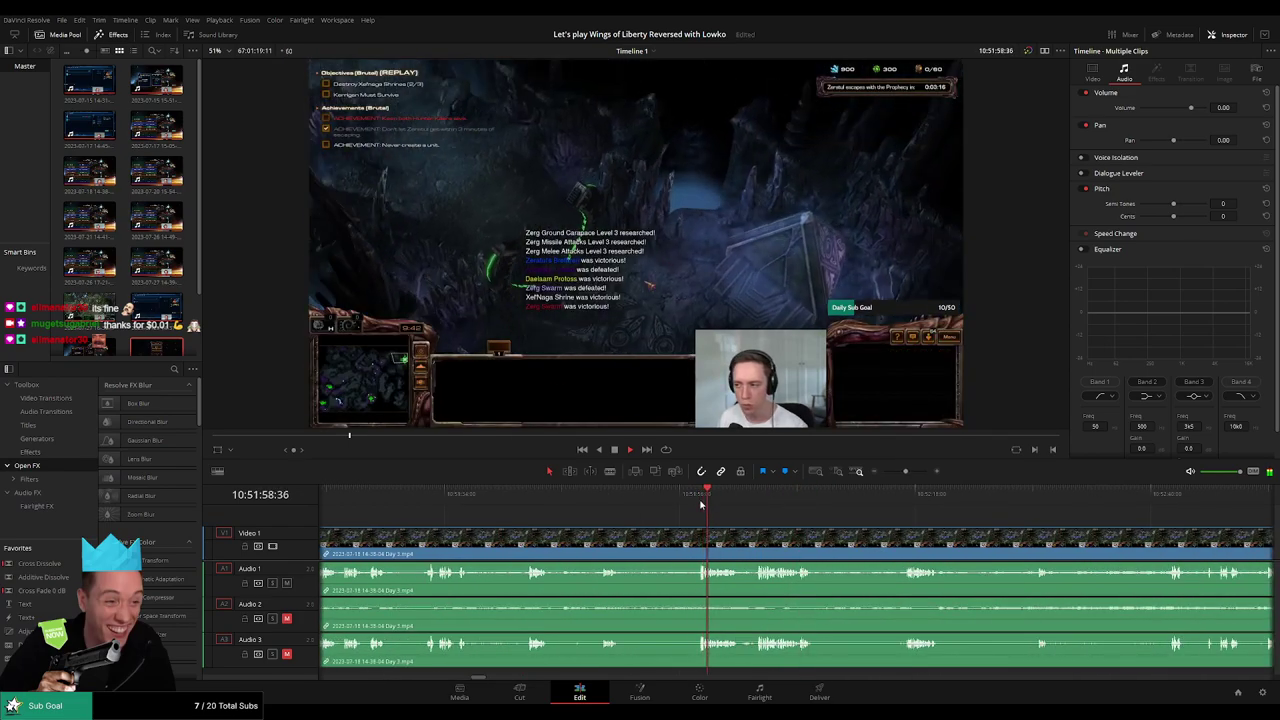
{"action": "left_click", "coordinate": [596, 494]}
{"action": "scroll", "coordinate": [800, 530], "scroll_direction": "left", "scroll_amount": 3}
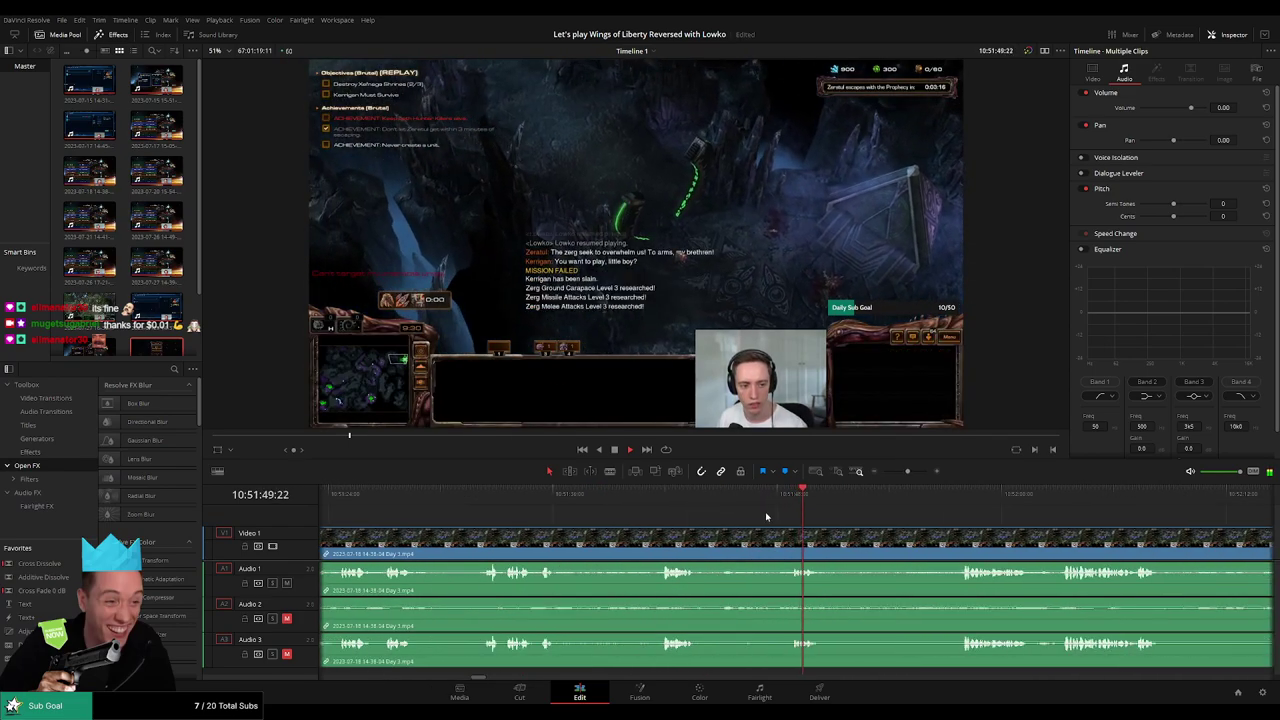
{"action": "scroll", "coordinate": [840, 533], "scroll_direction": "right", "scroll_amount": 3}
{"action": "left_click", "coordinate": [711, 495]}
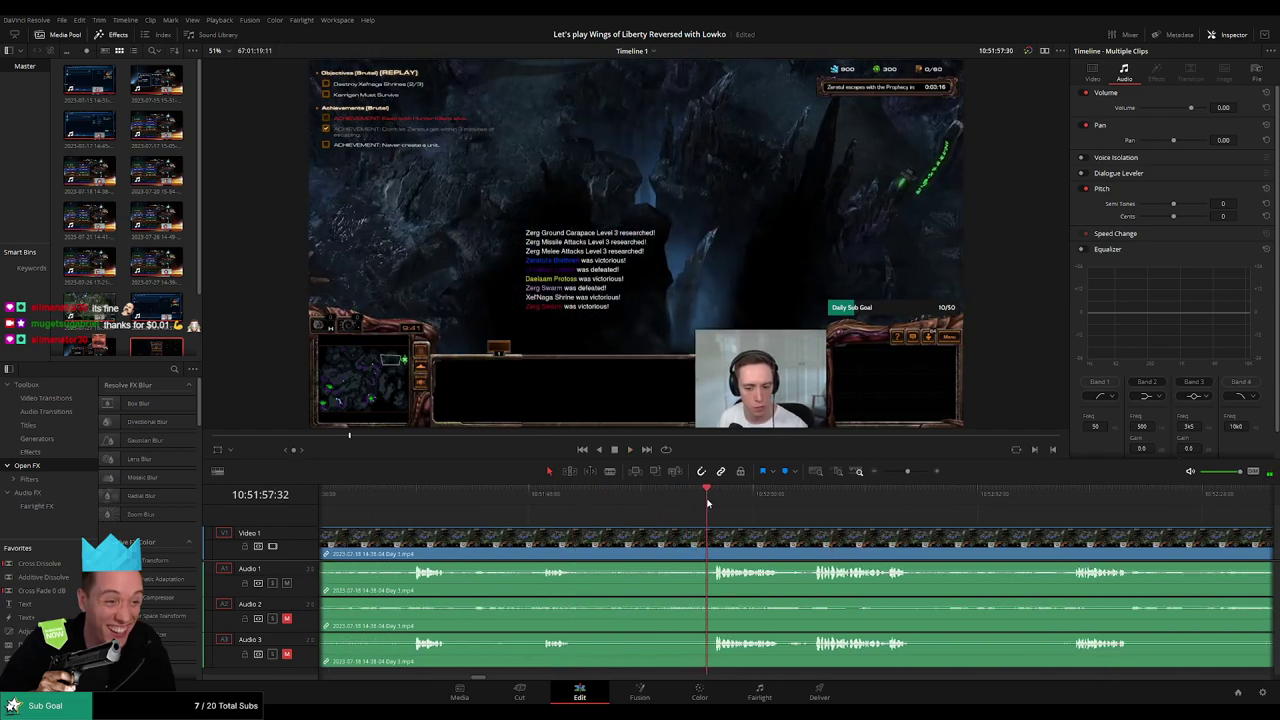
{"action": "scroll", "coordinate": [713, 503], "scroll_direction": "right", "scroll_amount": 3}
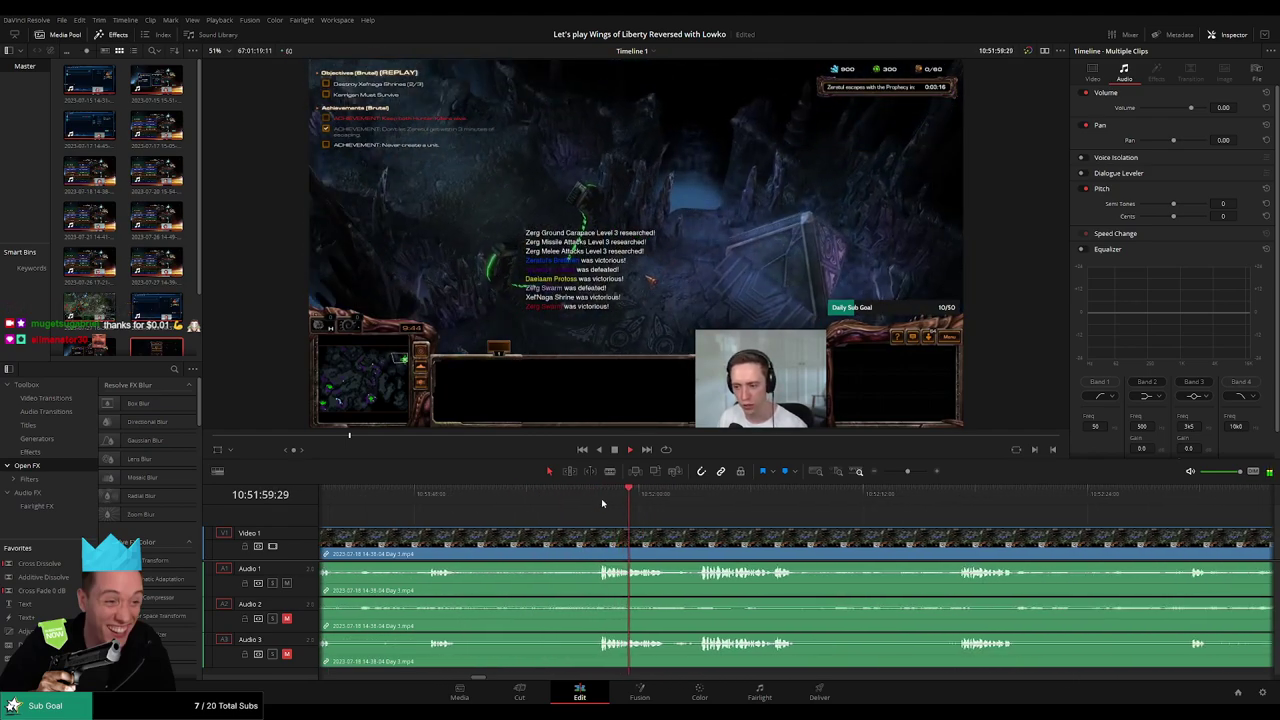
{"action": "left_click", "coordinate": [601, 498]}
{"action": "left_click_drag", "start_coordinate": [601, 500], "coordinate": [693, 503]}
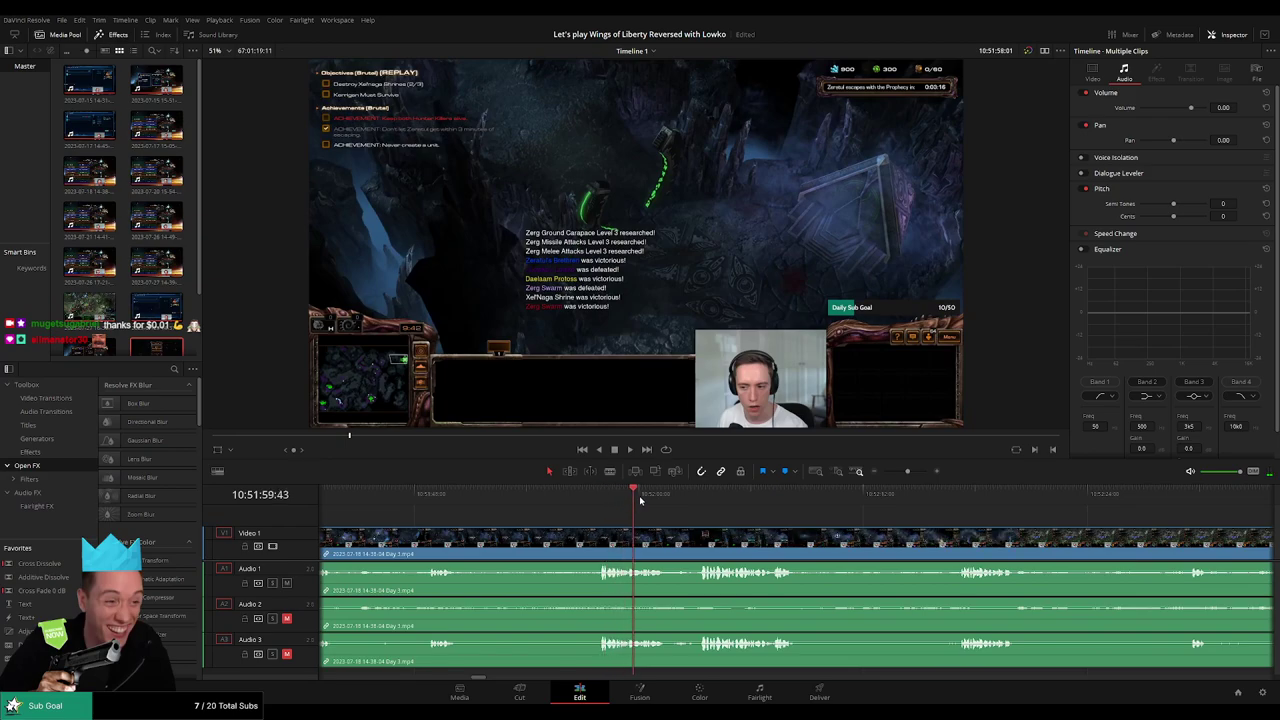
{"action": "scroll", "coordinate": [600, 510], "scroll_direction": "right", "scroll_amount": 3}
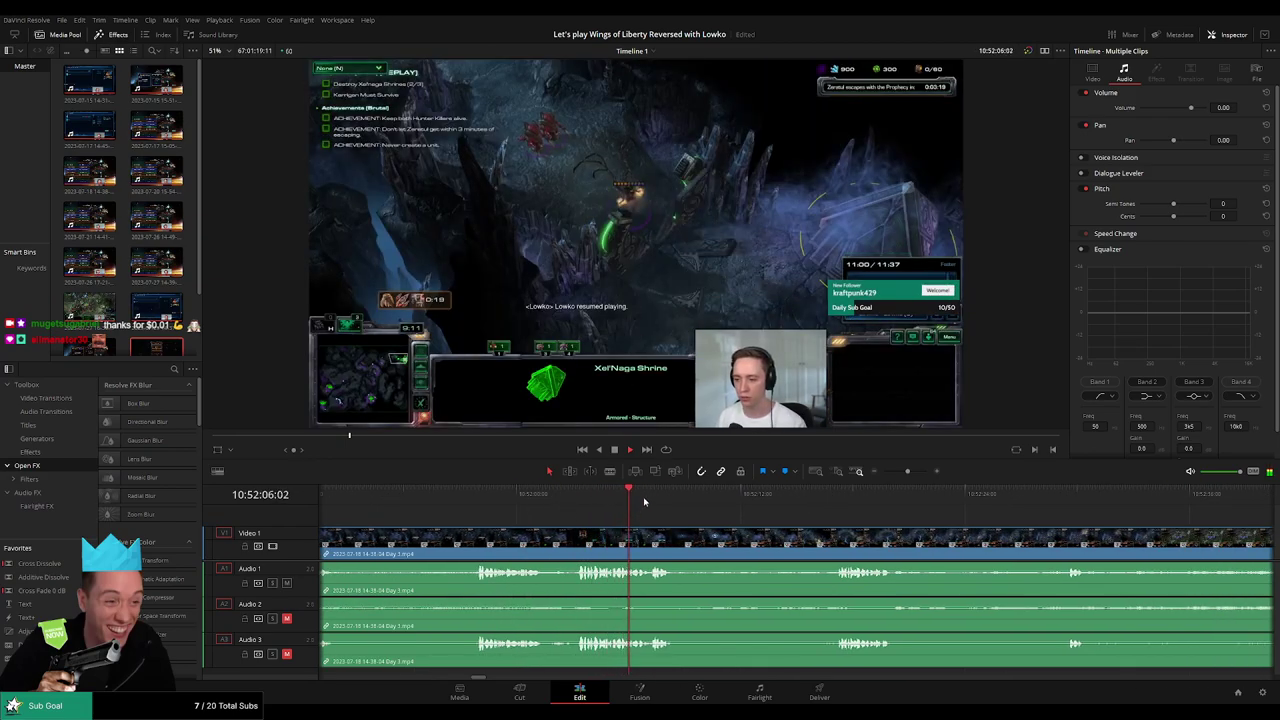
{"action": "left_click", "coordinate": [834, 494]}
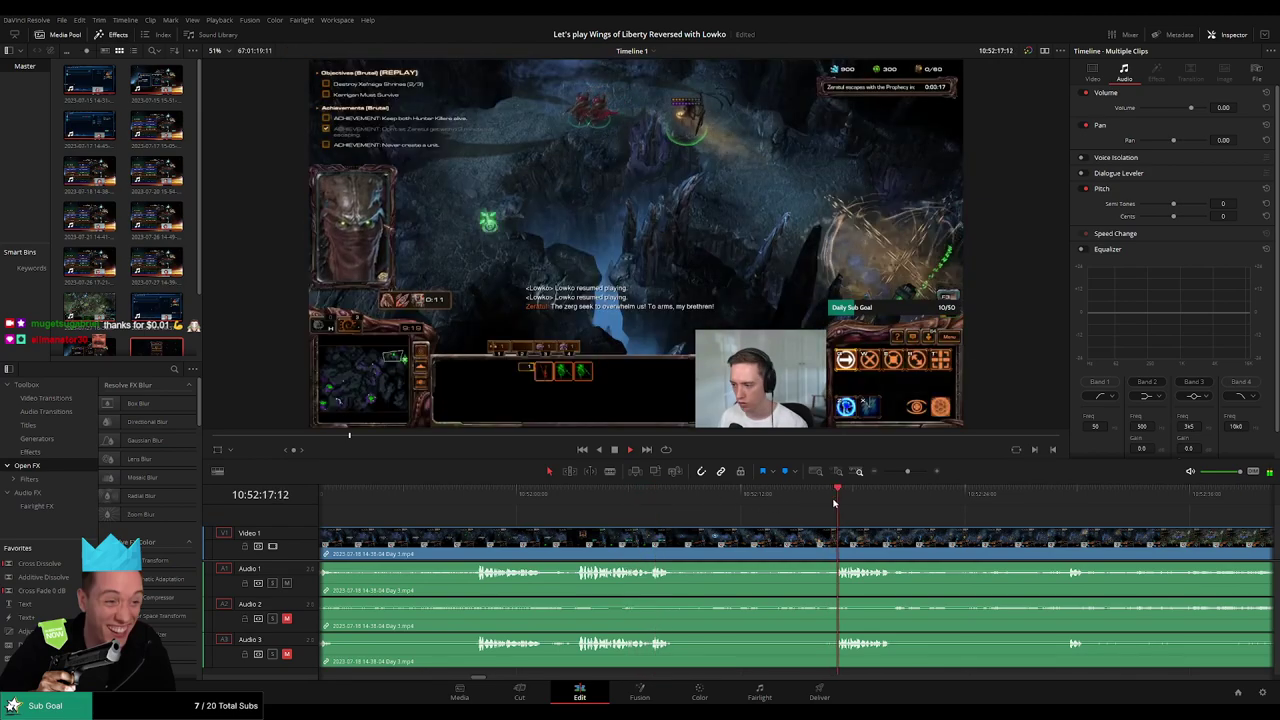
{"action": "scroll", "coordinate": [680, 523], "scroll_direction": "right", "scroll_amount": 4}
{"action": "left_click", "coordinate": [685, 495]}
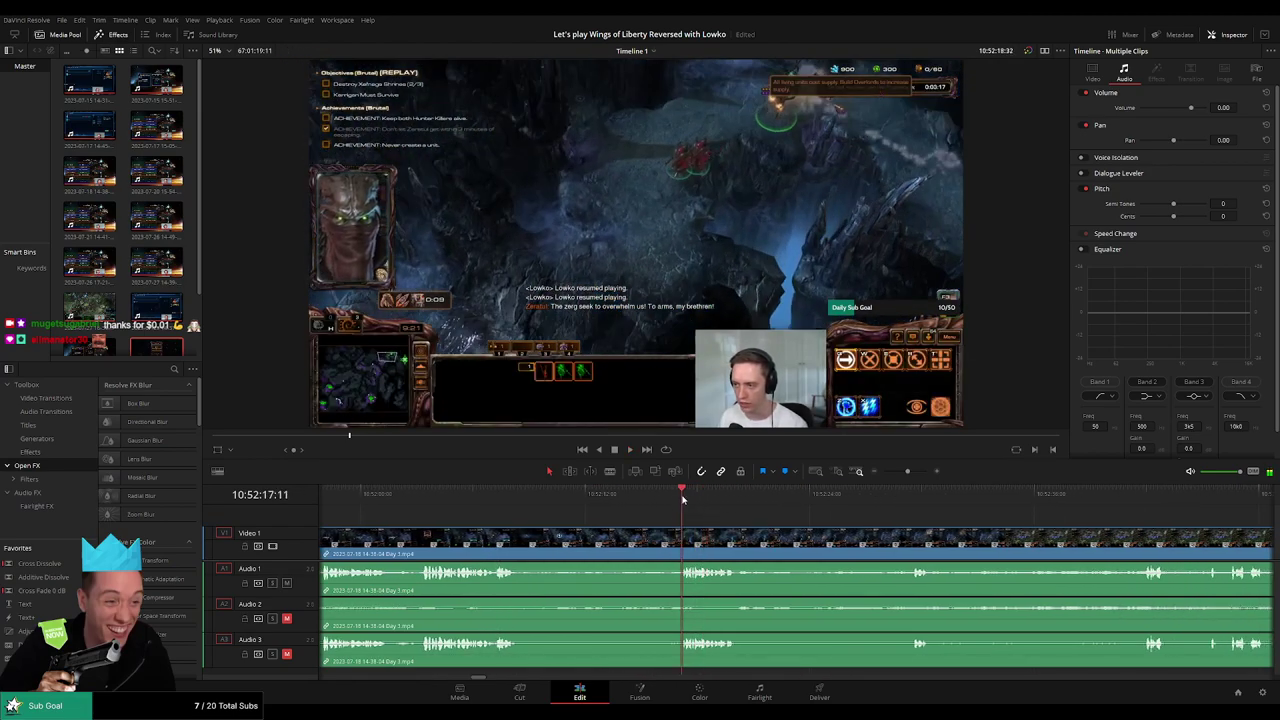
{"action": "left_click_drag", "start_coordinate": [683, 496], "coordinate": [660, 501]}
{"action": "key", "text": "space"}
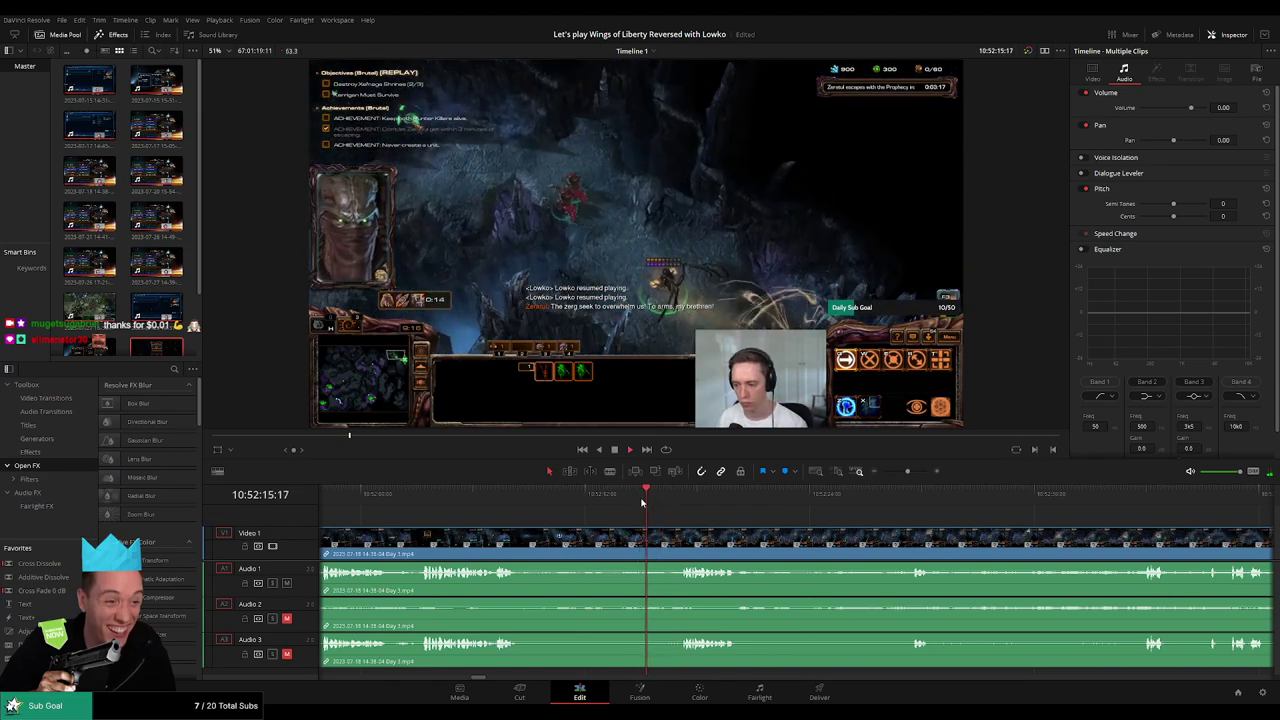
{"action": "key", "text": "space"}
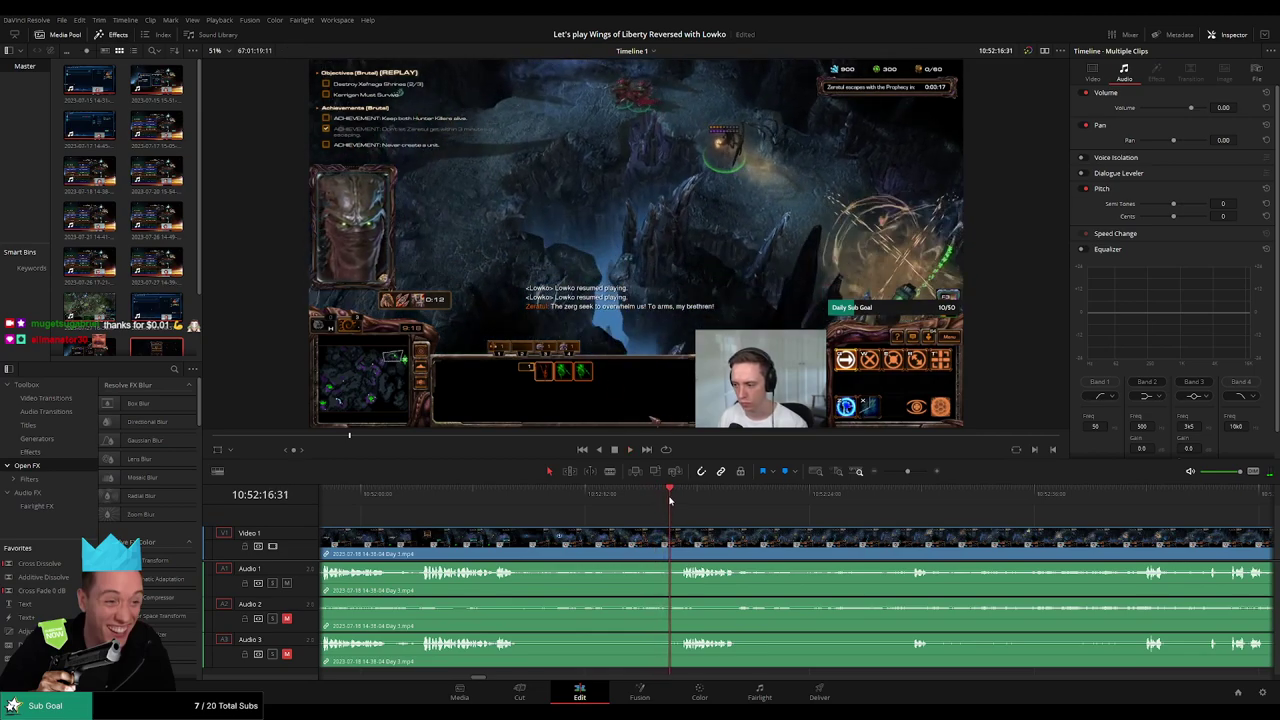
{"action": "scroll", "coordinate": [670, 500], "scroll_direction": "up", "scroll_amount": 2}
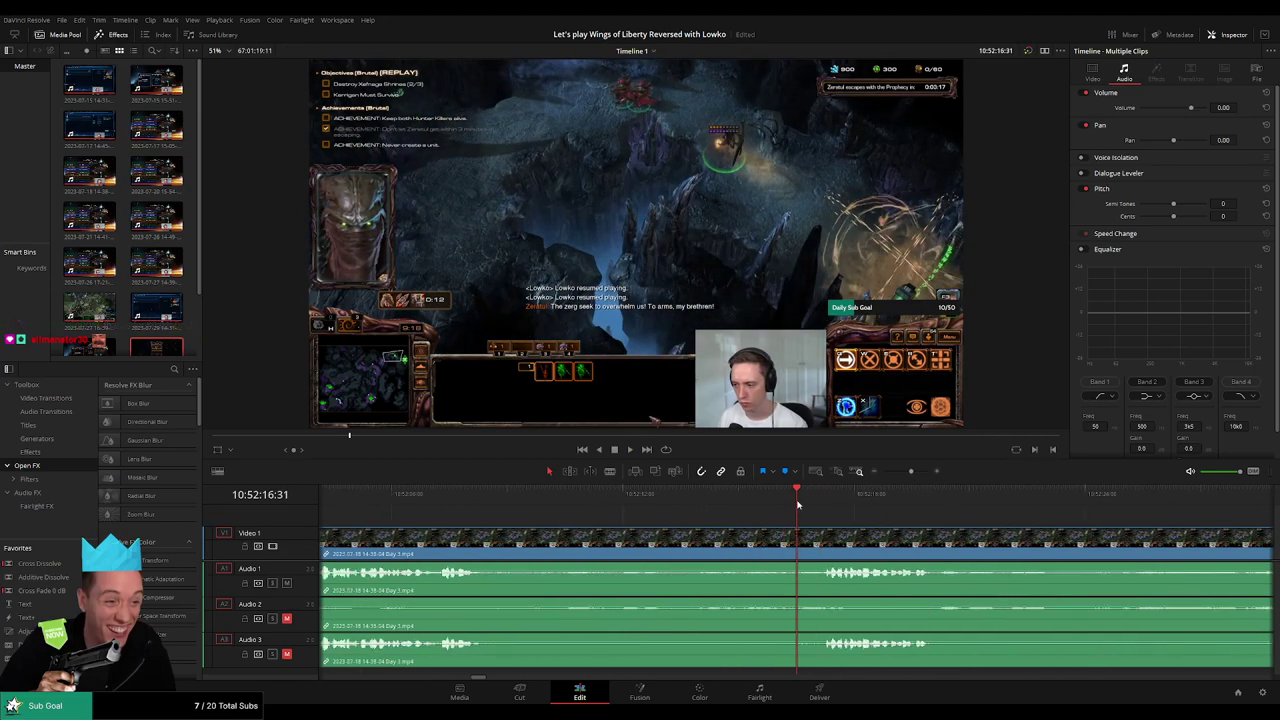
Step: Split all tracks at the playhead, shift the split-off section, and replay across the new cut
{"action": "key", "text": "ctrl+b"}
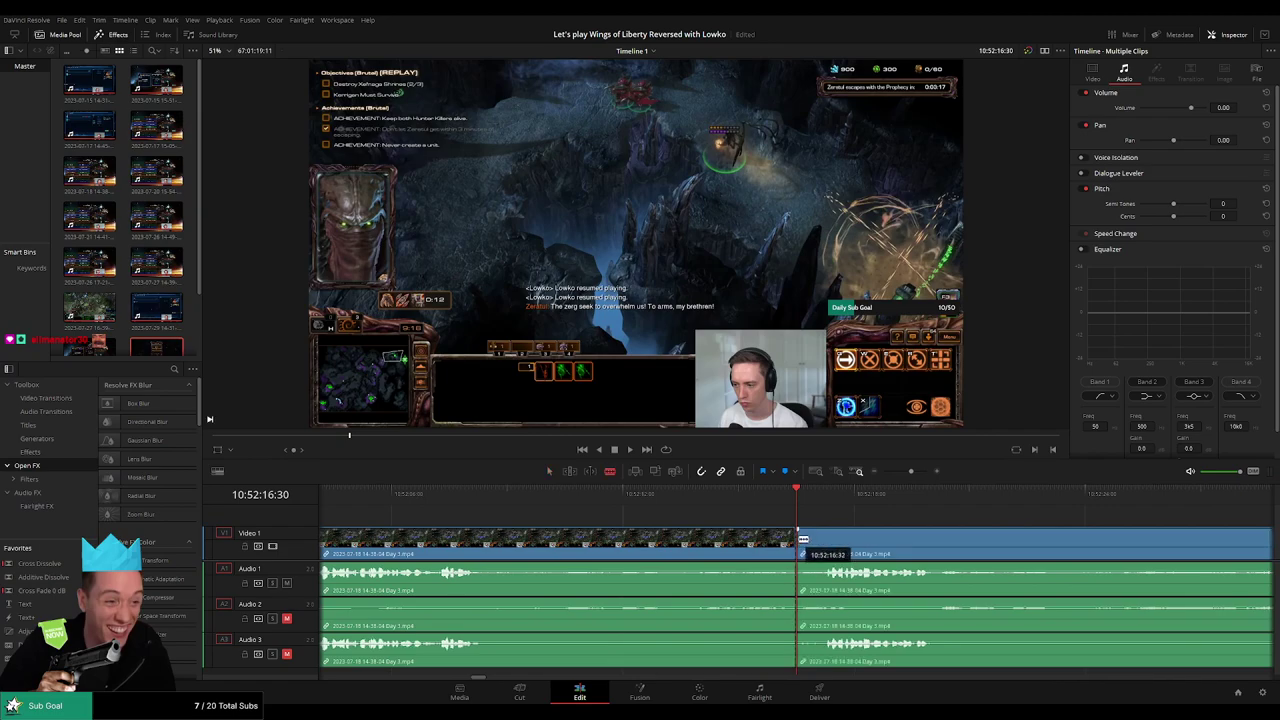
{"action": "left_click_drag", "start_coordinate": [812, 545], "coordinate": [855, 533]}
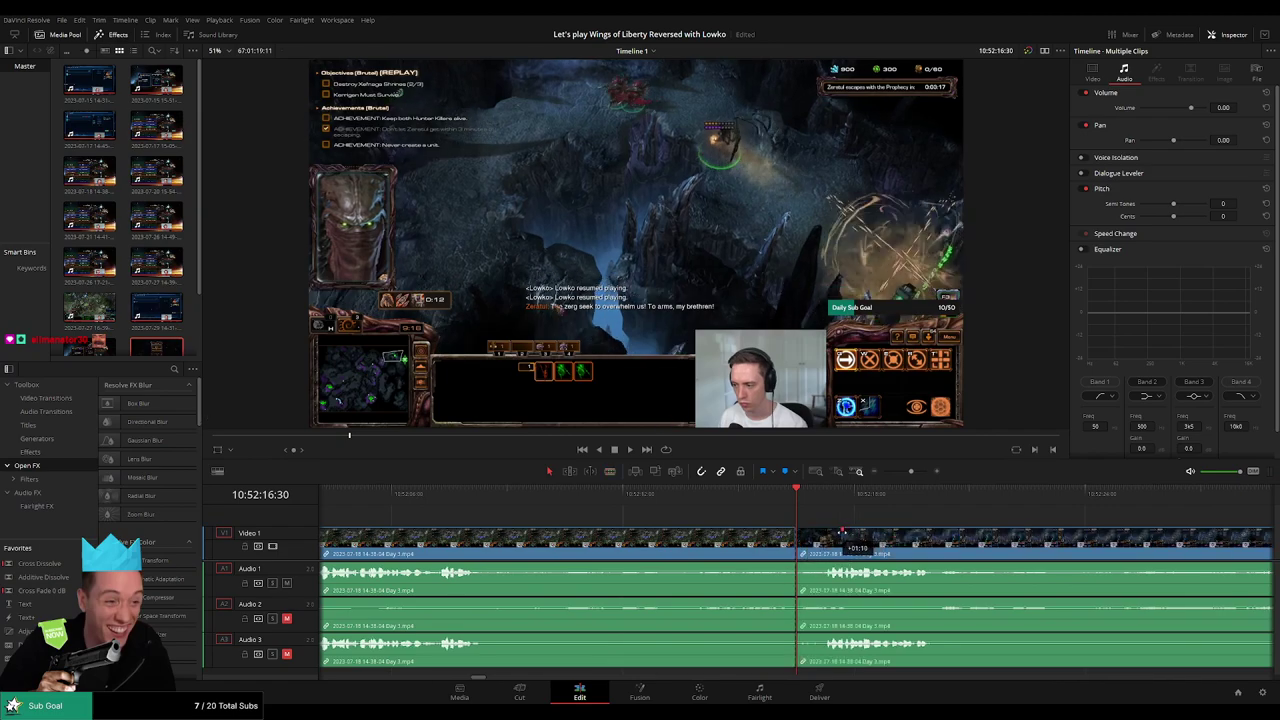
{"action": "left_click_drag", "start_coordinate": [845, 533], "coordinate": [811, 508]}
{"action": "key", "text": "space"}
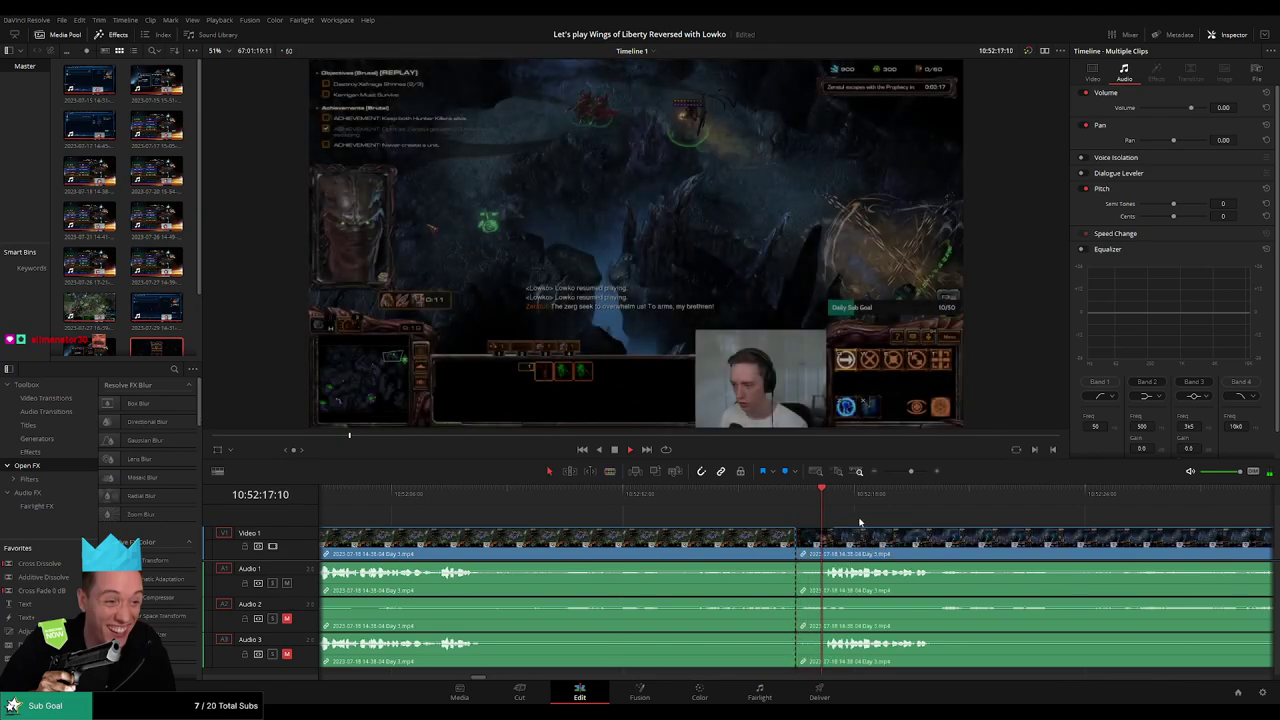
{"action": "left_click", "coordinate": [798, 500]}
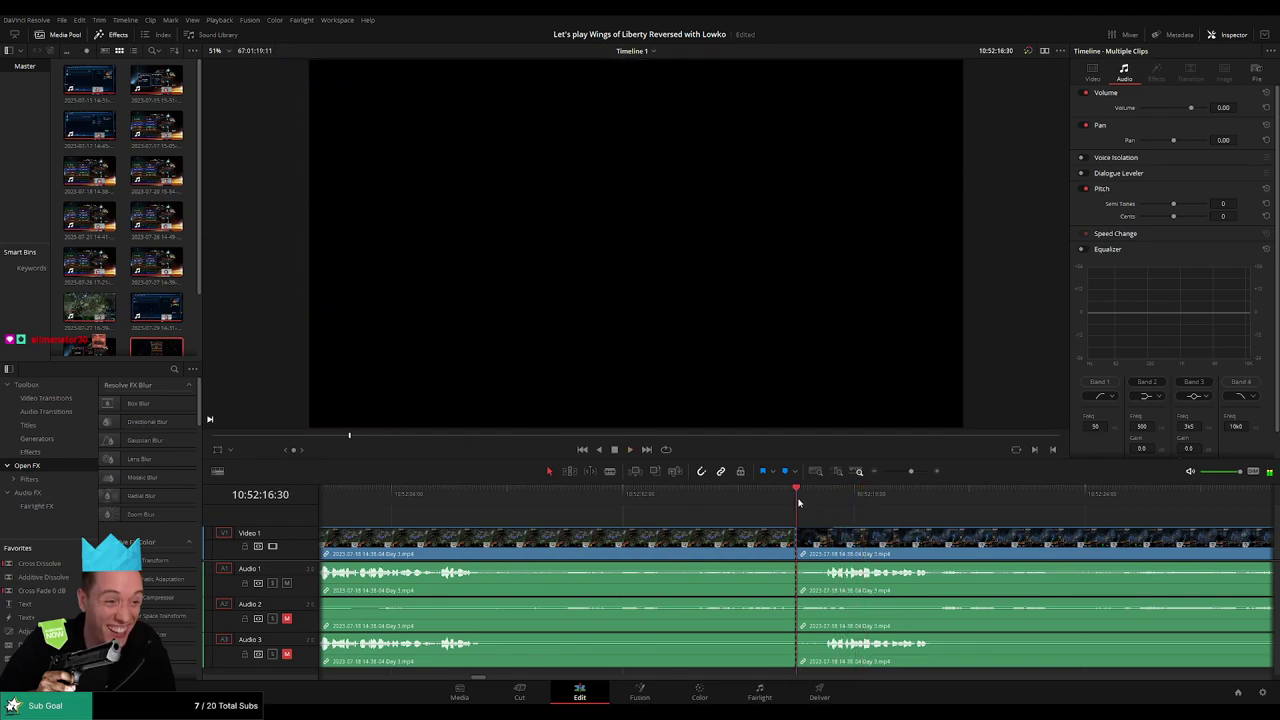
{"action": "left_click_drag", "start_coordinate": [685, 508], "coordinate": [672, 501]}
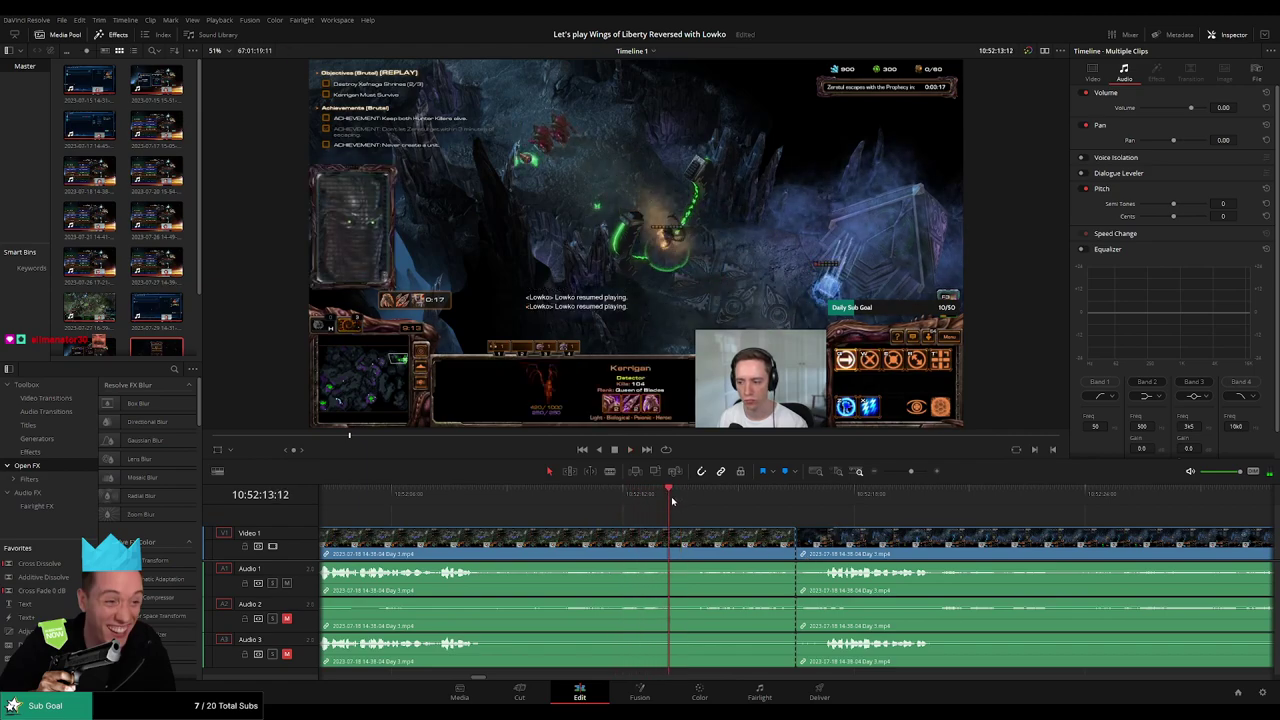
{"action": "key", "text": "space"}
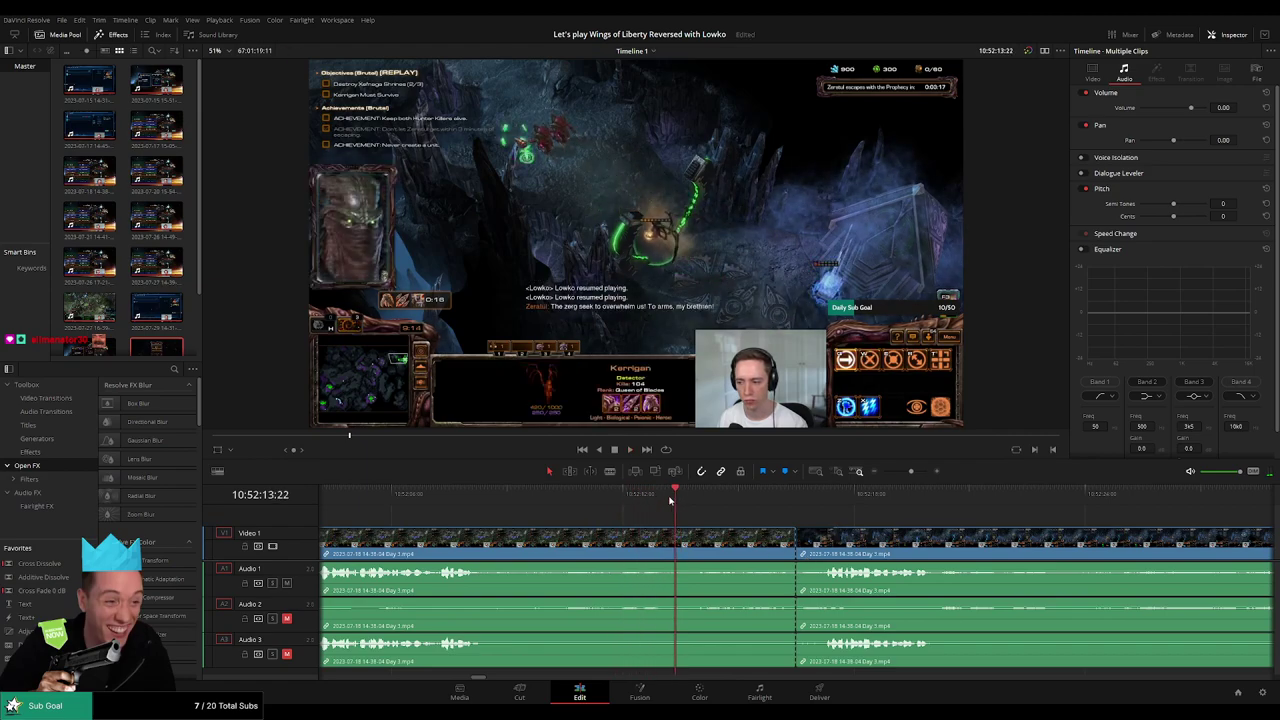
Step: Trim the first Day 3 clip back to 10:52:13:30 and fade the audio at the join
{"action": "left_click_drag", "start_coordinate": [797, 550], "coordinate": [633, 540]}
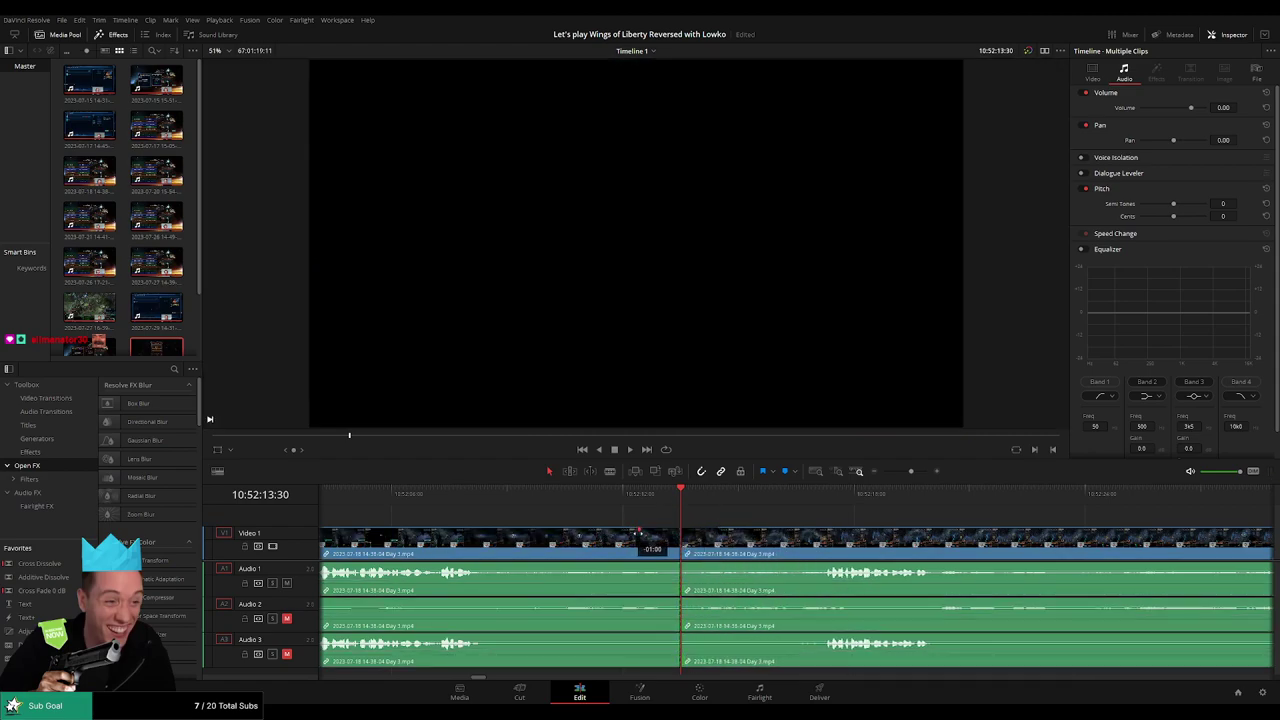
{"action": "left_click_drag", "start_coordinate": [678, 566], "coordinate": [631, 566]}
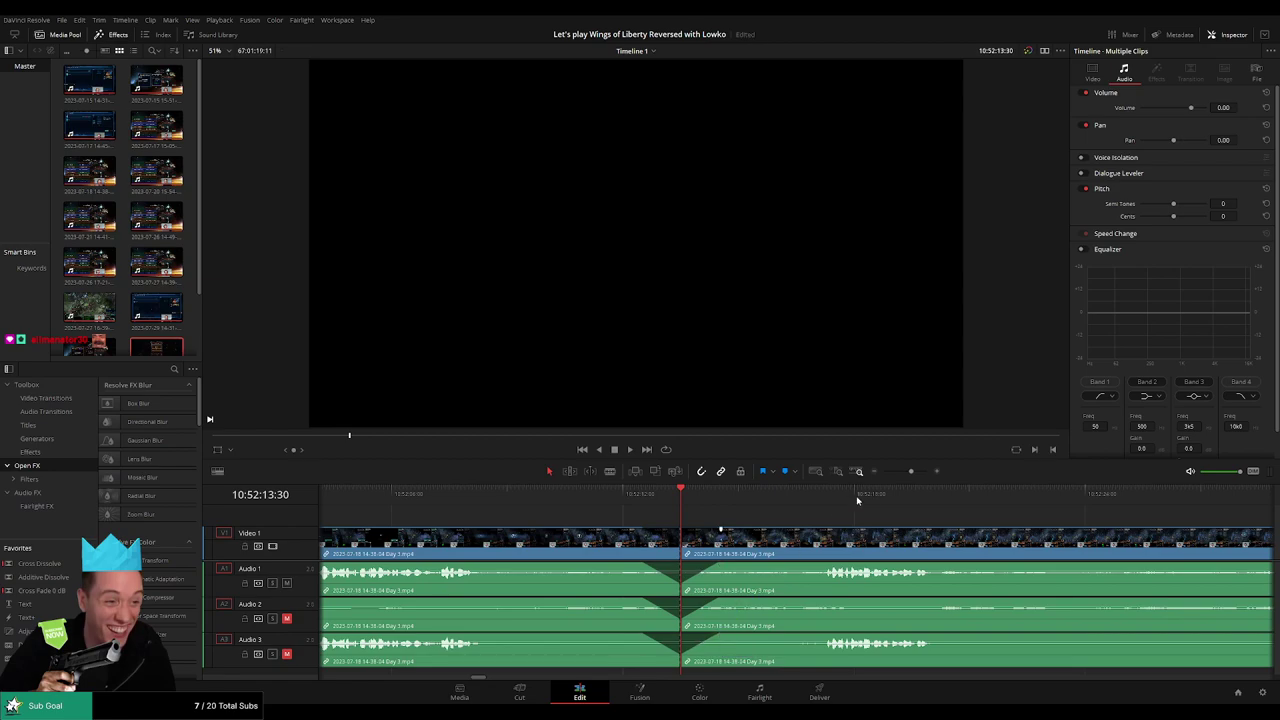
{"action": "left_click_drag", "start_coordinate": [911, 472], "coordinate": [883, 472]}
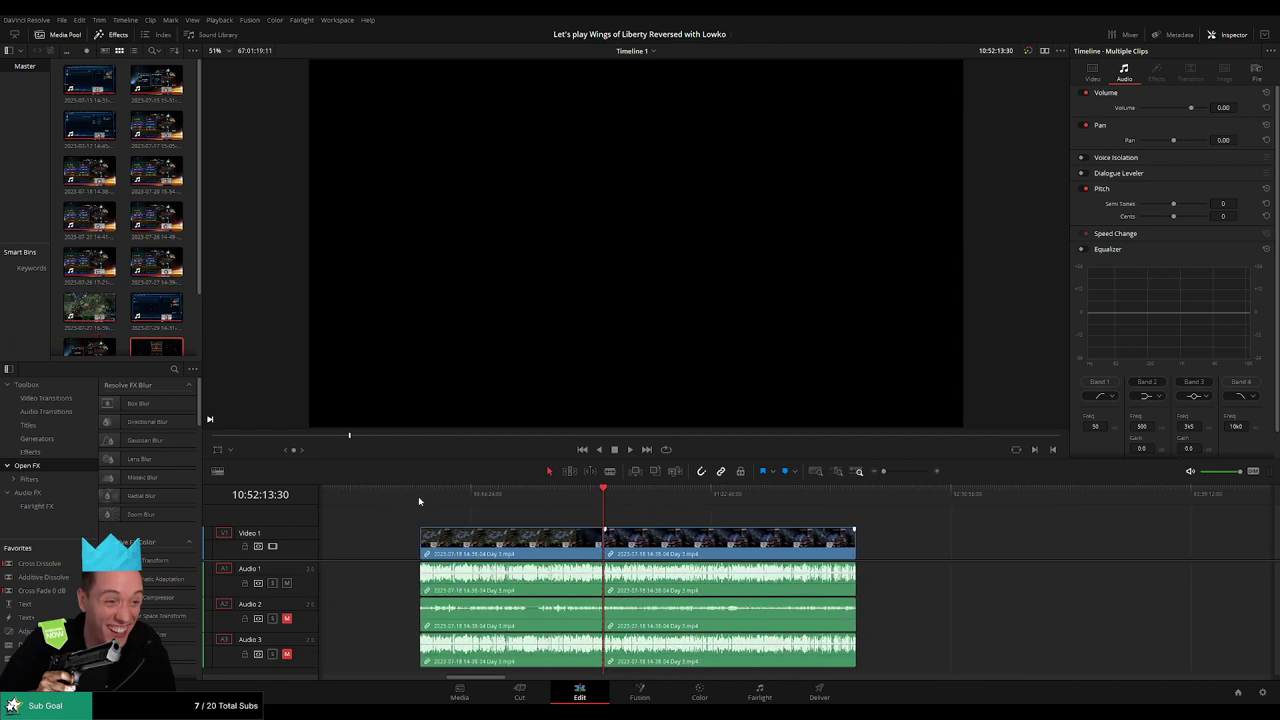
Step: Push the Day 3 clips after the playhead right to start at 12:00:00:00, leaving a gap, and play them
{"action": "scroll", "coordinate": [727, 534], "scroll_direction": "right", "scroll_amount": 5}
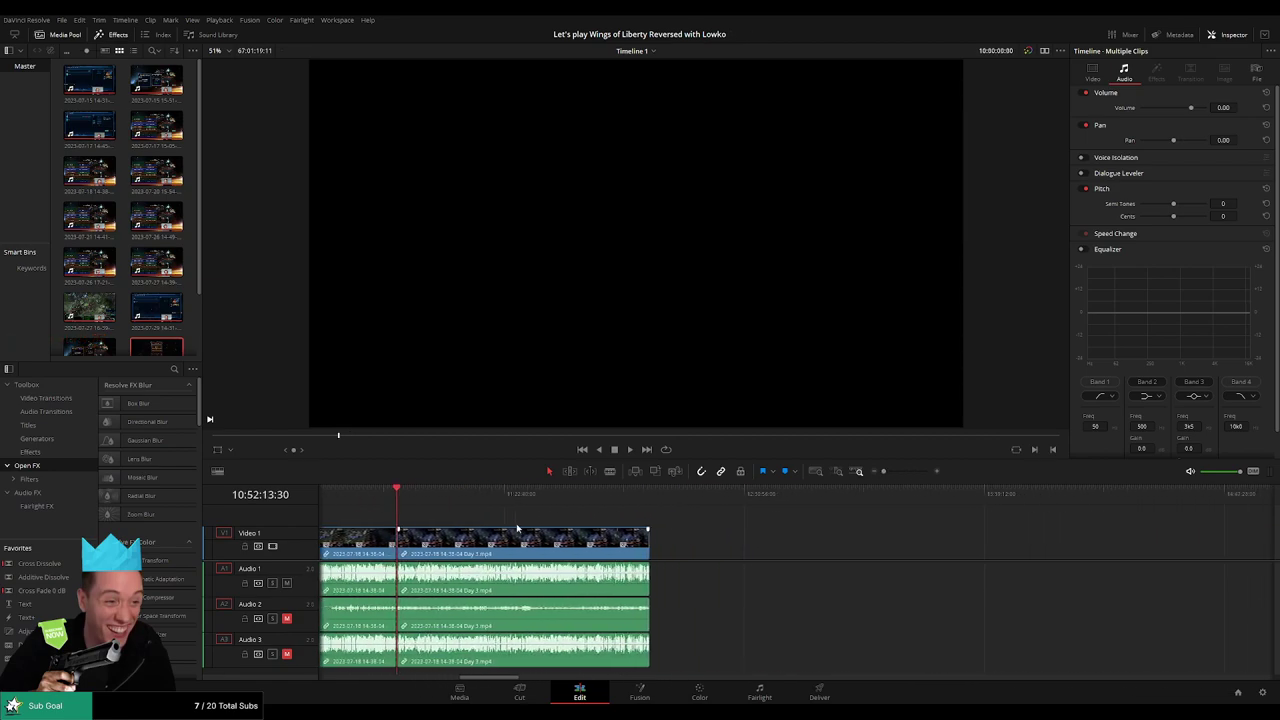
{"action": "left_click_drag", "start_coordinate": [462, 540], "coordinate": [700, 540]}
{"action": "left_click", "coordinate": [445, 527]}
{"action": "left_click", "coordinate": [374, 492]}
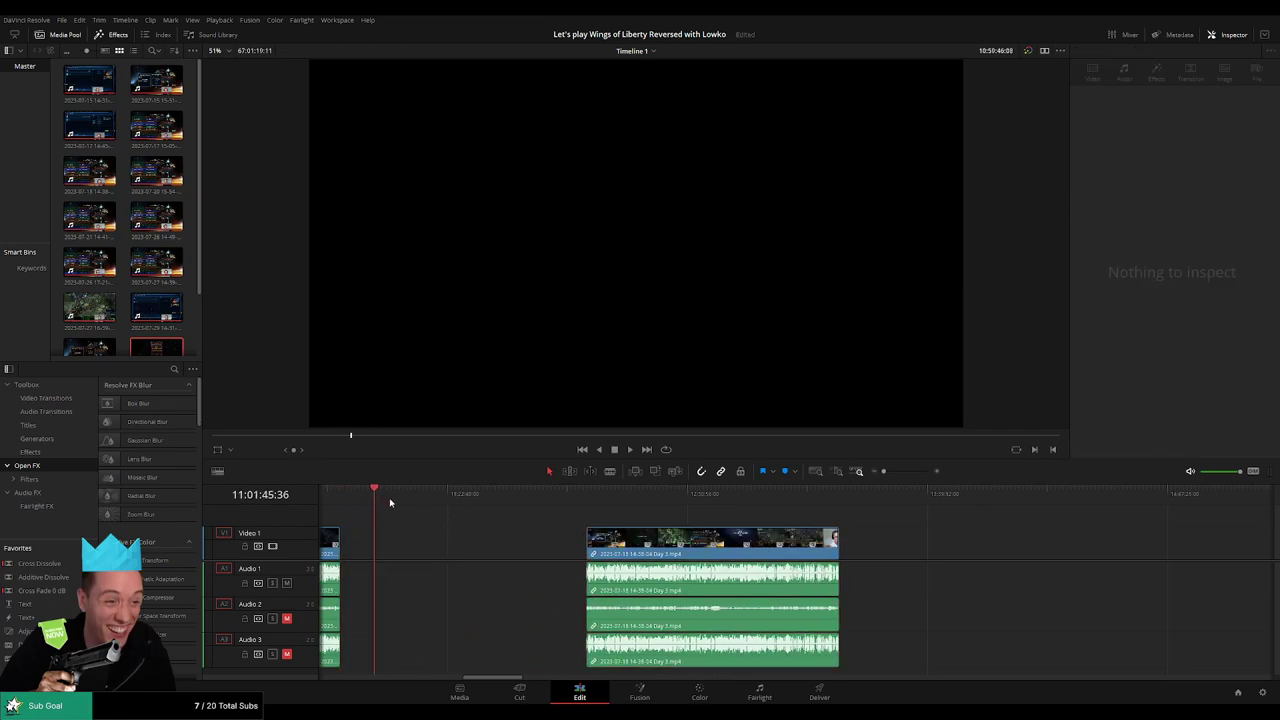
{"action": "left_click_drag", "start_coordinate": [485, 516], "coordinate": [532, 518]}
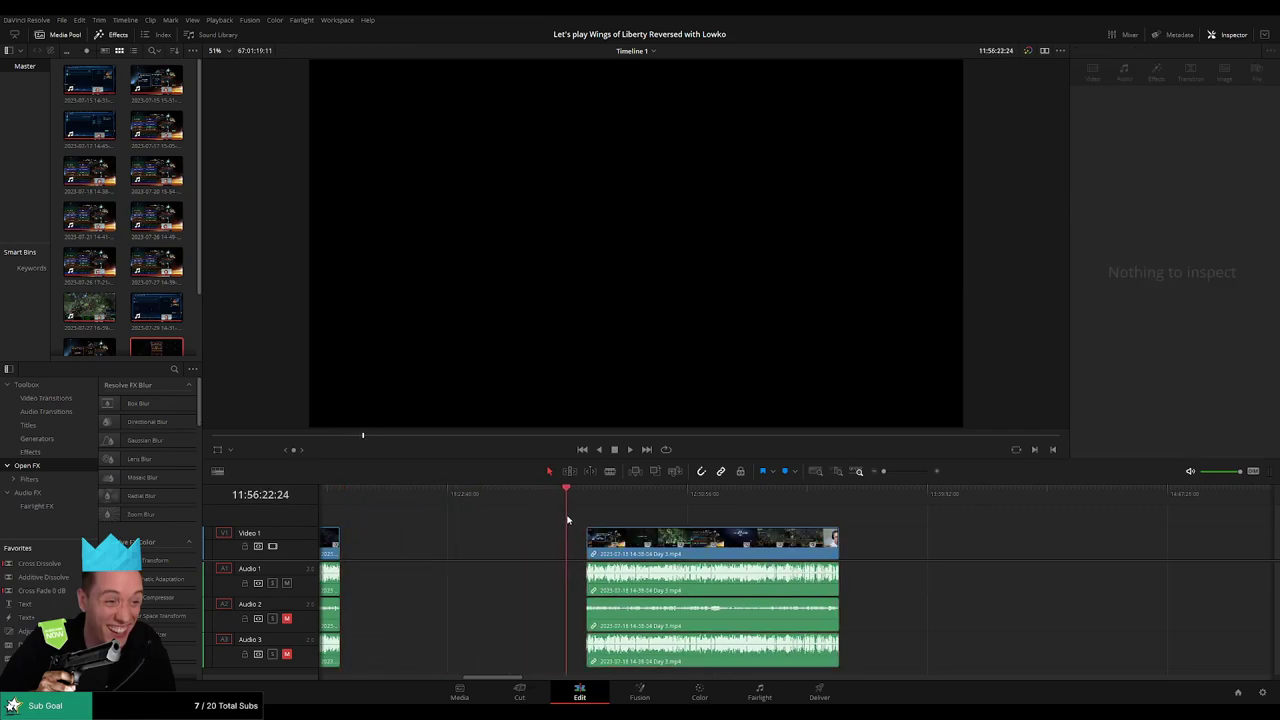
{"action": "scroll", "coordinate": [669, 526], "scroll_direction": "left", "scroll_amount": 3}
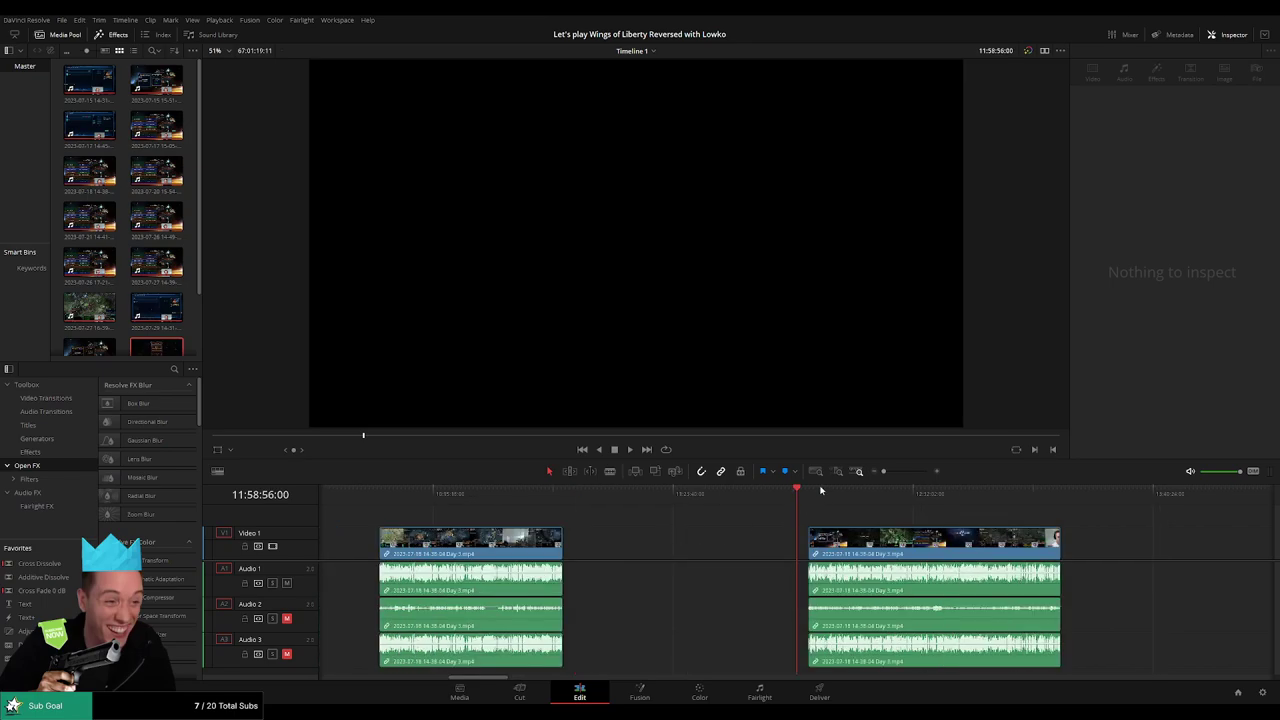
{"action": "left_click_drag", "start_coordinate": [903, 471], "coordinate": [896, 473]}
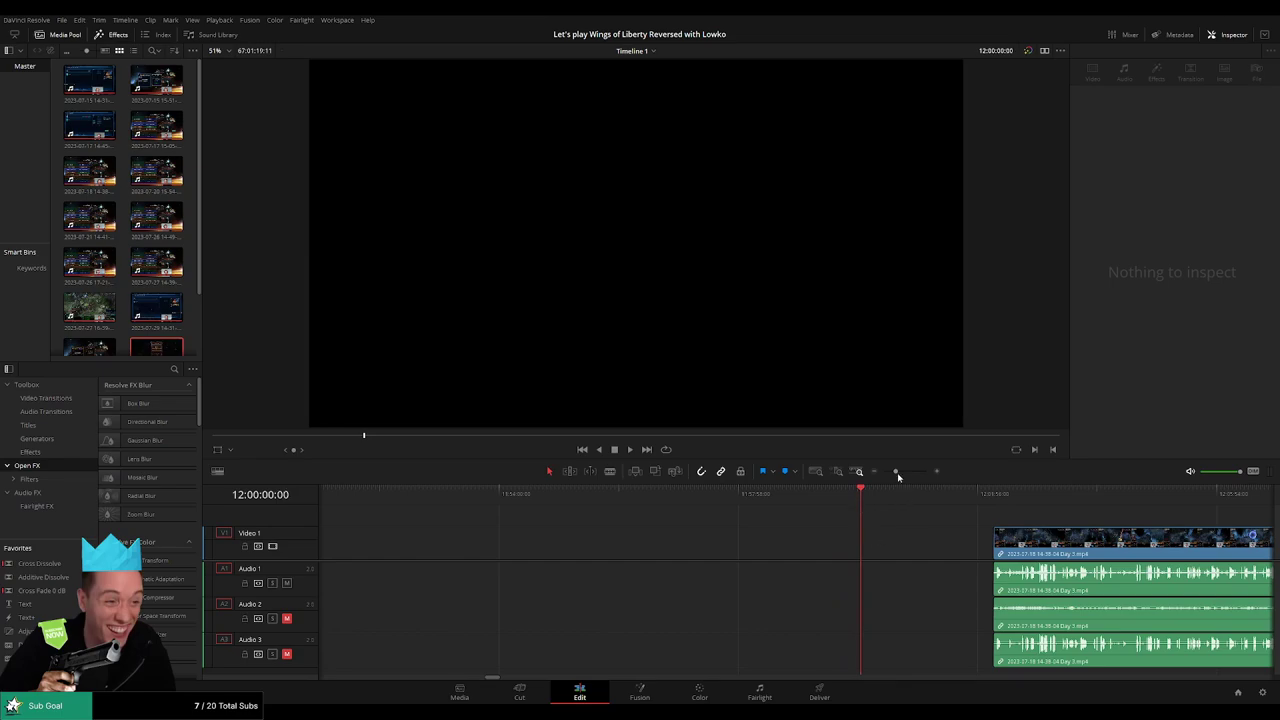
{"action": "left_click_drag", "start_coordinate": [898, 477], "coordinate": [884, 471]}
{"action": "left_click", "coordinate": [605, 540]}
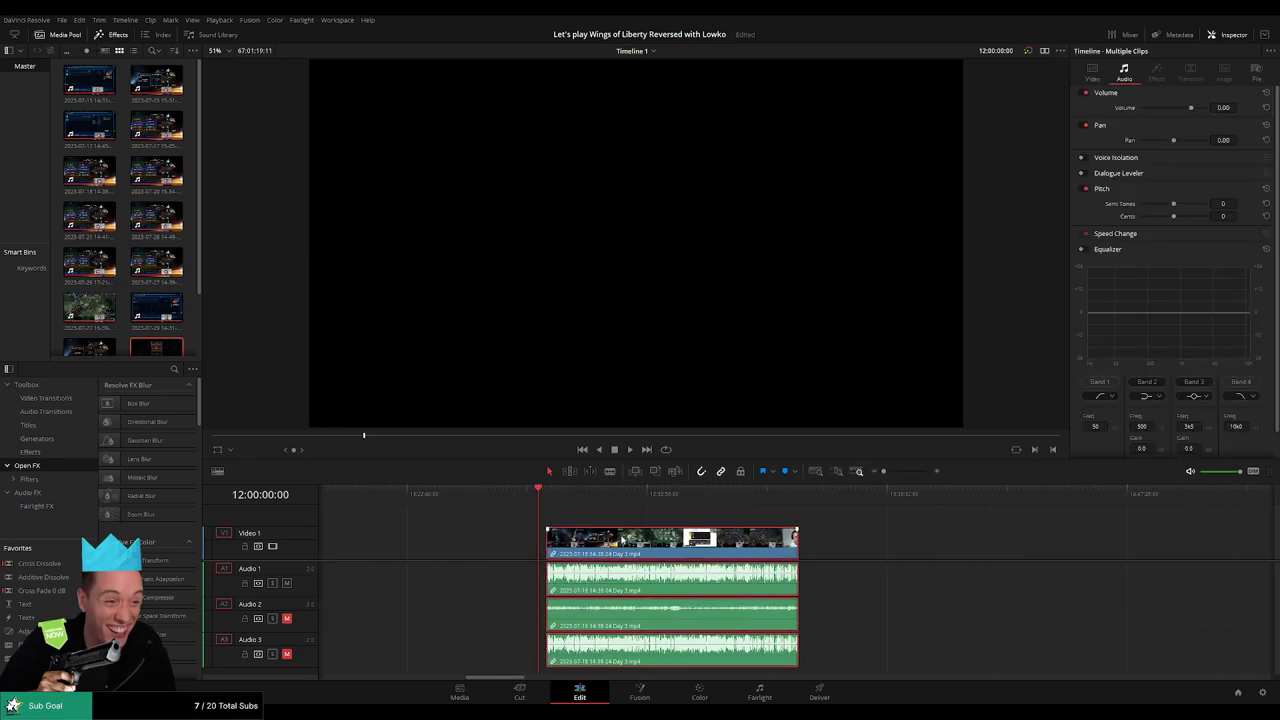
{"action": "left_click", "coordinate": [613, 515]}
{"action": "key", "text": "space"}
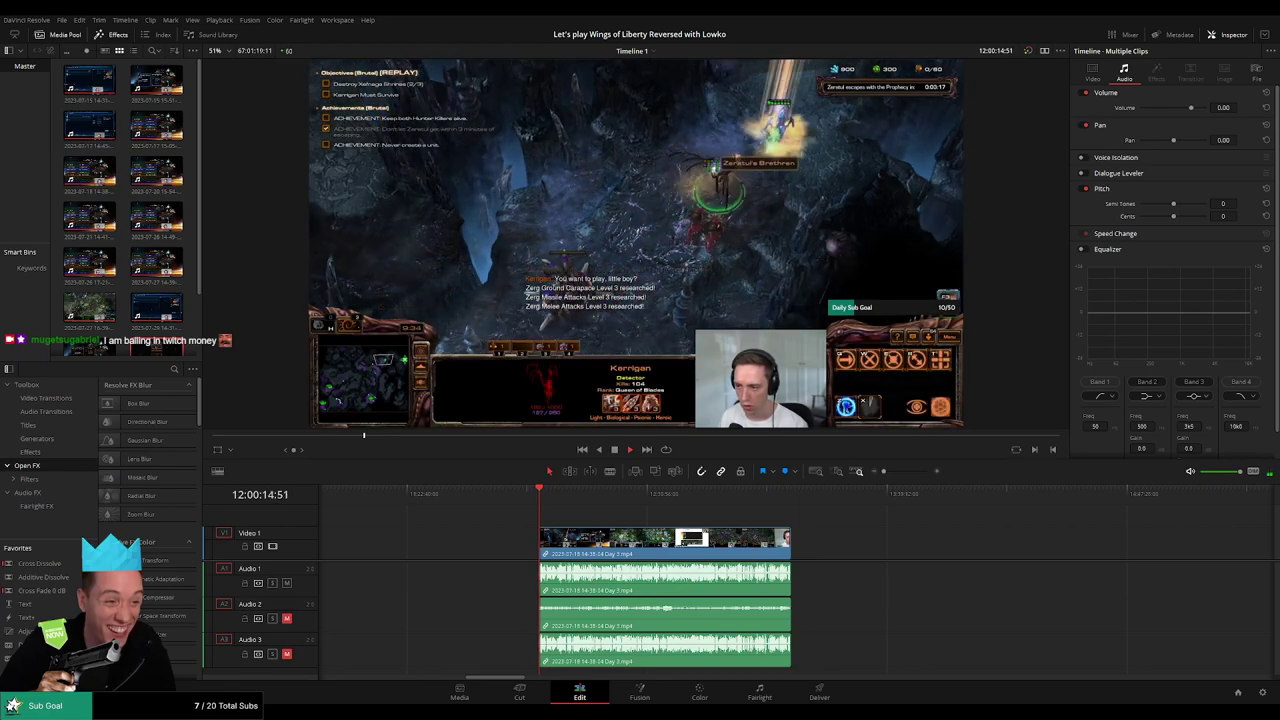
{"action": "scroll", "coordinate": [505, 520], "scroll_direction": "right", "scroll_amount": 3}
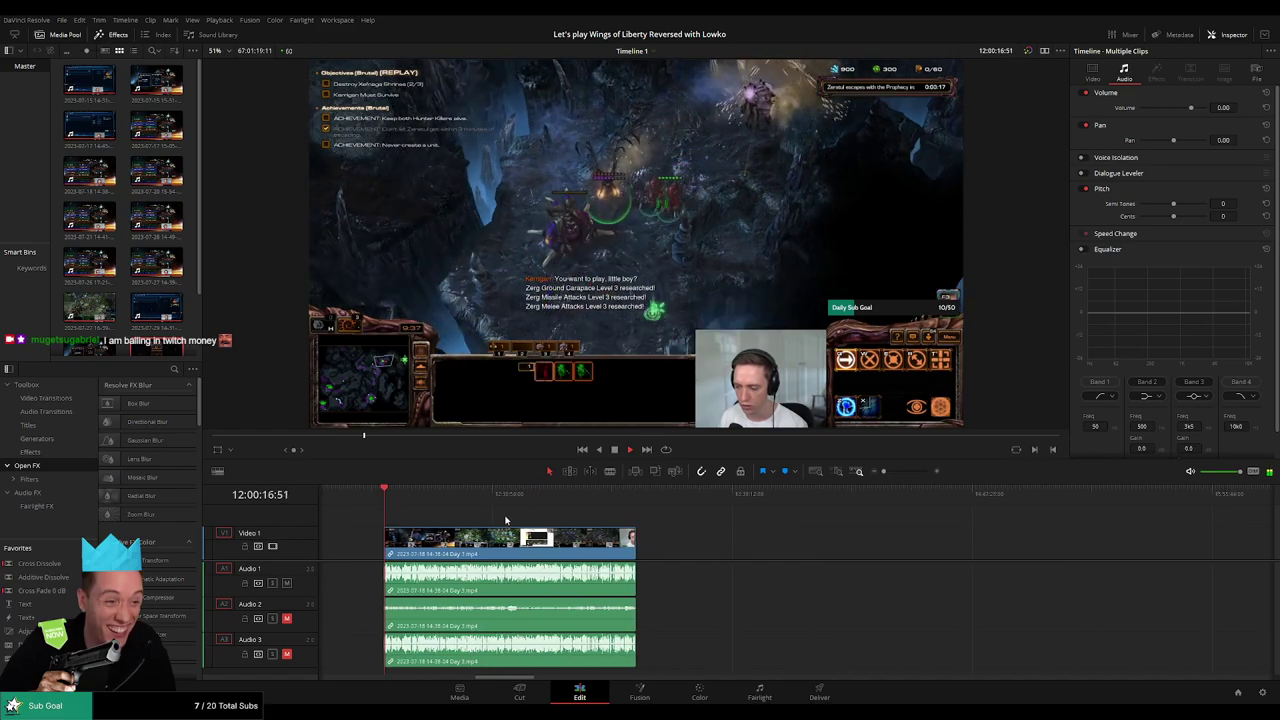
{"action": "left_click", "coordinate": [390, 497]}
{"action": "left_click_drag", "start_coordinate": [390, 497], "coordinate": [568, 510]}
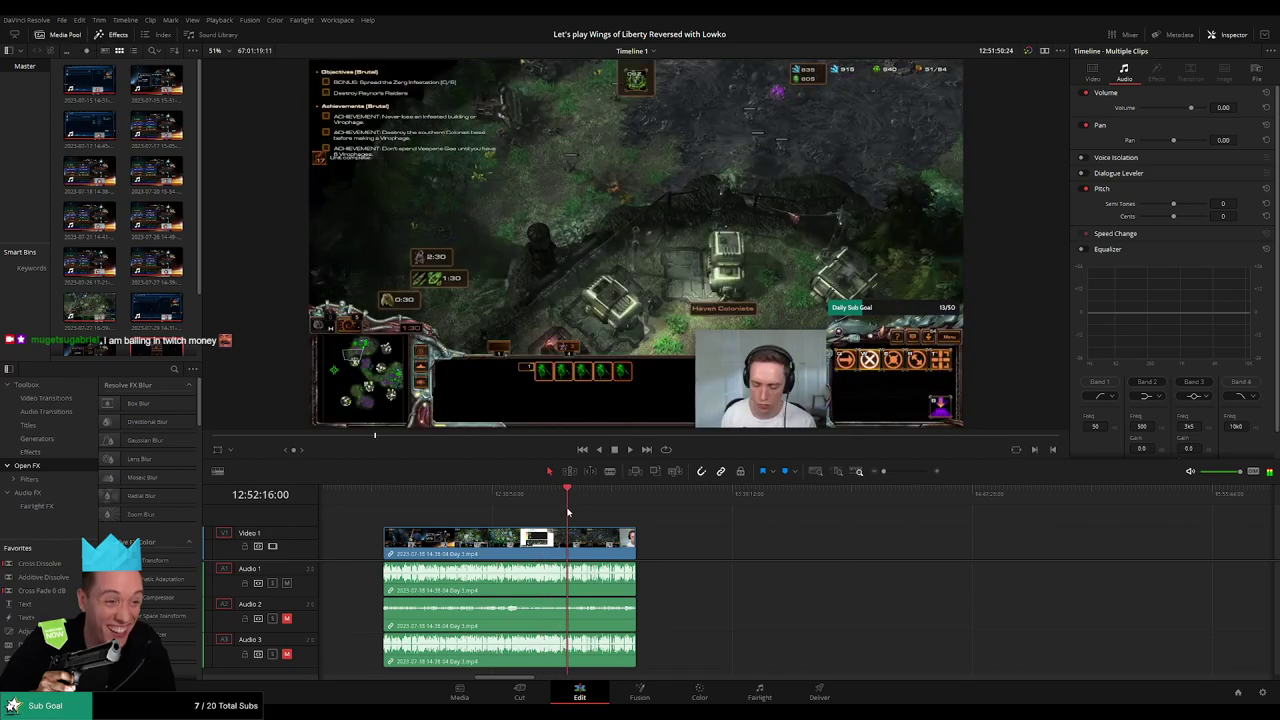
{"action": "scroll", "coordinate": [700, 520], "scroll_direction": "up", "scroll_amount": 5}
{"action": "key", "text": "space"}
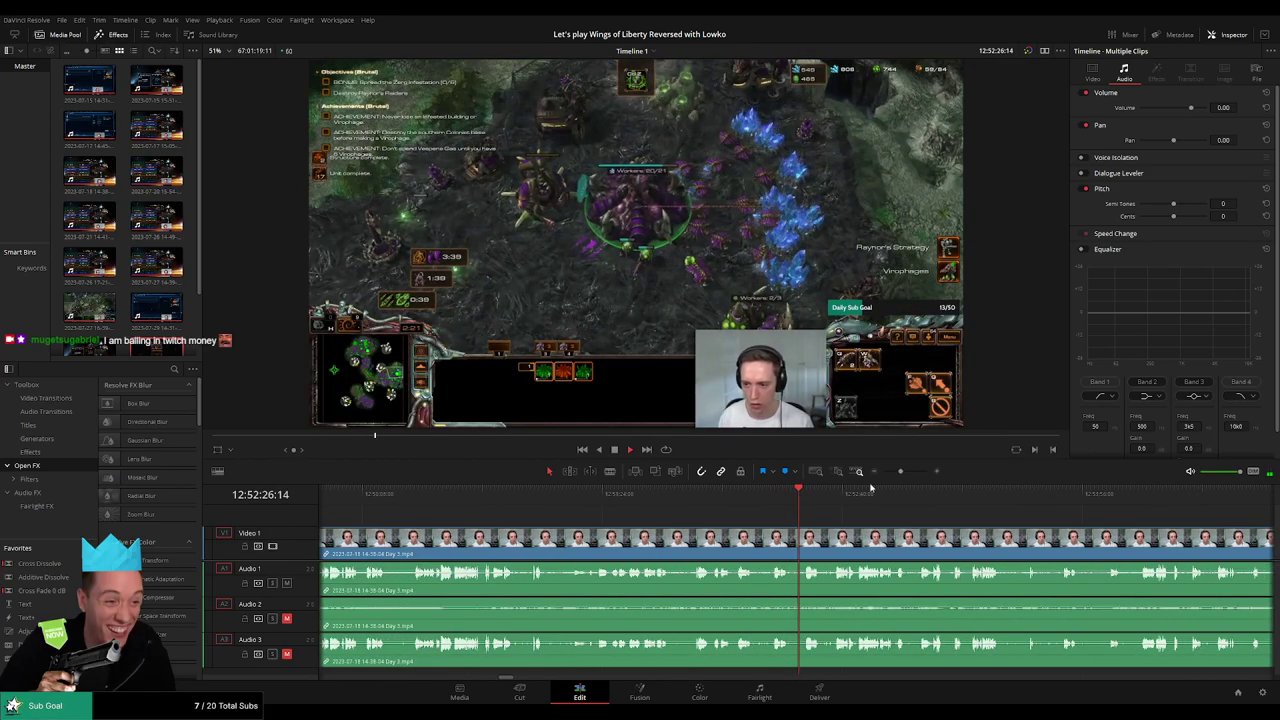
Step: Replay the Day 3 footage around 12:52:07 to locate the exact cut point
{"action": "left_click", "coordinate": [689, 497]}
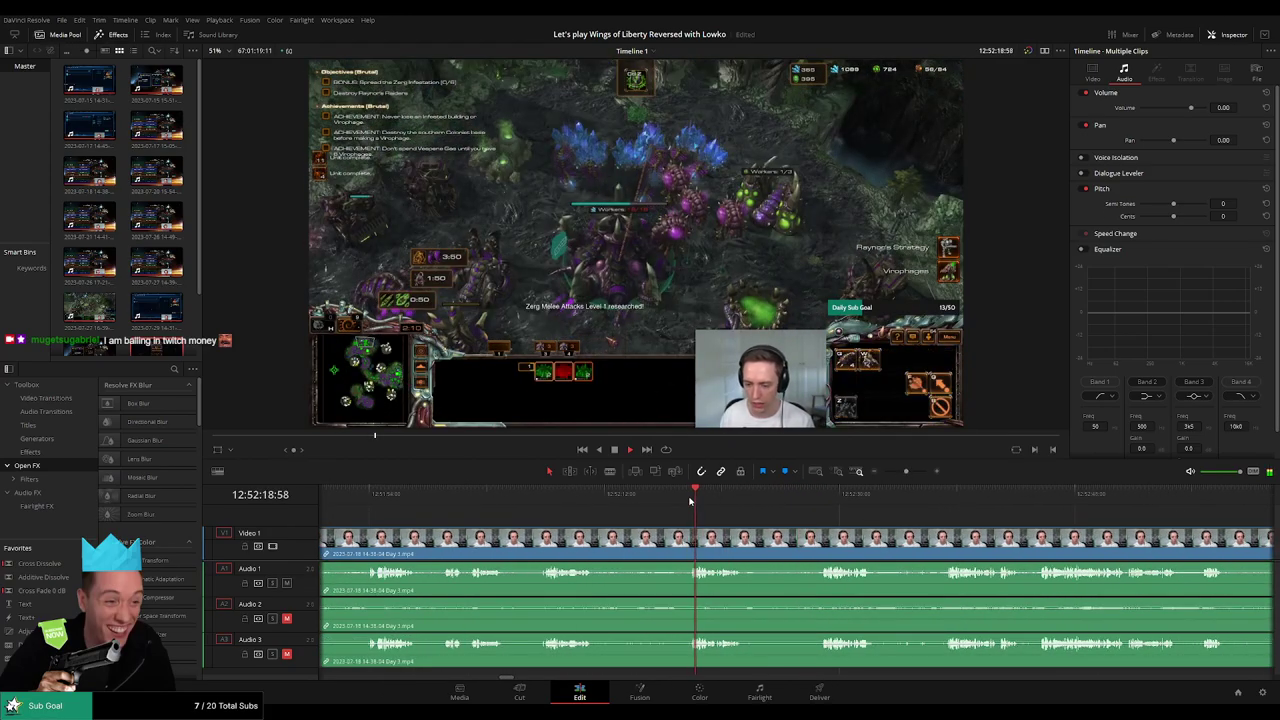
{"action": "scroll", "coordinate": [749, 535], "scroll_direction": "up", "scroll_amount": 2}
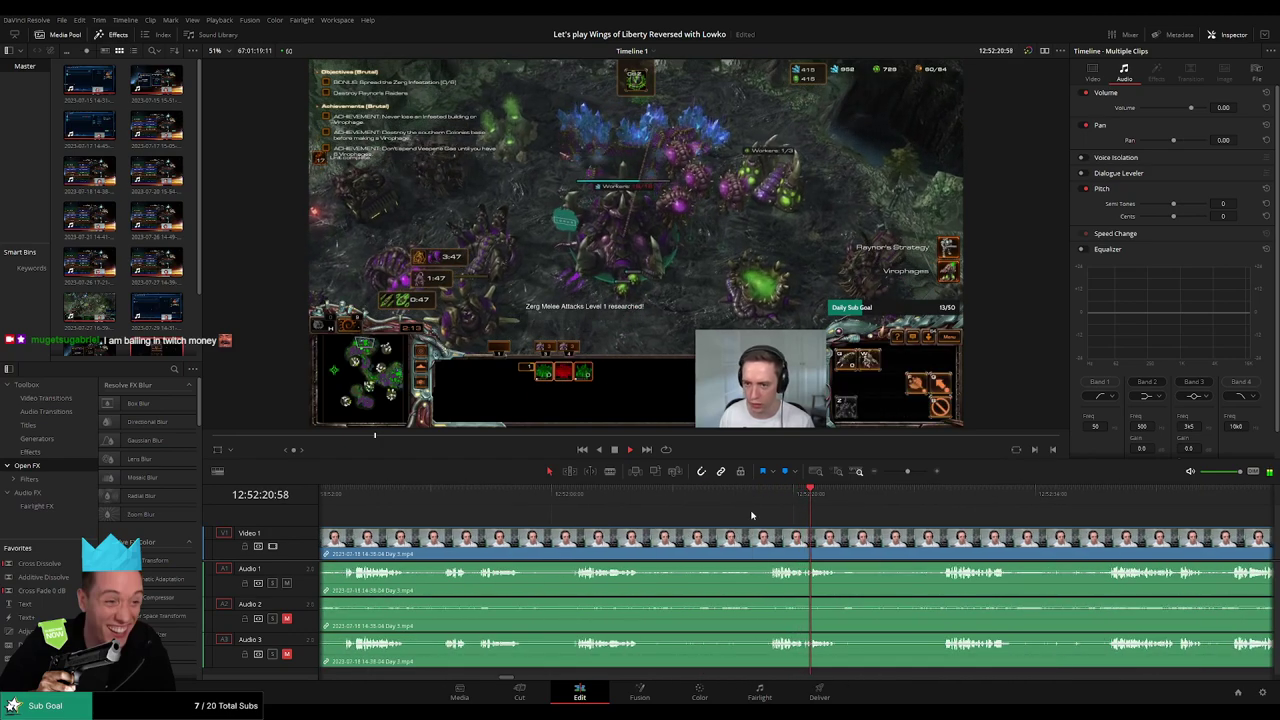
{"action": "left_click", "coordinate": [910, 472]}
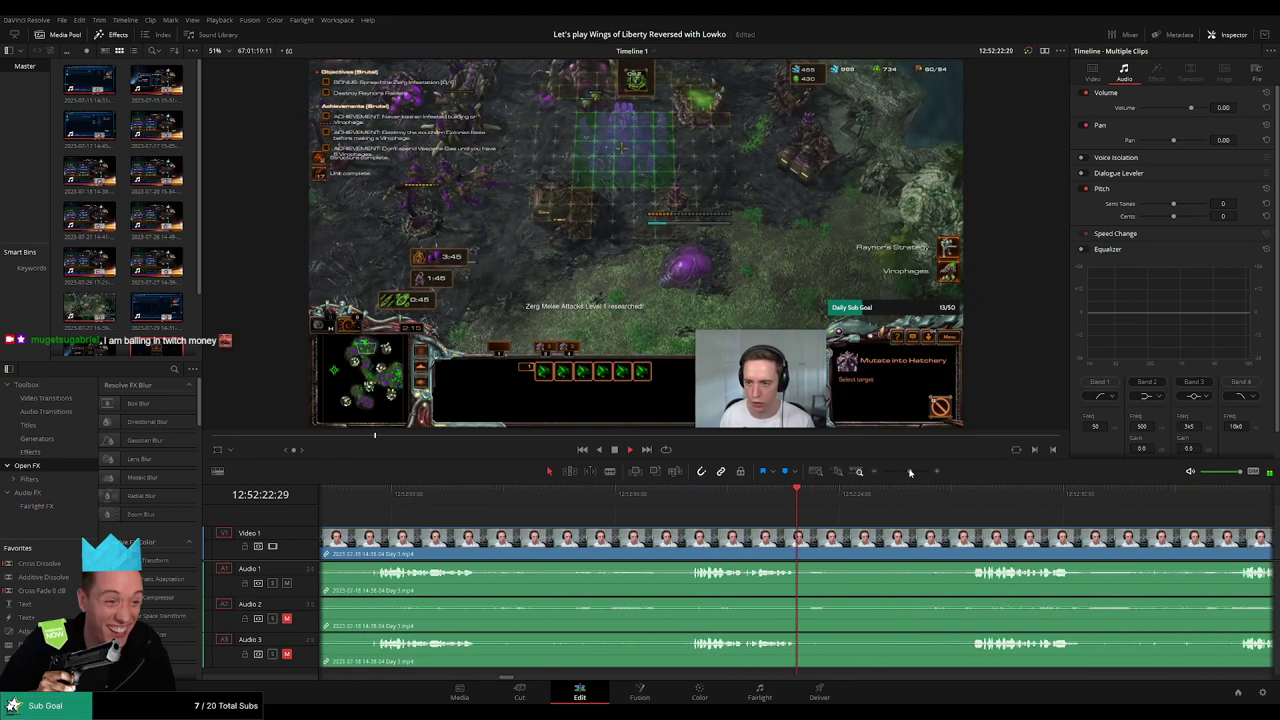
{"action": "left_click", "coordinate": [423, 494]}
{"action": "scroll", "coordinate": [603, 533], "scroll_direction": "up", "scroll_amount": 1}
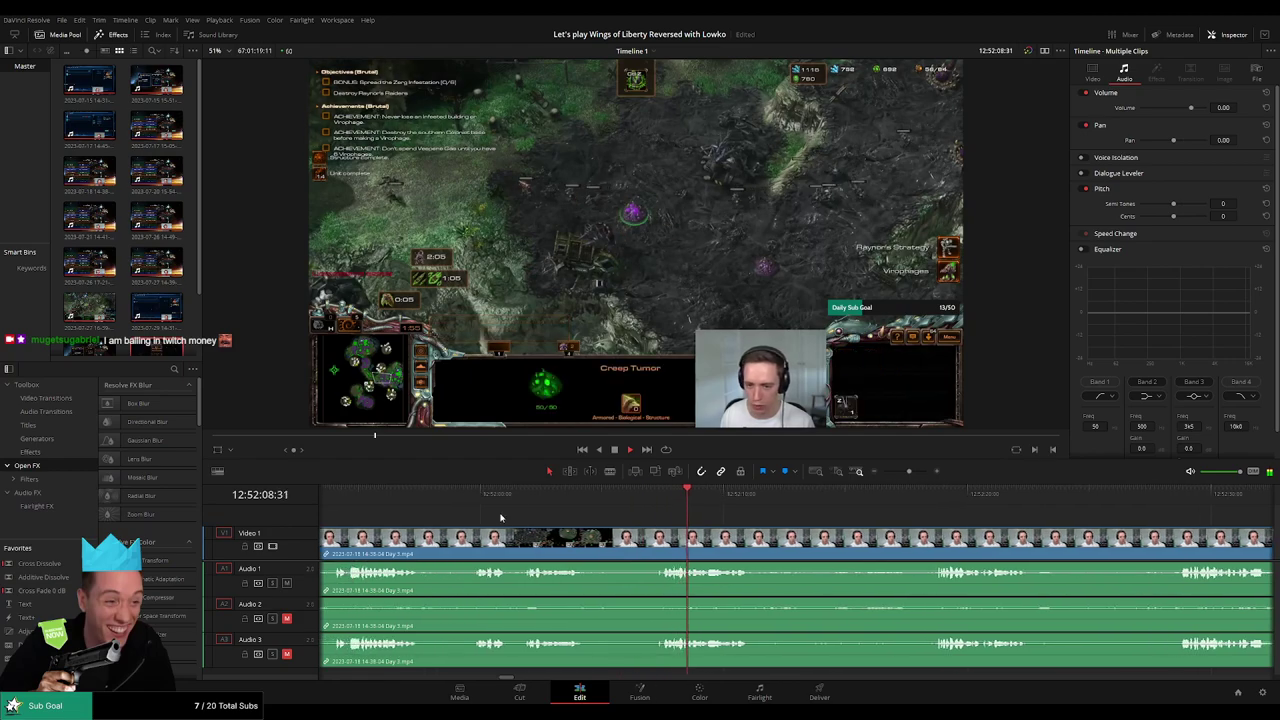
{"action": "left_click", "coordinate": [520, 494]}
{"action": "left_click", "coordinate": [481, 496]}
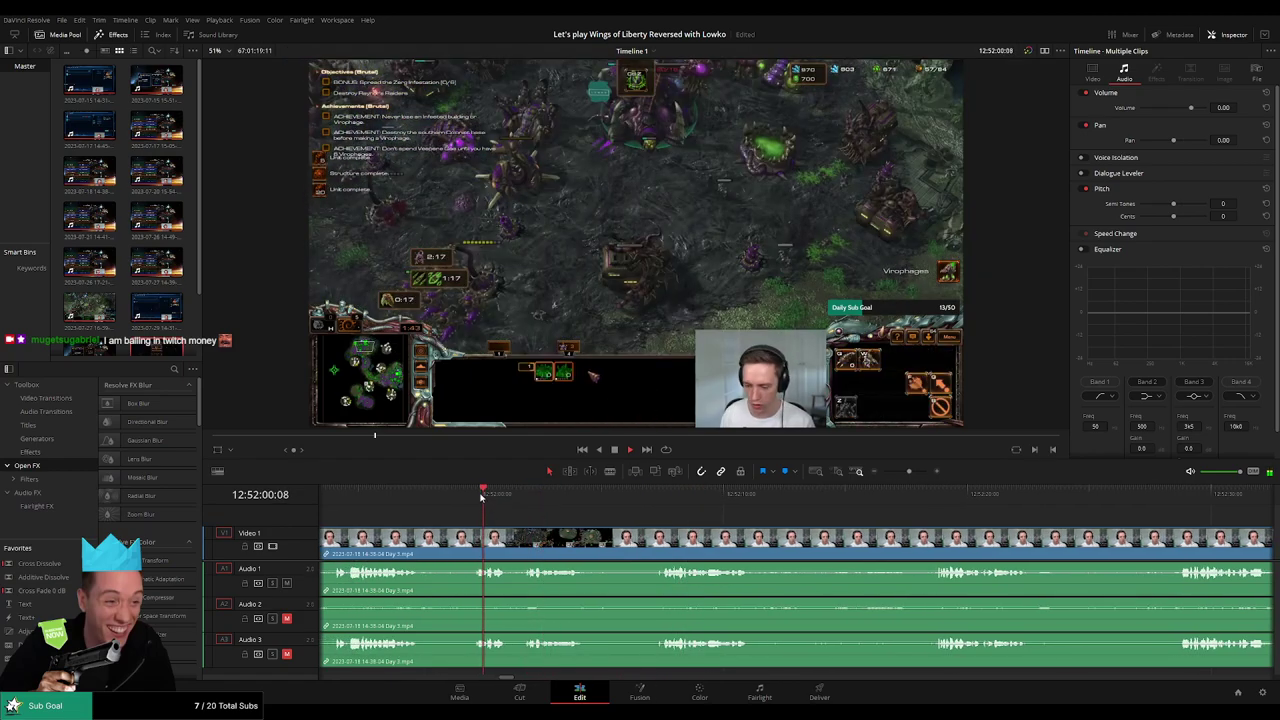
{"action": "left_click", "coordinate": [475, 498]}
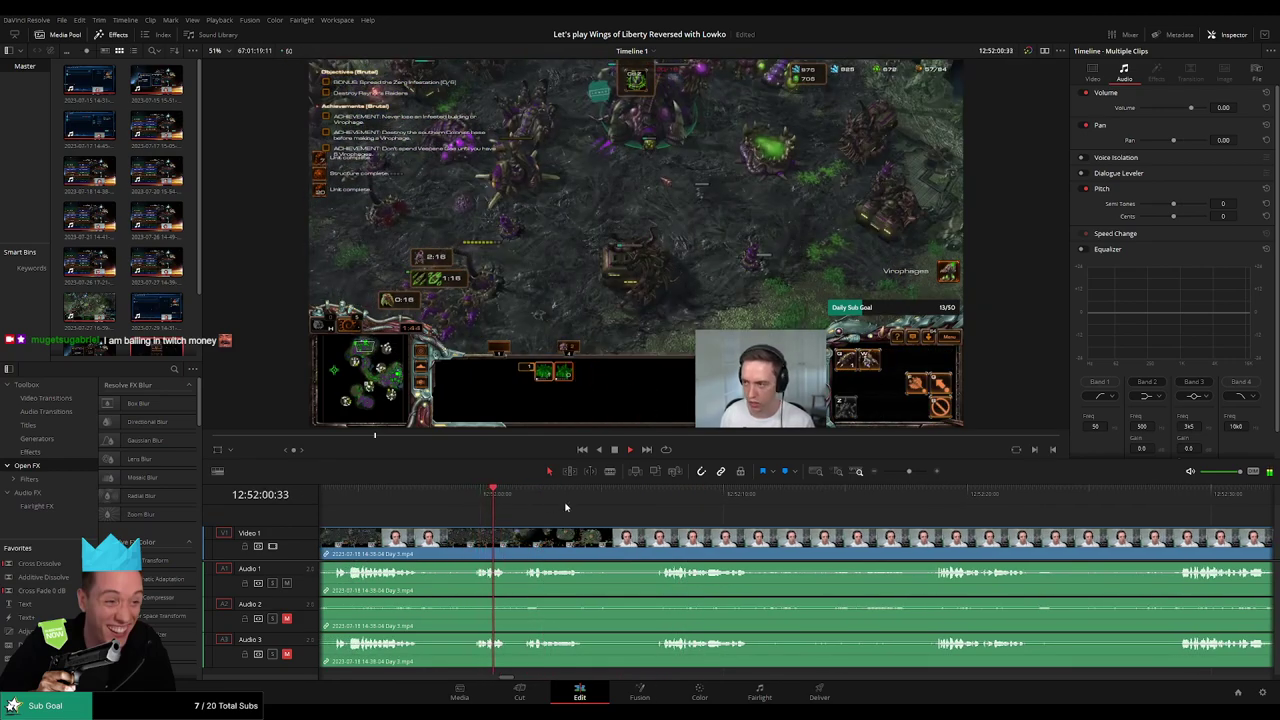
{"action": "left_click", "coordinate": [618, 497]}
{"action": "key", "text": "space"}
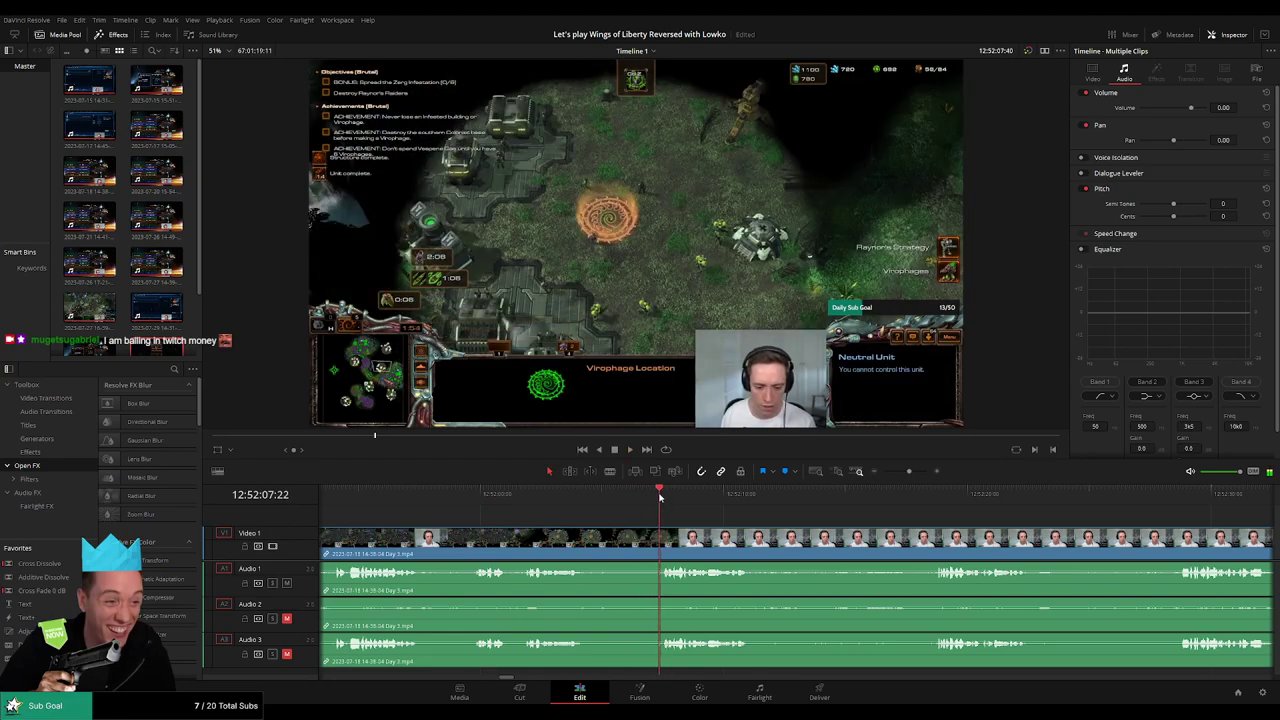
Step: Place the playhead at 12:52:06:30 and split the video and all three audio tracks there
{"action": "left_click", "coordinate": [655, 494]}
{"action": "left_click_drag", "start_coordinate": [655, 496], "coordinate": [640, 496]}
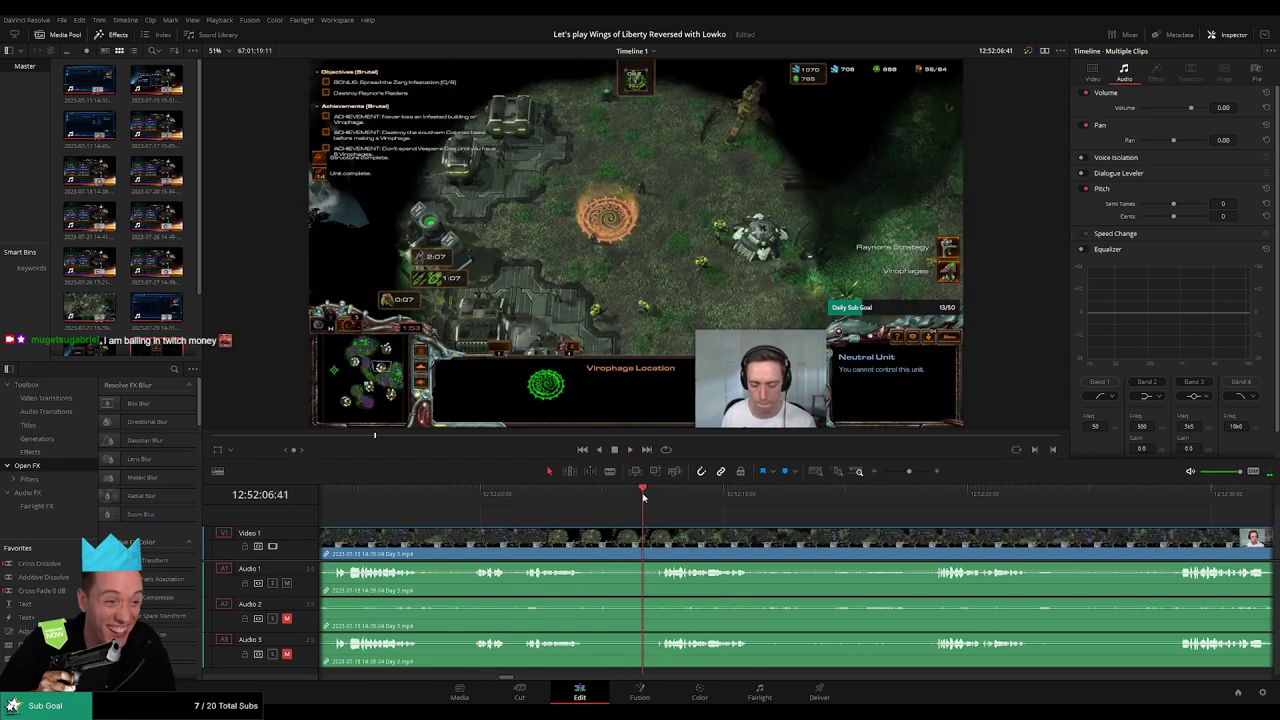
{"action": "key", "text": "ctrl+b"}
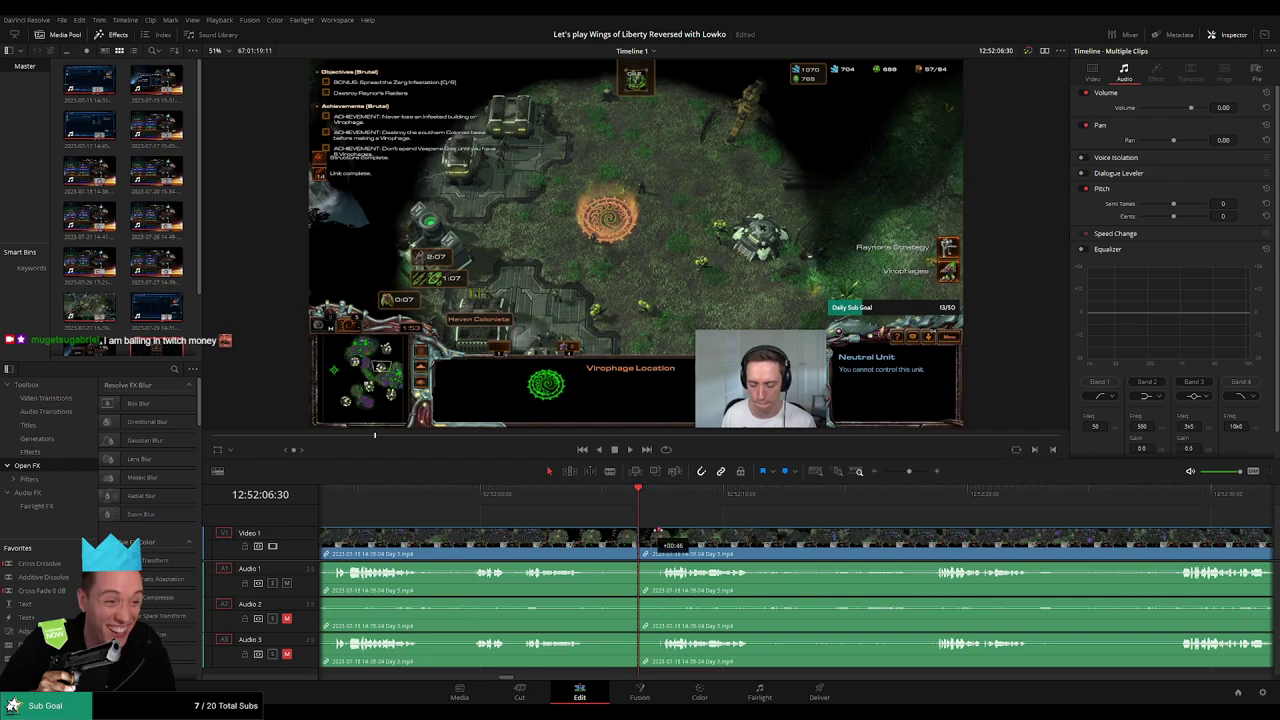
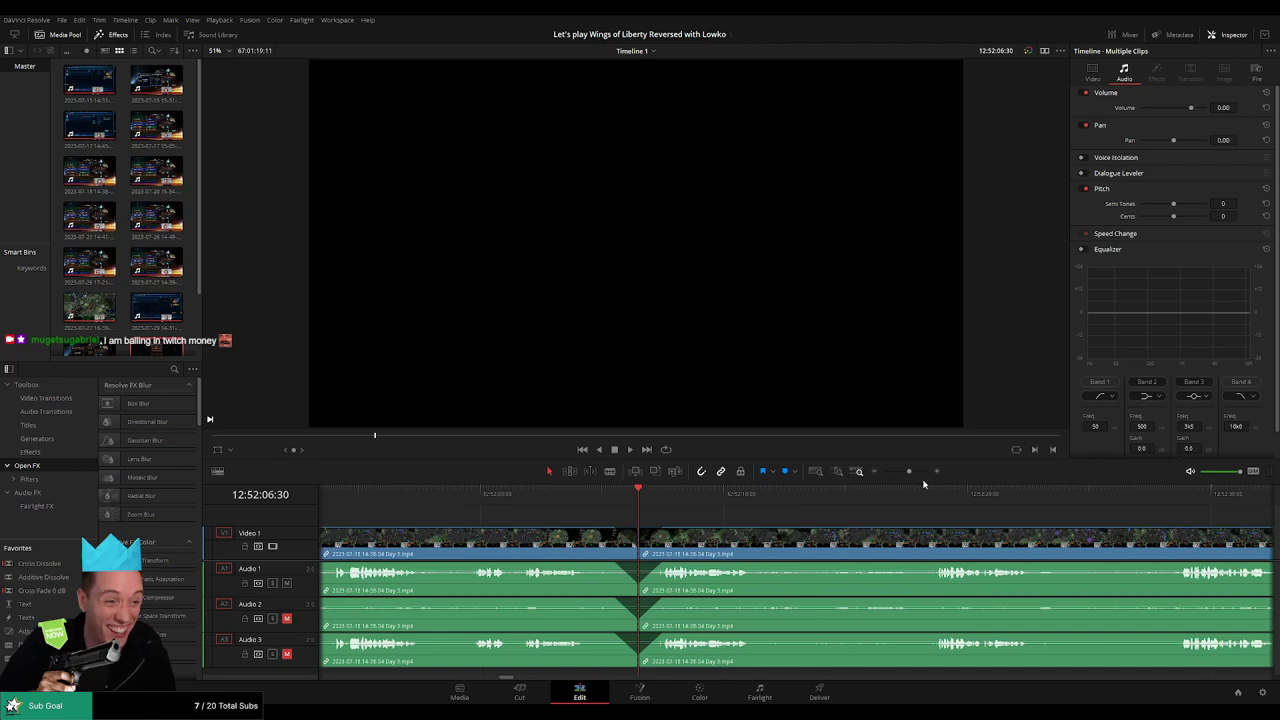
Step: Slide the far-right clip left until it snaps to the playhead, closing the gap
{"action": "scroll", "coordinate": [924, 484], "scroll_direction": "down", "scroll_amount": 5}
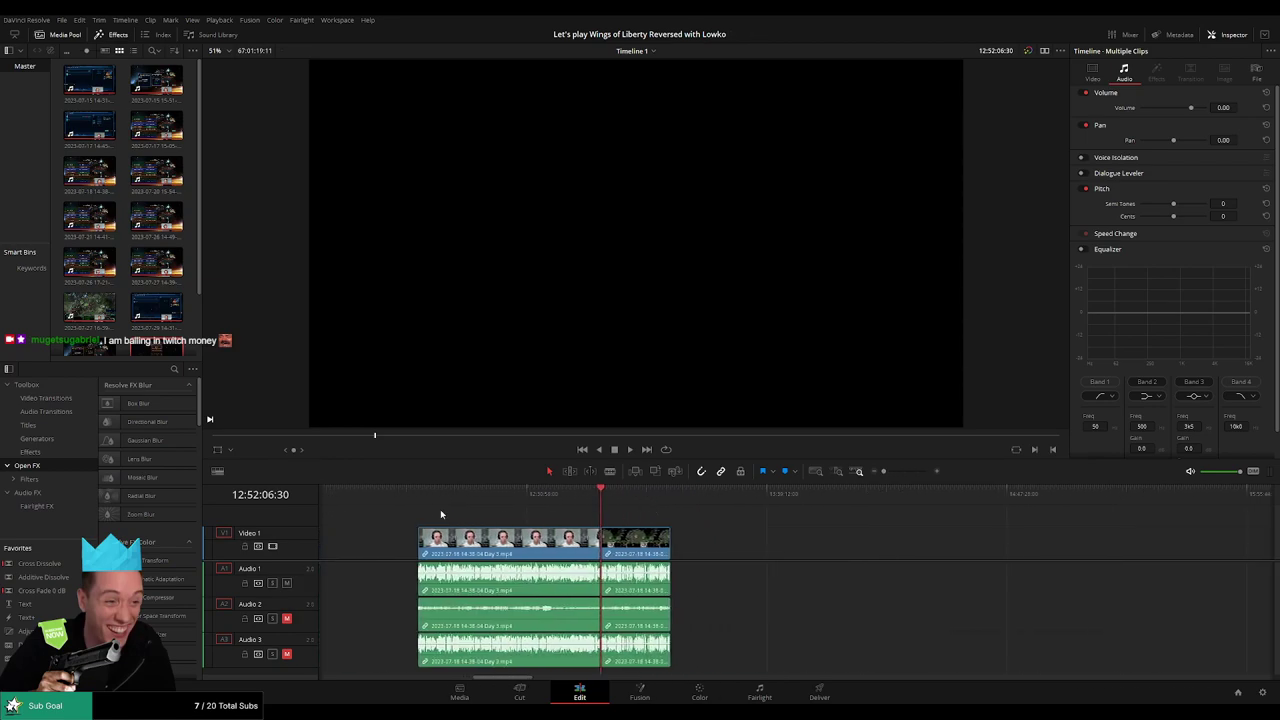
{"action": "scroll", "coordinate": [600, 502], "scroll_direction": "down", "scroll_amount": 5}
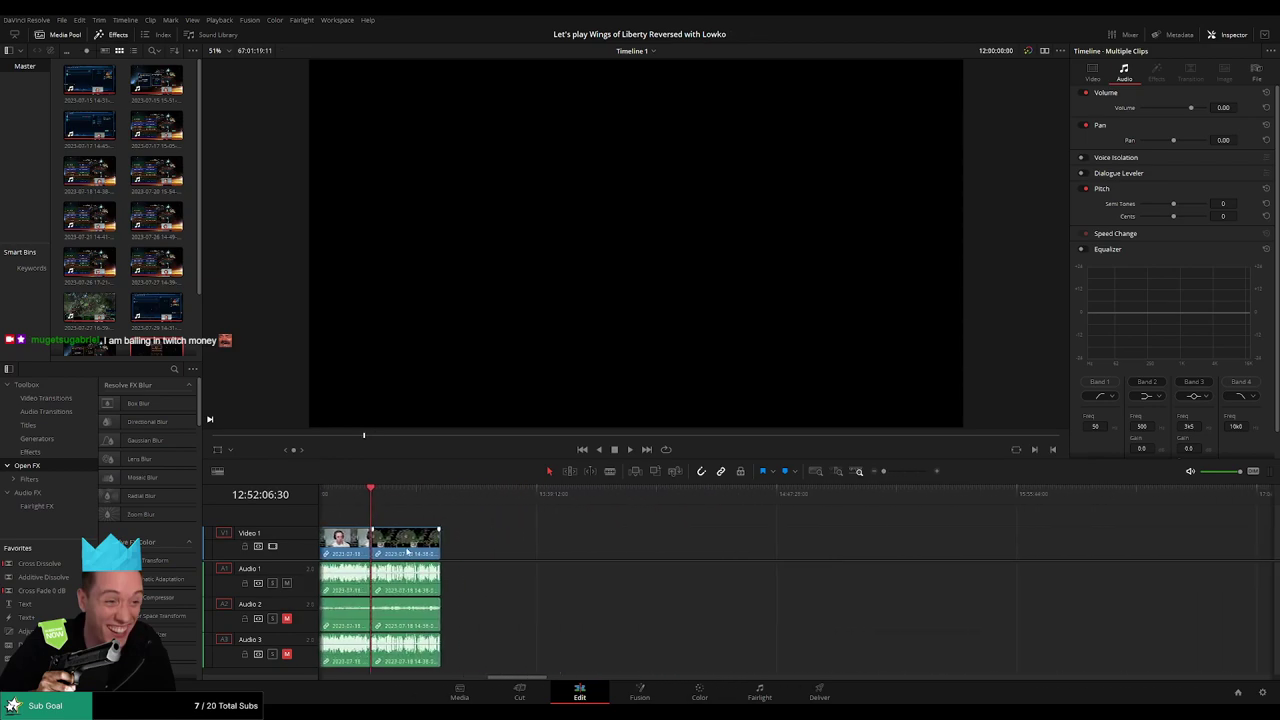
{"action": "left_click_drag", "start_coordinate": [372, 496], "coordinate": [504, 519]}
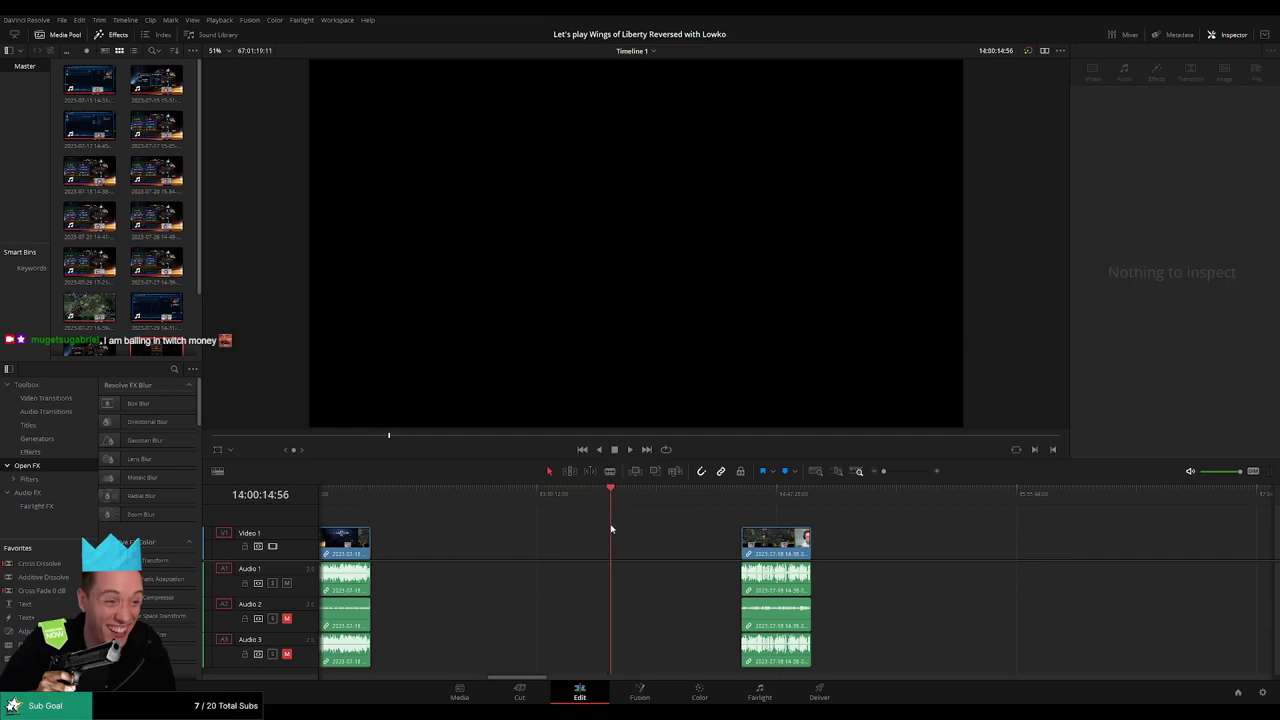
{"action": "scroll", "coordinate": [697, 539], "scroll_direction": "up", "scroll_amount": 5}
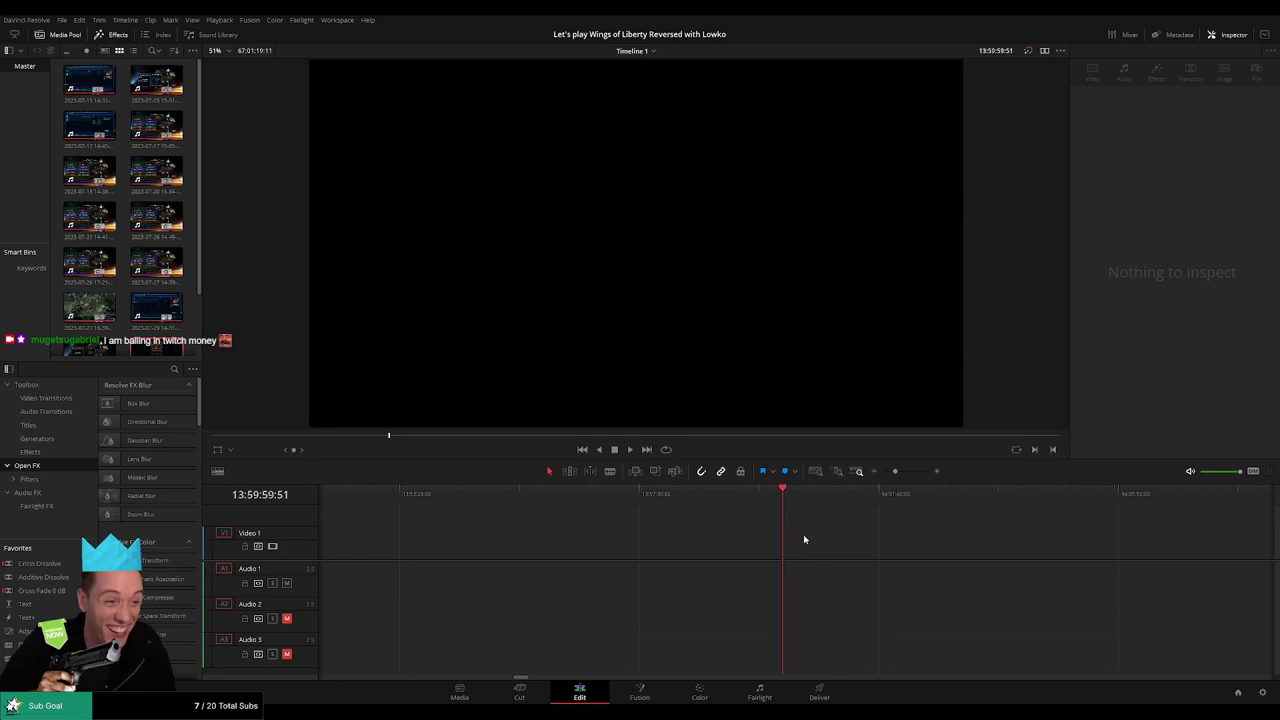
{"action": "left_click_drag", "start_coordinate": [895, 471], "coordinate": [883, 471]}
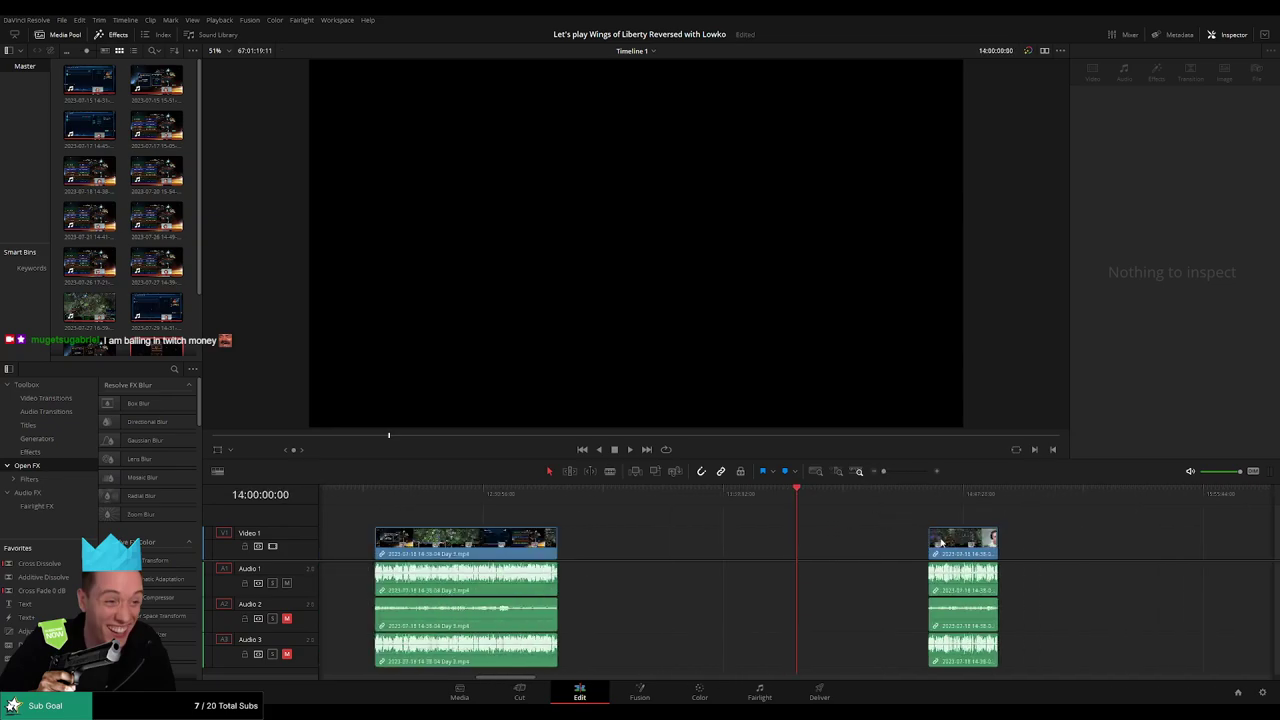
{"action": "left_click_drag", "start_coordinate": [964, 548], "coordinate": [857, 551]}
{"action": "key", "text": "space"}
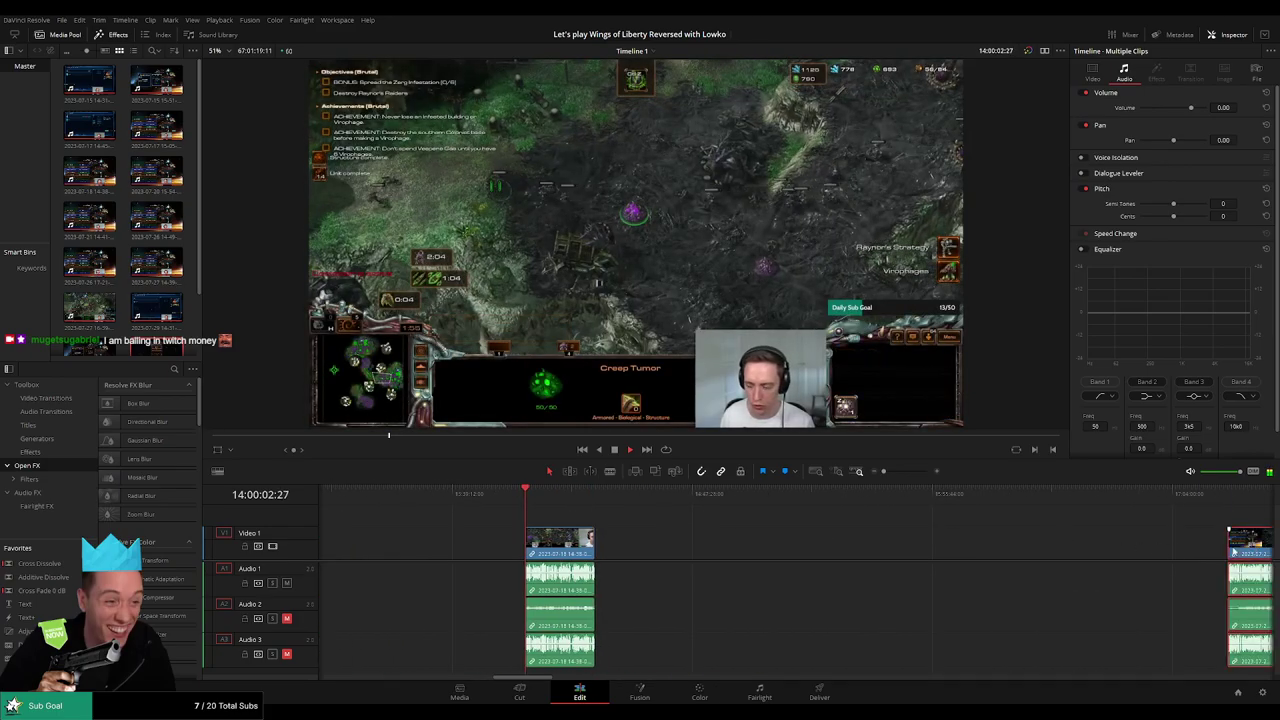
Step: Drag the next clip left so it butts against the previous clip
{"action": "left_click_drag", "start_coordinate": [1238, 552], "coordinate": [605, 555]}
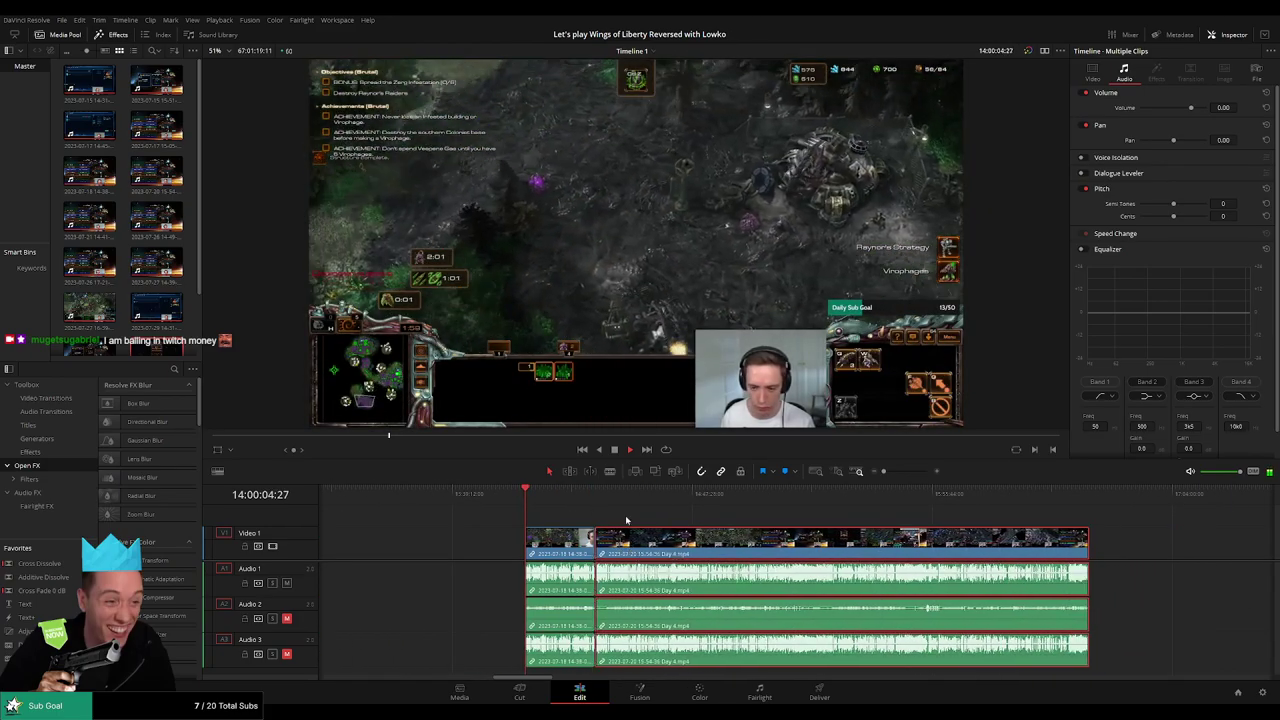
{"action": "left_click", "coordinate": [628, 516]}
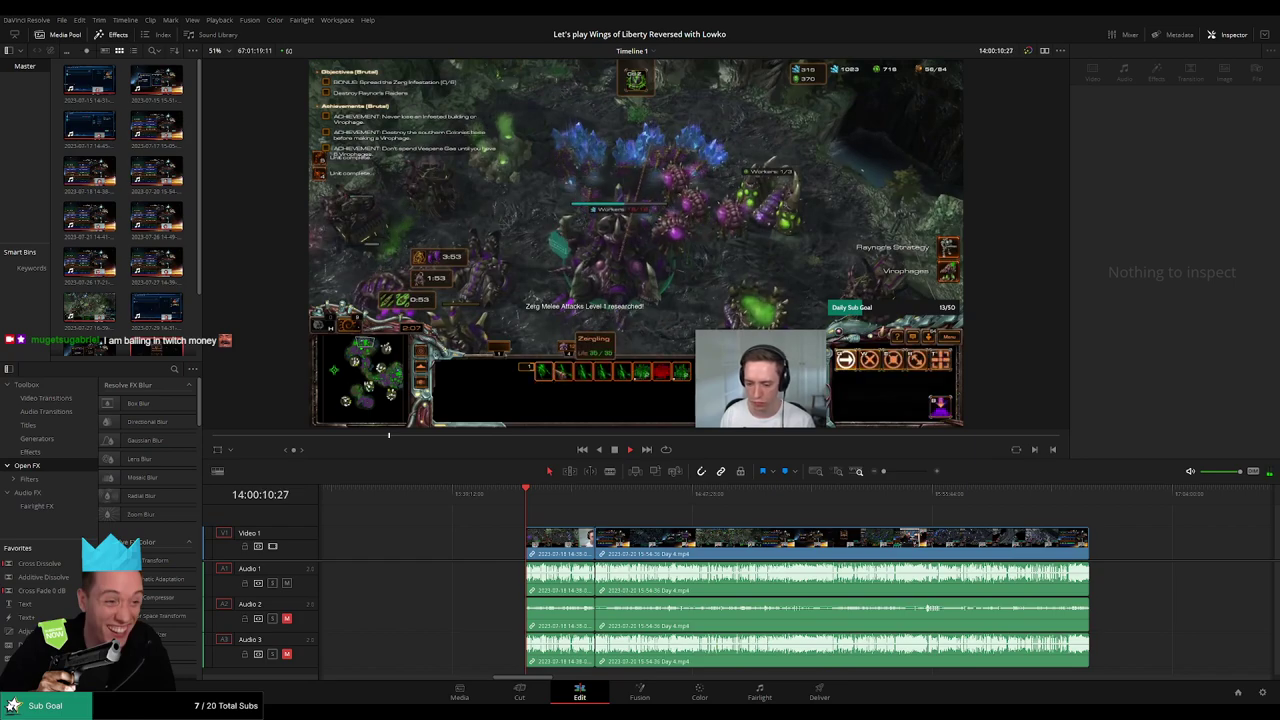
{"action": "scroll", "coordinate": [600, 517], "scroll_direction": "right", "scroll_amount": 2}
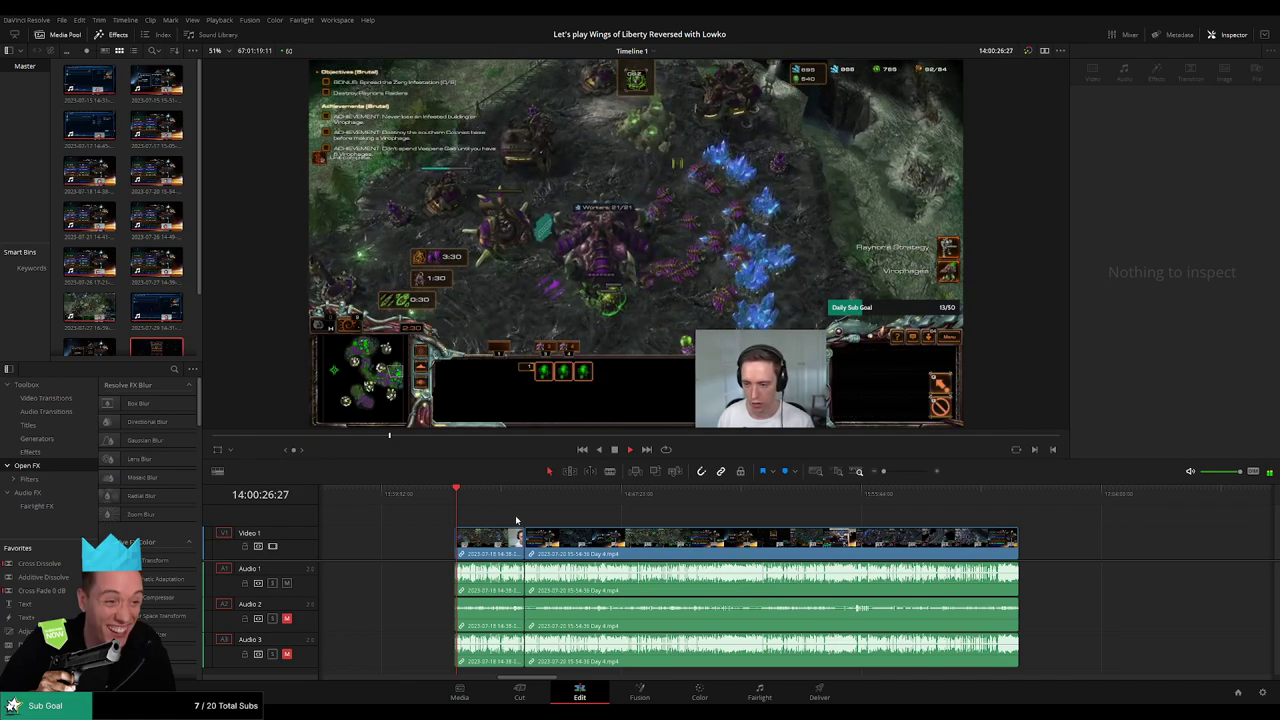
Step: Review the clip join and delete the unwanted section before it from all tracks
{"action": "left_click_drag", "start_coordinate": [471, 512], "coordinate": [522, 503]}
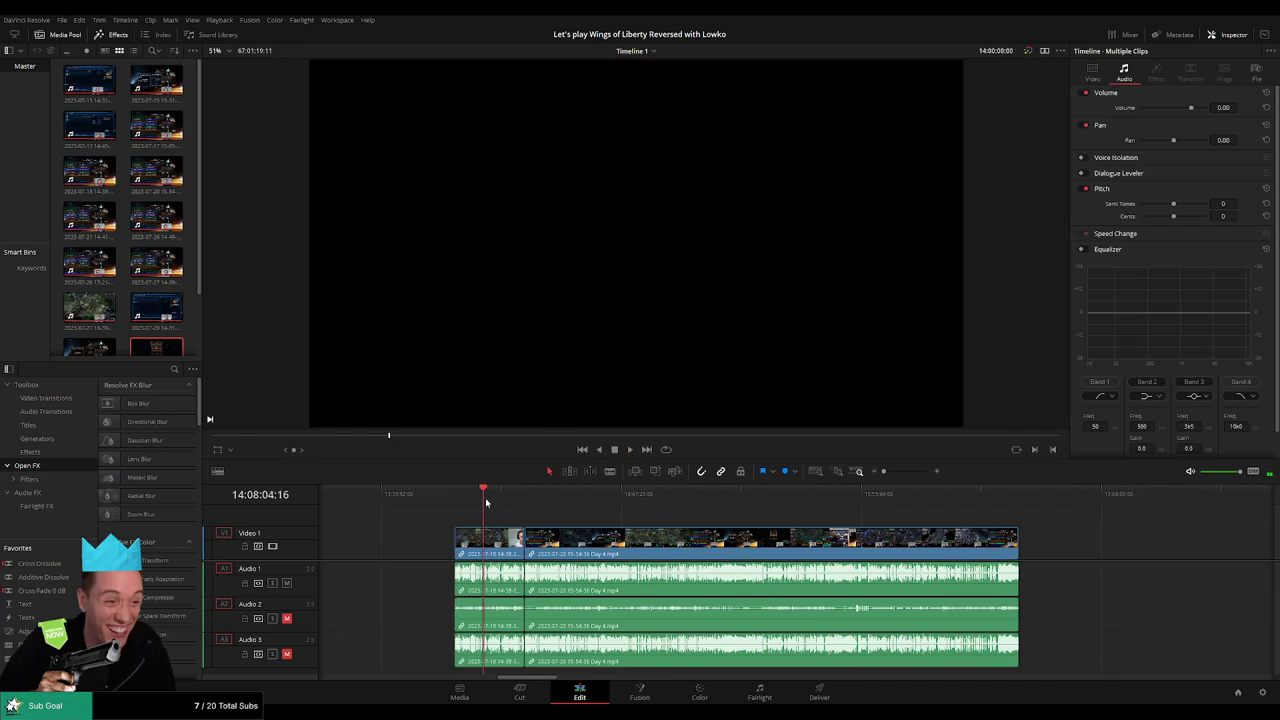
{"action": "scroll", "coordinate": [901, 481], "scroll_direction": "up", "scroll_amount": 3}
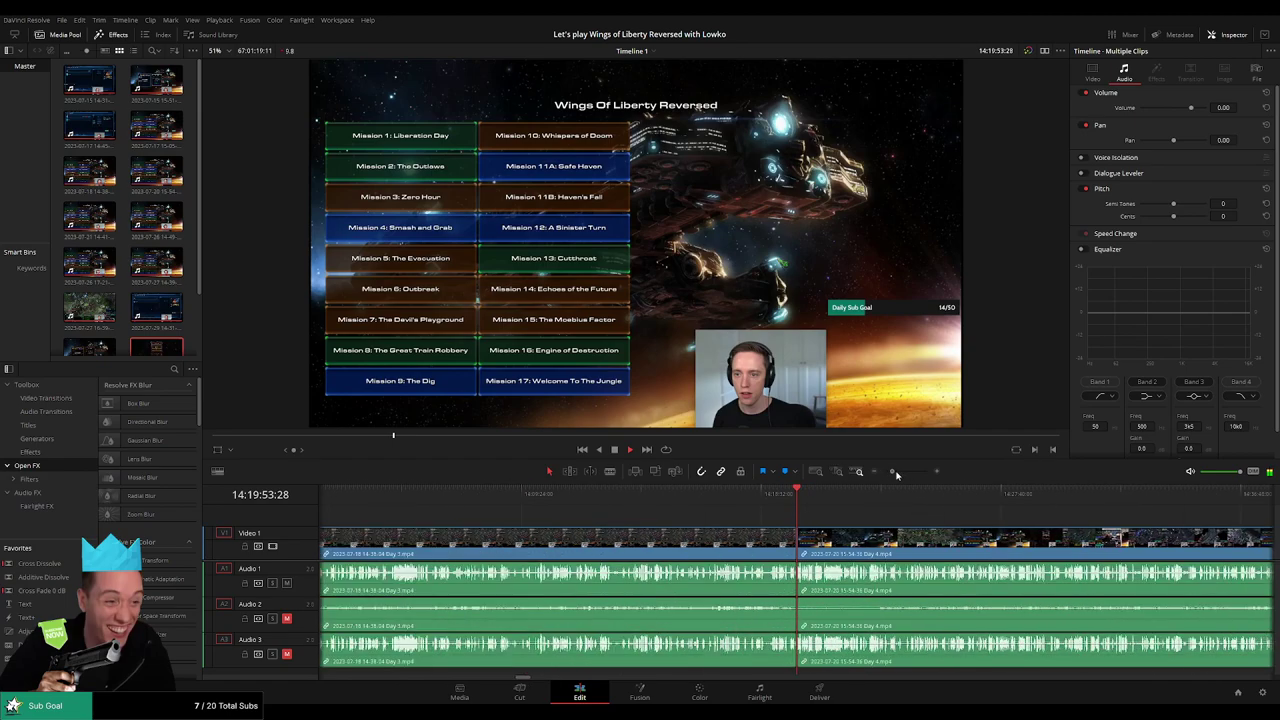
{"action": "left_click_drag", "start_coordinate": [800, 490], "coordinate": [708, 490]}
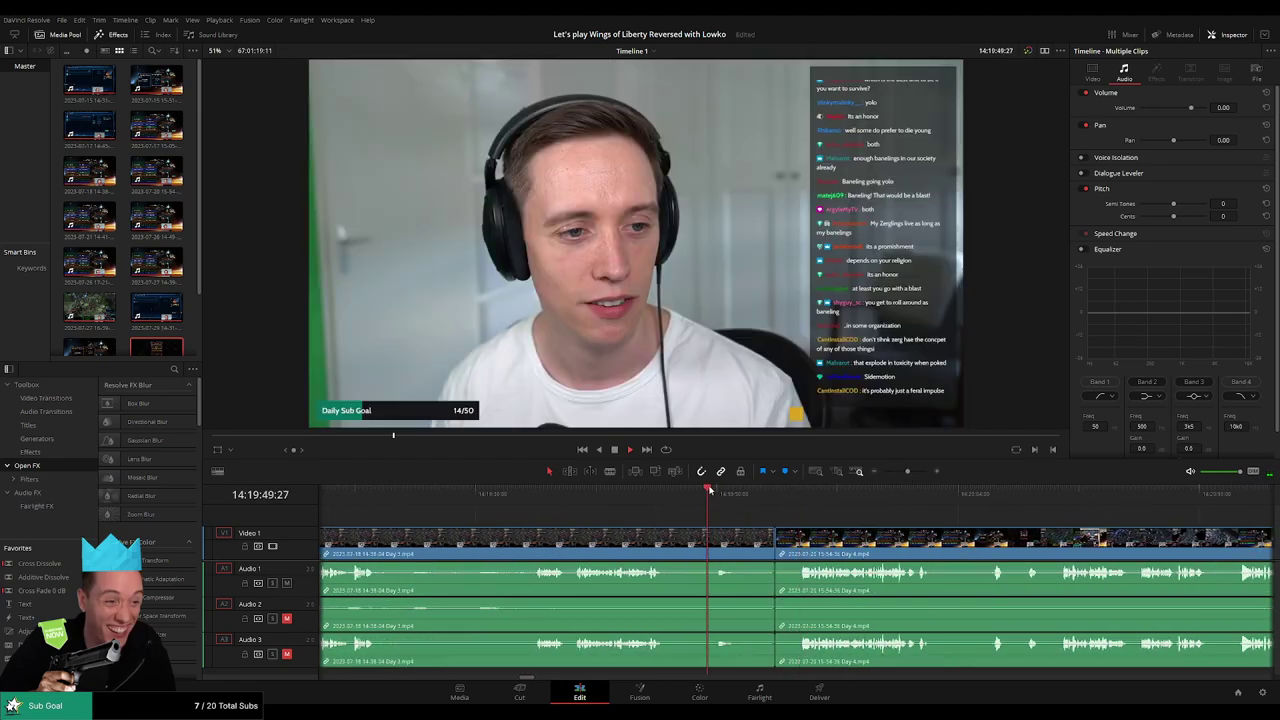
{"action": "left_click", "coordinate": [613, 493]}
{"action": "key", "text": "space"}
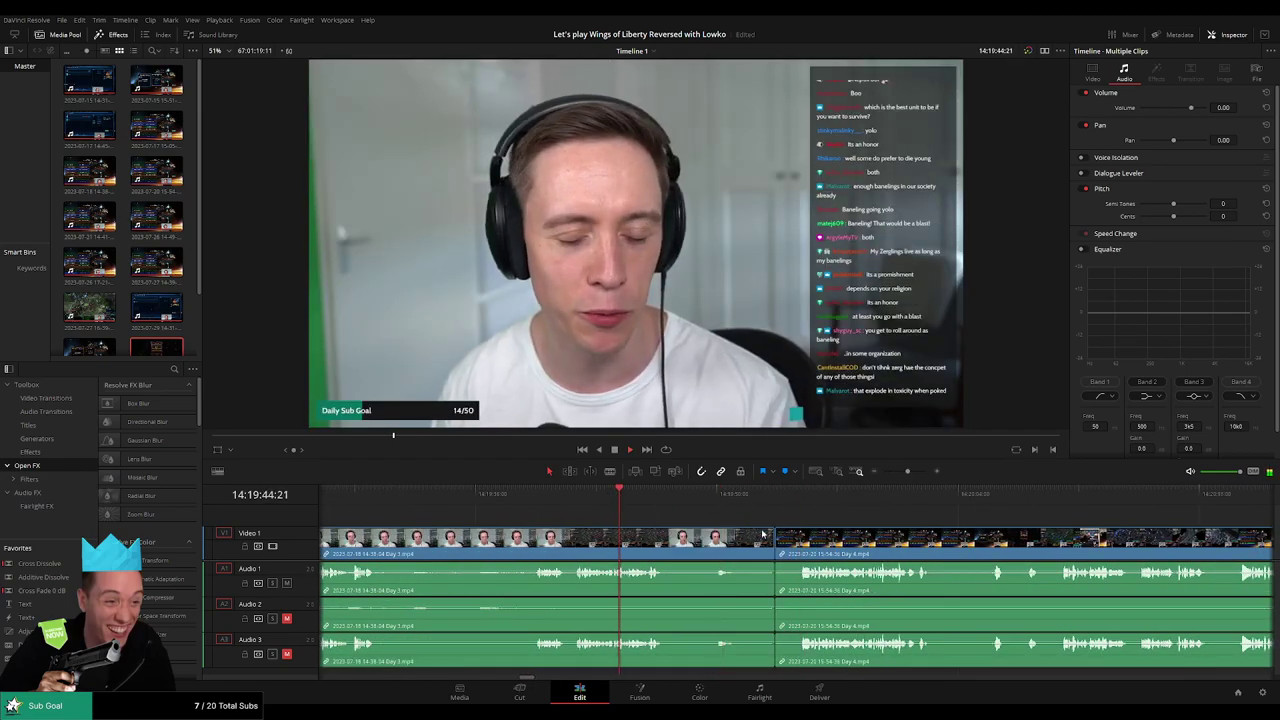
{"action": "left_click", "coordinate": [773, 560]}
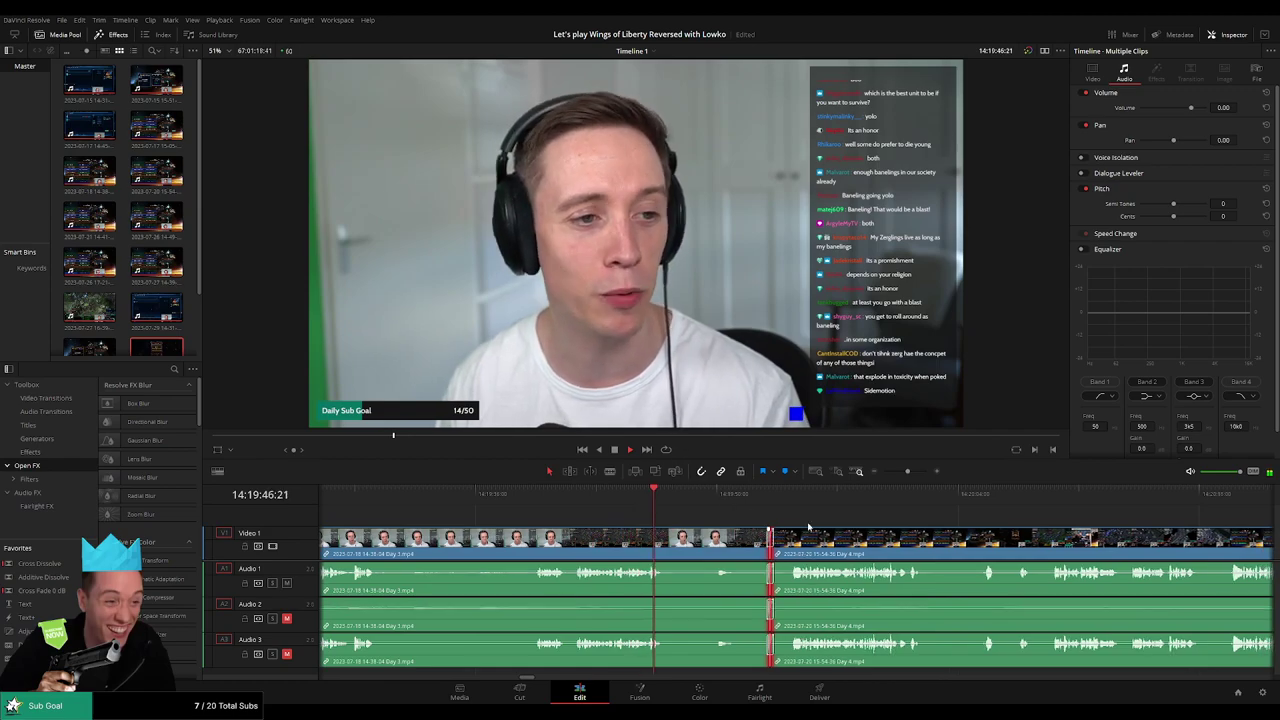
{"action": "left_click", "coordinate": [537, 494]}
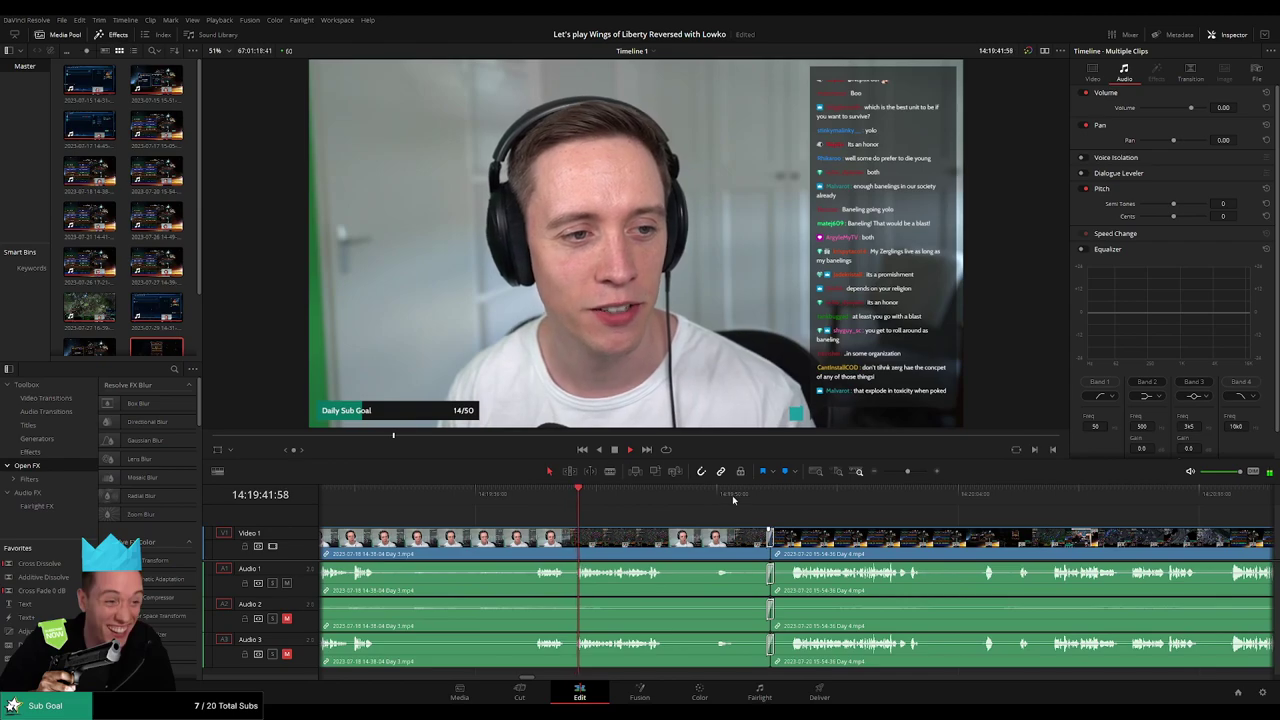
{"action": "key", "text": "alt+l"}
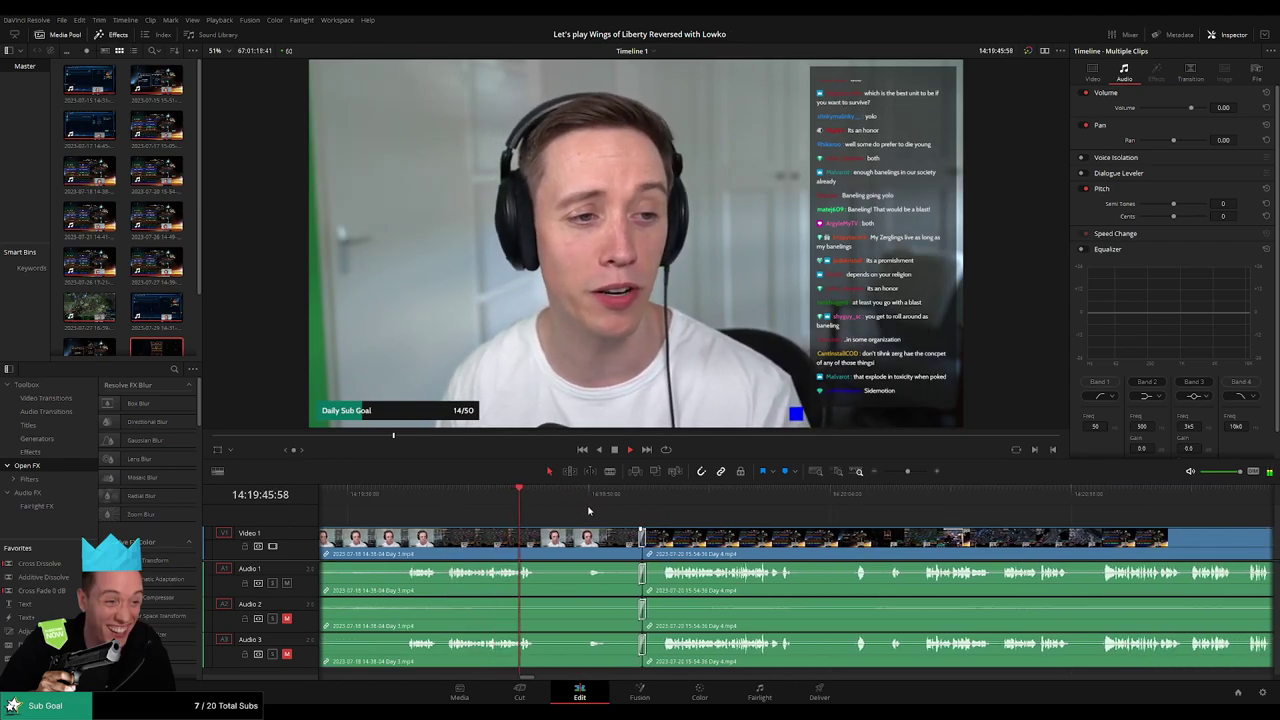
{"action": "left_click", "coordinate": [633, 502]}
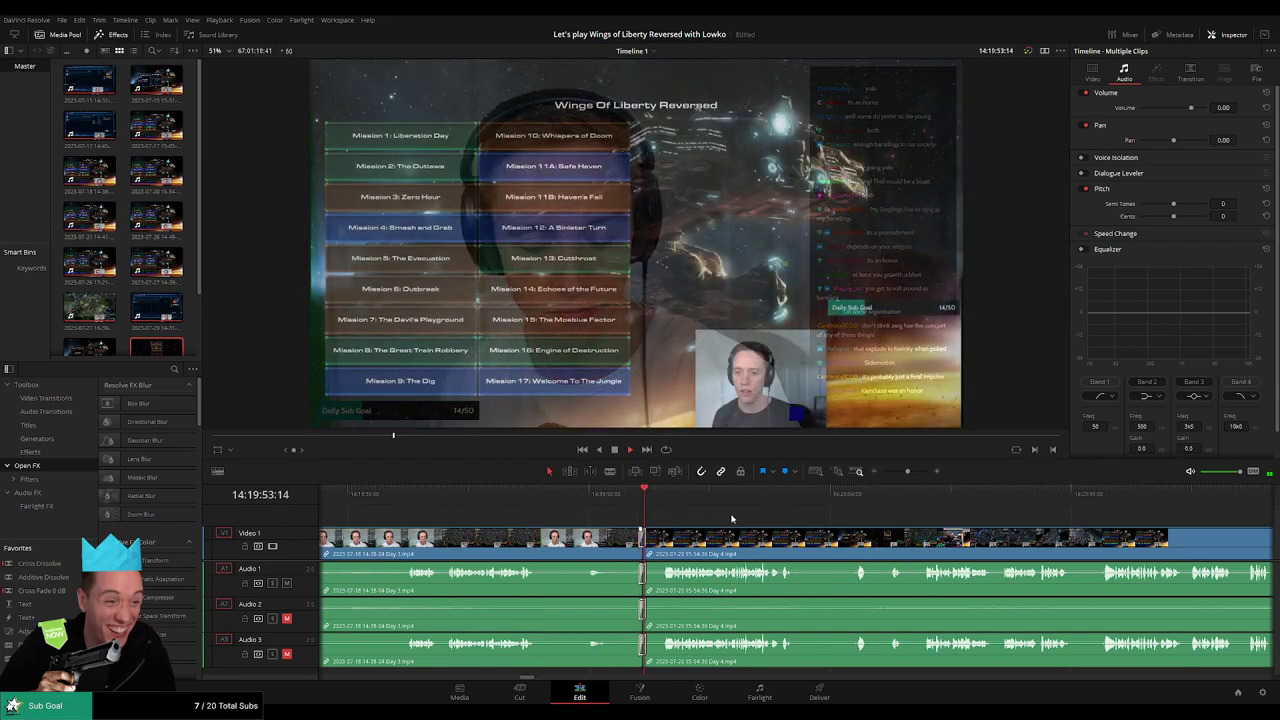
{"action": "key", "text": "BackSpace"}
Step: Split the Day 4 footage on all tracks at 14:52:03 with the Blade tool
{"action": "scroll", "coordinate": [591, 511], "scroll_direction": "right", "scroll_amount": 5}
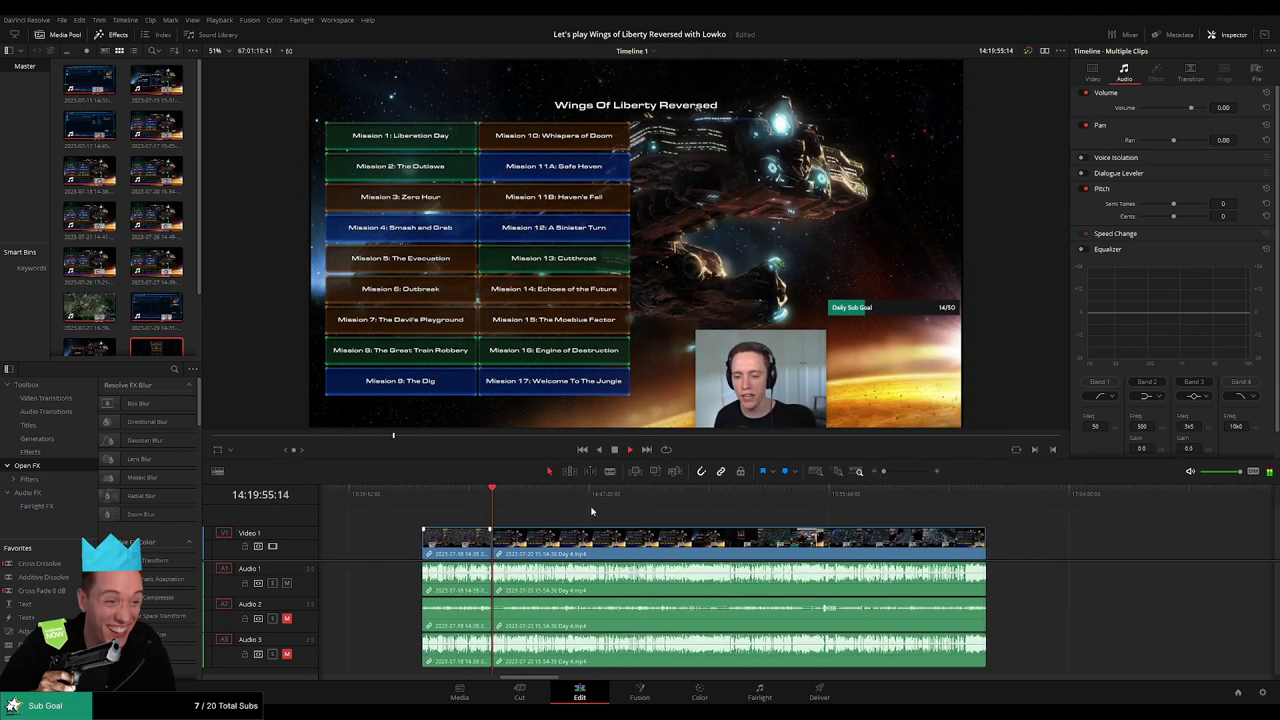
{"action": "left_click", "coordinate": [531, 494]}
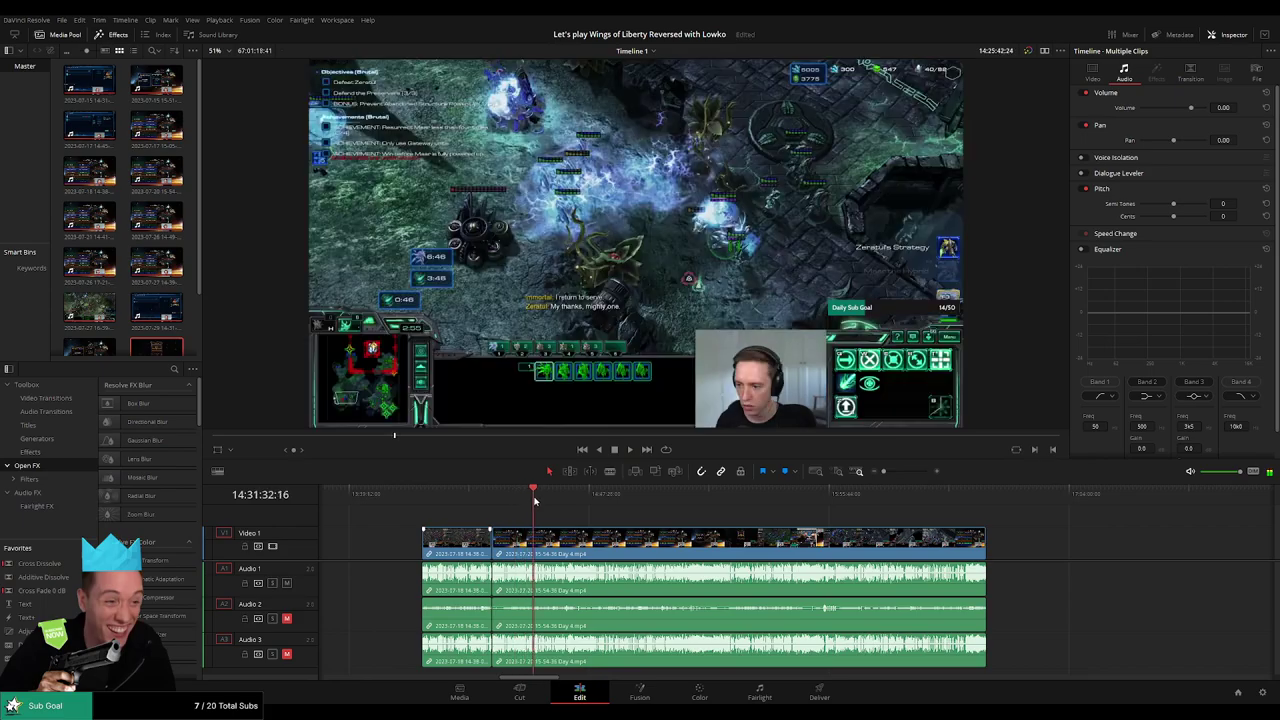
{"action": "left_click_drag", "start_coordinate": [883, 471], "coordinate": [891, 472]}
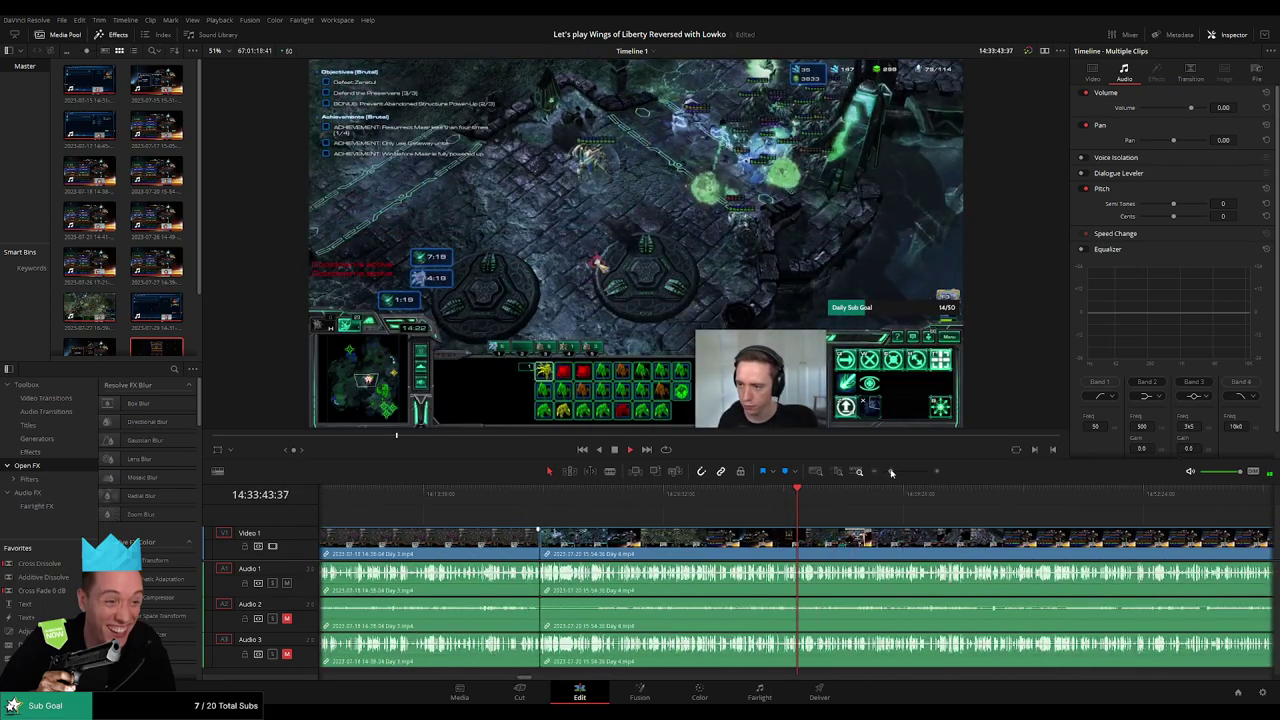
{"action": "scroll", "coordinate": [629, 508], "scroll_direction": "down", "scroll_amount": 5}
{"action": "left_click_drag", "start_coordinate": [629, 508], "coordinate": [688, 500]}
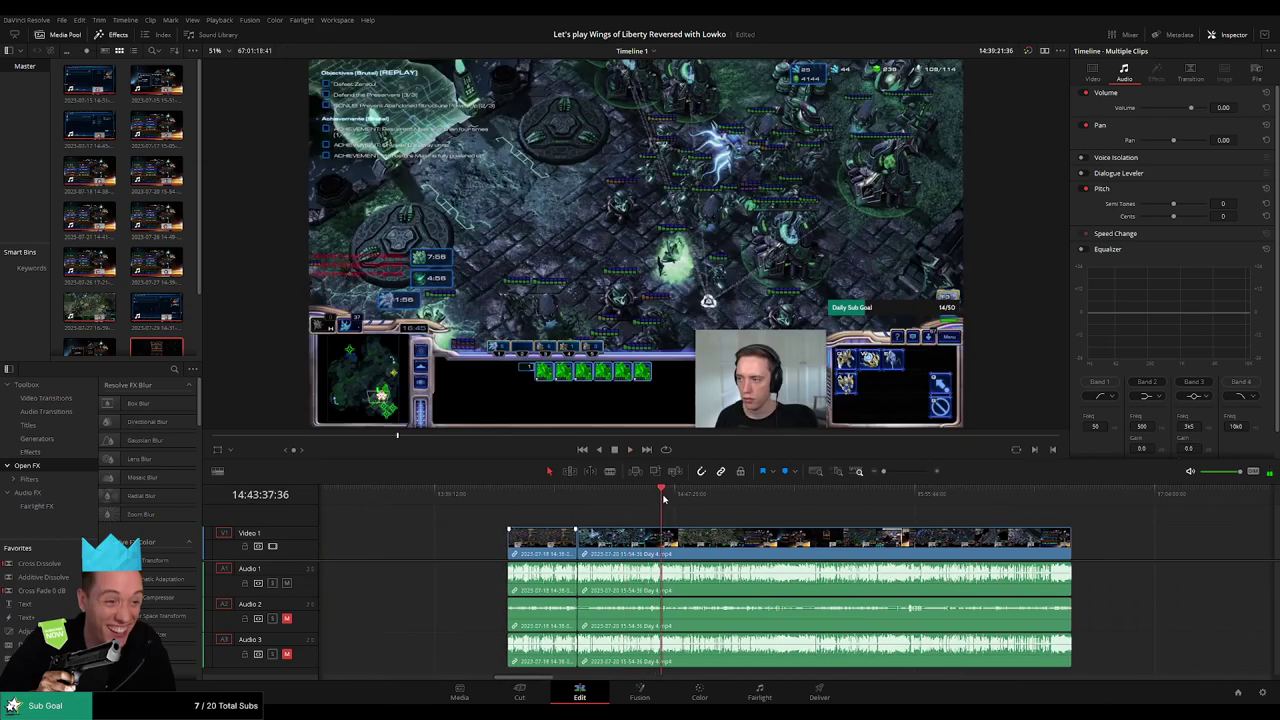
{"action": "key", "text": "space"}
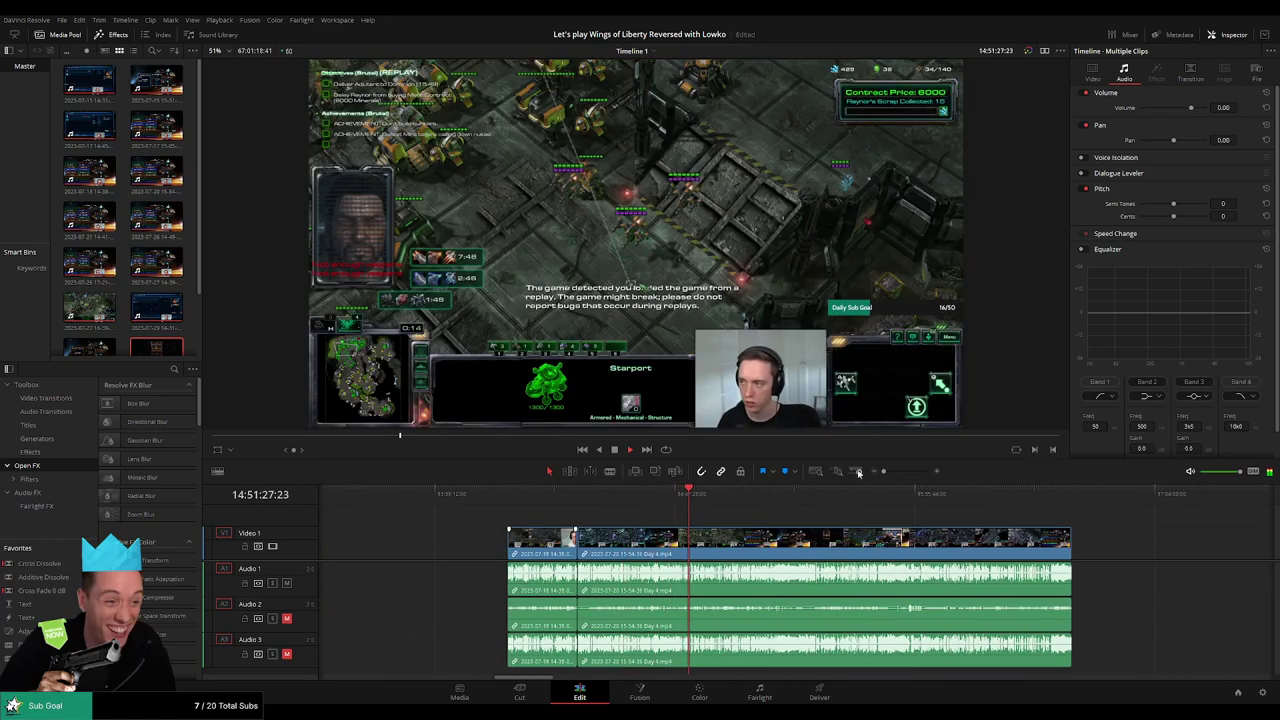
{"action": "left_click_drag", "start_coordinate": [883, 471], "coordinate": [901, 471]}
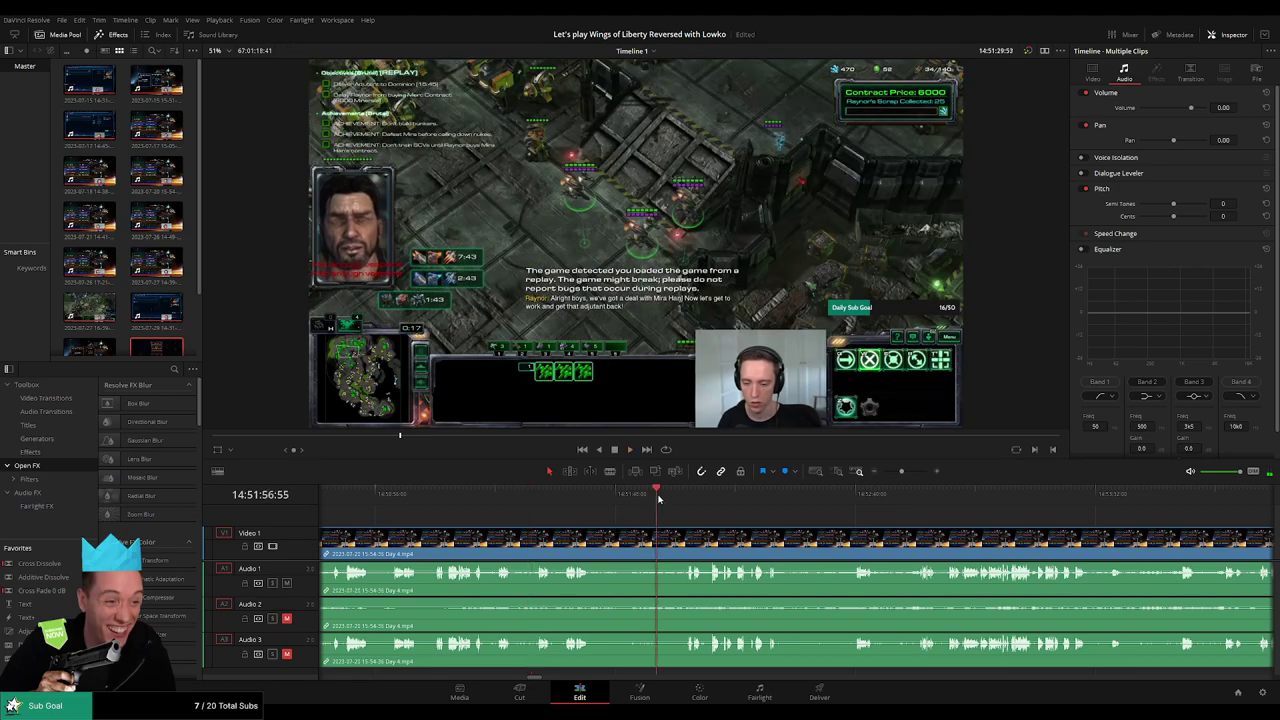
{"action": "left_click_drag", "start_coordinate": [737, 494], "coordinate": [684, 500]}
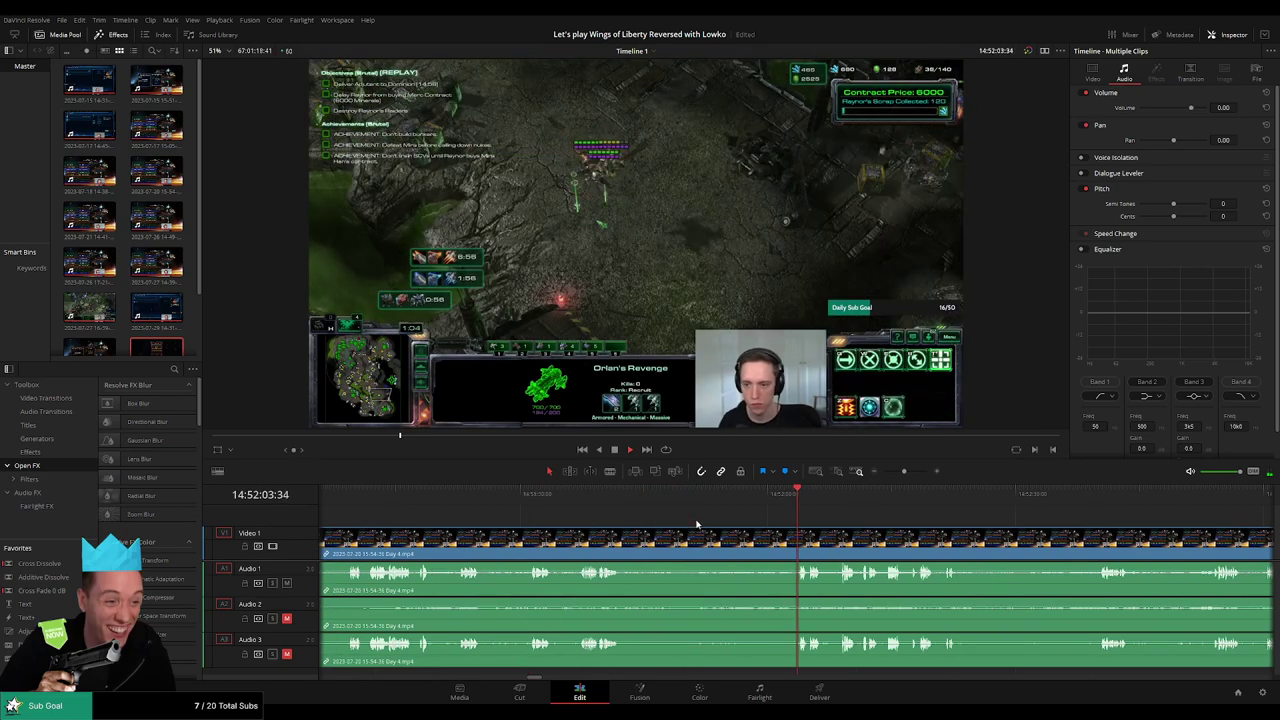
{"action": "scroll", "coordinate": [760, 499], "scroll_direction": "up", "scroll_amount": 2}
{"action": "left_click", "coordinate": [792, 496]}
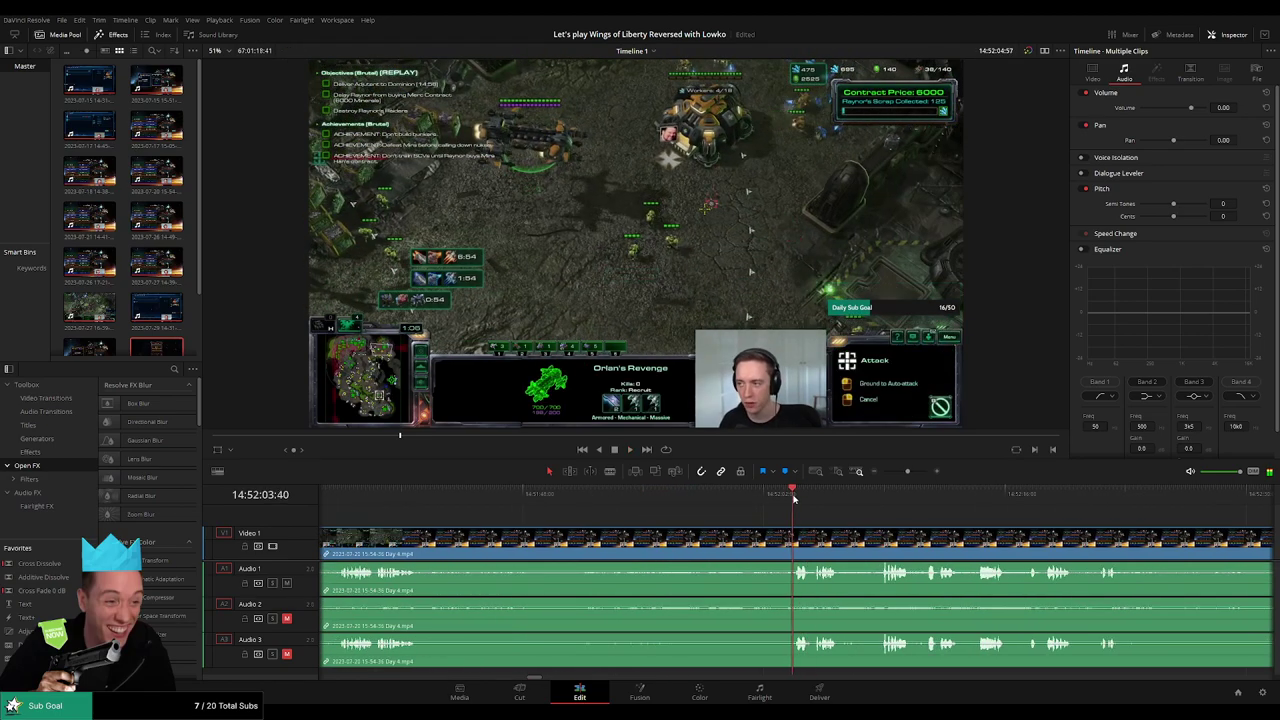
{"action": "left_click", "coordinate": [781, 500]}
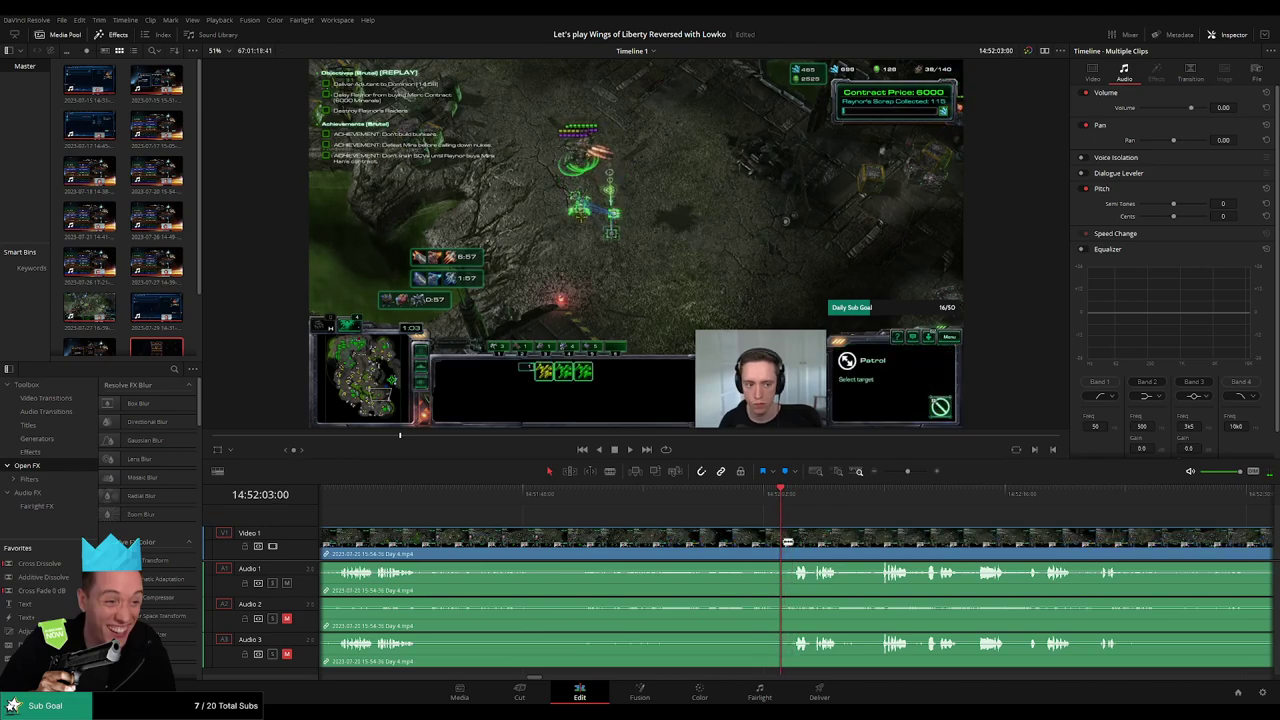
{"action": "key", "text": "b"}
{"action": "left_click", "coordinate": [783, 542]}
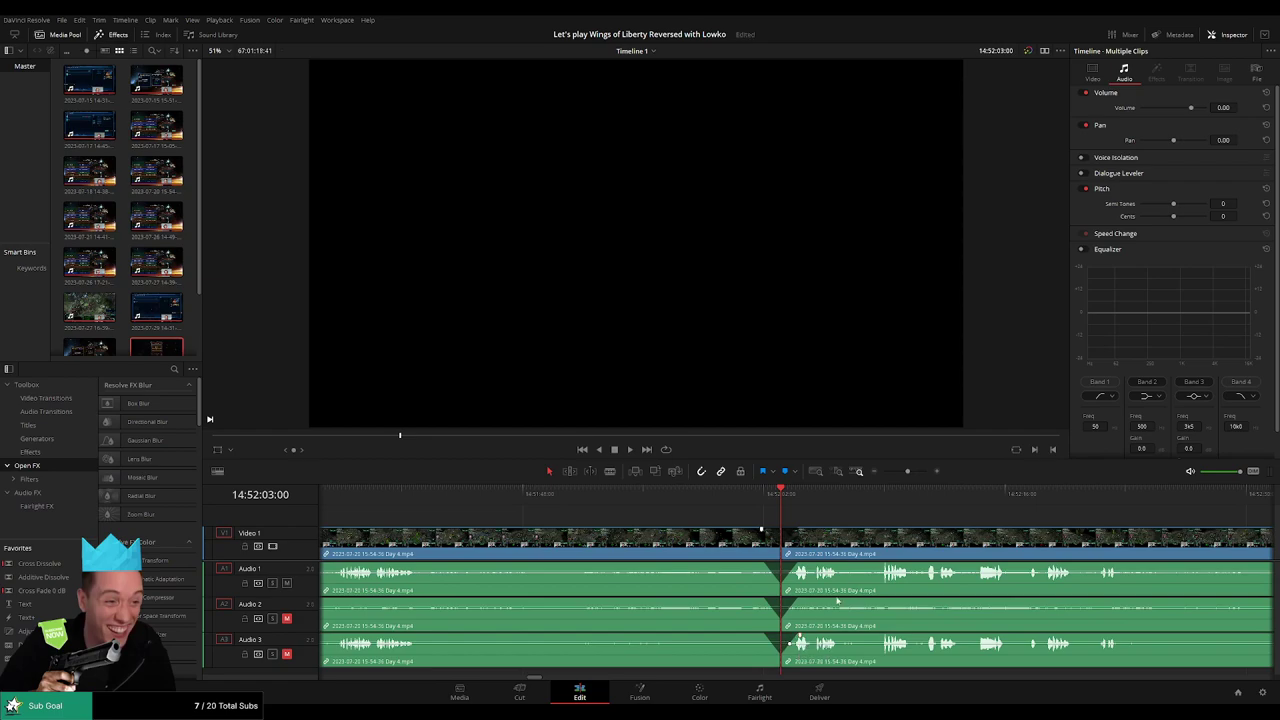
Step: Shift the later clip group right, then move it back to the timeline start
{"action": "scroll", "coordinate": [913, 482], "scroll_direction": "down", "scroll_amount": 3}
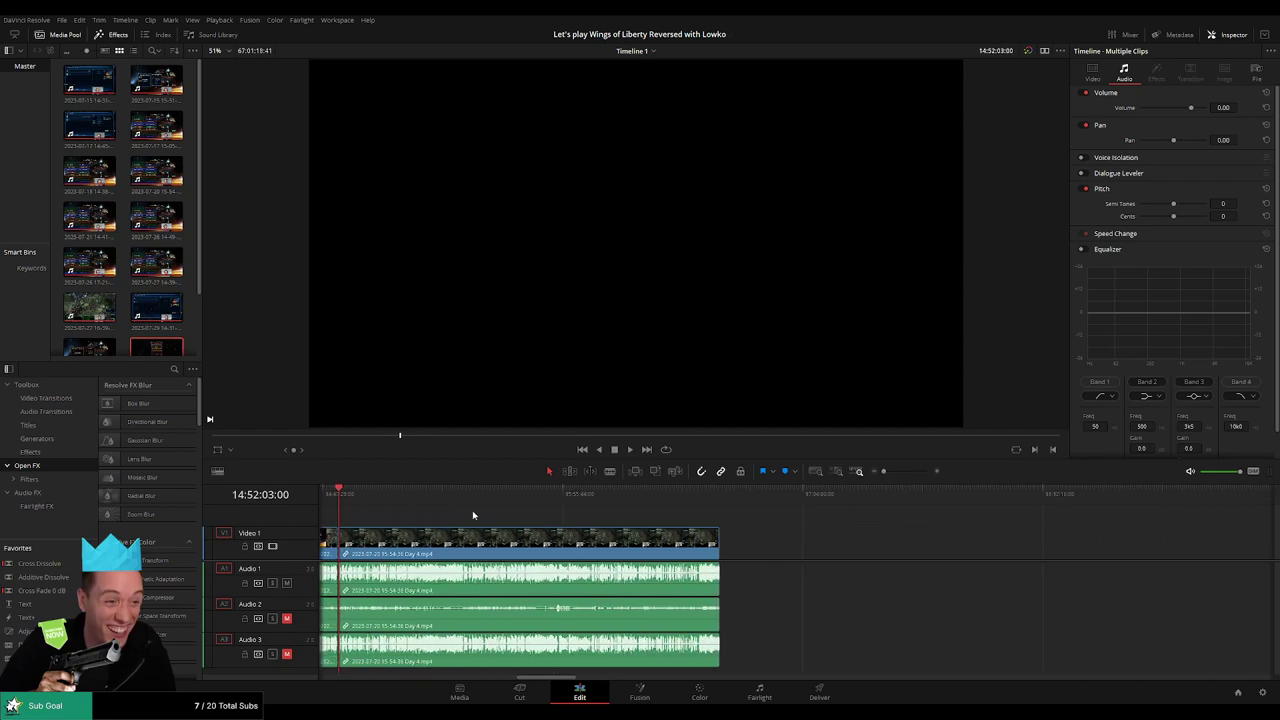
{"action": "left_click_drag", "start_coordinate": [471, 535], "coordinate": [733, 535]}
{"action": "left_click_drag", "start_coordinate": [342, 498], "coordinate": [453, 507]}
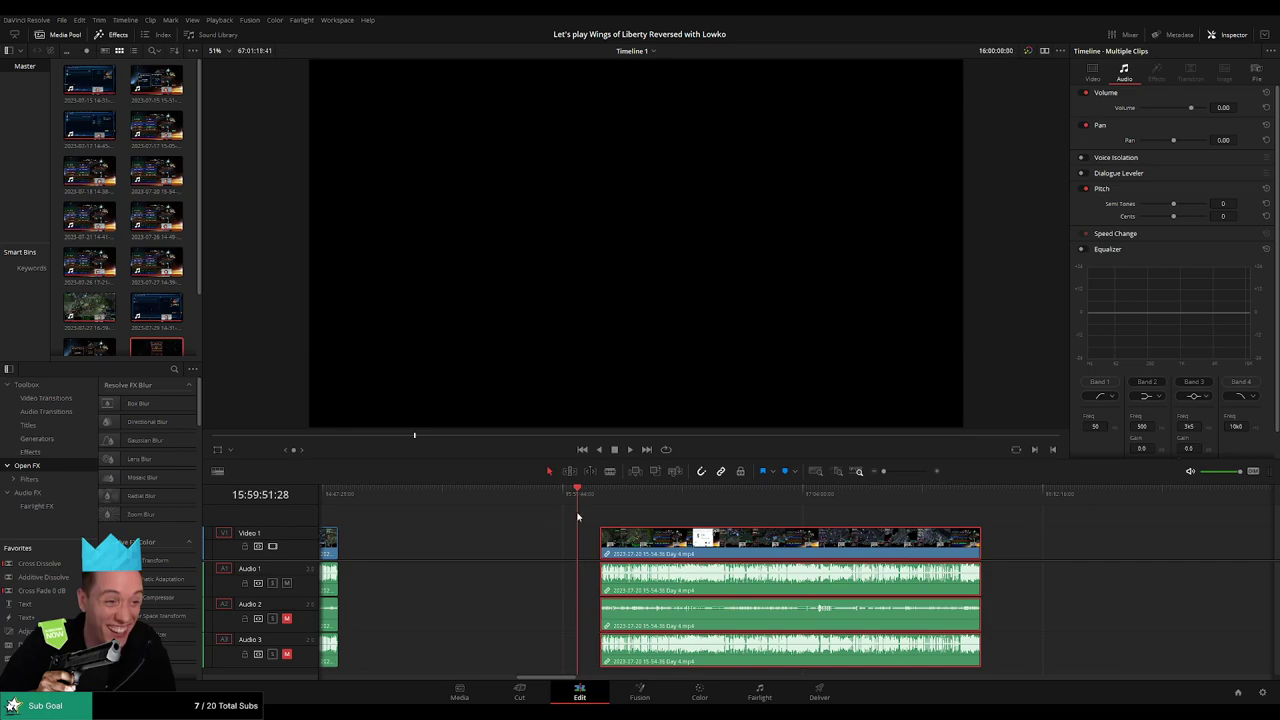
{"action": "left_click_drag", "start_coordinate": [641, 532], "coordinate": [618, 532]}
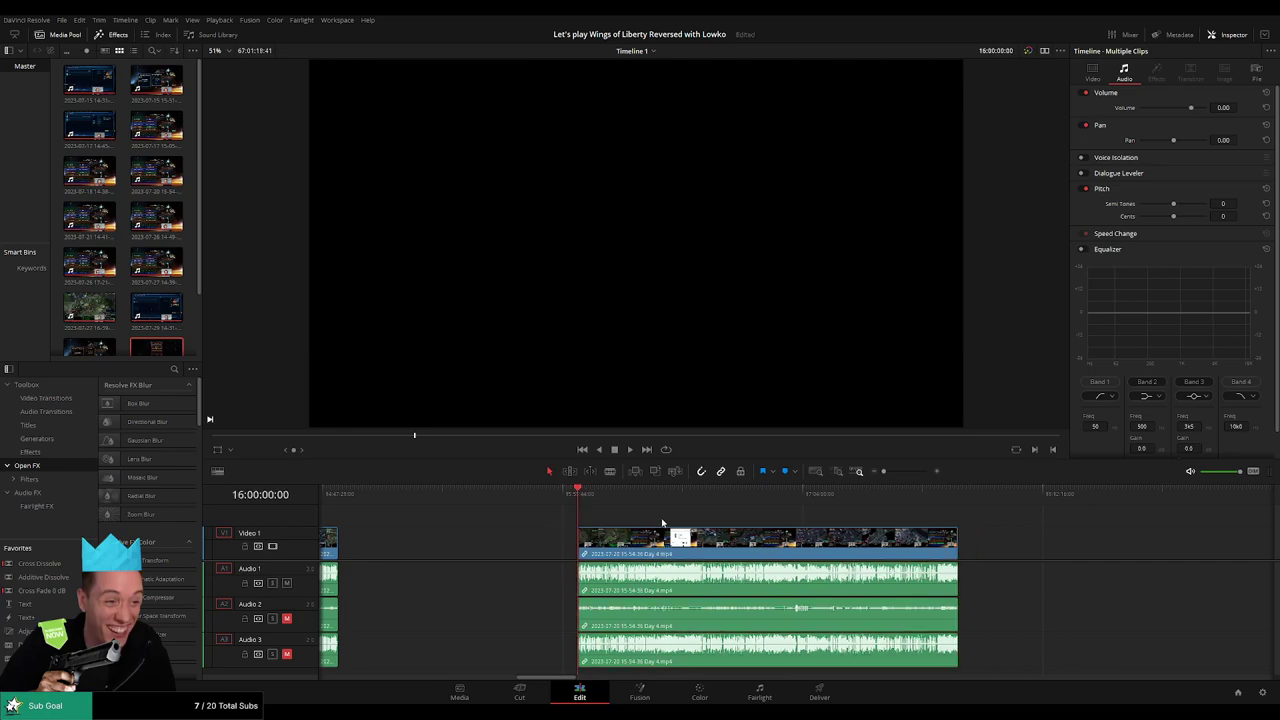
{"action": "key", "text": "space"}
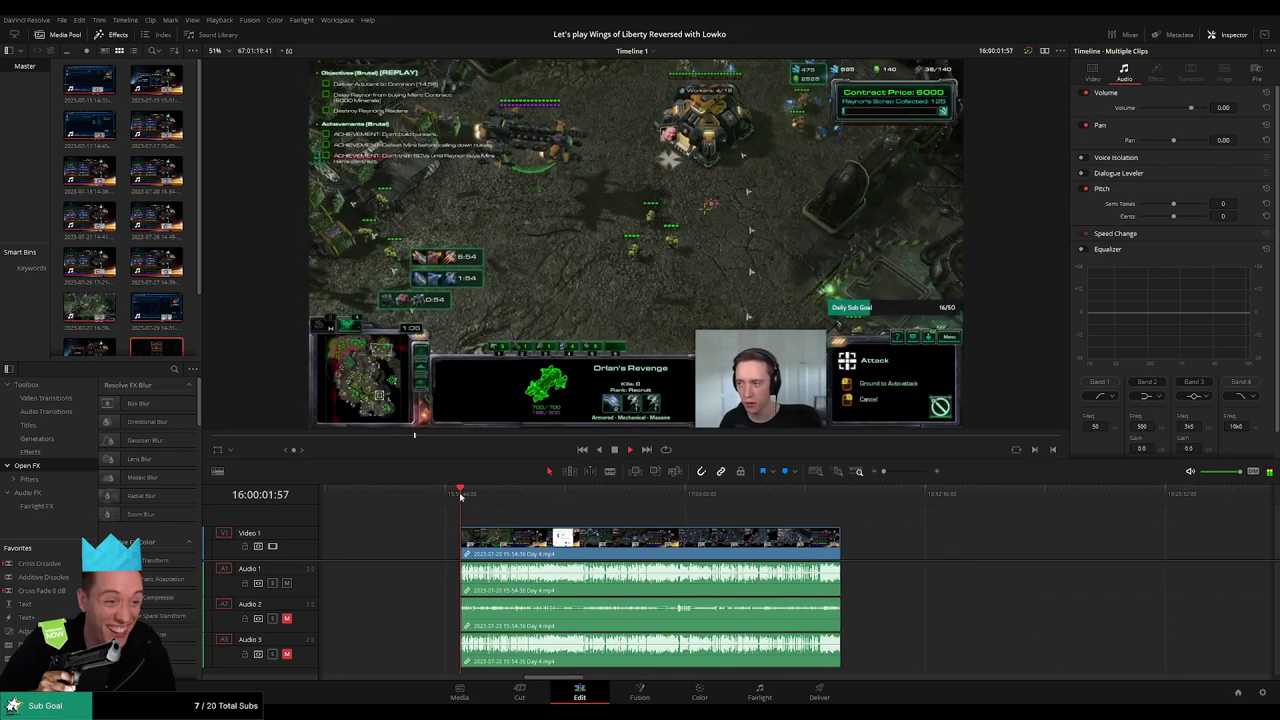
Step: Park the playhead at 16:52:04 and cut all tracks there with Ctrl+B
{"action": "left_click_drag", "start_coordinate": [515, 497], "coordinate": [644, 508]}
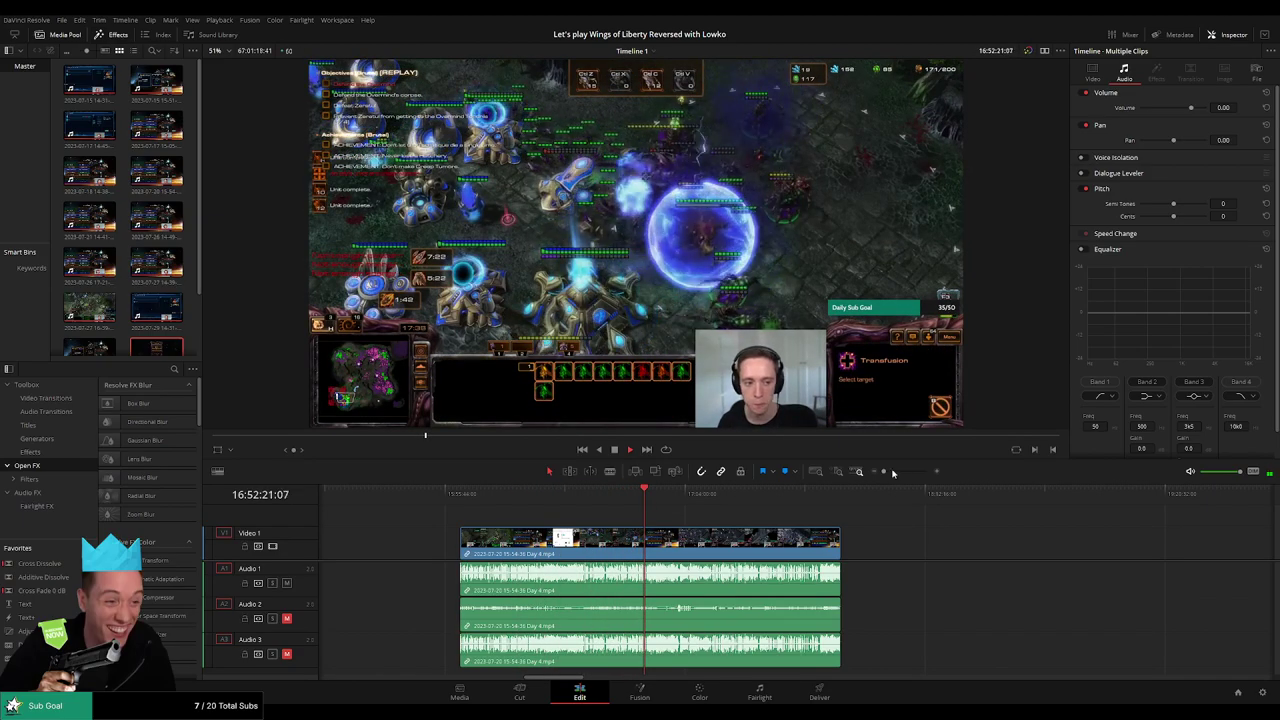
{"action": "left_click_drag", "start_coordinate": [884, 471], "coordinate": [907, 474]}
{"action": "left_click", "coordinate": [690, 495]}
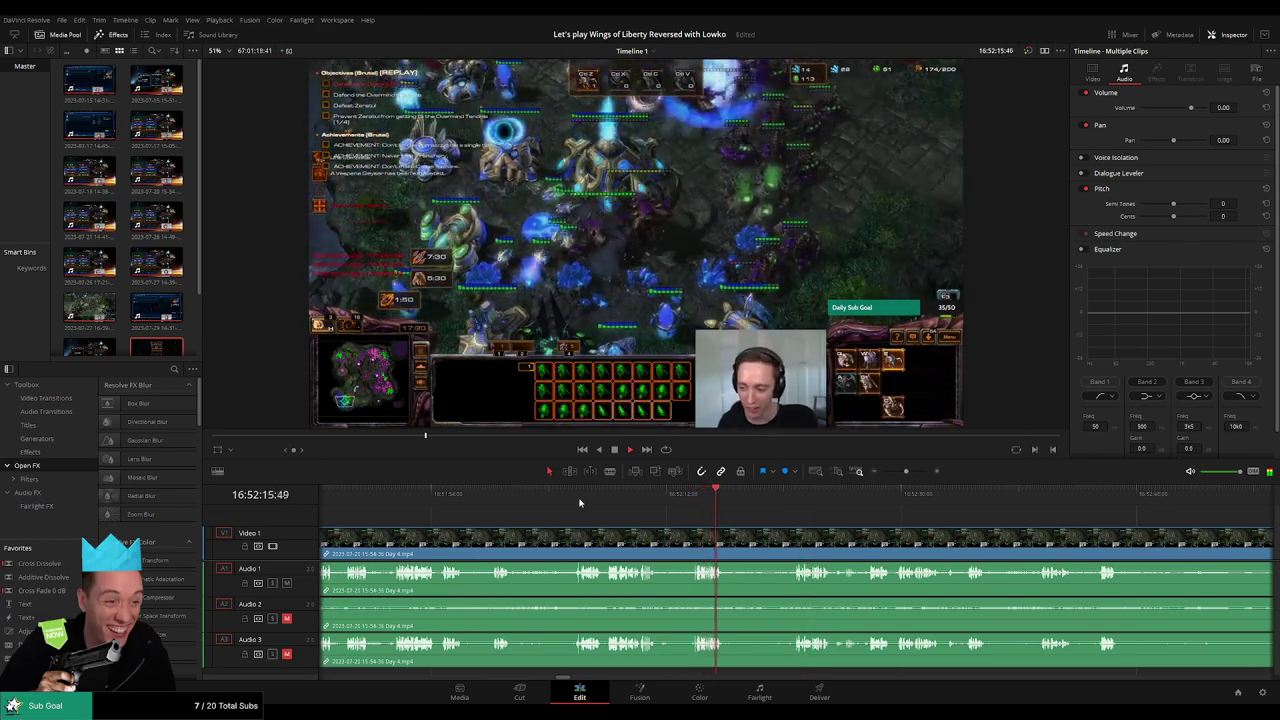
{"action": "left_click", "coordinate": [571, 495]}
{"action": "left_click_drag", "start_coordinate": [904, 472], "coordinate": [909, 474]}
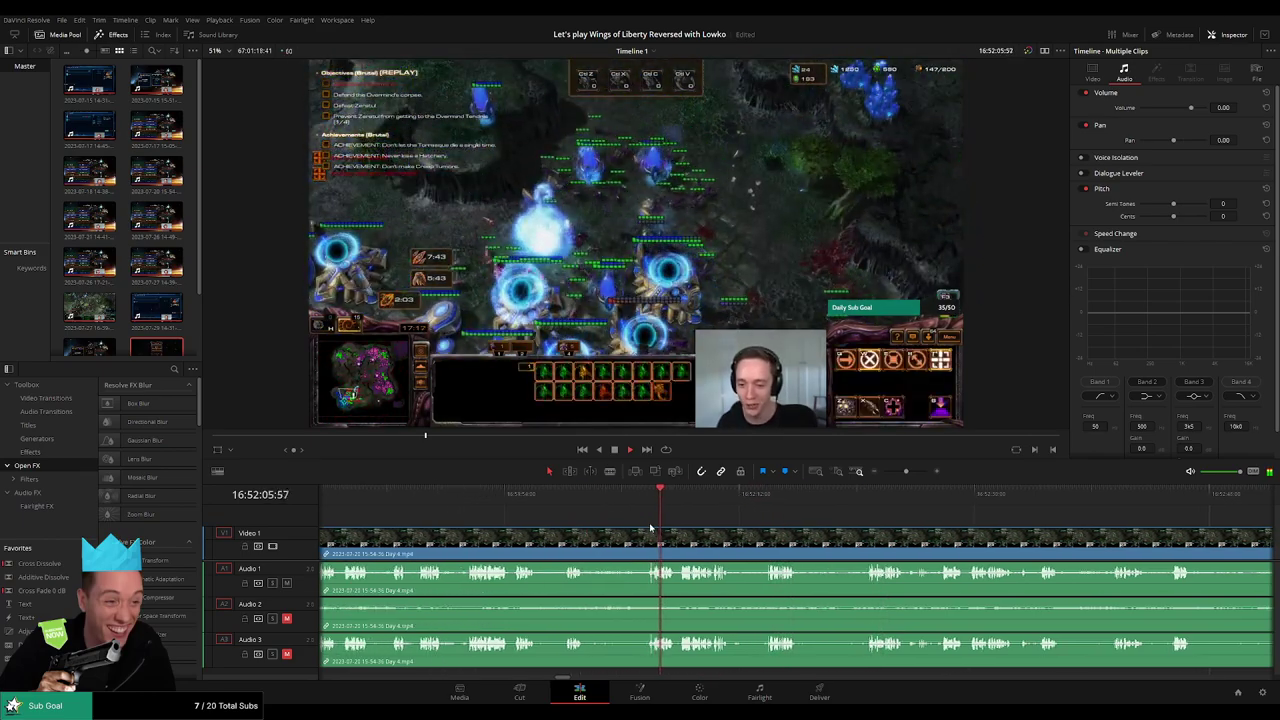
{"action": "left_click", "coordinate": [602, 494]}
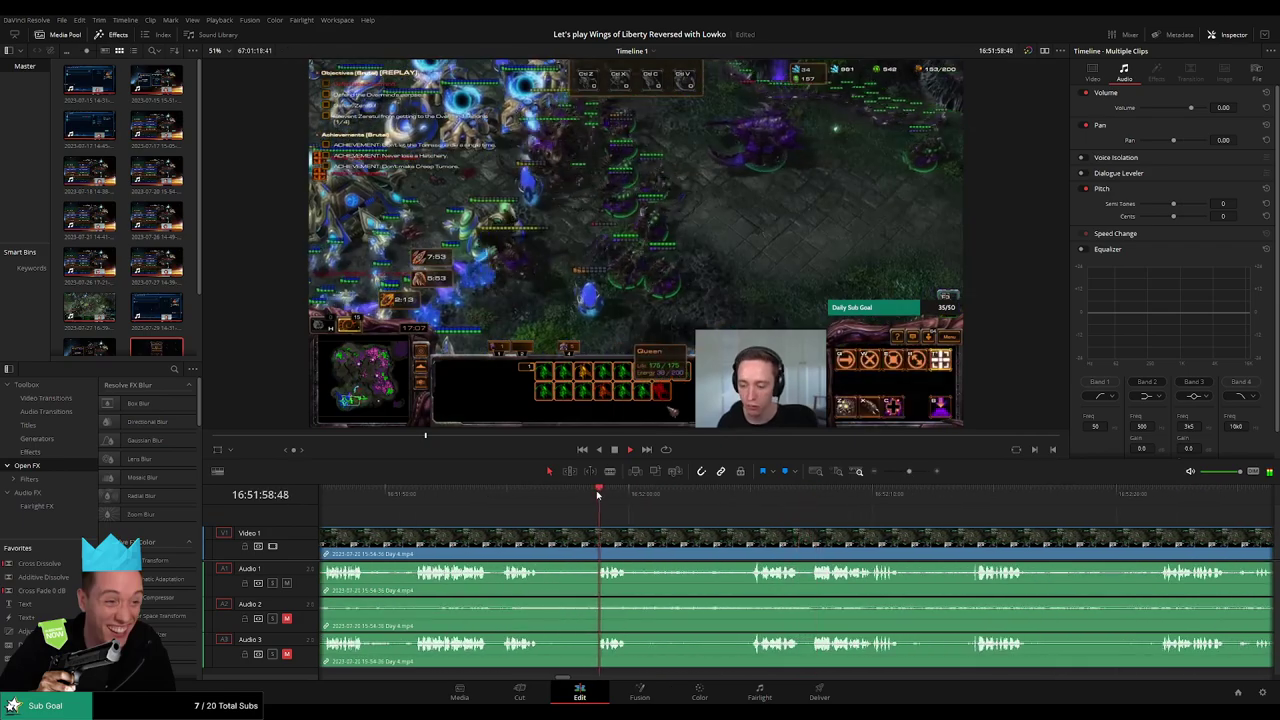
{"action": "left_click", "coordinate": [744, 495]}
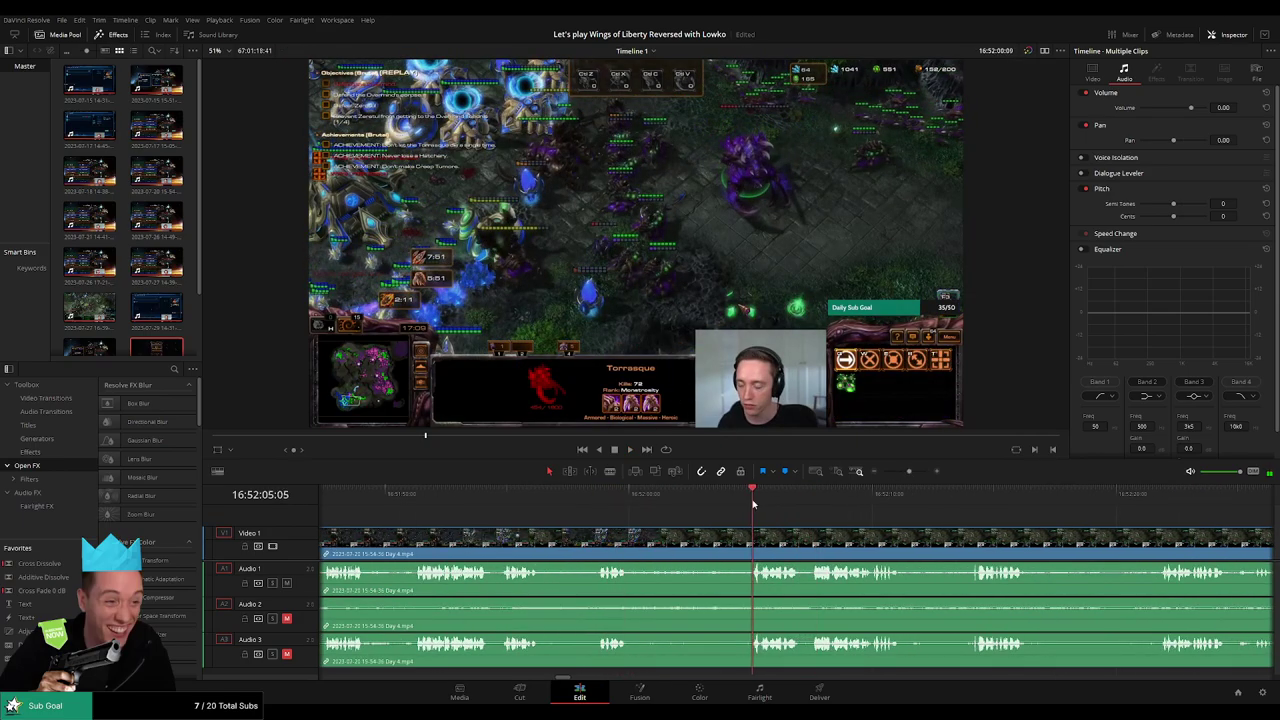
{"action": "left_click_drag", "start_coordinate": [746, 504], "coordinate": [726, 505]}
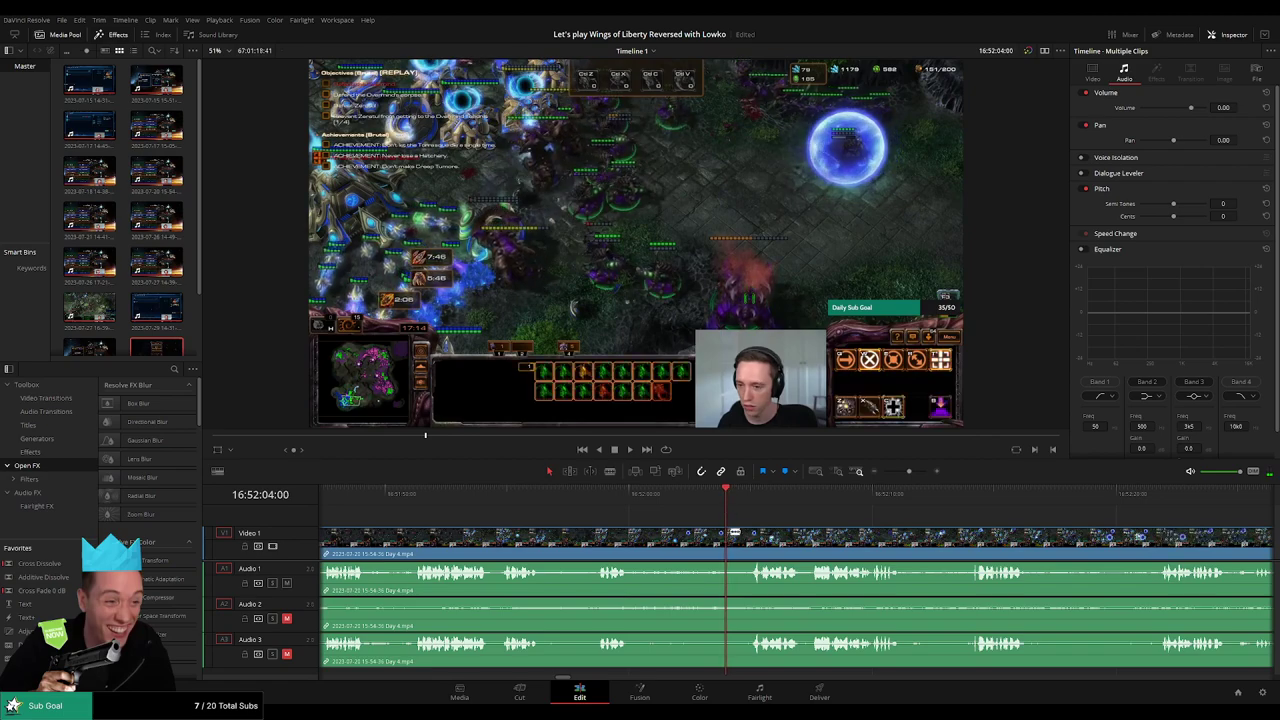
{"action": "key", "text": "ctrl+b"}
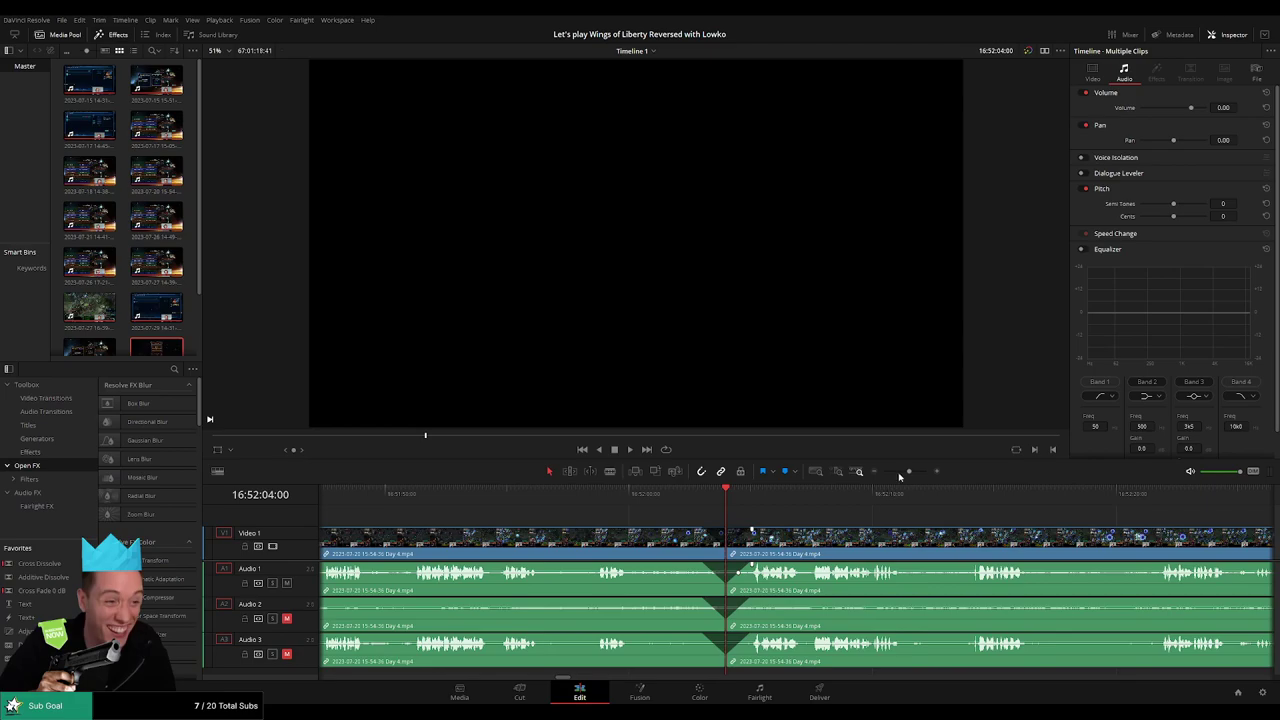
Step: Drag the footage after the cut to the right, leaving an empty gap on Video 1
{"action": "left_click_drag", "start_coordinate": [899, 477], "coordinate": [876, 477]}
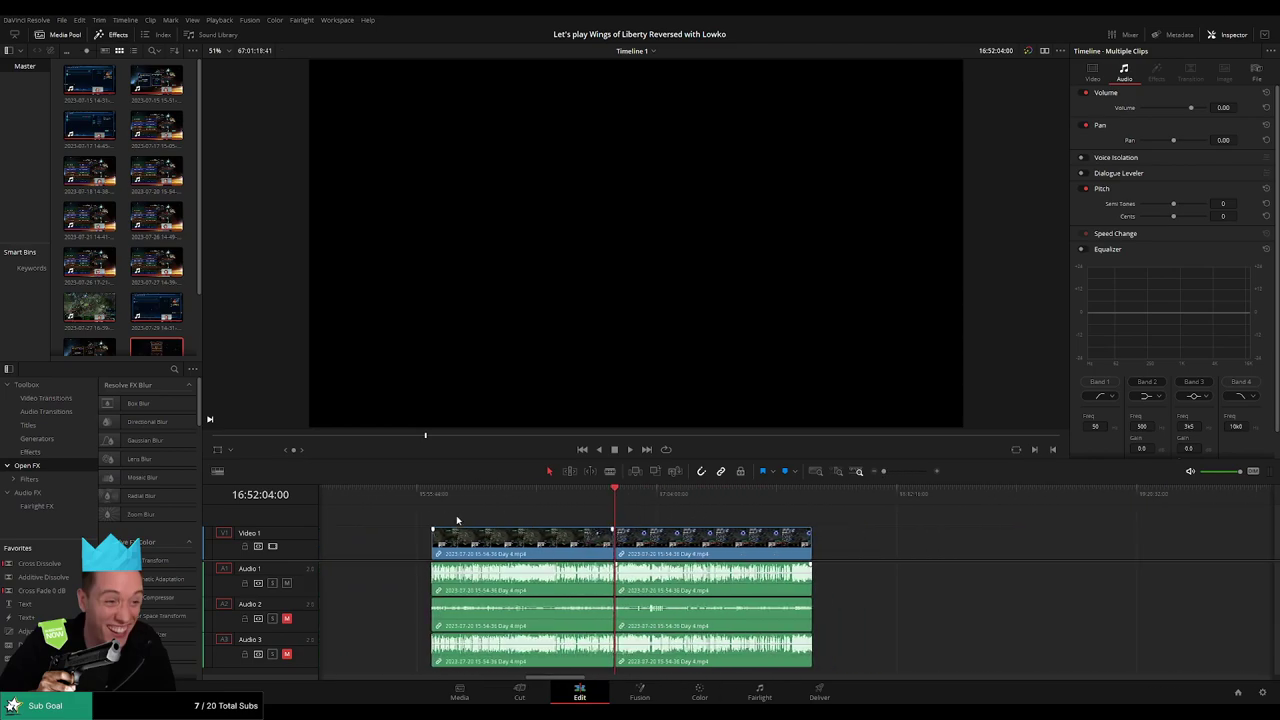
{"action": "key", "text": "Home"}
{"action": "left_click", "coordinate": [611, 497]}
{"action": "scroll", "coordinate": [490, 540], "scroll_direction": "right", "scroll_amount": 5}
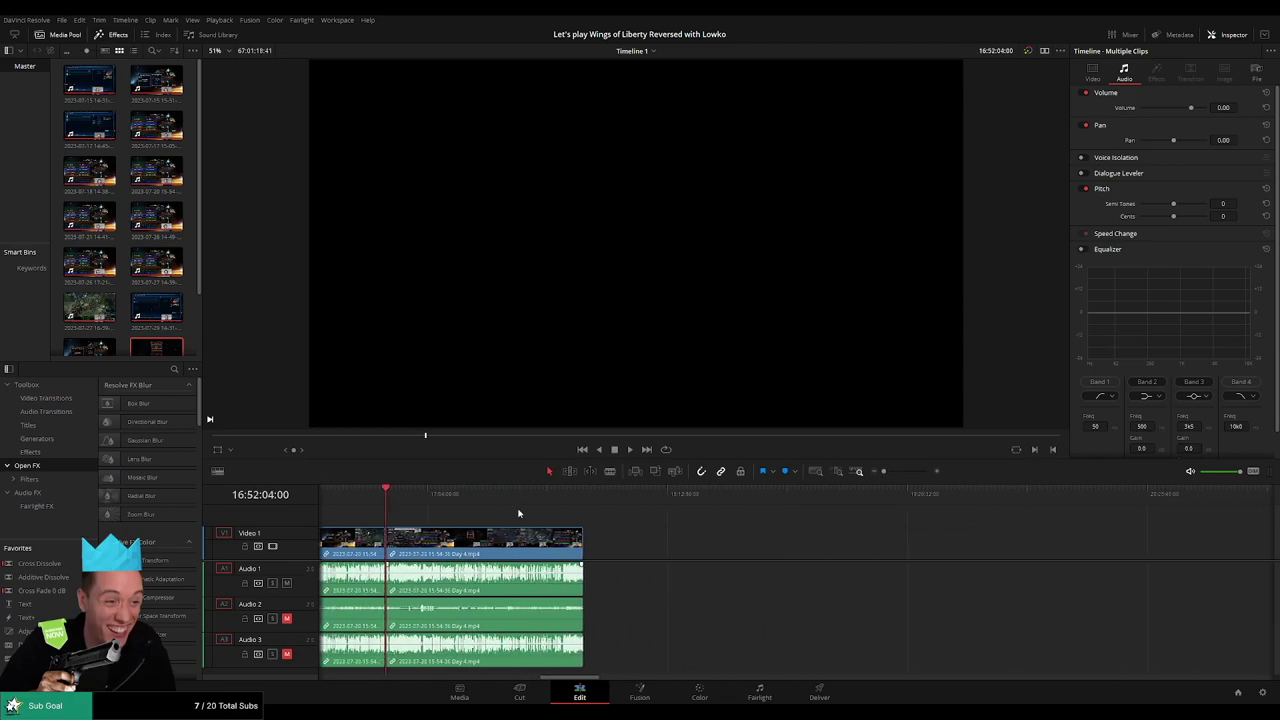
{"action": "left_click_drag", "start_coordinate": [488, 540], "coordinate": [776, 543]}
{"action": "left_click", "coordinate": [450, 520]}
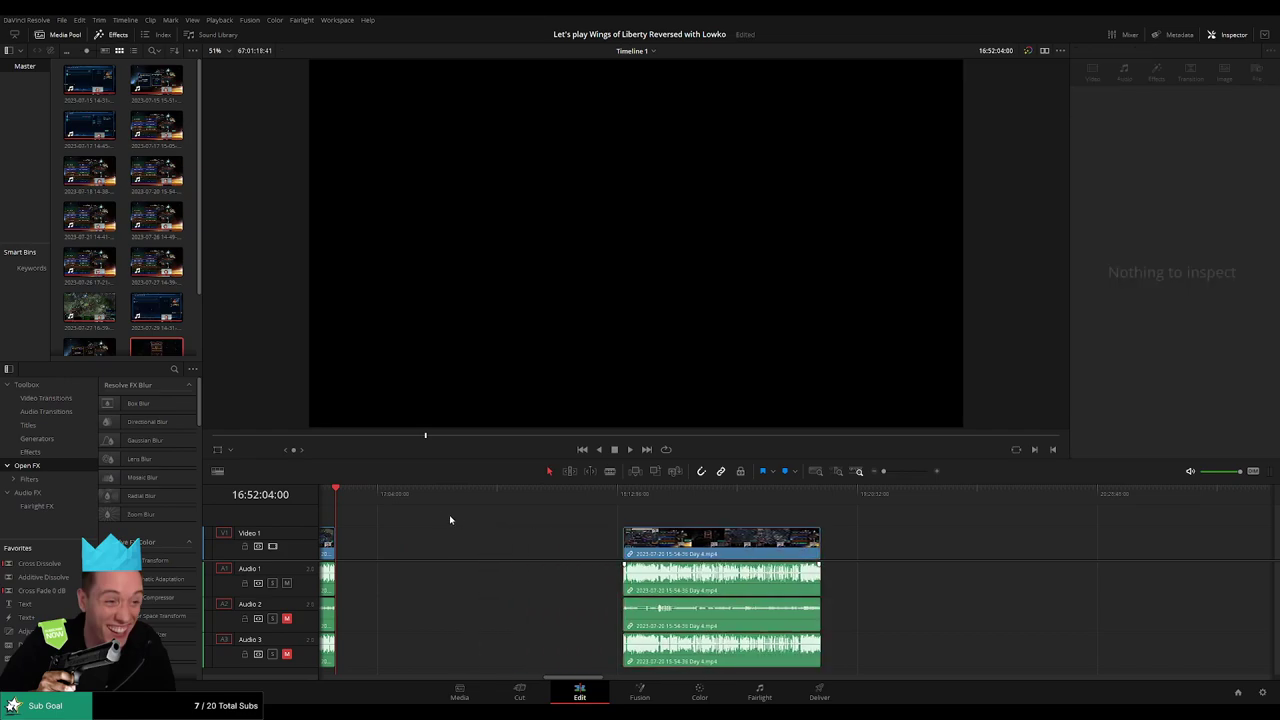
{"action": "left_click", "coordinate": [426, 519]}
{"action": "left_click", "coordinate": [432, 519]}
Step: Line the later clip up with the playhead at about 17:54 and play it back
{"action": "left_click_drag", "start_coordinate": [344, 494], "coordinate": [556, 518]}
{"action": "left_click_drag", "start_coordinate": [734, 554], "coordinate": [685, 554]}
{"action": "key", "text": "space"}
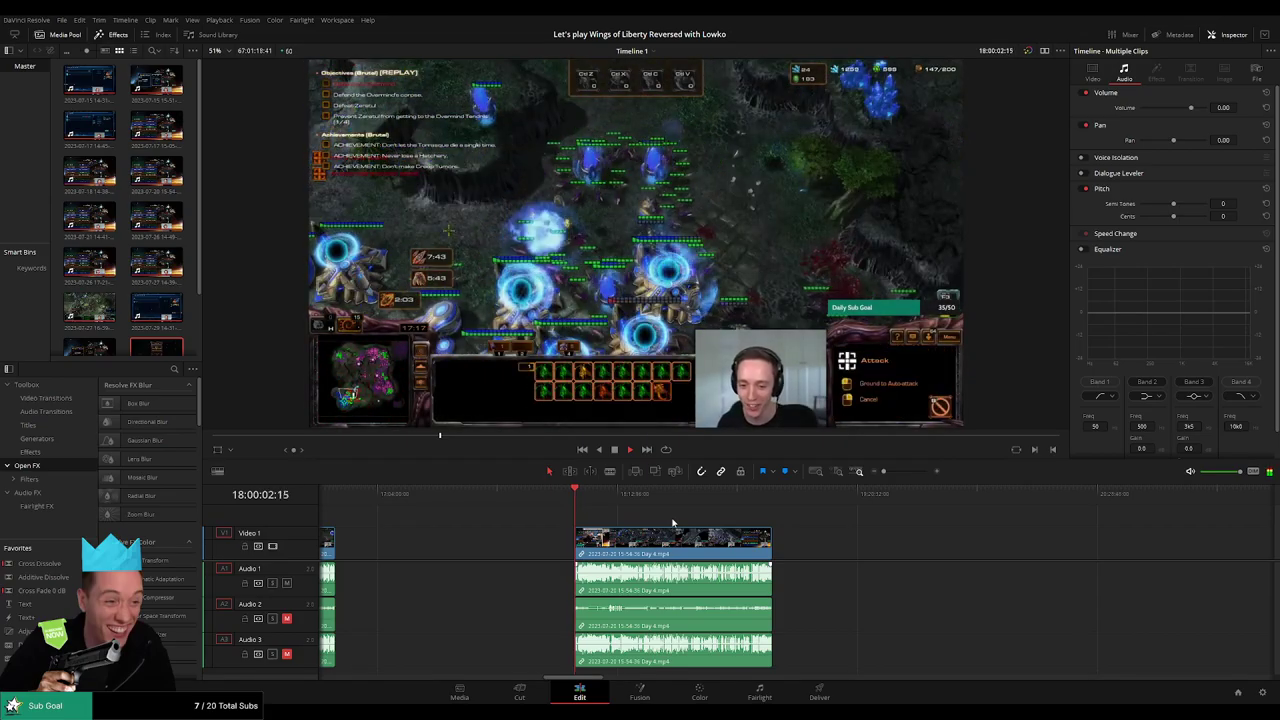
{"action": "scroll", "coordinate": [673, 522], "scroll_direction": "right", "scroll_amount": 3}
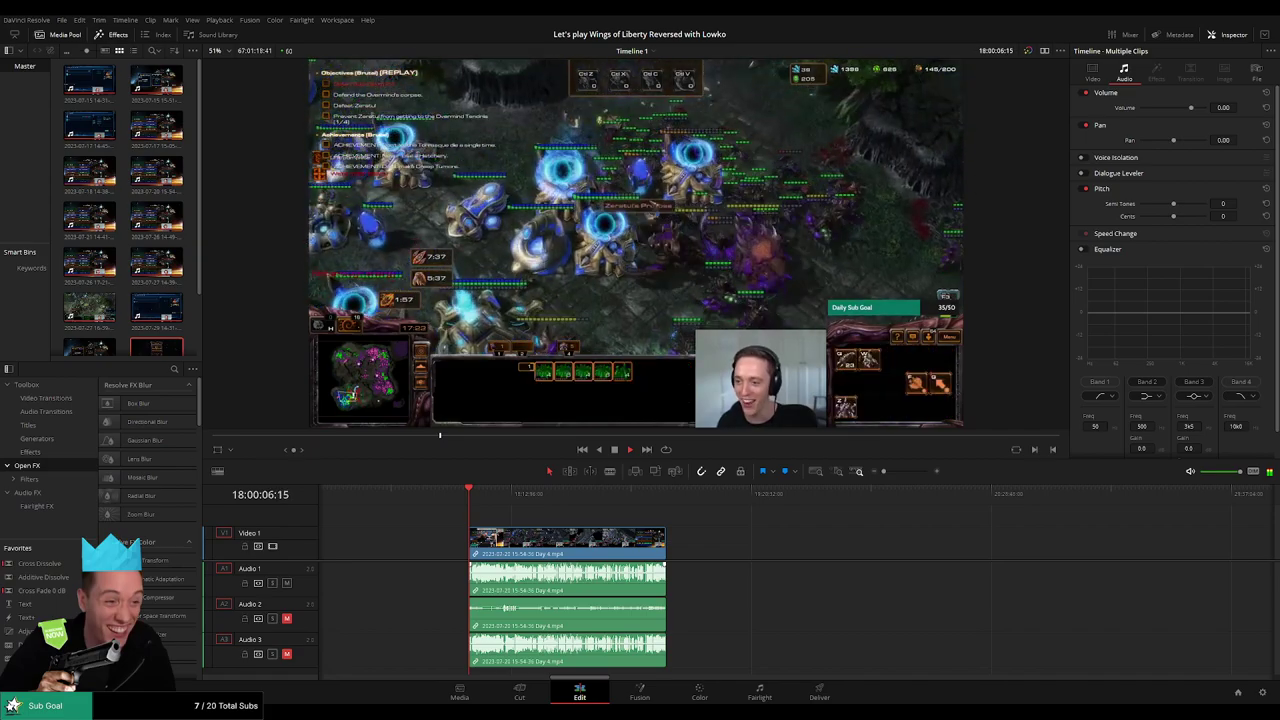
{"action": "scroll", "coordinate": [505, 505], "scroll_direction": "right", "scroll_amount": 2}
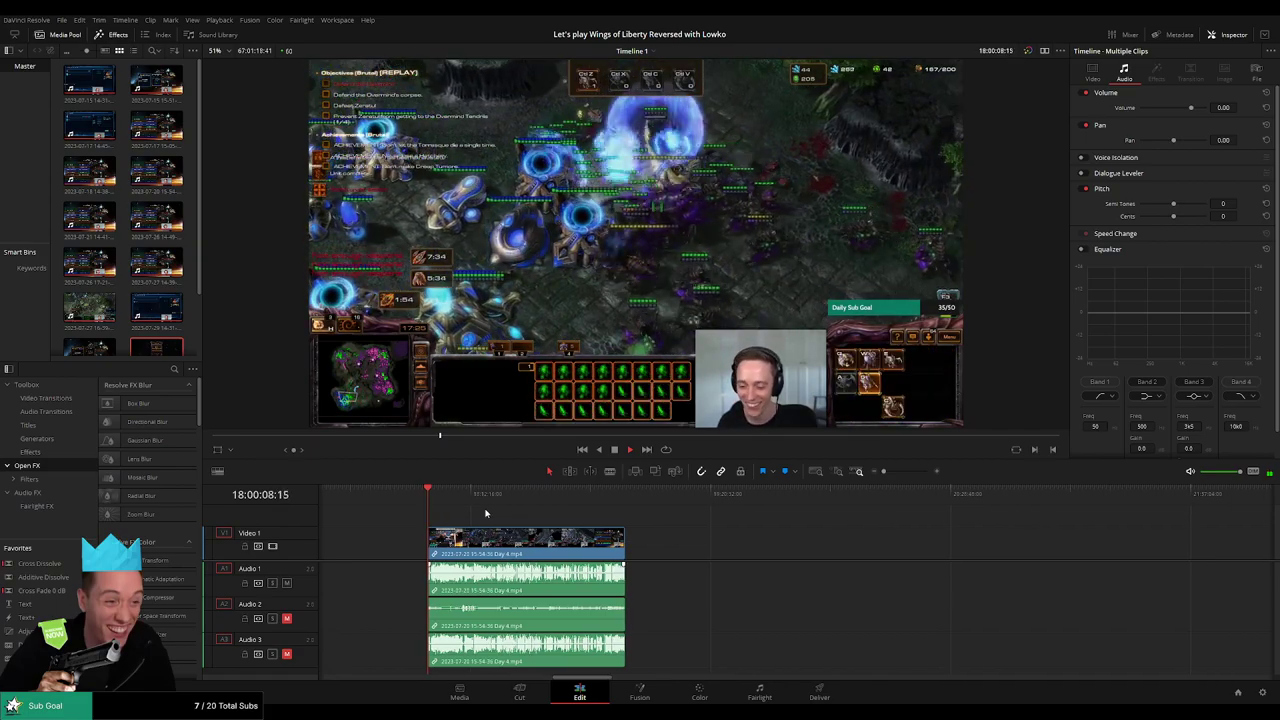
Step: Locate 18:52:01:30 in the footage and blade all tracks there
{"action": "left_click_drag", "start_coordinate": [432, 497], "coordinate": [608, 513]}
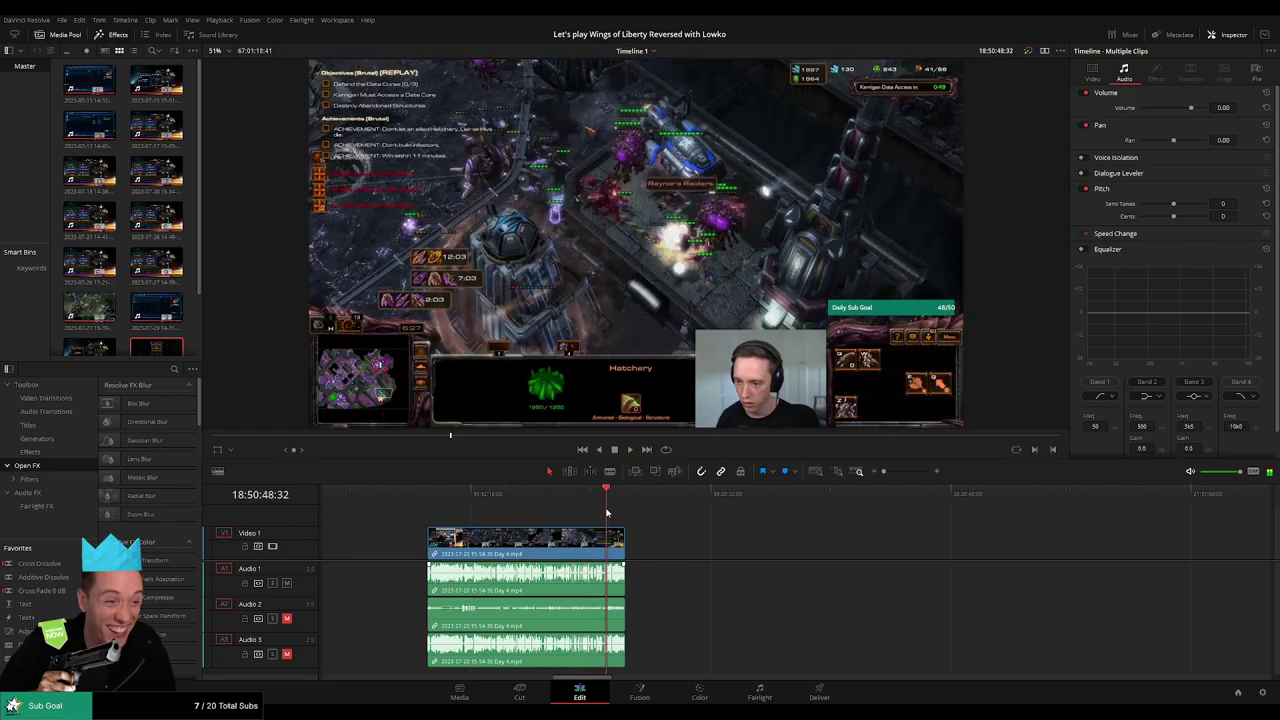
{"action": "key", "text": "space"}
{"action": "scroll", "coordinate": [686, 537], "scroll_direction": "up", "scroll_amount": 10}
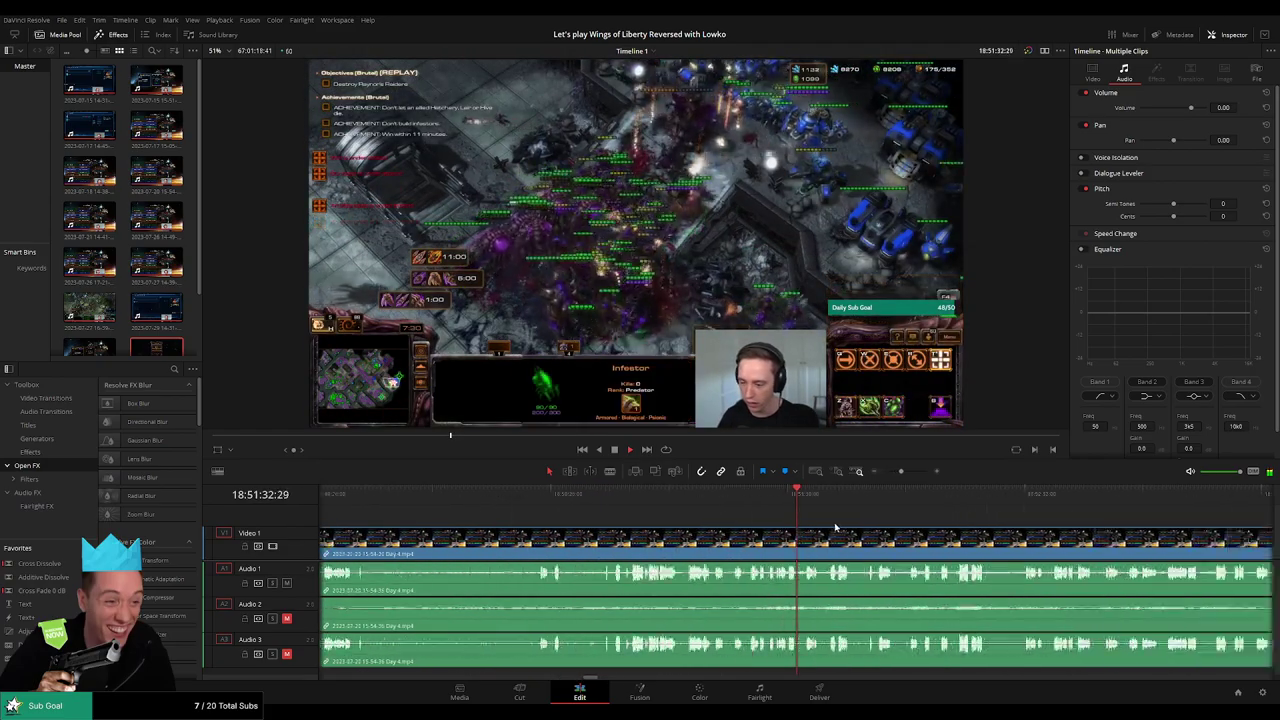
{"action": "left_click", "coordinate": [657, 494]}
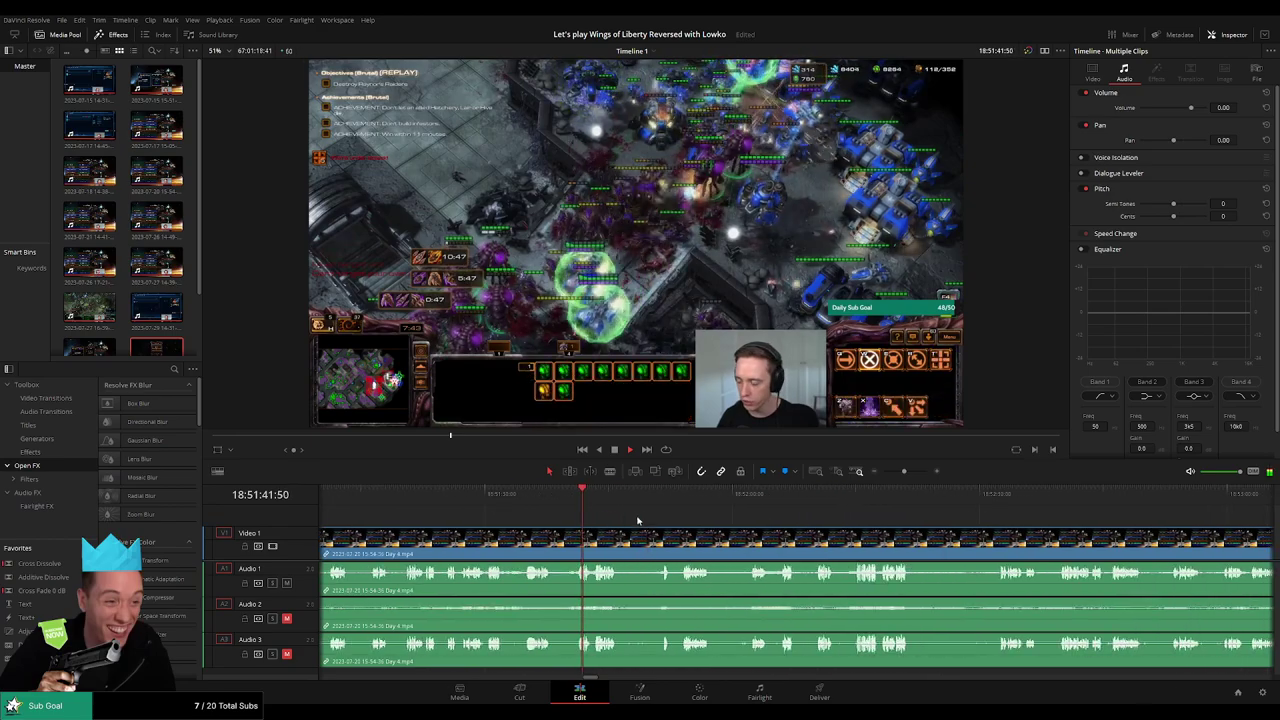
{"action": "scroll", "coordinate": [650, 525], "scroll_direction": "up", "scroll_amount": 3}
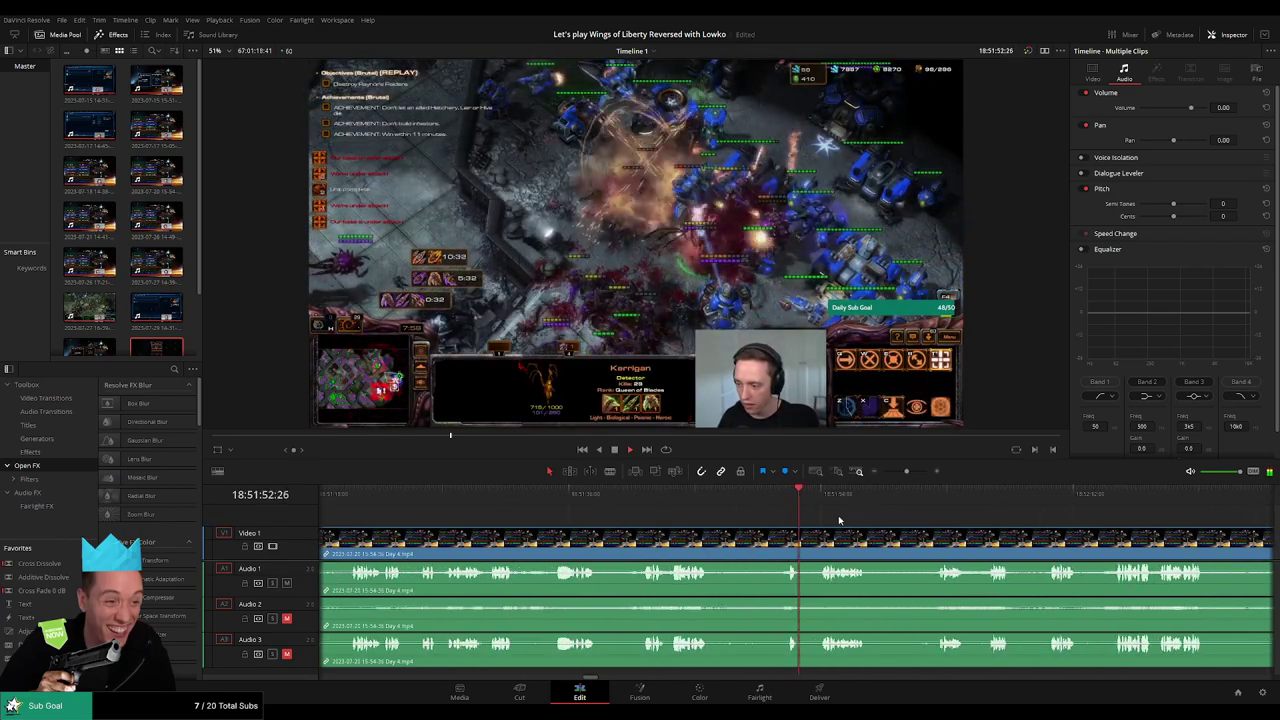
{"action": "scroll", "coordinate": [650, 525], "scroll_direction": "up", "scroll_amount": 3}
{"action": "key", "text": "l"}
{"action": "key", "text": "l"}
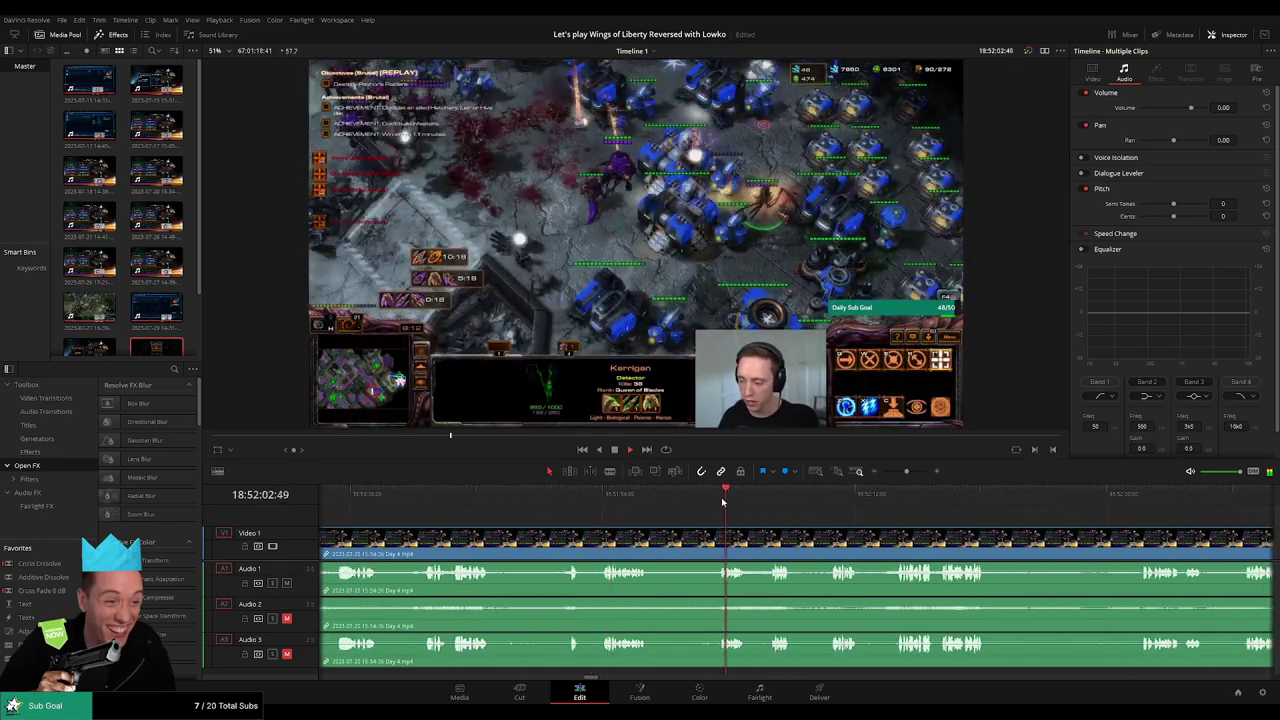
{"action": "left_click_drag", "start_coordinate": [905, 472], "coordinate": [912, 472]}
{"action": "left_click", "coordinate": [795, 497]}
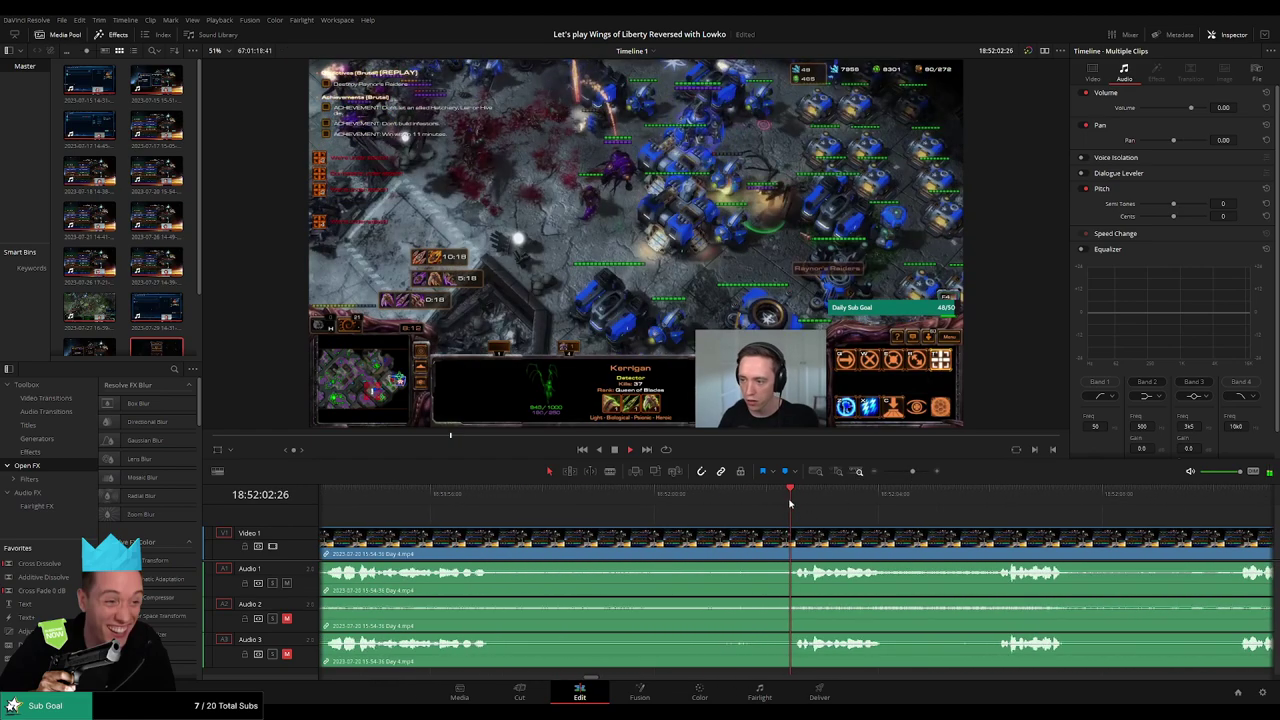
{"action": "left_click_drag", "start_coordinate": [800, 503], "coordinate": [740, 505]}
{"action": "key", "text": "b"}
{"action": "left_click", "coordinate": [740, 538]}
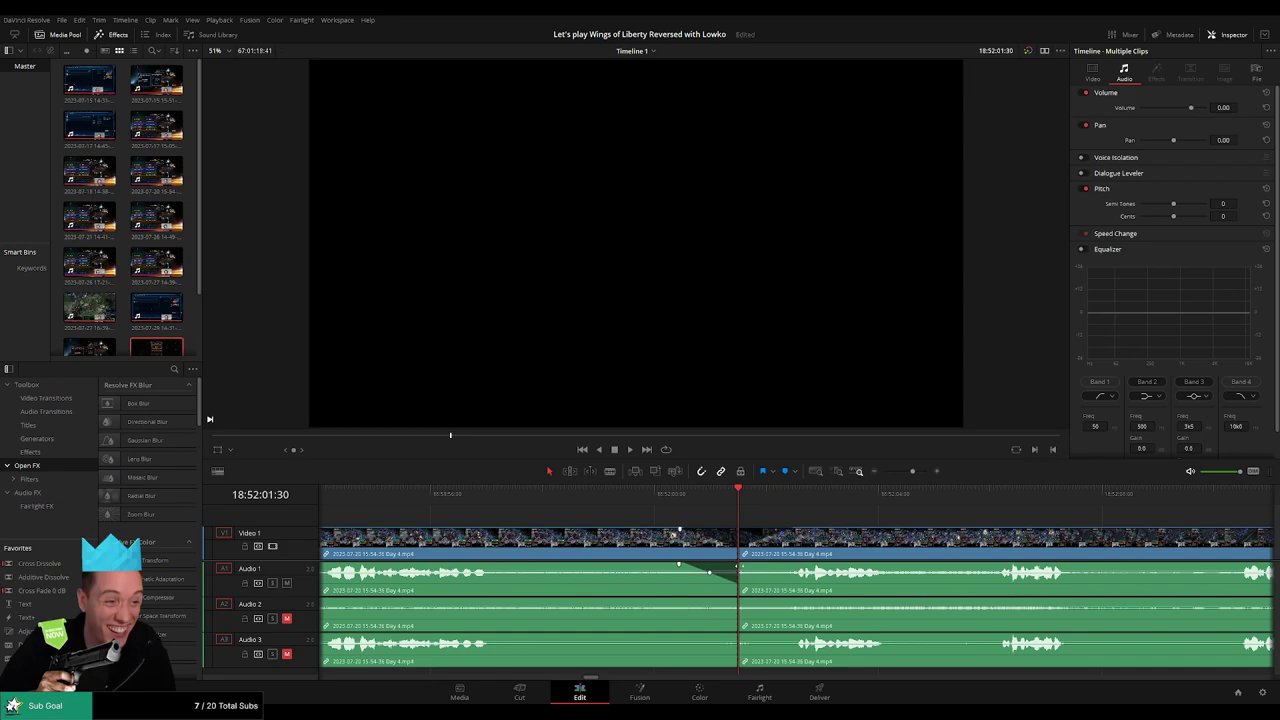
Step: Add a fade-in after the 18:52:01:30 cut and a fade-out on the left Audio 3 clip
{"action": "mouse_move", "coordinate": [740, 568]}
{"action": "left_mouse_down"}
{"action": "mouse_move", "coordinate": [781, 568]}
{"action": "mouse_move", "coordinate": [686, 600]}
{"action": "mouse_move", "coordinate": [791, 600]}
{"action": "left_mouse_up"}
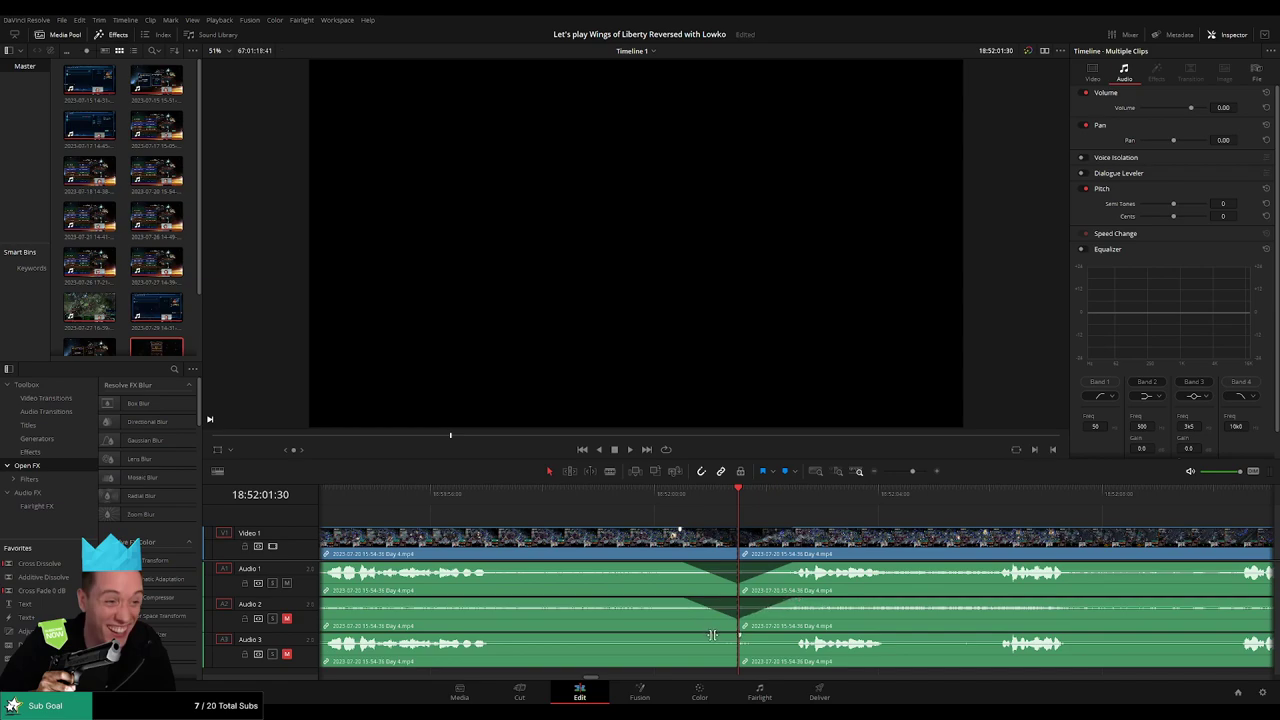
{"action": "left_click_drag", "start_coordinate": [737, 636], "coordinate": [695, 635]}
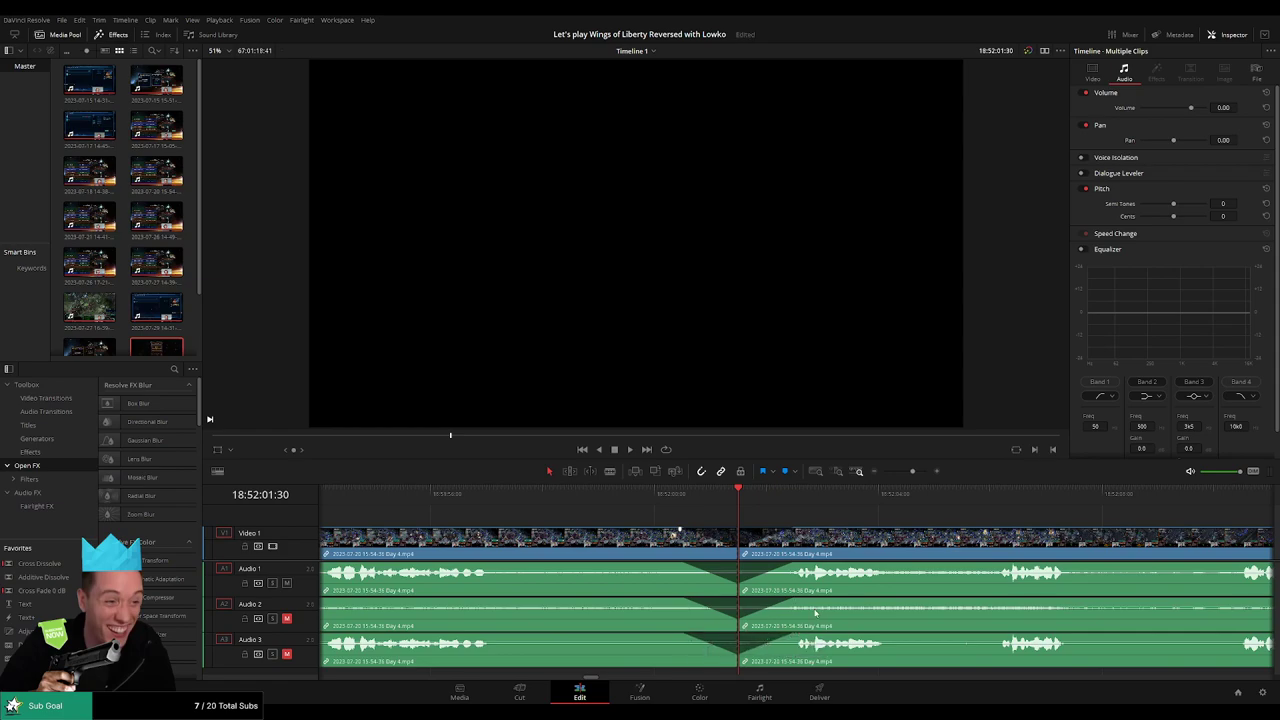
{"action": "scroll", "coordinate": [931, 491], "scroll_direction": "down", "scroll_amount": 2}
{"action": "scroll", "coordinate": [874, 537], "scroll_direction": "down", "scroll_amount": 3}
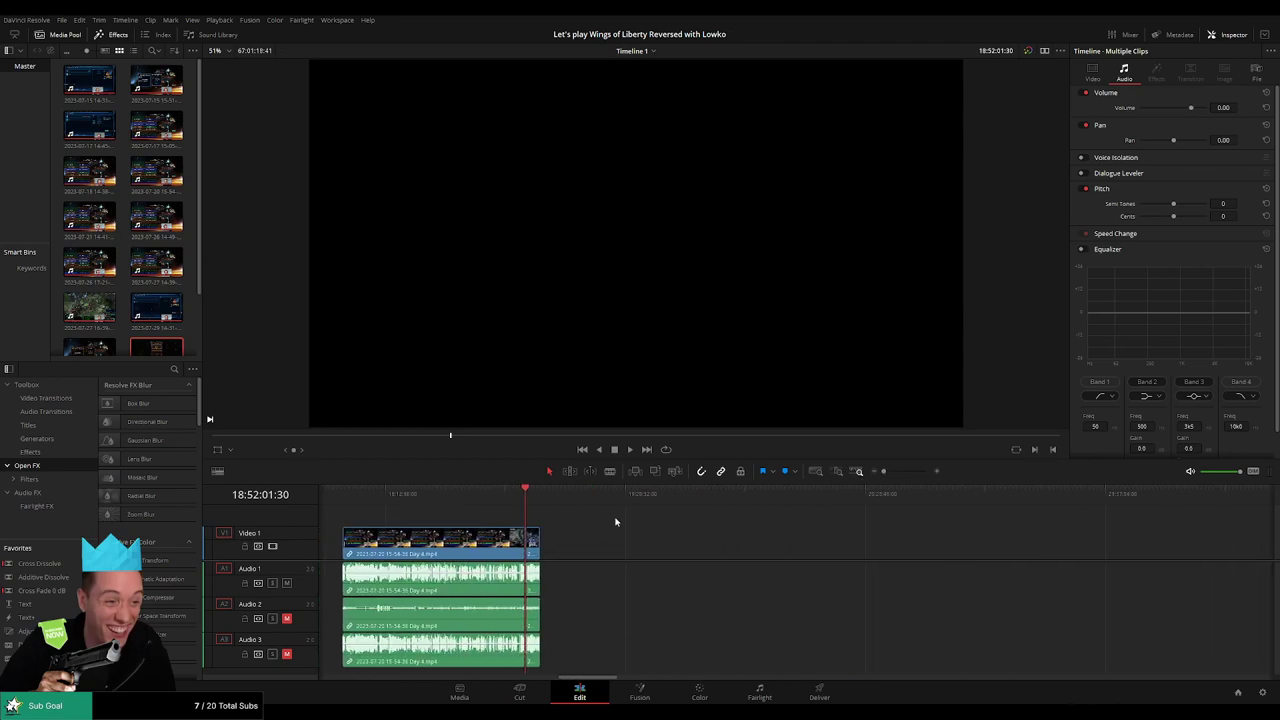
Step: Move the short leftover segment right and add a marker named '10 episodes'
{"action": "left_click_drag", "start_coordinate": [533, 547], "coordinate": [829, 547]}
{"action": "left_click", "coordinate": [554, 522]}
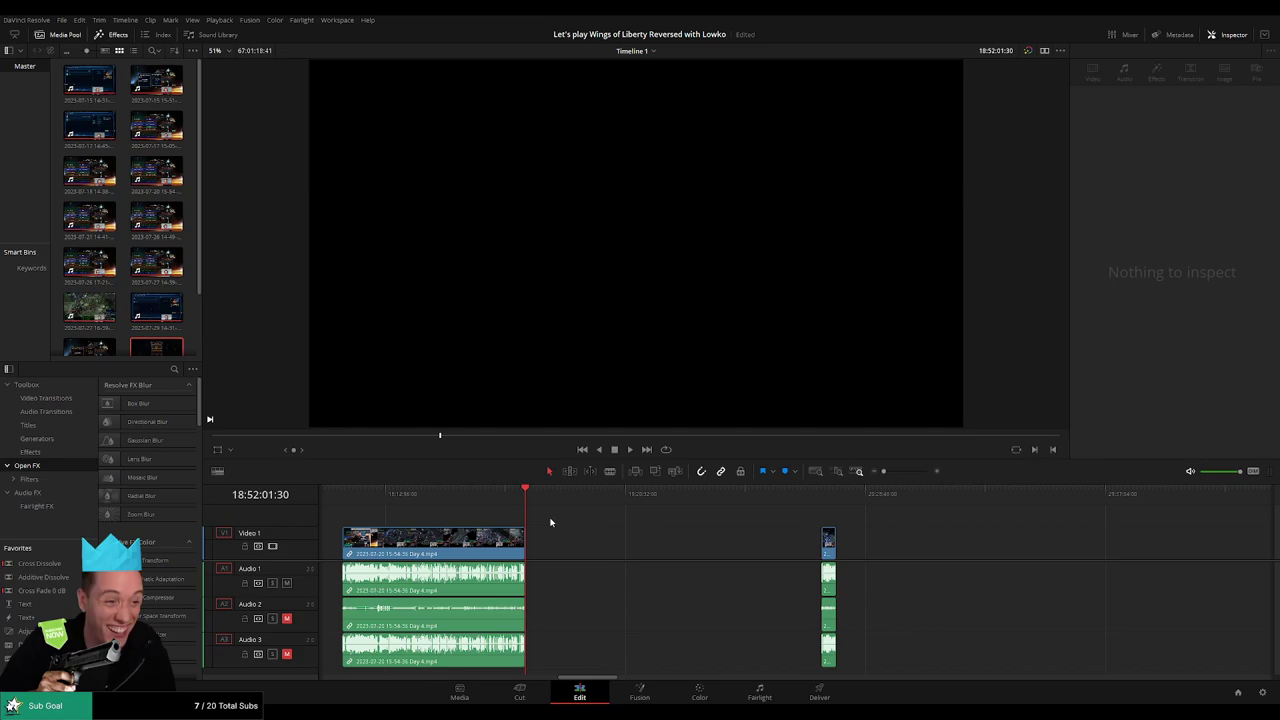
{"action": "key", "text": "m"}
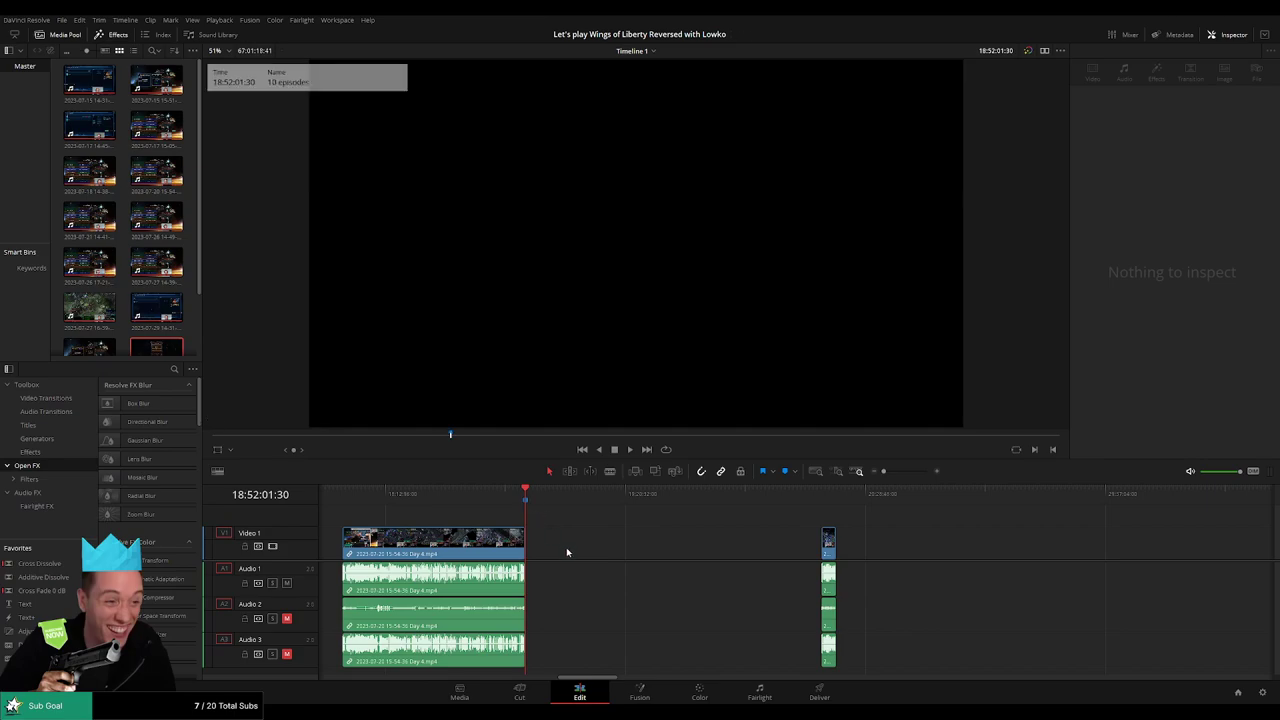
{"action": "left_click", "coordinate": [586, 545]}
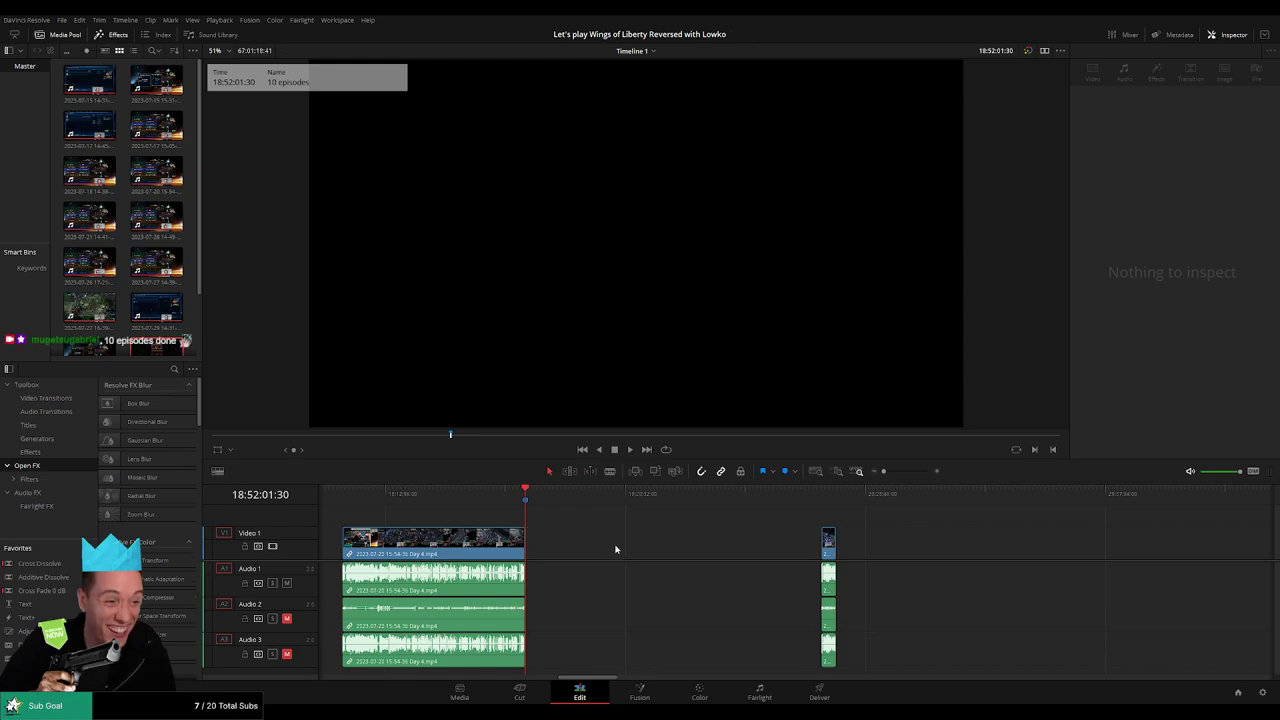
Step: Park the playhead at about 20:00:00 and pull the long Day 5 clip toward it
{"action": "left_click_drag", "start_coordinate": [547, 491], "coordinate": [765, 514]}
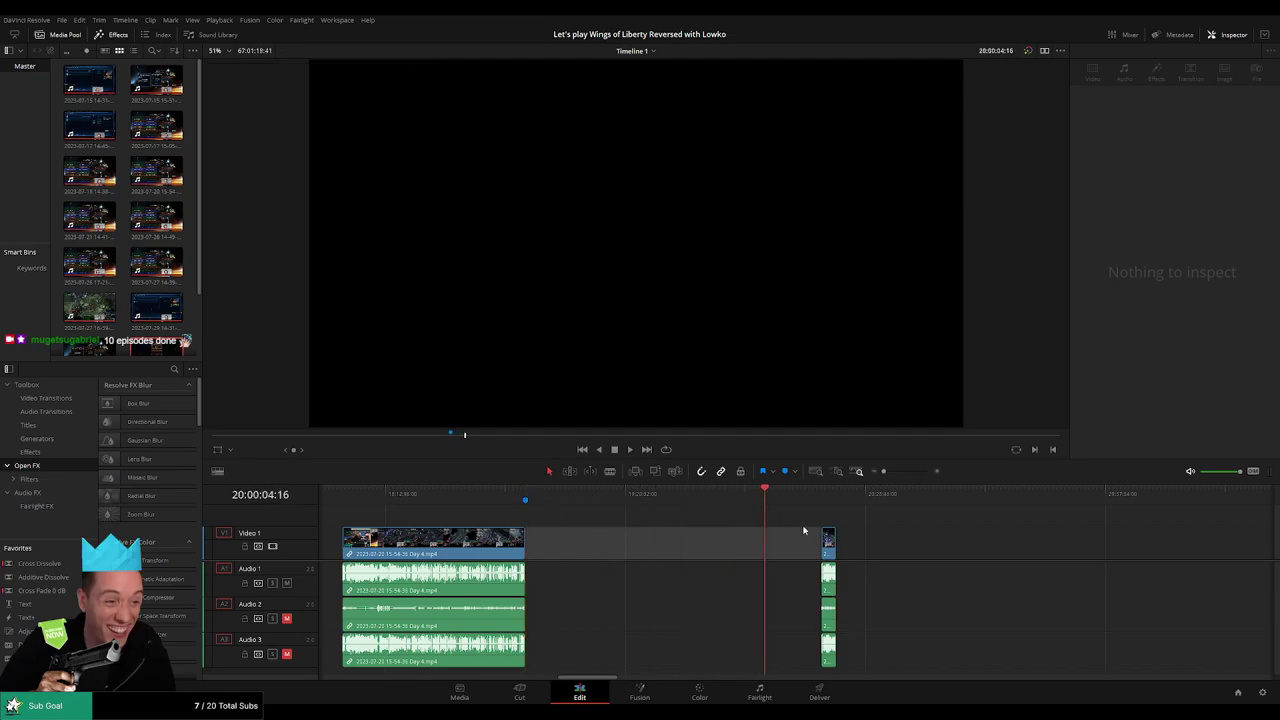
{"action": "scroll", "coordinate": [803, 530], "scroll_direction": "up", "scroll_amount": 3}
{"action": "left_click_drag", "start_coordinate": [791, 495], "coordinate": [789, 495]}
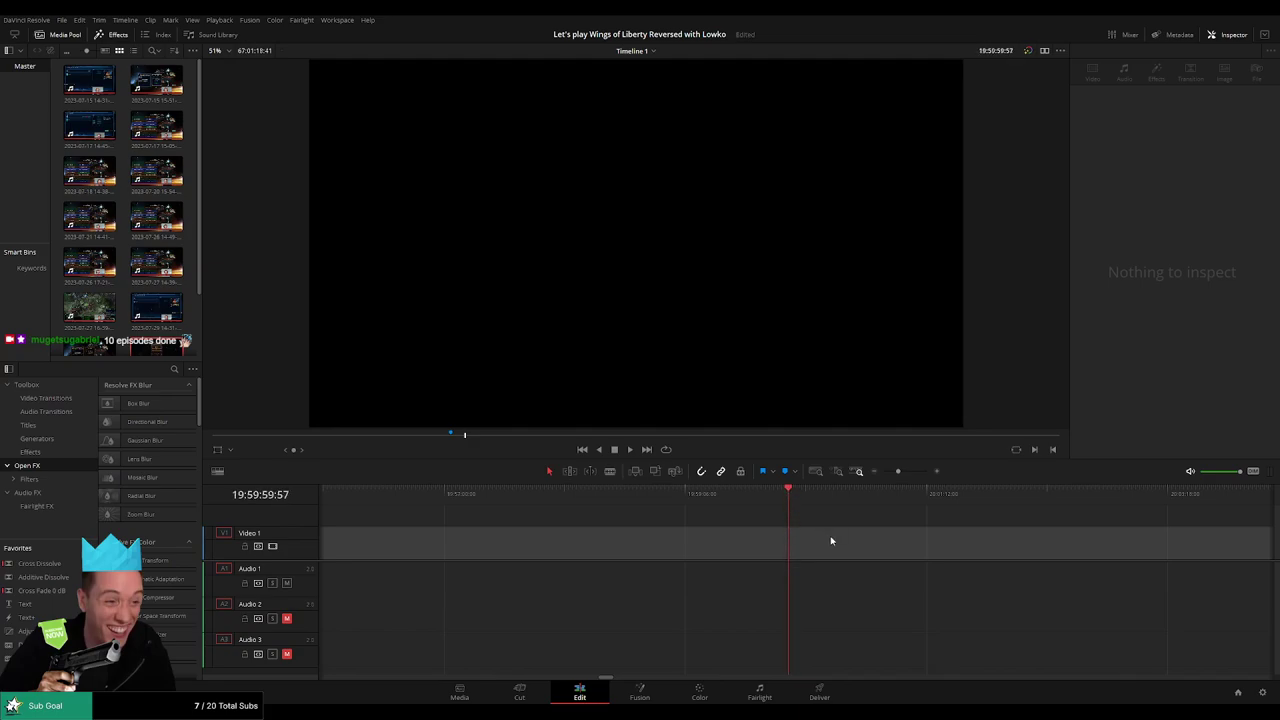
{"action": "left_click_drag", "start_coordinate": [898, 472], "coordinate": [883, 472]}
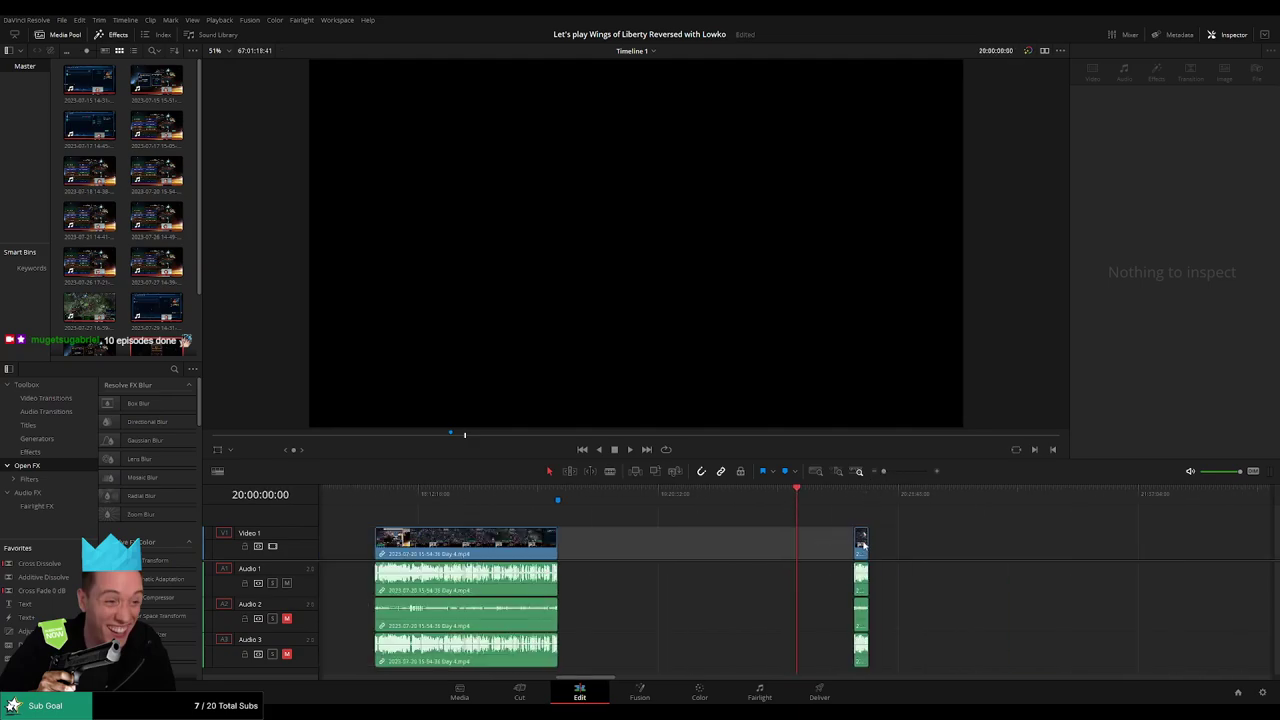
{"action": "left_click_drag", "start_coordinate": [862, 545], "coordinate": [806, 545]}
{"action": "scroll", "coordinate": [803, 540], "scroll_direction": "right", "scroll_amount": 5}
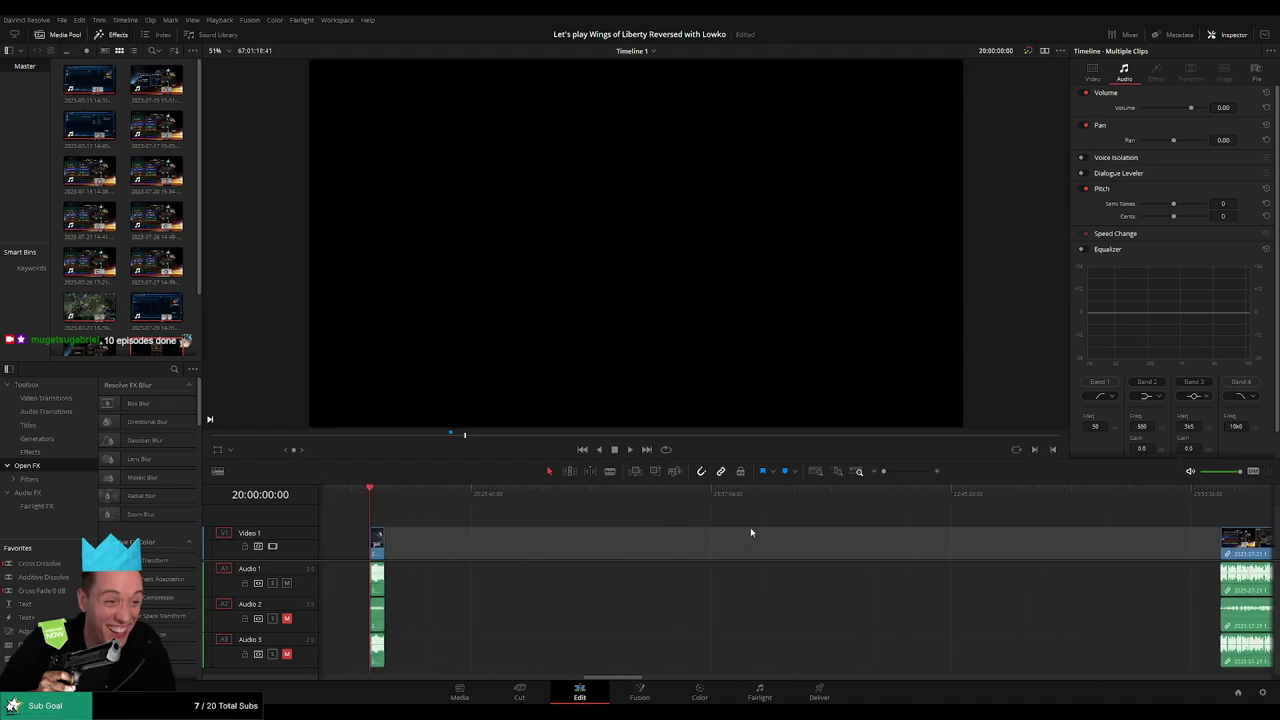
{"action": "left_click_drag", "start_coordinate": [1242, 541], "coordinate": [398, 541]}
Step: Play through to the Day 4/Day 5 join and trim its edit point
{"action": "key", "text": "space"}
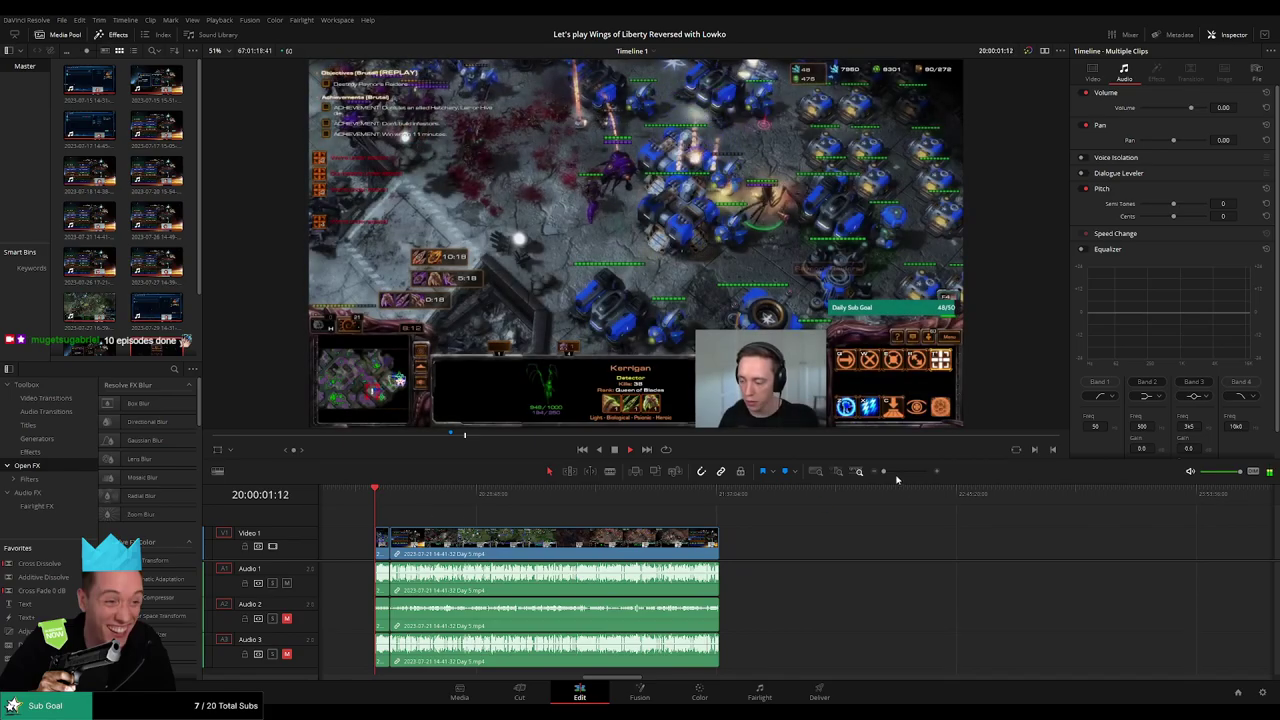
{"action": "left_click", "coordinate": [896, 478]}
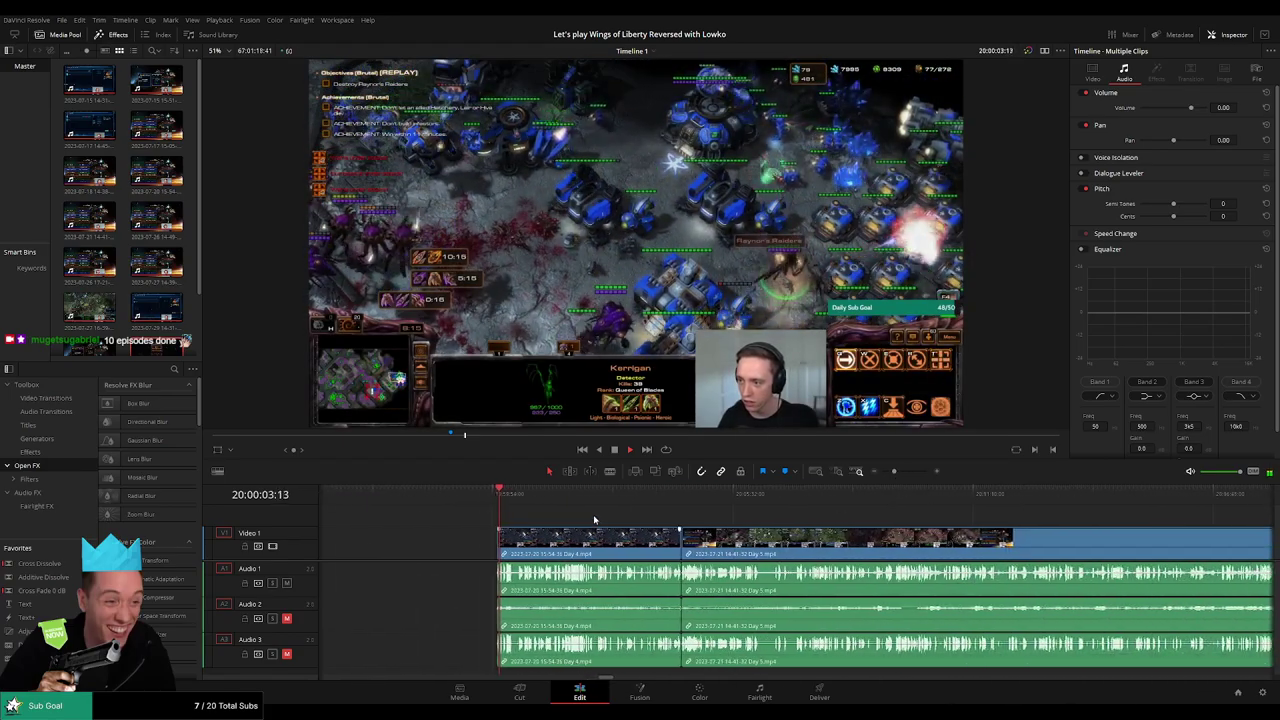
{"action": "key", "text": "l"}
{"action": "key", "text": "l"}
{"action": "key", "text": "l"}
{"action": "key", "text": "space"}
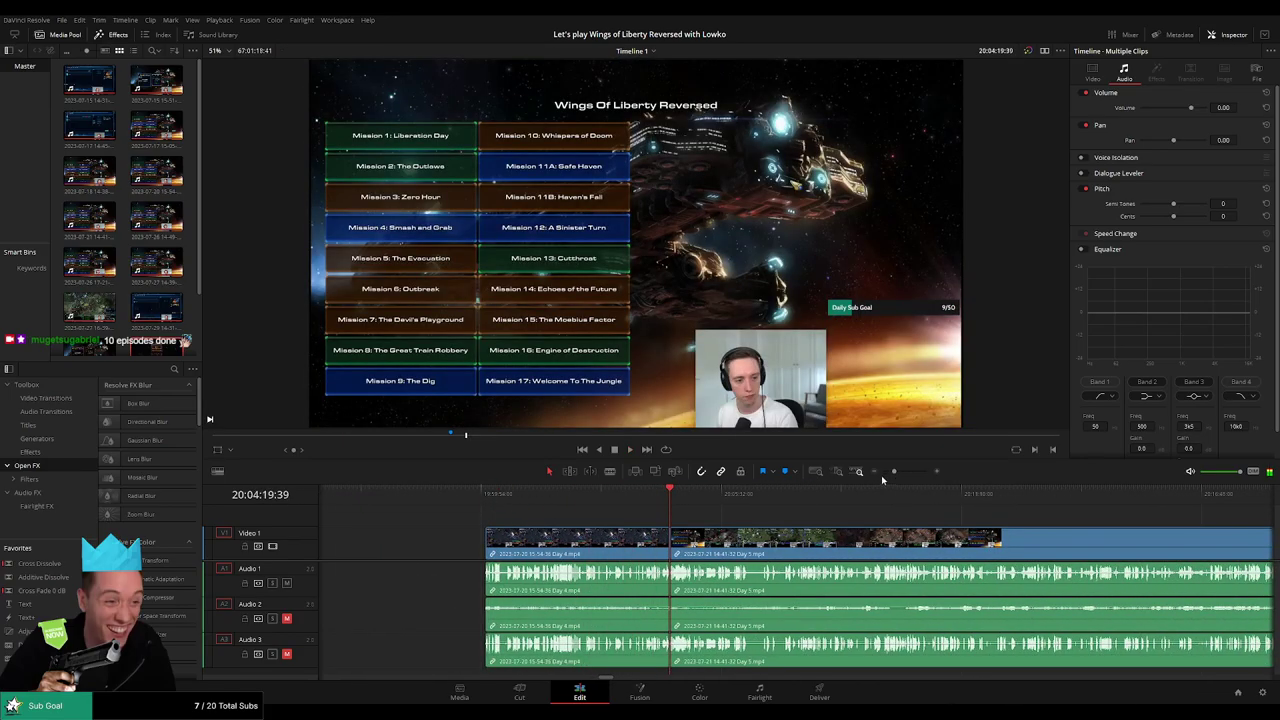
{"action": "left_click_drag", "start_coordinate": [893, 471], "coordinate": [910, 471]}
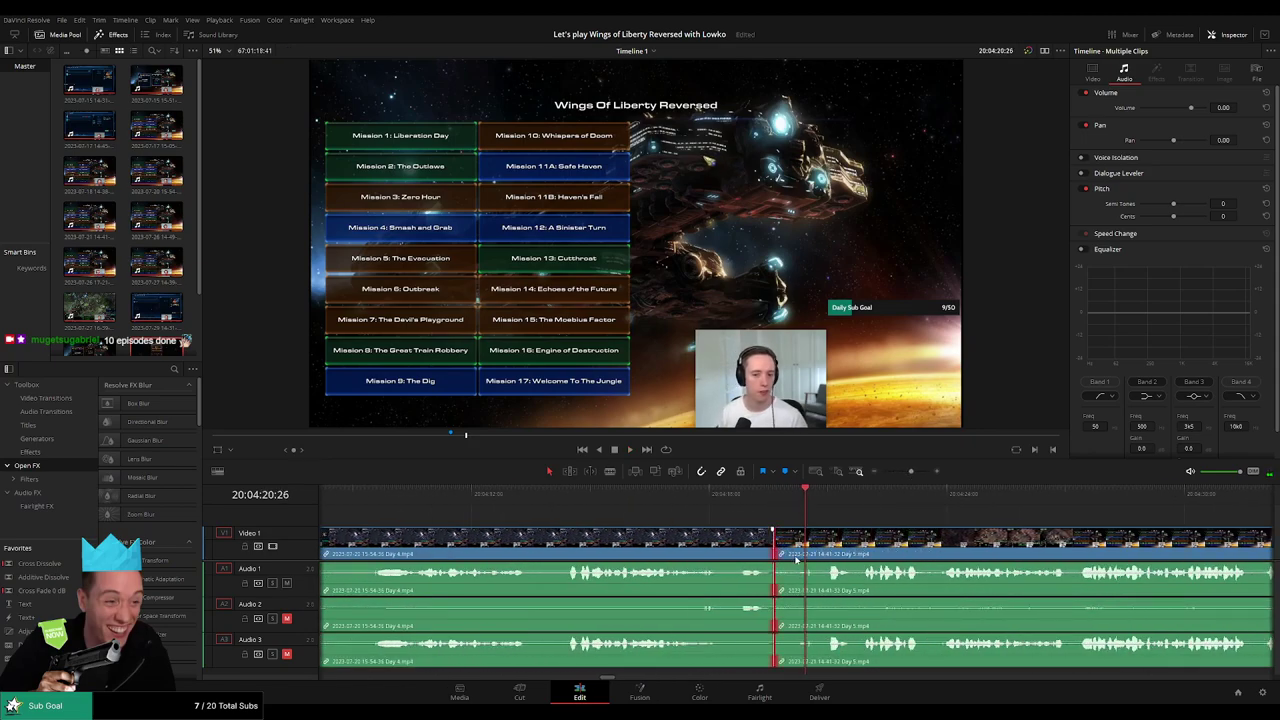
{"action": "key", "text": "shift+comma"}
{"action": "key", "text": "slash"}
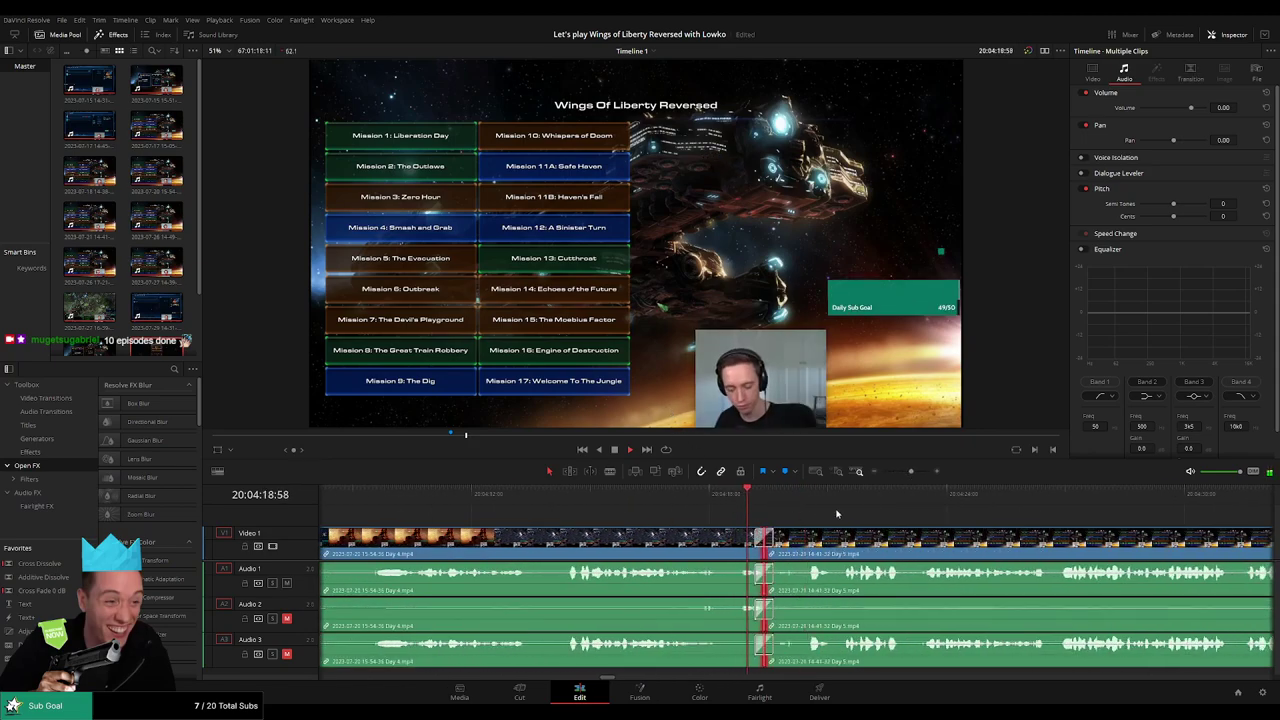
Step: Split just before the join, delete the short piece and slide the later clips left to close the gap
{"action": "left_click", "coordinate": [660, 497]}
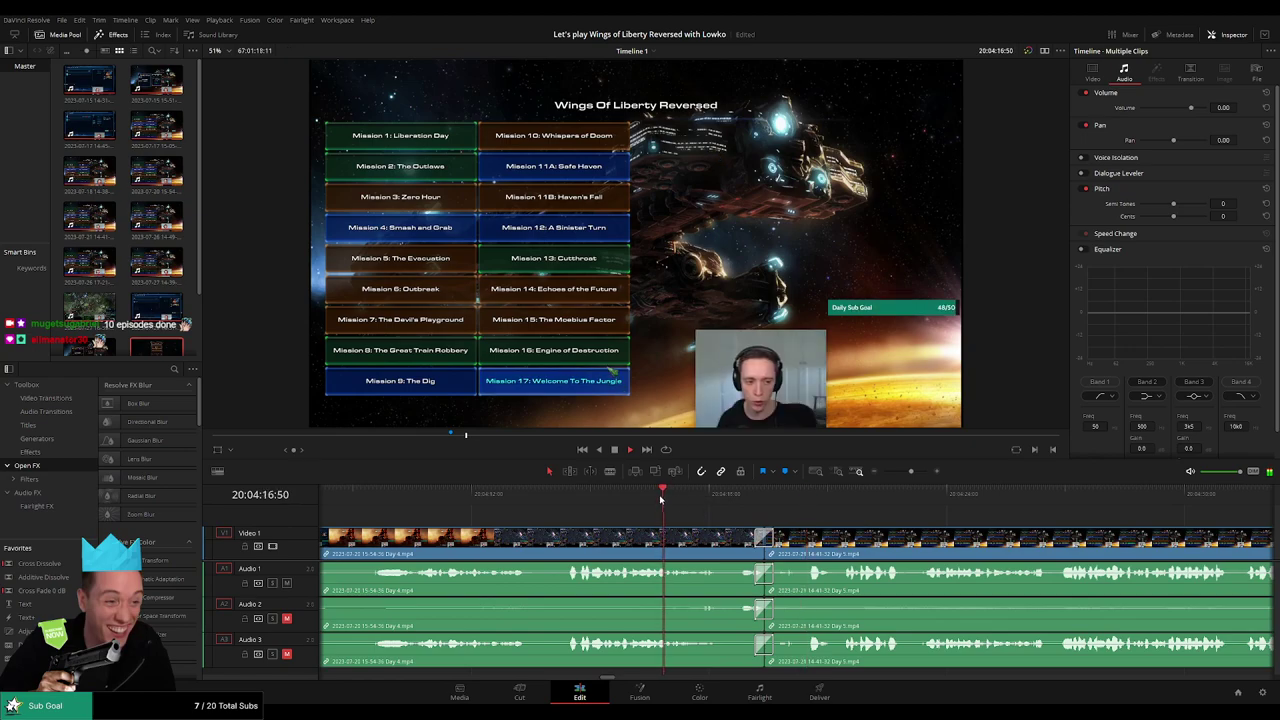
{"action": "key", "text": "ctrl+b"}
{"action": "left_click", "coordinate": [738, 545]}
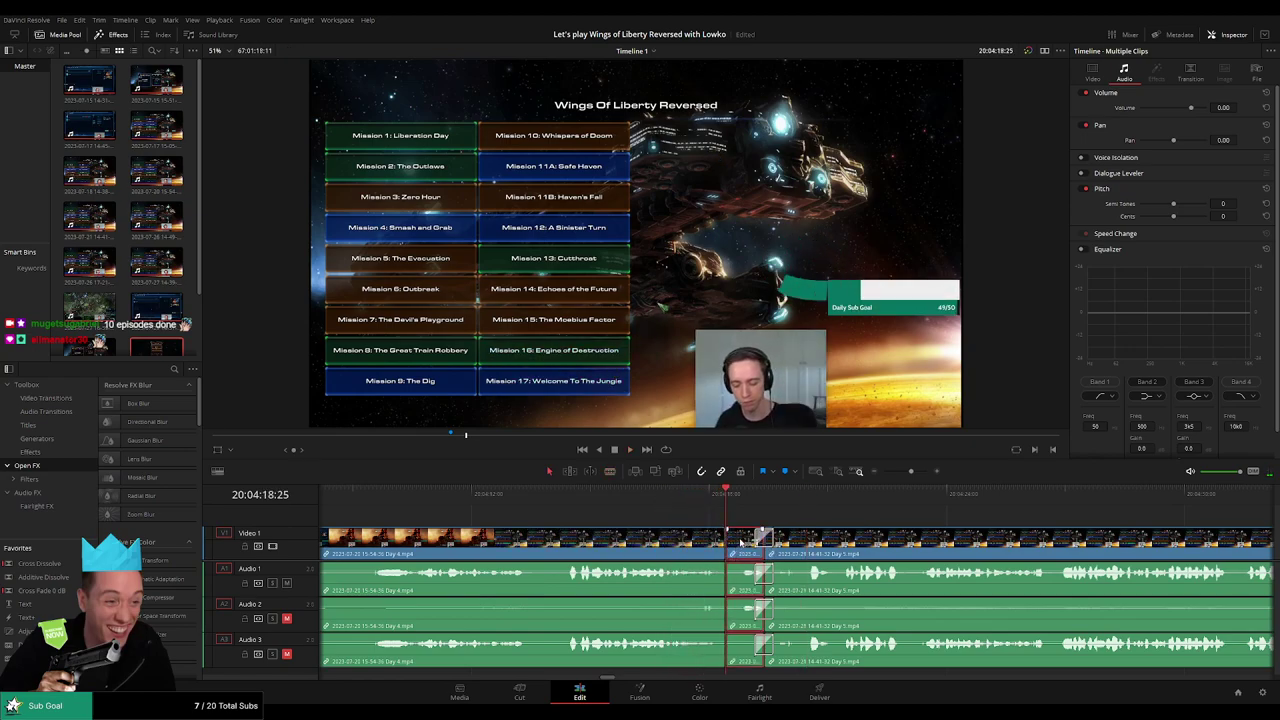
{"action": "key", "text": "BackSpace"}
{"action": "left_click_drag", "start_coordinate": [789, 549], "coordinate": [755, 550]}
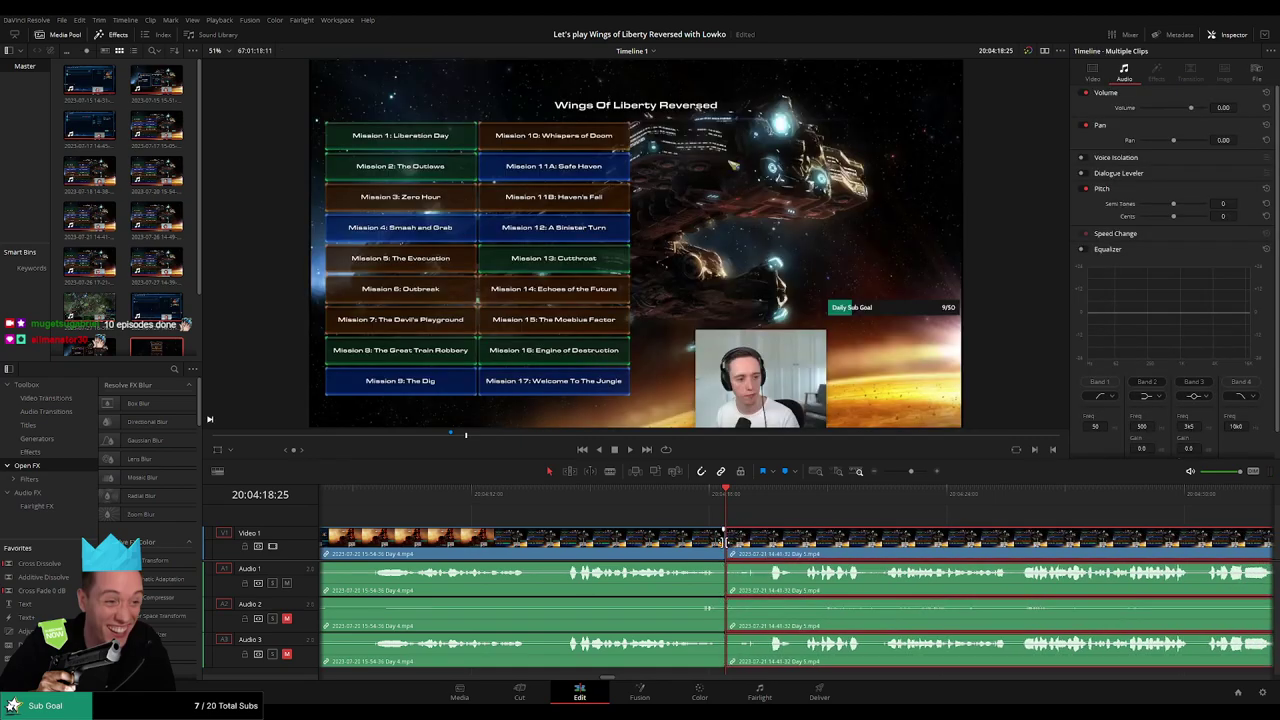
{"action": "left_click", "coordinate": [722, 542]}
{"action": "left_click", "coordinate": [697, 496]}
{"action": "key", "text": "space"}
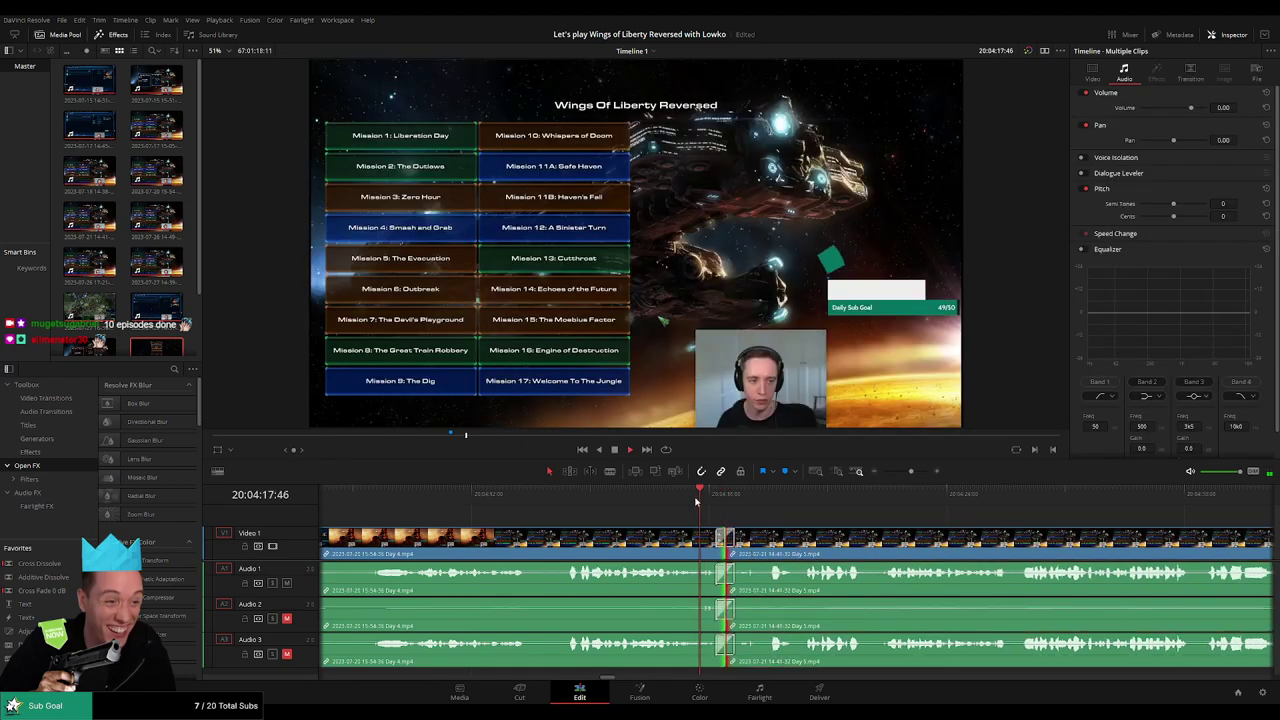
{"action": "left_click", "coordinate": [840, 511]}
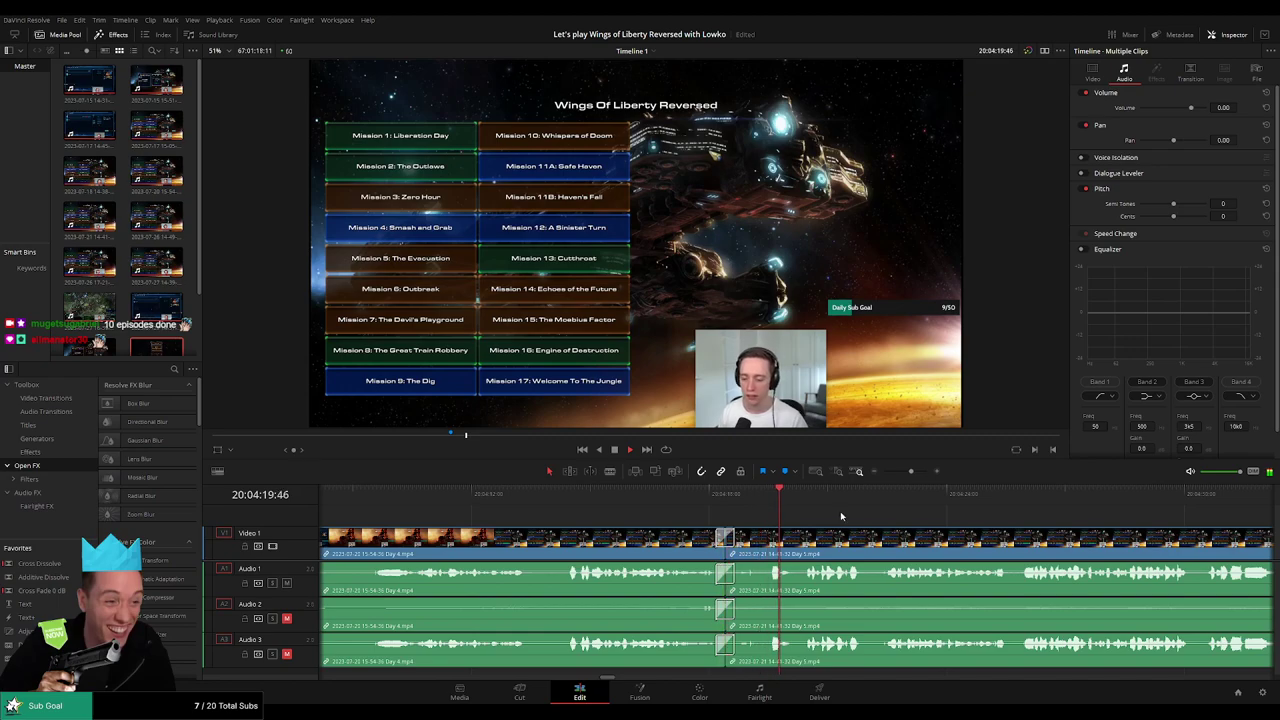
{"action": "scroll", "coordinate": [900, 515], "scroll_direction": "down", "scroll_amount": 1}
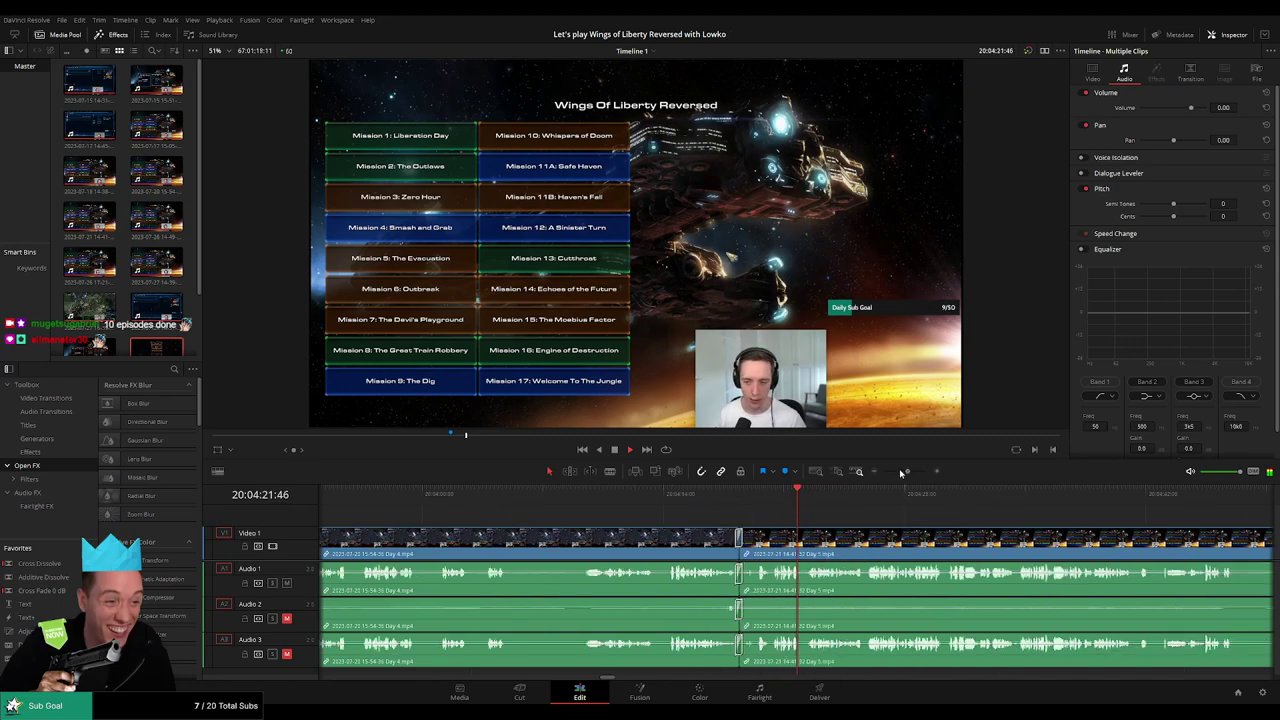
{"action": "scroll", "coordinate": [900, 520], "scroll_direction": "down", "scroll_amount": 1}
{"action": "scroll", "coordinate": [634, 515], "scroll_direction": "down", "scroll_amount": 2}
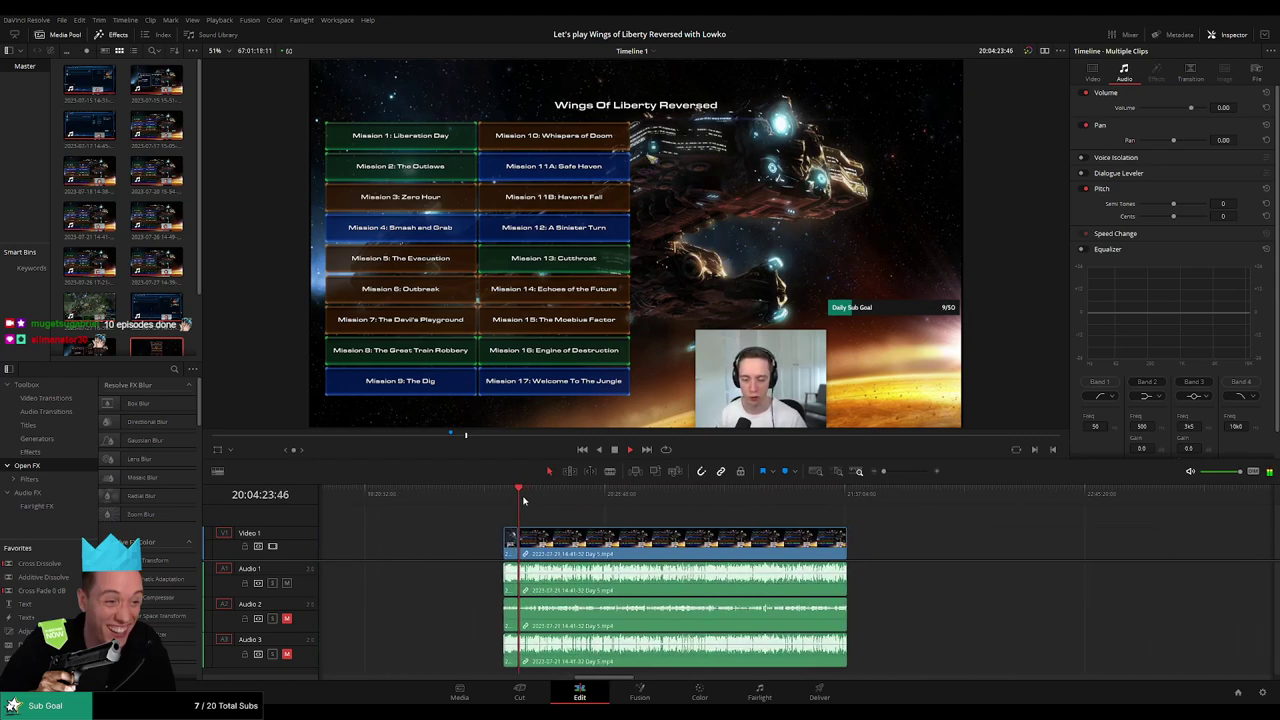
Step: Find 20:52:00 in the Day 5 gameplay and split all tracks there with Ctrl+B
{"action": "left_click_drag", "start_coordinate": [522, 499], "coordinate": [686, 509]}
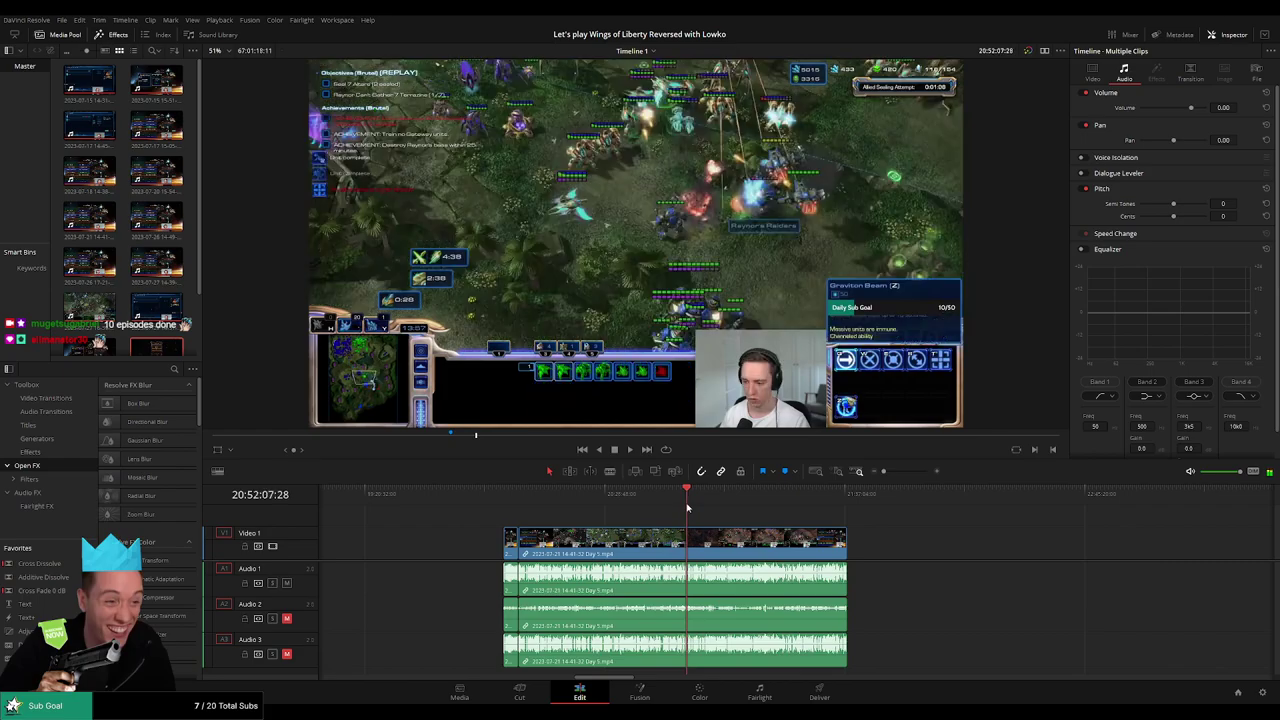
{"action": "left_click_drag", "start_coordinate": [883, 471], "coordinate": [908, 472]}
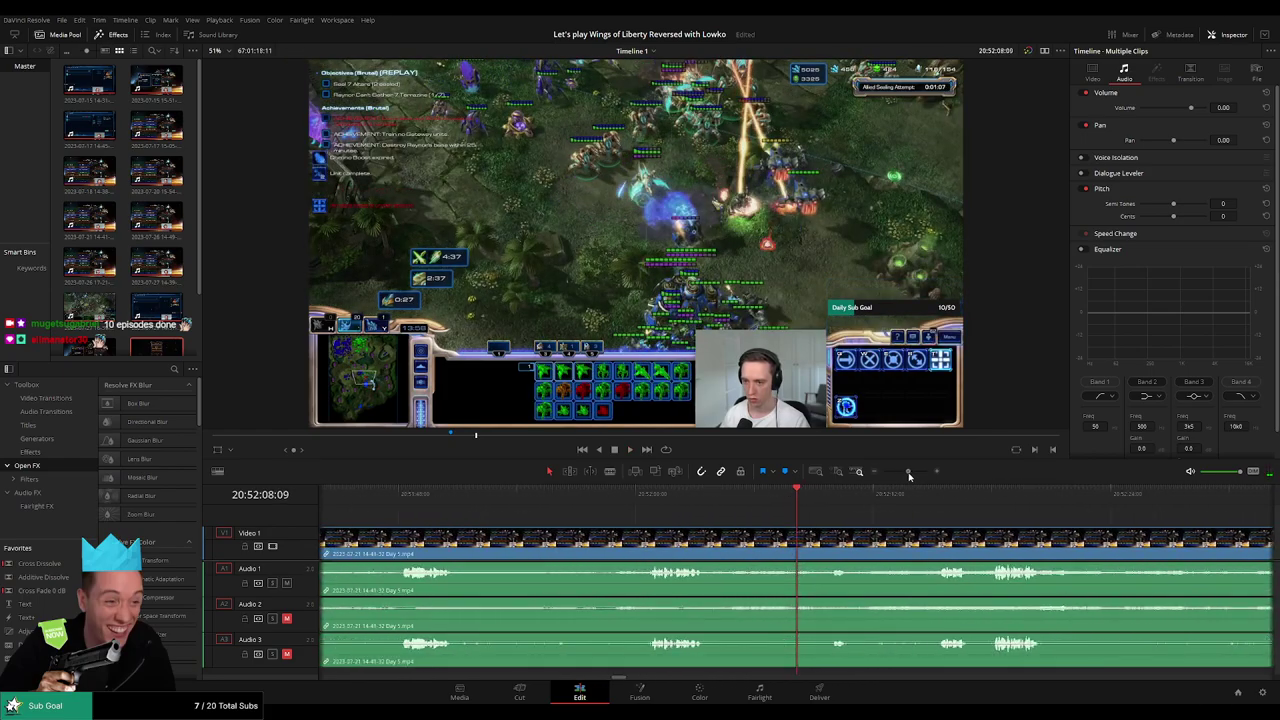
{"action": "key", "text": "space"}
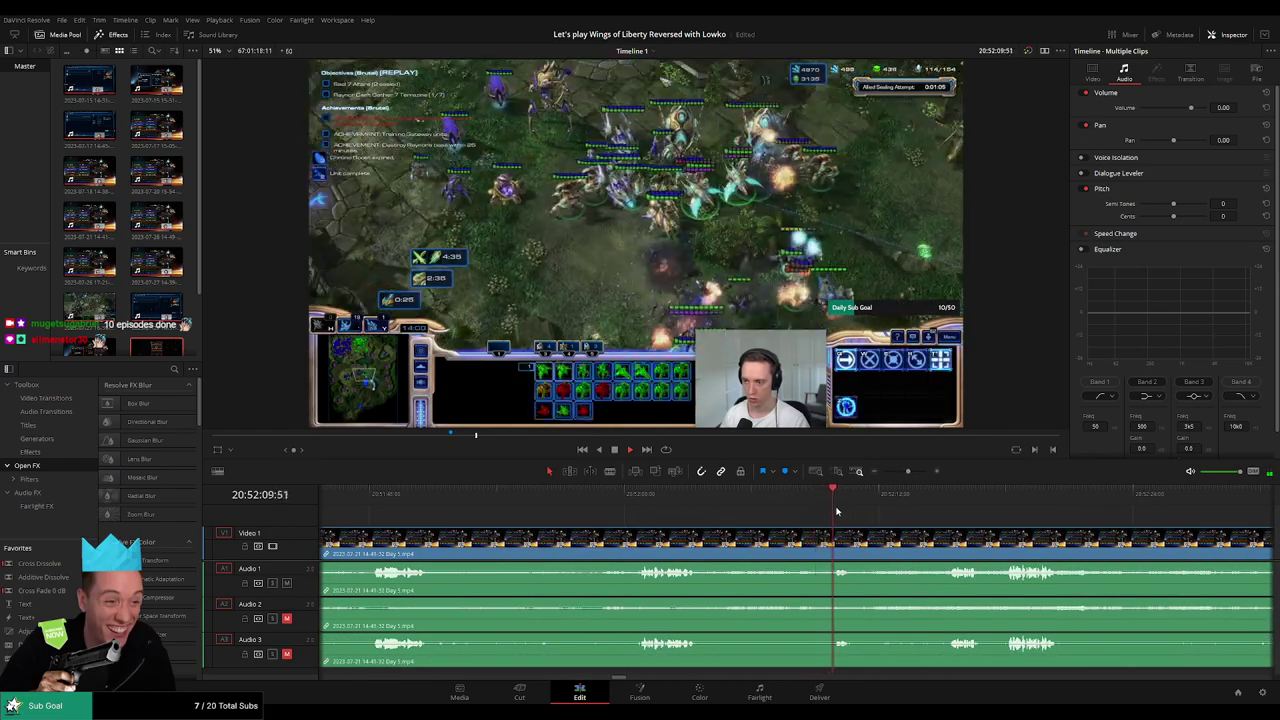
{"action": "left_click", "coordinate": [669, 497]}
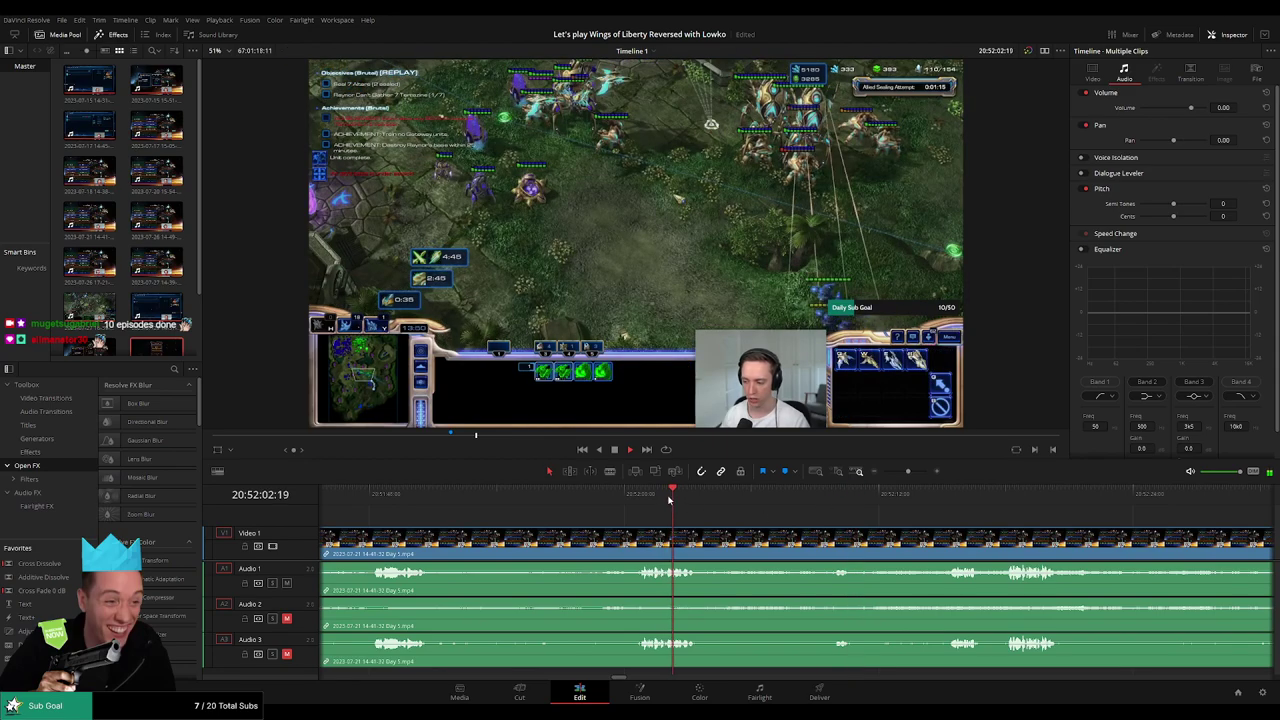
{"action": "left_click", "coordinate": [642, 497]}
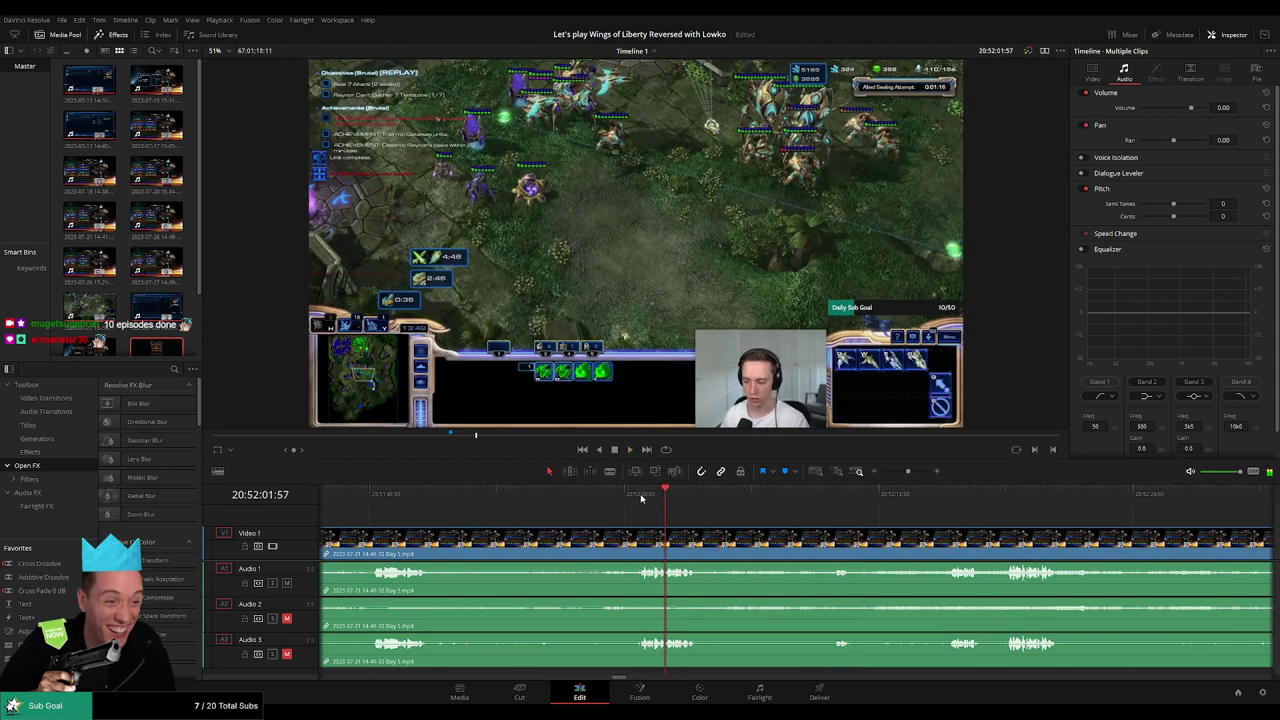
{"action": "left_click", "coordinate": [634, 497]}
{"action": "left_click", "coordinate": [608, 497]}
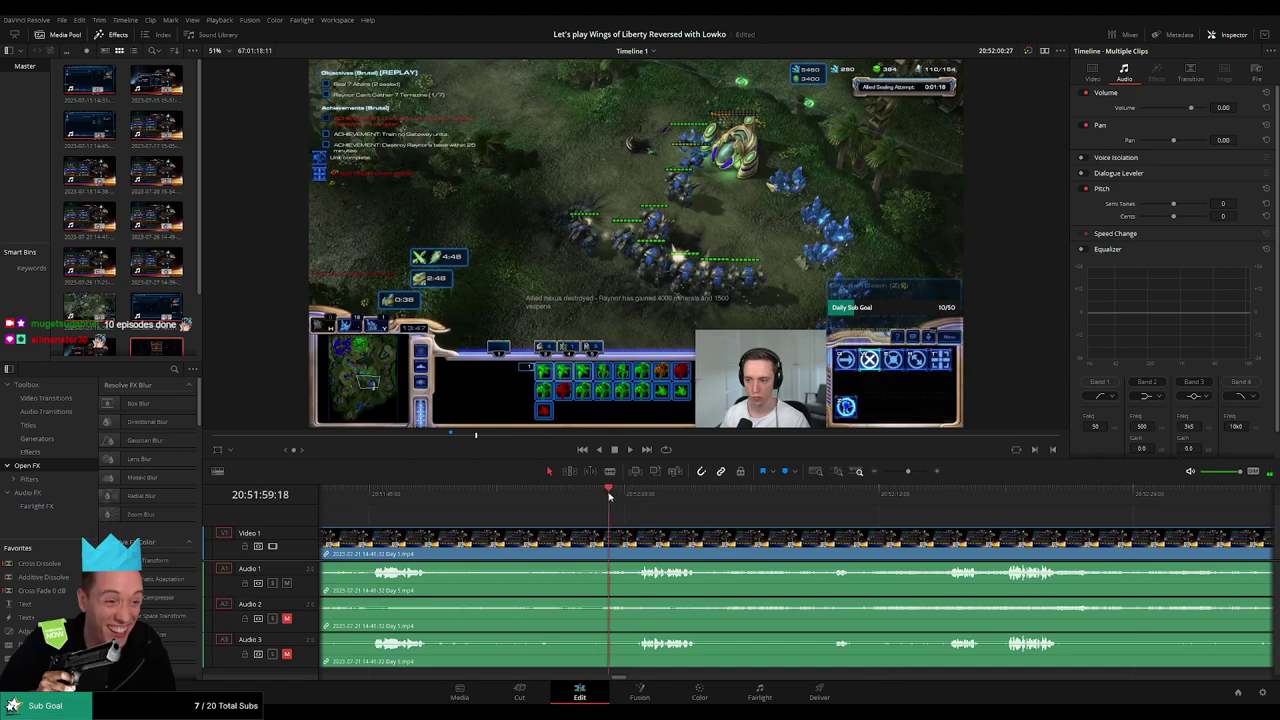
{"action": "scroll", "coordinate": [783, 497], "scroll_direction": "up", "scroll_amount": 2}
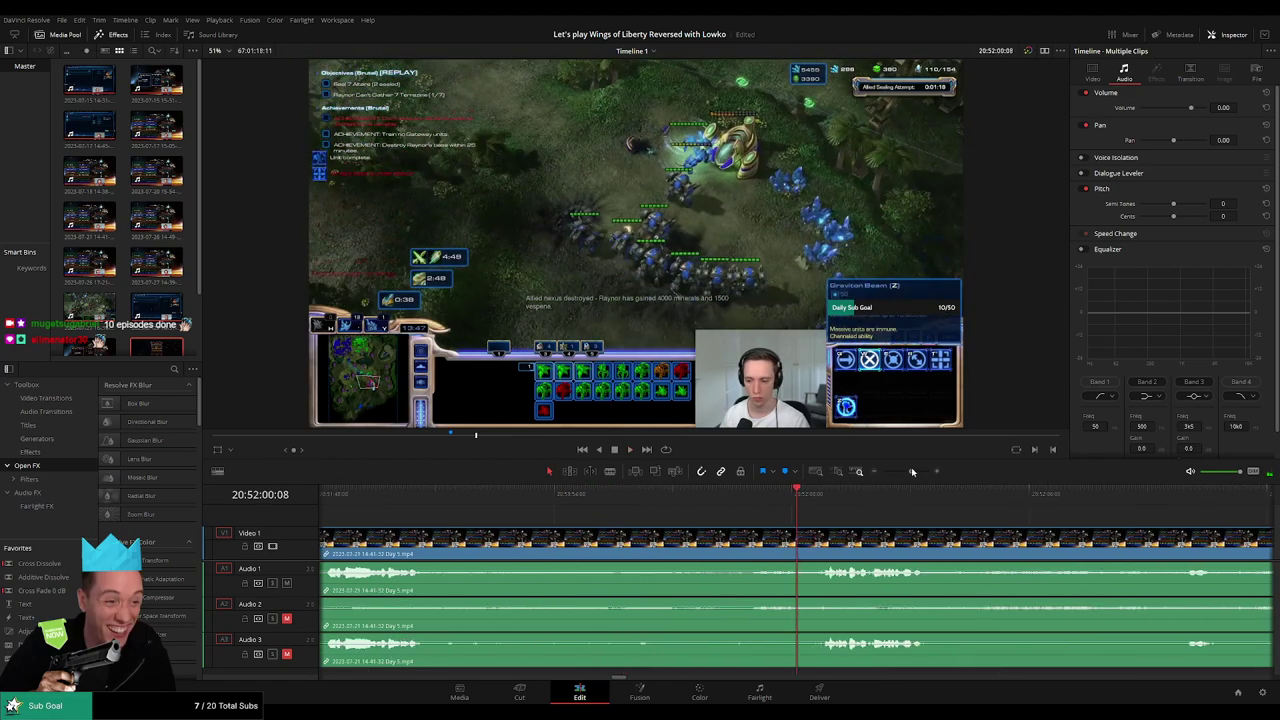
{"action": "left_click", "coordinate": [783, 497]}
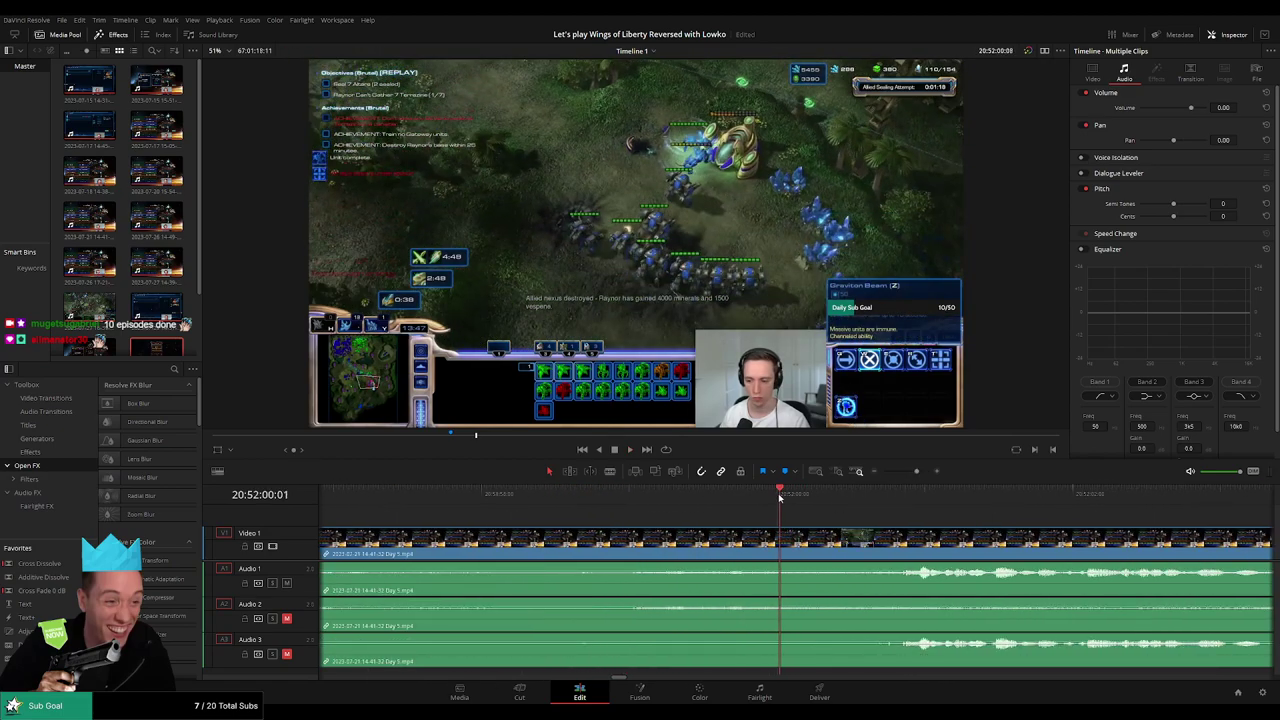
{"action": "key", "text": "ctrl+b"}
{"action": "left_click_drag", "start_coordinate": [780, 528], "coordinate": [928, 531]}
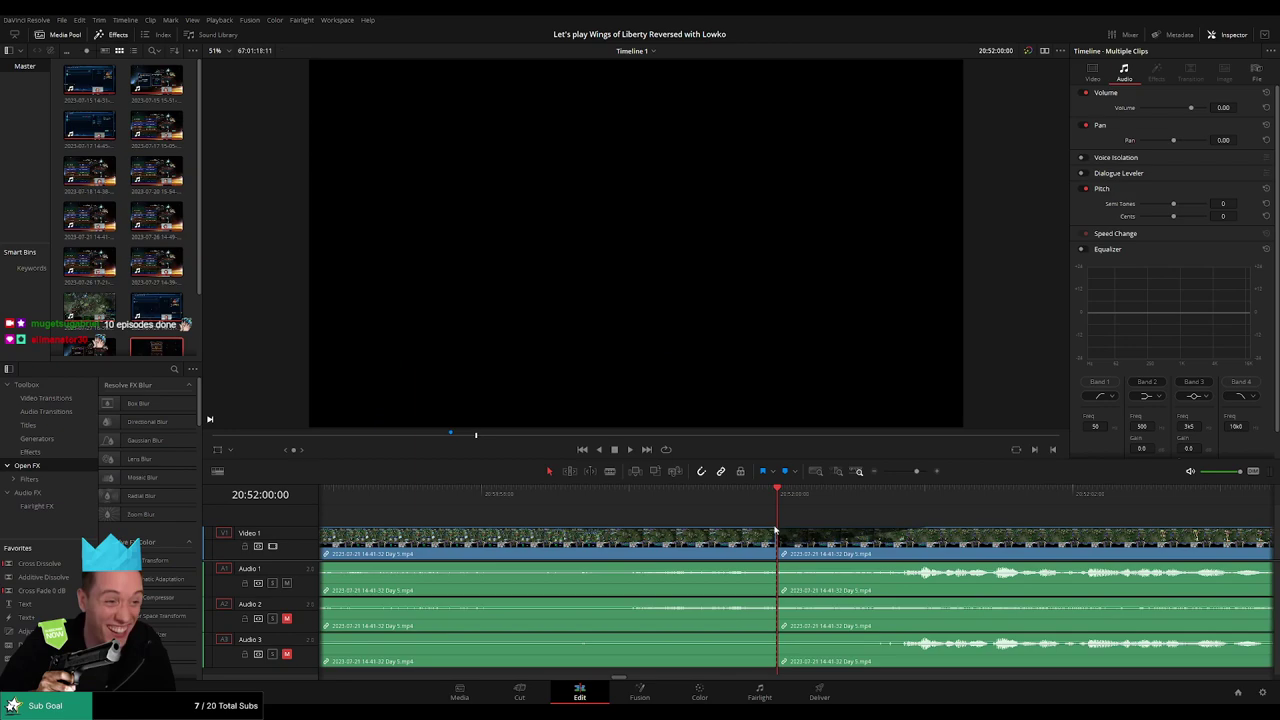
Step: Trim the video edit point left, then fade Audio 1–3 out before and in after the 20:52:00 cut
{"action": "left_click_drag", "start_coordinate": [775, 530], "coordinate": [713, 531]}
{"action": "left_click_drag", "start_coordinate": [677, 533], "coordinate": [626, 533]}
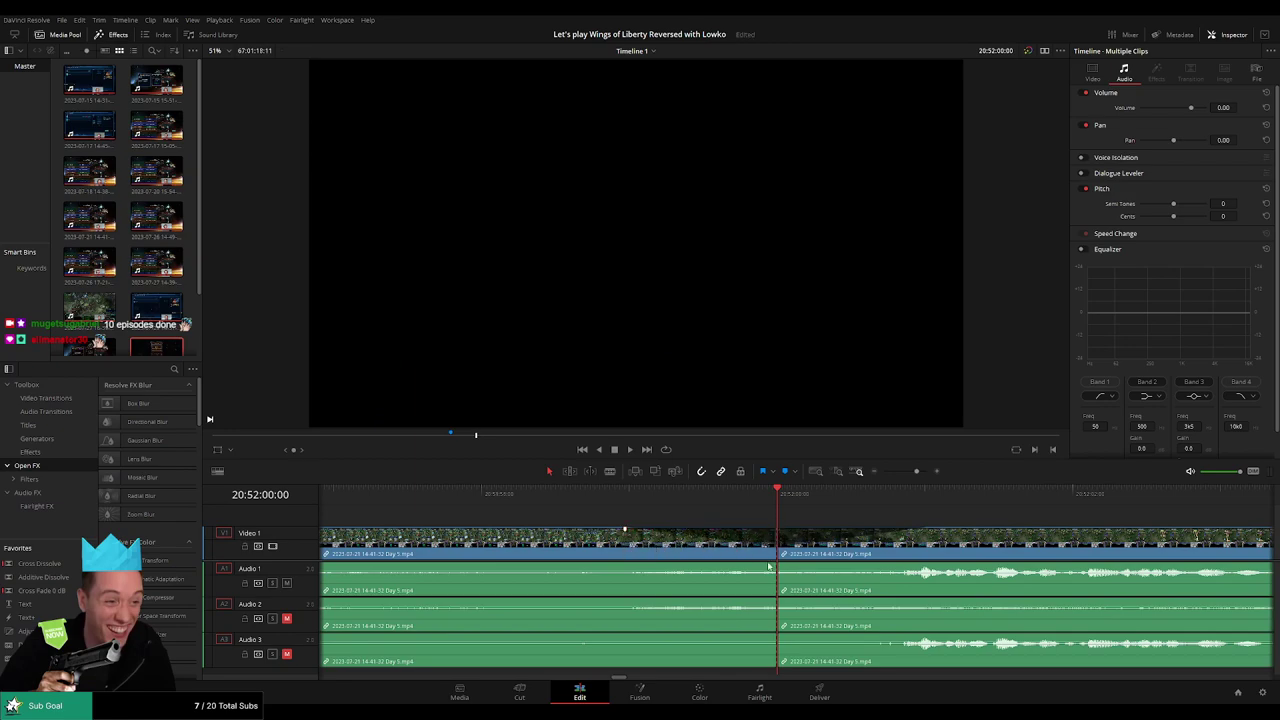
{"action": "left_click_drag", "start_coordinate": [773, 567], "coordinate": [627, 566]}
{"action": "left_click_drag", "start_coordinate": [779, 566], "coordinate": [912, 566]}
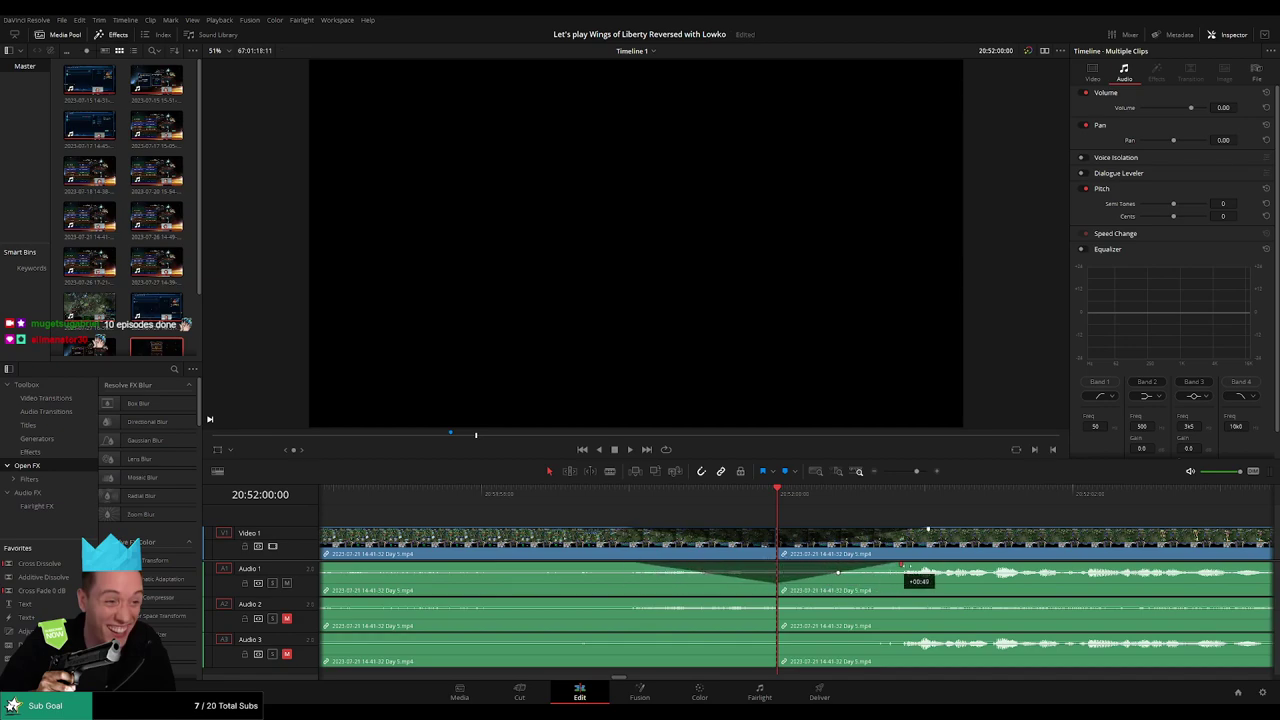
{"action": "left_click_drag", "start_coordinate": [775, 596], "coordinate": [627, 597]}
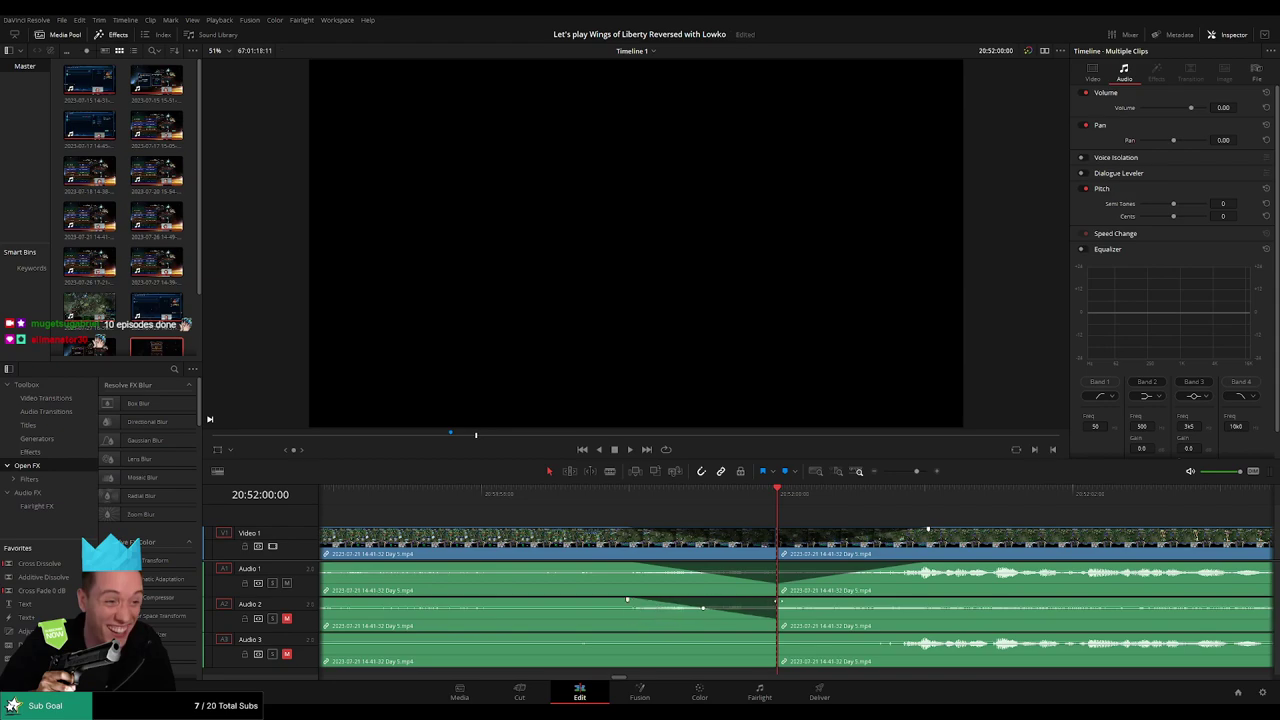
{"action": "left_click_drag", "start_coordinate": [779, 597], "coordinate": [903, 598]}
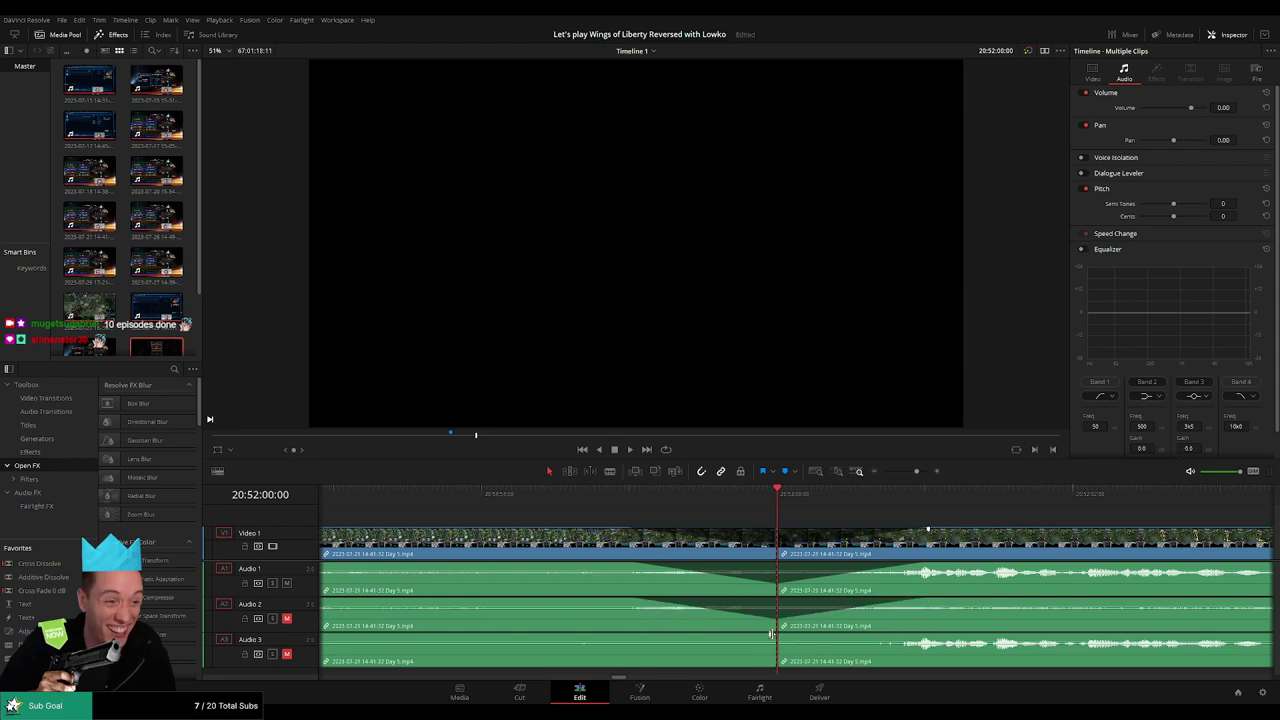
{"action": "left_click_drag", "start_coordinate": [771, 634], "coordinate": [625, 634]}
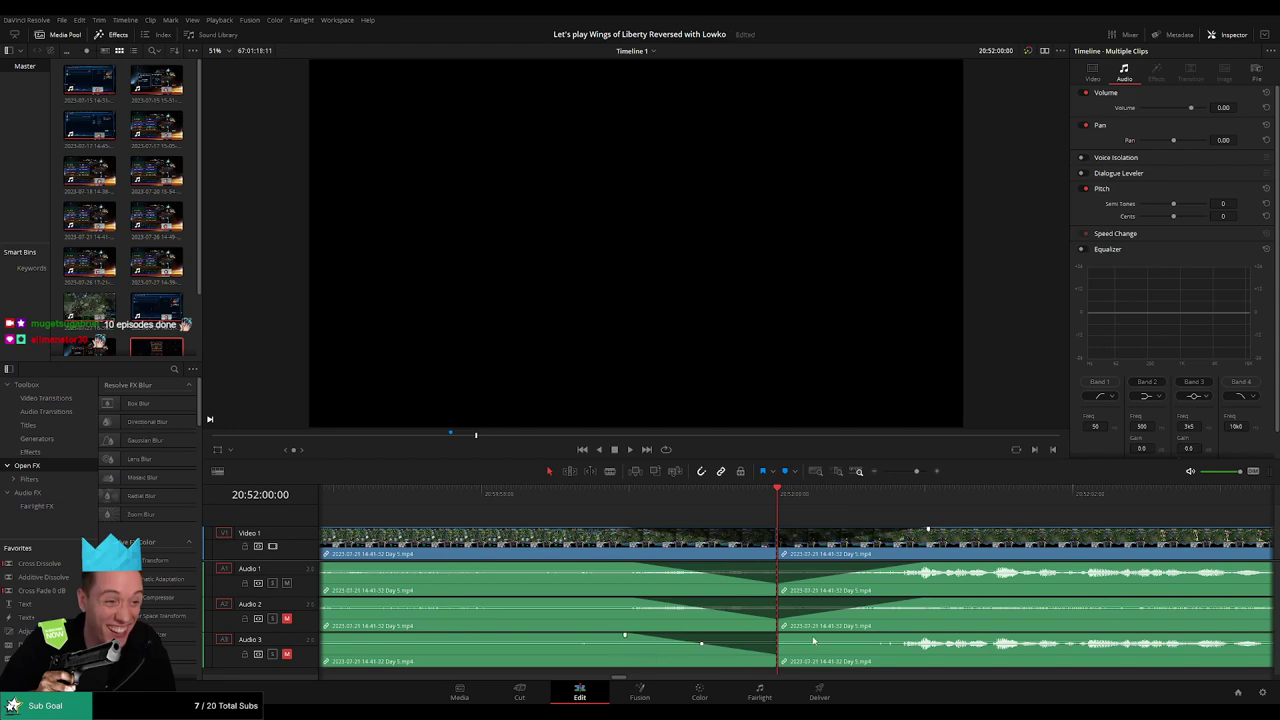
{"action": "left_click_drag", "start_coordinate": [777, 634], "coordinate": [925, 636]}
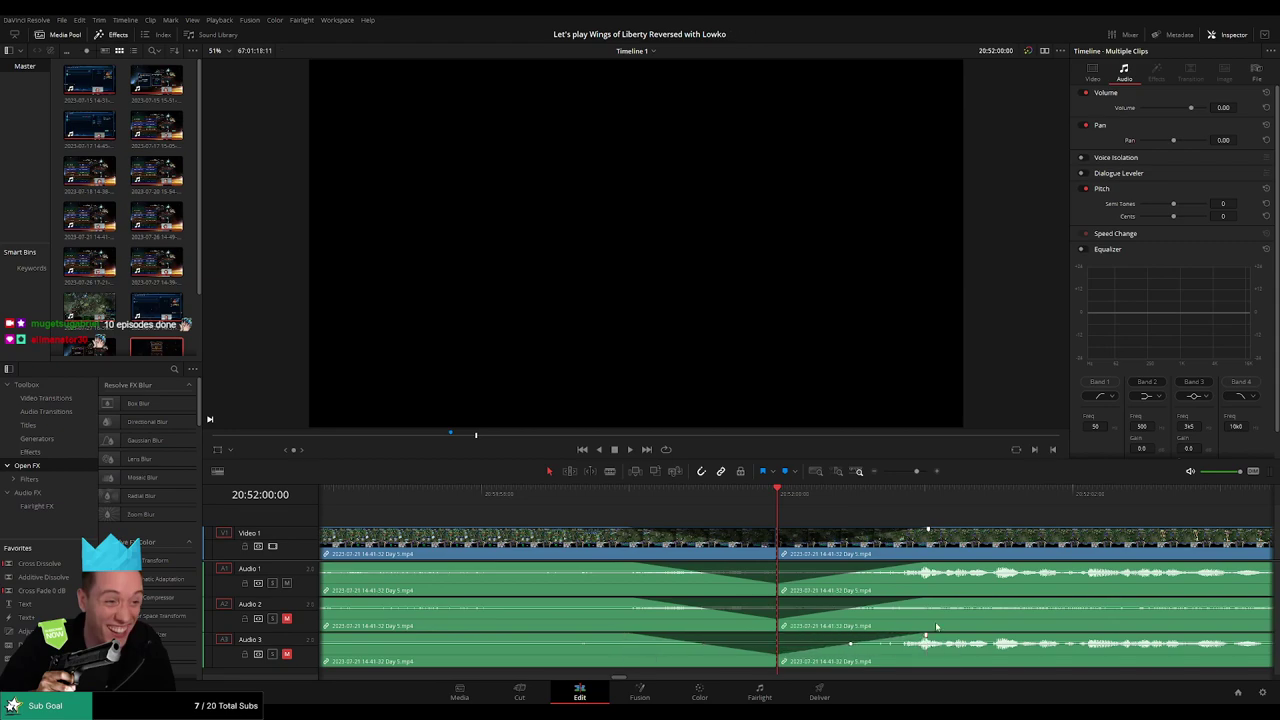
Step: Park the playhead exactly at 22:00:00:00 on the timeline
{"action": "left_click_drag", "start_coordinate": [918, 471], "coordinate": [884, 471]}
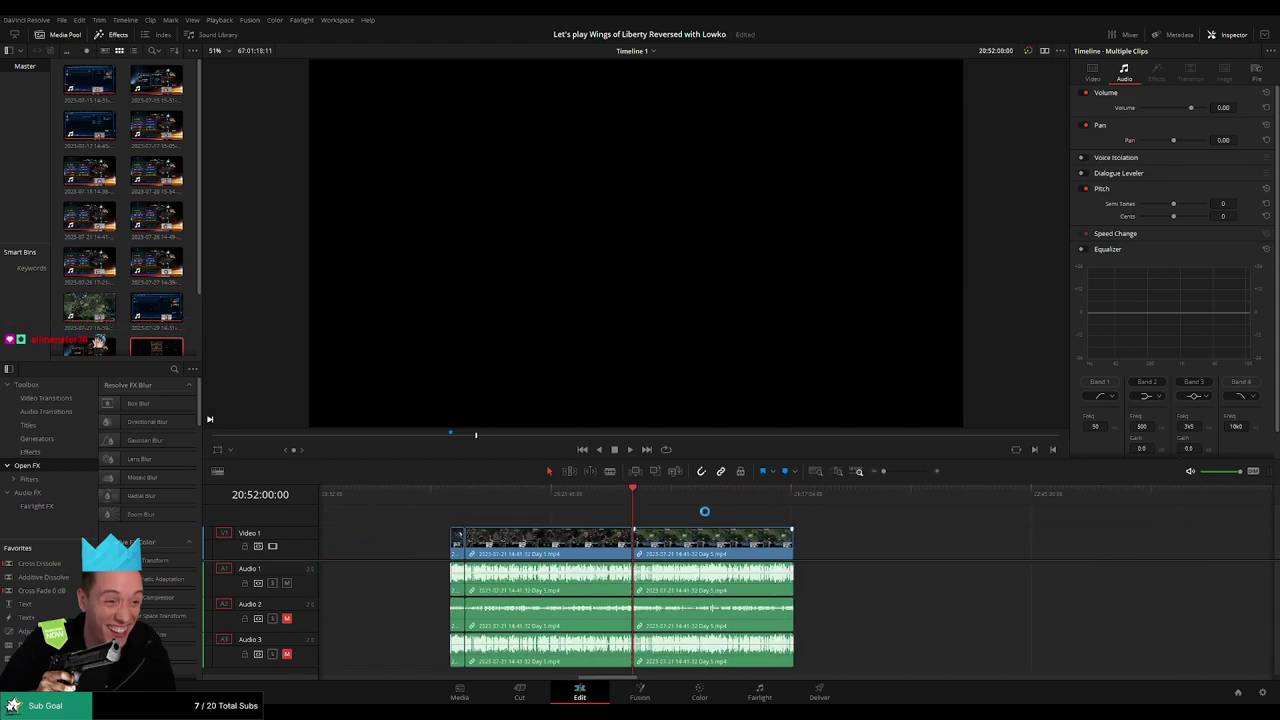
{"action": "left_click", "coordinate": [452, 496]}
{"action": "key", "text": "Down"}
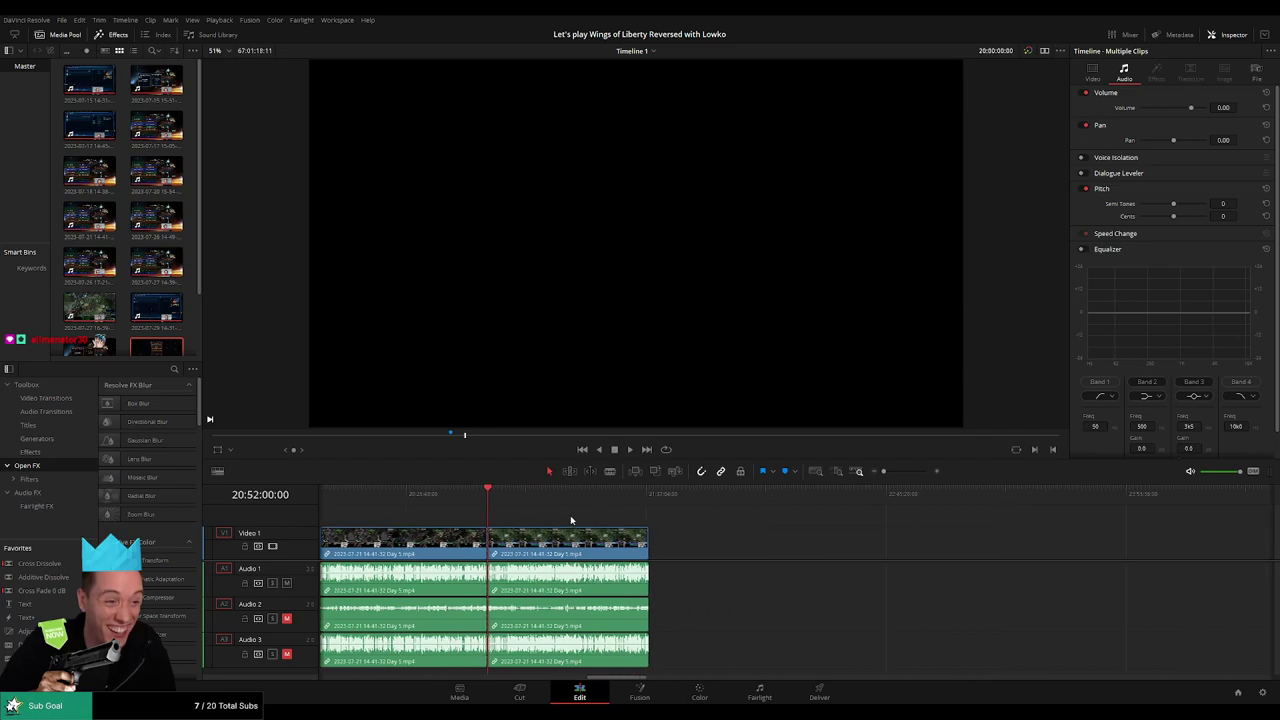
{"action": "left_click", "coordinate": [362, 510]}
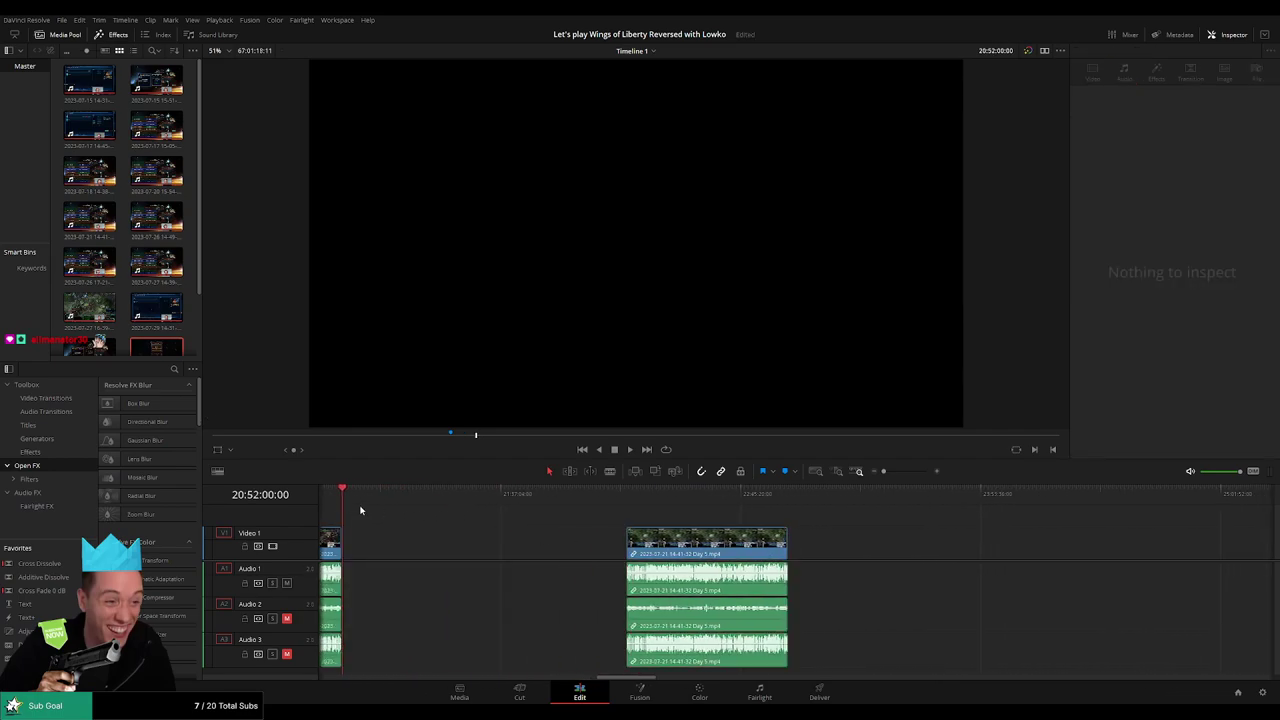
{"action": "left_click_drag", "start_coordinate": [364, 508], "coordinate": [583, 515]}
{"action": "scroll", "coordinate": [626, 523], "scroll_direction": "up", "scroll_amount": 2}
{"action": "left_click_drag", "start_coordinate": [796, 497], "coordinate": [799, 495]}
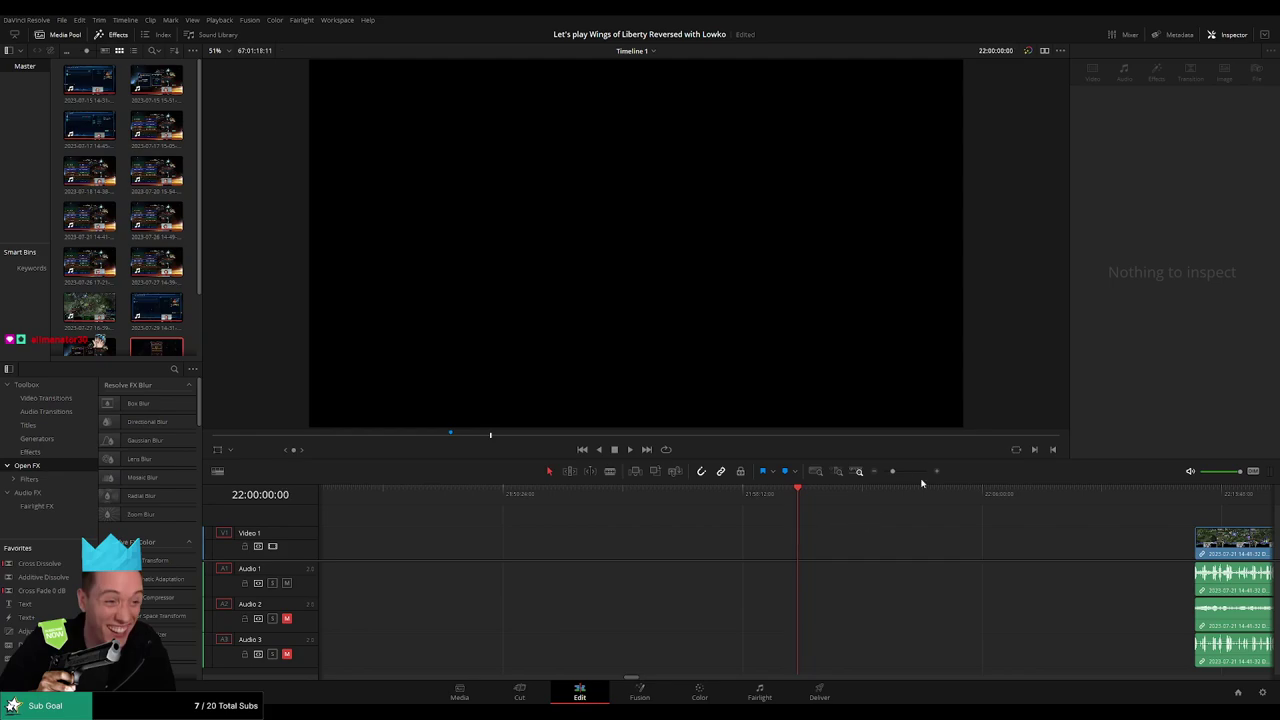
Step: Slide the later Day 5 clip left to start at the playhead and play it back
{"action": "scroll", "coordinate": [900, 530], "scroll_direction": "down", "scroll_amount": 2}
{"action": "left_click_drag", "start_coordinate": [911, 541], "coordinate": [626, 540]}
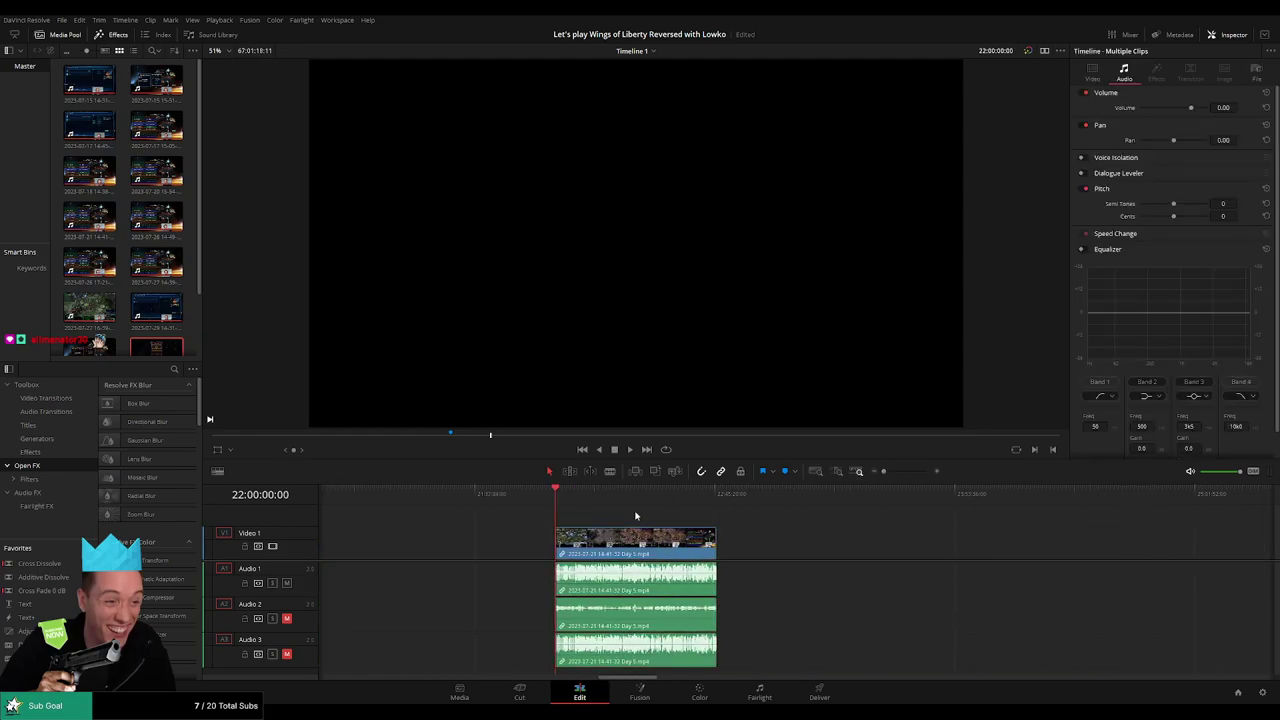
{"action": "key", "text": "space"}
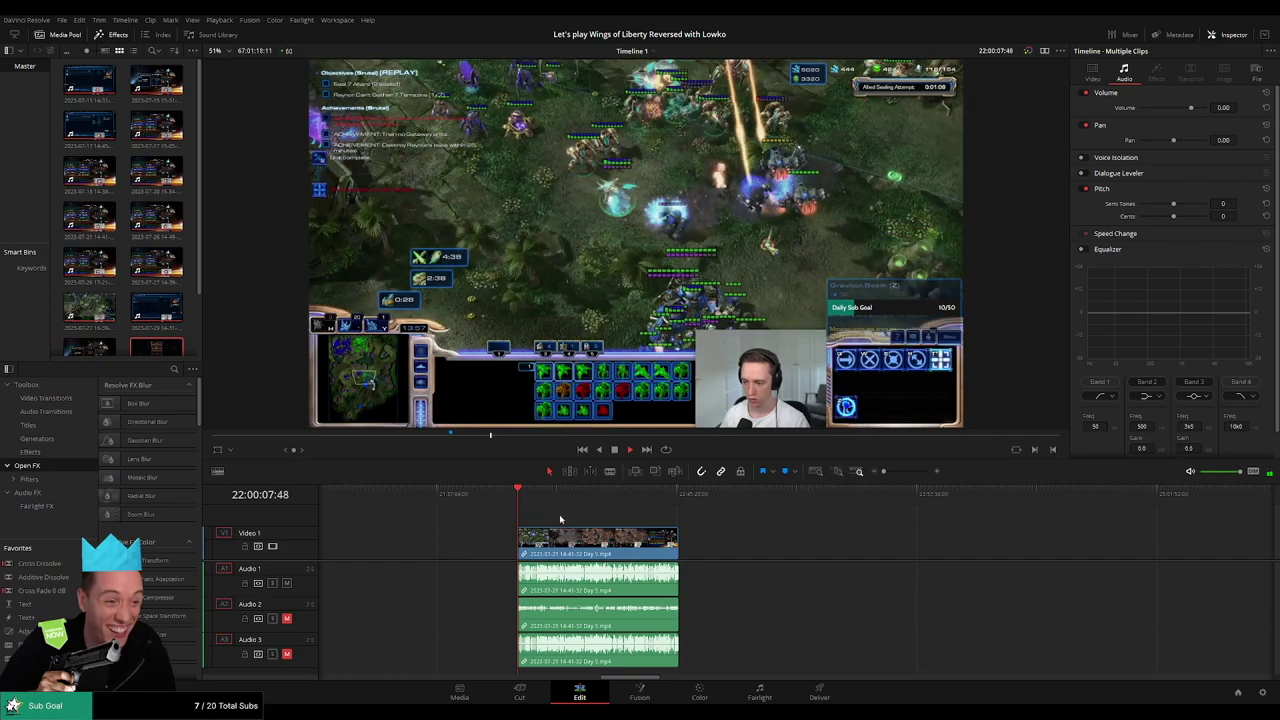
Step: Scrub to the end of the Day 5 clip and append the Day 6 footage there with F10
{"action": "scroll", "coordinate": [500, 515], "scroll_direction": "right", "scroll_amount": 3}
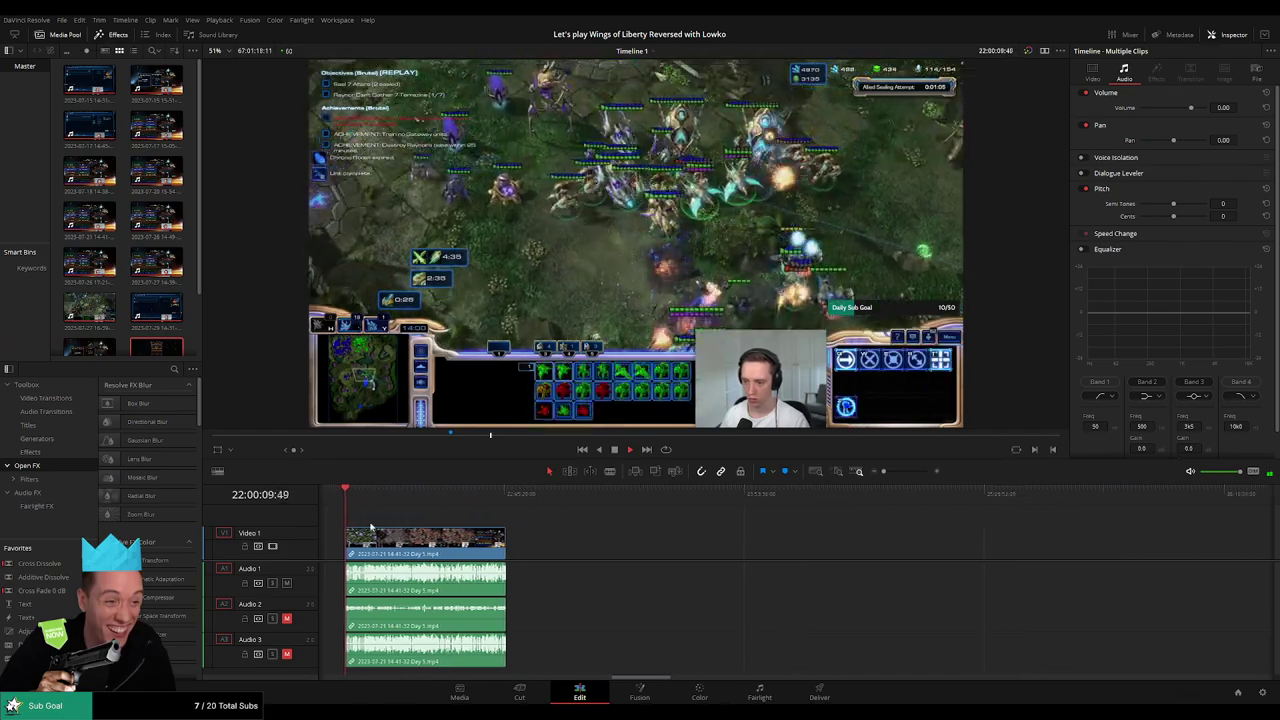
{"action": "scroll", "coordinate": [536, 514], "scroll_direction": "left", "scroll_amount": 3}
{"action": "scroll", "coordinate": [536, 514], "scroll_direction": "right", "scroll_amount": 1}
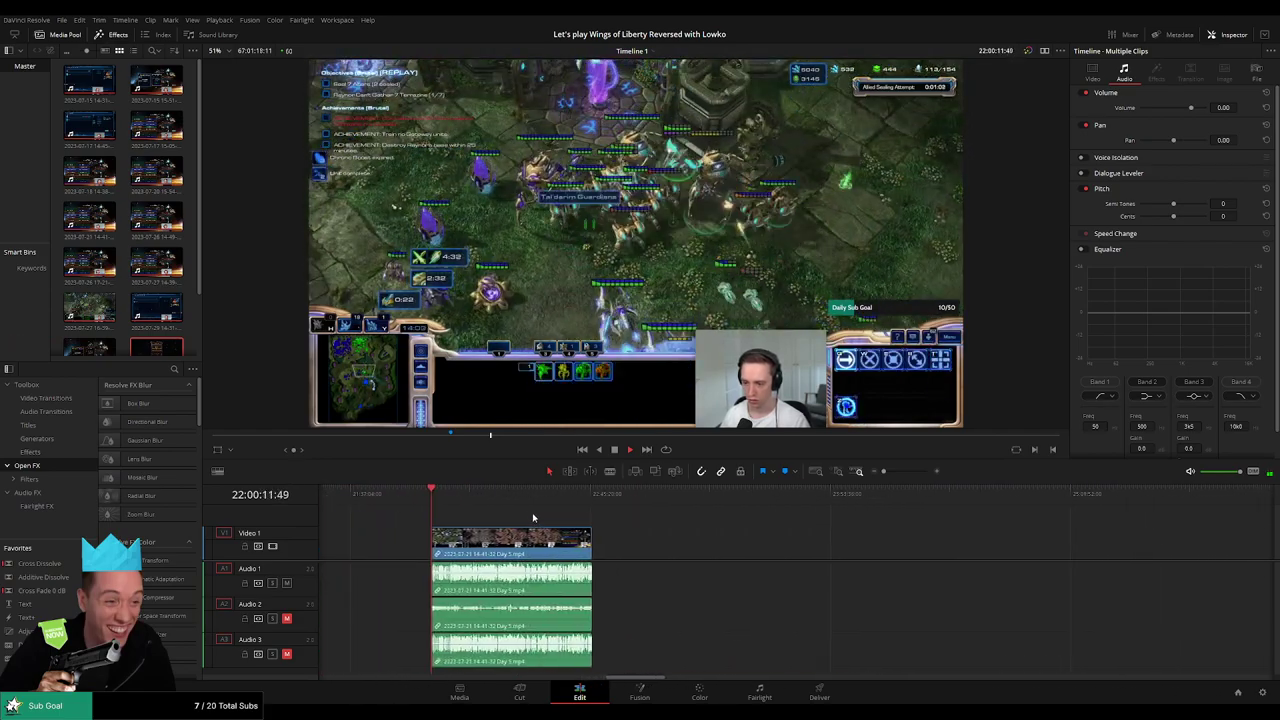
{"action": "left_click", "coordinate": [551, 494]}
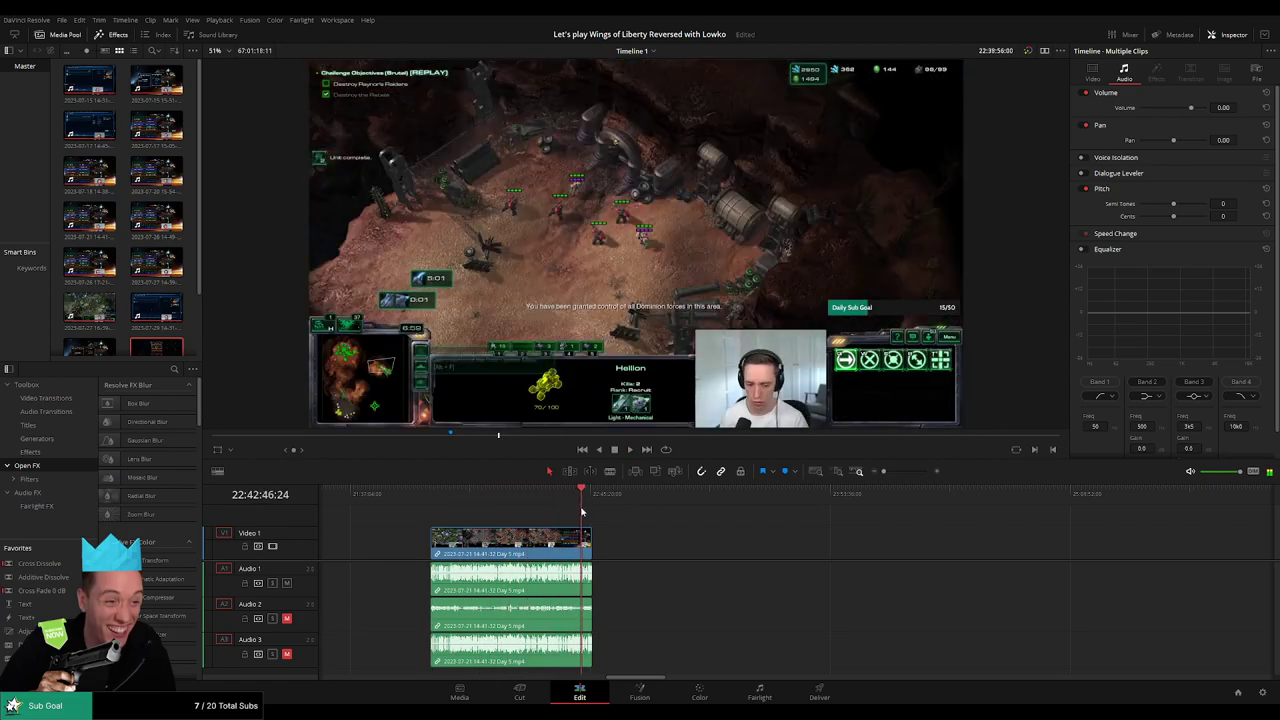
{"action": "left_click_drag", "start_coordinate": [556, 511], "coordinate": [591, 522]}
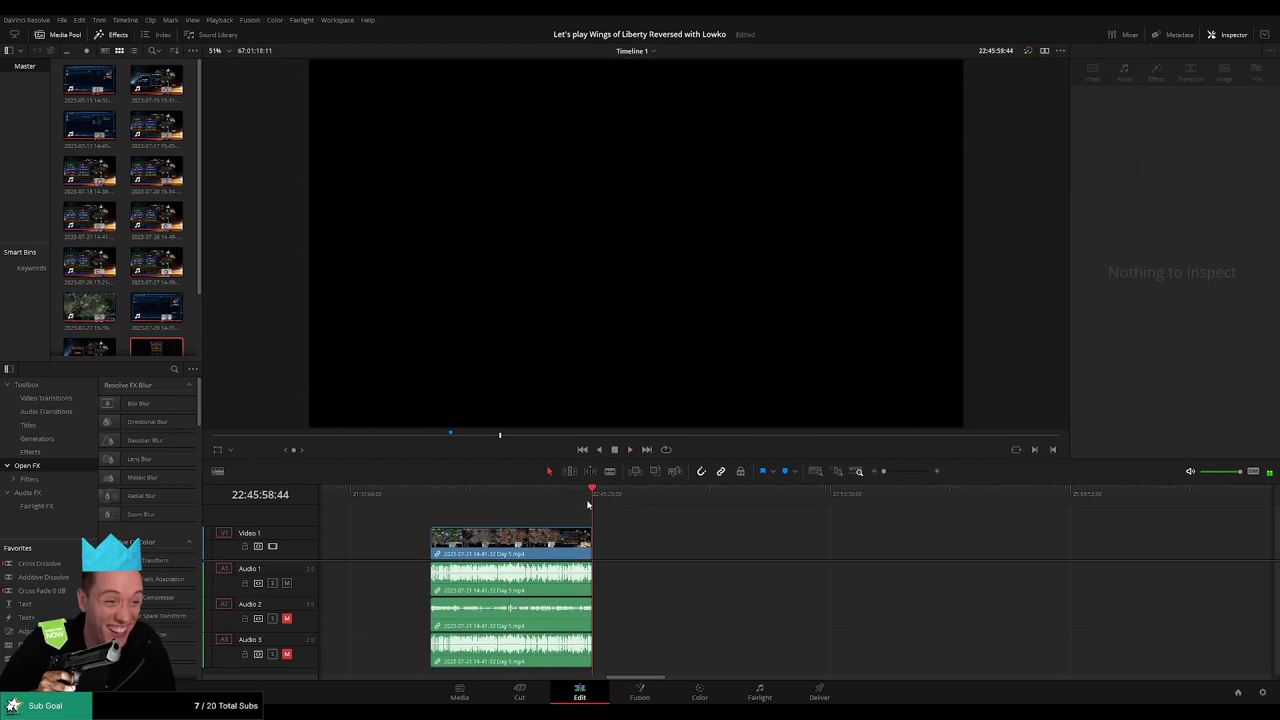
{"action": "scroll", "coordinate": [574, 534], "scroll_direction": "right", "scroll_amount": 5}
{"action": "scroll", "coordinate": [636, 544], "scroll_direction": "left", "scroll_amount": 5}
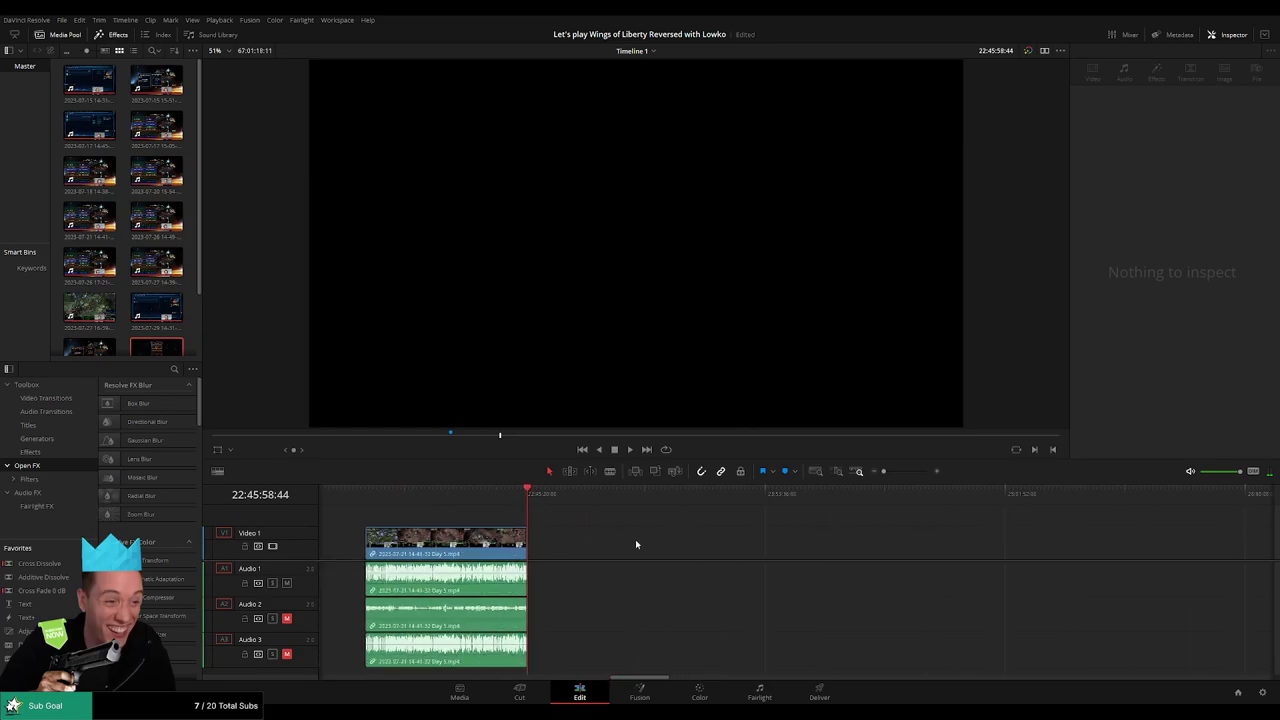
{"action": "key", "text": "F10"}
Step: Zoom in on the join between the two clips and play across it to check it
{"action": "left_click_drag", "start_coordinate": [883, 471], "coordinate": [908, 473]}
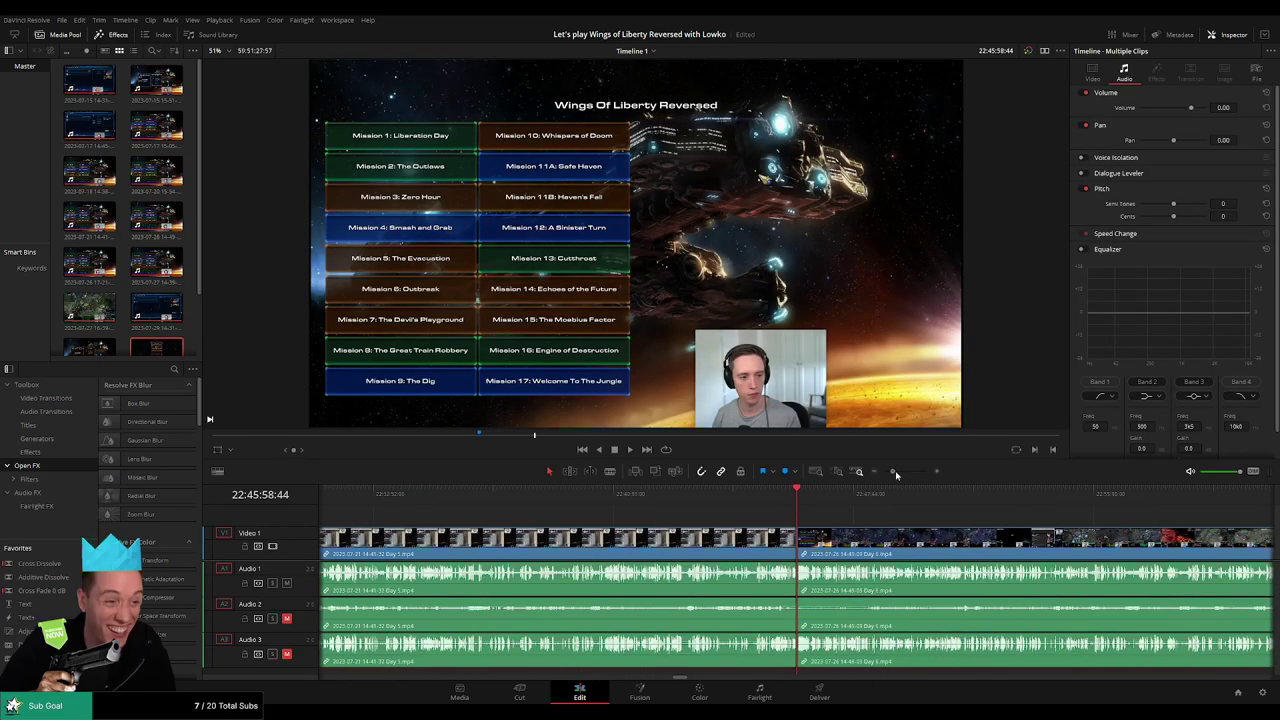
{"action": "left_click", "coordinate": [806, 553]}
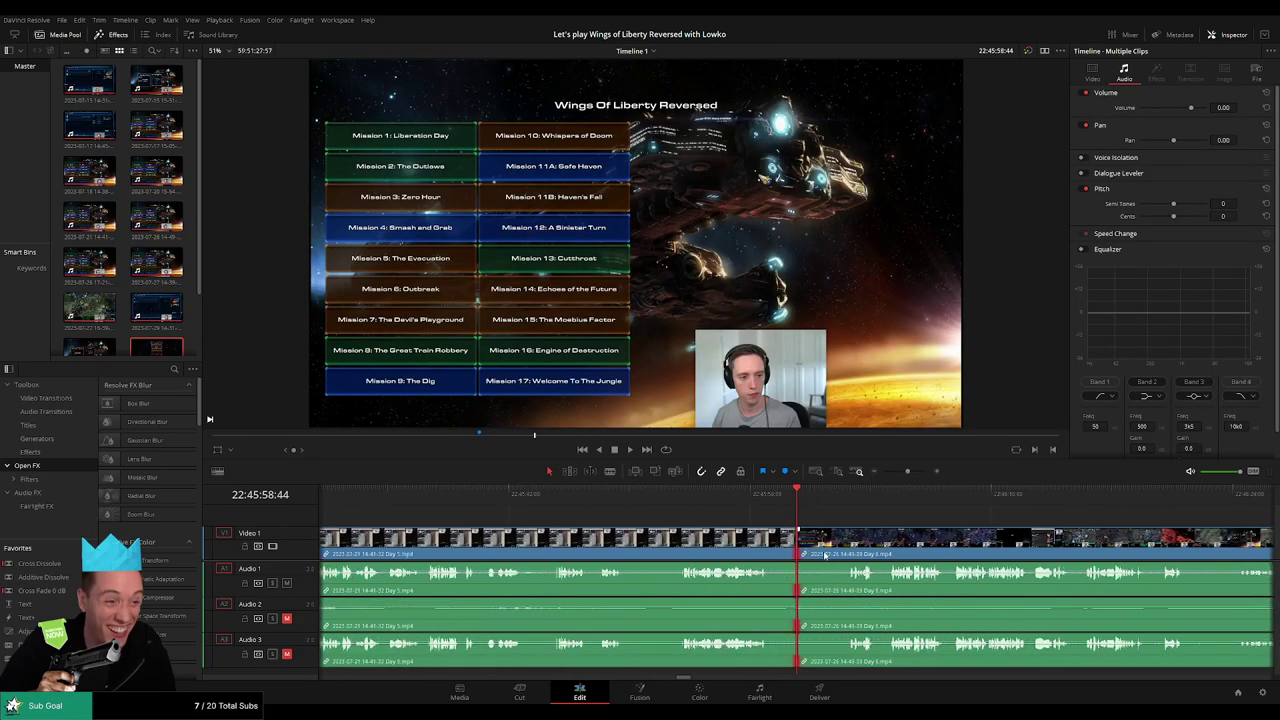
{"action": "left_click", "coordinate": [735, 490]}
{"action": "key", "text": "space"}
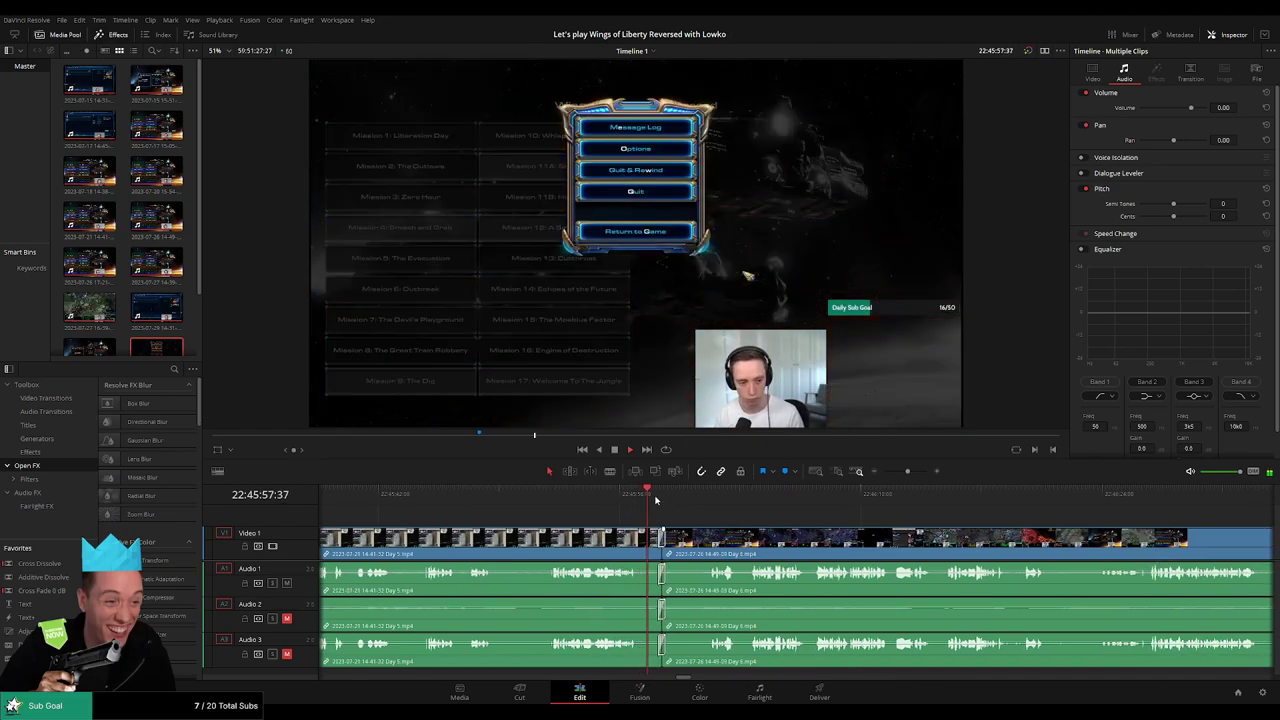
{"action": "left_click", "coordinate": [553, 500]}
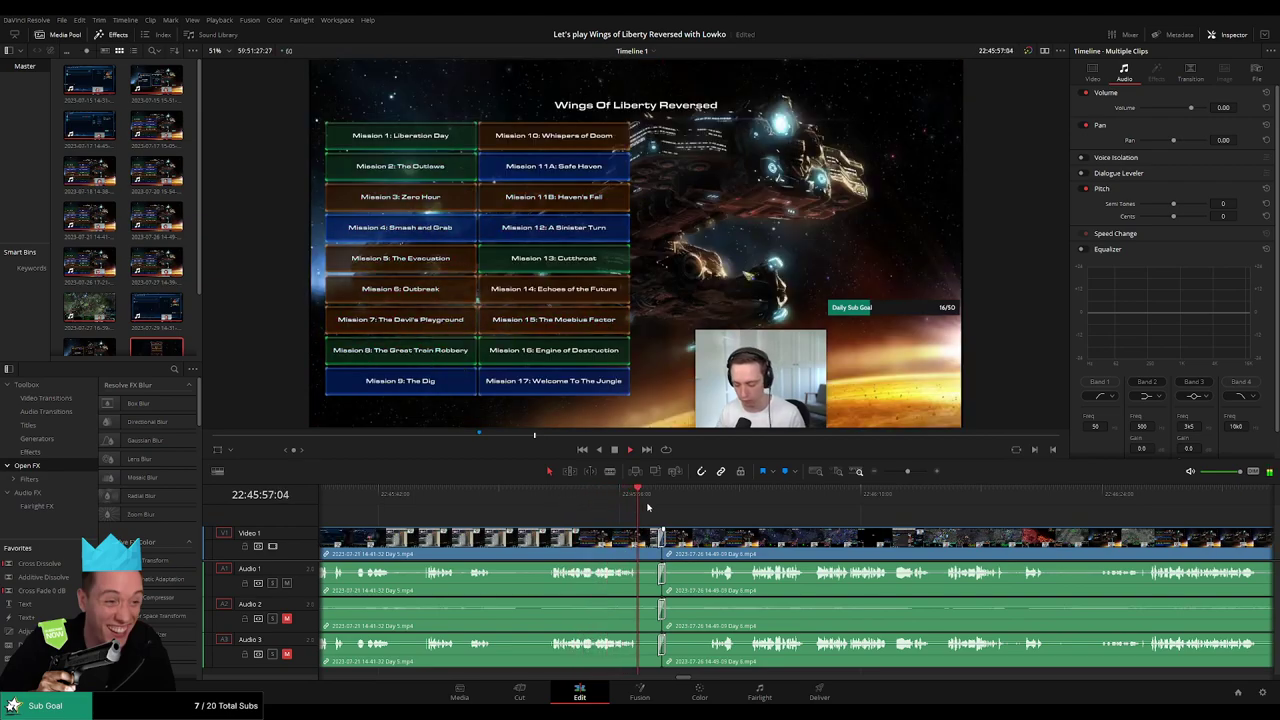
{"action": "left_click", "coordinate": [711, 496]}
{"action": "scroll", "coordinate": [566, 514], "scroll_direction": "down", "scroll_amount": 5}
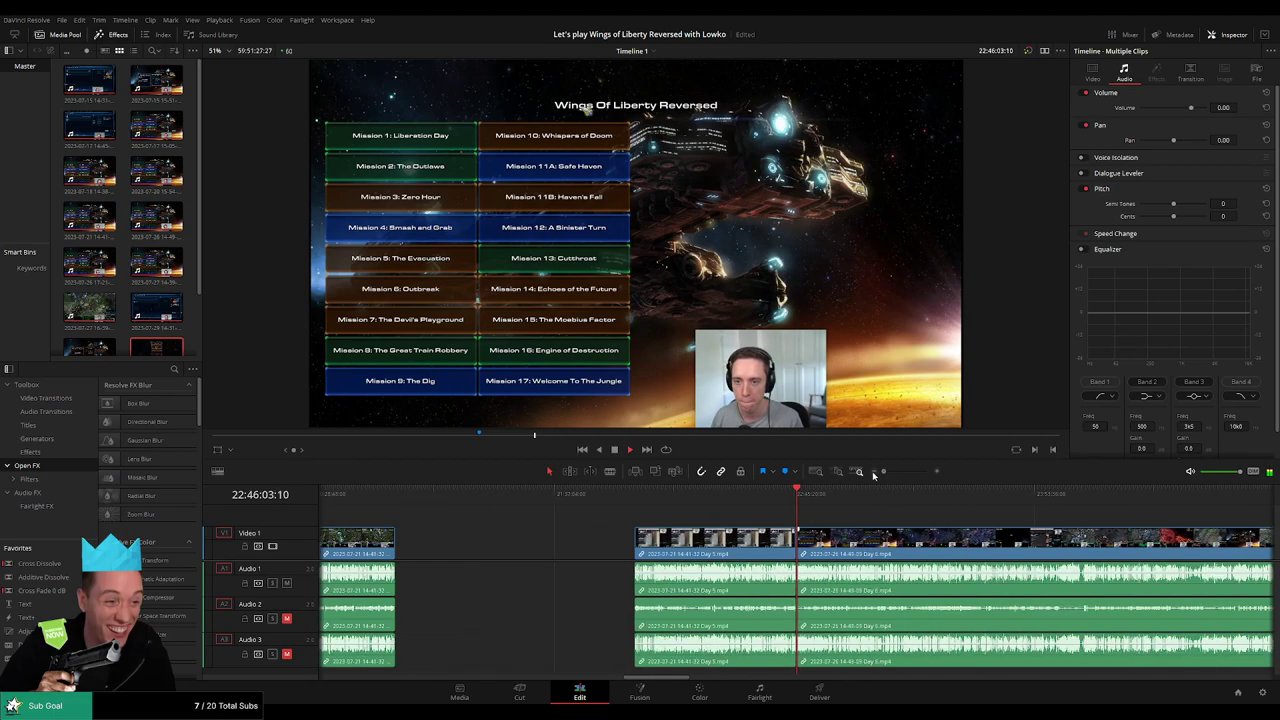
{"action": "scroll", "coordinate": [440, 501], "scroll_direction": "right", "scroll_amount": 3}
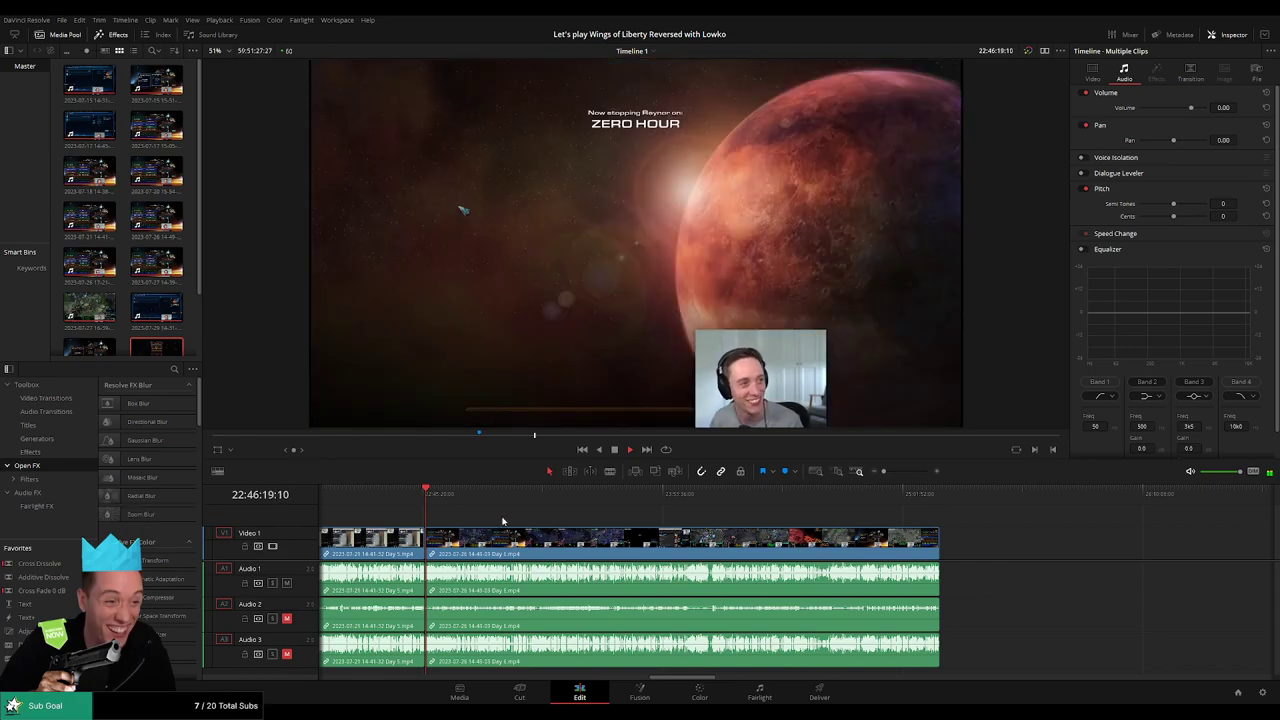
{"action": "scroll", "coordinate": [504, 521], "scroll_direction": "right", "scroll_amount": 2}
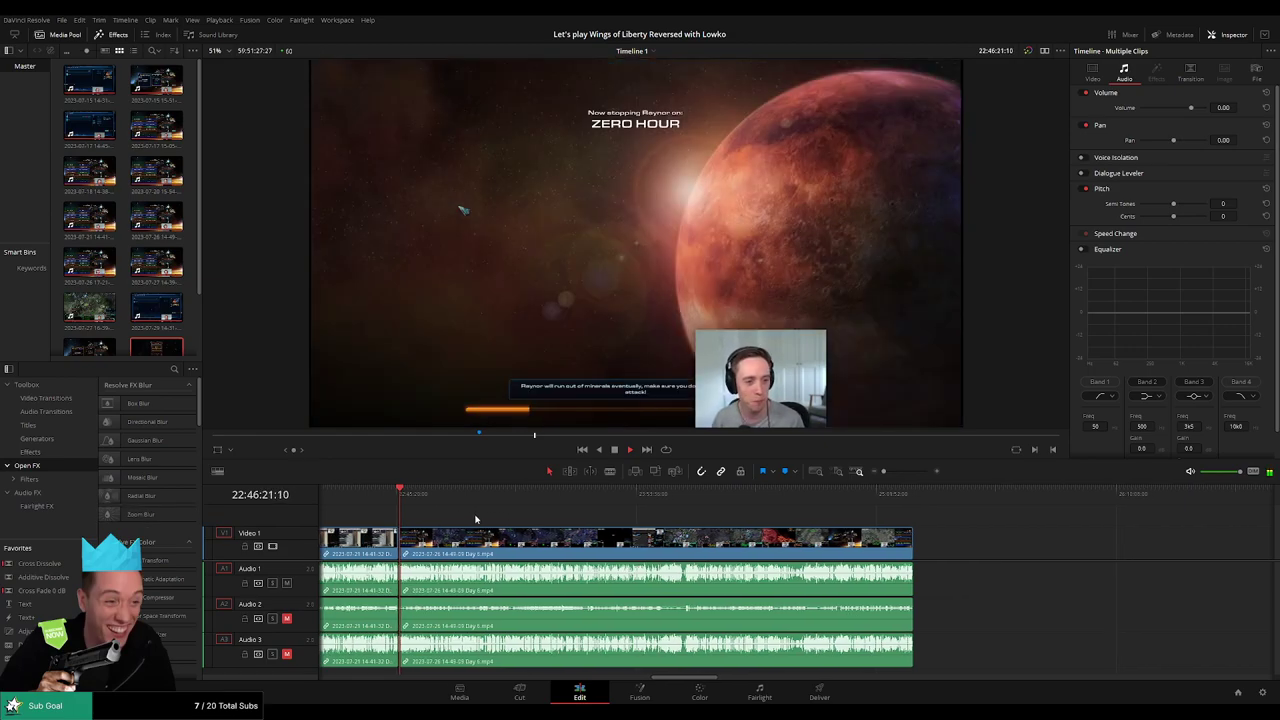
{"action": "left_click", "coordinate": [419, 496]}
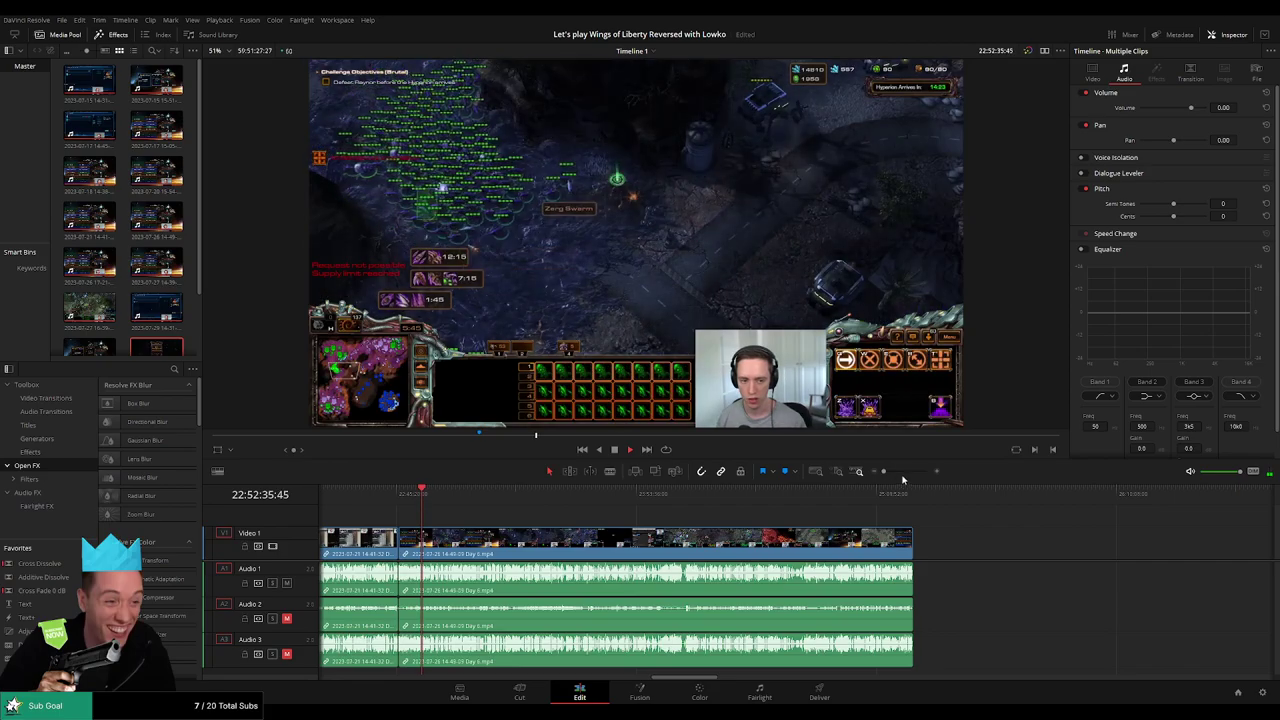
{"action": "left_click", "coordinate": [898, 475]}
{"action": "left_click", "coordinate": [714, 492]}
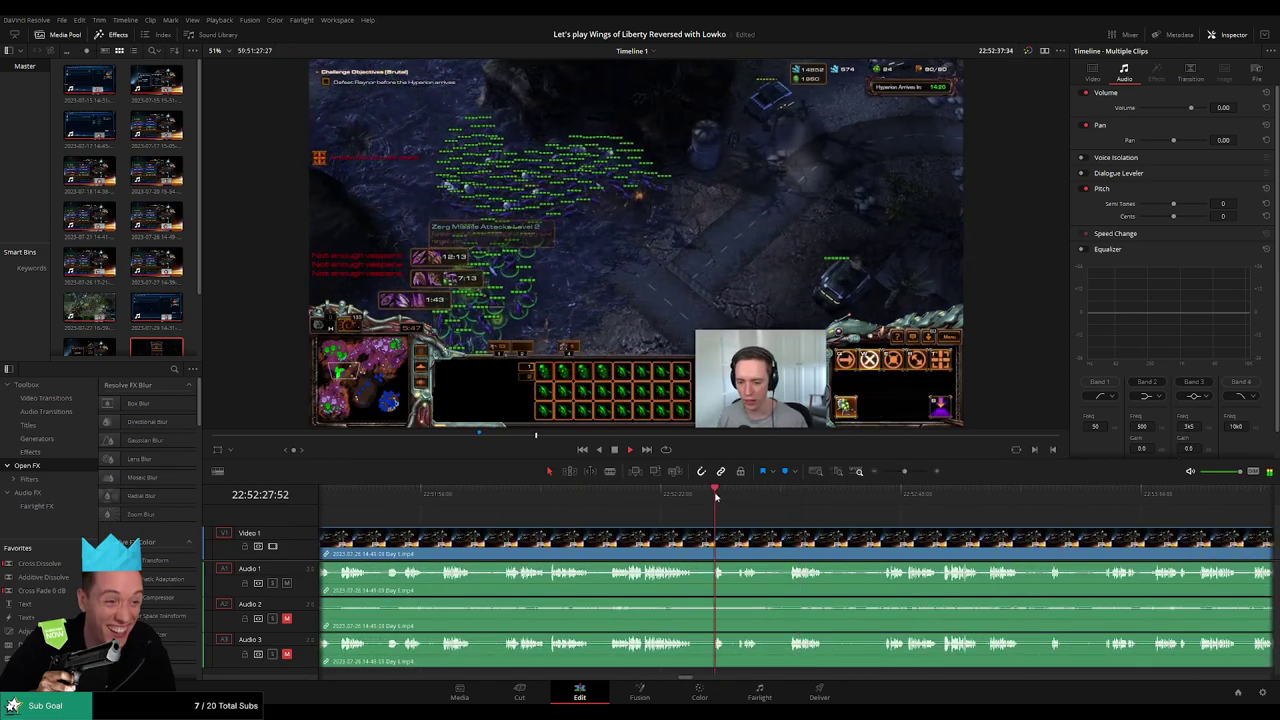
{"action": "left_click", "coordinate": [909, 471]}
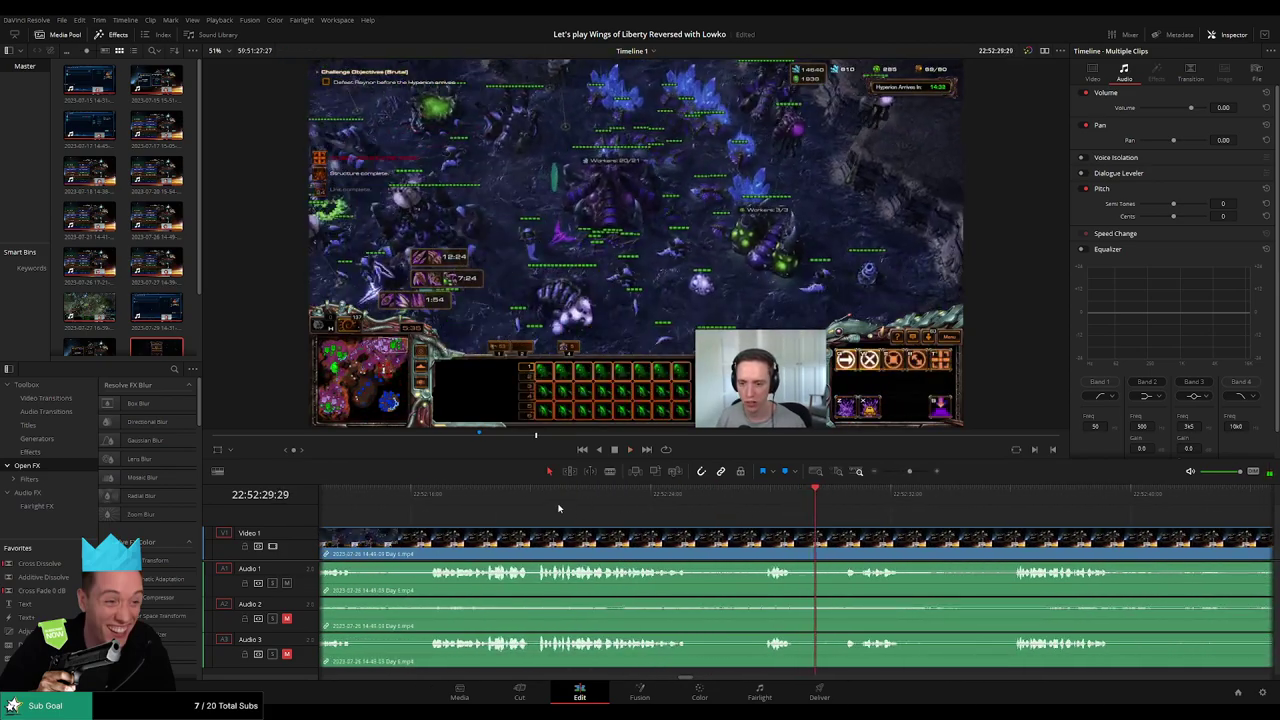
{"action": "left_click", "coordinate": [415, 496]}
{"action": "scroll", "coordinate": [450, 500], "scroll_direction": "up", "scroll_amount": 2}
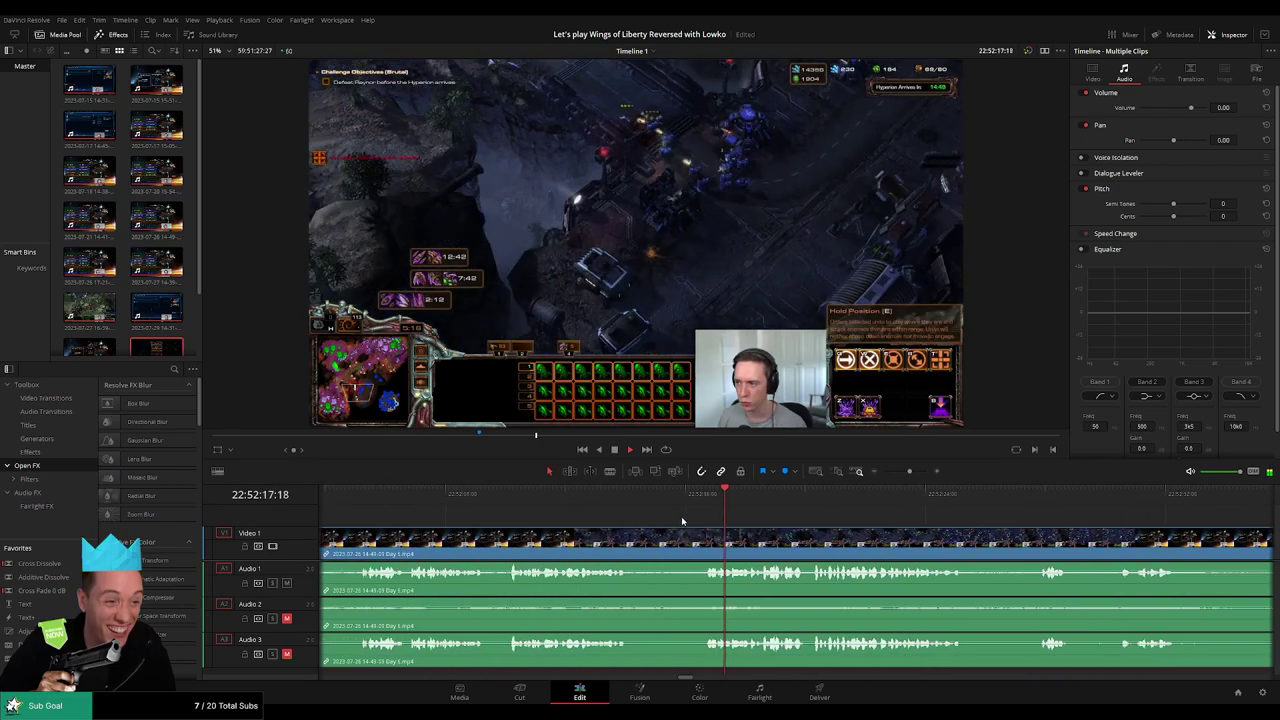
{"action": "left_click", "coordinate": [507, 493]}
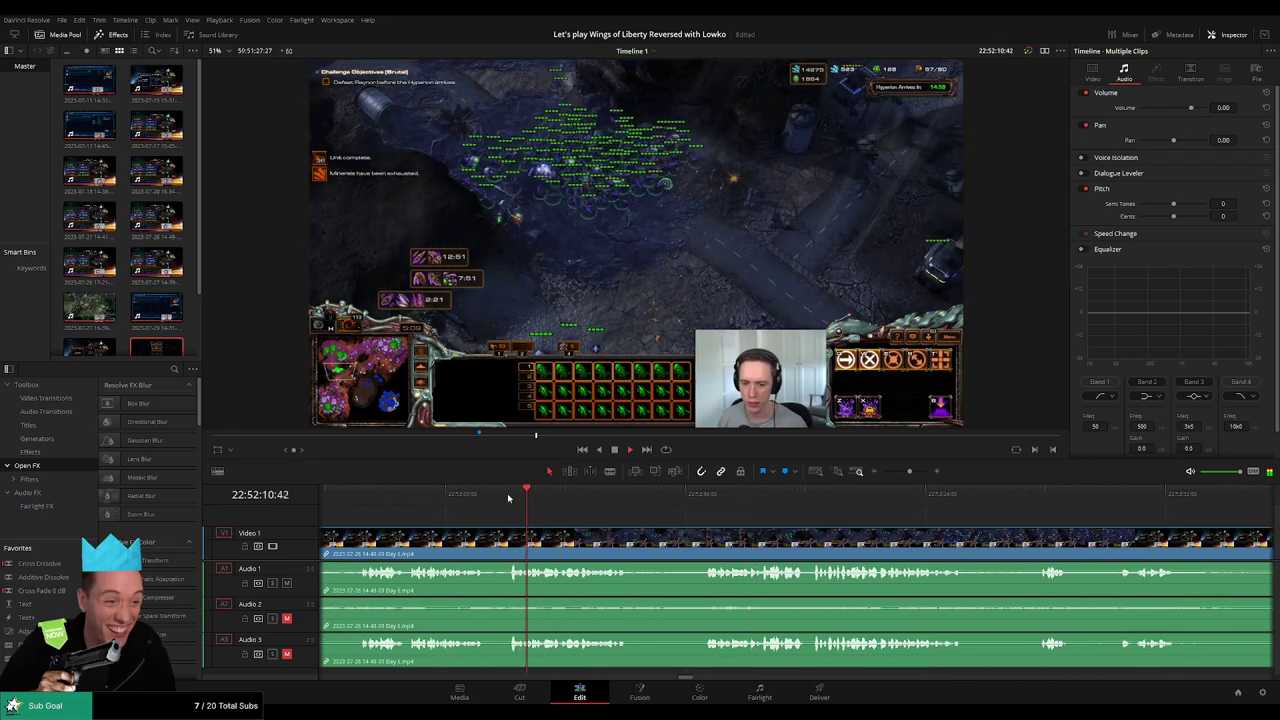
{"action": "left_click", "coordinate": [371, 494]}
{"action": "scroll", "coordinate": [450, 500], "scroll_direction": "left", "scroll_amount": 3}
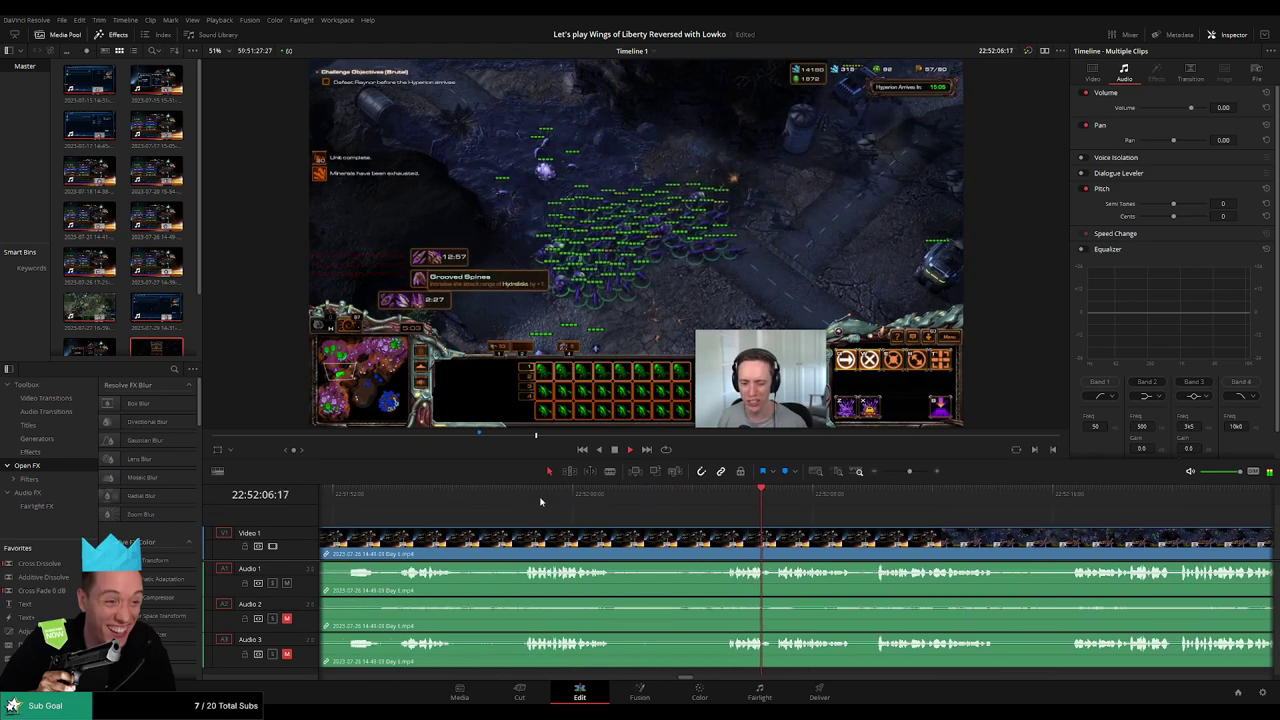
{"action": "left_click", "coordinate": [537, 494]}
{"action": "scroll", "coordinate": [592, 511], "scroll_direction": "right", "scroll_amount": 3}
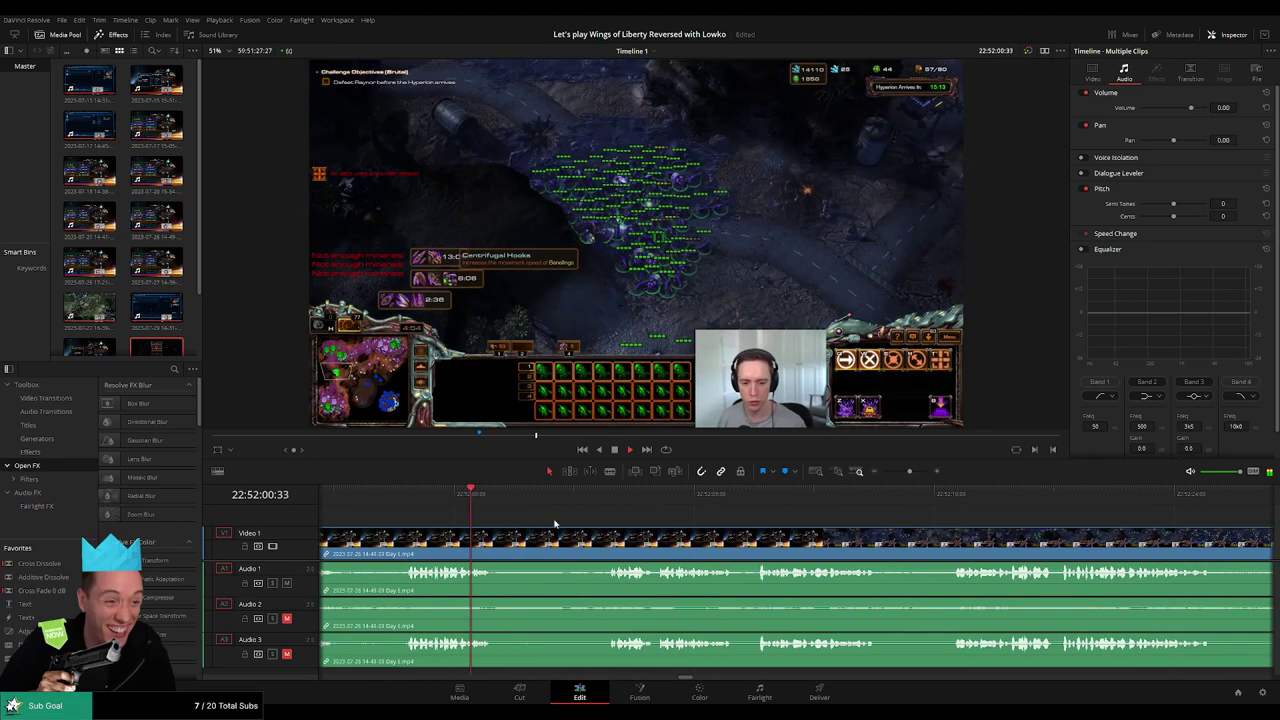
{"action": "left_click", "coordinate": [608, 508]}
{"action": "left_click", "coordinate": [756, 505]}
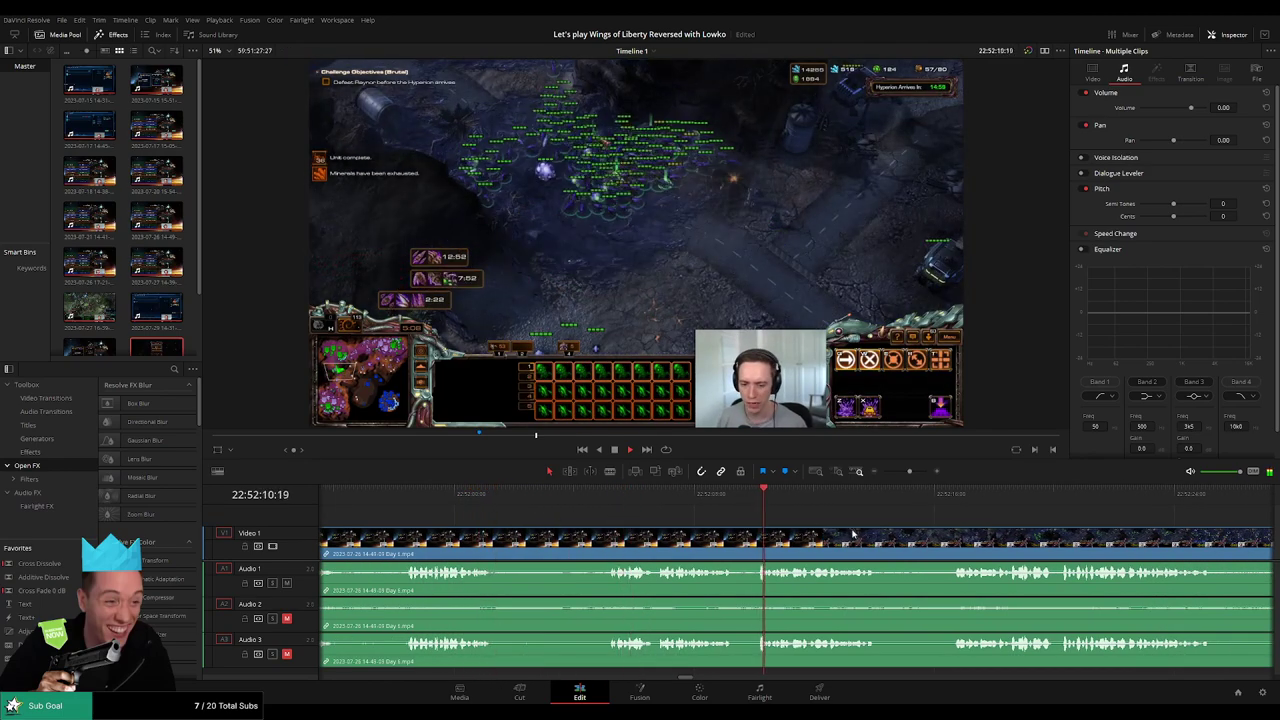
{"action": "scroll", "coordinate": [651, 527], "scroll_direction": "right", "scroll_amount": 4}
{"action": "left_click", "coordinate": [756, 503]}
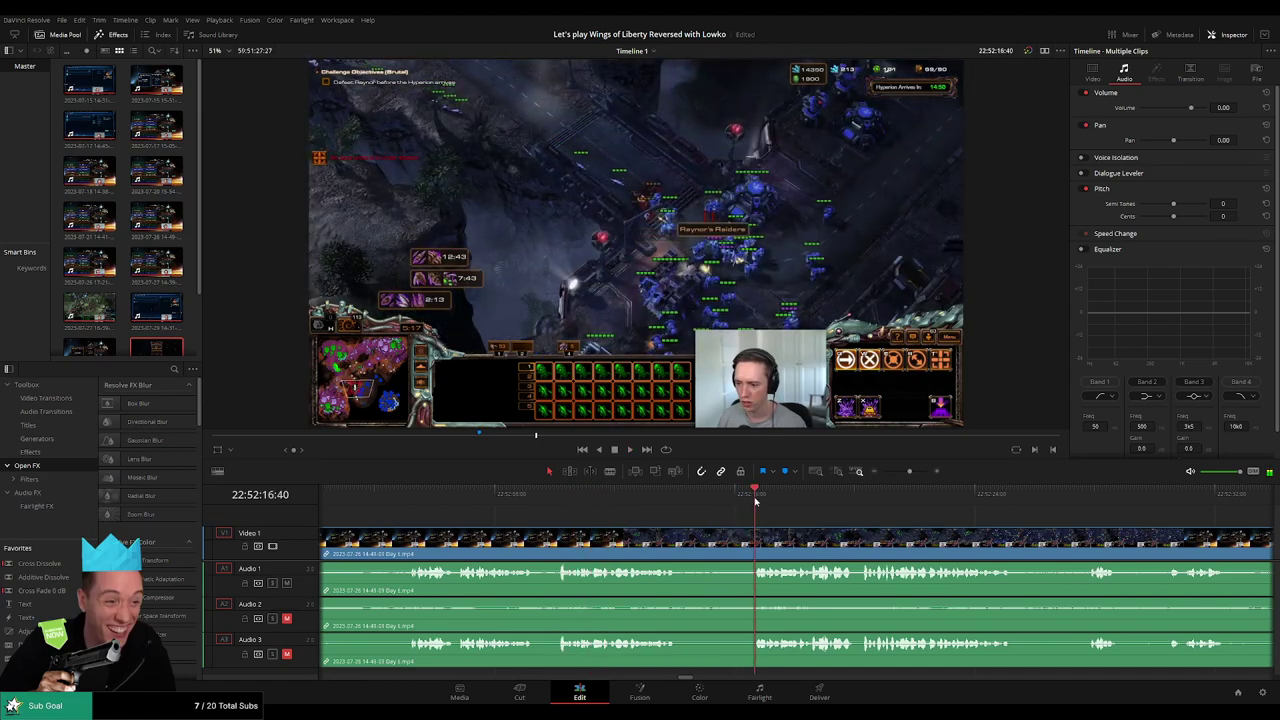
{"action": "left_click", "coordinate": [756, 503]}
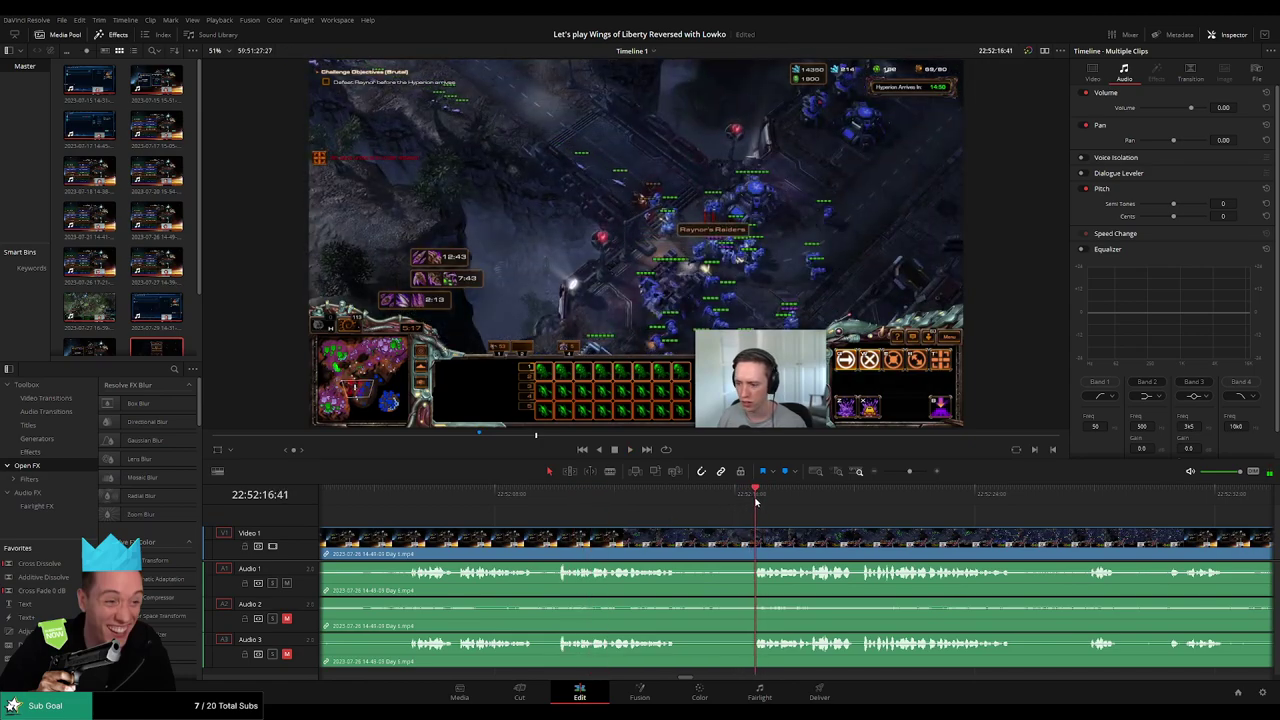
{"action": "left_click_drag", "start_coordinate": [756, 503], "coordinate": [734, 503]}
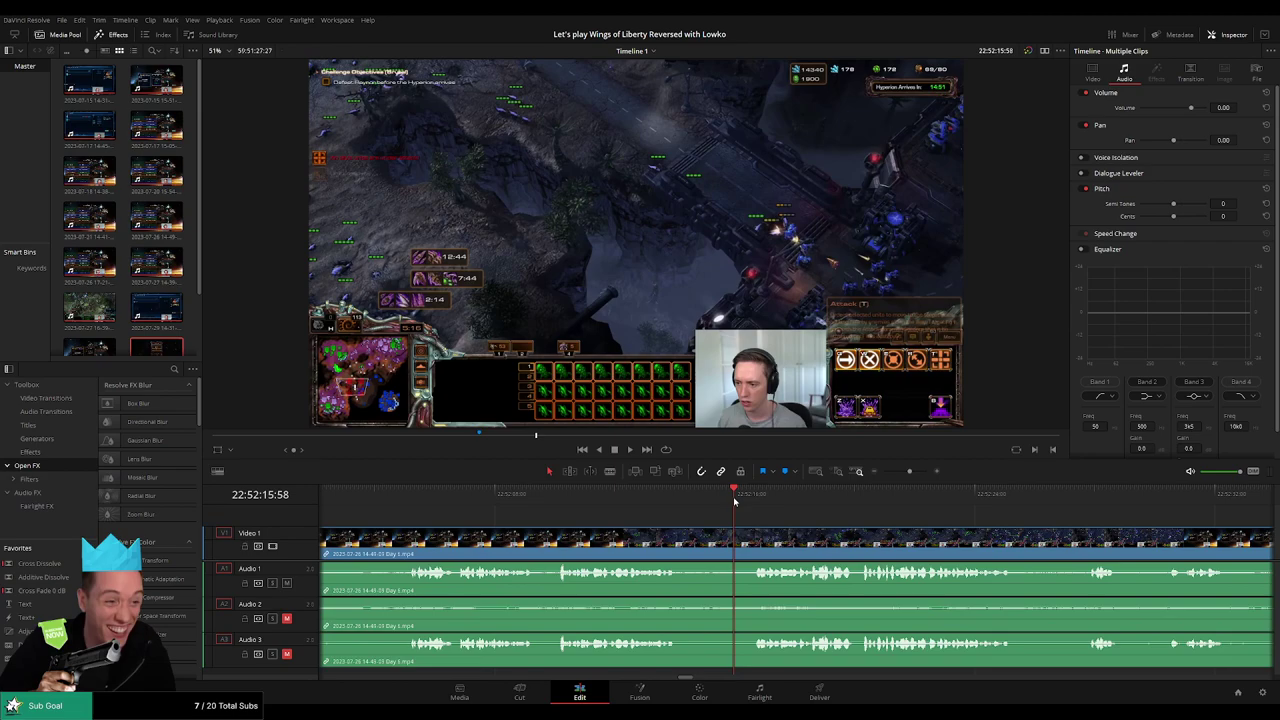
Step: Split all tracks at 22:52:16:00 and zoom to see both sides of the cut
{"action": "left_click_drag", "start_coordinate": [733, 494], "coordinate": [734, 504]}
{"action": "key", "text": "ctrl+b"}
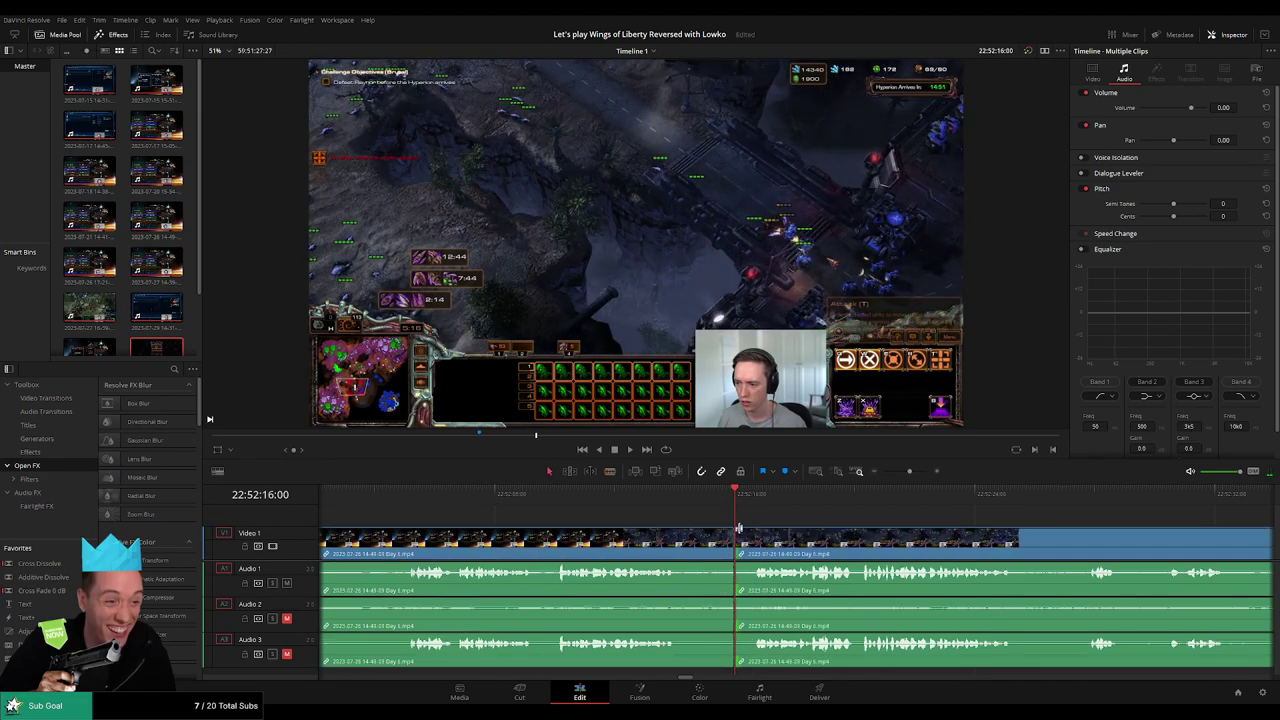
{"action": "left_click", "coordinate": [923, 471]}
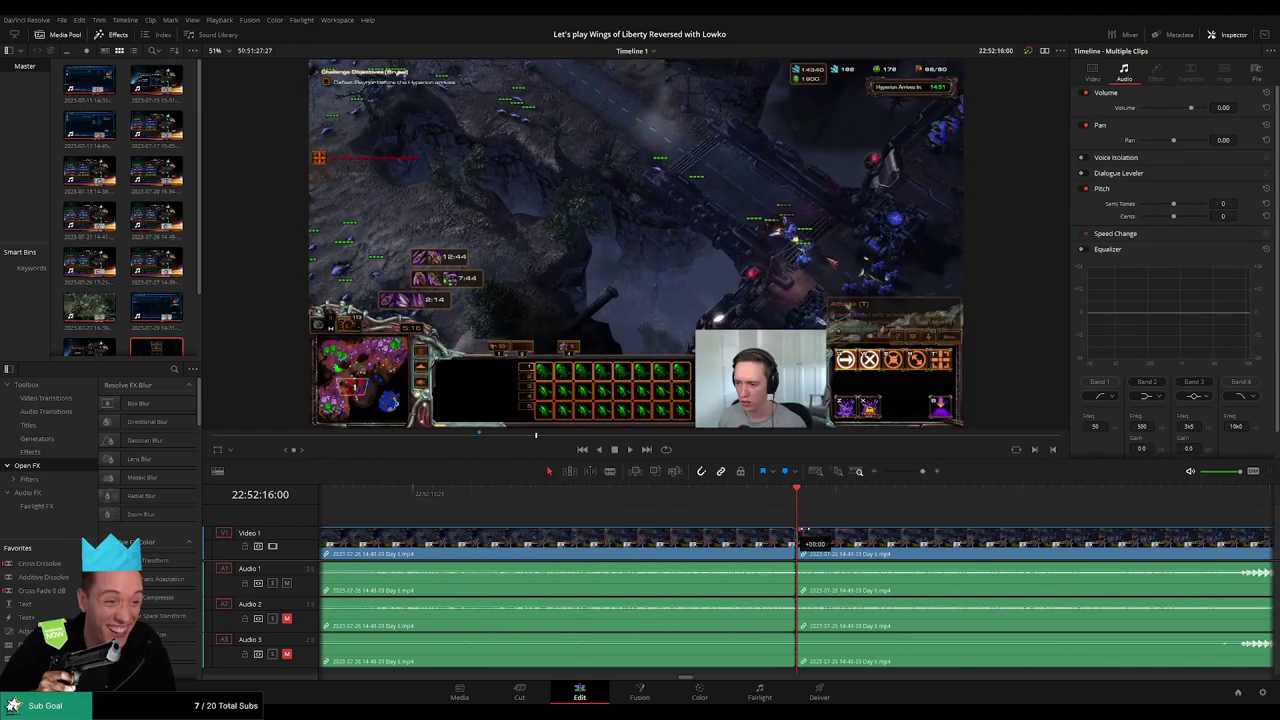
{"action": "key", "text": "ctrl+minus"}
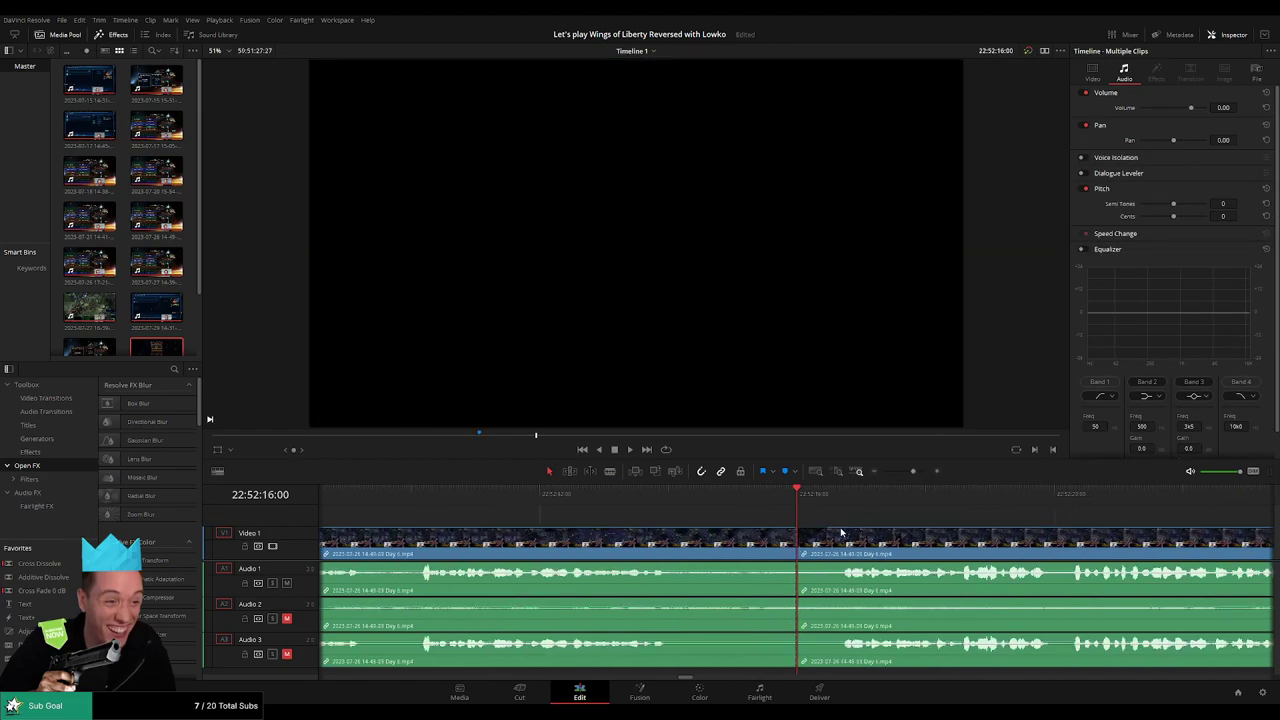
Step: Add a fade-in after the cut and fade-outs on Audio 1, 2 and 3 before it
{"action": "mouse_move", "coordinate": [830, 530]}
{"action": "left_mouse_down"}
{"action": "mouse_move", "coordinate": [863, 530]}
{"action": "mouse_move", "coordinate": [733, 534]}
{"action": "left_mouse_up"}
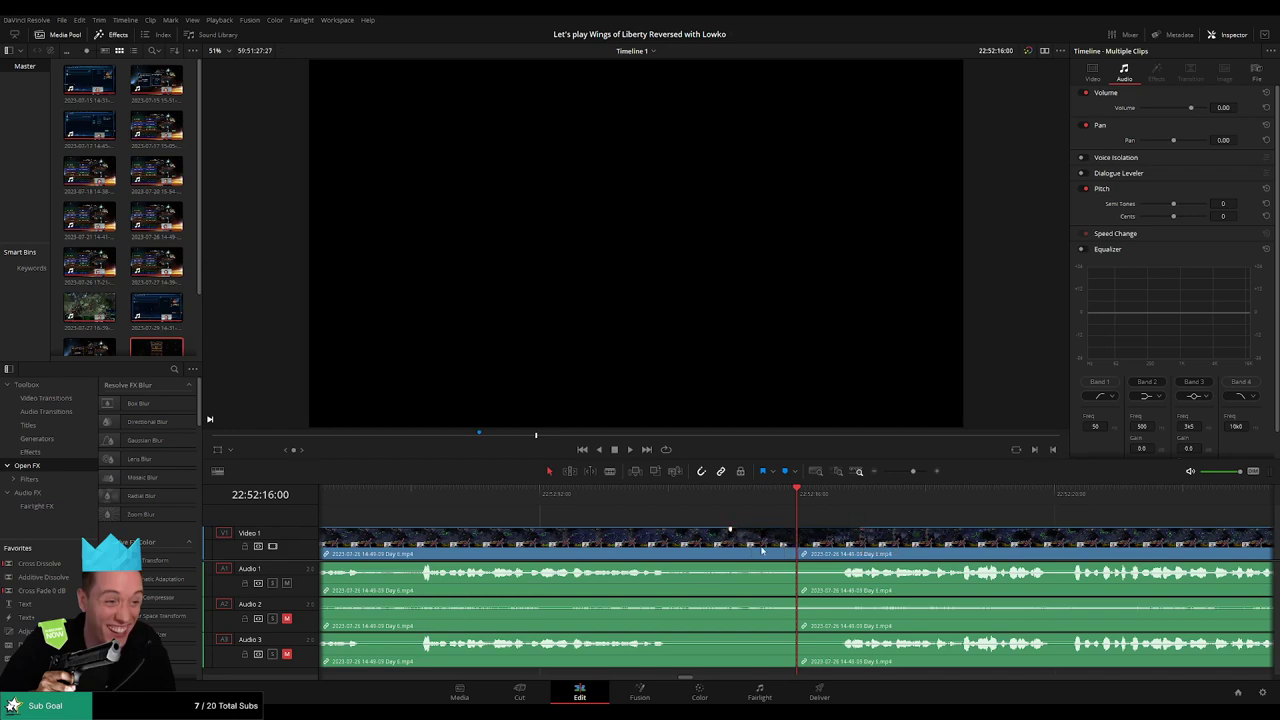
{"action": "mouse_move", "coordinate": [796, 563]}
{"action": "left_mouse_down"}
{"action": "mouse_move", "coordinate": [729, 562]}
{"action": "mouse_move", "coordinate": [862, 568]}
{"action": "left_mouse_up"}
{"action": "mouse_move", "coordinate": [796, 599]}
{"action": "left_mouse_down"}
{"action": "mouse_move", "coordinate": [731, 600]}
{"action": "mouse_move", "coordinate": [862, 602]}
{"action": "left_mouse_up"}
{"action": "mouse_move", "coordinate": [794, 636]}
{"action": "left_mouse_down"}
{"action": "mouse_move", "coordinate": [731, 637]}
{"action": "mouse_move", "coordinate": [864, 637]}
{"action": "left_mouse_up"}
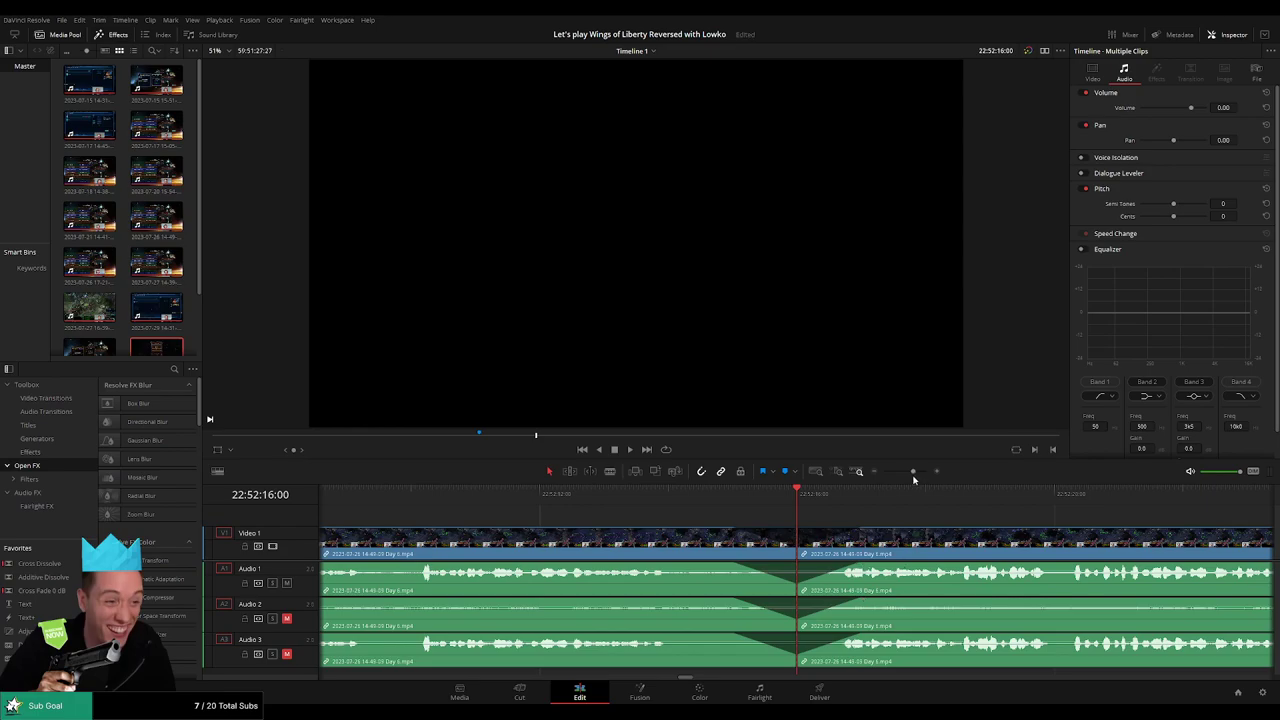
{"action": "left_click_drag", "start_coordinate": [913, 476], "coordinate": [883, 476]}
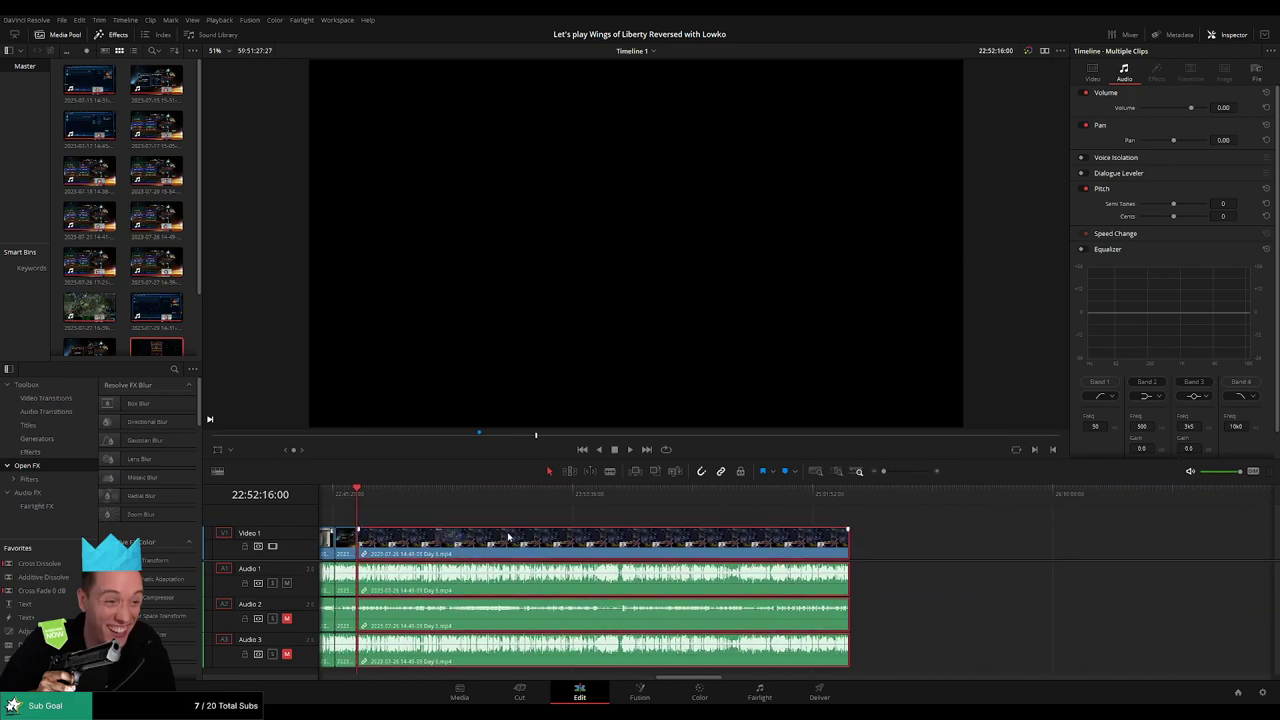
Step: Remove the unwanted section and slide the later clip left to close the gap
{"action": "key", "text": "ctrl+z"}
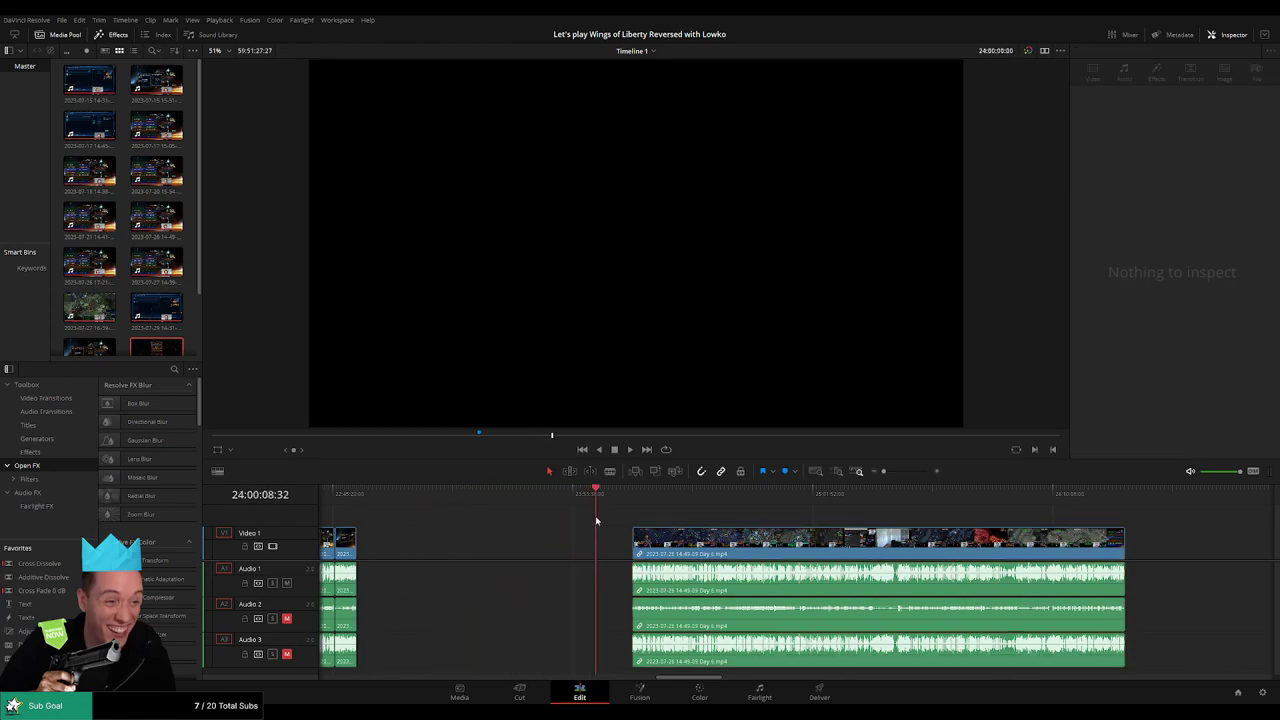
{"action": "left_click", "coordinate": [897, 472]}
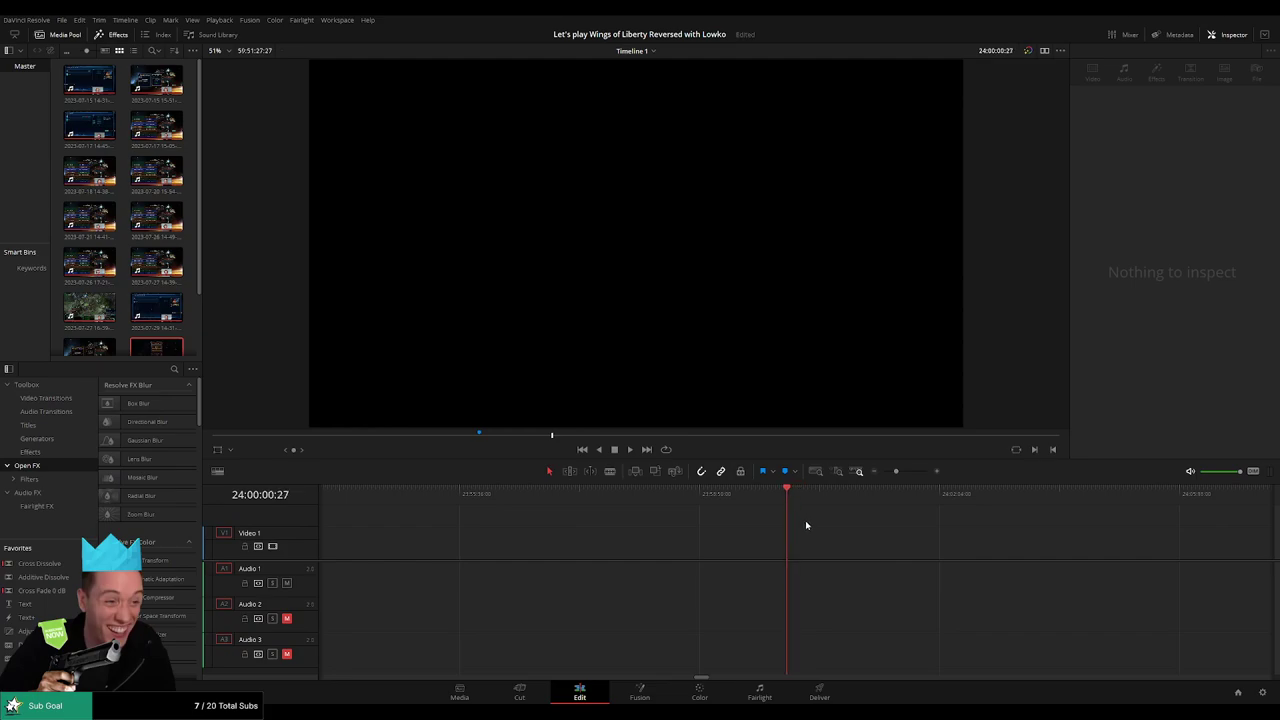
{"action": "left_click", "coordinate": [875, 471]}
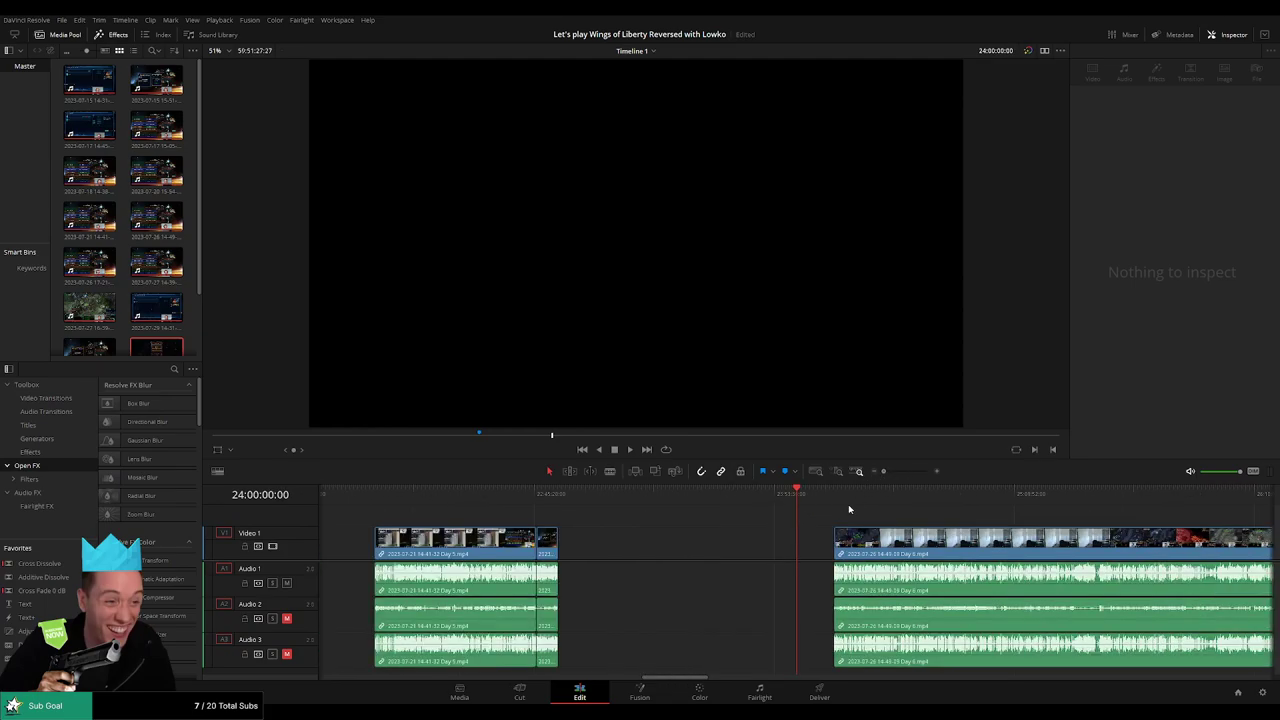
{"action": "scroll", "coordinate": [849, 510], "scroll_direction": "right", "scroll_amount": 3}
{"action": "left_click_drag", "start_coordinate": [697, 540], "coordinate": [661, 518]}
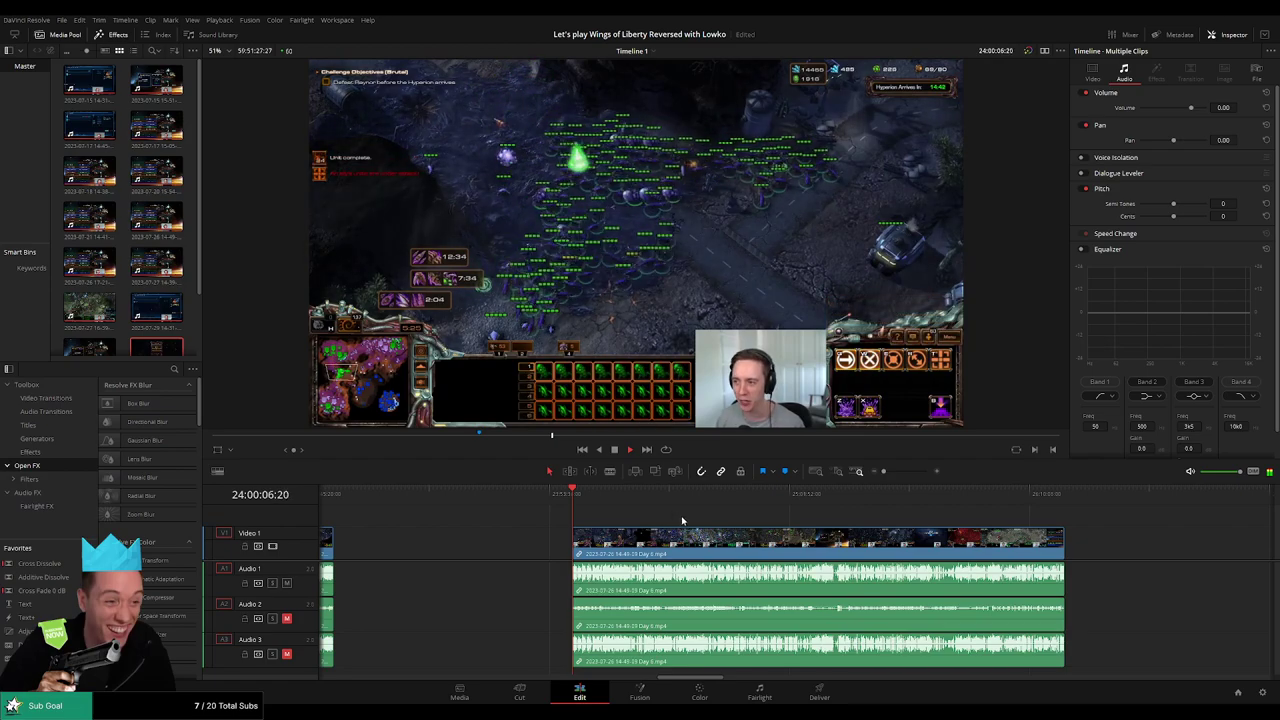
Step: Zoom in and place the playhead at 24:52:04:00 in the game footage
{"action": "scroll", "coordinate": [560, 510], "scroll_direction": "right", "scroll_amount": 3}
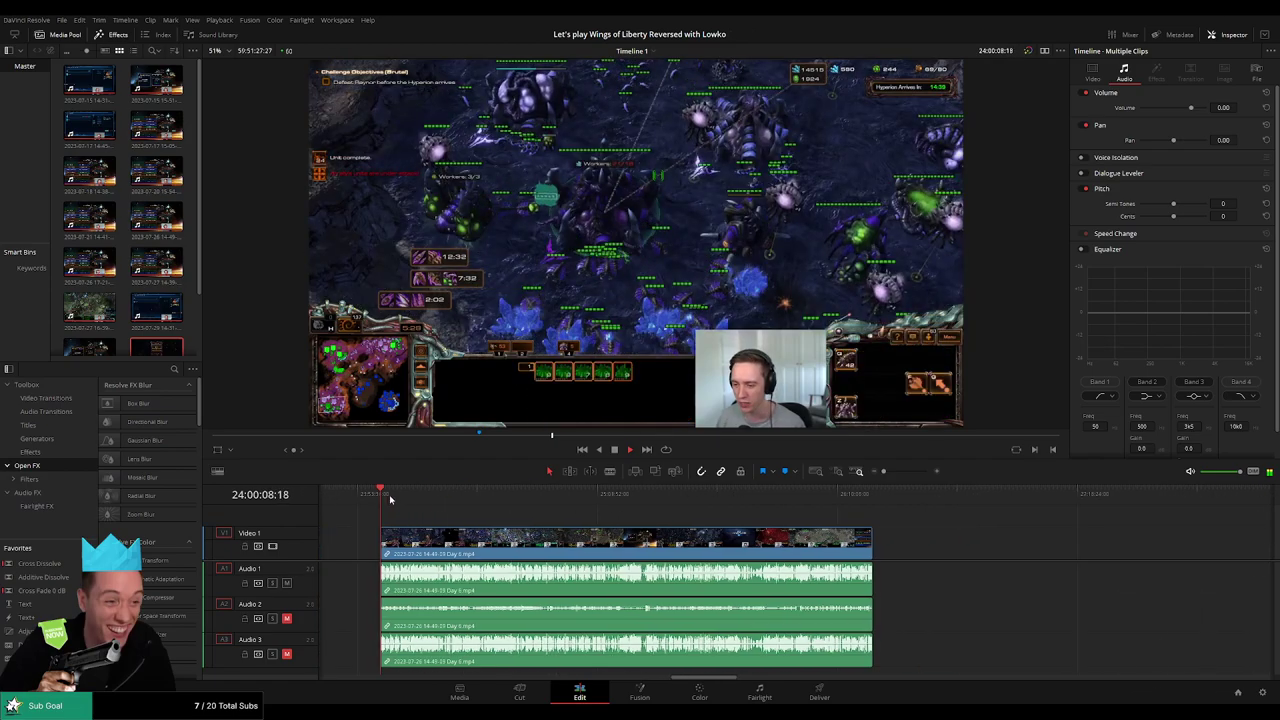
{"action": "left_click_drag", "start_coordinate": [390, 499], "coordinate": [563, 494]}
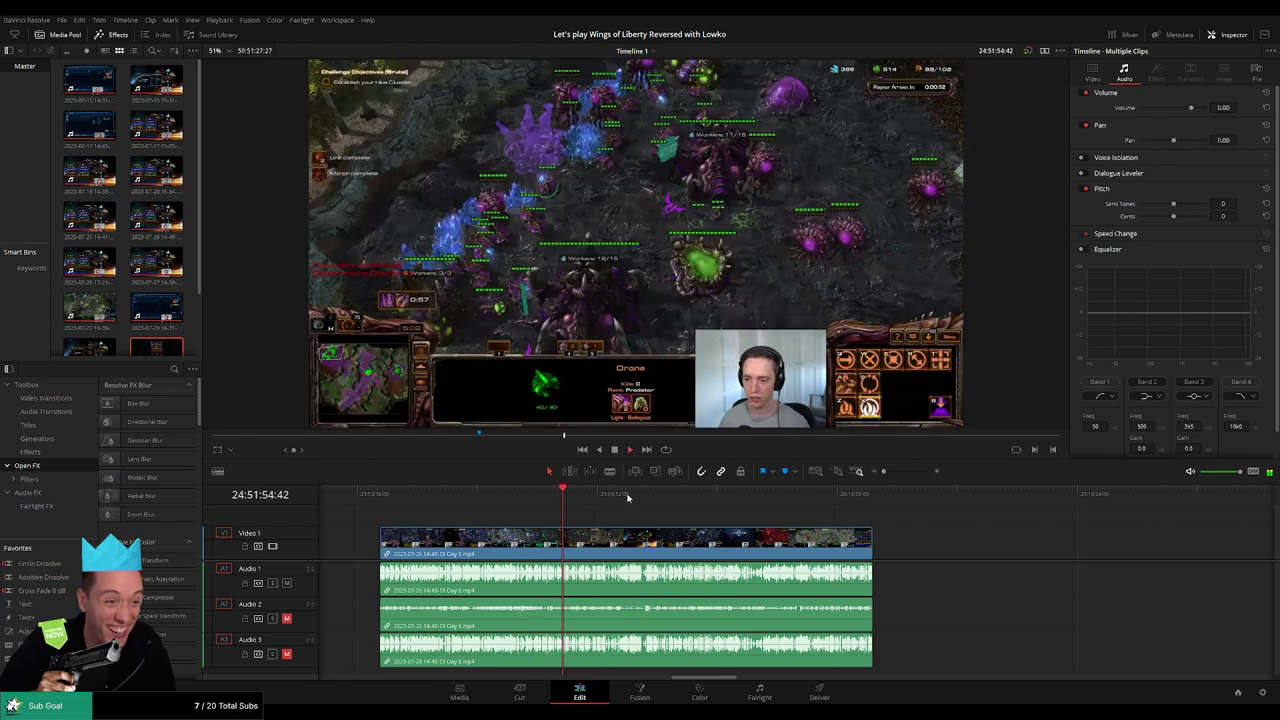
{"action": "left_click", "coordinate": [900, 471]}
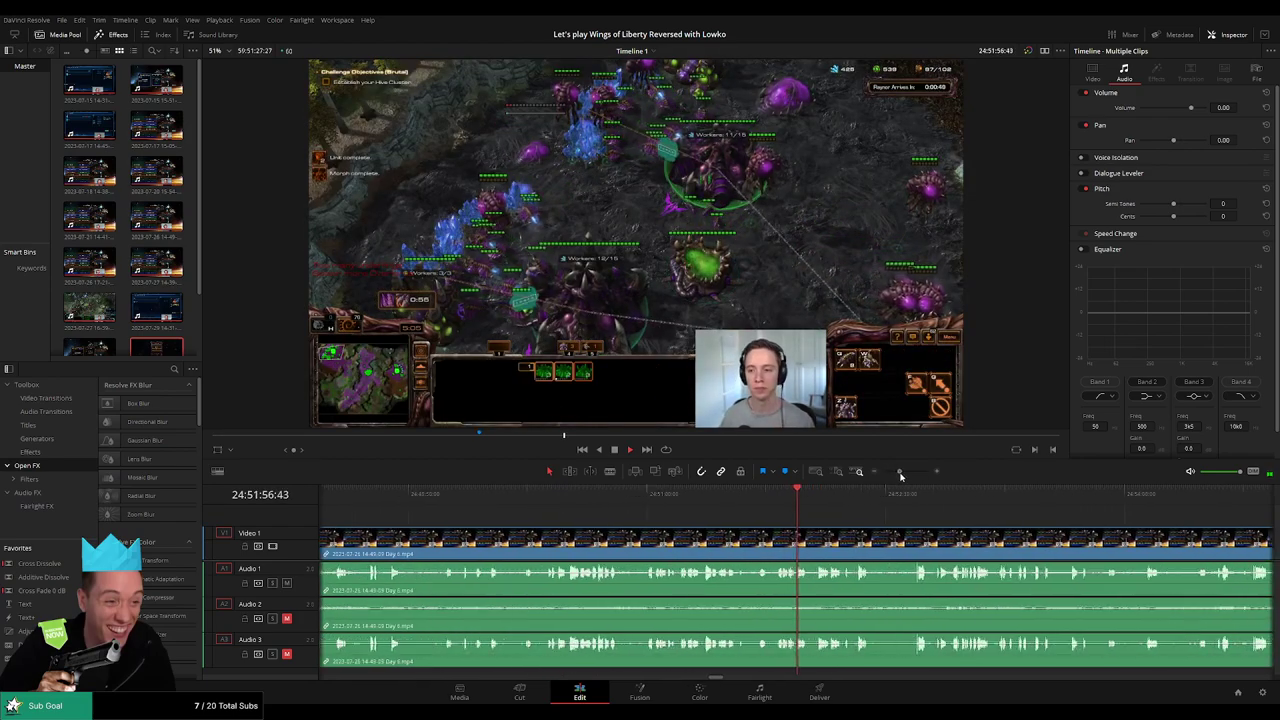
{"action": "scroll", "coordinate": [520, 510], "scroll_direction": "right", "scroll_amount": 3}
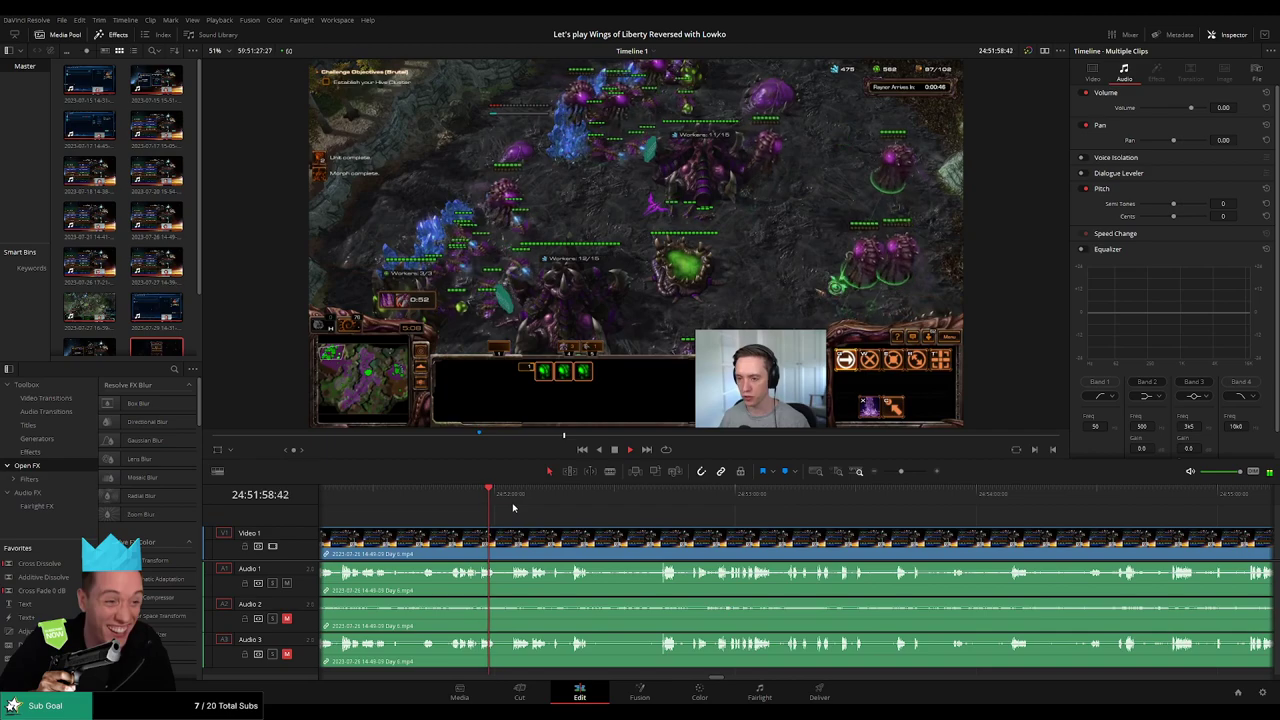
{"action": "left_click_drag", "start_coordinate": [901, 471], "coordinate": [908, 474]}
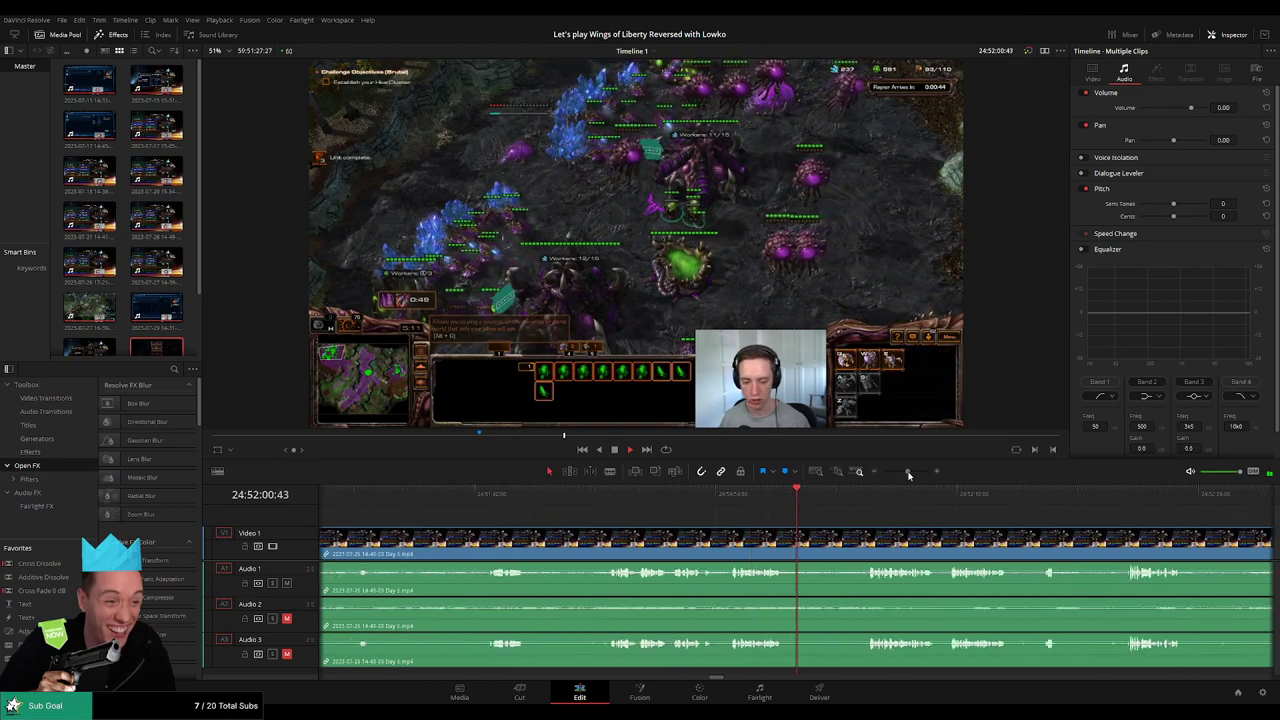
{"action": "left_click", "coordinate": [879, 493]}
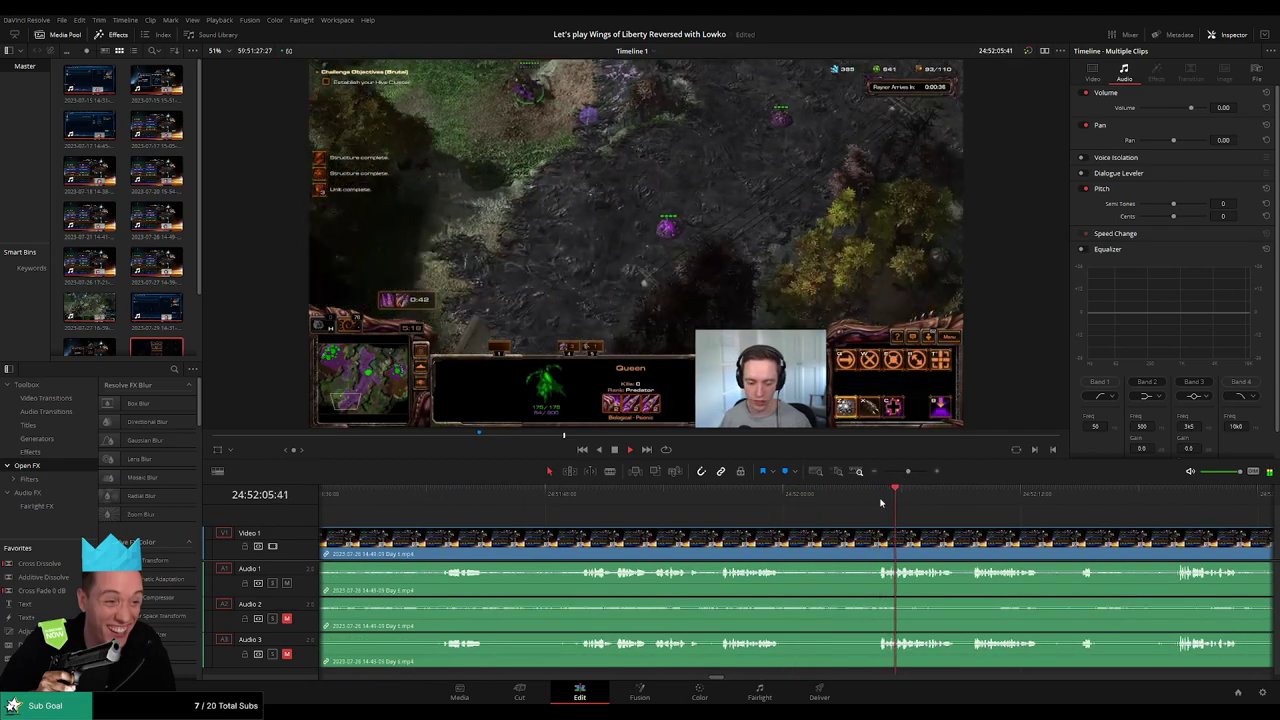
{"action": "left_click", "coordinate": [880, 500]}
{"action": "left_click_drag", "start_coordinate": [880, 500], "coordinate": [864, 500]}
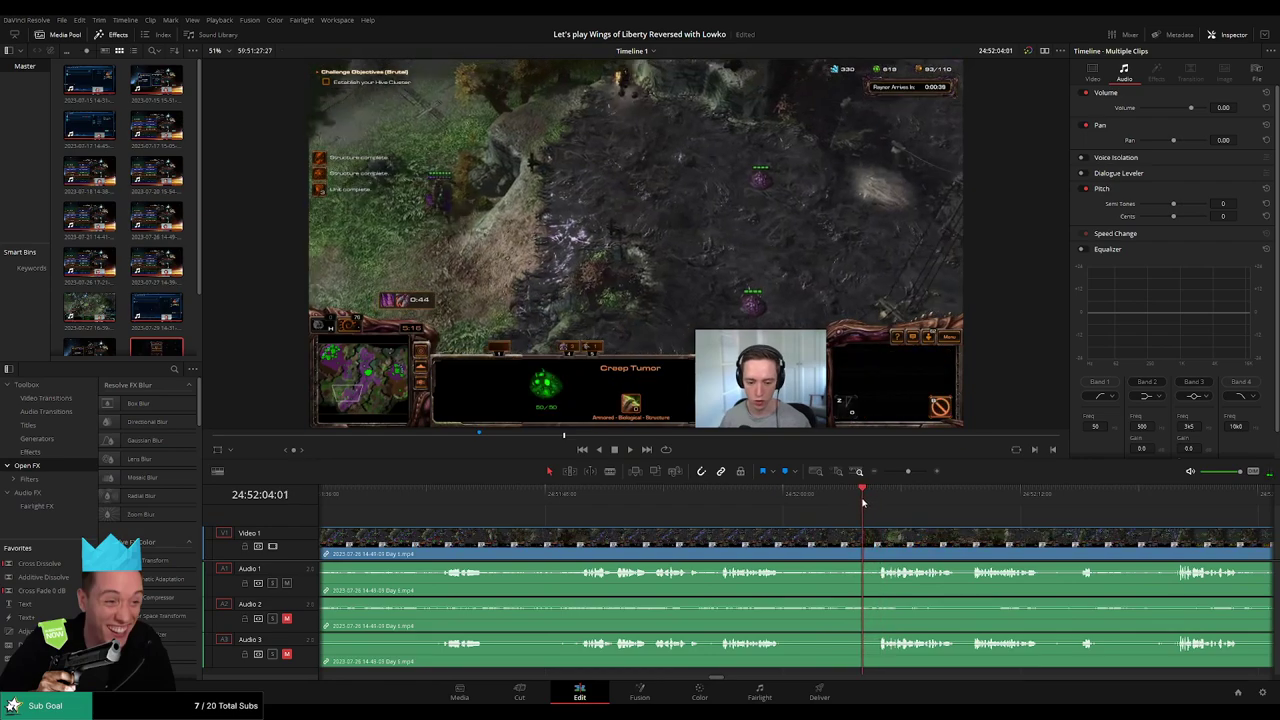
Step: Split every track at 24:52:04:00 with the Blade and trim the clip edge at the cut
{"action": "key", "text": "b"}
{"action": "key", "text": "ctrl+b"}
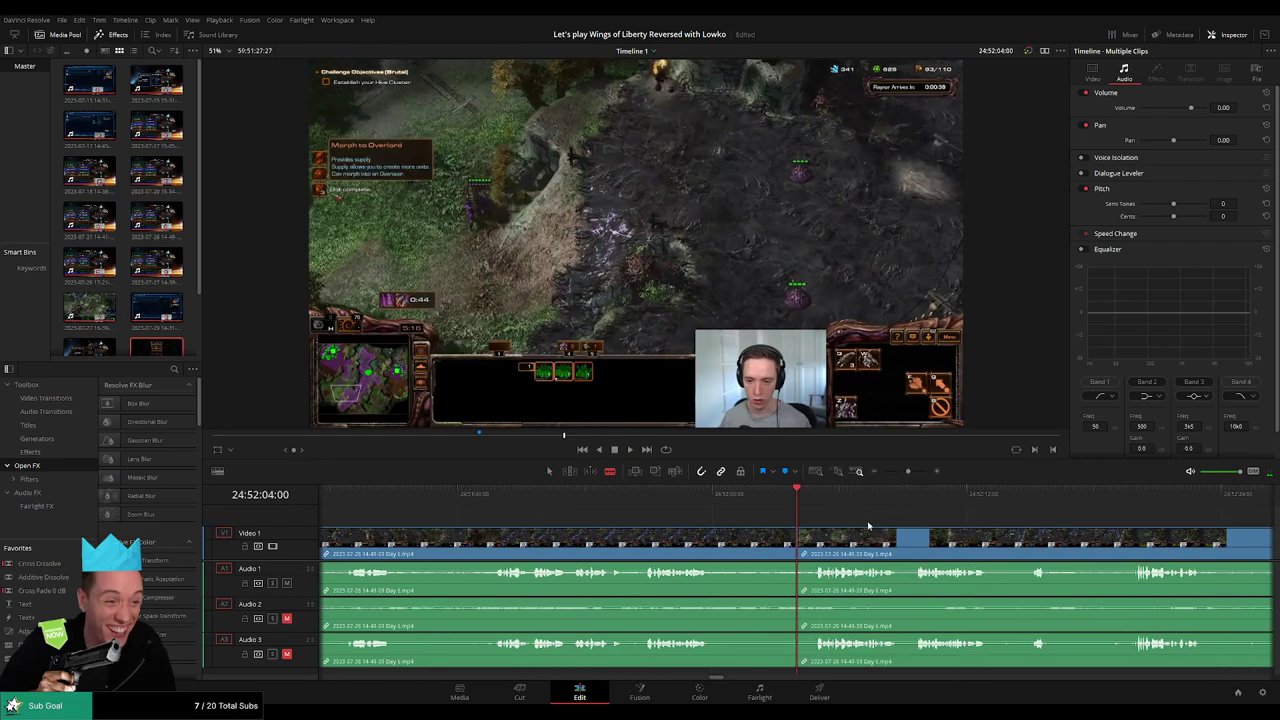
{"action": "key", "text": "a"}
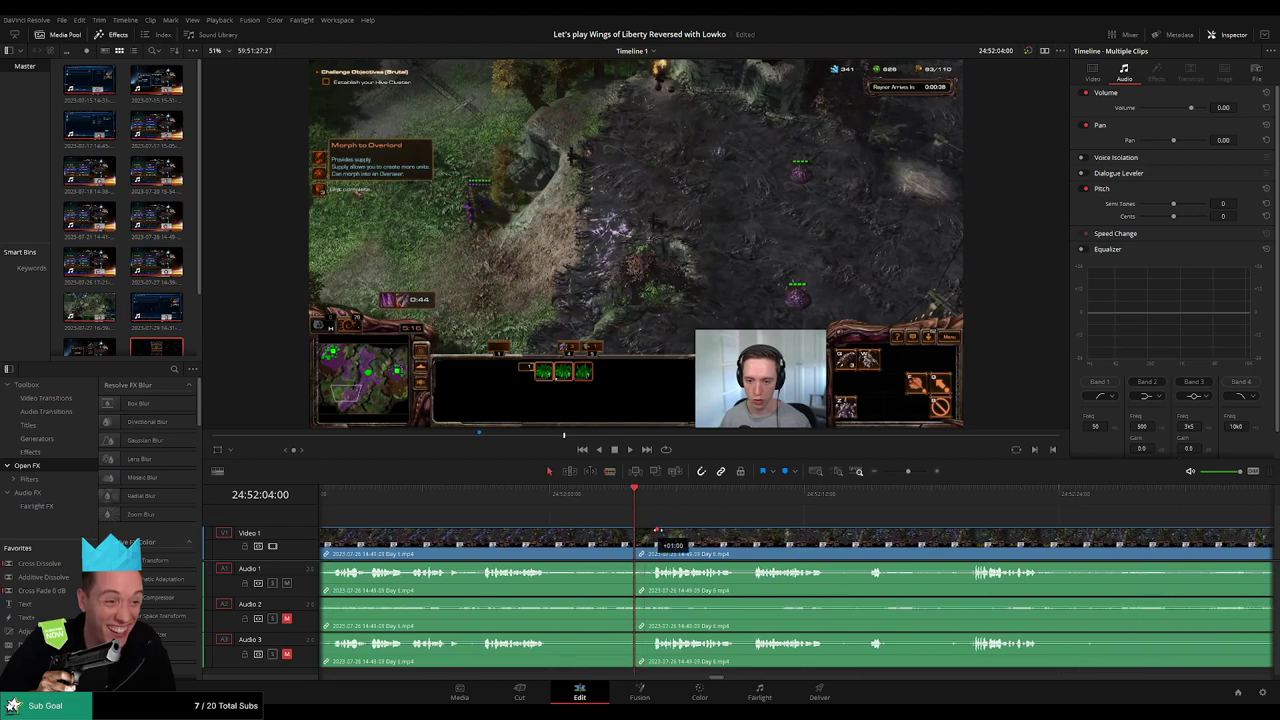
{"action": "left_click_drag", "start_coordinate": [657, 530], "coordinate": [634, 527]}
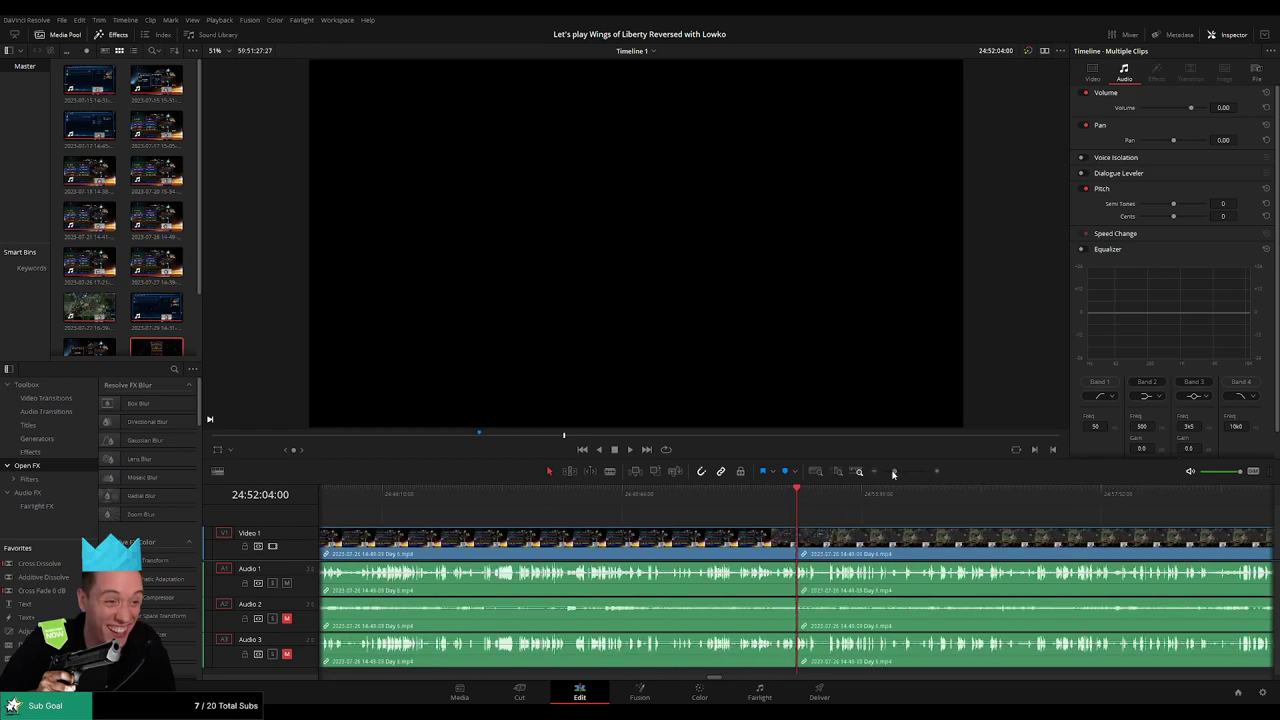
Step: Slide the footage after the 24:52:04:00 cut left to start at 26:00:00:00 and play it
{"action": "scroll", "coordinate": [661, 516], "scroll_direction": "down", "scroll_amount": 5}
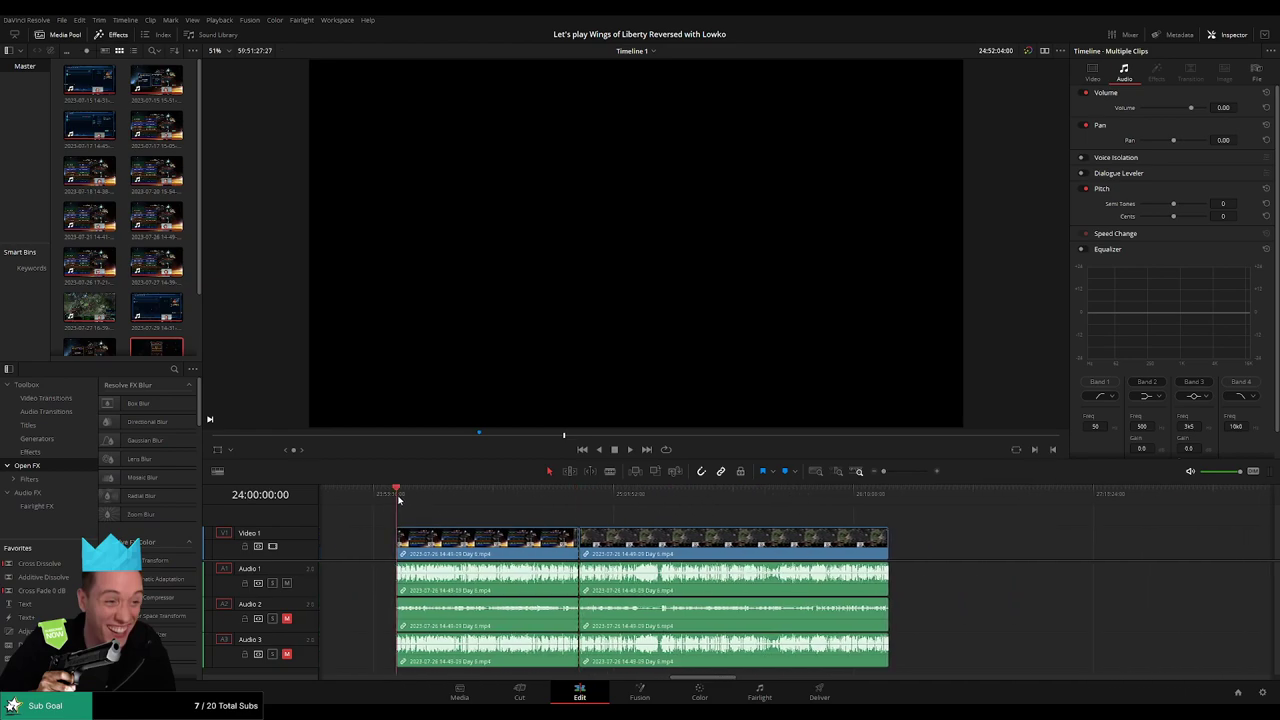
{"action": "left_click", "coordinate": [570, 504]}
{"action": "scroll", "coordinate": [520, 515], "scroll_direction": "right", "scroll_amount": 5}
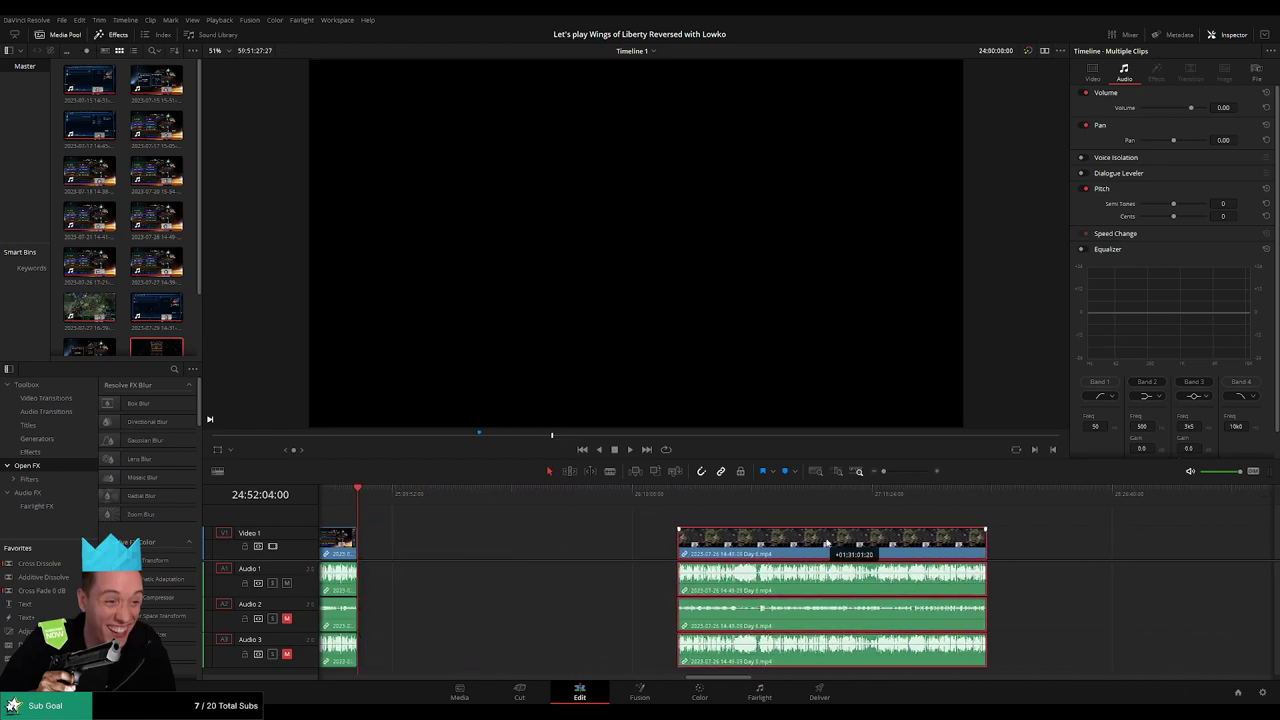
{"action": "left_click_drag", "start_coordinate": [373, 514], "coordinate": [516, 519]}
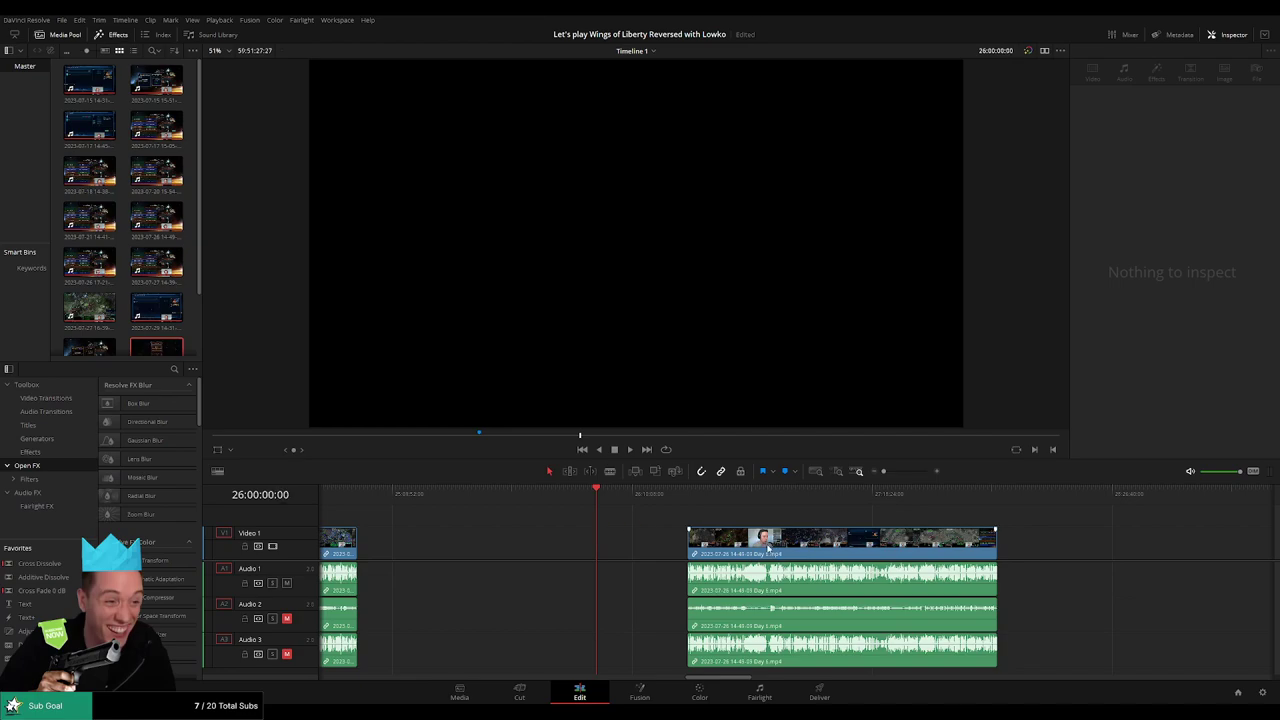
{"action": "left_click_drag", "start_coordinate": [767, 548], "coordinate": [673, 545]}
{"action": "key", "text": "space"}
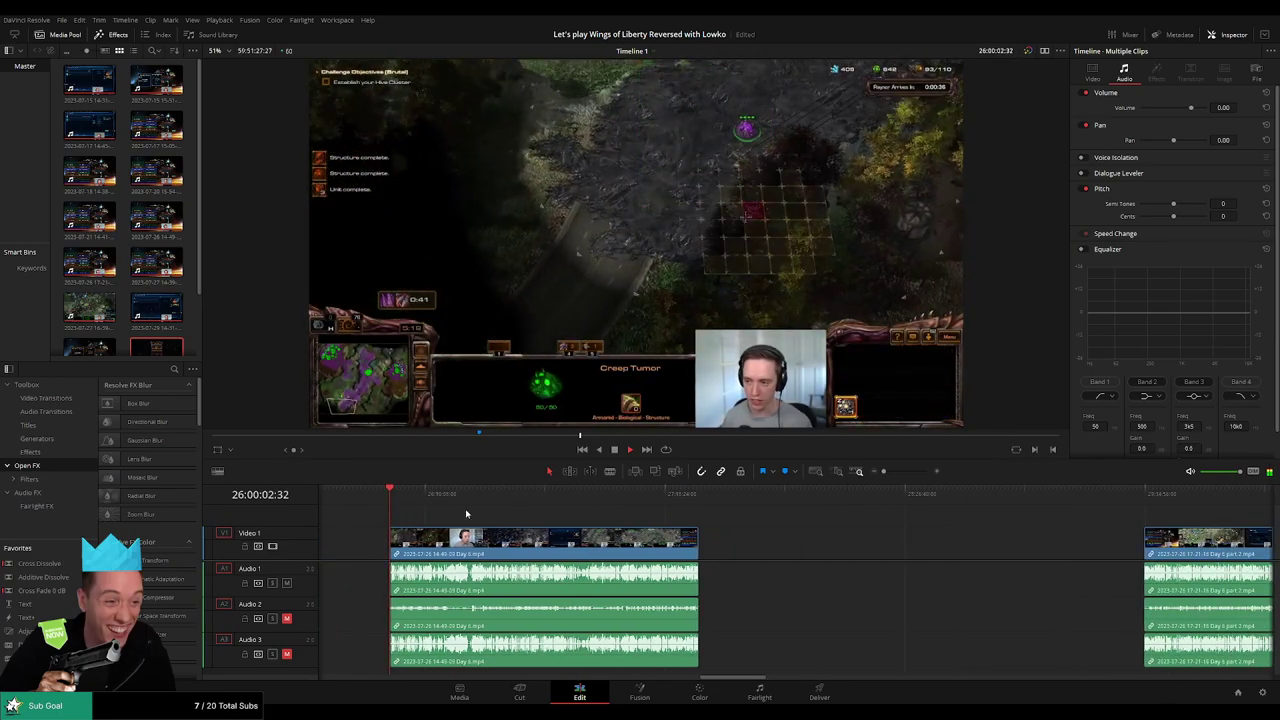
Step: Scrub and play through the facecam footage to find the unwanted part
{"action": "left_click_drag", "start_coordinate": [450, 500], "coordinate": [469, 498]}
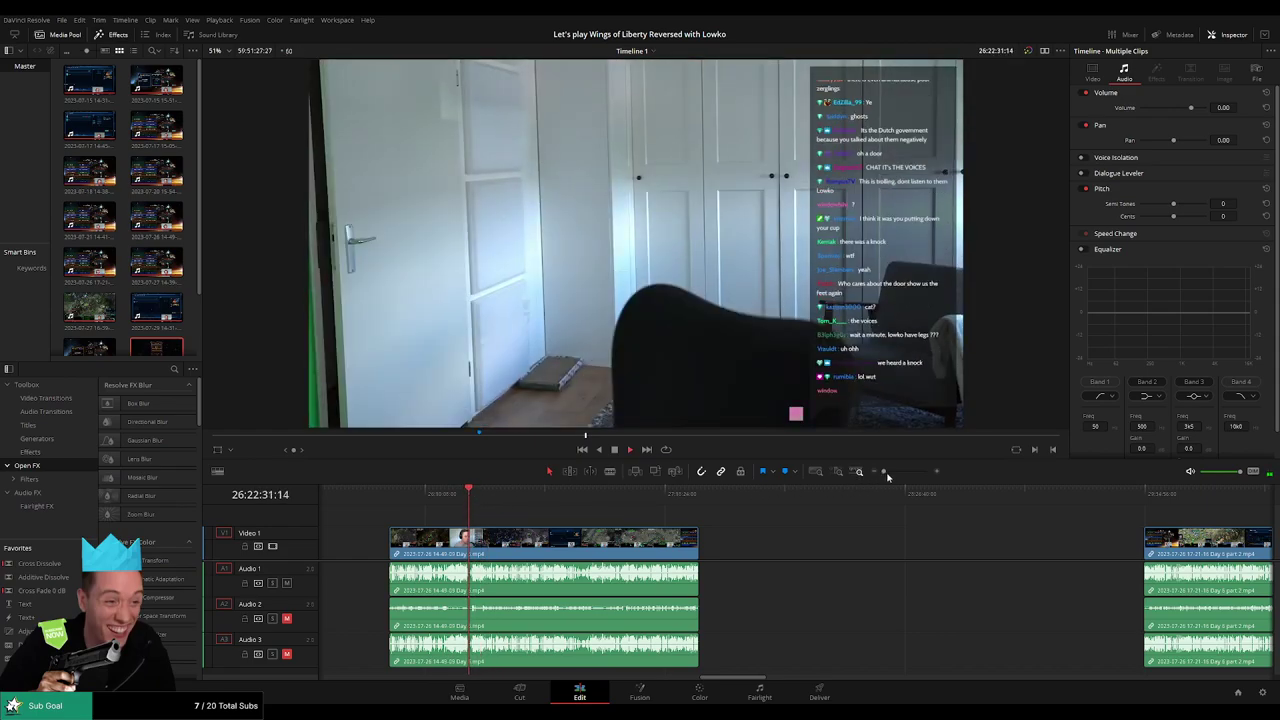
{"action": "left_click_drag", "start_coordinate": [883, 471], "coordinate": [899, 471]}
{"action": "left_click", "coordinate": [711, 493]}
{"action": "key", "text": "space"}
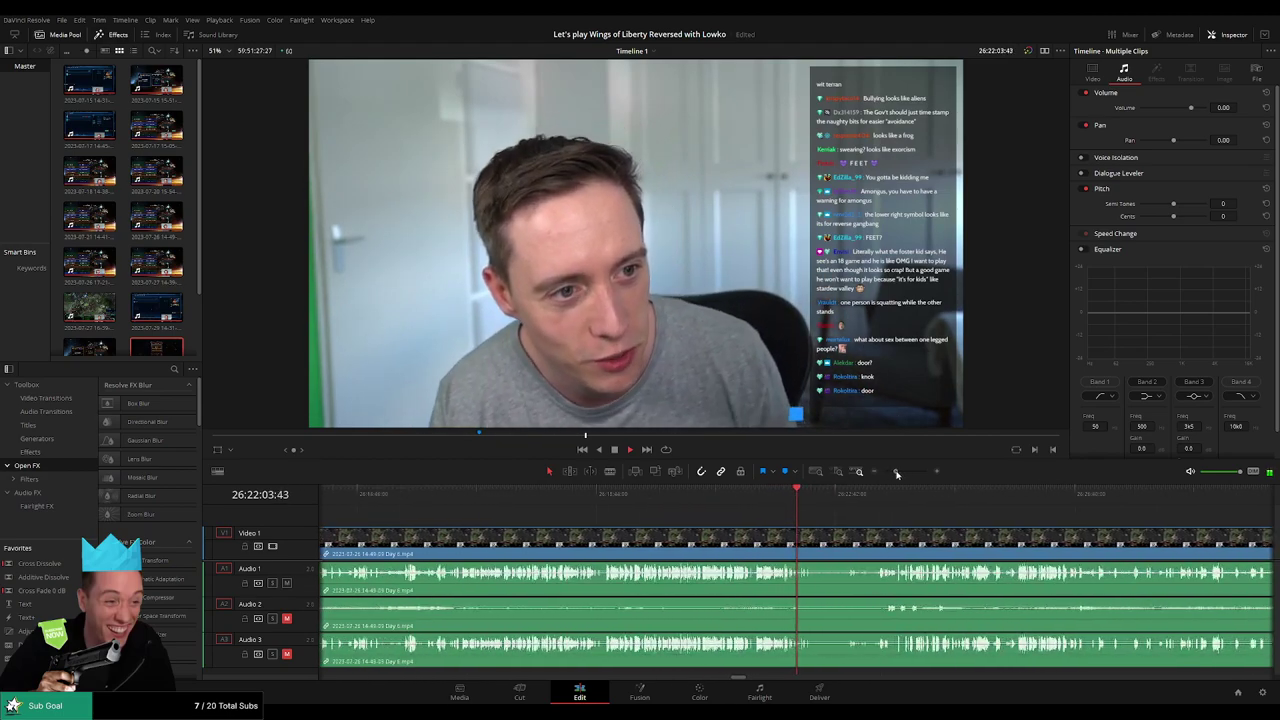
{"action": "mouse_move", "coordinate": [556, 494]}
{"action": "left_mouse_down"}
{"action": "mouse_move", "coordinate": [655, 494]}
{"action": "mouse_move", "coordinate": [585, 495]}
{"action": "mouse_move", "coordinate": [600, 497]}
{"action": "left_mouse_up"}
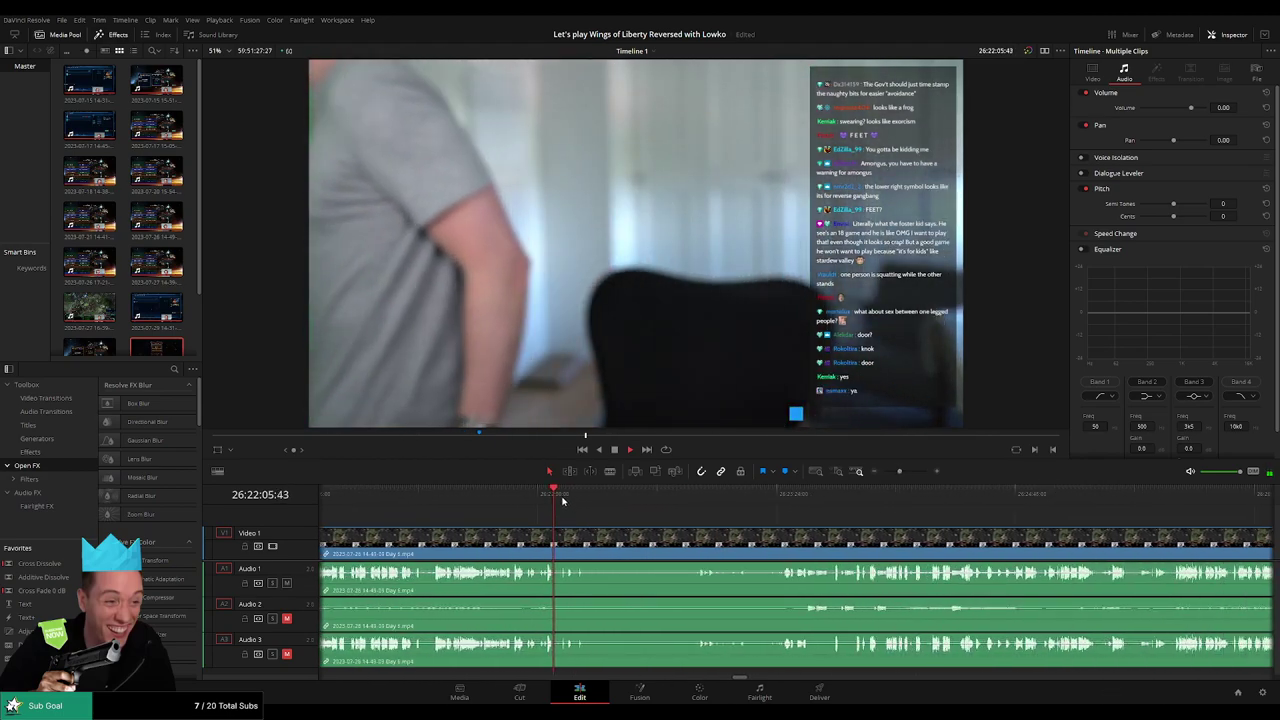
{"action": "key", "text": "space"}
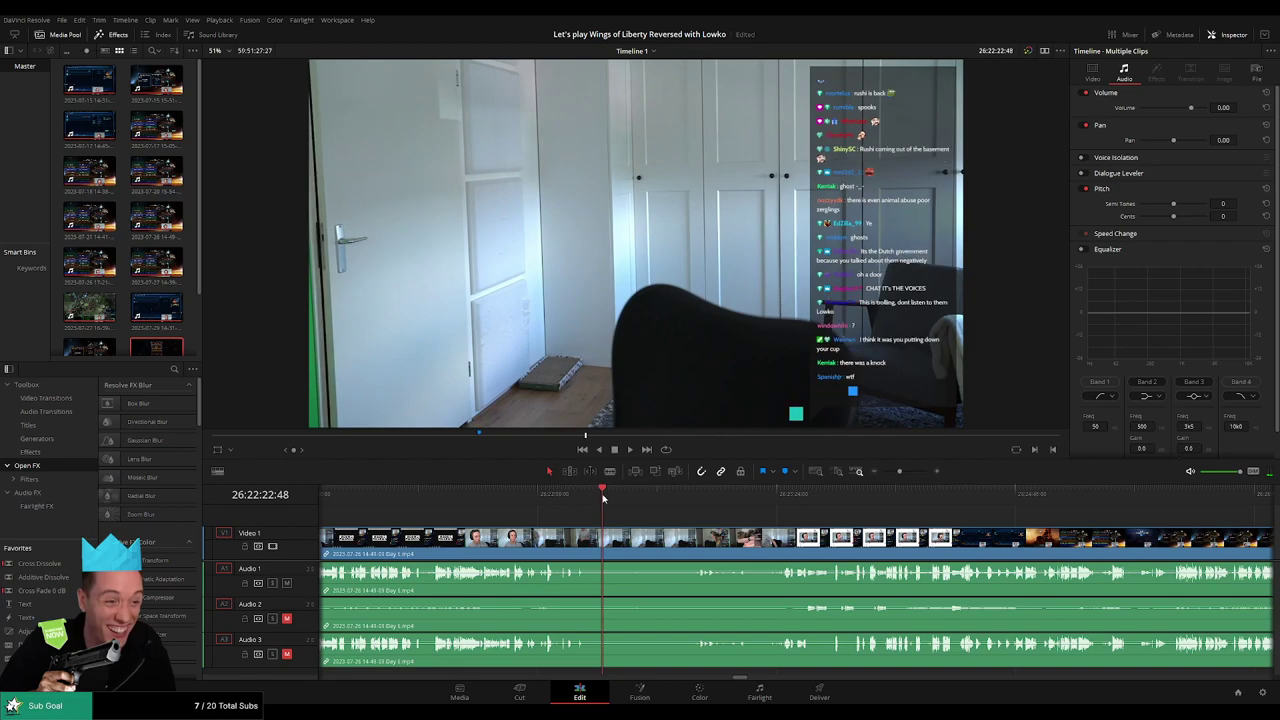
Step: Cut out the unwanted facecam section, close the gap, and play across the new join
{"action": "left_click", "coordinate": [606, 541]}
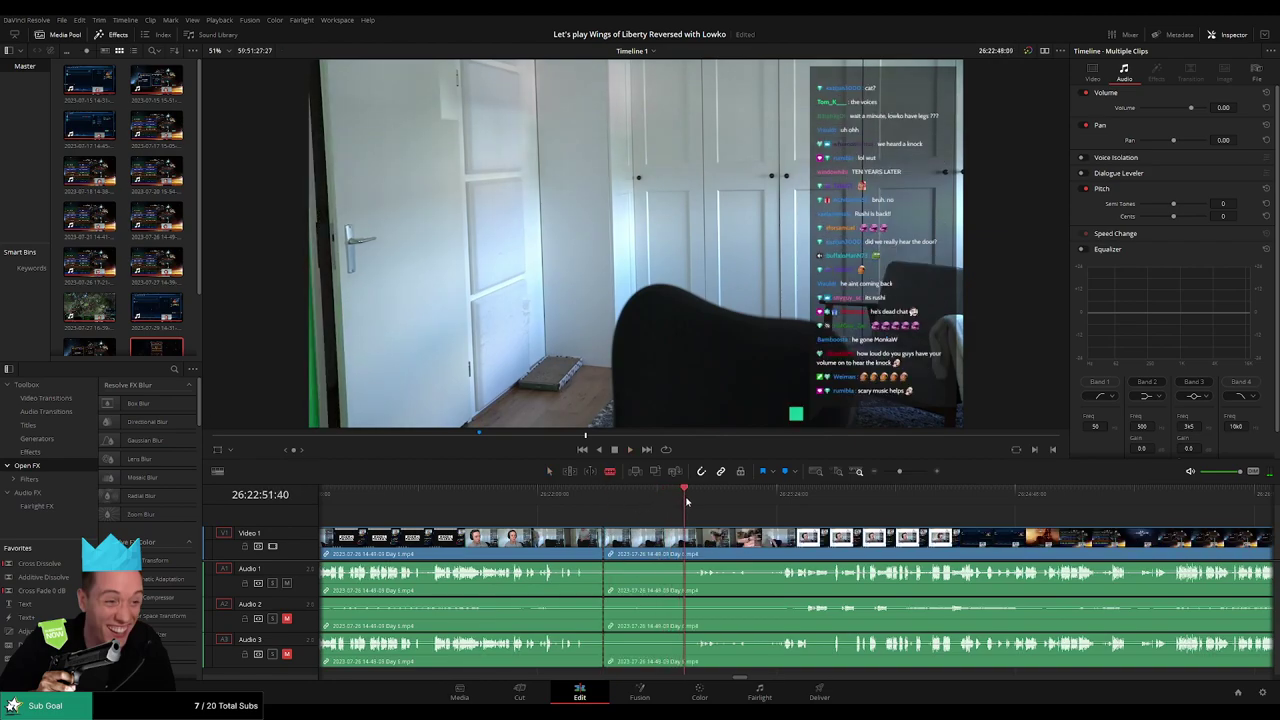
{"action": "left_click_drag", "start_coordinate": [694, 497], "coordinate": [686, 500]}
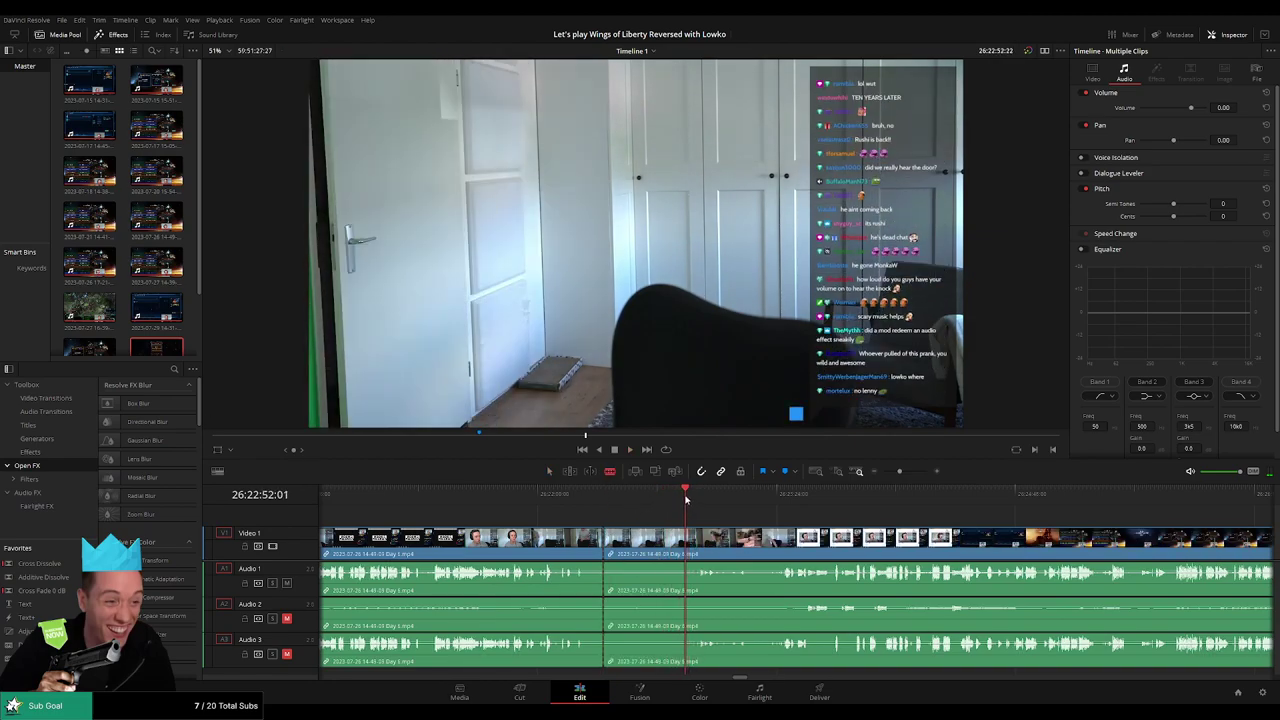
{"action": "key", "text": "space"}
{"action": "left_click", "coordinate": [688, 541]}
{"action": "key", "text": "a"}
{"action": "left_click", "coordinate": [645, 541]}
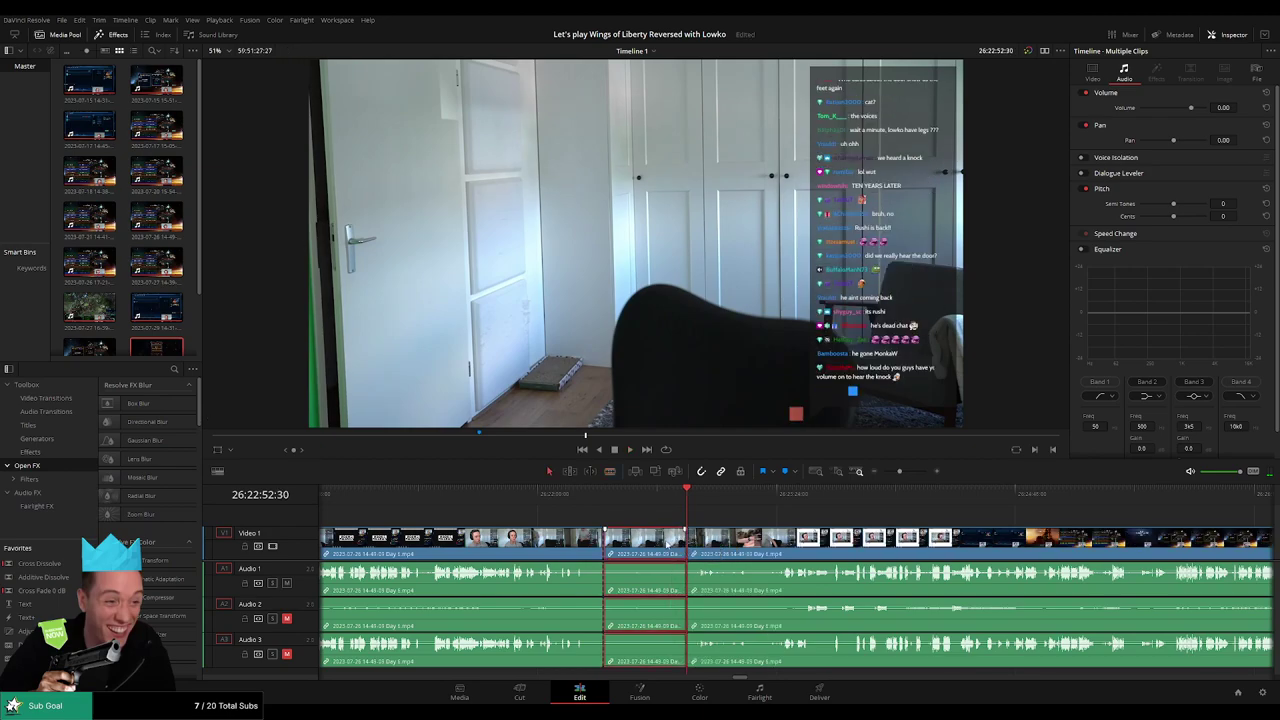
{"action": "key", "text": "BackSpace"}
{"action": "left_click_drag", "start_coordinate": [713, 545], "coordinate": [631, 560]}
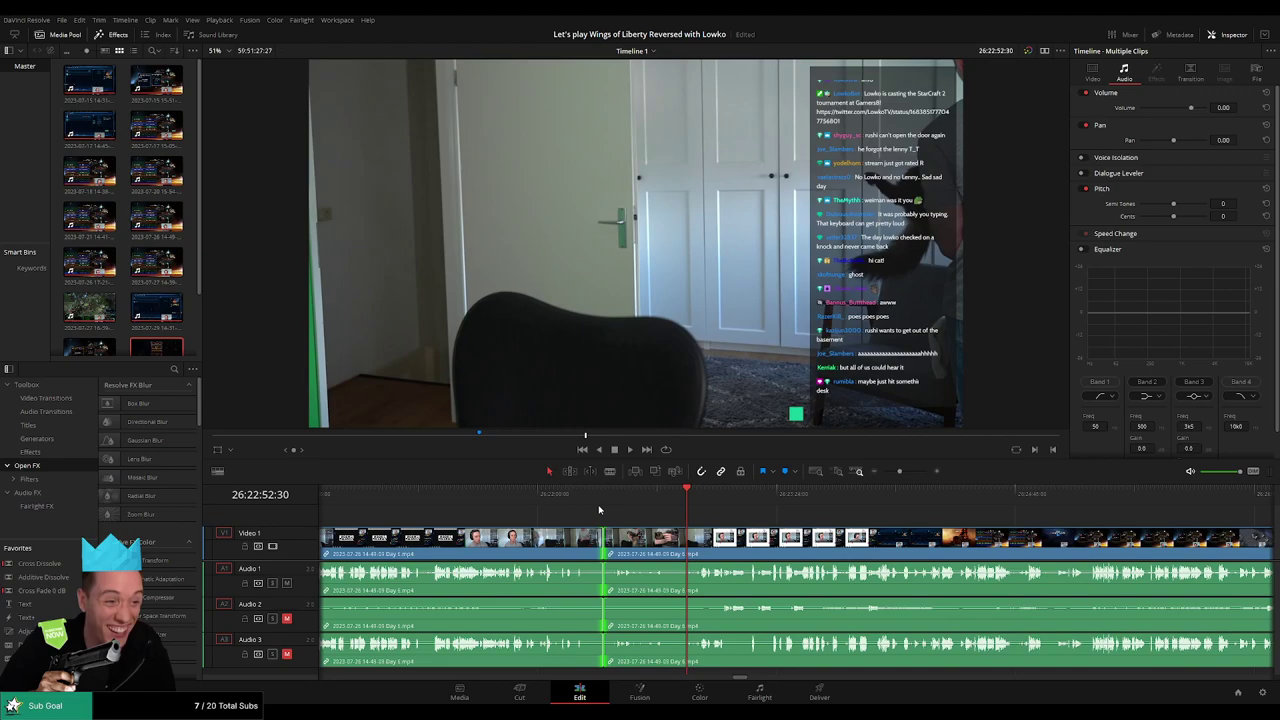
{"action": "key", "text": "space"}
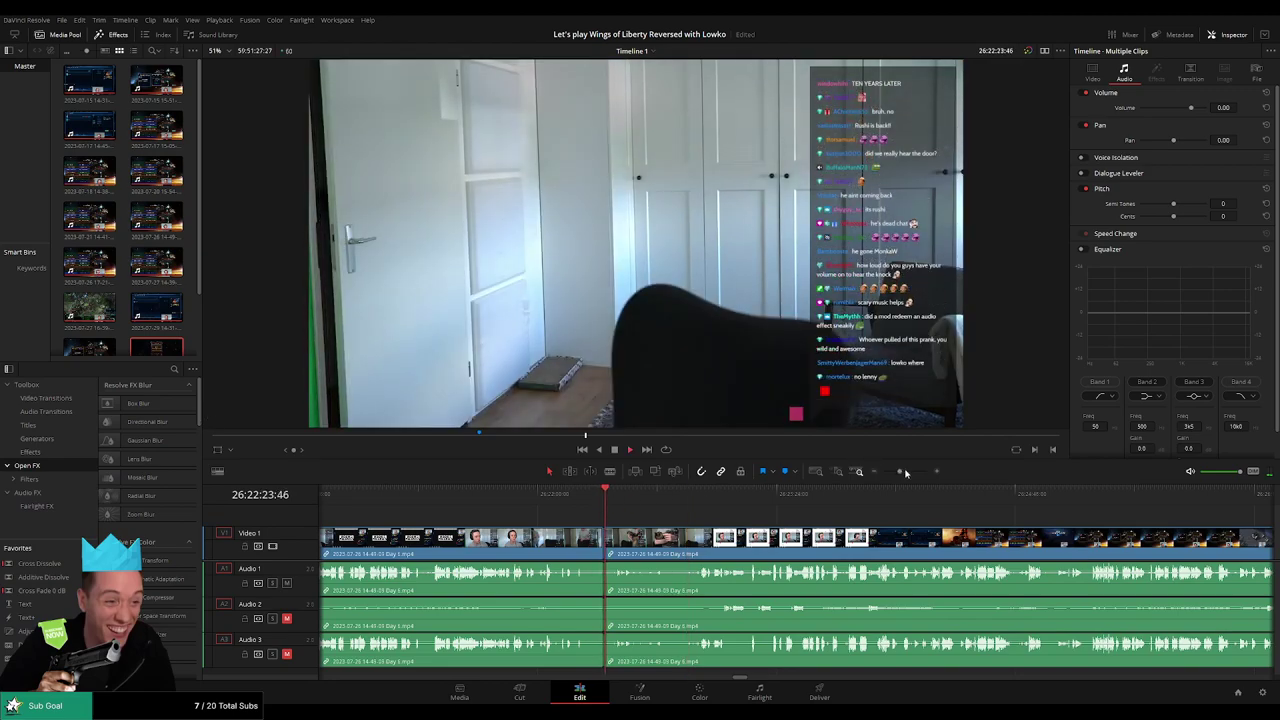
Step: Readjust the timeline zoom and jump ahead to the game lobby footage
{"action": "left_click", "coordinate": [909, 474]}
{"action": "left_click_drag", "start_coordinate": [909, 474], "coordinate": [897, 472]}
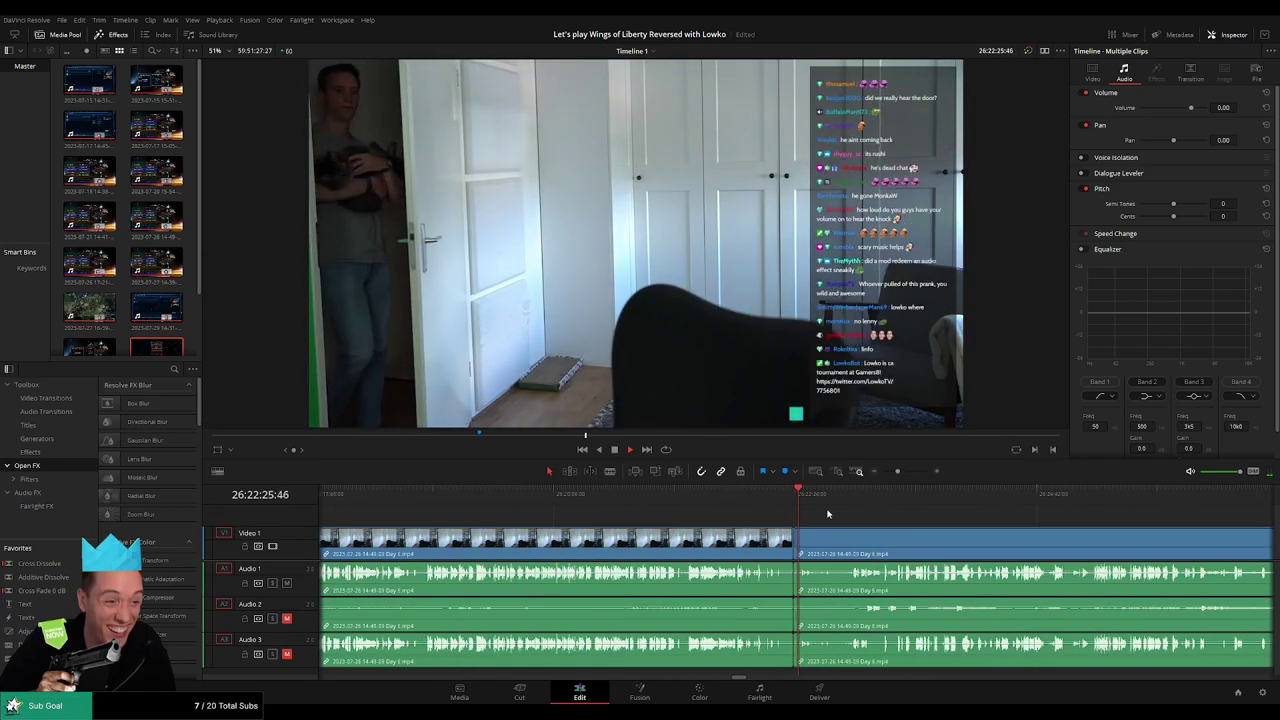
{"action": "scroll", "coordinate": [827, 514], "scroll_direction": "right", "scroll_amount": 3}
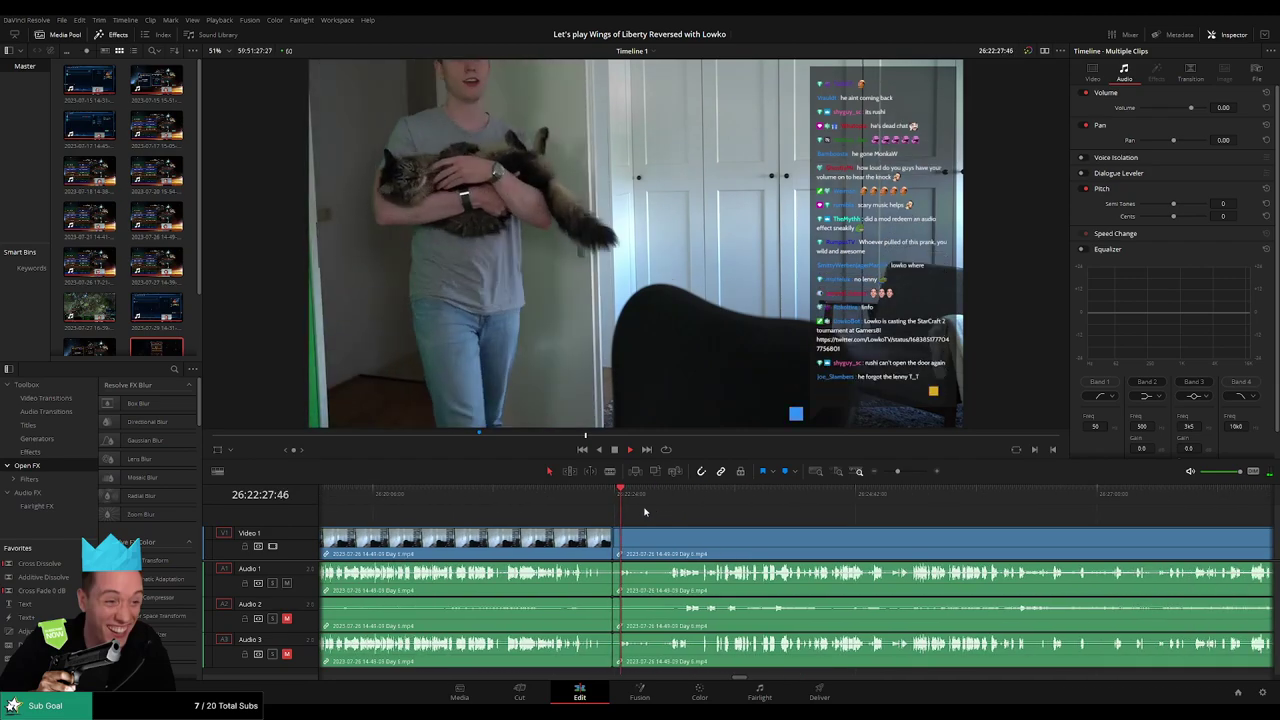
{"action": "left_click_drag", "start_coordinate": [897, 472], "coordinate": [887, 472]}
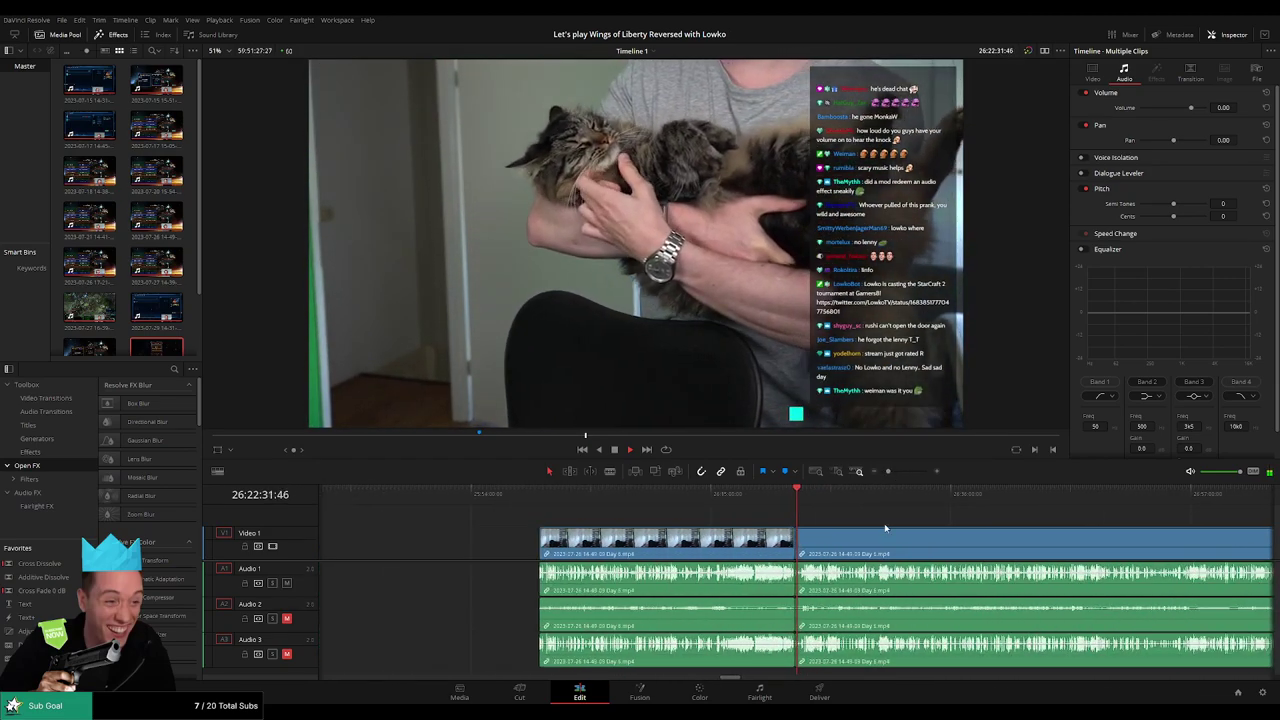
{"action": "left_click_drag", "start_coordinate": [566, 494], "coordinate": [577, 497]}
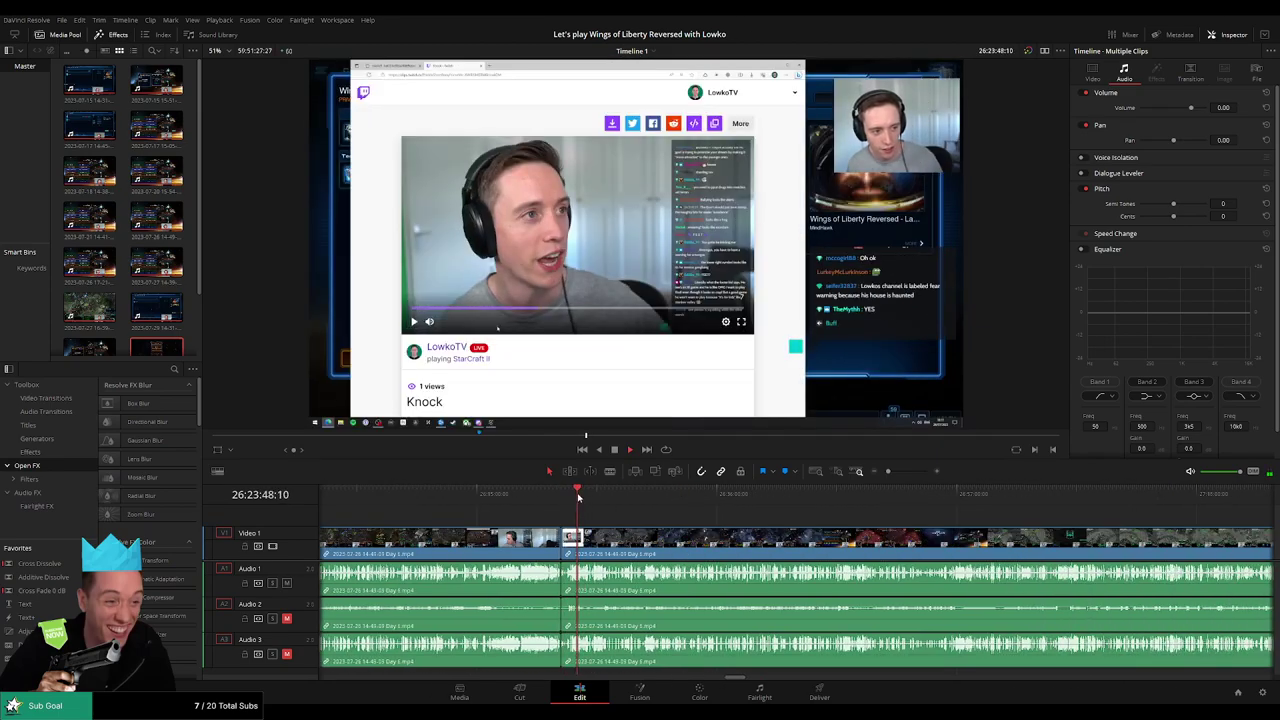
Step: Scrub through the gameplay to 26:52:23:00 and blade-cut every track at that frame
{"action": "mouse_move", "coordinate": [581, 497]}
{"action": "left_mouse_down"}
{"action": "mouse_move", "coordinate": [871, 509]}
{"action": "mouse_move", "coordinate": [898, 472]}
{"action": "left_mouse_up"}
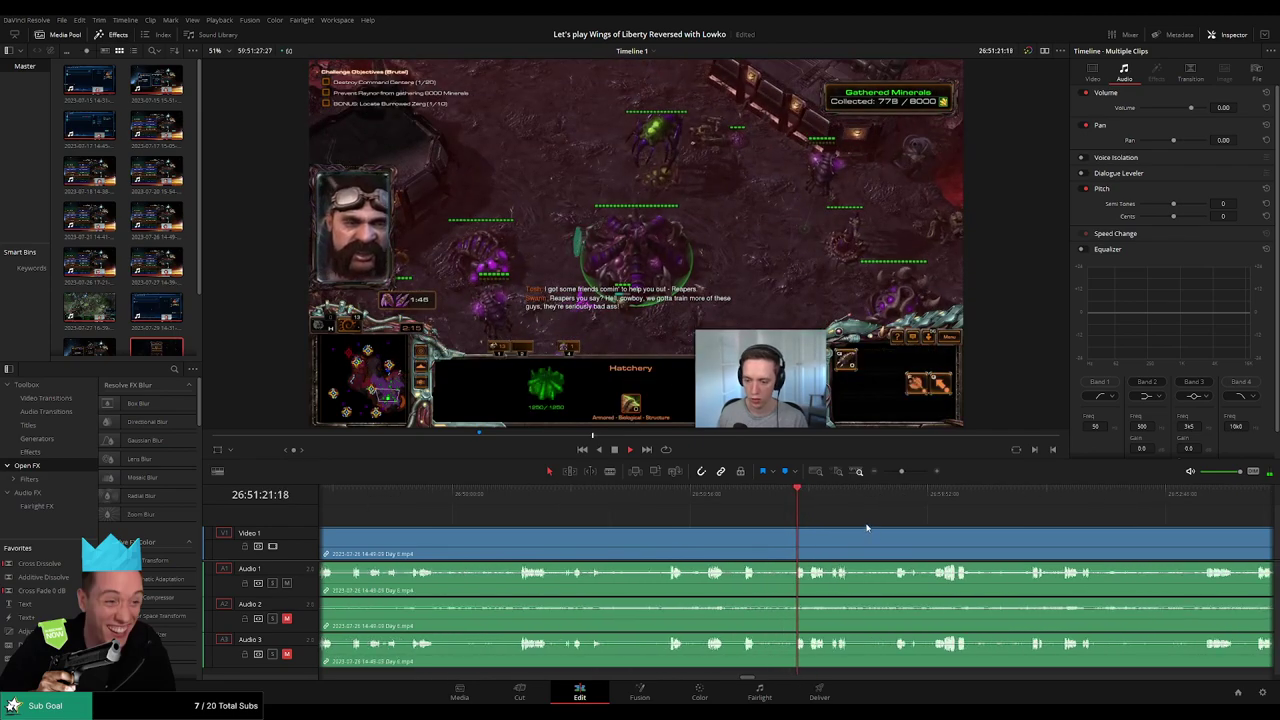
{"action": "scroll", "coordinate": [863, 516], "scroll_direction": "up", "scroll_amount": 2}
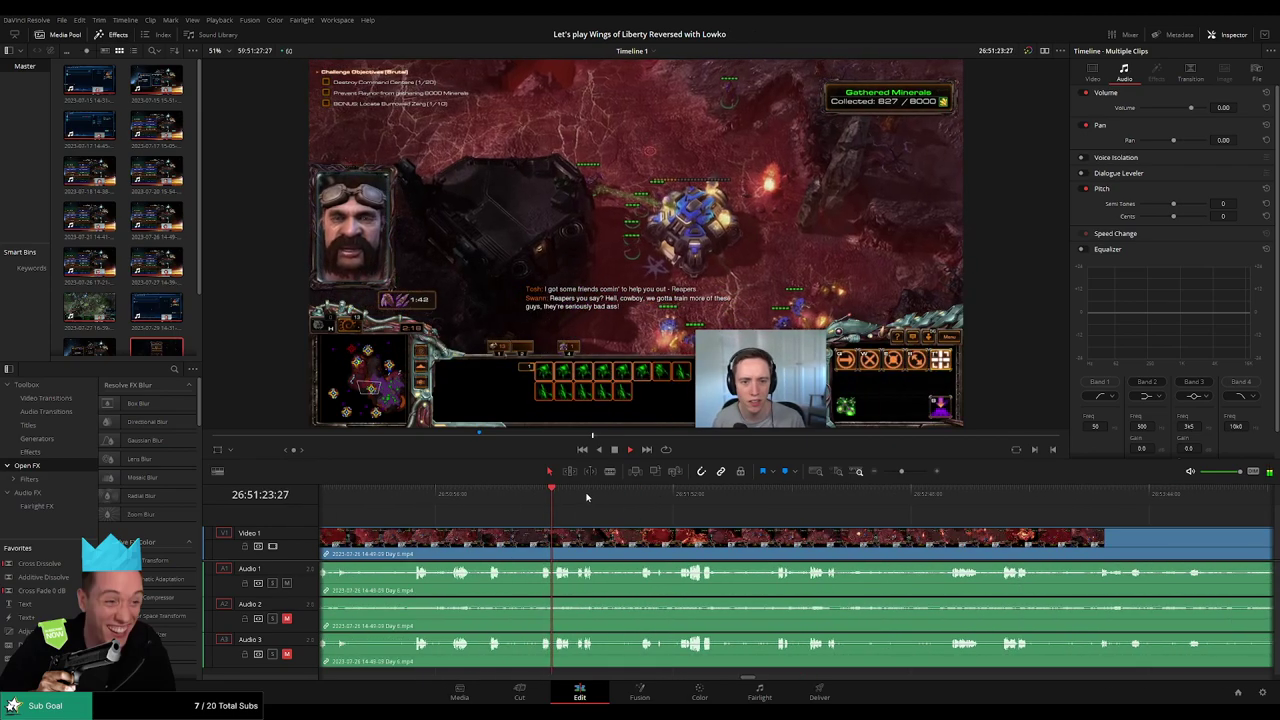
{"action": "left_click_drag", "start_coordinate": [551, 489], "coordinate": [794, 494]}
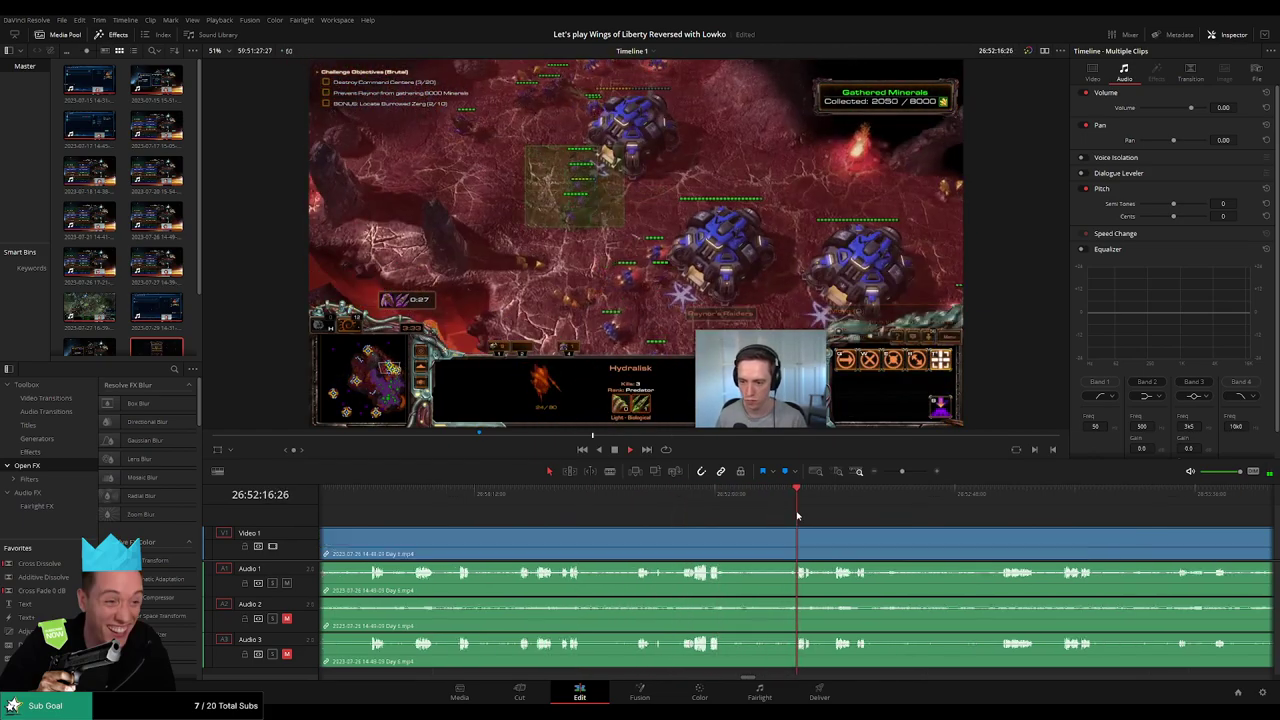
{"action": "key", "text": "space"}
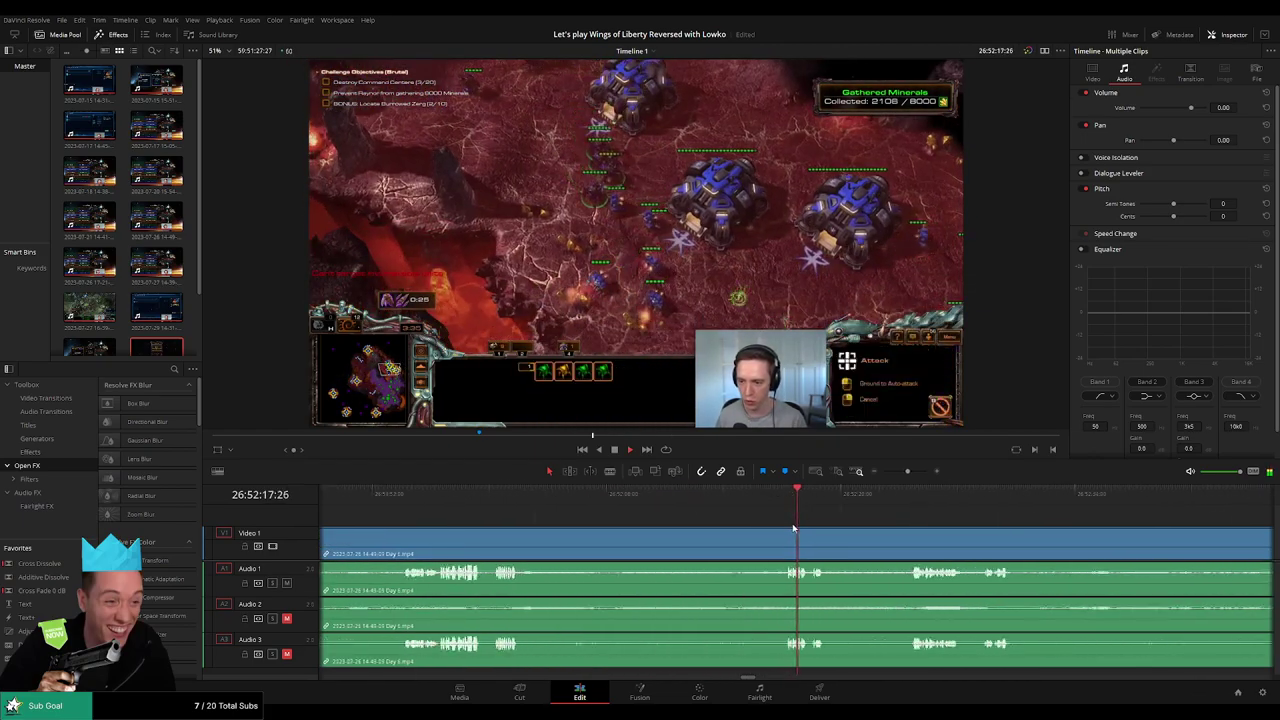
{"action": "left_click", "coordinate": [975, 489]}
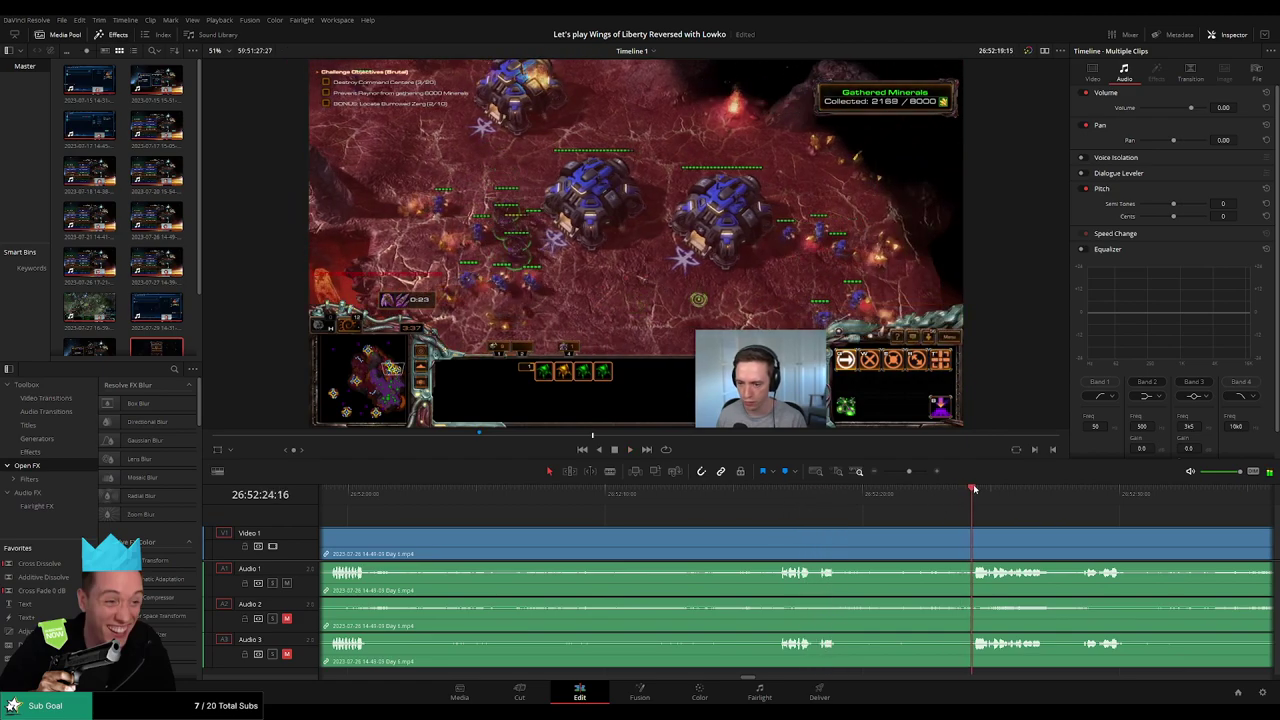
{"action": "left_click_drag", "start_coordinate": [975, 489], "coordinate": [748, 500]}
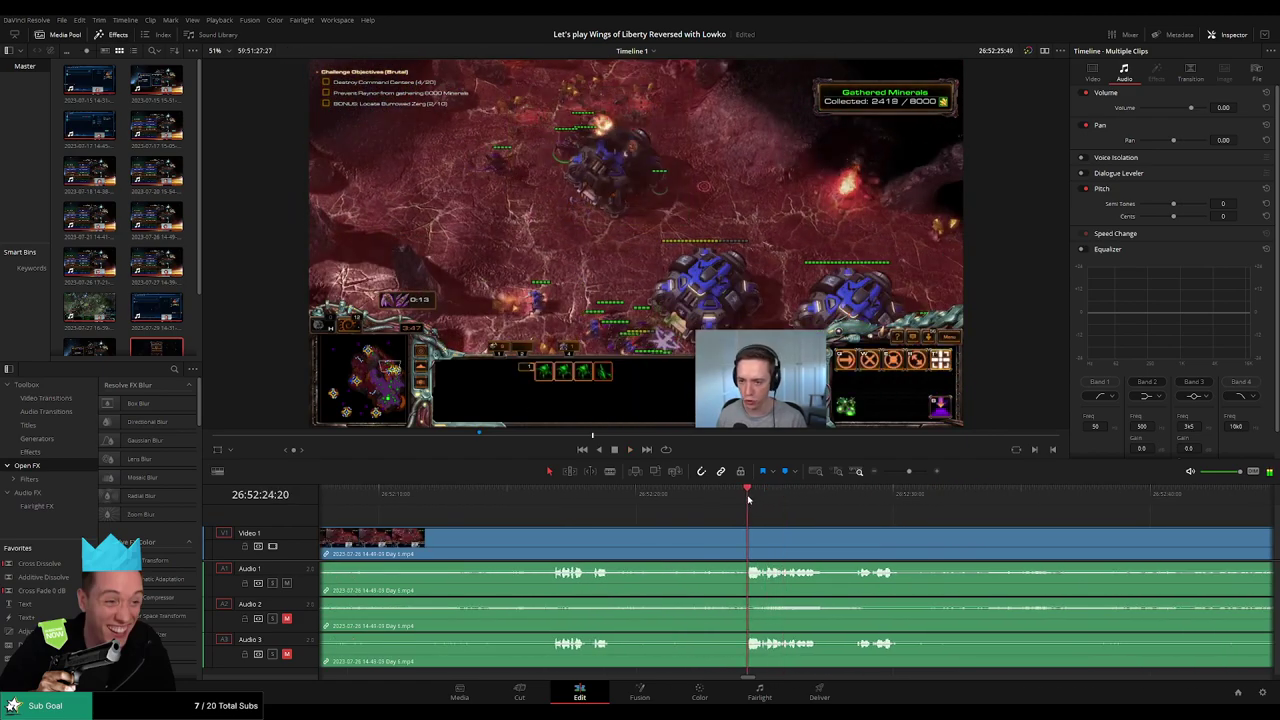
{"action": "left_click_drag", "start_coordinate": [748, 500], "coordinate": [714, 501]}
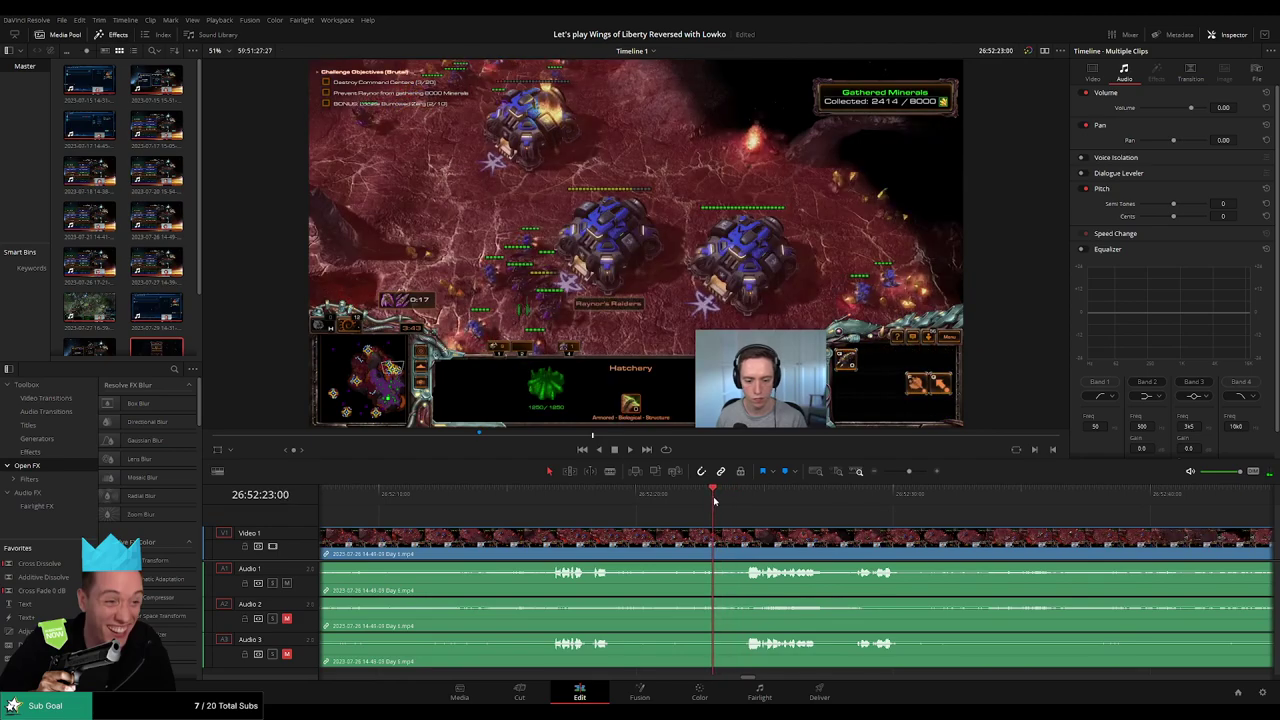
{"action": "key", "text": "b"}
{"action": "left_click", "coordinate": [719, 540]}
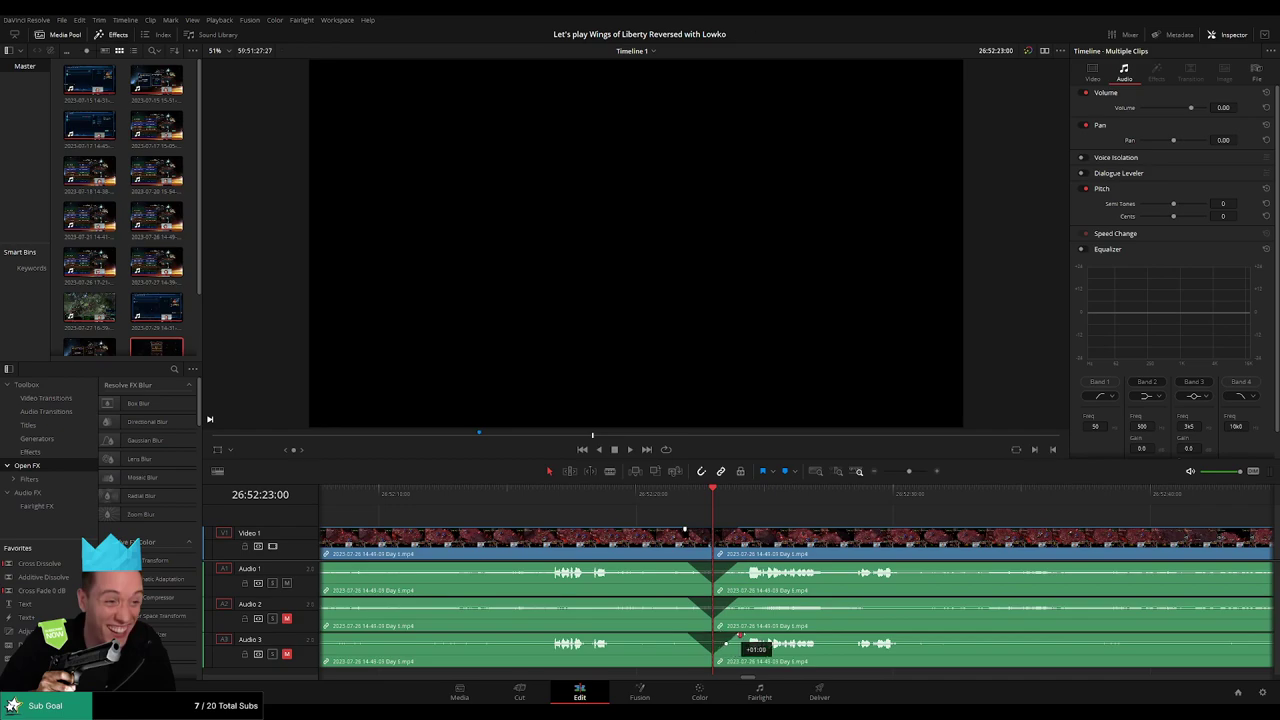
Step: Shift the footage after the cut and the Day 6 clip further right on the timeline
{"action": "scroll", "coordinate": [813, 549], "scroll_direction": "down", "scroll_amount": 3}
{"action": "scroll", "coordinate": [660, 513], "scroll_direction": "down", "scroll_amount": 2}
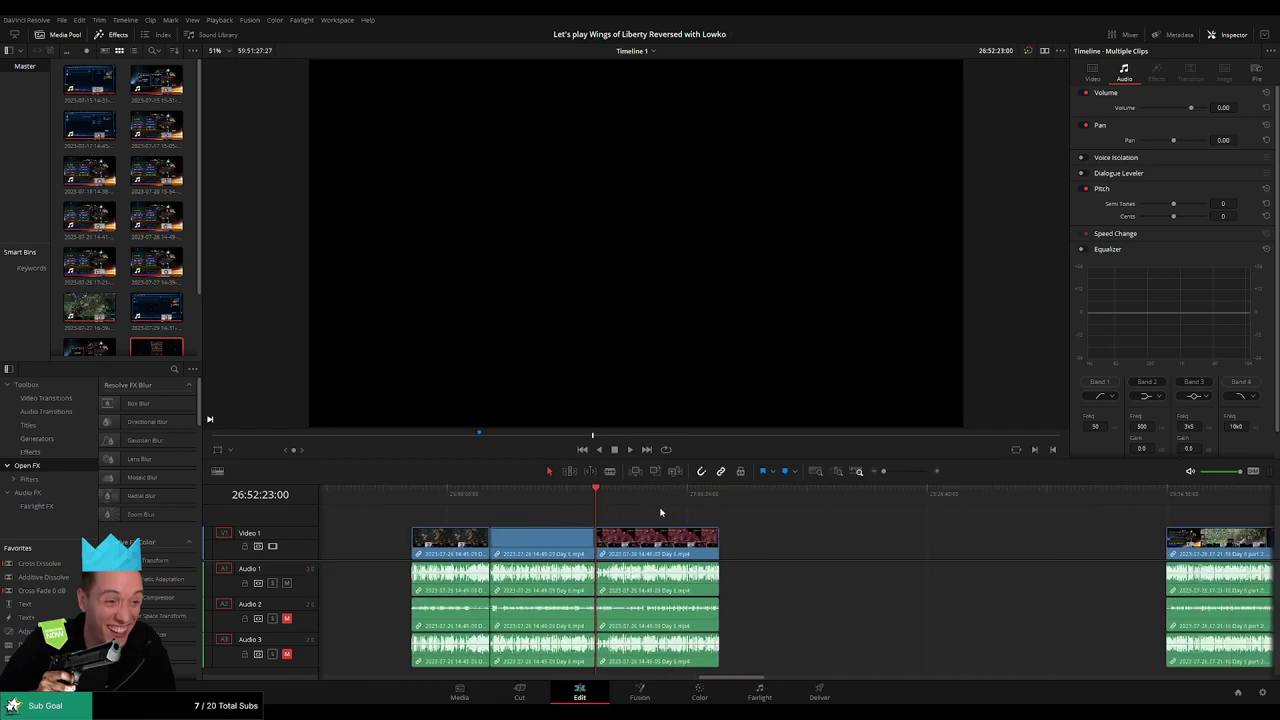
{"action": "left_click", "coordinate": [593, 495]}
{"action": "scroll", "coordinate": [600, 520], "scroll_direction": "right", "scroll_amount": 5}
{"action": "left_click_drag", "start_coordinate": [457, 549], "coordinate": [629, 549]}
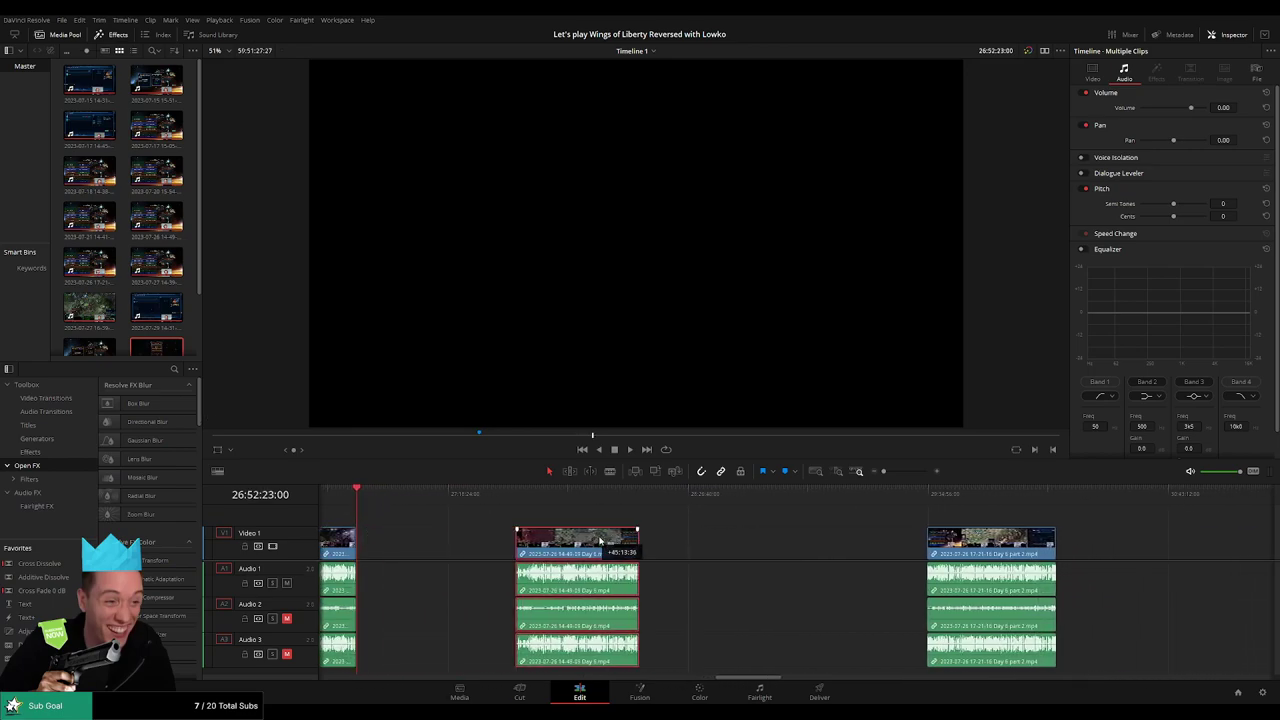
{"action": "left_click", "coordinate": [374, 504]}
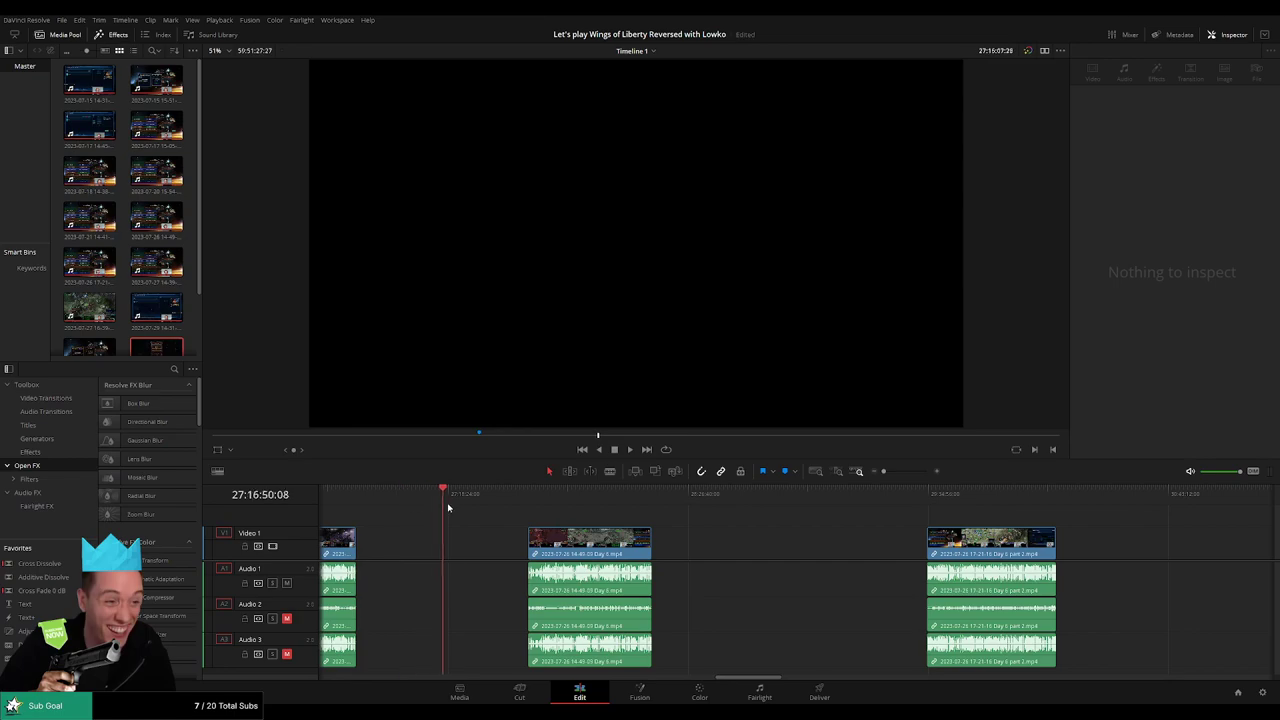
{"action": "left_click_drag", "start_coordinate": [561, 527], "coordinate": [689, 527]}
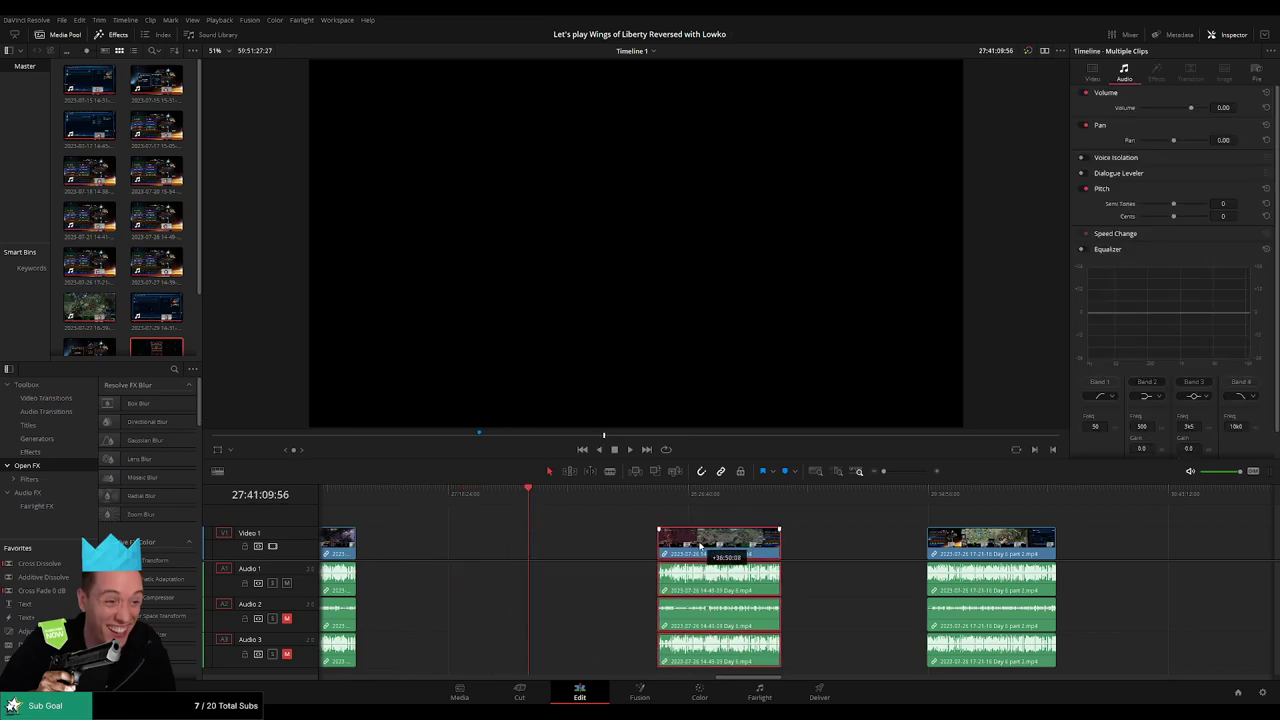
{"action": "left_click", "coordinate": [540, 502]}
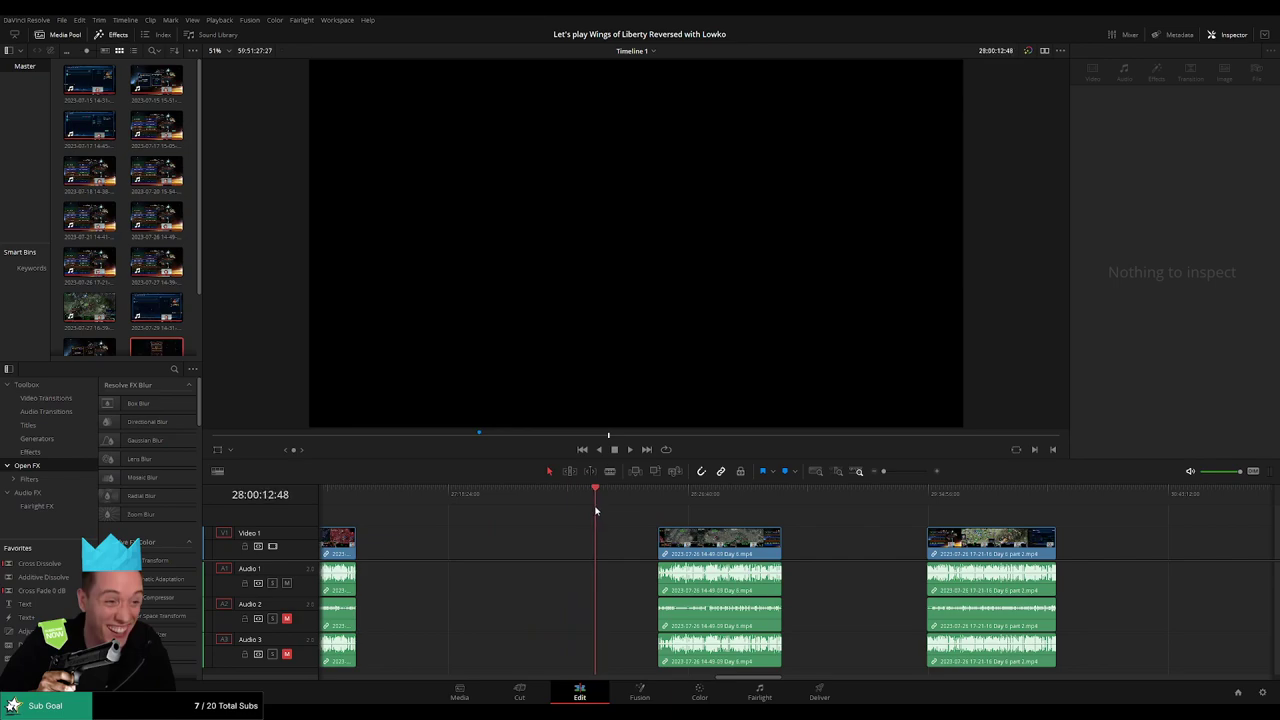
Step: Move the first clip group left to the playhead and butt the second group against it
{"action": "left_click_drag", "start_coordinate": [875, 473], "coordinate": [893, 474]}
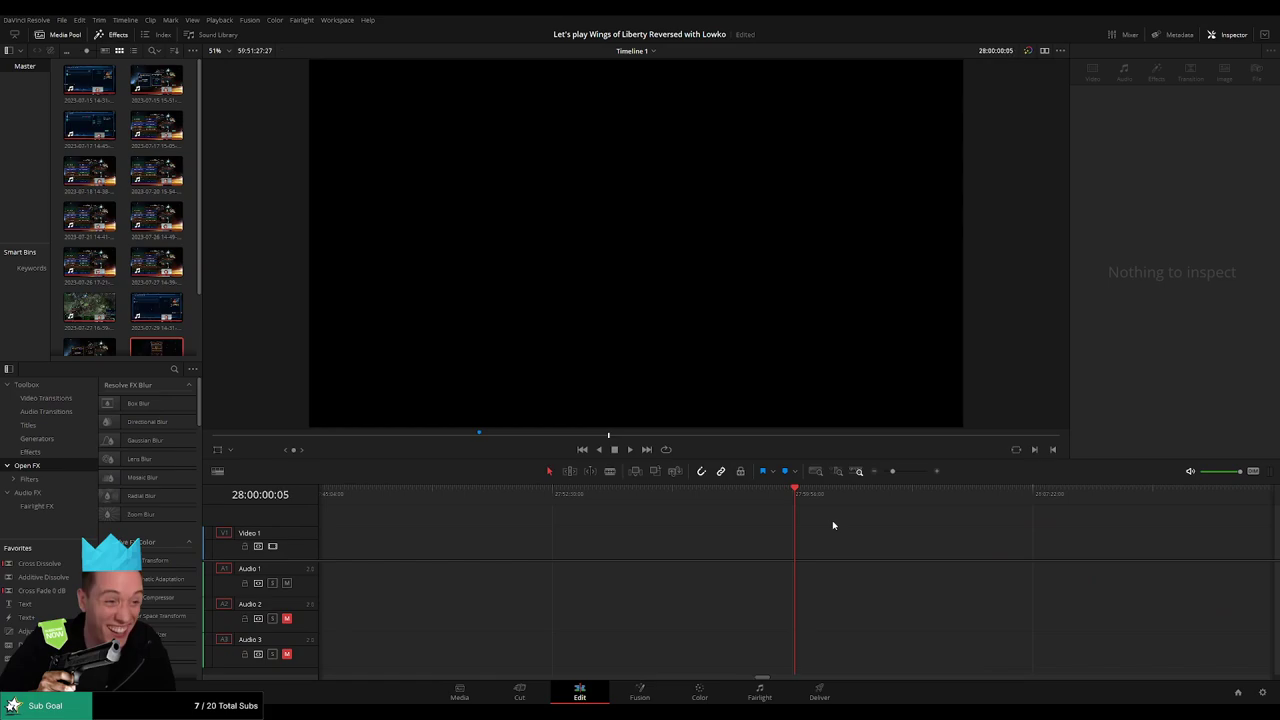
{"action": "left_click_drag", "start_coordinate": [889, 473], "coordinate": [883, 472]}
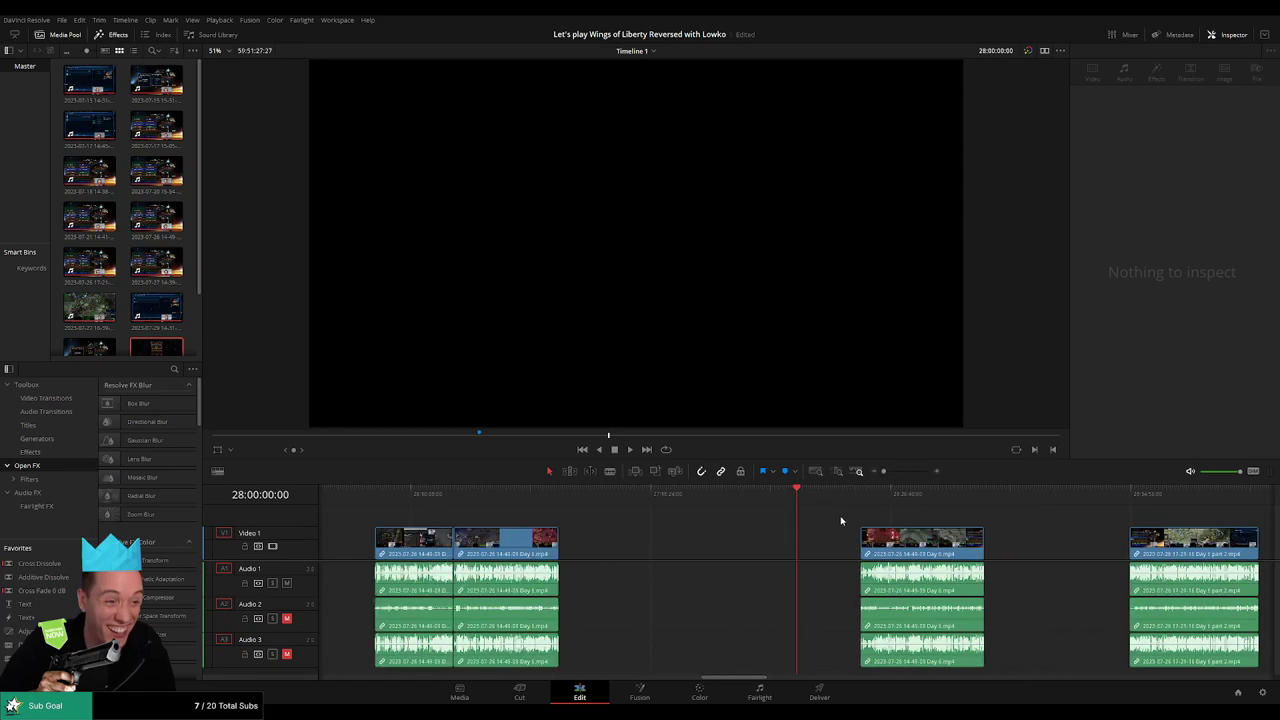
{"action": "scroll", "coordinate": [843, 520], "scroll_direction": "right", "scroll_amount": 3}
{"action": "left_click_drag", "start_coordinate": [658, 535], "coordinate": [594, 517]}
{"action": "left_click", "coordinate": [594, 517]}
{"action": "key", "text": "space"}
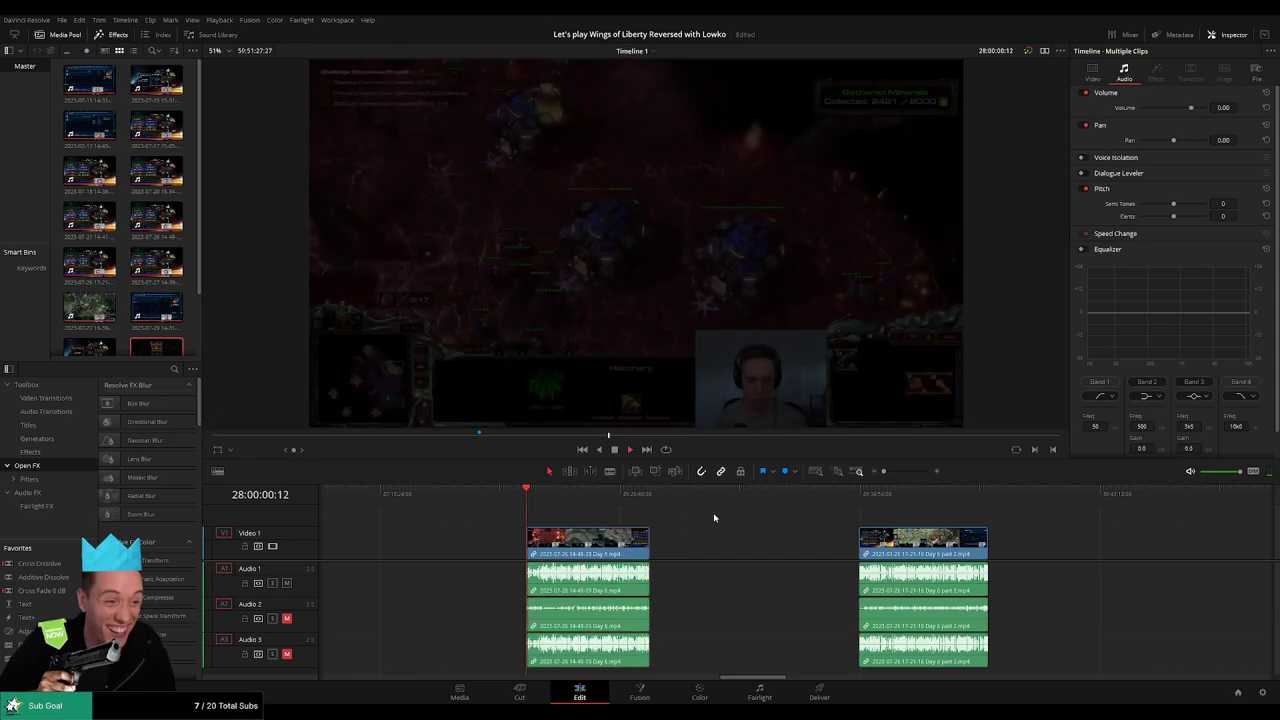
{"action": "left_click_drag", "start_coordinate": [888, 545], "coordinate": [678, 545]}
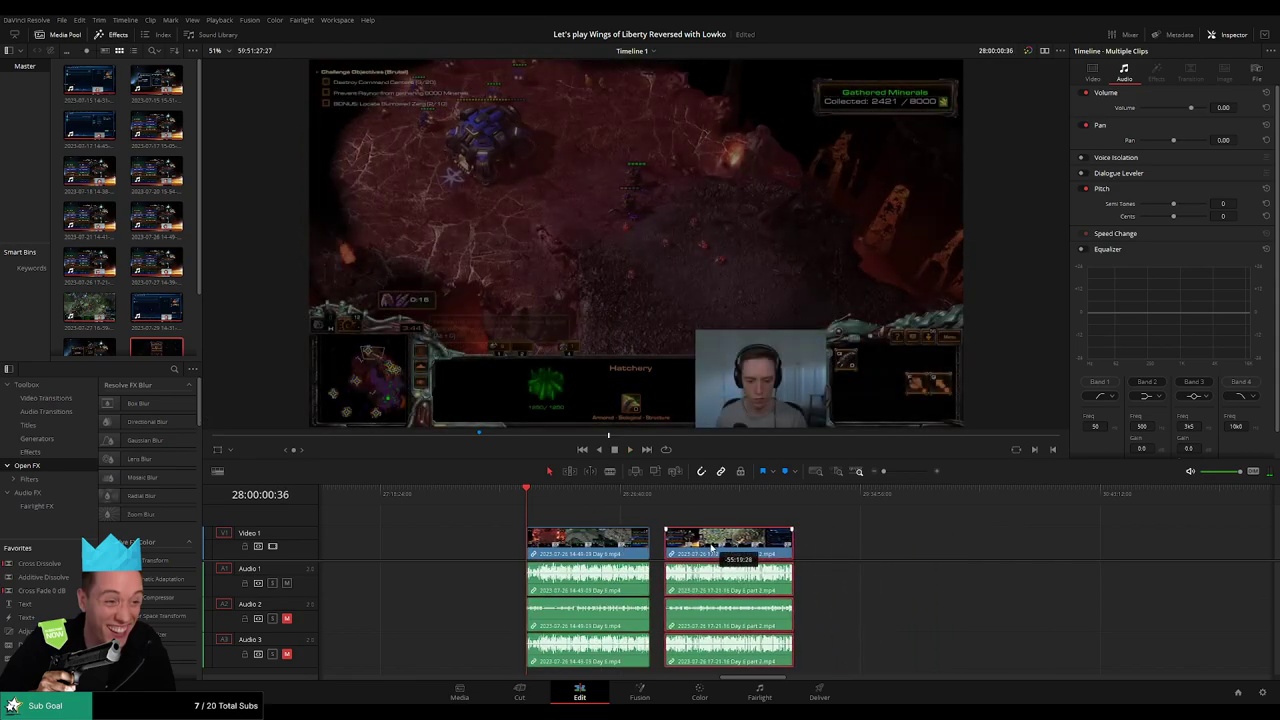
Step: Ripple-trim a few frames at the edit point between the clips and play the join back
{"action": "left_click_drag", "start_coordinate": [600, 507], "coordinate": [645, 507]}
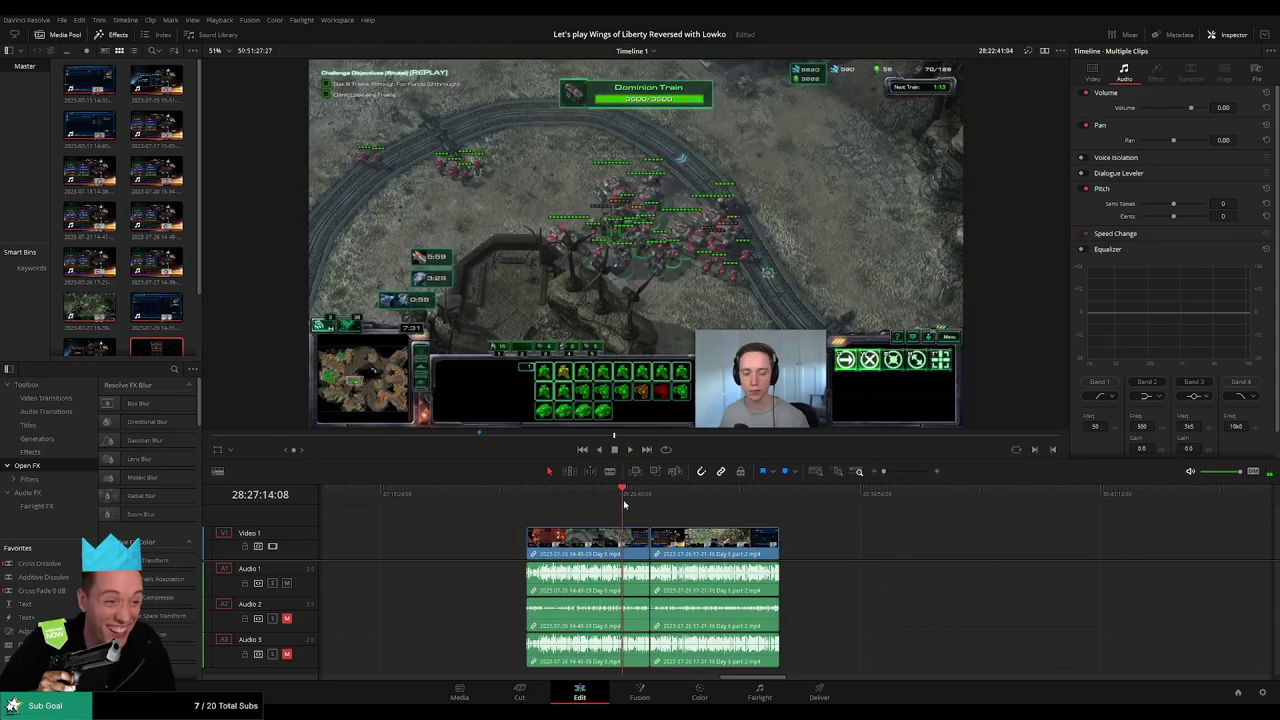
{"action": "scroll", "coordinate": [720, 520], "scroll_direction": "up", "scroll_amount": 3}
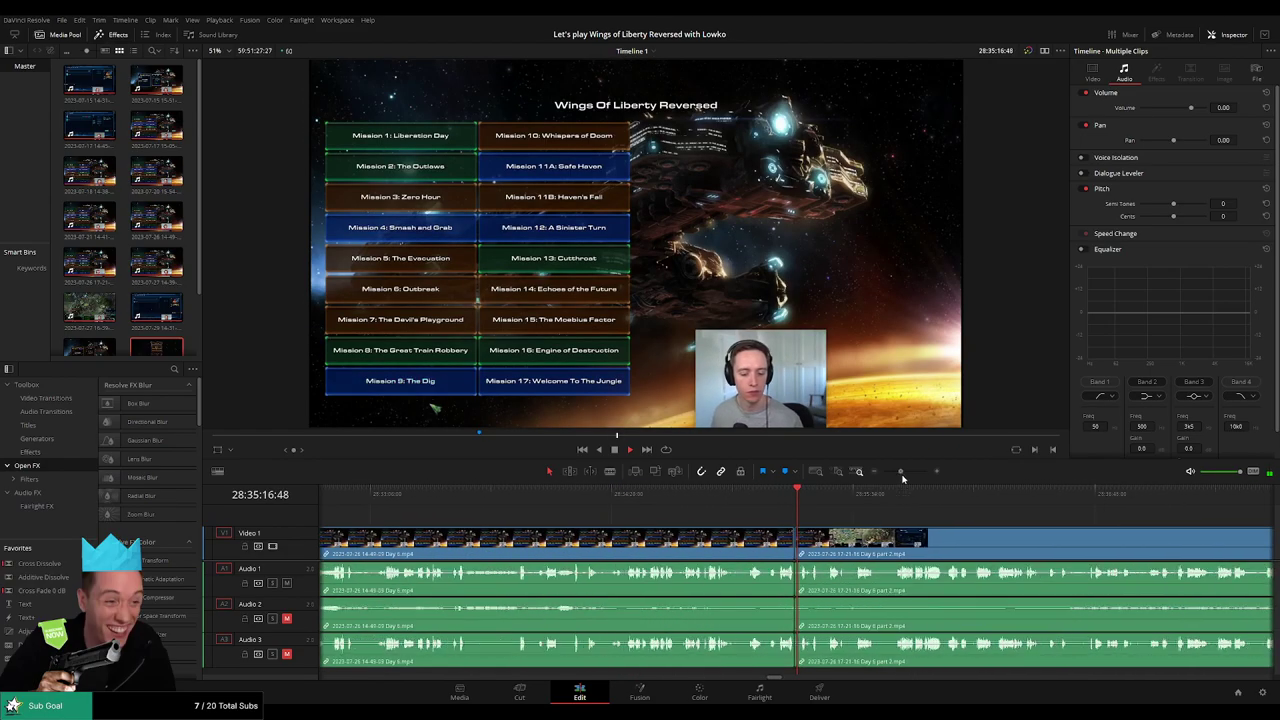
{"action": "left_click", "coordinate": [787, 540]}
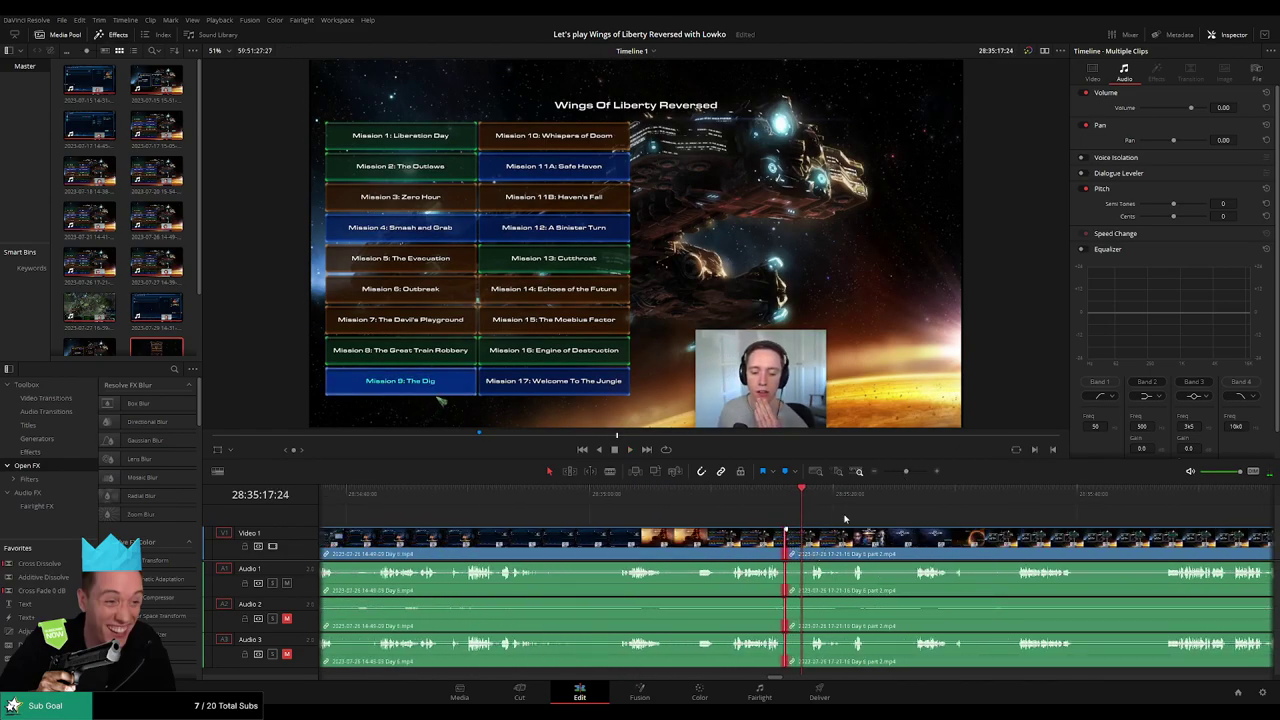
{"action": "key", "text": "comma"}
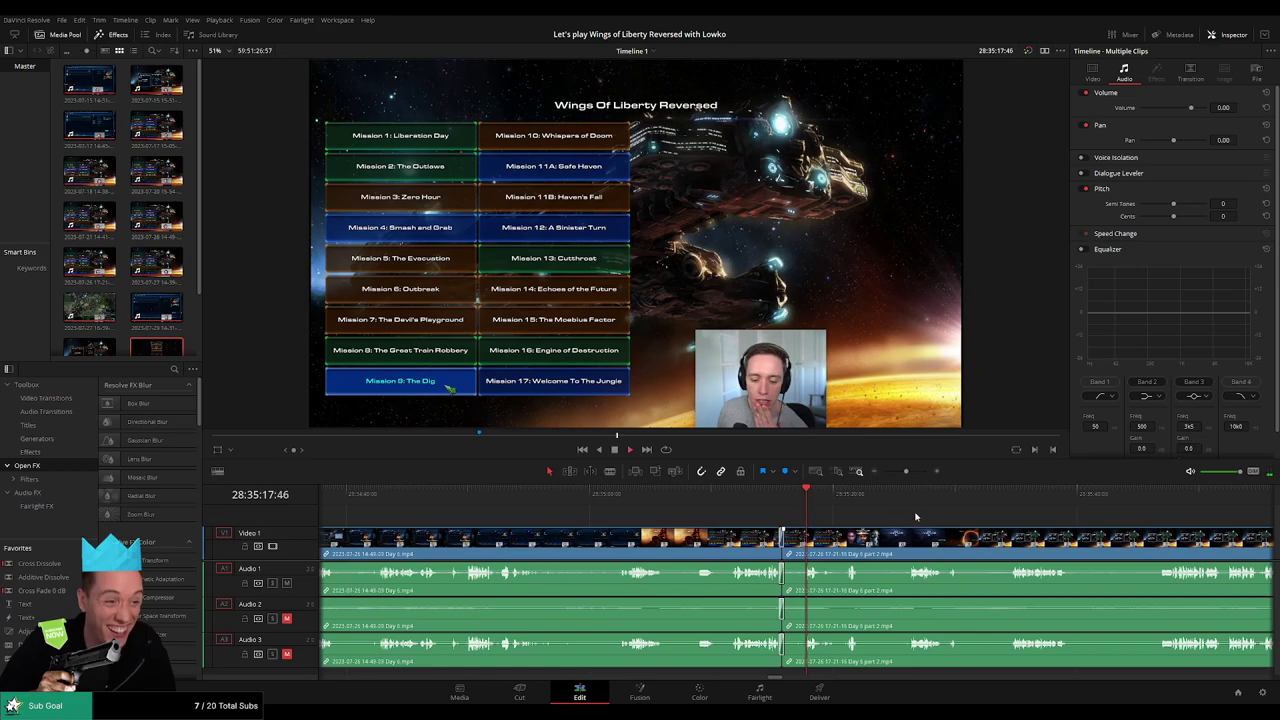
{"action": "left_click_drag", "start_coordinate": [906, 471], "coordinate": [883, 472]}
{"action": "left_click_drag", "start_coordinate": [594, 495], "coordinate": [622, 500]}
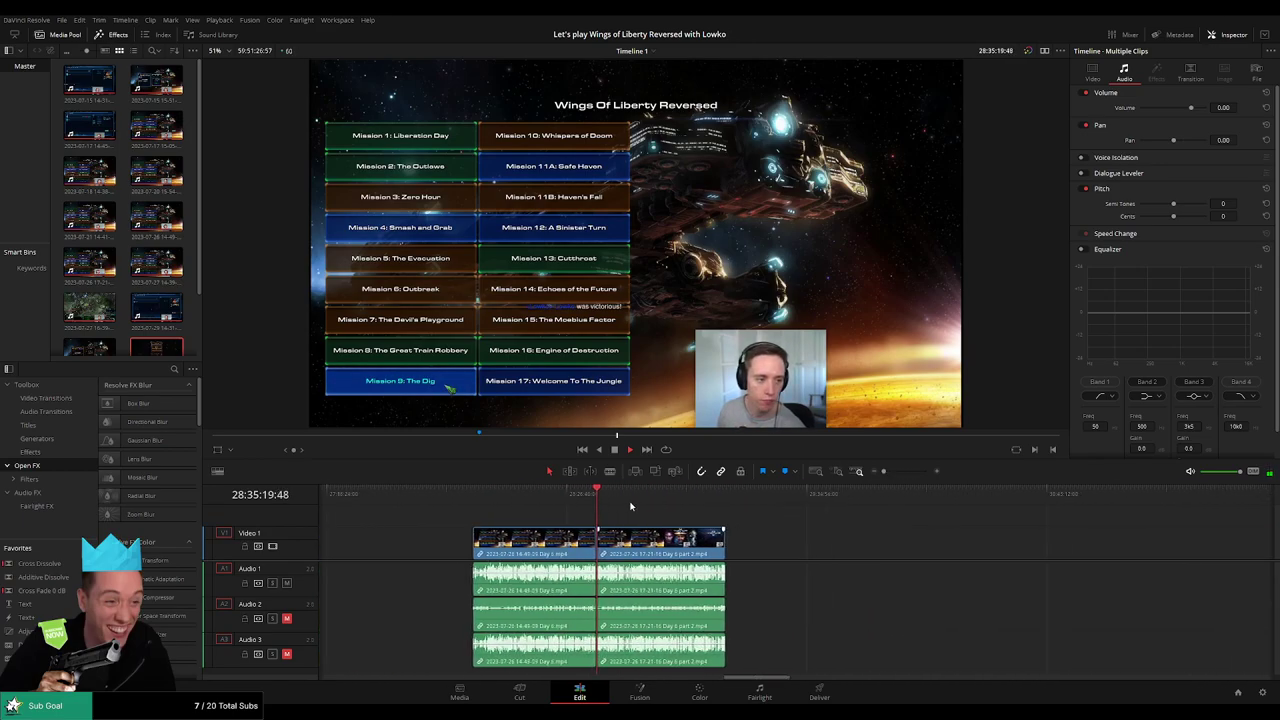
{"action": "key", "text": "space"}
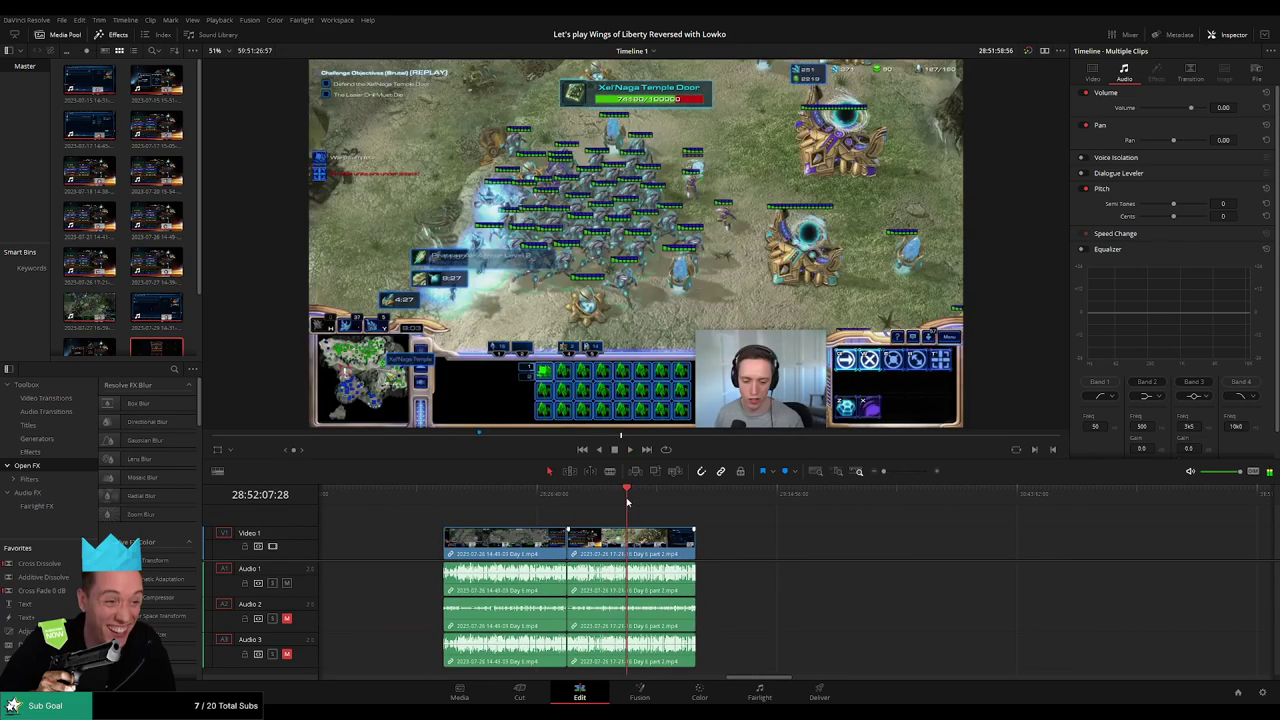
{"action": "left_click_drag", "start_coordinate": [883, 472], "coordinate": [898, 475]}
Step: Split every track at 28:52:07:00 in the gameplay footage
{"action": "scroll", "coordinate": [909, 476], "scroll_direction": "up", "scroll_amount": 2}
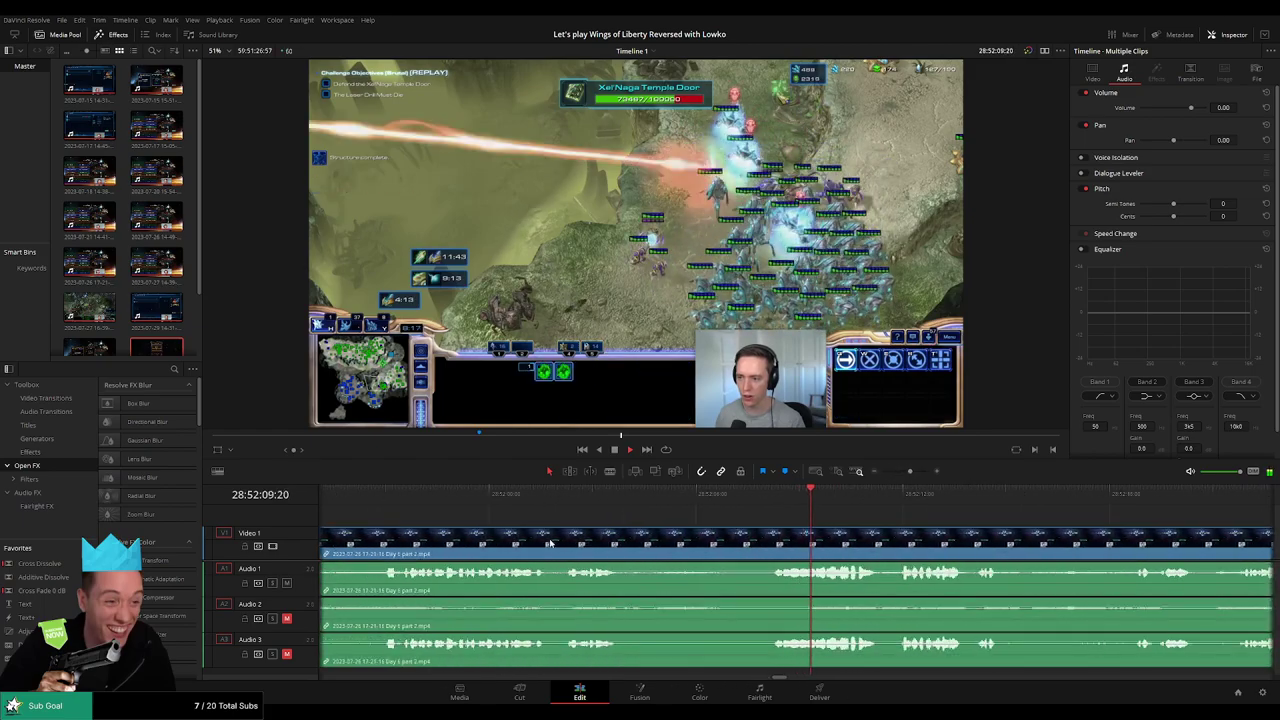
{"action": "left_click", "coordinate": [412, 494]}
{"action": "left_click", "coordinate": [557, 496]}
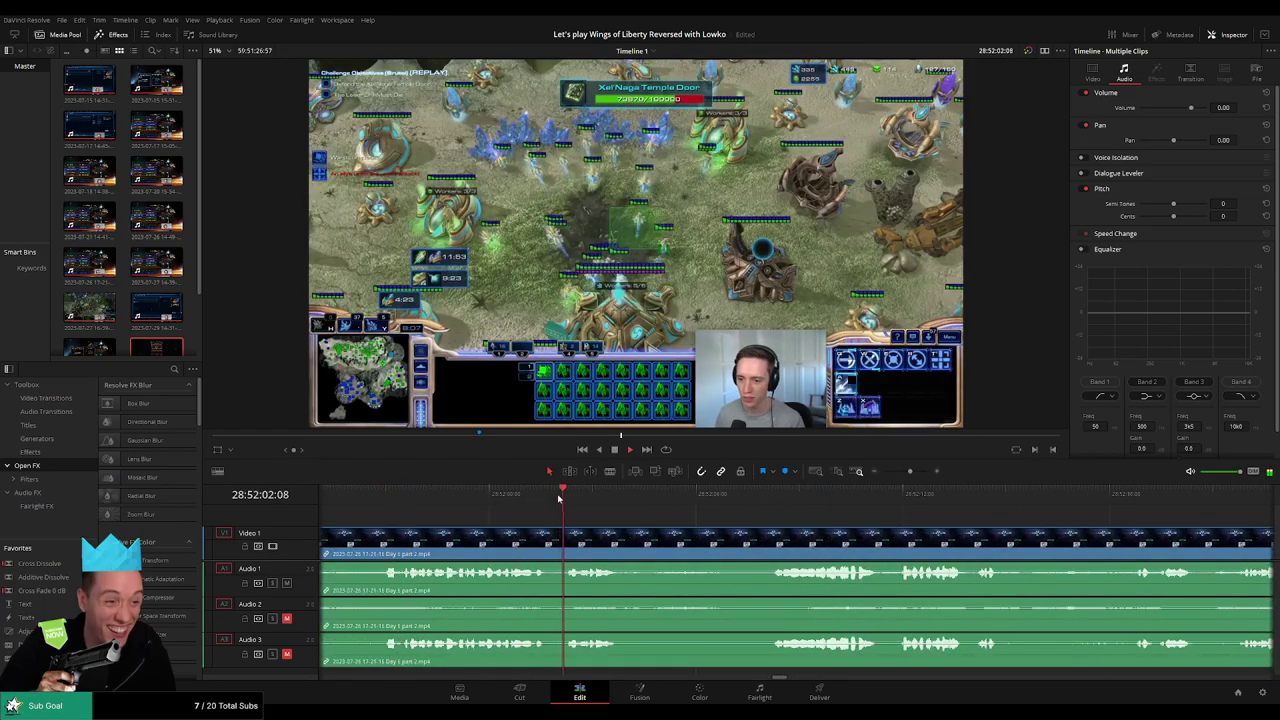
{"action": "left_click", "coordinate": [632, 496]}
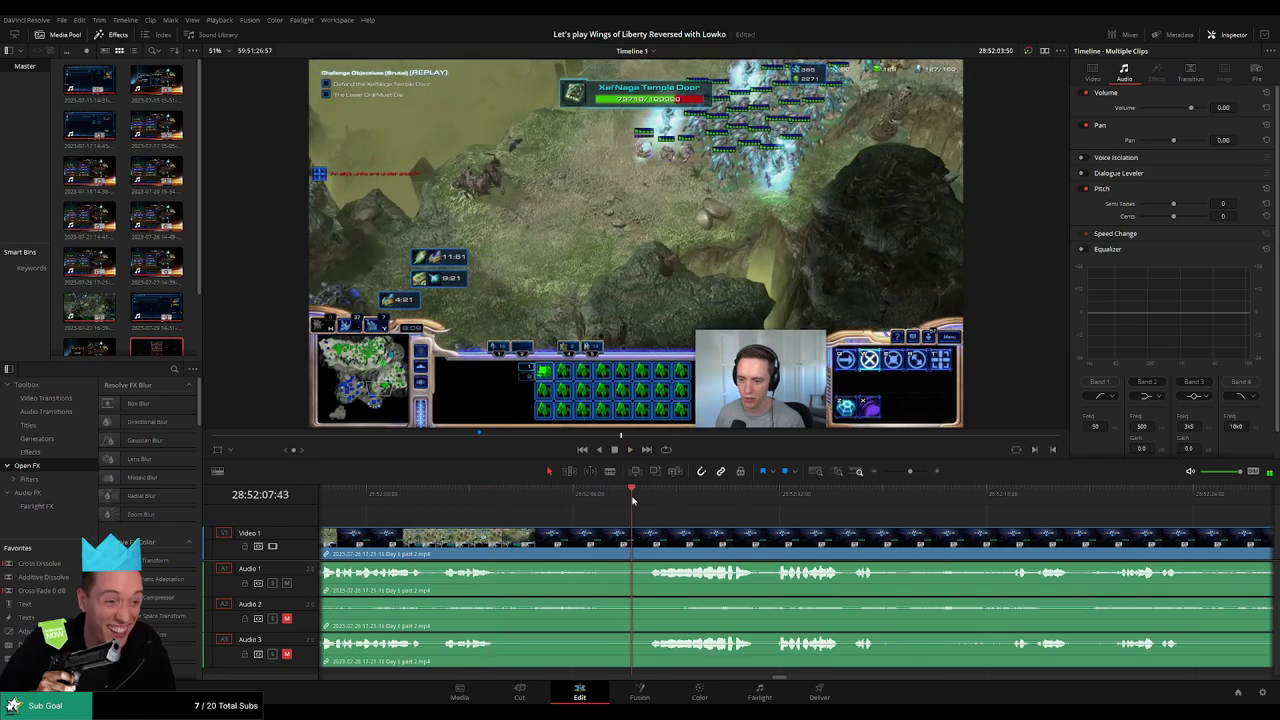
{"action": "left_click", "coordinate": [648, 496]}
{"action": "left_click_drag", "start_coordinate": [648, 500], "coordinate": [607, 500]}
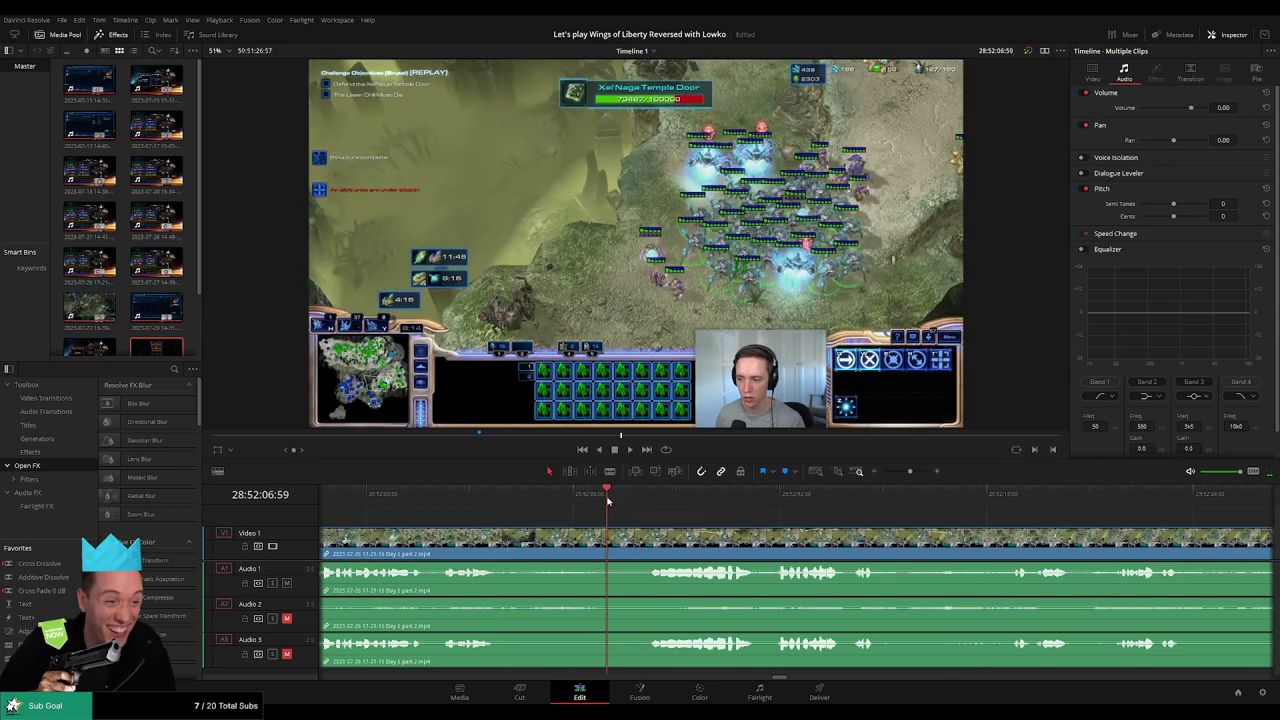
{"action": "key", "text": "ctrl+b"}
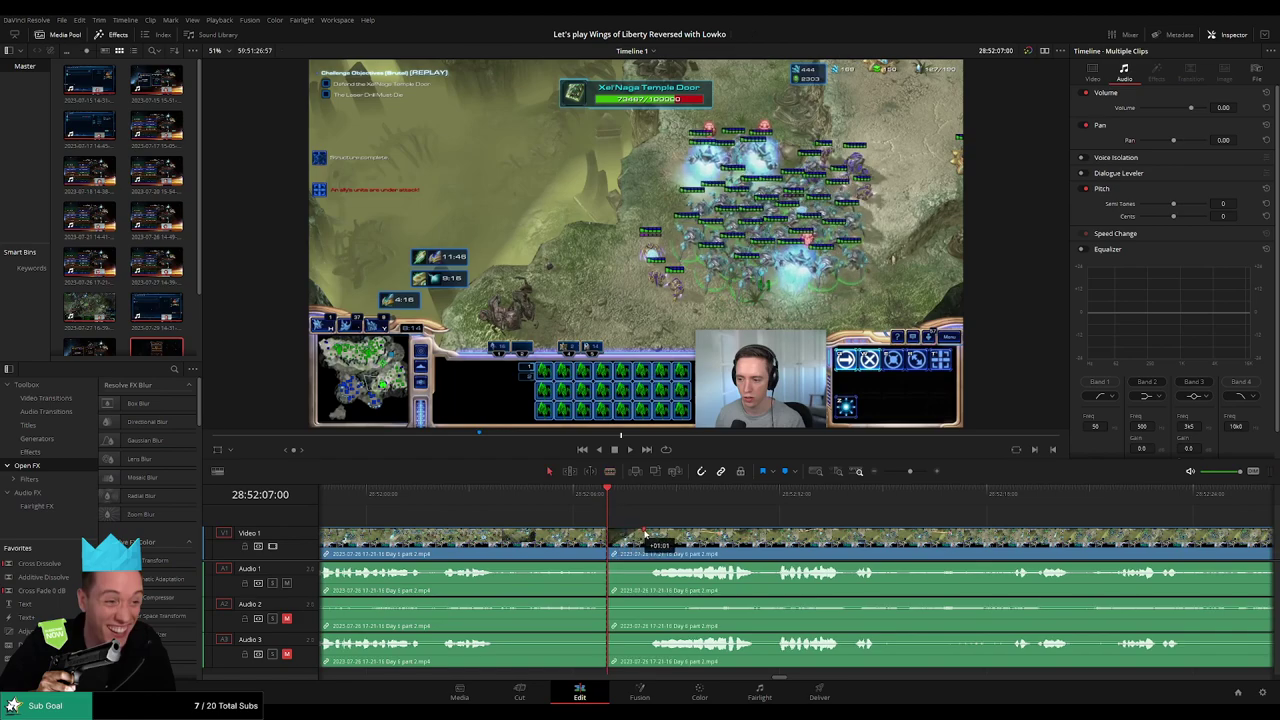
Step: Push the right clip one second later, fade the audio around the cut, and play it back
{"action": "left_click_drag", "start_coordinate": [644, 537], "coordinate": [642, 531]}
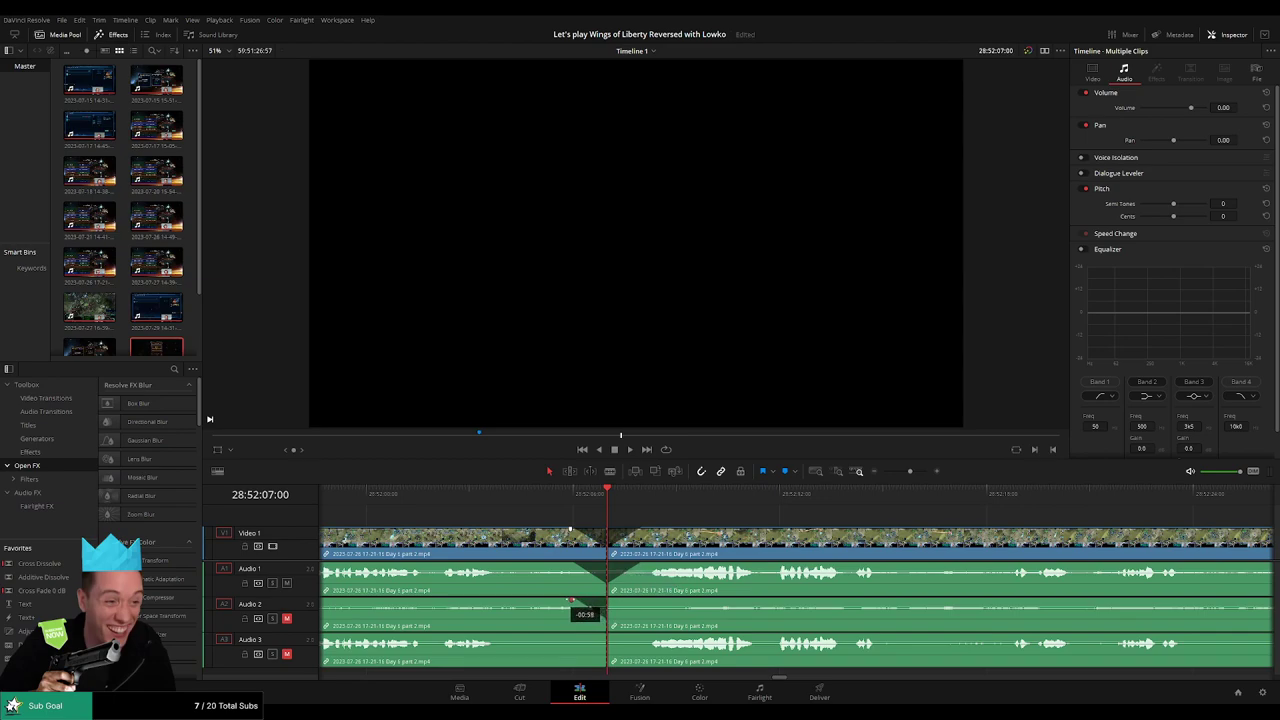
{"action": "left_click_drag", "start_coordinate": [611, 600], "coordinate": [638, 601]}
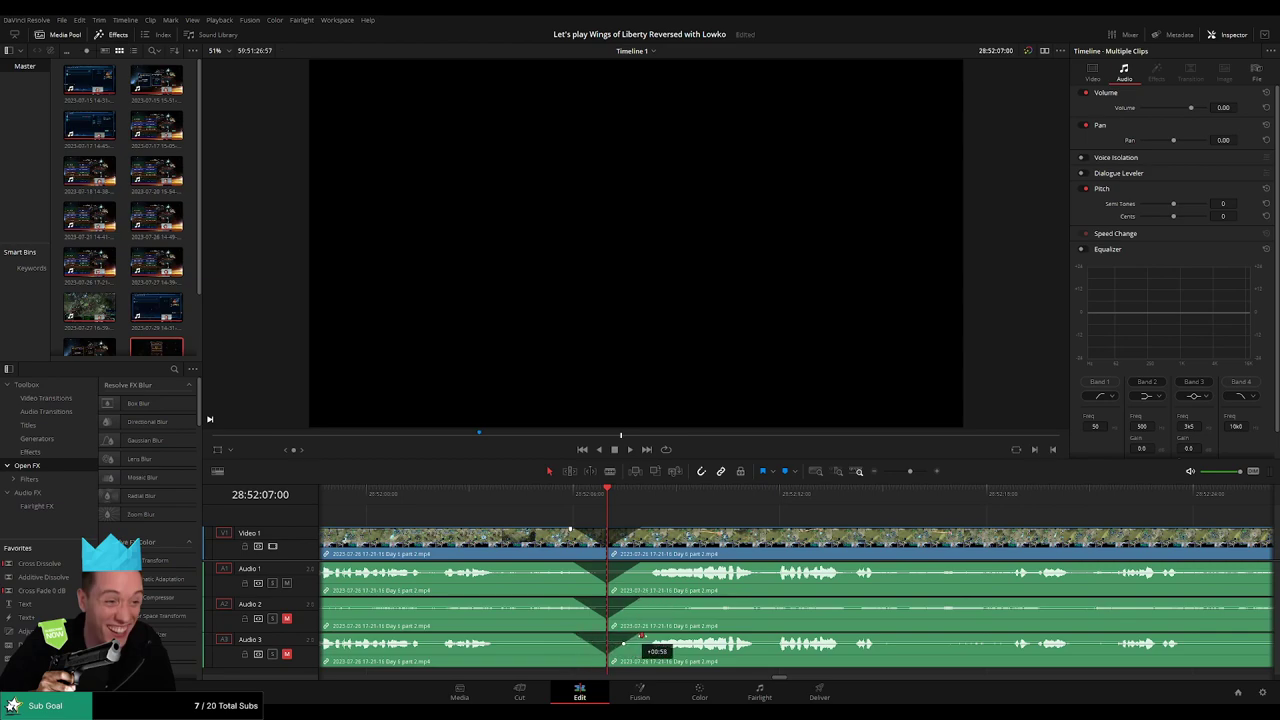
{"action": "key", "text": "space"}
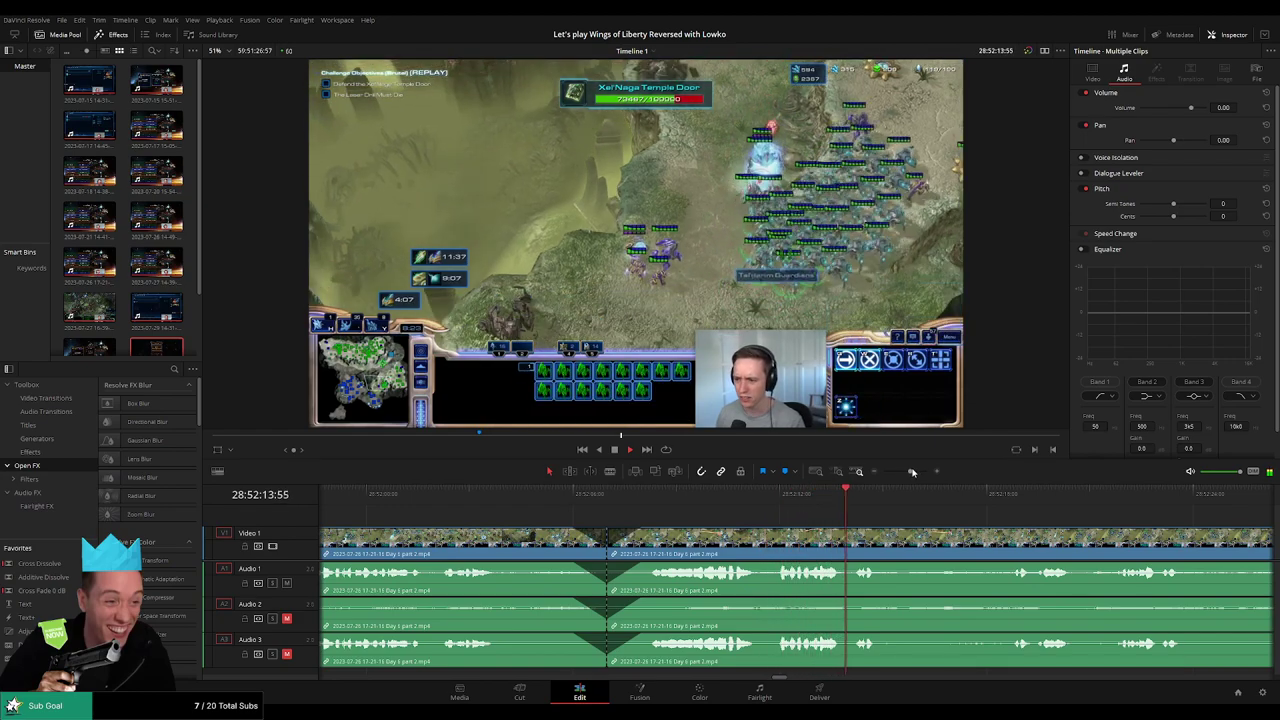
Step: Zoom out to see all clips and shift the selected clip group further along the timeline
{"action": "key", "text": "space"}
{"action": "left_click_drag", "start_coordinate": [909, 474], "coordinate": [883, 471]}
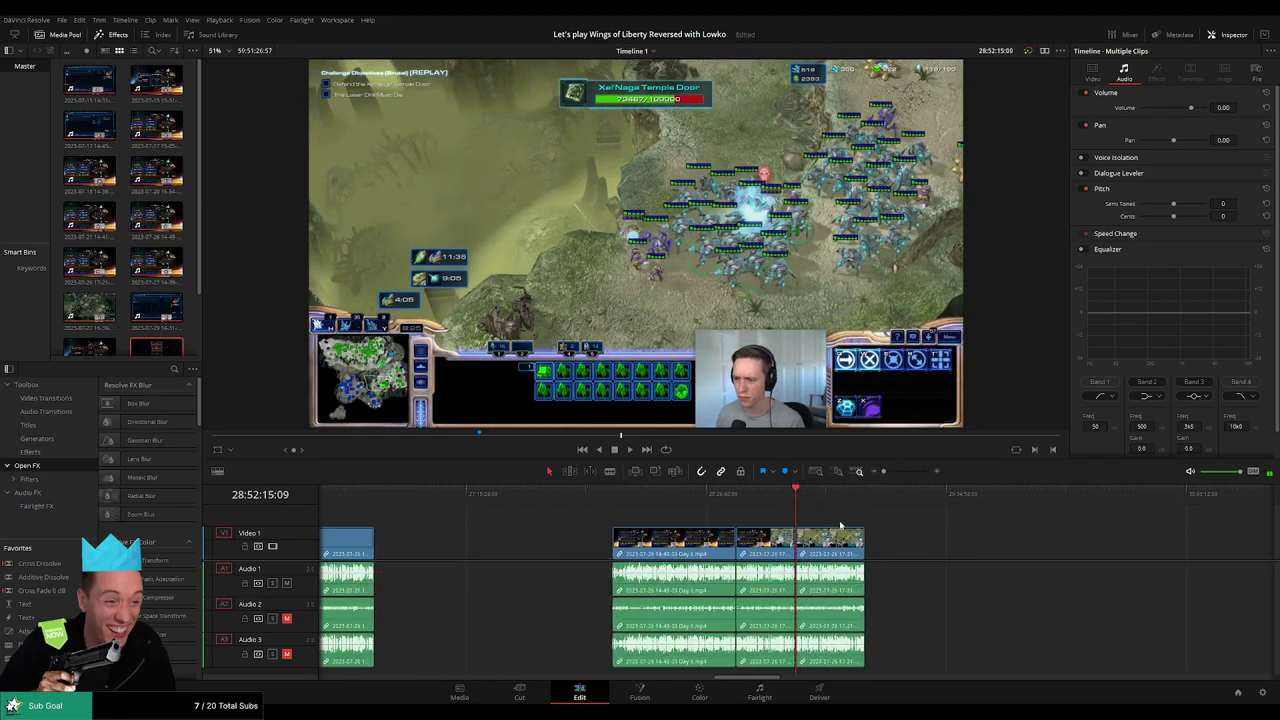
{"action": "key", "text": "Home"}
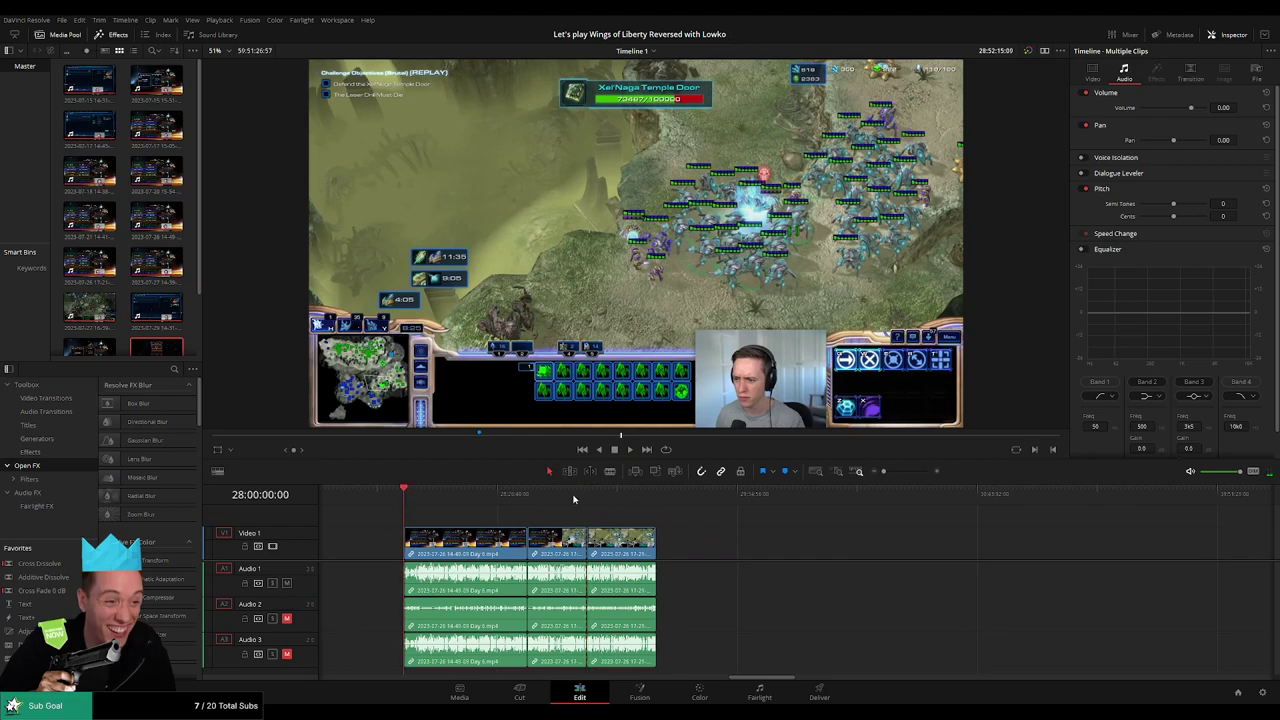
{"action": "scroll", "coordinate": [410, 530], "scroll_direction": "down", "scroll_amount": 3}
{"action": "left_click_drag", "start_coordinate": [372, 546], "coordinate": [672, 546]}
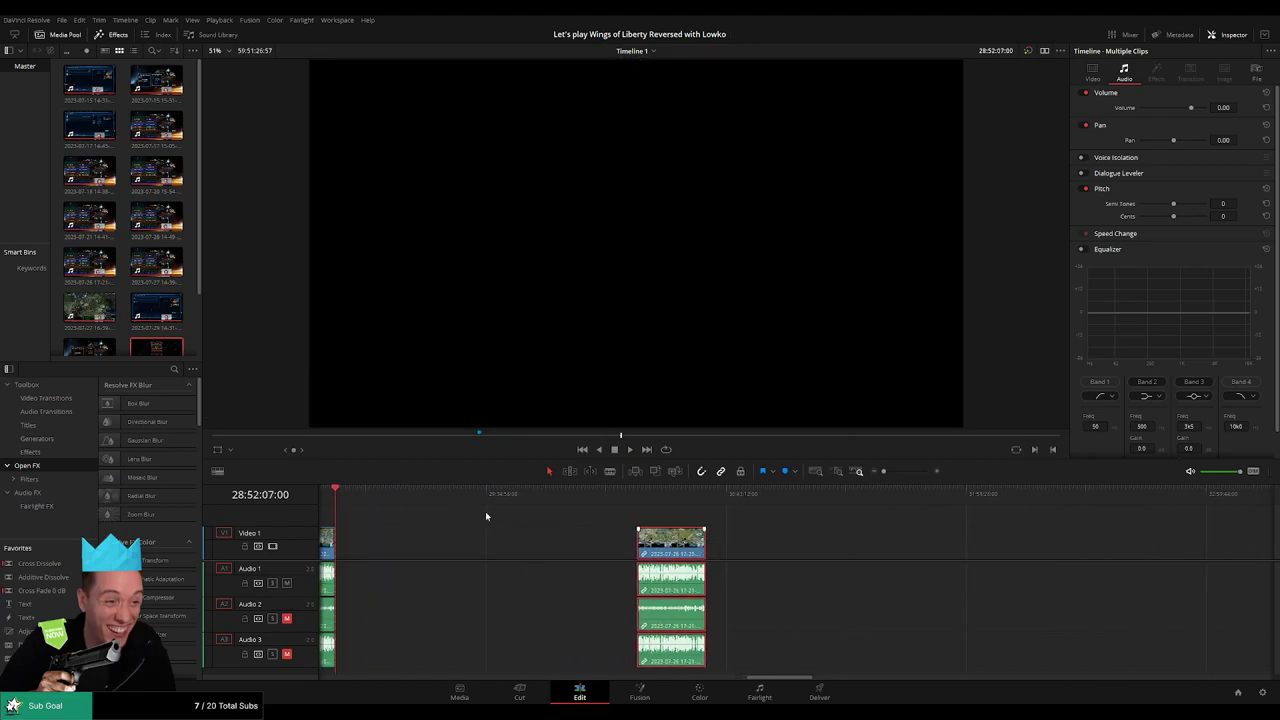
Step: Pull the Day 7 clips left so they start right after the Day 6 part 2 clip
{"action": "left_click", "coordinate": [431, 490]}
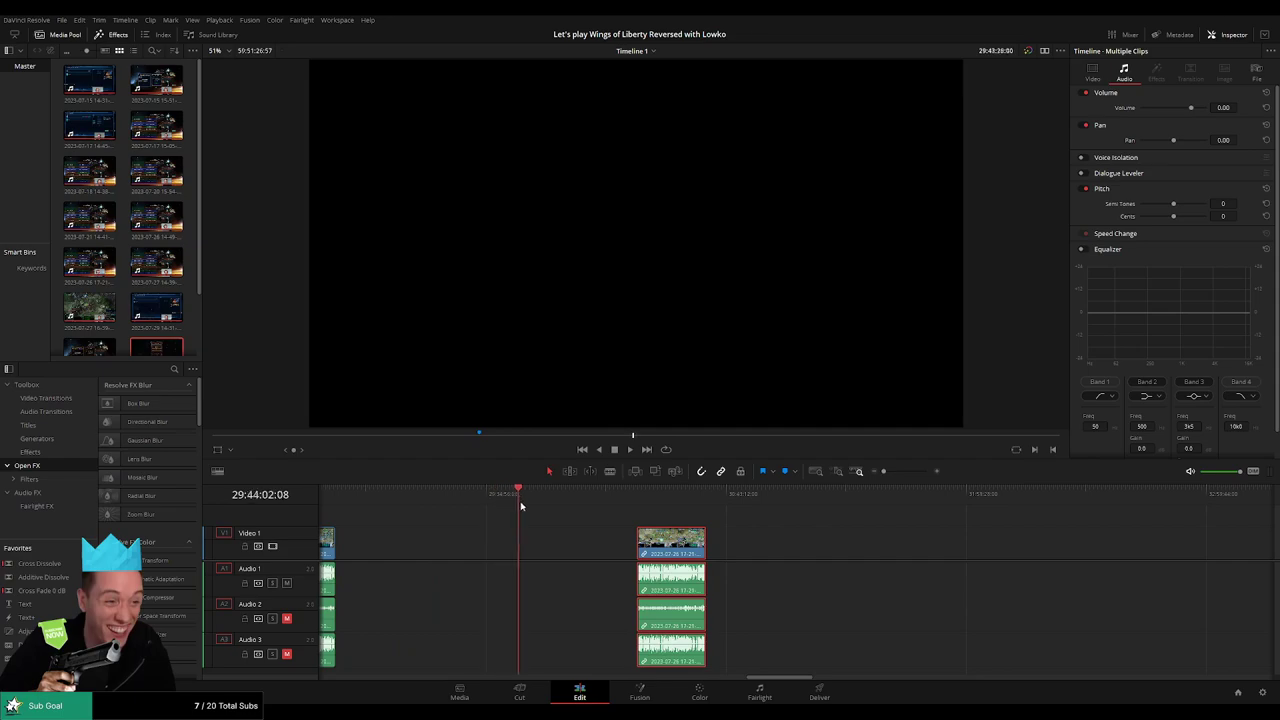
{"action": "left_click_drag", "start_coordinate": [520, 506], "coordinate": [544, 509]}
{"action": "left_click", "coordinate": [569, 519]}
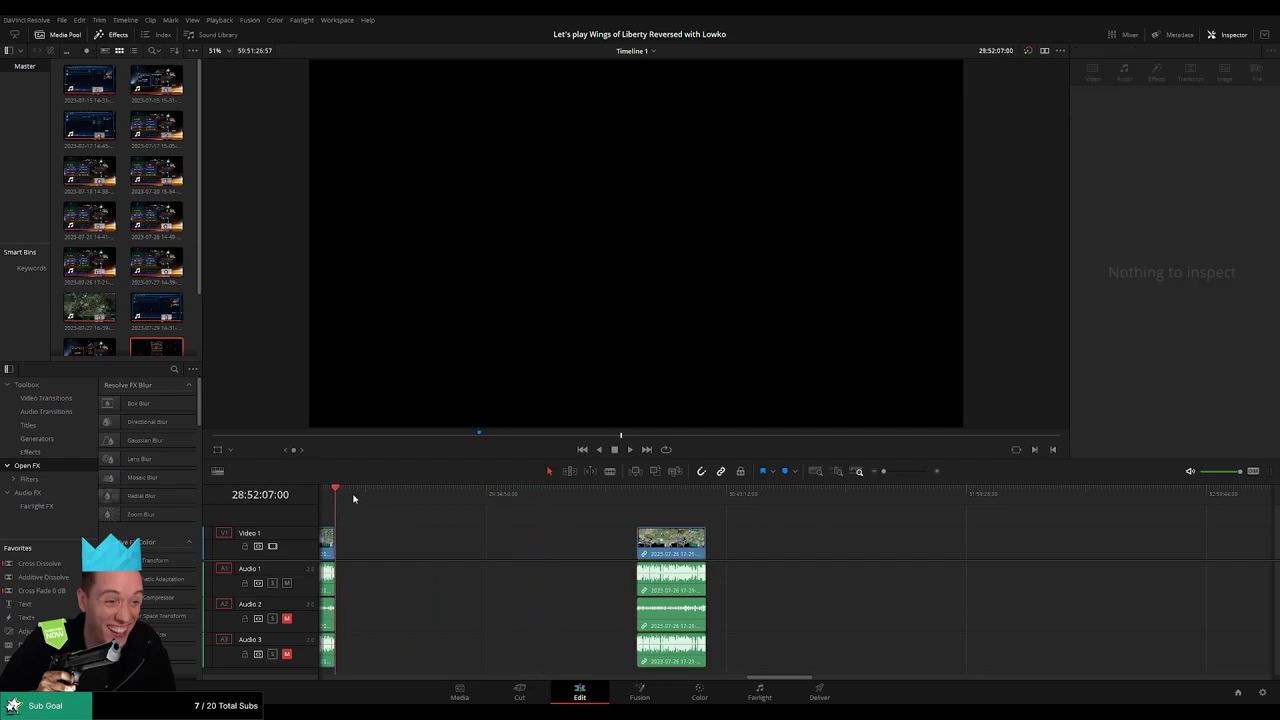
{"action": "left_click_drag", "start_coordinate": [353, 498], "coordinate": [567, 510]}
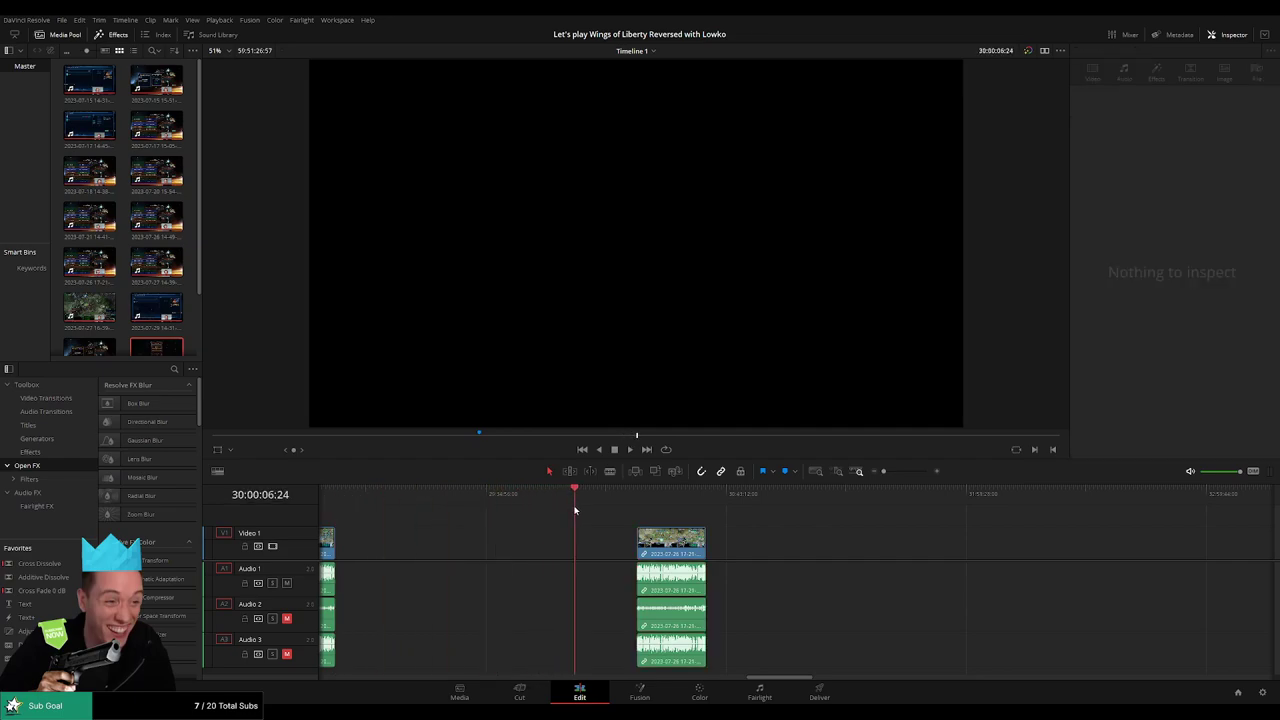
{"action": "scroll", "coordinate": [820, 510], "scroll_direction": "up", "scroll_amount": 5}
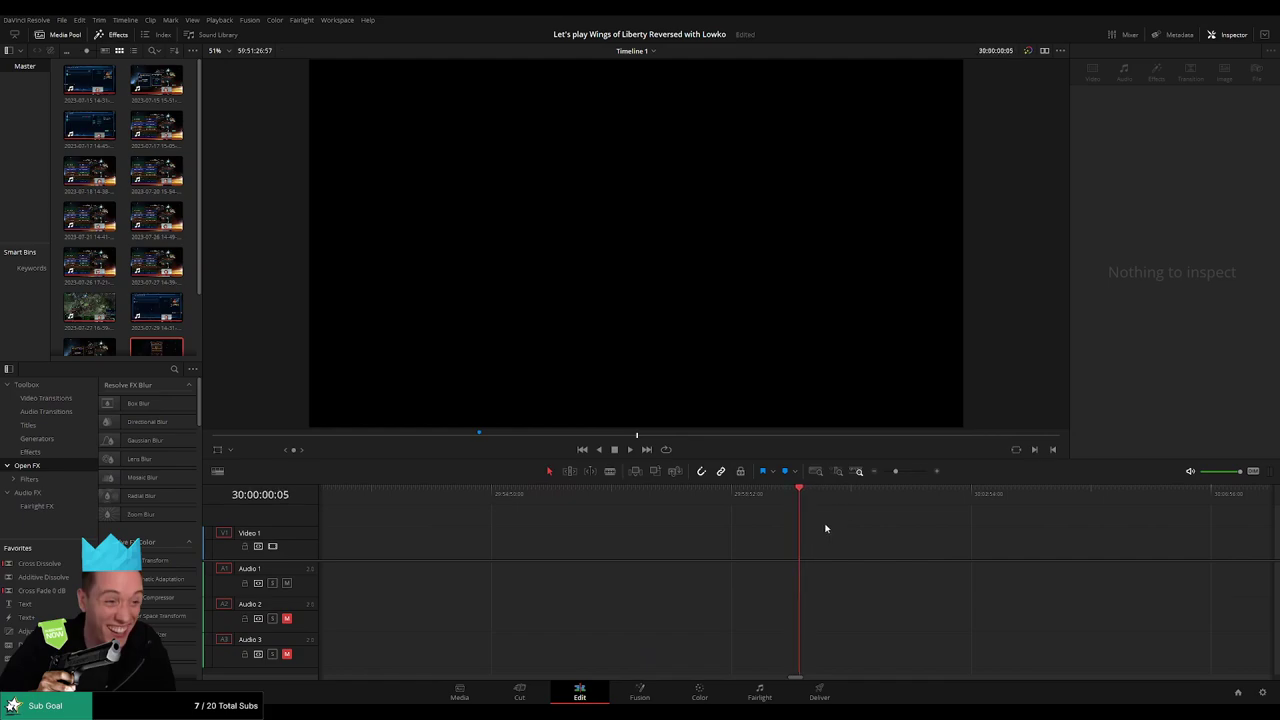
{"action": "scroll", "coordinate": [902, 500], "scroll_direction": "down", "scroll_amount": 5}
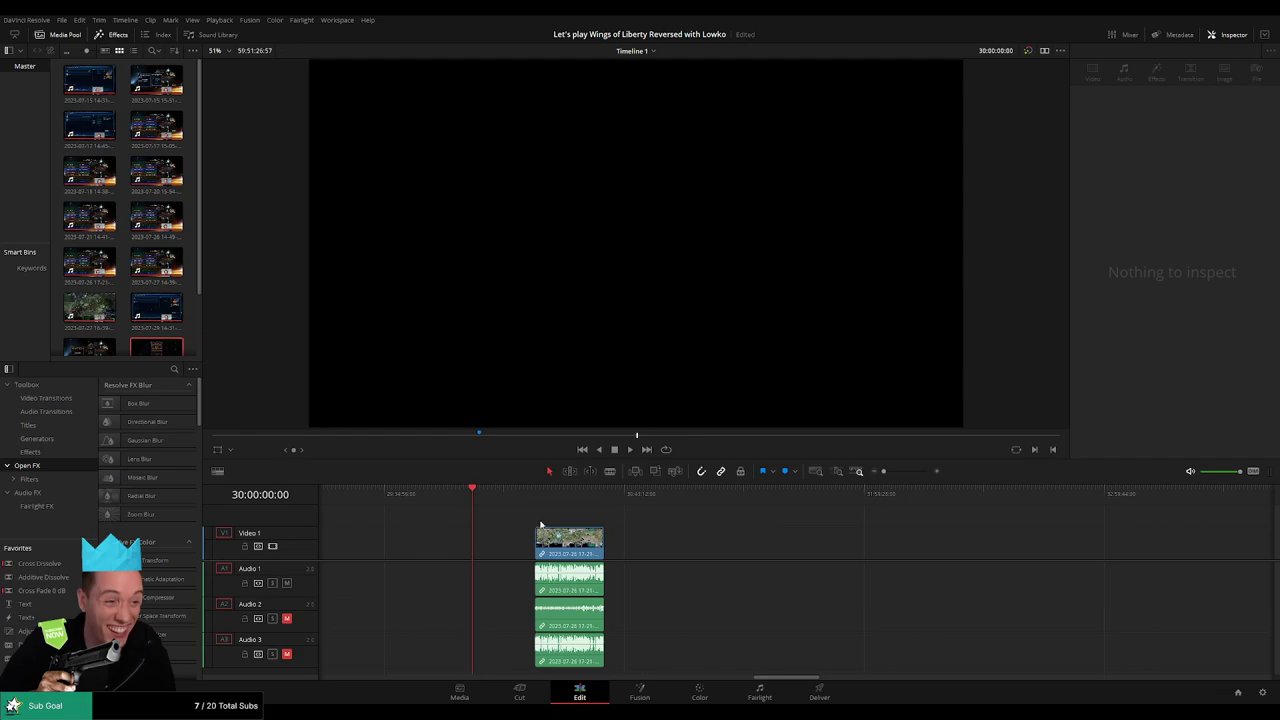
{"action": "left_click_drag", "start_coordinate": [582, 545], "coordinate": [517, 545]}
{"action": "scroll", "coordinate": [870, 540], "scroll_direction": "right", "scroll_amount": 5}
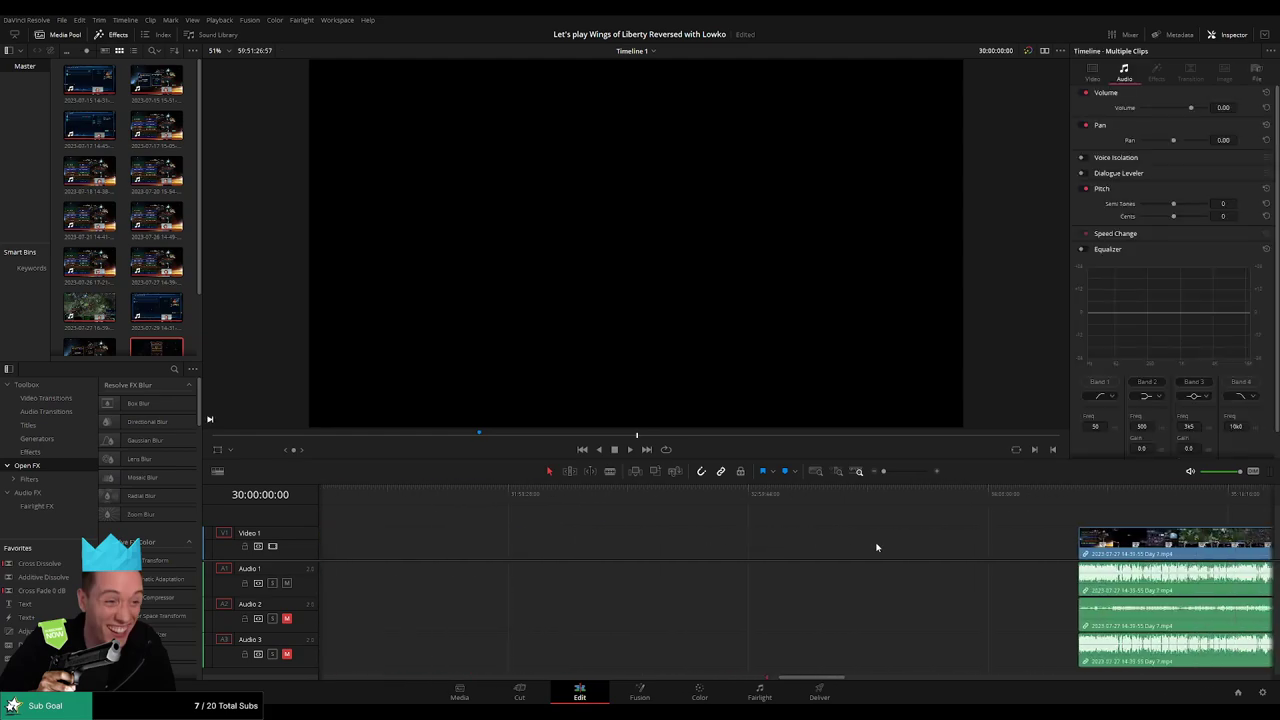
{"action": "left_click_drag", "start_coordinate": [1160, 551], "coordinate": [637, 548]}
Step: Add a Ctrl+T transition at the Day 6 part 2 / Day 7 join and play it back
{"action": "key", "text": "space"}
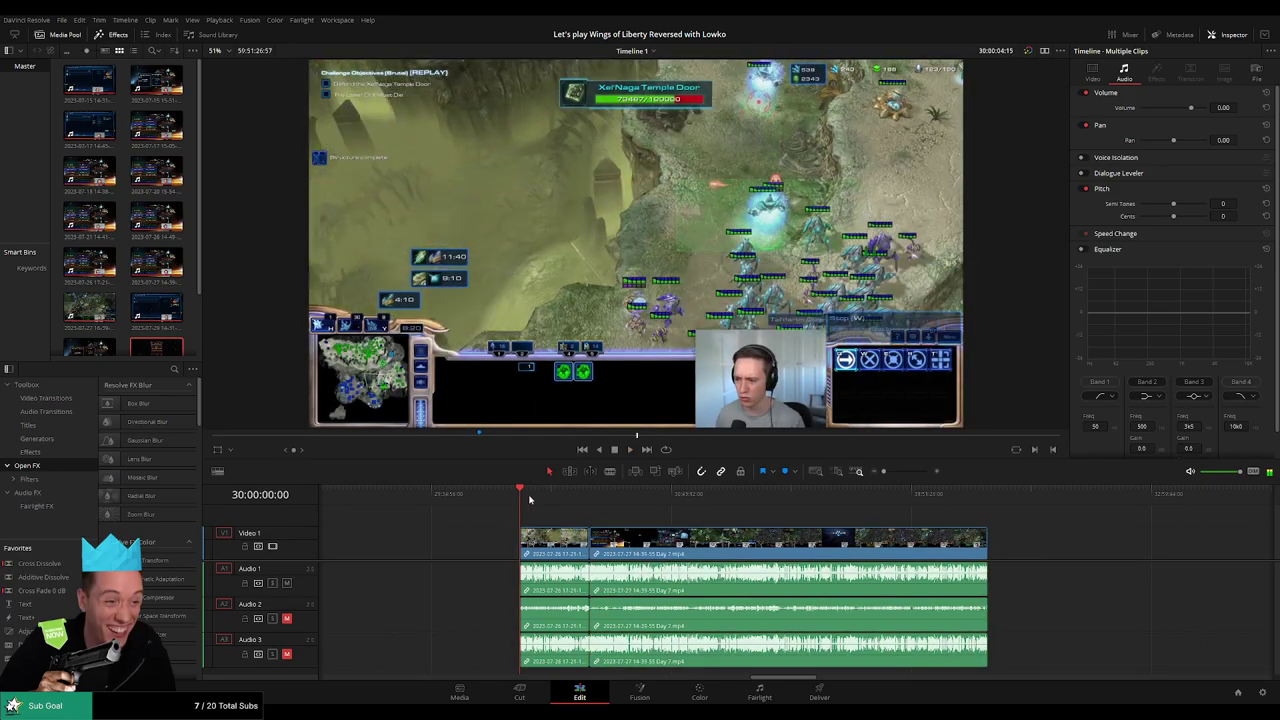
{"action": "left_click", "coordinate": [573, 500]}
{"action": "left_click", "coordinate": [586, 500]}
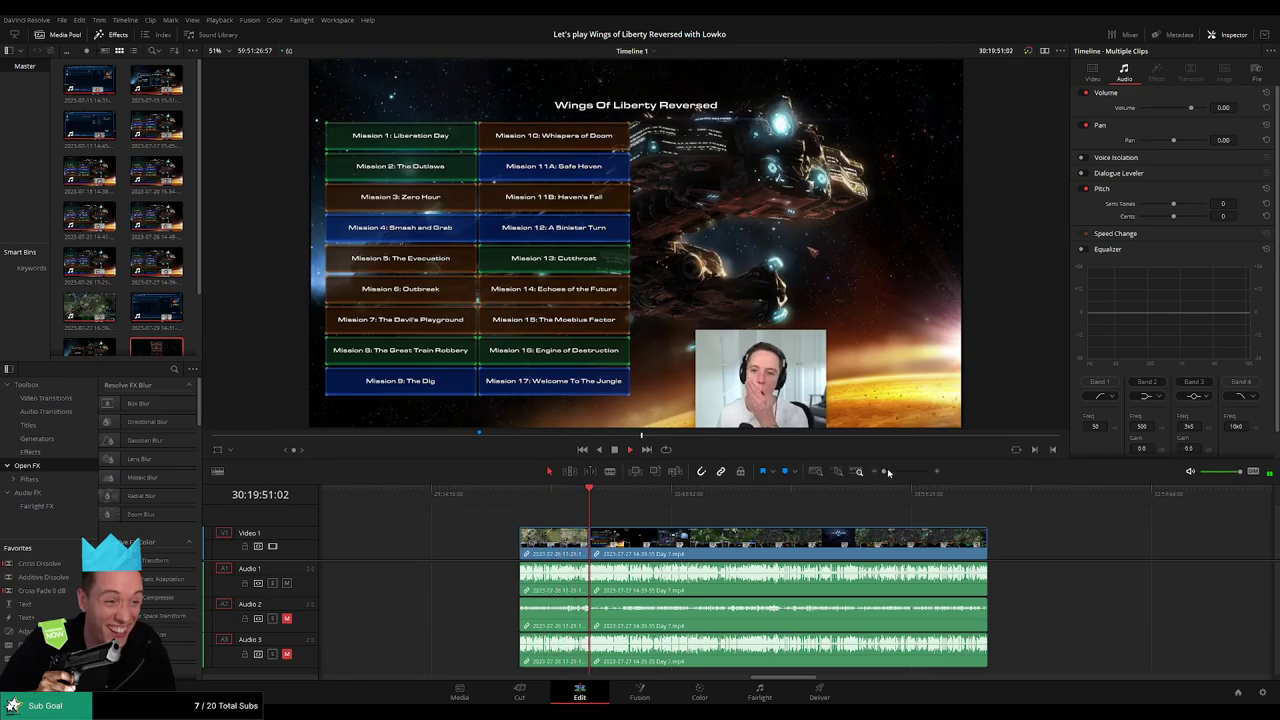
{"action": "left_click_drag", "start_coordinate": [888, 473], "coordinate": [909, 473]}
{"action": "key", "text": "space"}
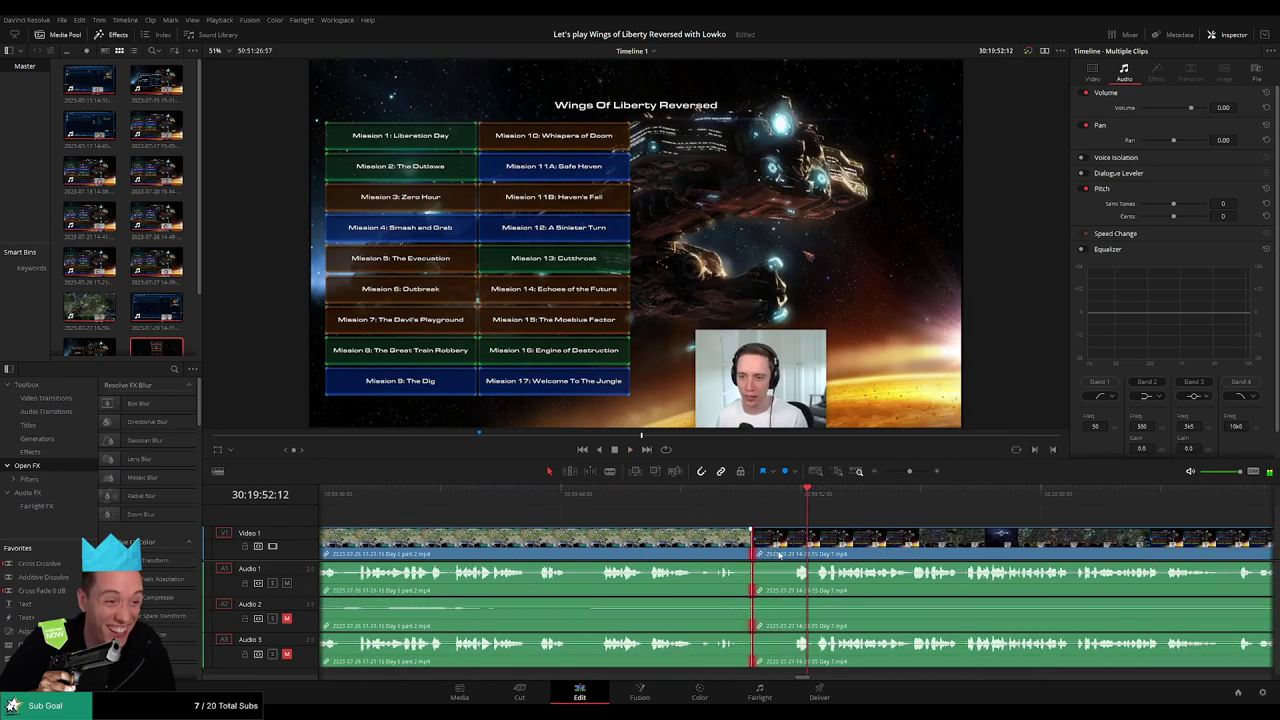
{"action": "key", "text": "ctrl+t"}
{"action": "key", "text": "space"}
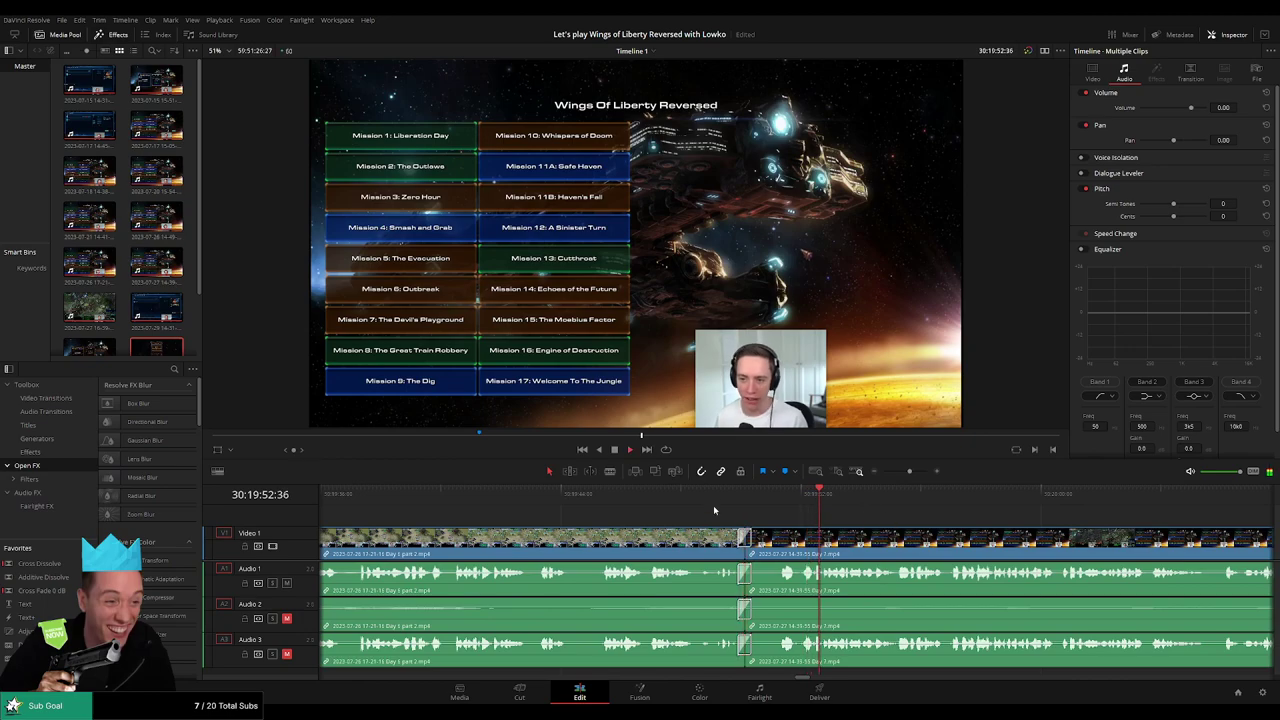
{"action": "left_click", "coordinate": [713, 505]}
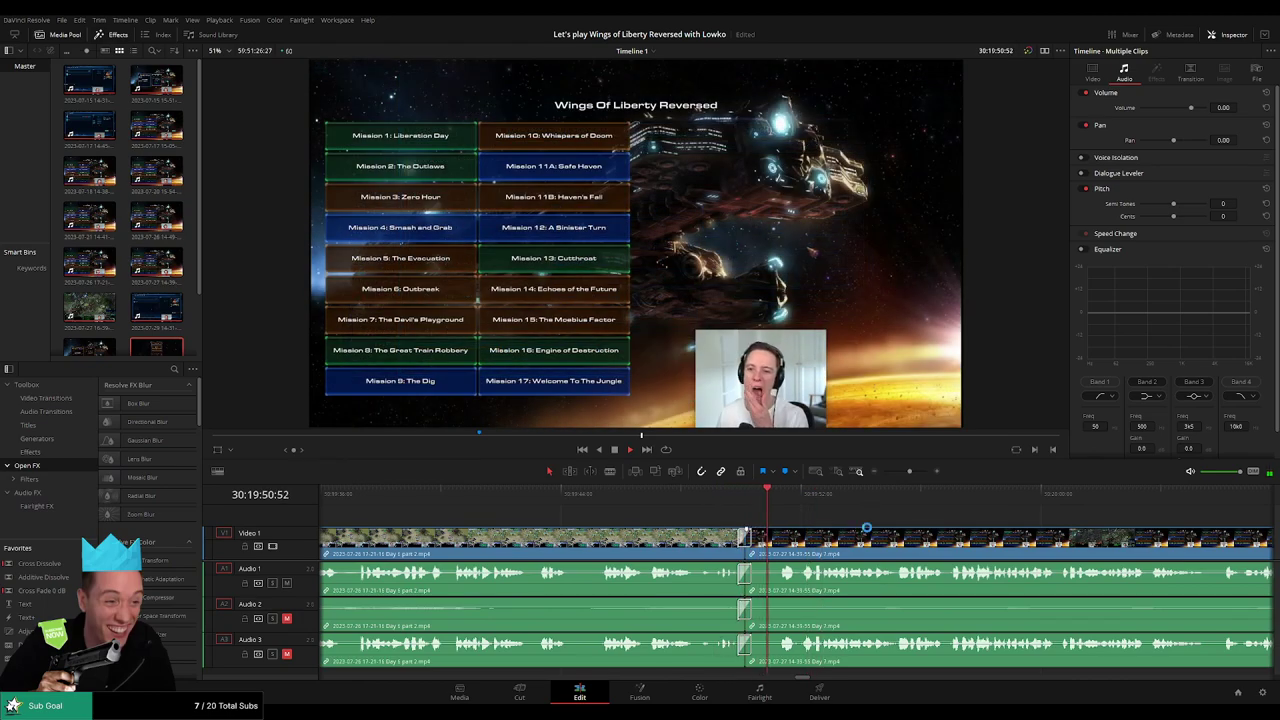
{"action": "scroll", "coordinate": [513, 504], "scroll_direction": "down", "scroll_amount": 2}
{"action": "scroll", "coordinate": [513, 504], "scroll_direction": "down", "scroll_amount": 2}
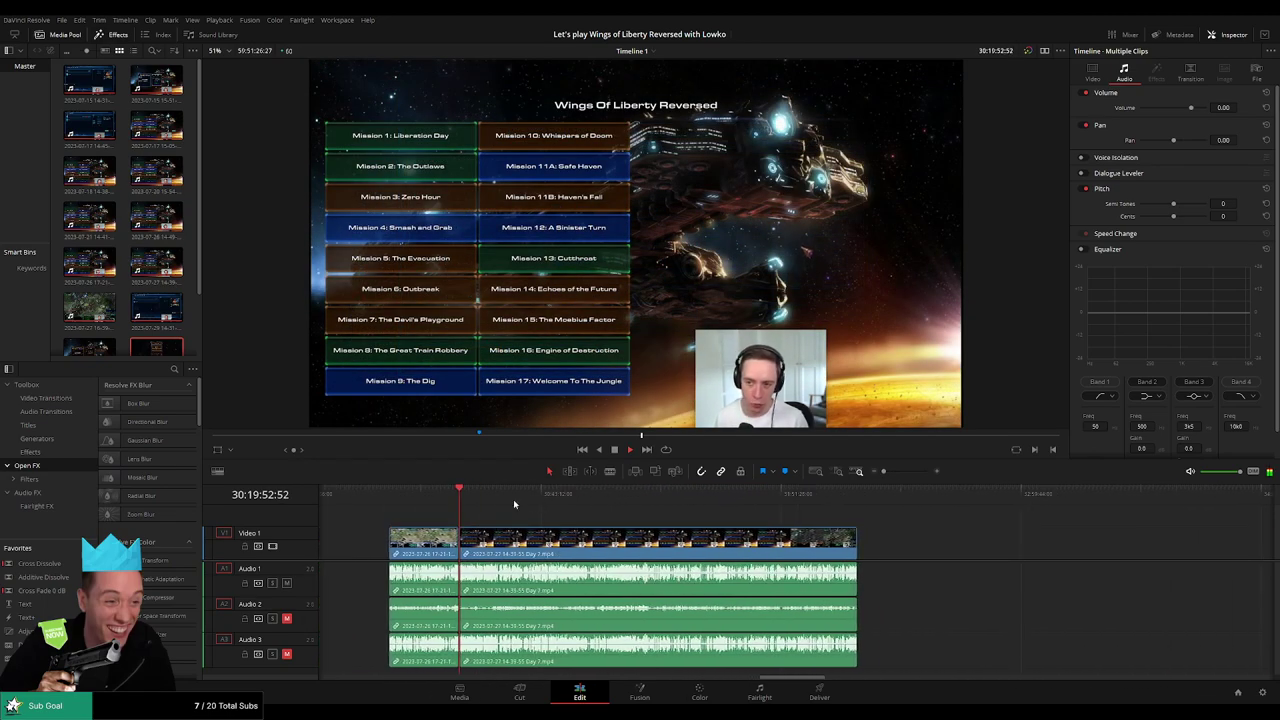
Step: Split the Day 7 clip on all tracks at 30:52:06:00
{"action": "left_click_drag", "start_coordinate": [462, 502], "coordinate": [574, 507]}
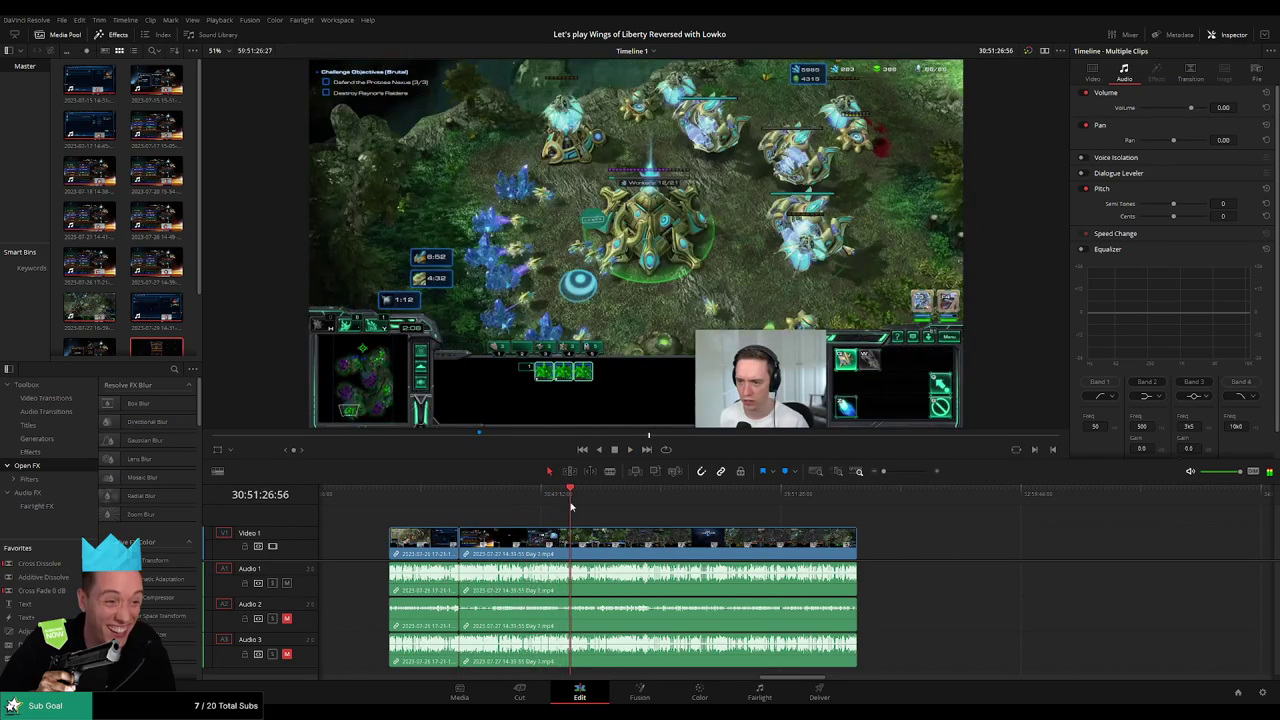
{"action": "key", "text": "space"}
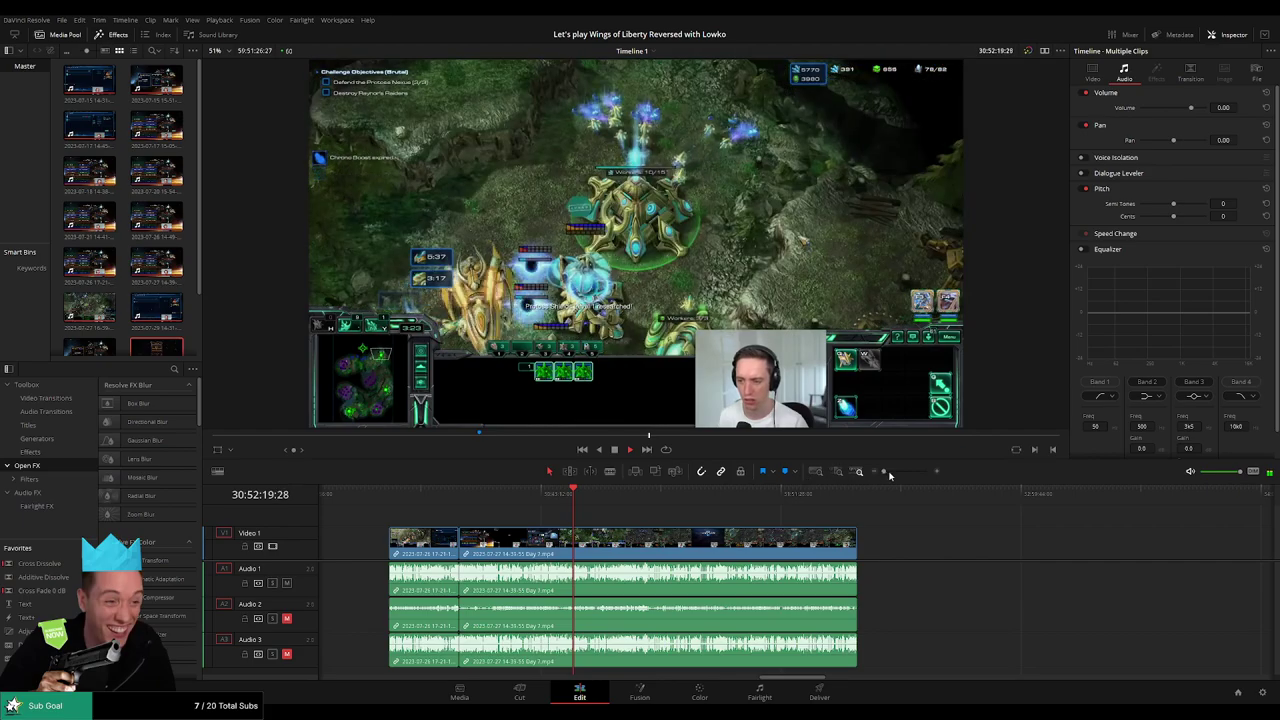
{"action": "left_click_drag", "start_coordinate": [884, 471], "coordinate": [903, 473]}
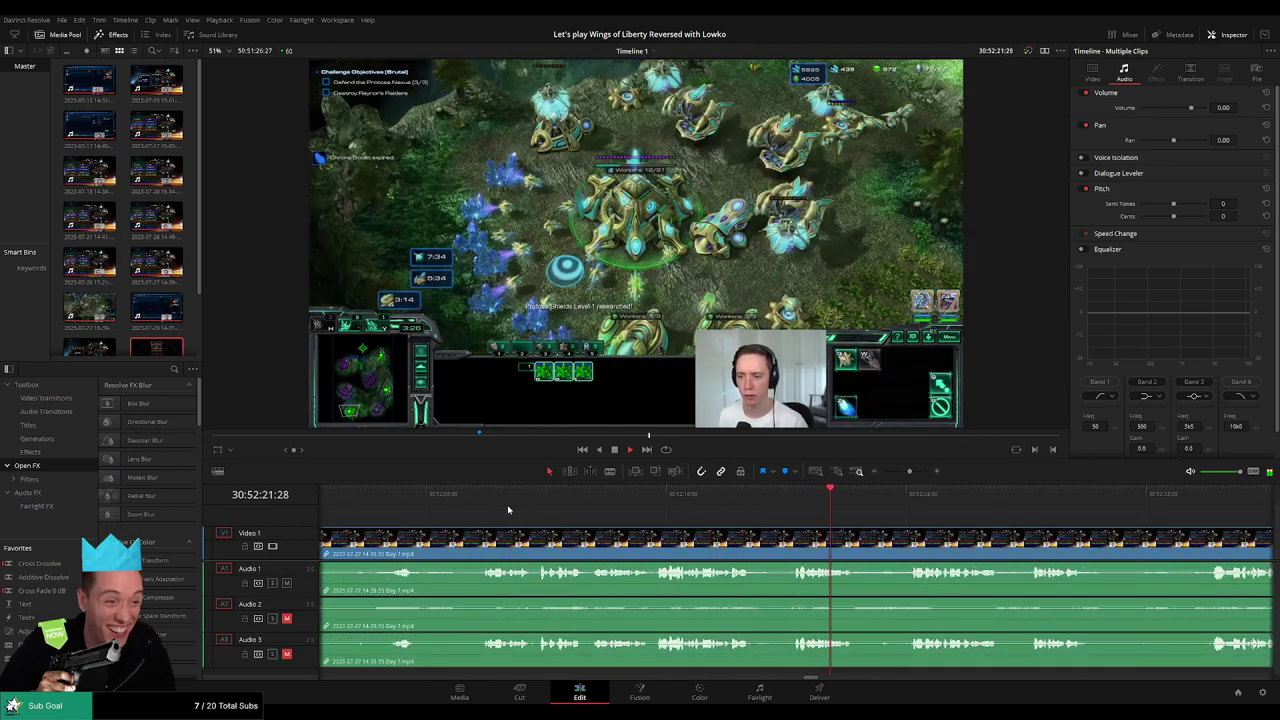
{"action": "left_click", "coordinate": [483, 497]}
{"action": "scroll", "coordinate": [483, 497], "scroll_direction": "up", "scroll_amount": 3}
{"action": "key", "text": "space"}
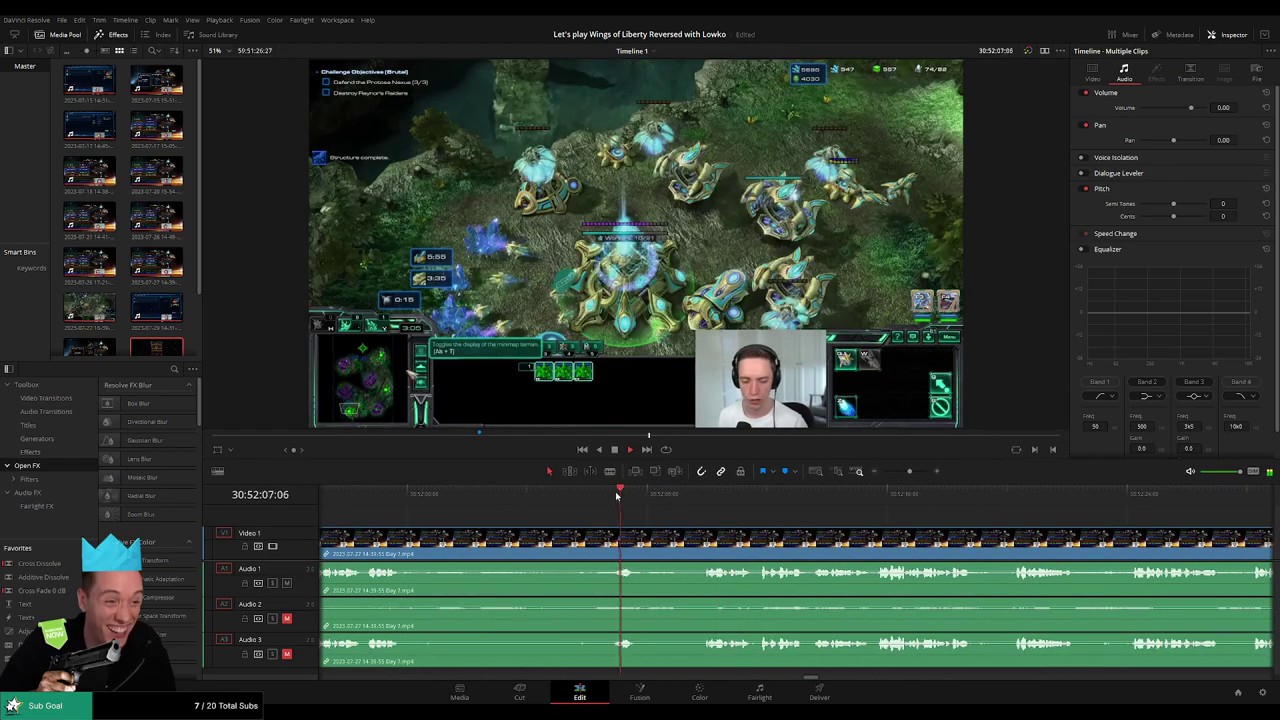
{"action": "key", "text": "space"}
{"action": "mouse_move", "coordinate": [768, 496]}
{"action": "left_mouse_down"}
{"action": "mouse_move", "coordinate": [783, 502]}
{"action": "mouse_move", "coordinate": [757, 497]}
{"action": "left_mouse_up"}
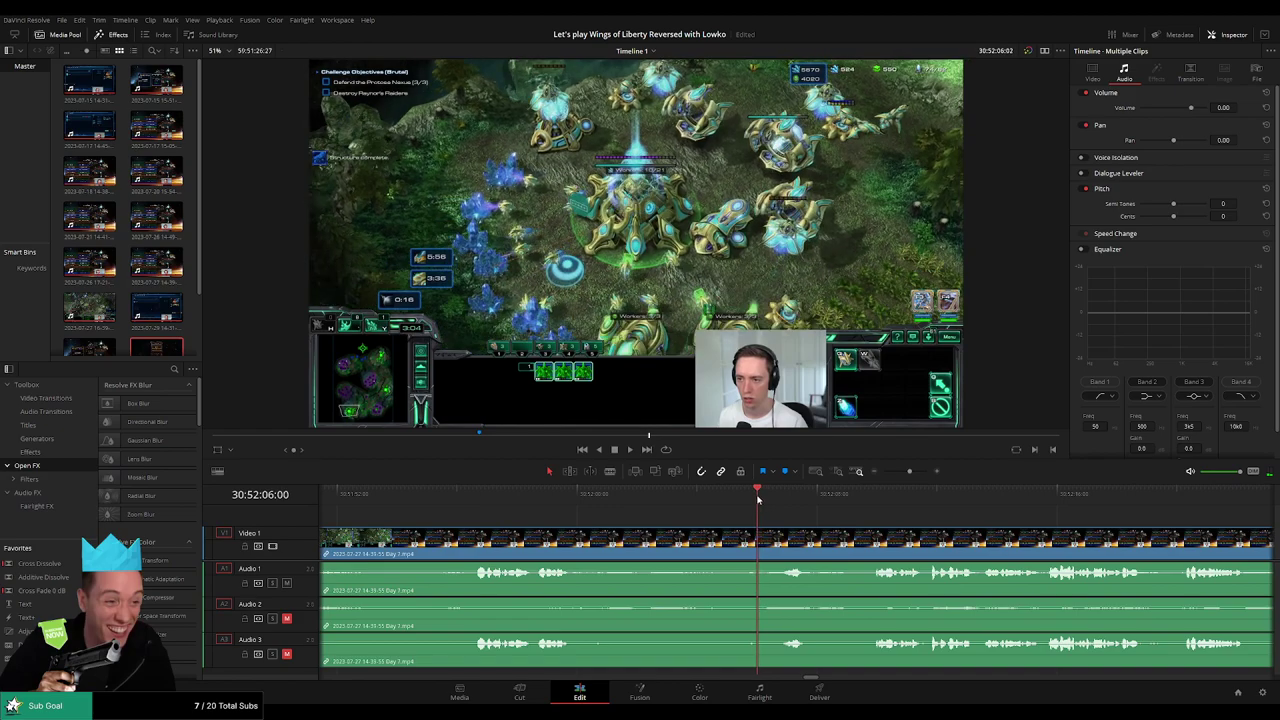
{"action": "left_click", "coordinate": [761, 546]}
Step: Push the right part one second later and fade the audio across the new gap
{"action": "key", "text": "a"}
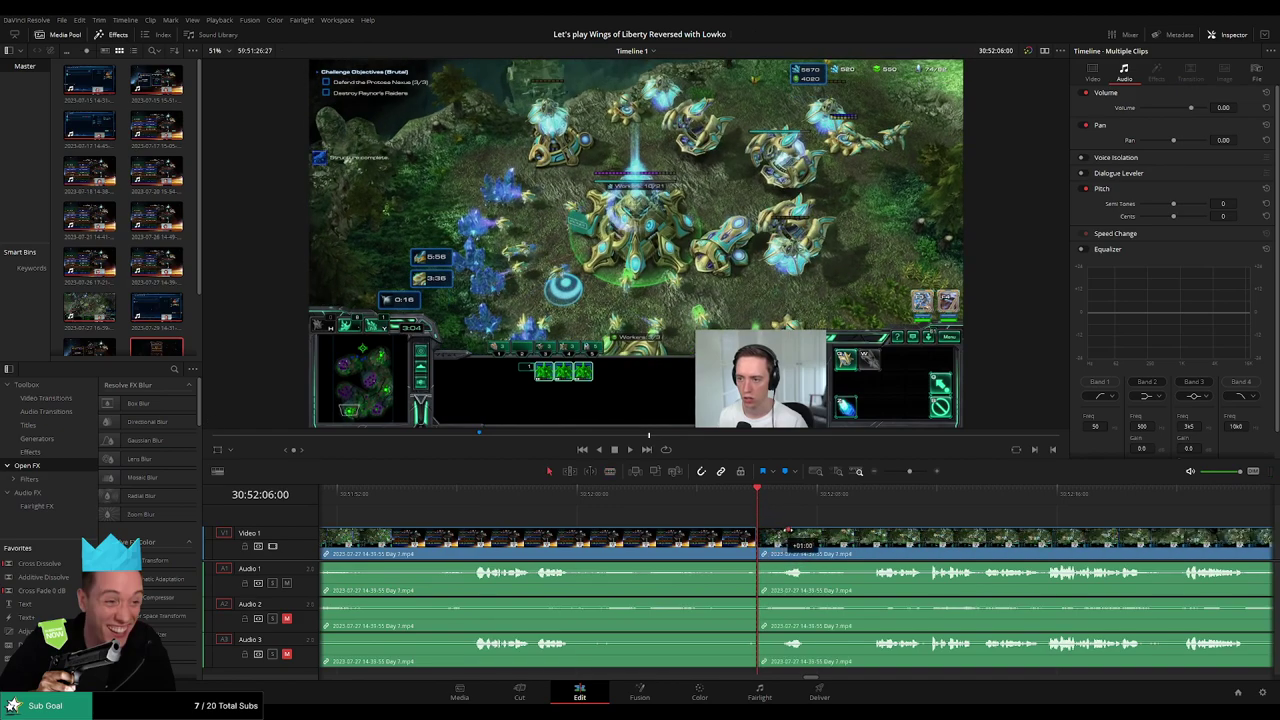
{"action": "left_click_drag", "start_coordinate": [788, 531], "coordinate": [763, 537]}
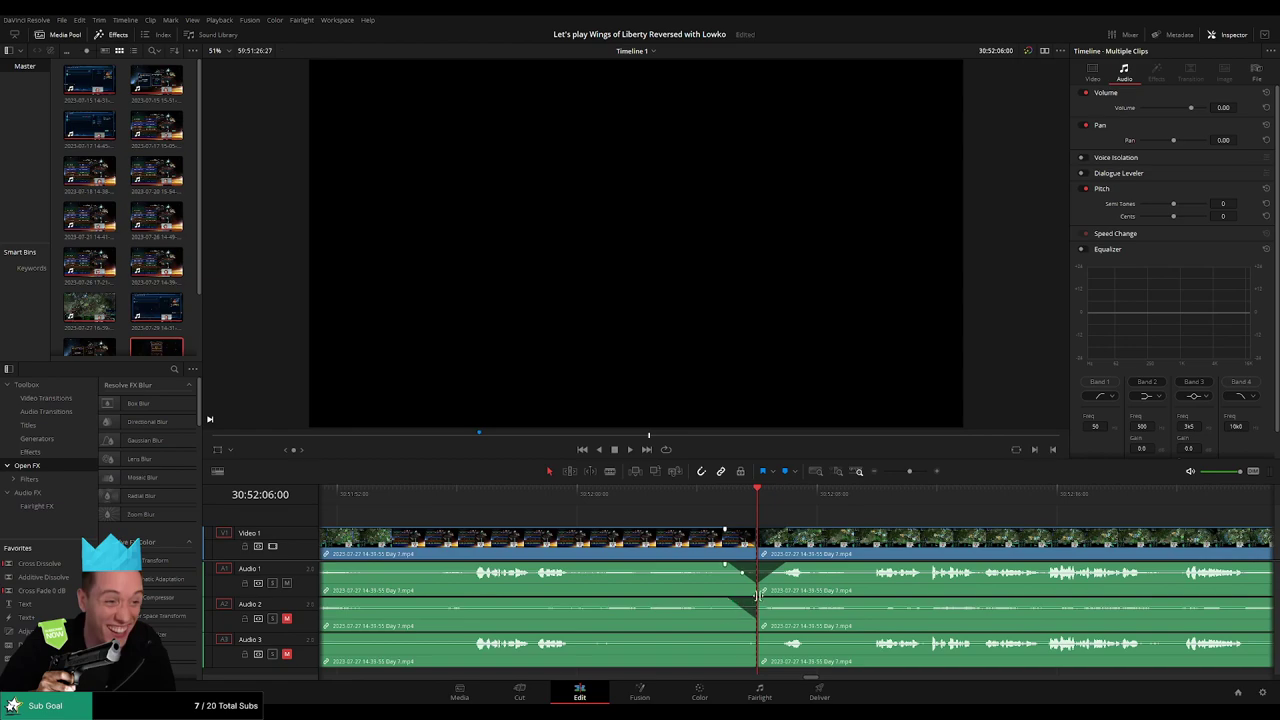
{"action": "left_click_drag", "start_coordinate": [762, 601], "coordinate": [783, 601]}
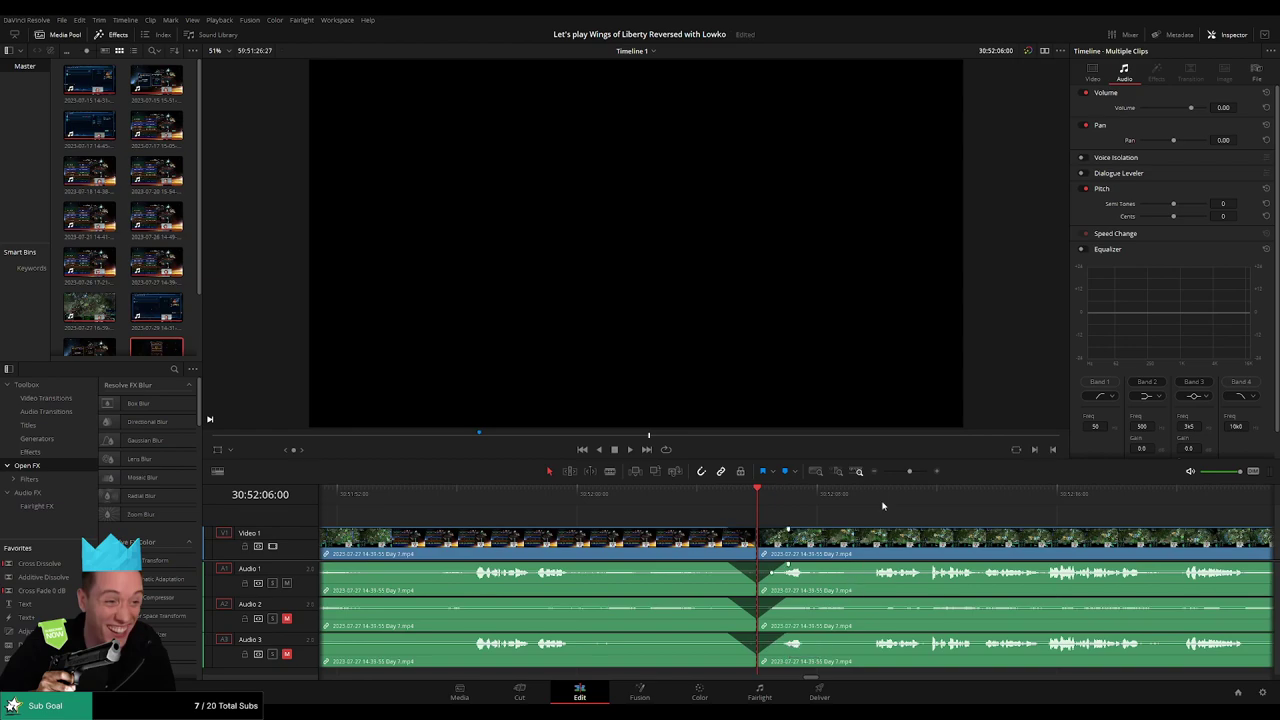
Step: Snap the next Day 7 clip to the playhead so it begins at 32:00:00:00, then scrub its gameplay
{"action": "scroll", "coordinate": [800, 510], "scroll_direction": "down", "scroll_amount": 5}
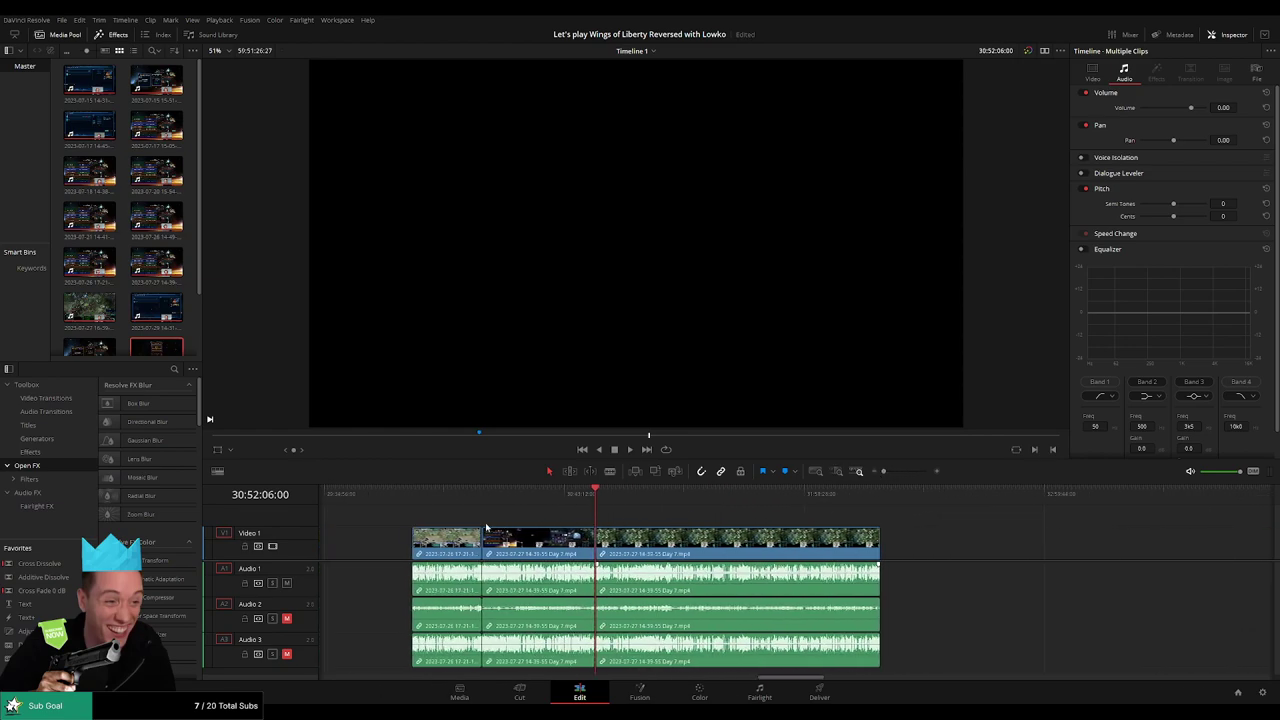
{"action": "left_click", "coordinate": [411, 499]}
{"action": "mouse_move", "coordinate": [760, 541]}
{"action": "left_mouse_down"}
{"action": "mouse_move", "coordinate": [567, 541]}
{"action": "mouse_move", "coordinate": [437, 523]}
{"action": "left_mouse_up"}
{"action": "left_click", "coordinate": [377, 514]}
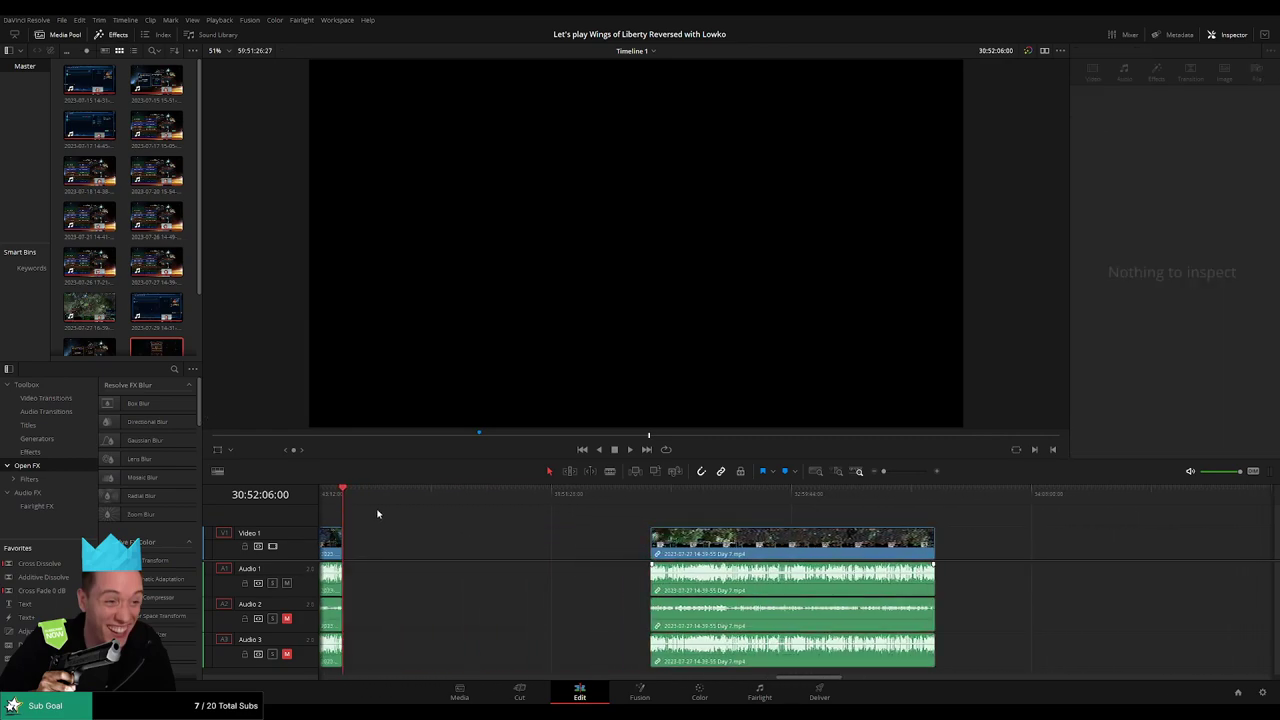
{"action": "left_click_drag", "start_coordinate": [346, 499], "coordinate": [579, 519]}
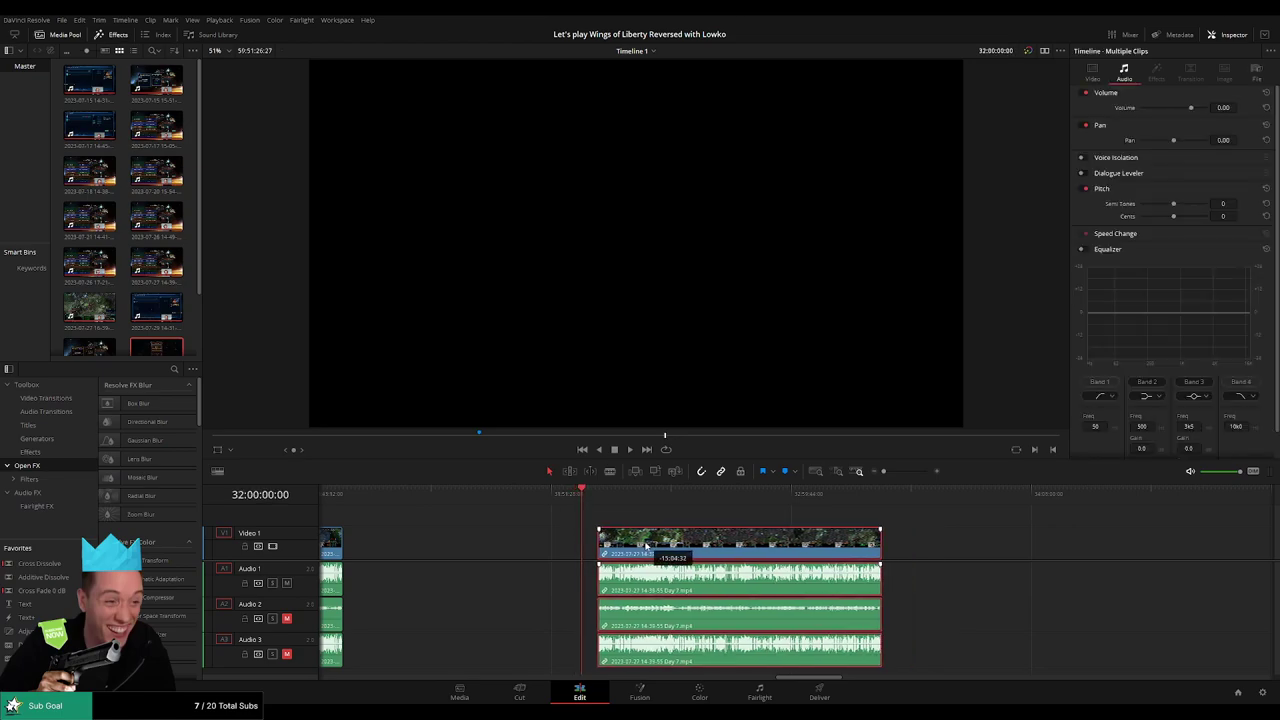
{"action": "left_click_drag", "start_coordinate": [702, 545], "coordinate": [633, 545]}
{"action": "scroll", "coordinate": [591, 518], "scroll_direction": "right", "scroll_amount": 3}
{"action": "left_click_drag", "start_coordinate": [459, 492], "coordinate": [641, 507]}
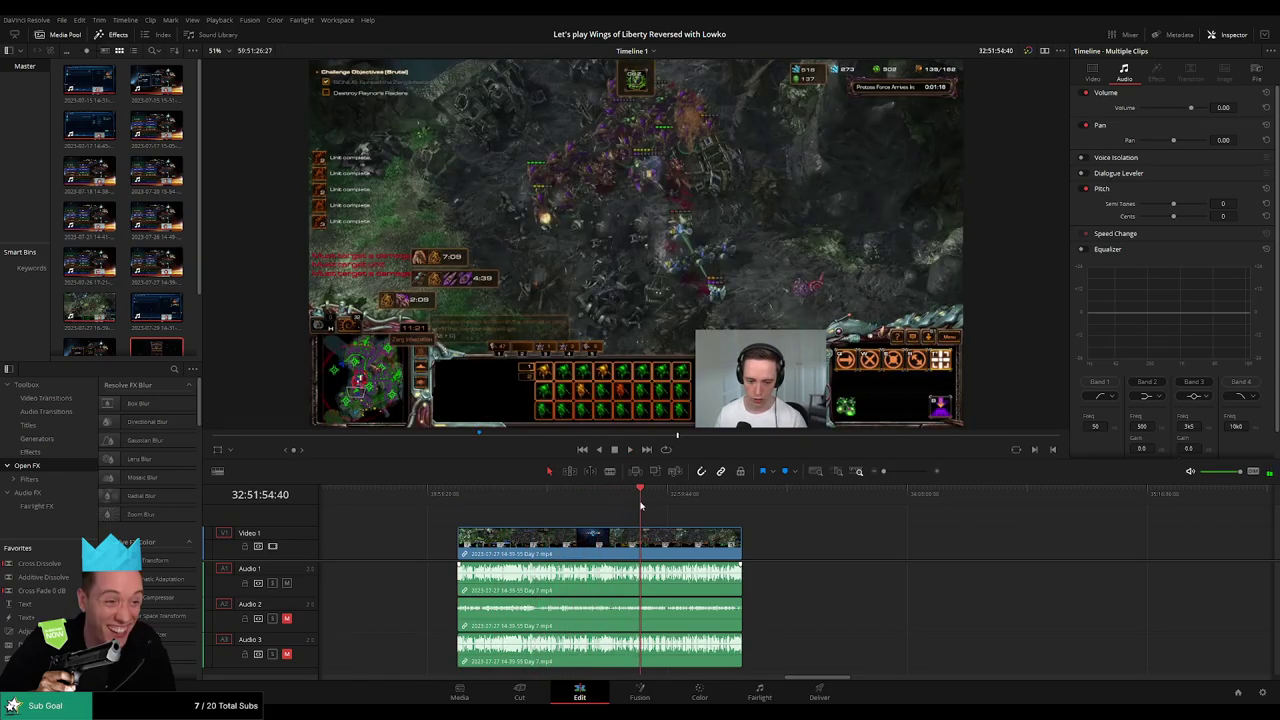
Step: Fit the clip in view and skim ahead through the Day 7 gameplay
{"action": "key", "text": "space"}
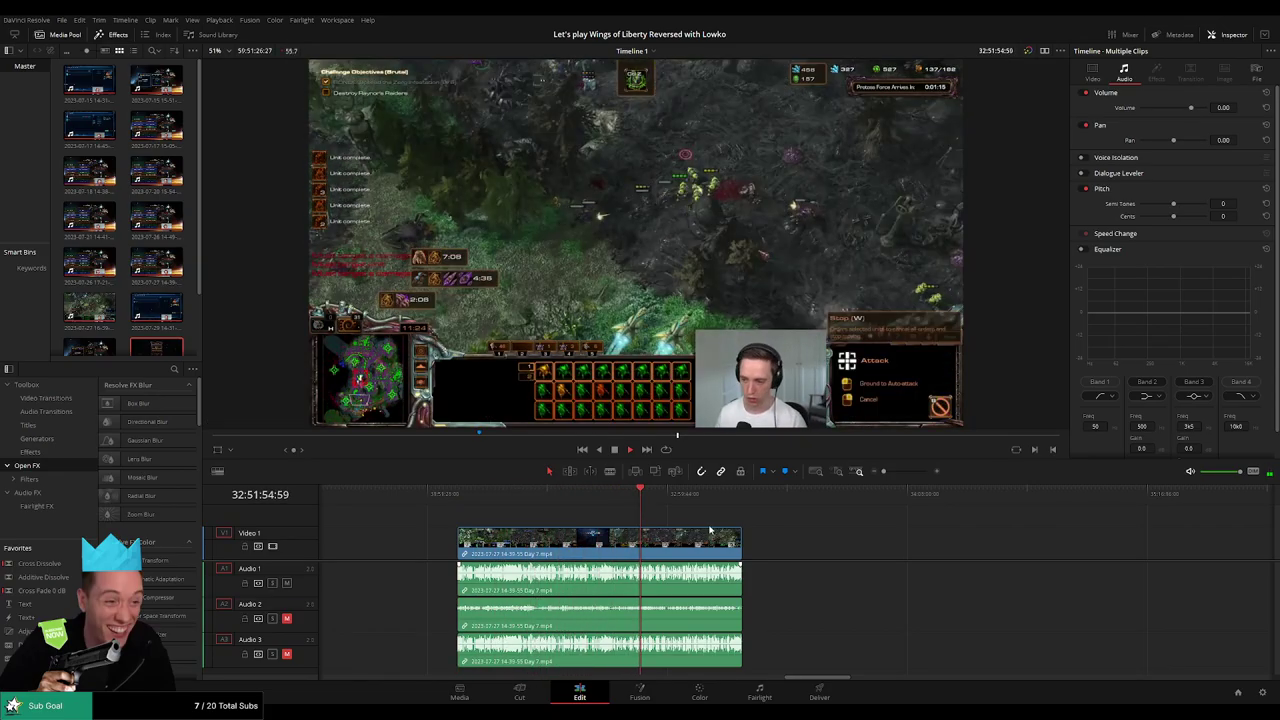
{"action": "key", "text": "shift+z"}
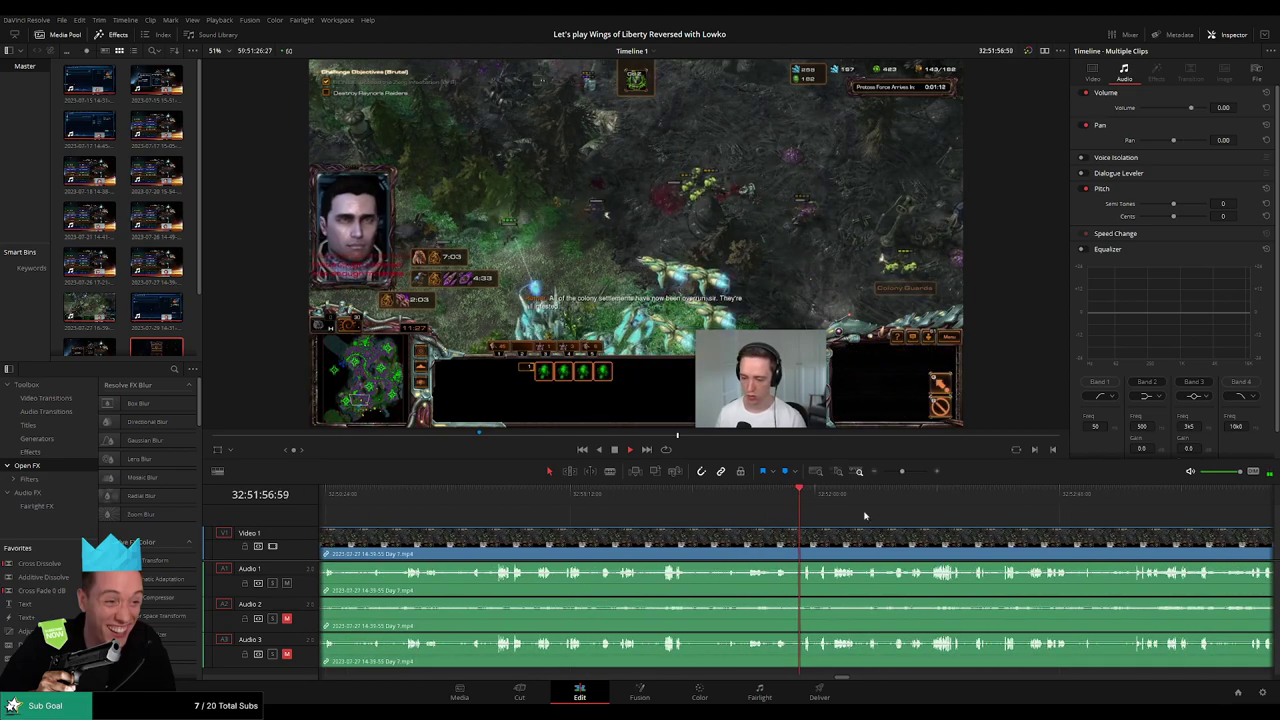
{"action": "scroll", "coordinate": [621, 526], "scroll_direction": "up", "scroll_amount": 3}
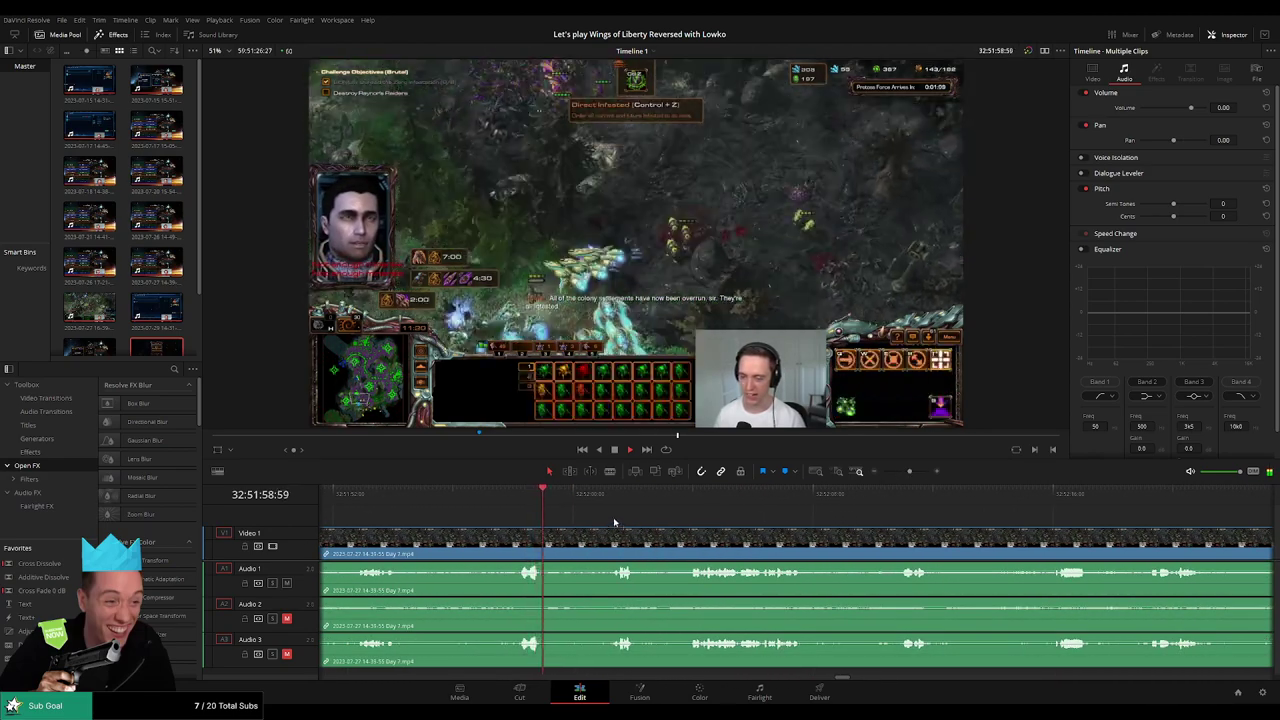
{"action": "left_click", "coordinate": [609, 500]}
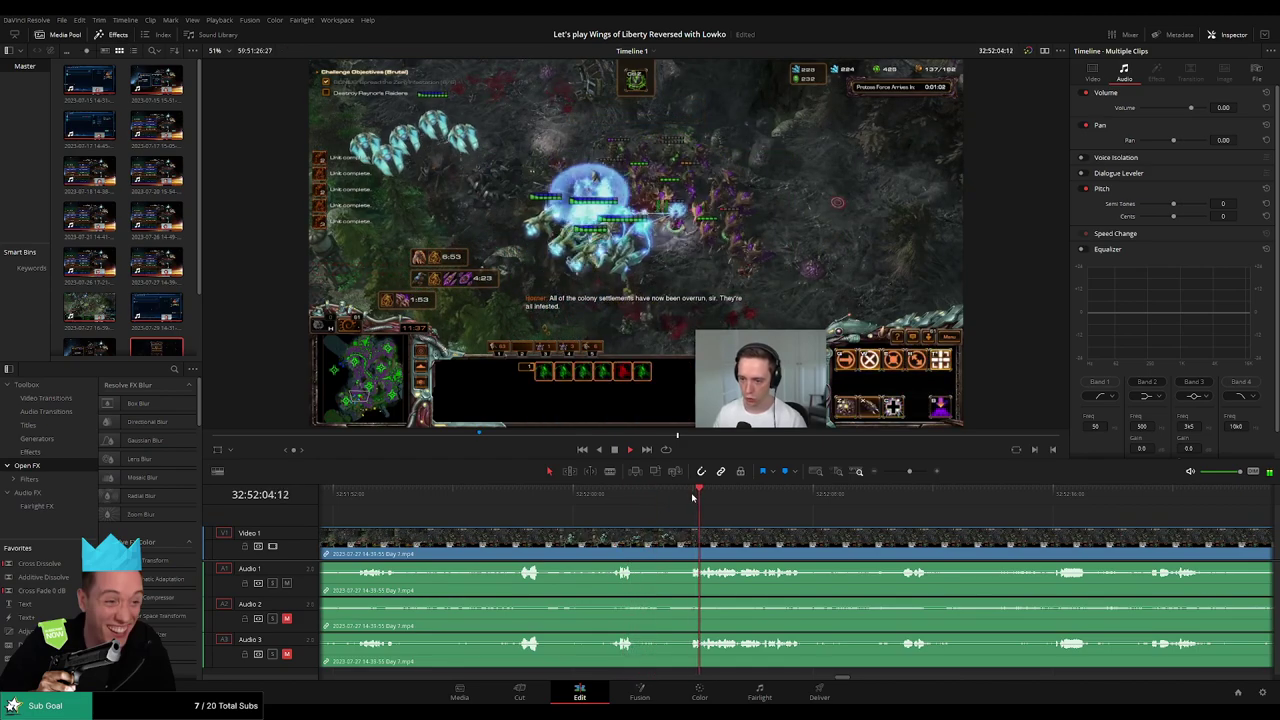
{"action": "scroll", "coordinate": [740, 498], "scroll_direction": "right", "scroll_amount": 2}
{"action": "left_click", "coordinate": [763, 498]}
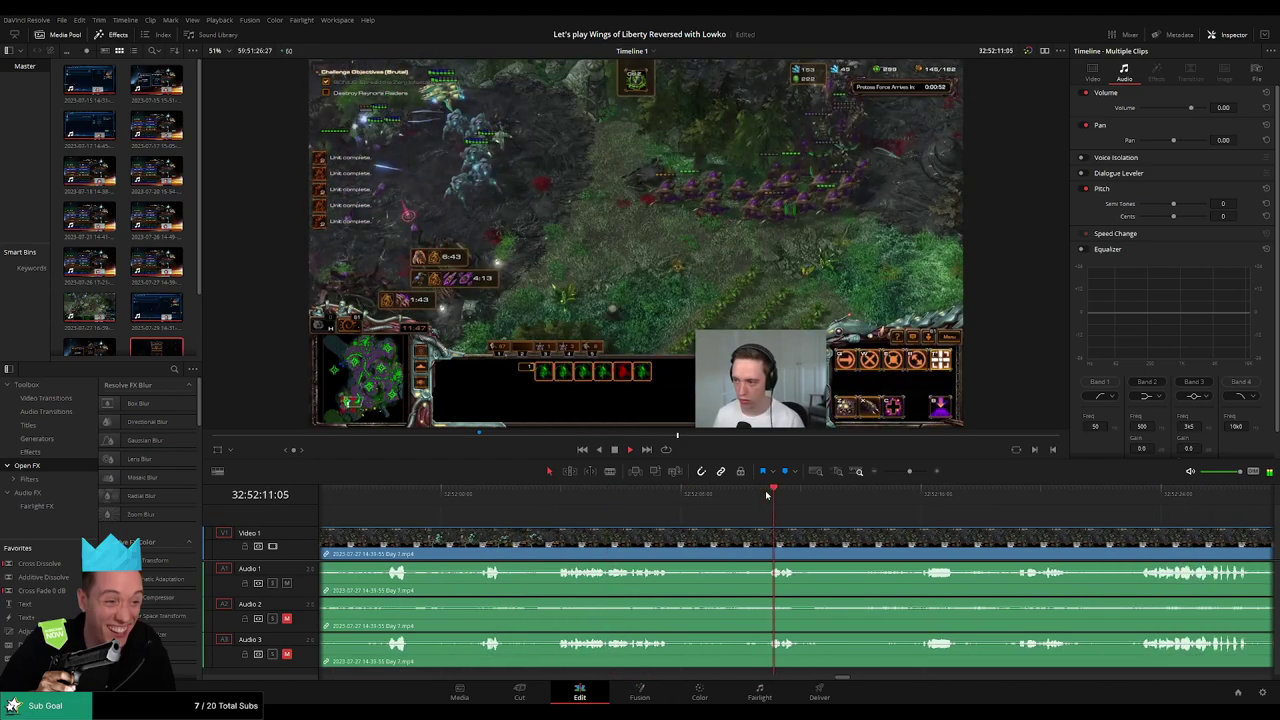
{"action": "left_click", "coordinate": [925, 497]}
{"action": "scroll", "coordinate": [860, 500], "scroll_direction": "right", "scroll_amount": 3}
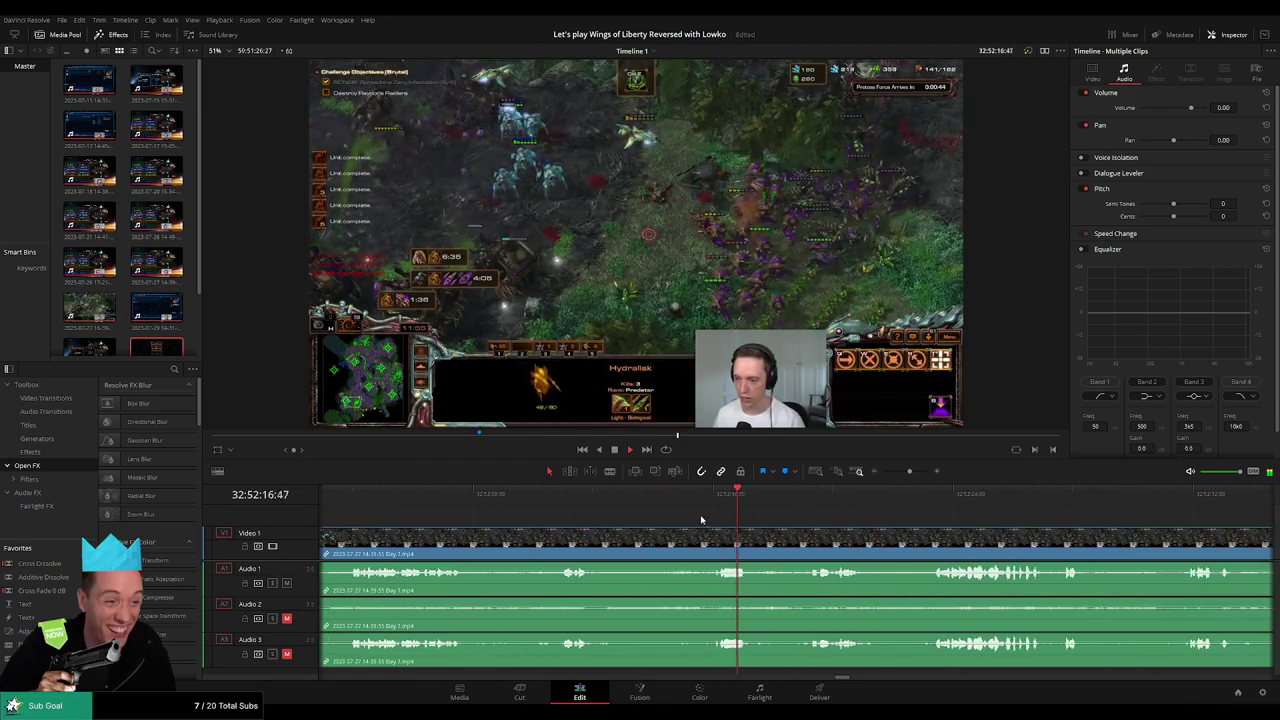
{"action": "left_click", "coordinate": [797, 500]}
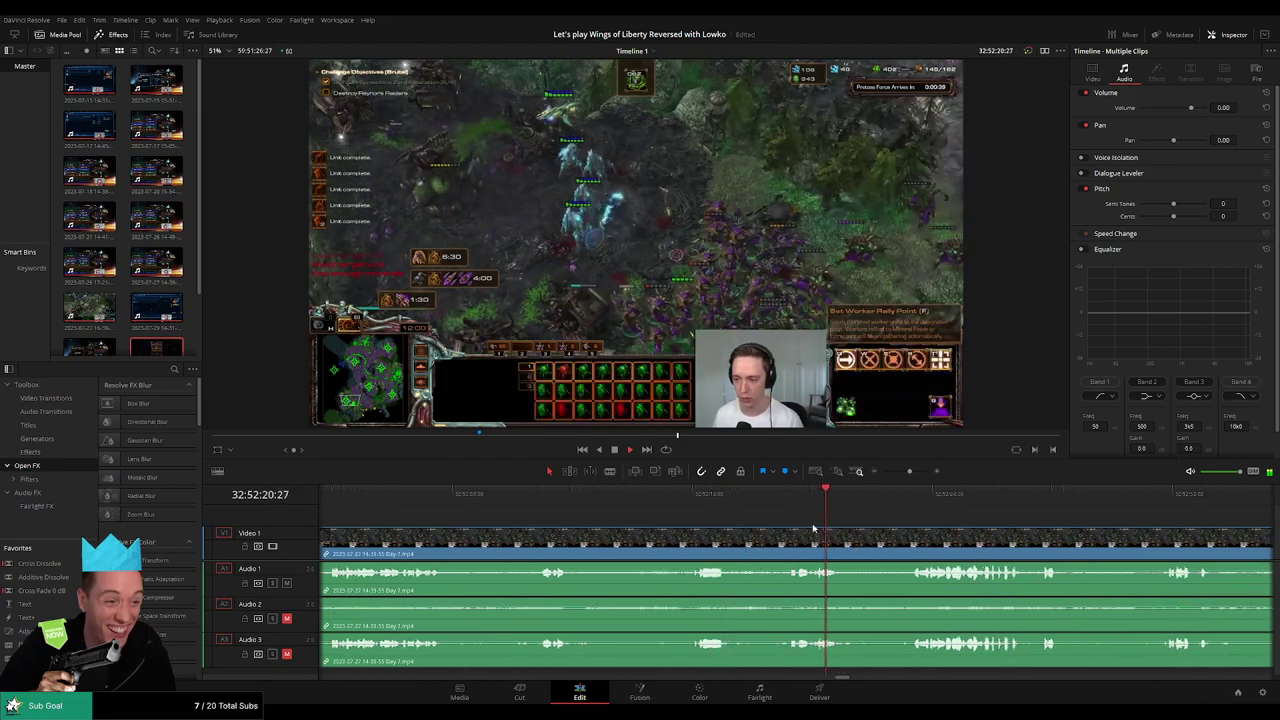
{"action": "scroll", "coordinate": [800, 498], "scroll_direction": "right", "scroll_amount": 3}
{"action": "left_click", "coordinate": [750, 497]}
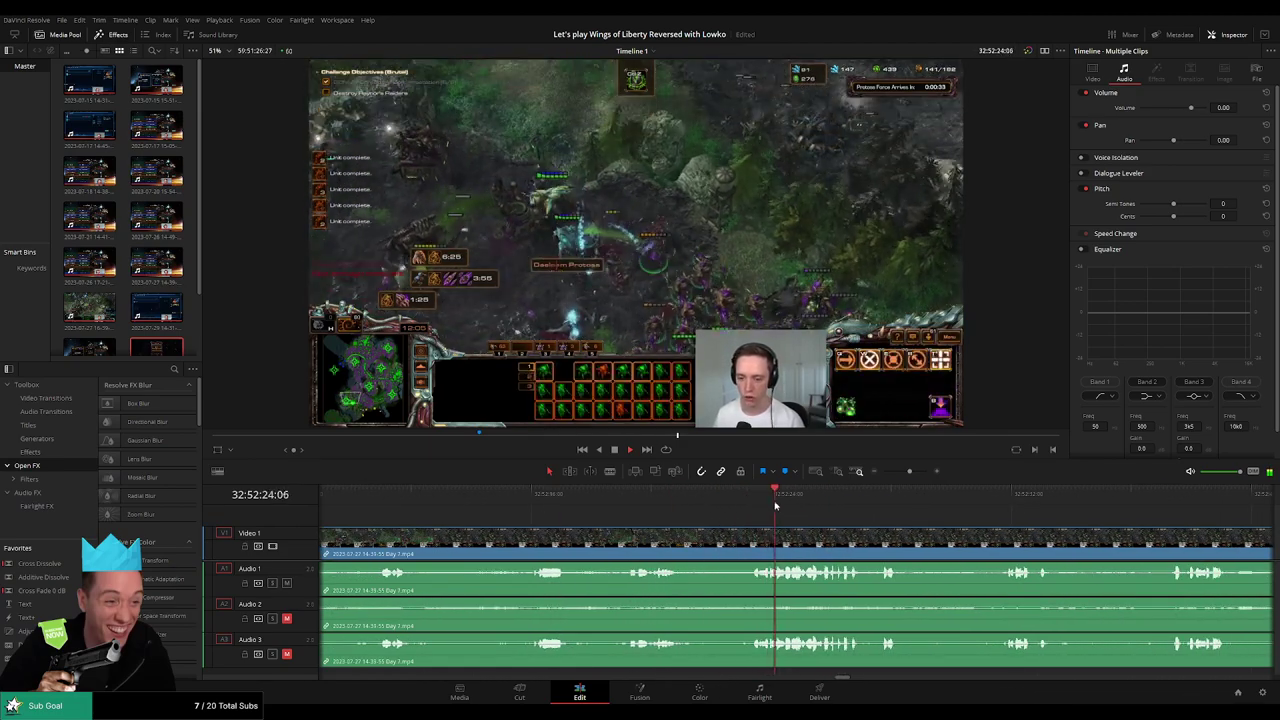
Step: Find the exact frame and split the footage at 32:52:36:30 with Ctrl+B
{"action": "left_click", "coordinate": [880, 497]}
{"action": "scroll", "coordinate": [768, 505], "scroll_direction": "right", "scroll_amount": 3}
{"action": "left_click", "coordinate": [768, 505]}
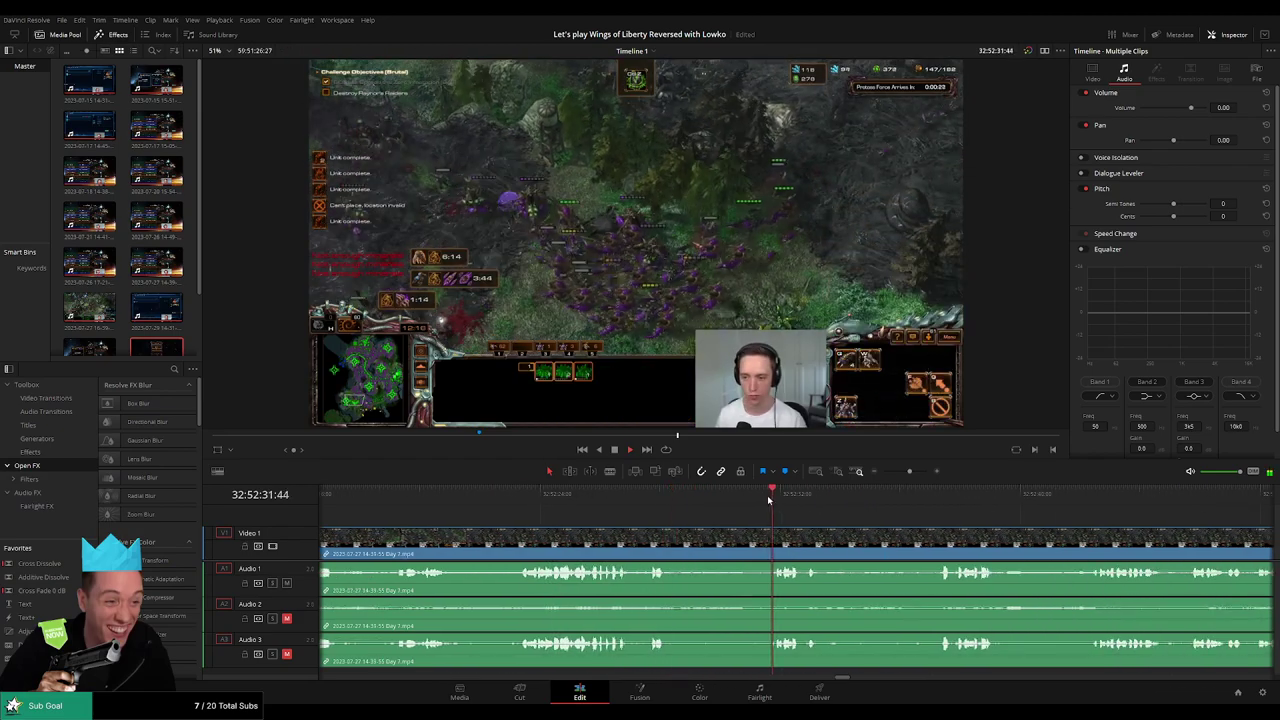
{"action": "left_click", "coordinate": [940, 505]}
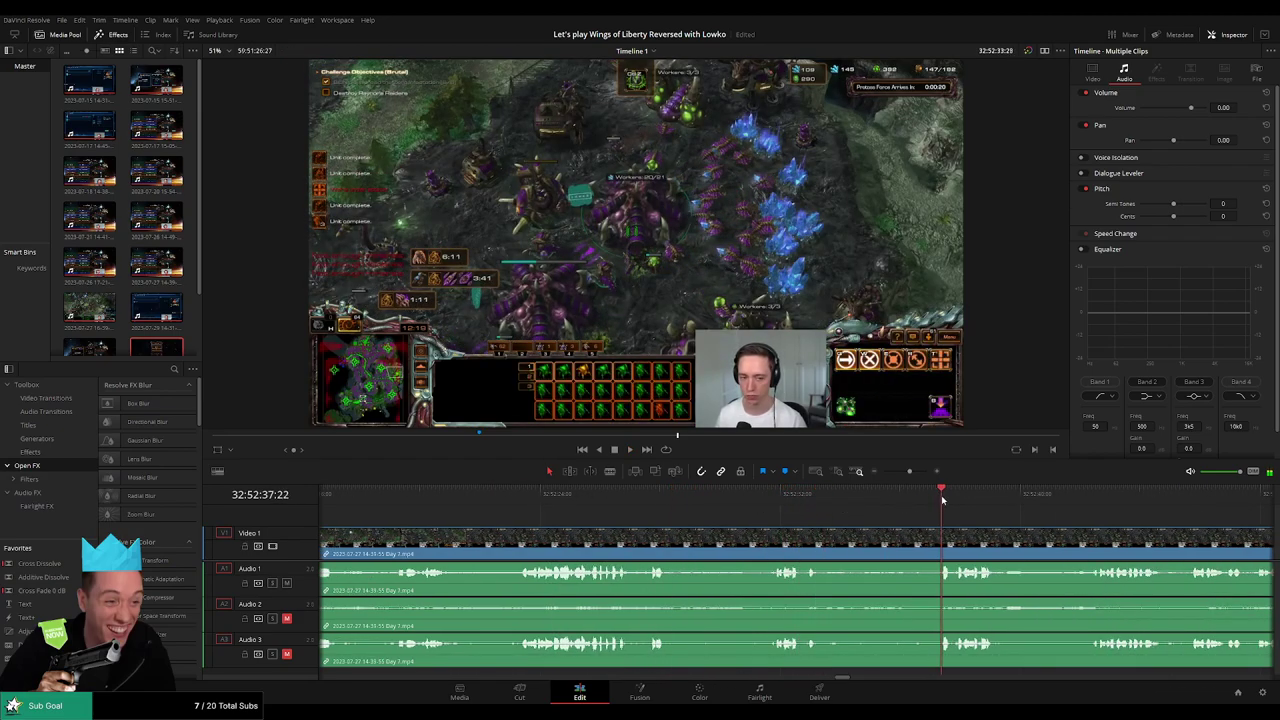
{"action": "scroll", "coordinate": [740, 520], "scroll_direction": "right", "scroll_amount": 3}
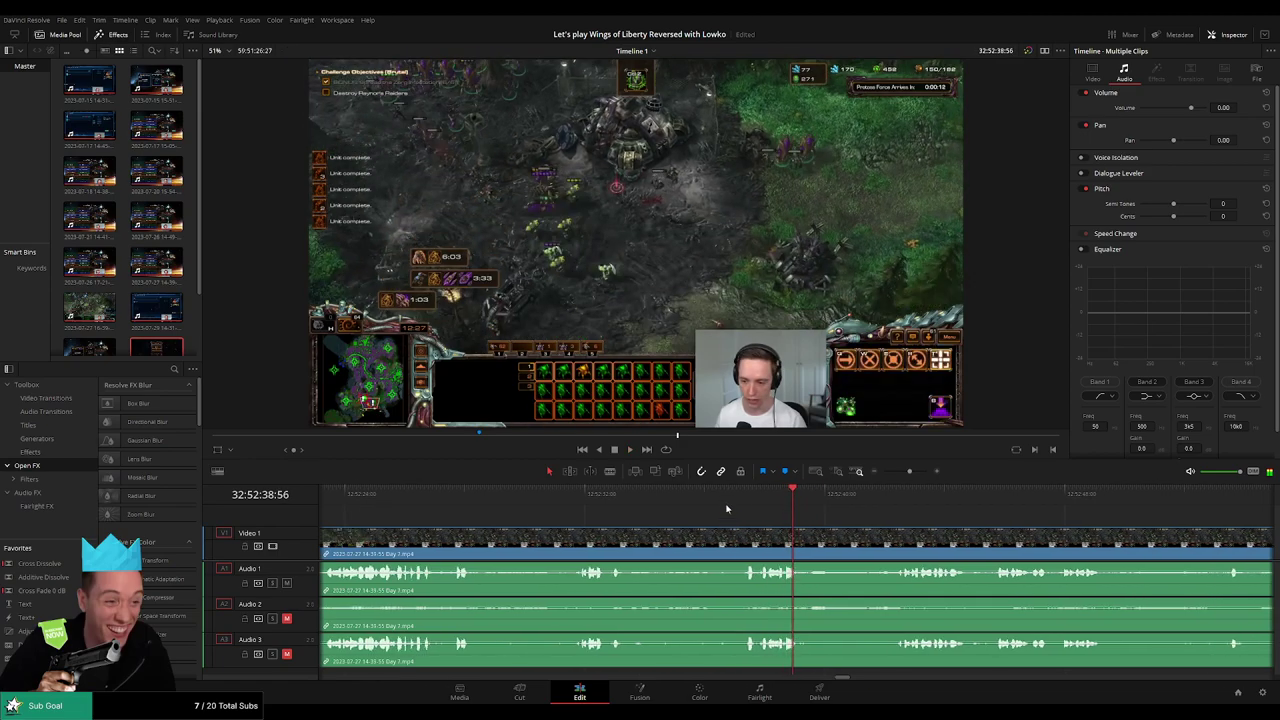
{"action": "left_click", "coordinate": [747, 495]}
{"action": "left_click_drag", "start_coordinate": [747, 495], "coordinate": [720, 495]}
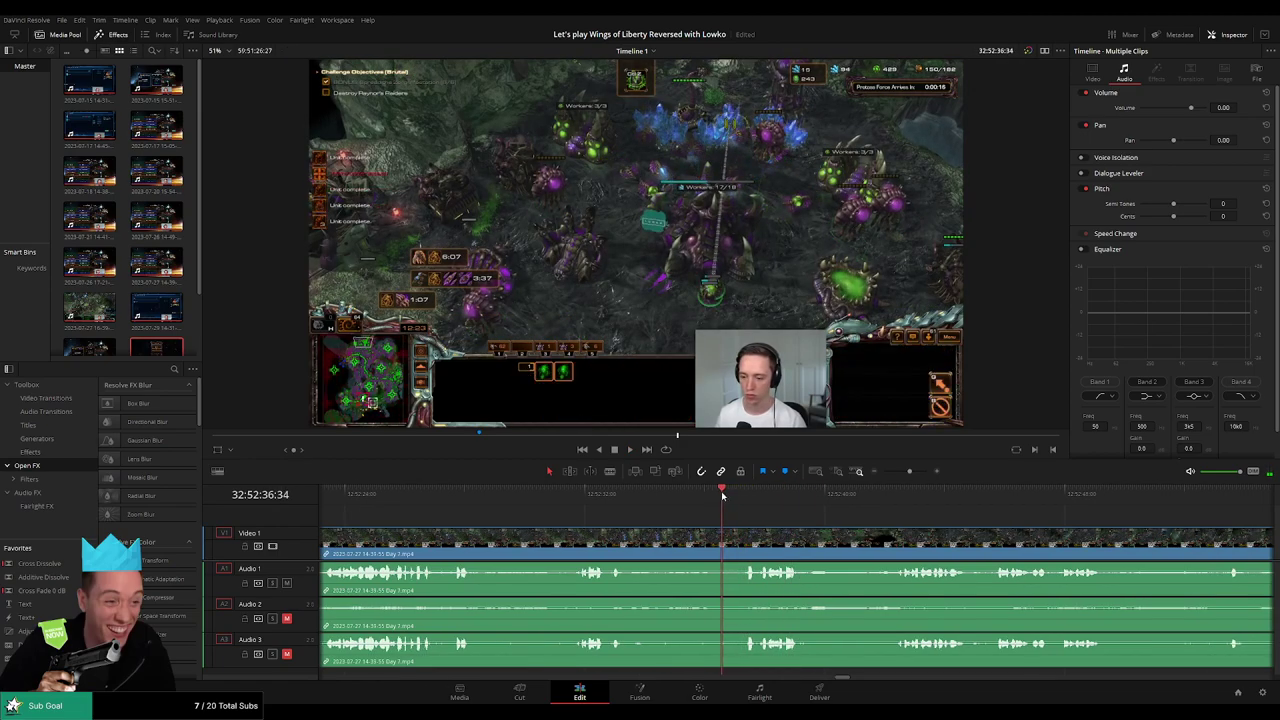
{"action": "key", "text": "ctrl+b"}
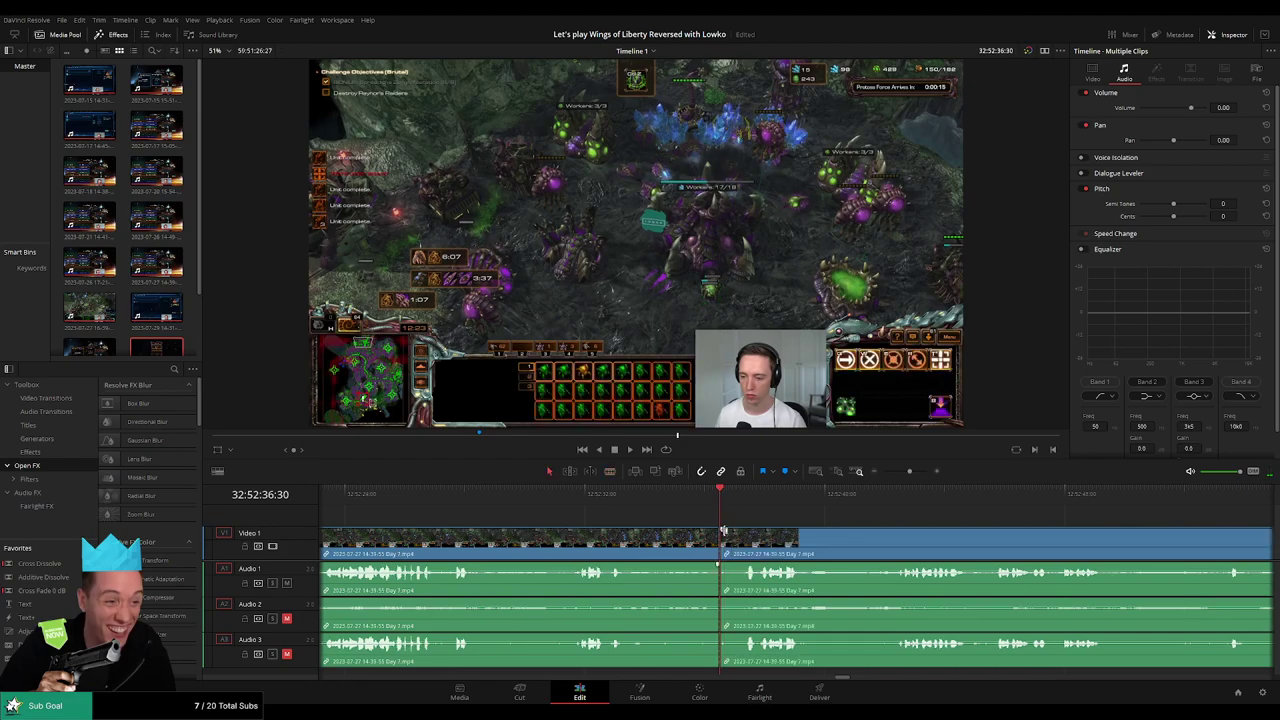
Step: Add fade-outs and fade-ins on Audio 1, 2 and 3 across the cut
{"action": "mouse_move", "coordinate": [728, 540]}
{"action": "left_mouse_down"}
{"action": "mouse_move", "coordinate": [747, 531]}
{"action": "mouse_move", "coordinate": [727, 533]}
{"action": "left_mouse_up"}
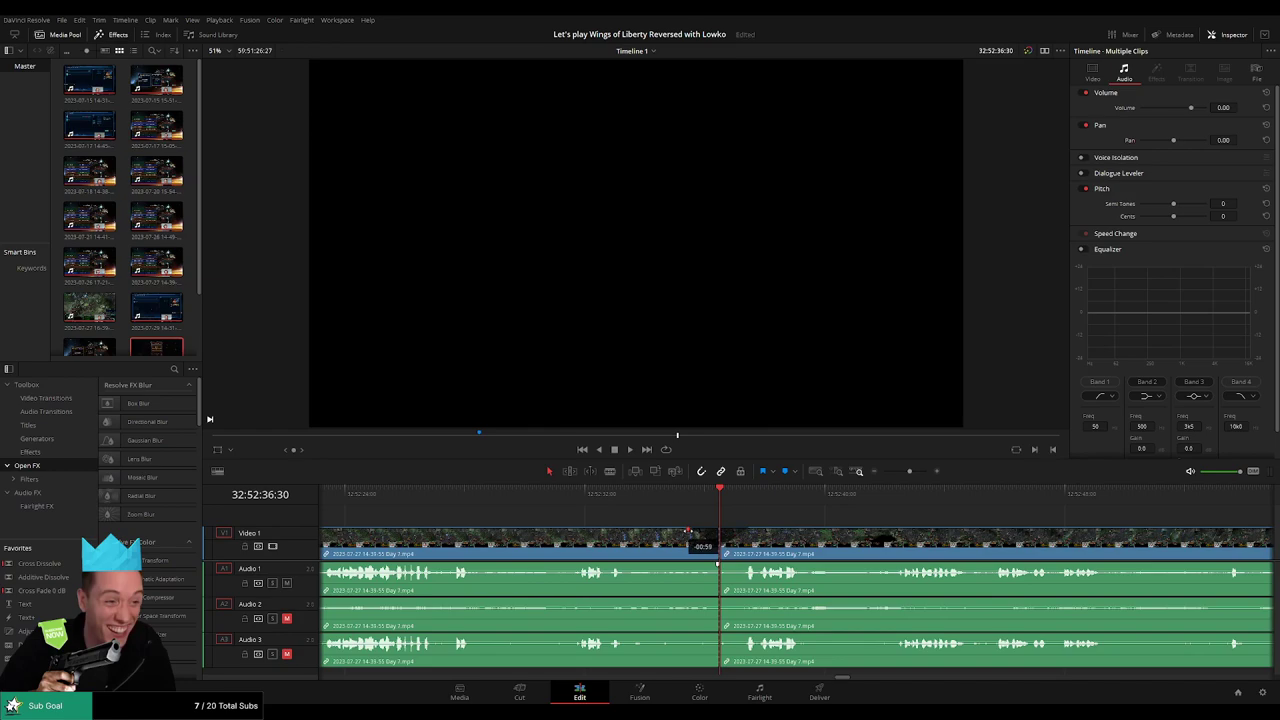
{"action": "mouse_move", "coordinate": [709, 566]}
{"action": "left_mouse_down"}
{"action": "mouse_move", "coordinate": [686, 566]}
{"action": "mouse_move", "coordinate": [745, 567]}
{"action": "left_mouse_up"}
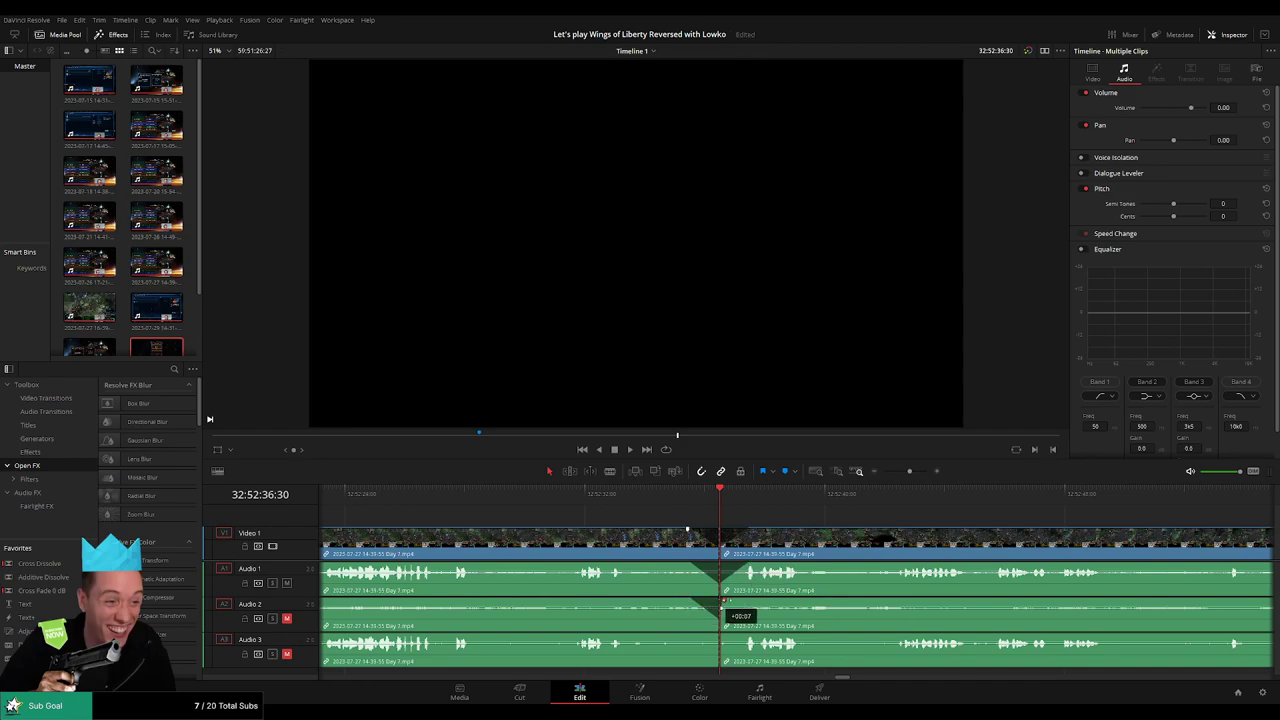
{"action": "left_click_drag", "start_coordinate": [724, 602], "coordinate": [750, 601]}
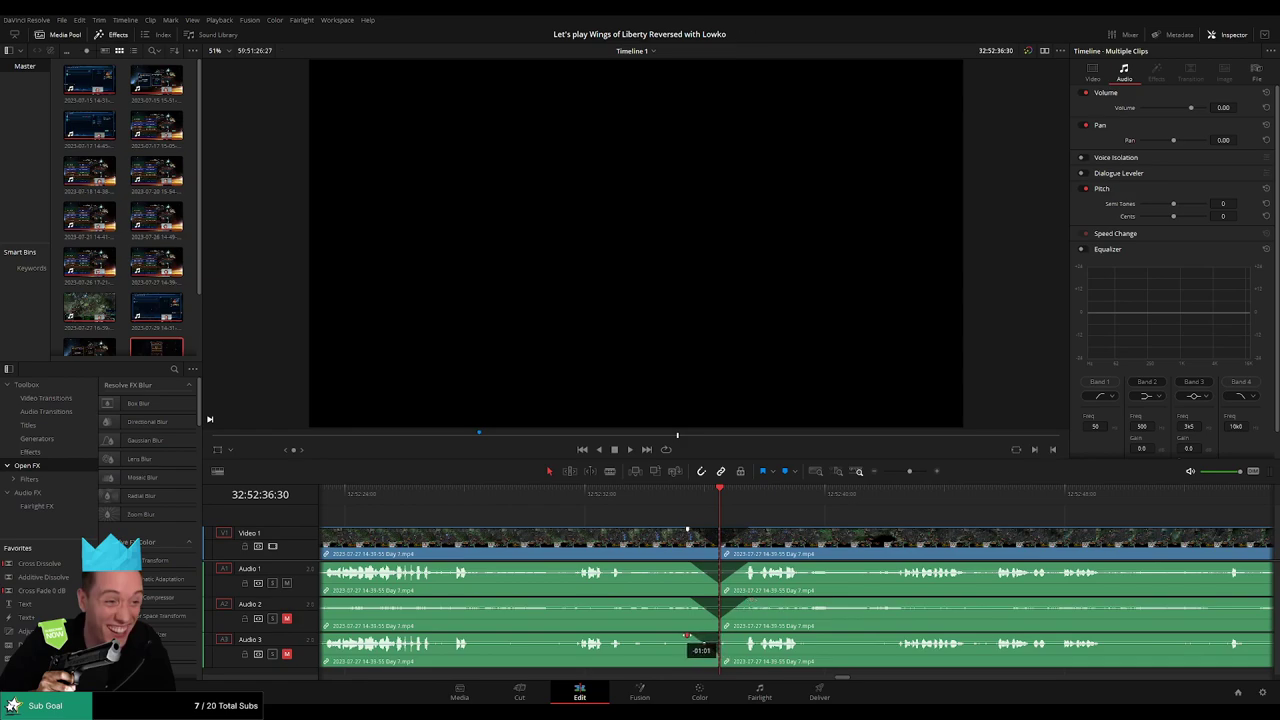
{"action": "left_click_drag", "start_coordinate": [724, 635], "coordinate": [744, 637]}
{"action": "left_click_drag", "start_coordinate": [910, 472], "coordinate": [883, 472]}
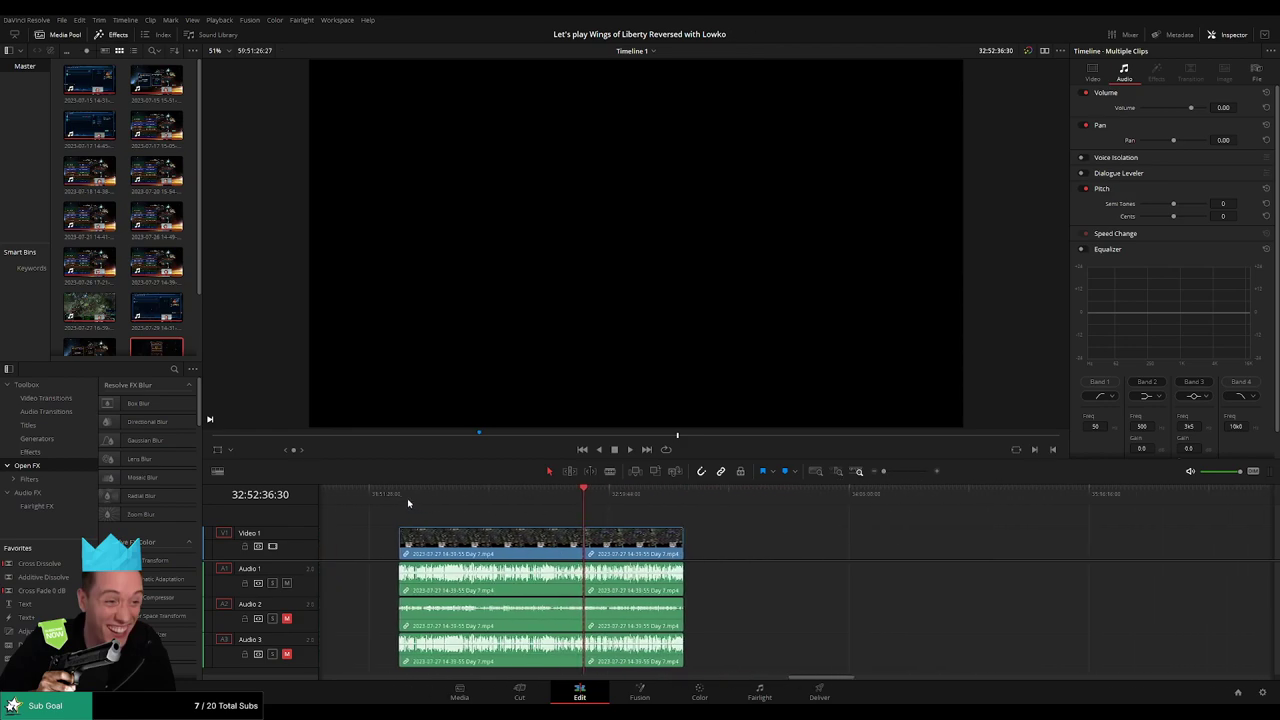
Step: Push the trailing footage piece further along and scrub ahead to the next recording
{"action": "scroll", "coordinate": [500, 520], "scroll_direction": "down", "scroll_amount": 3}
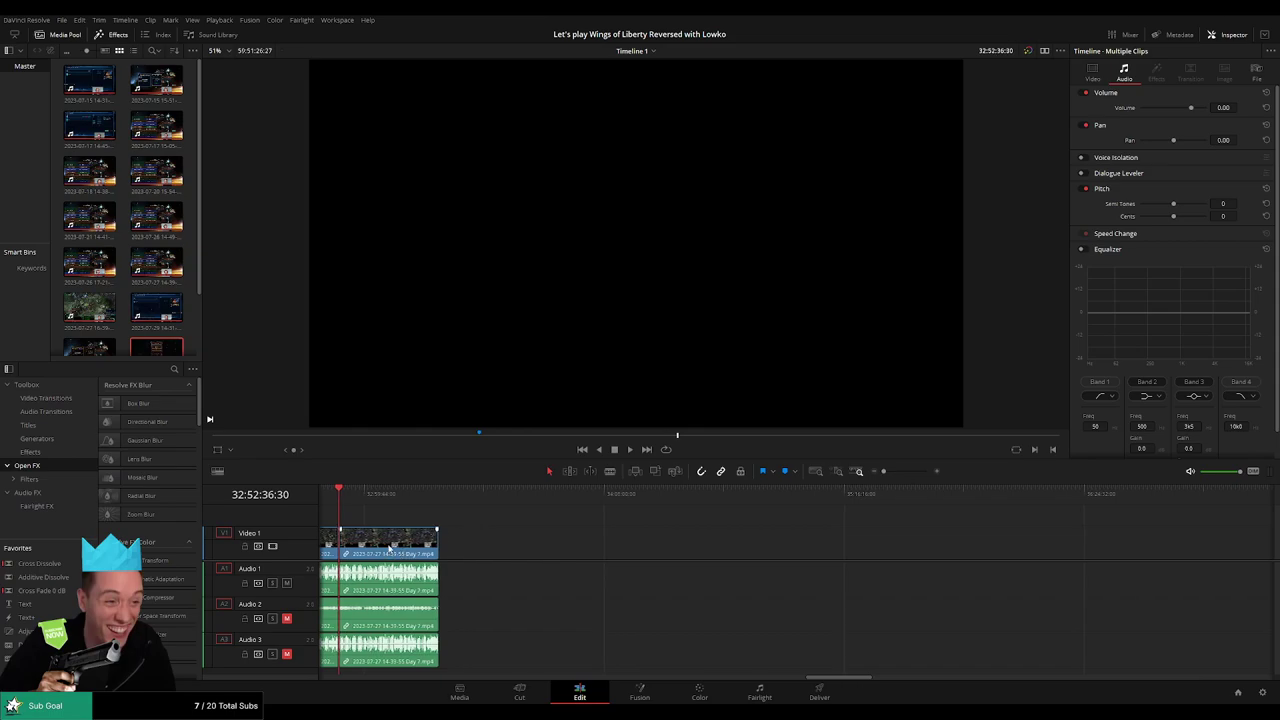
{"action": "left_click_drag", "start_coordinate": [390, 549], "coordinate": [681, 549]}
{"action": "left_click", "coordinate": [423, 525]}
{"action": "left_click_drag", "start_coordinate": [345, 502], "coordinate": [563, 526]}
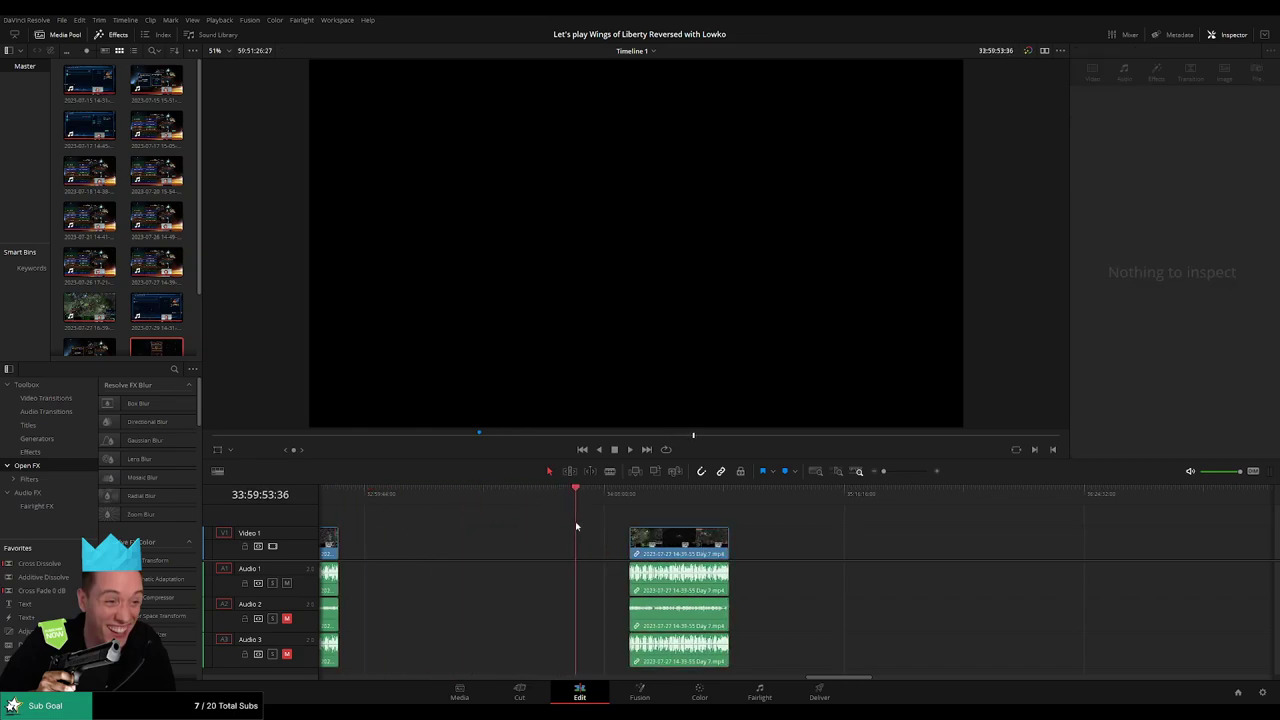
{"action": "mouse_move", "coordinate": [563, 526]}
{"action": "left_mouse_down"}
{"action": "mouse_move", "coordinate": [797, 511]}
{"action": "mouse_move", "coordinate": [791, 502]}
{"action": "left_mouse_up"}
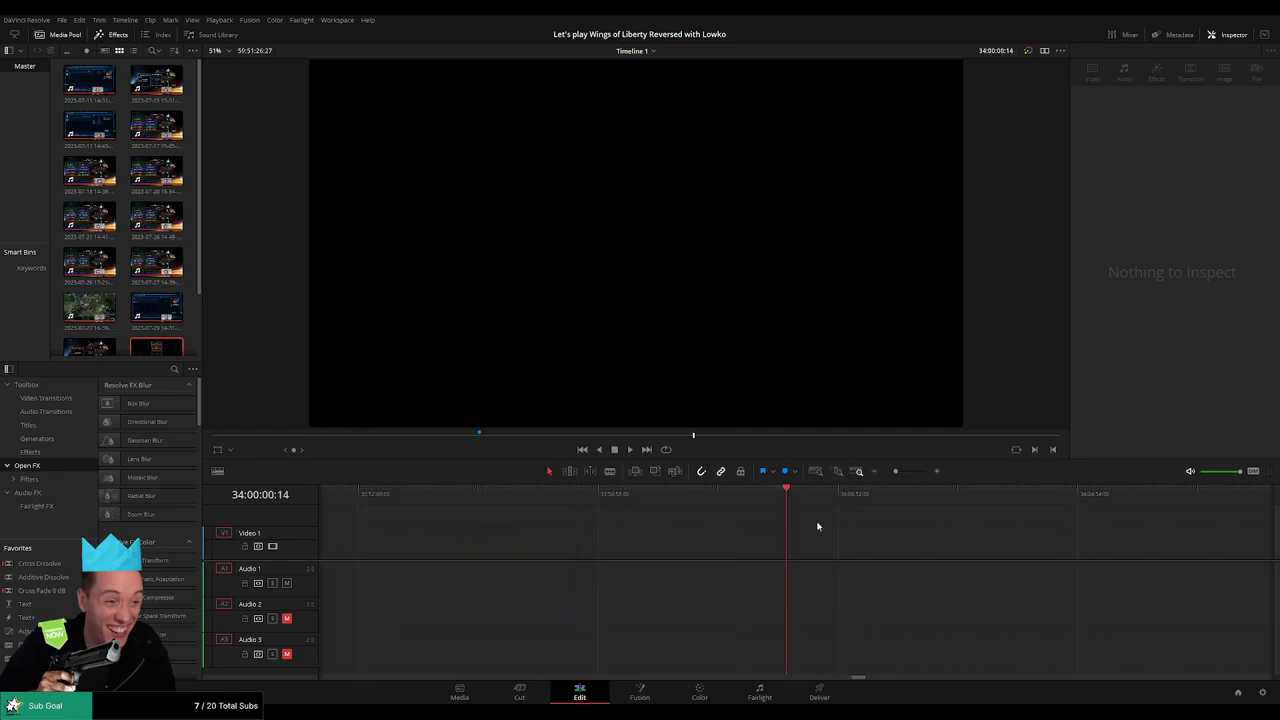
Step: Close the gap so Day 7 part 2 follows the first footage at 34:00:00:00, then play the join
{"action": "scroll", "coordinate": [875, 513], "scroll_direction": "down", "scroll_amount": 5}
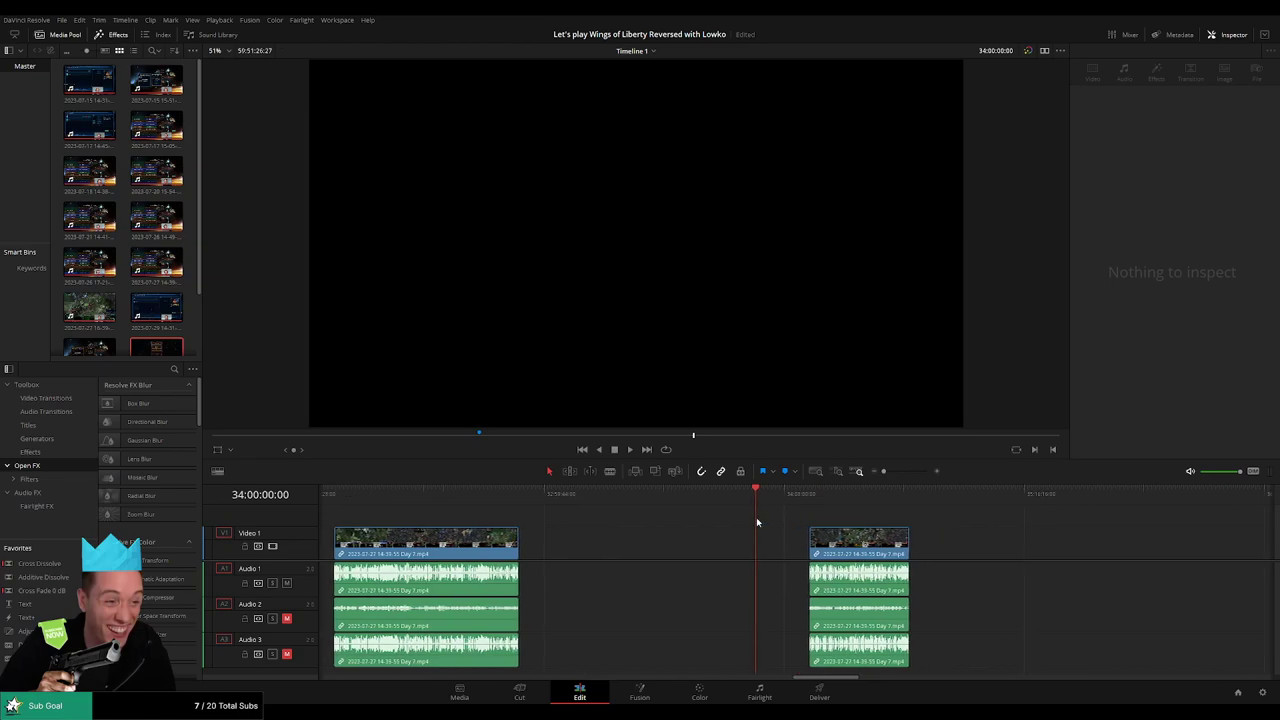
{"action": "left_click_drag", "start_coordinate": [625, 543], "coordinate": [568, 543]}
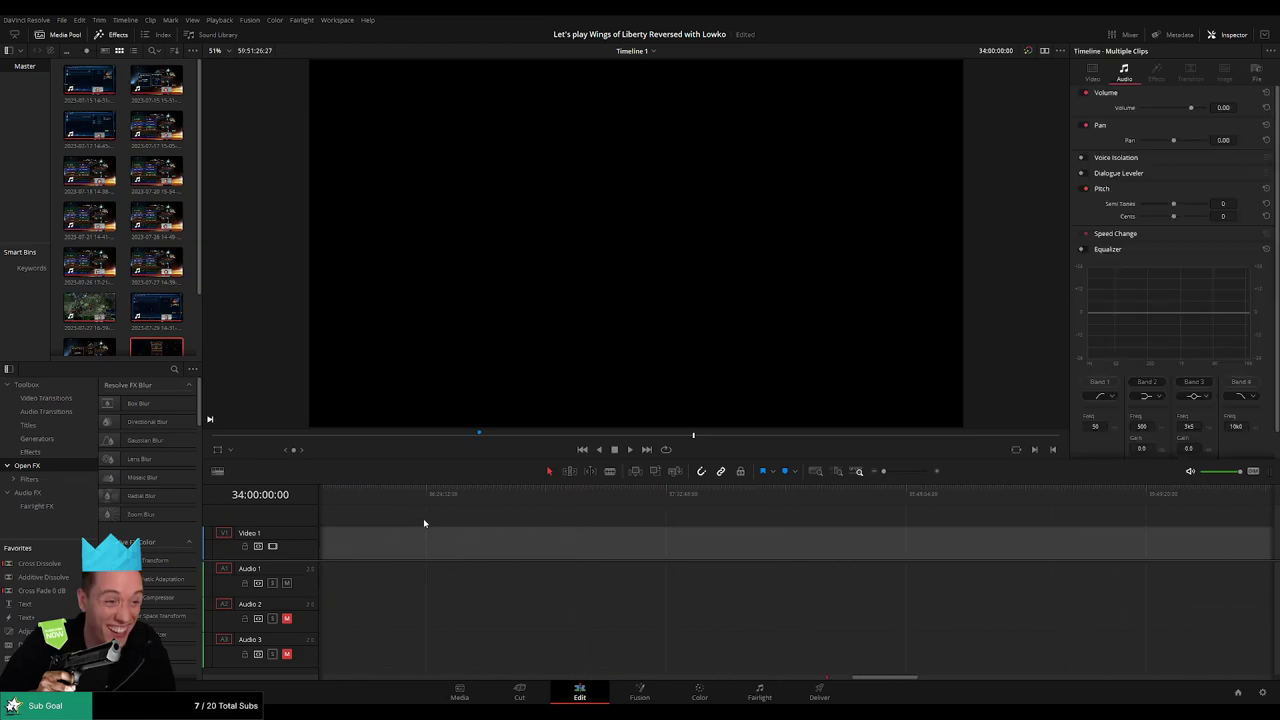
{"action": "scroll", "coordinate": [423, 518], "scroll_direction": "right", "scroll_amount": 3}
{"action": "key", "text": "shift+F12"}
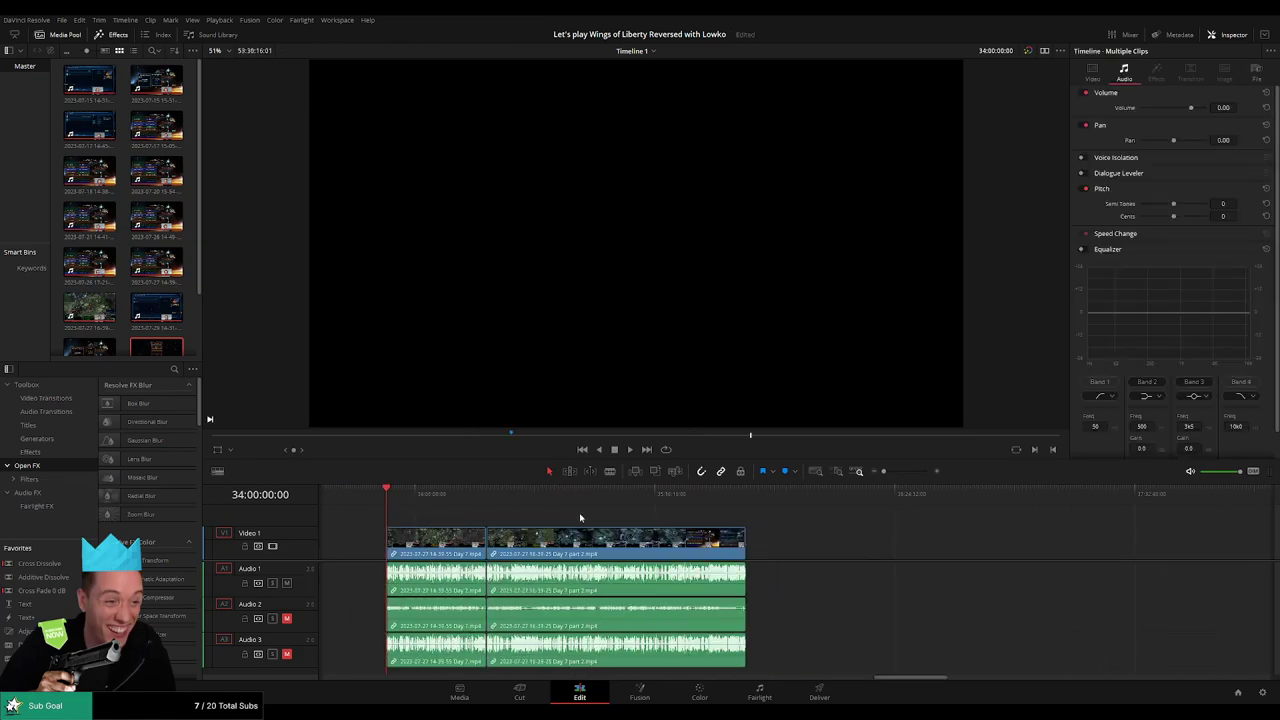
{"action": "key", "text": "space"}
{"action": "left_click_drag", "start_coordinate": [467, 494], "coordinate": [426, 500]}
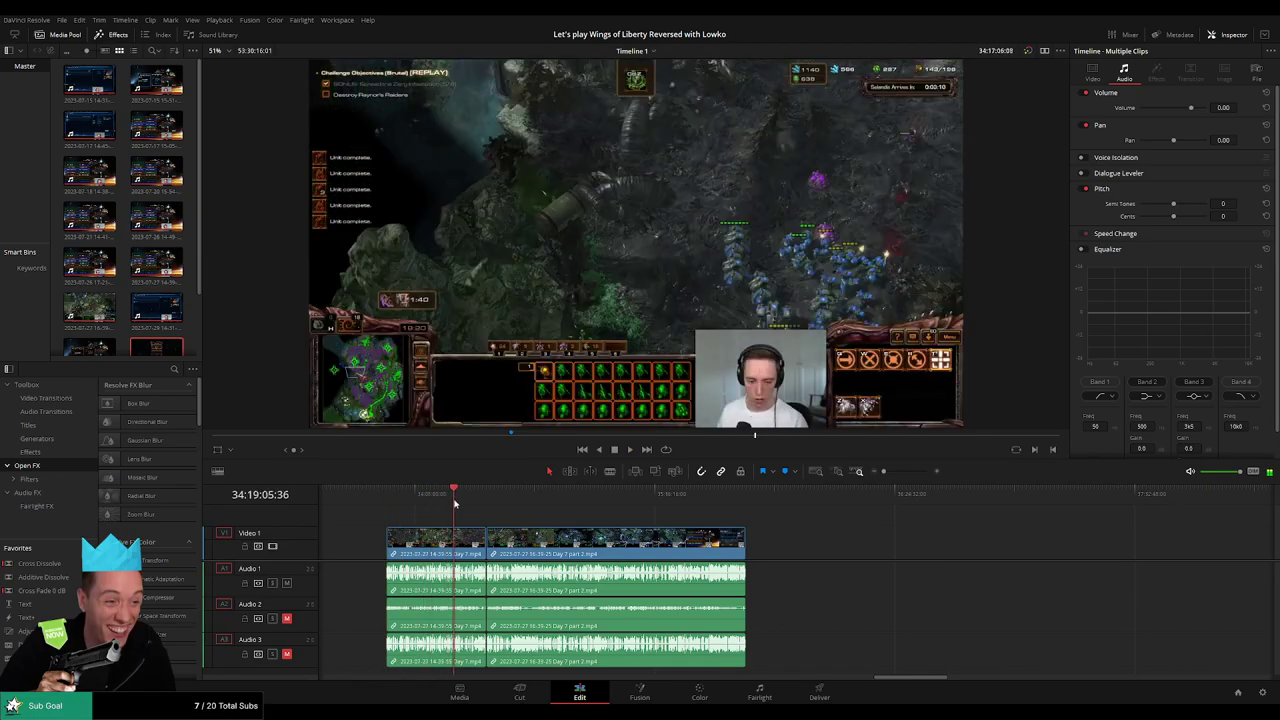
Step: Add a transition at the join between the Day 7 and Day 7 part 2 clips
{"action": "left_click_drag", "start_coordinate": [426, 500], "coordinate": [487, 494]}
{"action": "left_click_drag", "start_coordinate": [886, 472], "coordinate": [911, 471]}
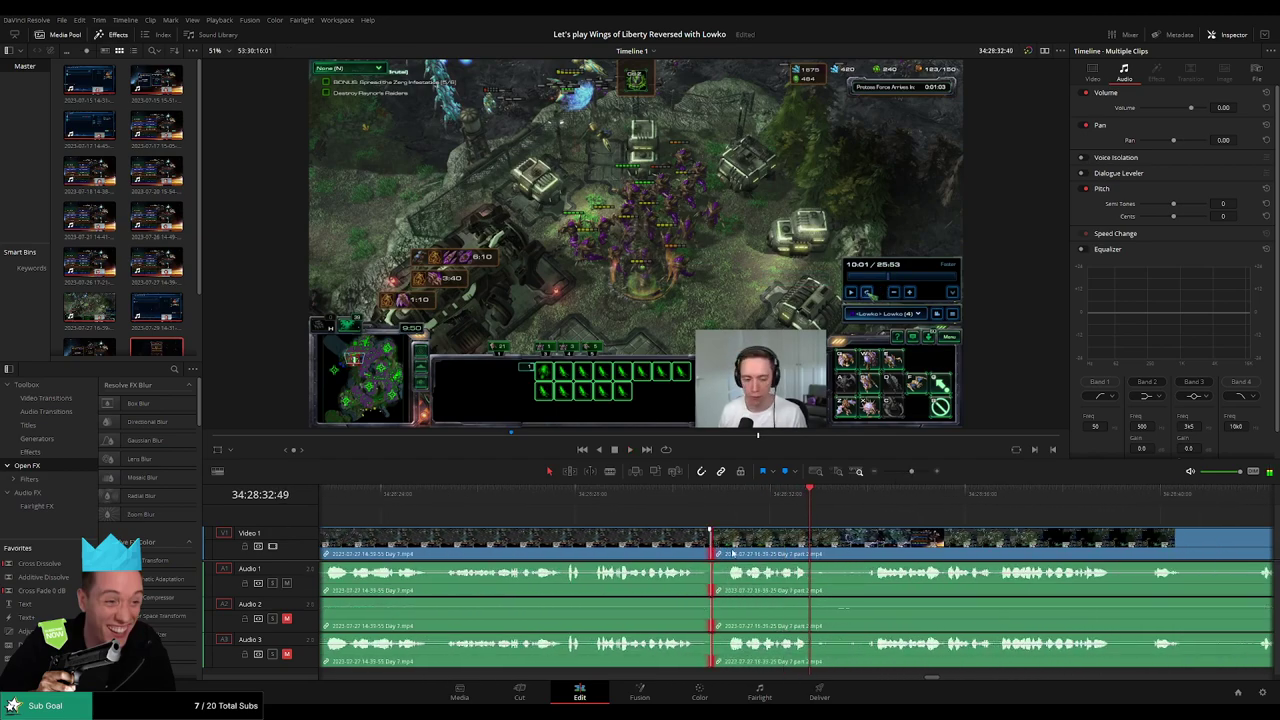
{"action": "key", "text": "ctrl+t"}
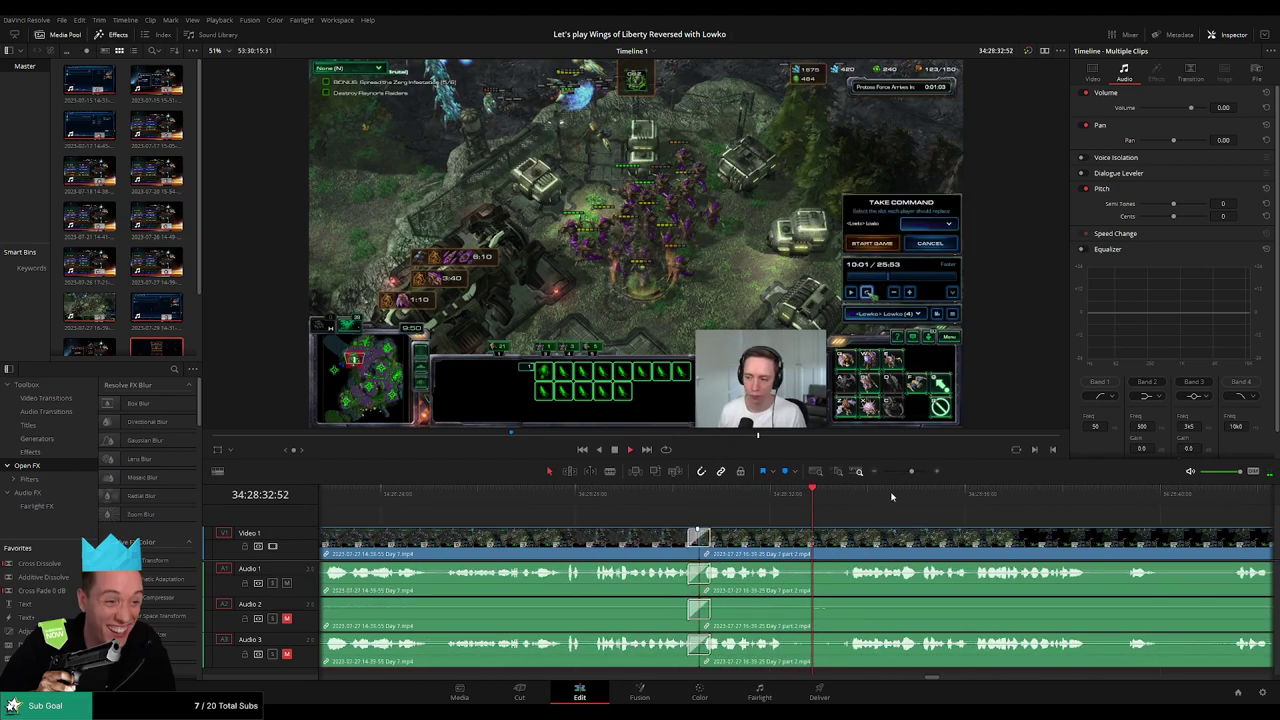
Step: Locate the first frame of the A Sinister Turn loading screen and split all tracks at 34:52:19:00
{"action": "scroll", "coordinate": [870, 518], "scroll_direction": "down", "scroll_amount": 3}
{"action": "scroll", "coordinate": [846, 522], "scroll_direction": "right", "scroll_amount": 3}
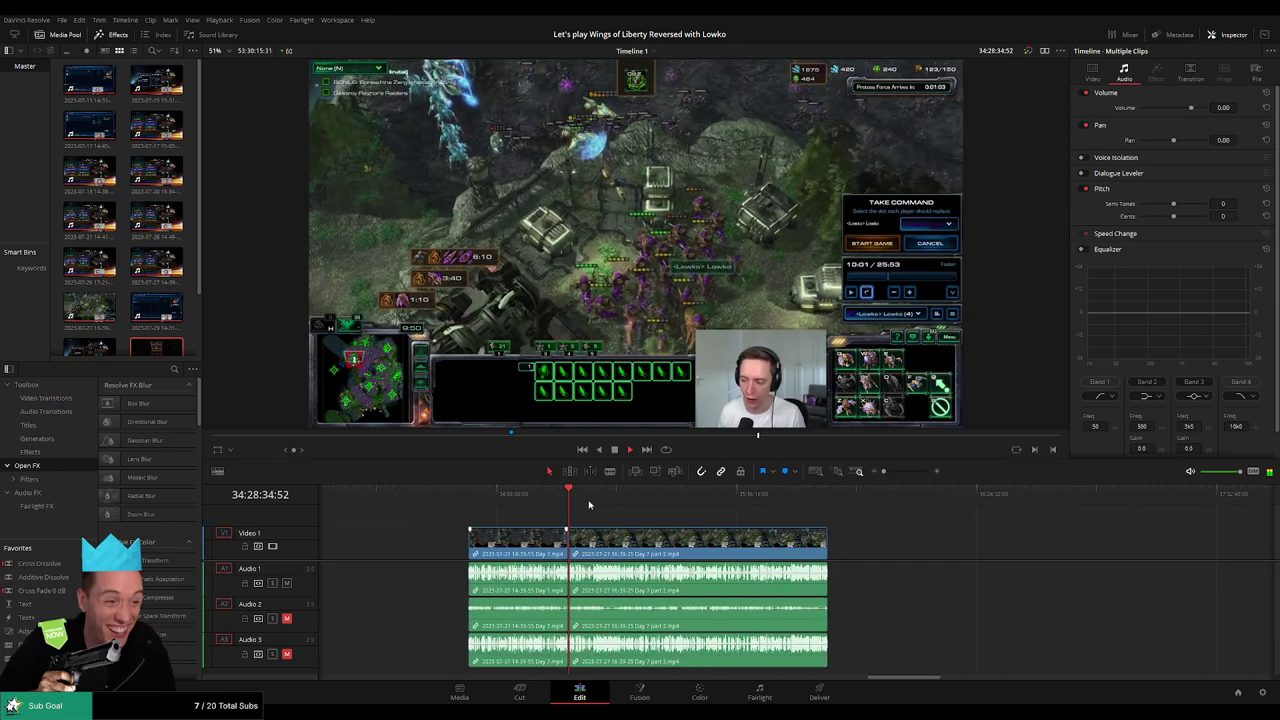
{"action": "left_click_drag", "start_coordinate": [571, 495], "coordinate": [653, 497]}
{"action": "left_click_drag", "start_coordinate": [878, 476], "coordinate": [900, 475]}
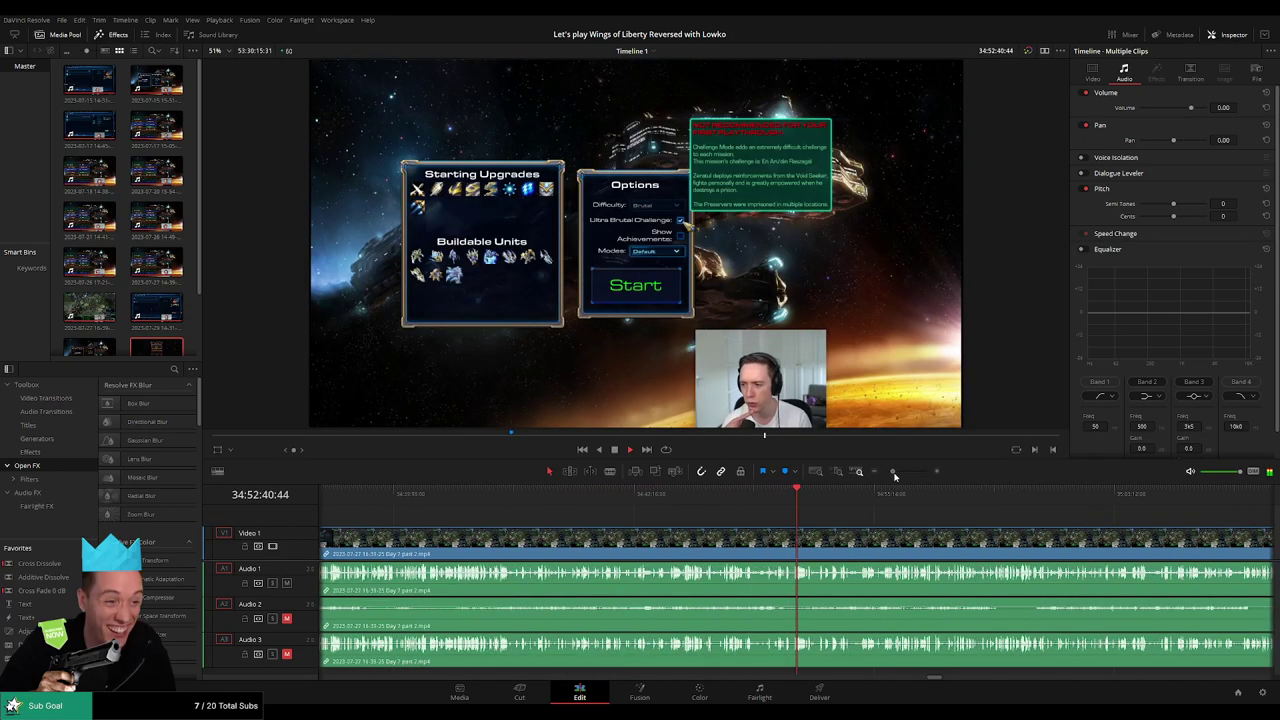
{"action": "left_click", "coordinate": [563, 500]}
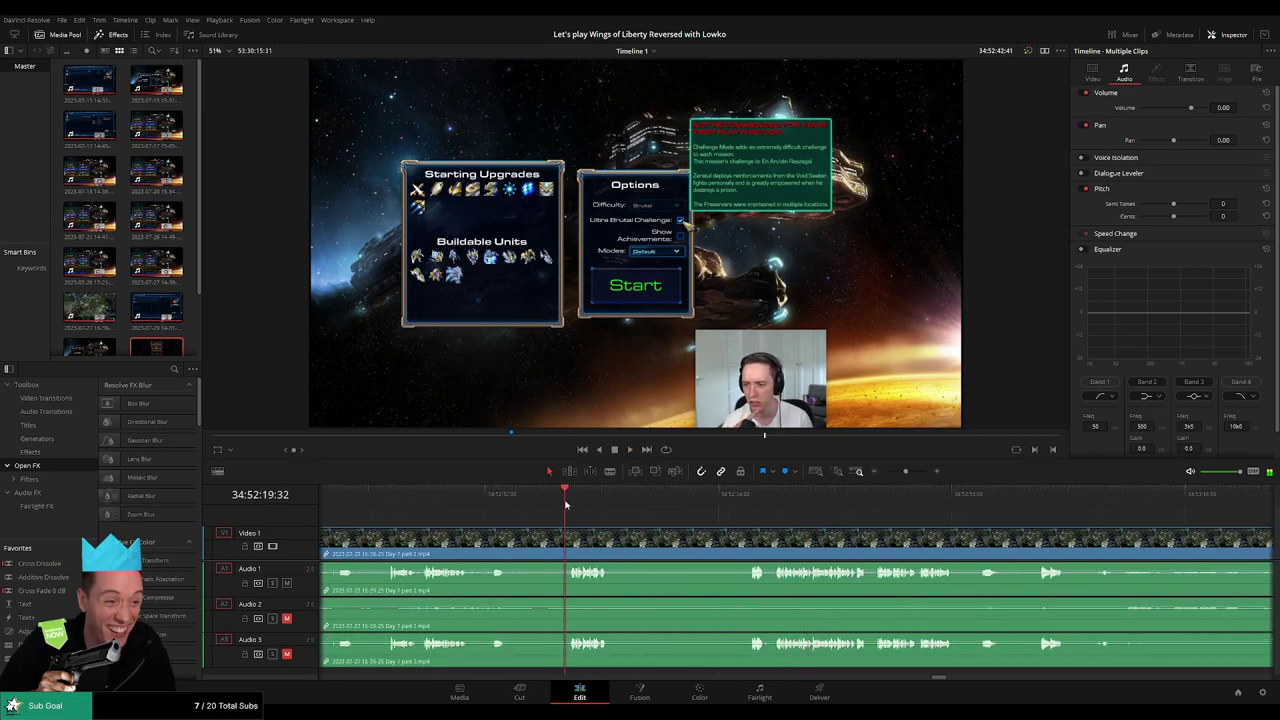
{"action": "left_click", "coordinate": [391, 505]}
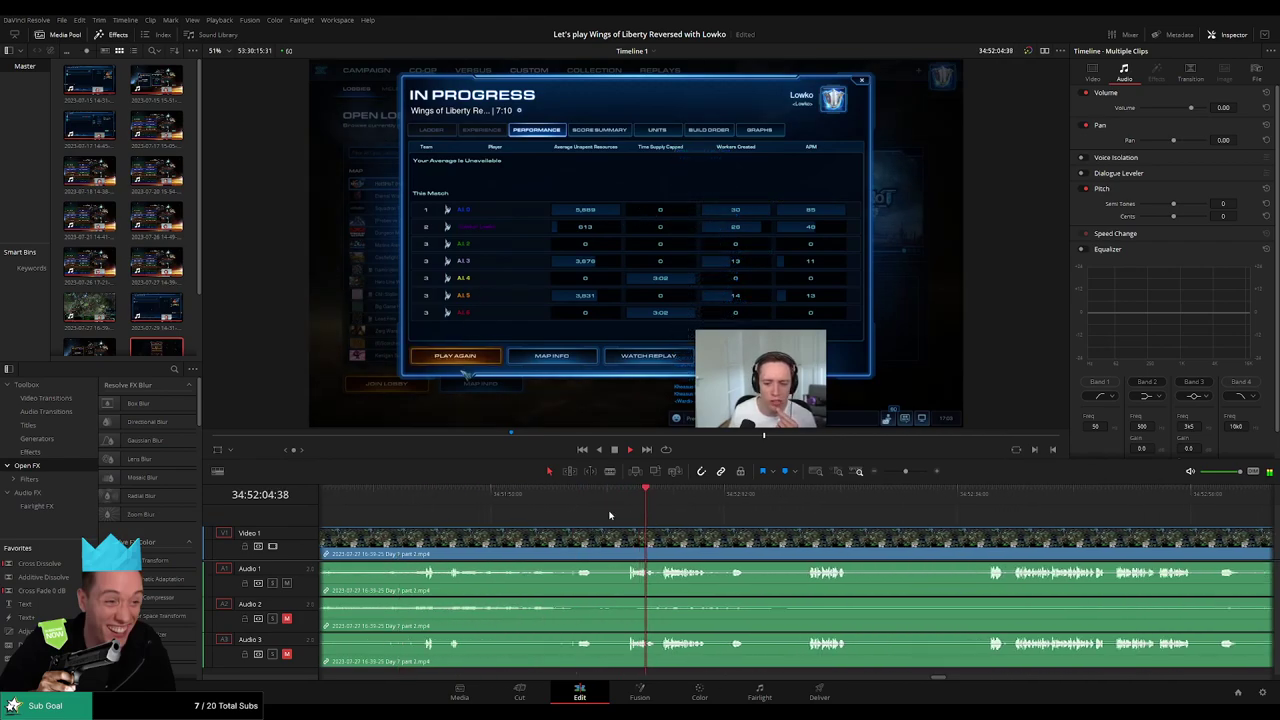
{"action": "left_click", "coordinate": [580, 495]}
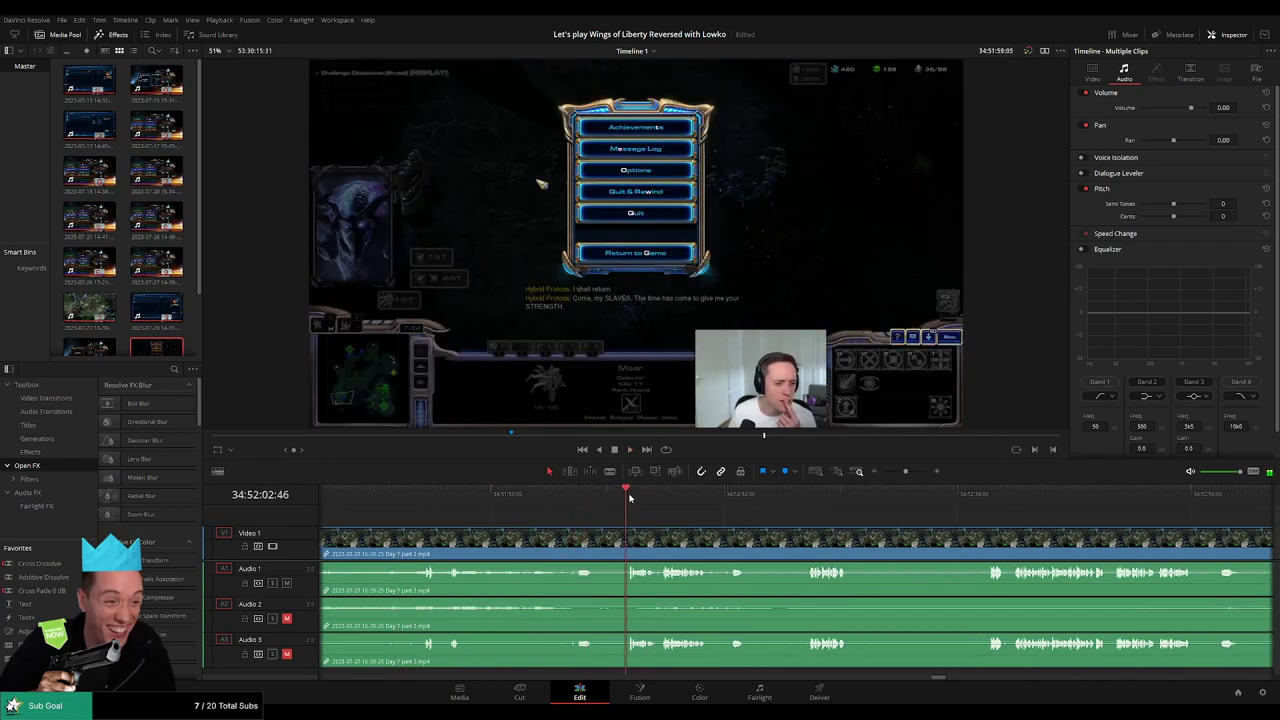
{"action": "left_click", "coordinate": [720, 495]}
{"action": "left_click", "coordinate": [614, 505]}
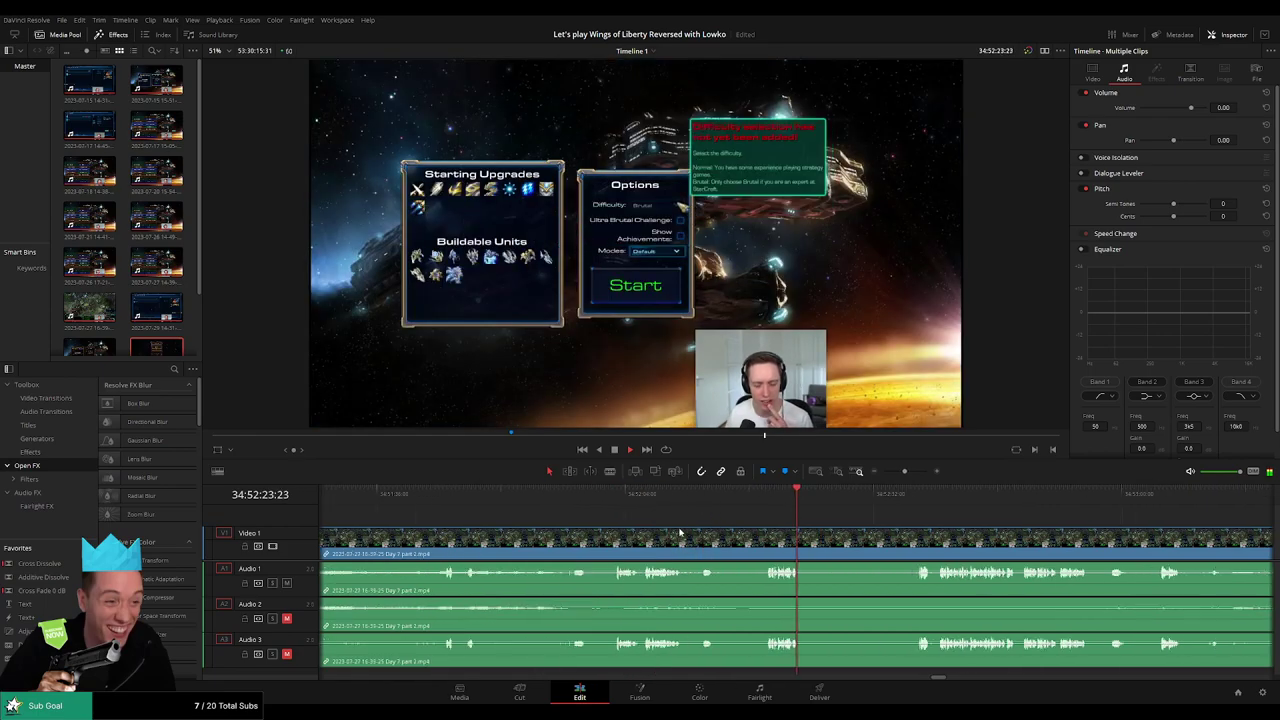
{"action": "left_click", "coordinate": [678, 494]}
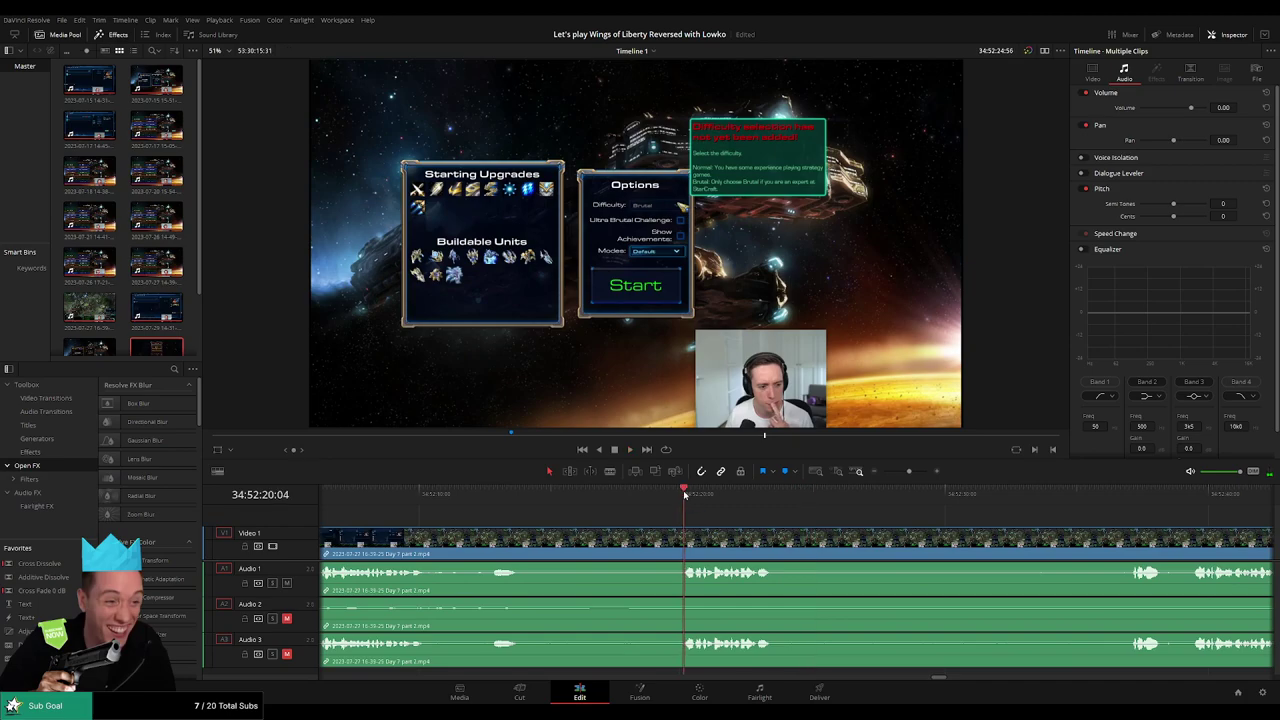
{"action": "left_click_drag", "start_coordinate": [678, 494], "coordinate": [656, 497]}
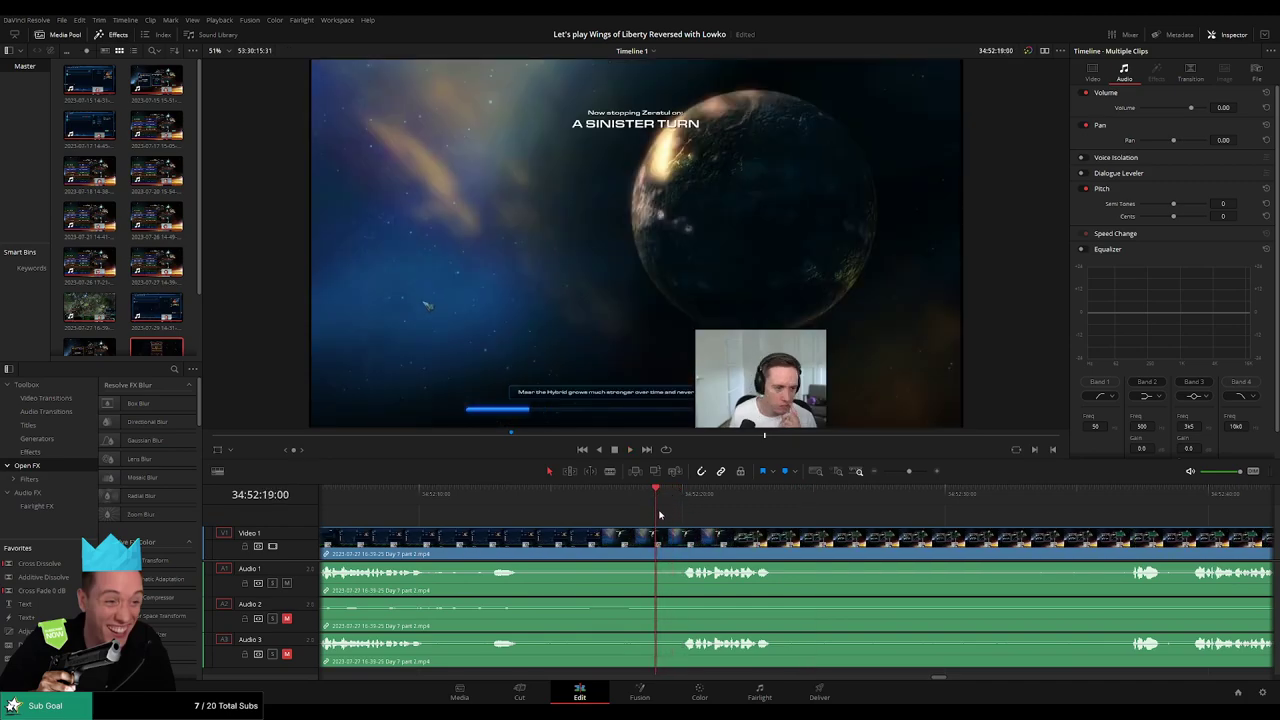
{"action": "key", "text": "ctrl+b"}
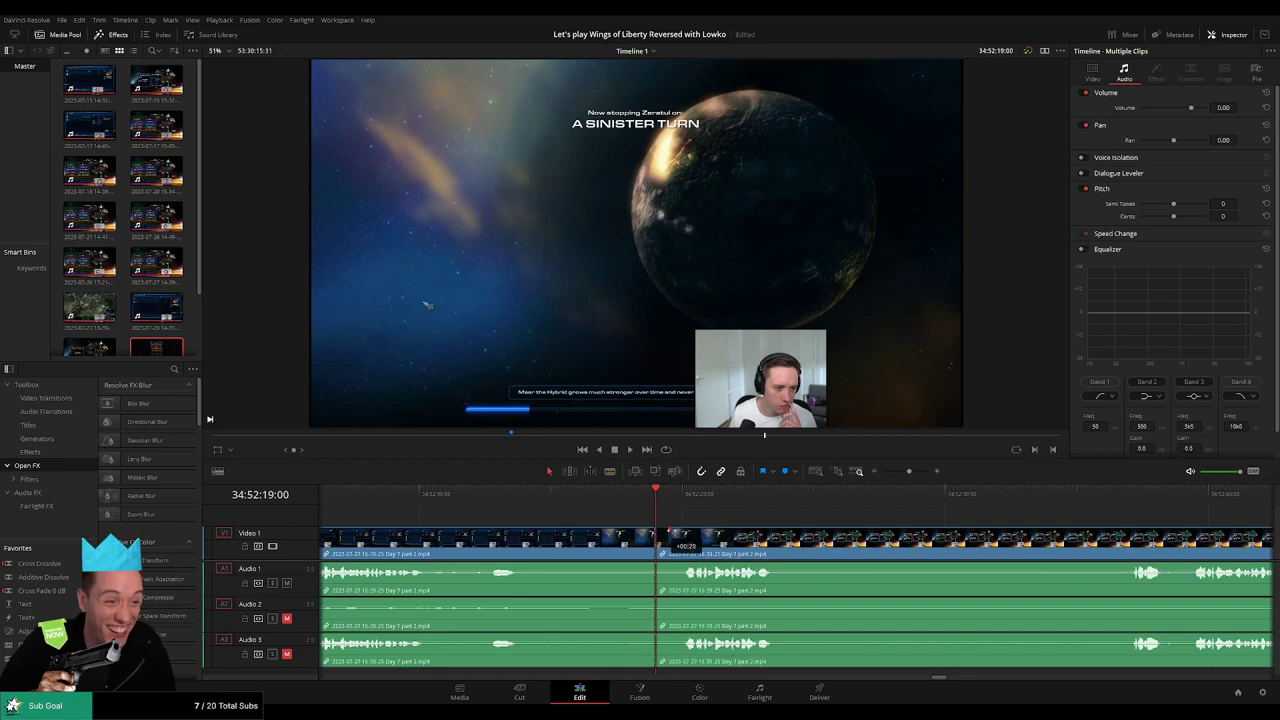
Step: Drag fade-outs and fade-ins onto the audio tracks either side of the 34:52:19:00 cut
{"action": "left_click_drag", "start_coordinate": [683, 532], "coordinate": [683, 532]}
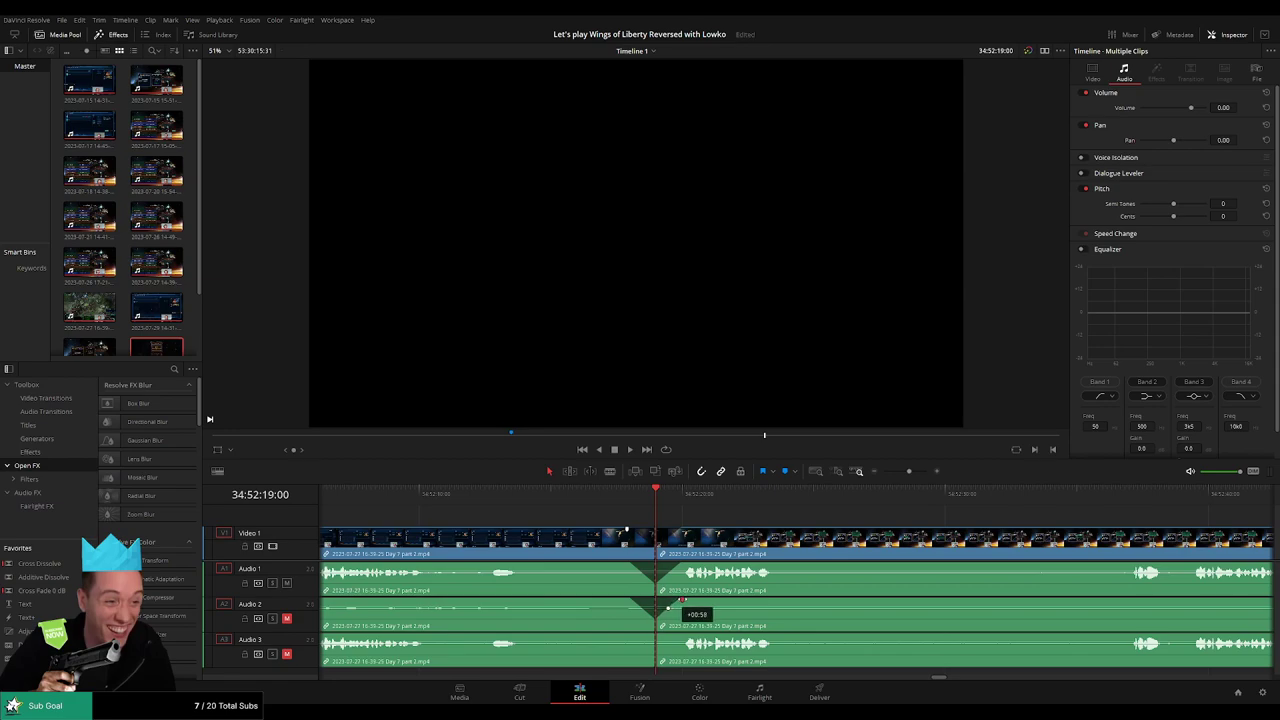
{"action": "left_click_drag", "start_coordinate": [652, 636], "coordinate": [633, 636]}
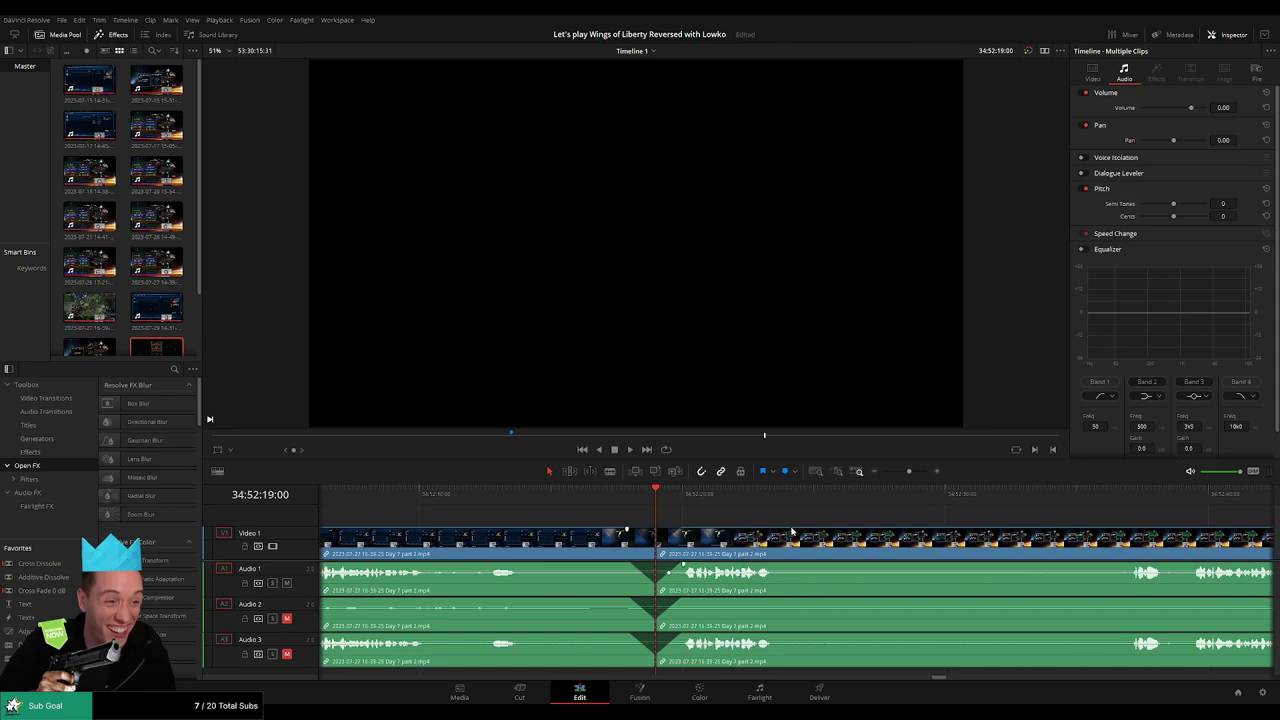
{"action": "left_click_drag", "start_coordinate": [908, 471], "coordinate": [883, 472]}
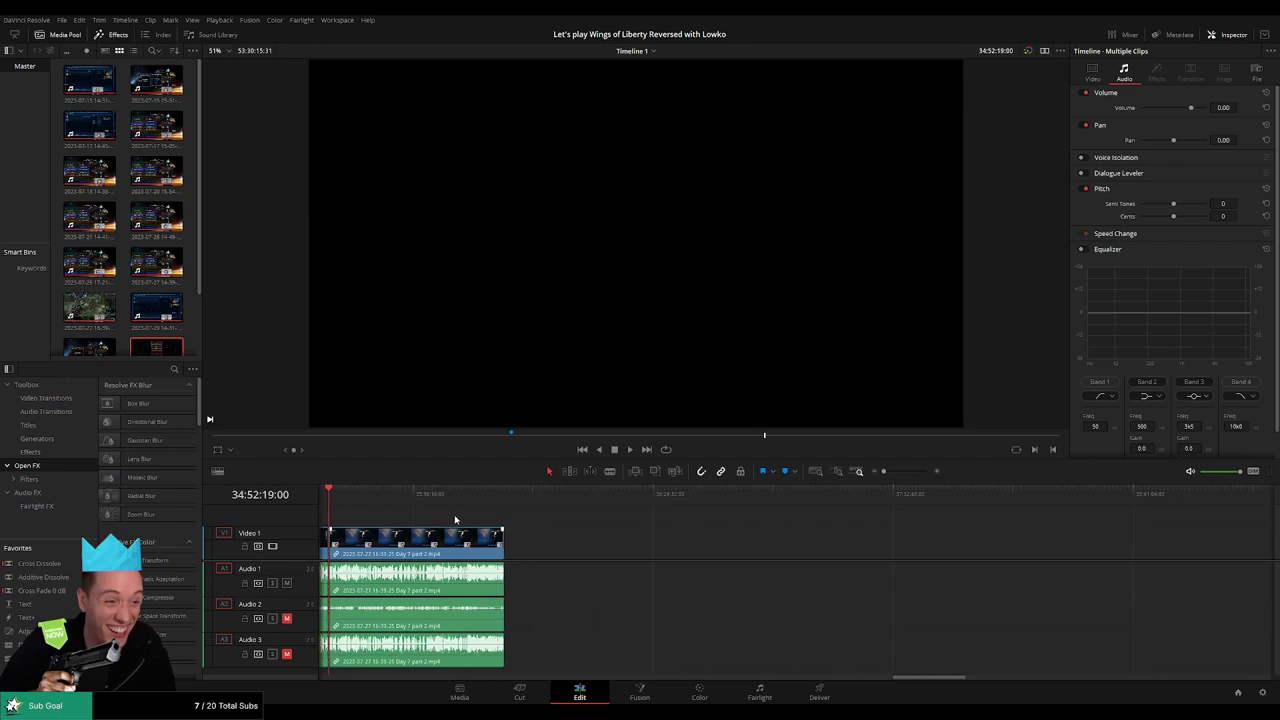
Step: Move the Day 8 clip group to start at the playhead after the Day 7 part 2 clip
{"action": "left_click", "coordinate": [399, 519]}
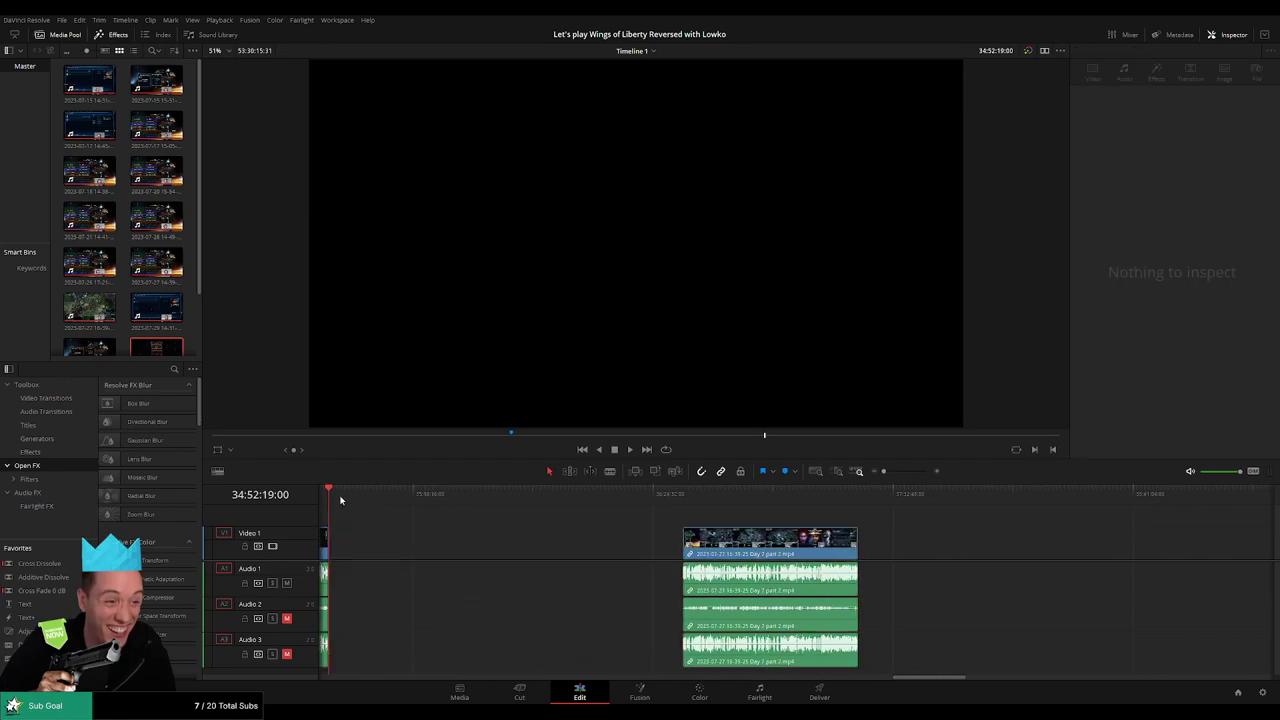
{"action": "left_click_drag", "start_coordinate": [340, 500], "coordinate": [566, 525]}
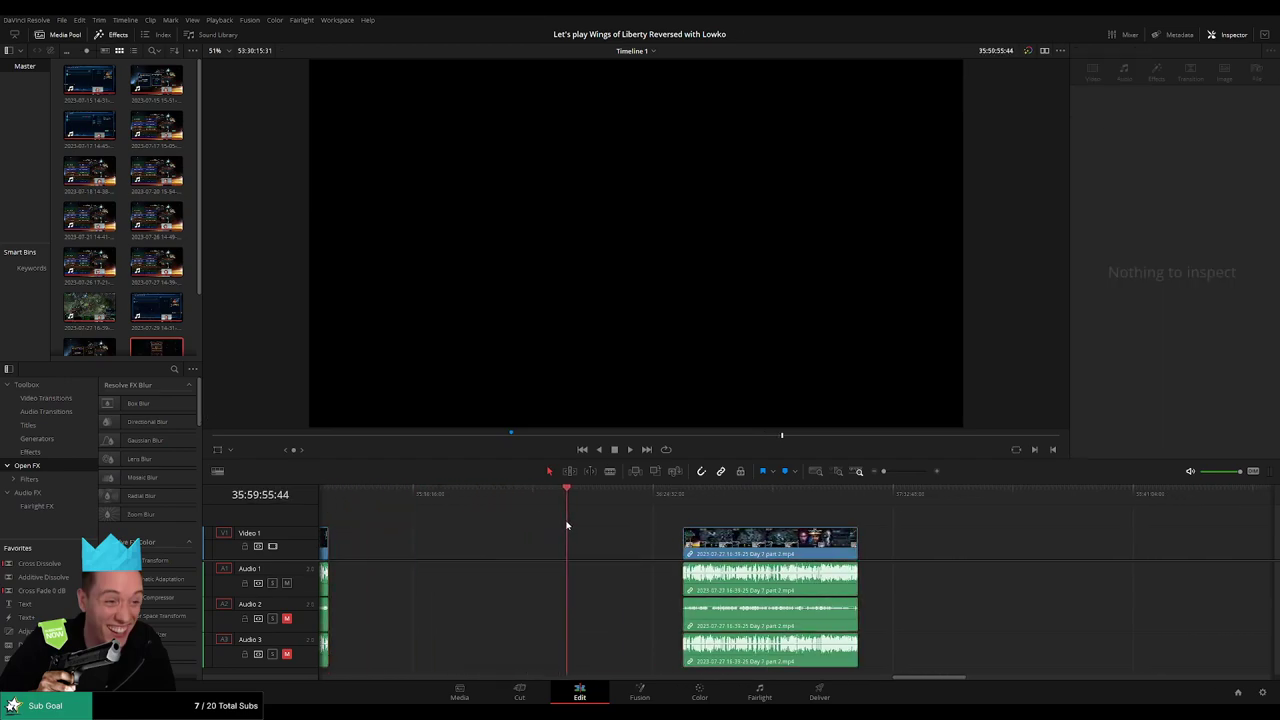
{"action": "key", "text": "ctrl+equal"}
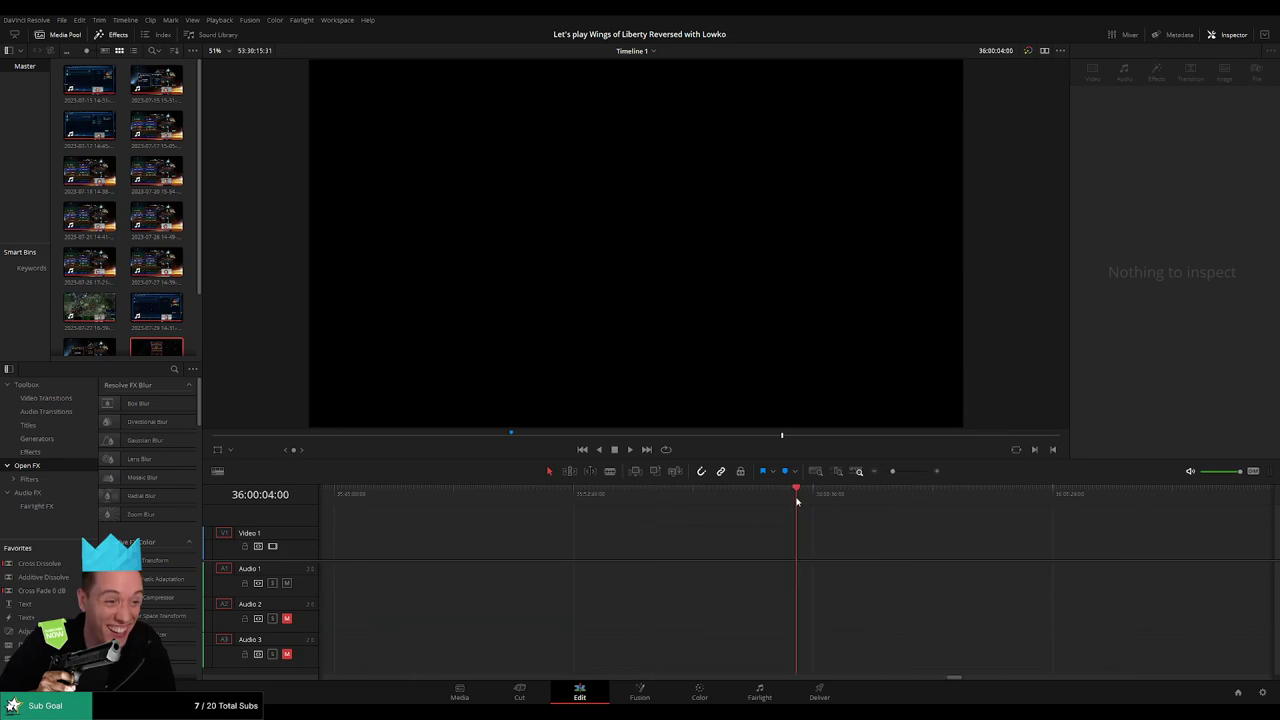
{"action": "left_click_drag", "start_coordinate": [797, 502], "coordinate": [796, 503]}
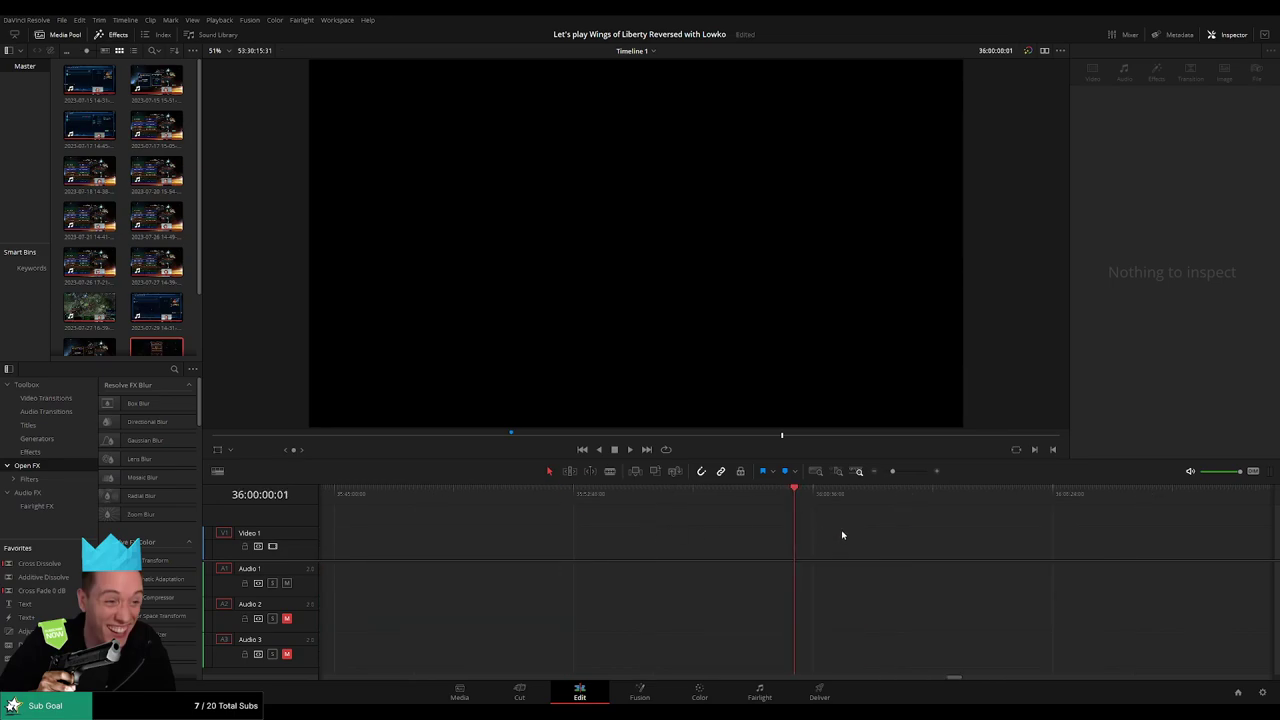
{"action": "key", "text": "ctrl+minus"}
{"action": "left_click_drag", "start_coordinate": [1010, 550], "coordinate": [893, 550]}
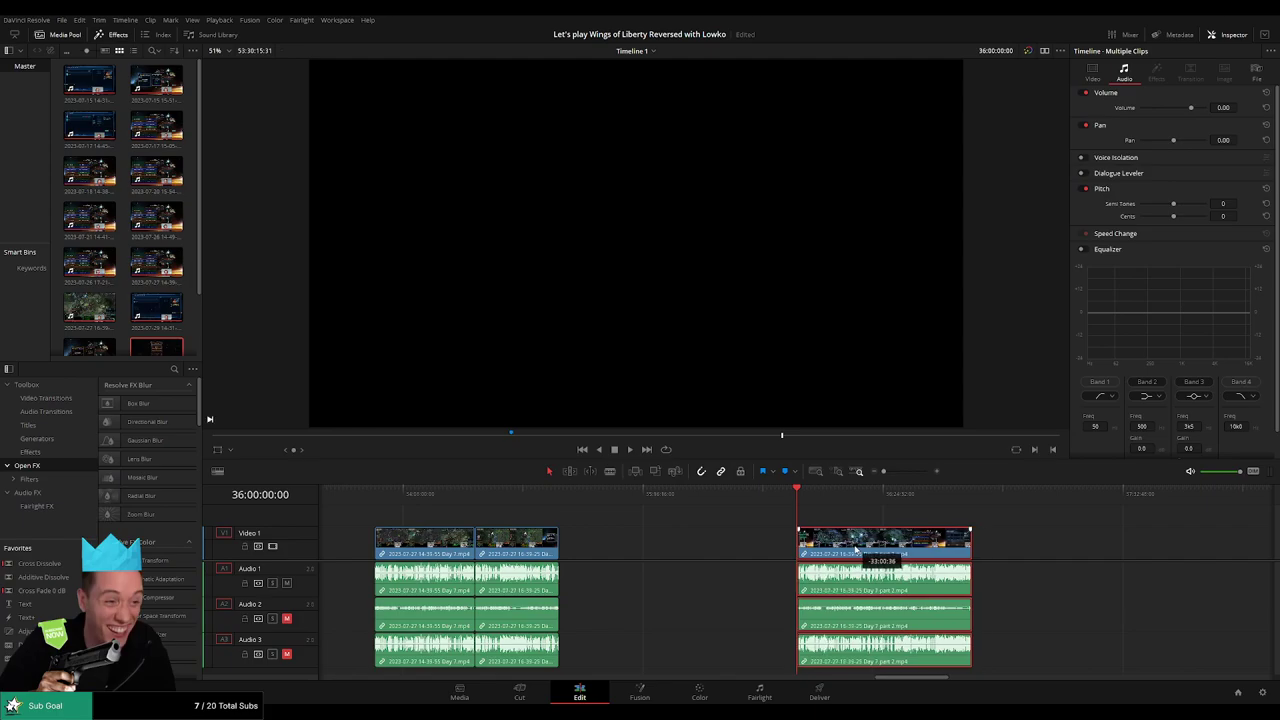
Step: Delete the gap before the Day 8 clips so Day 8 follows Day 7 part 2 directly
{"action": "scroll", "coordinate": [893, 515], "scroll_direction": "right", "scroll_amount": 5}
{"action": "left_click", "coordinate": [531, 495]}
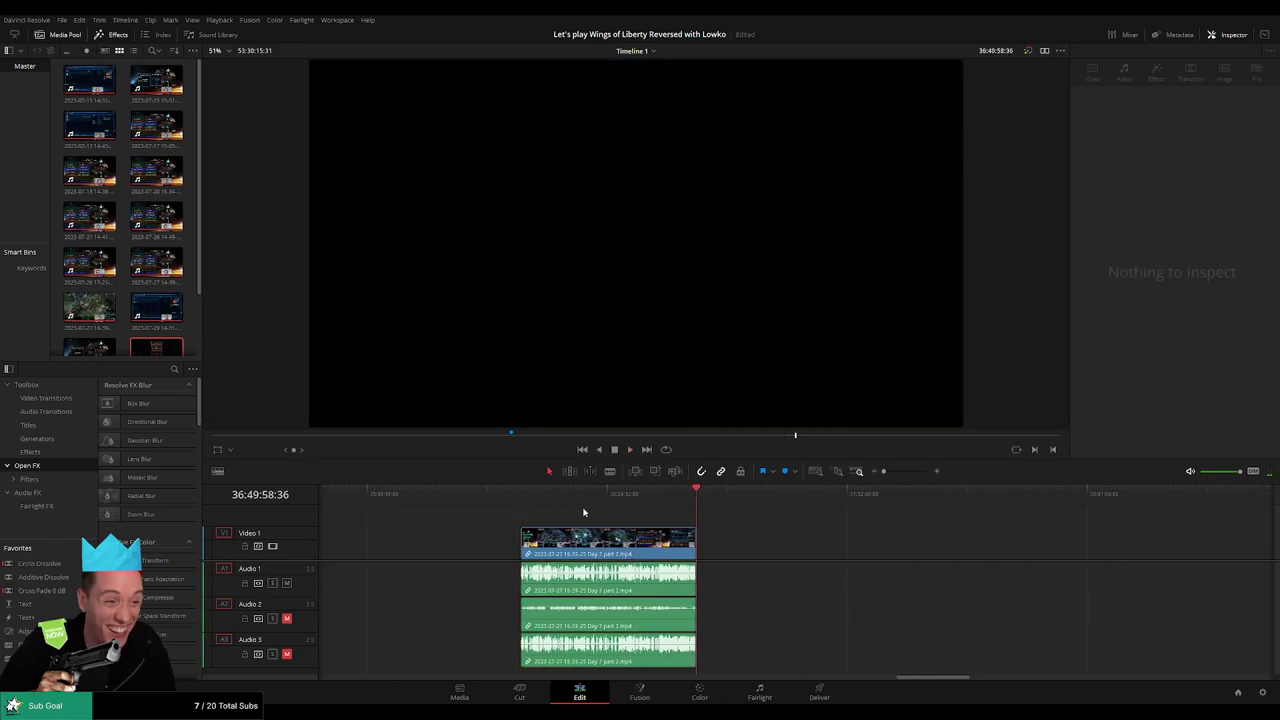
{"action": "left_click", "coordinate": [643, 540]}
{"action": "key", "text": "Up"}
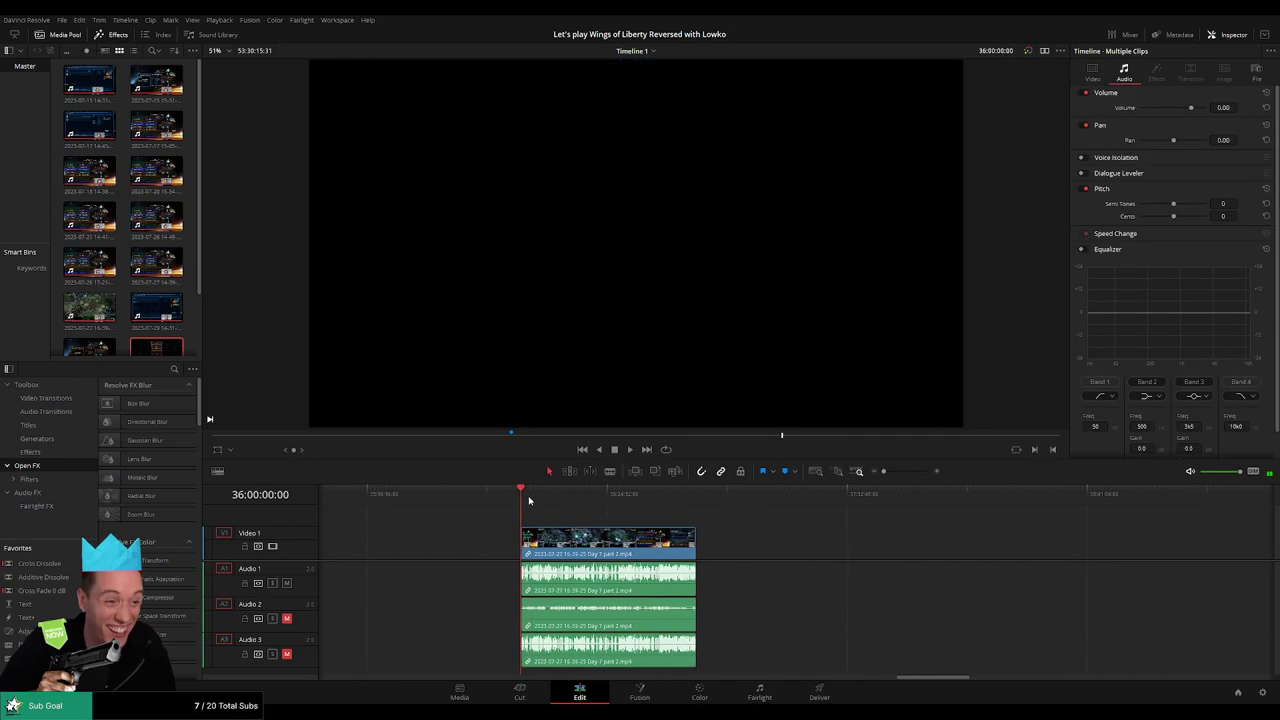
{"action": "left_click_drag", "start_coordinate": [530, 500], "coordinate": [696, 507]}
{"action": "left_click", "coordinate": [776, 530]}
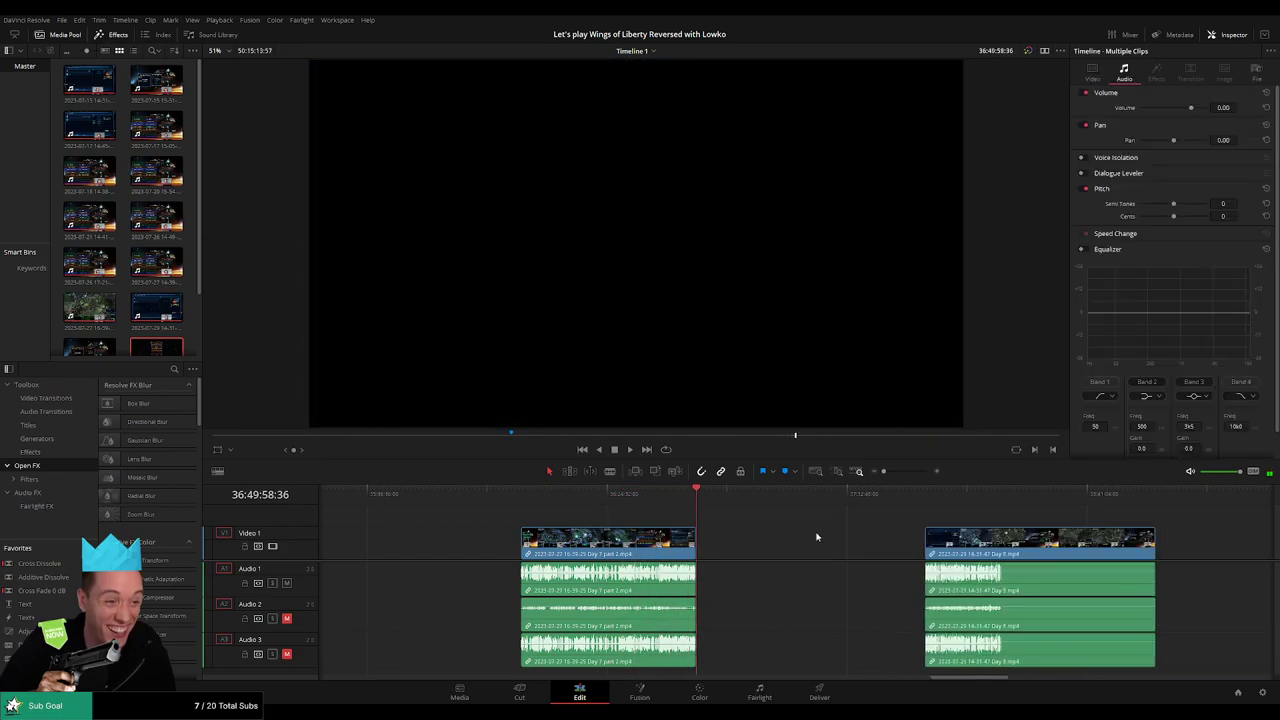
{"action": "left_click", "coordinate": [816, 537]}
{"action": "key", "text": "Delete"}
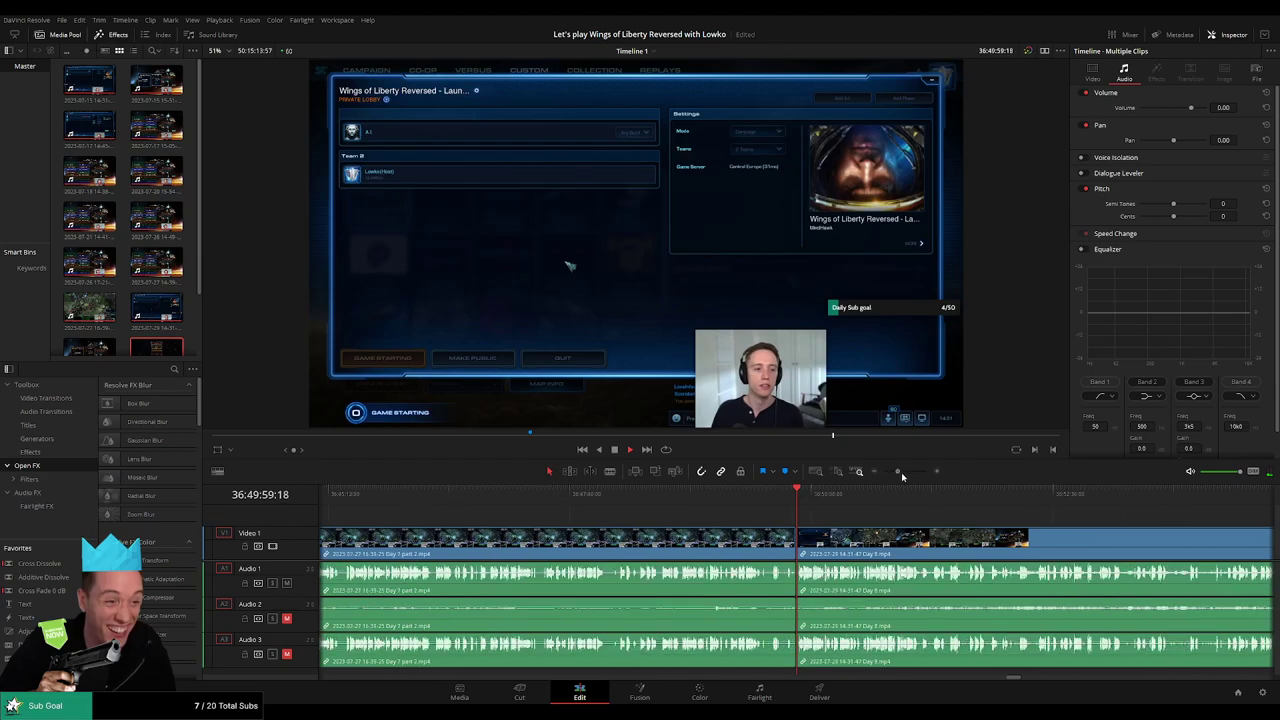
Step: Roll the Day 7 part 2 / Day 8 join slightly earlier and replay across it
{"action": "left_click_drag", "start_coordinate": [883, 471], "coordinate": [908, 471]}
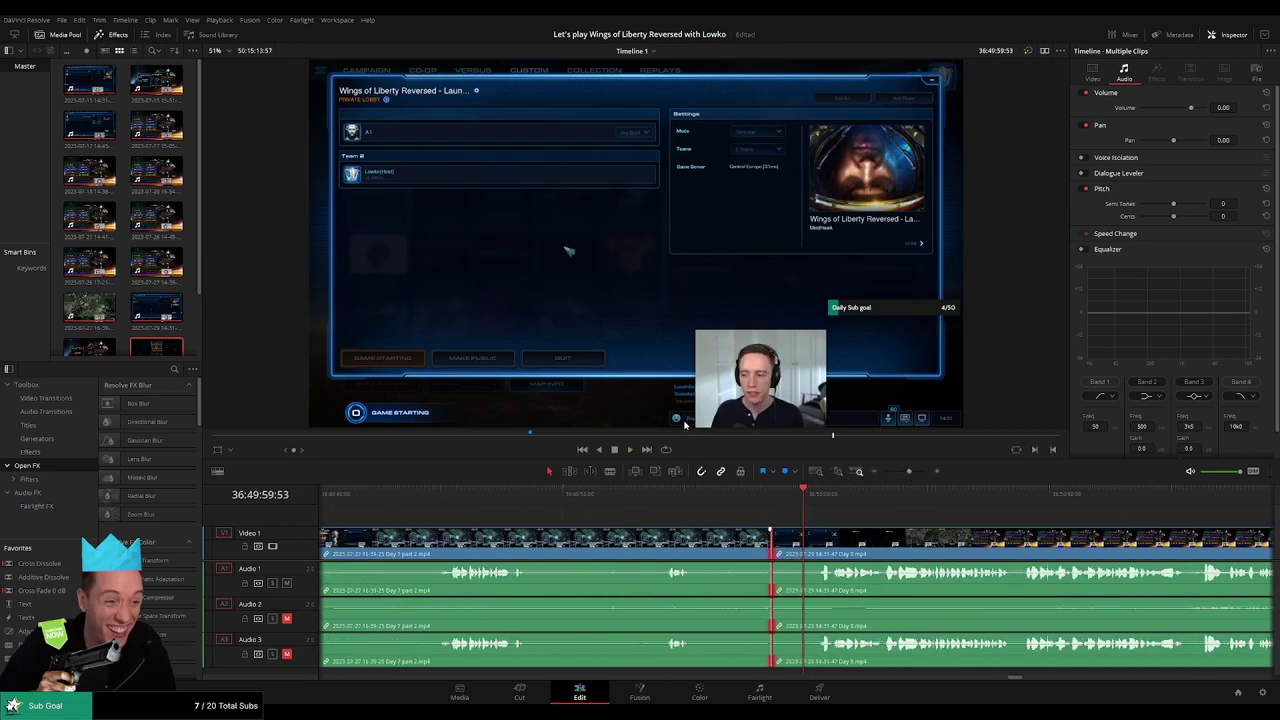
{"action": "left_click_drag", "start_coordinate": [773, 545], "coordinate": [766, 545]}
{"action": "left_click", "coordinate": [670, 507]}
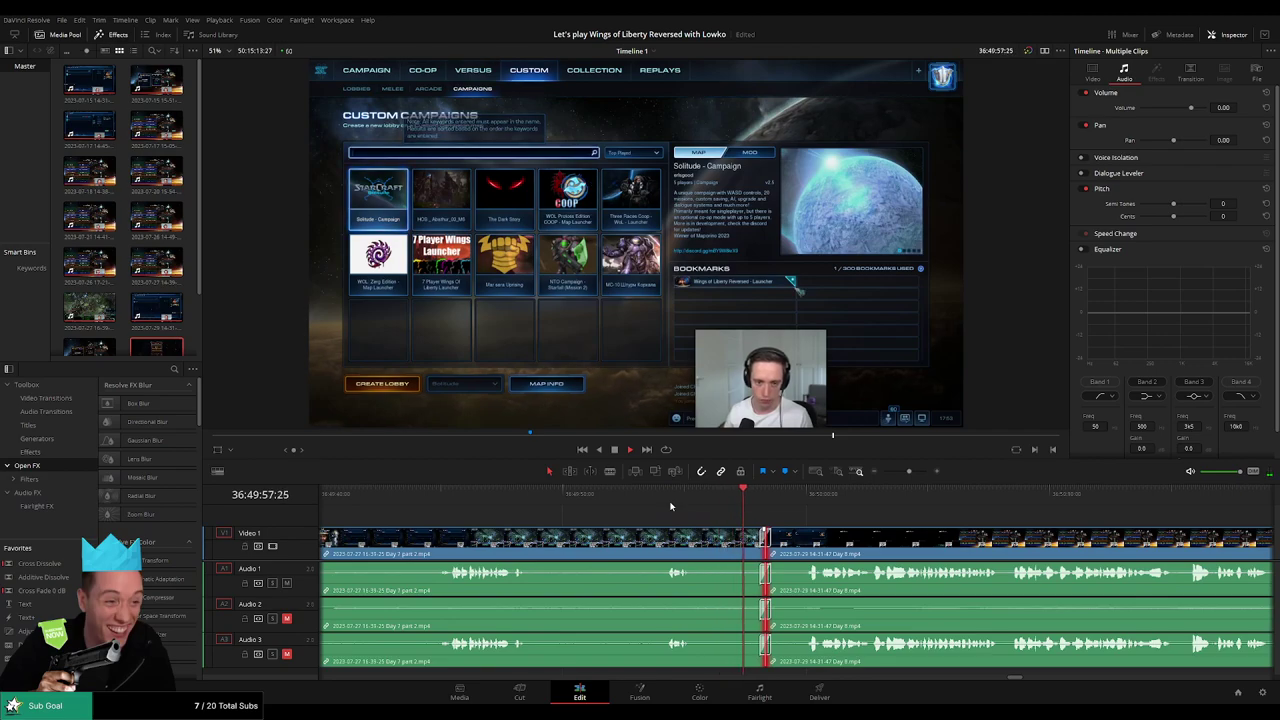
{"action": "key", "text": "/"}
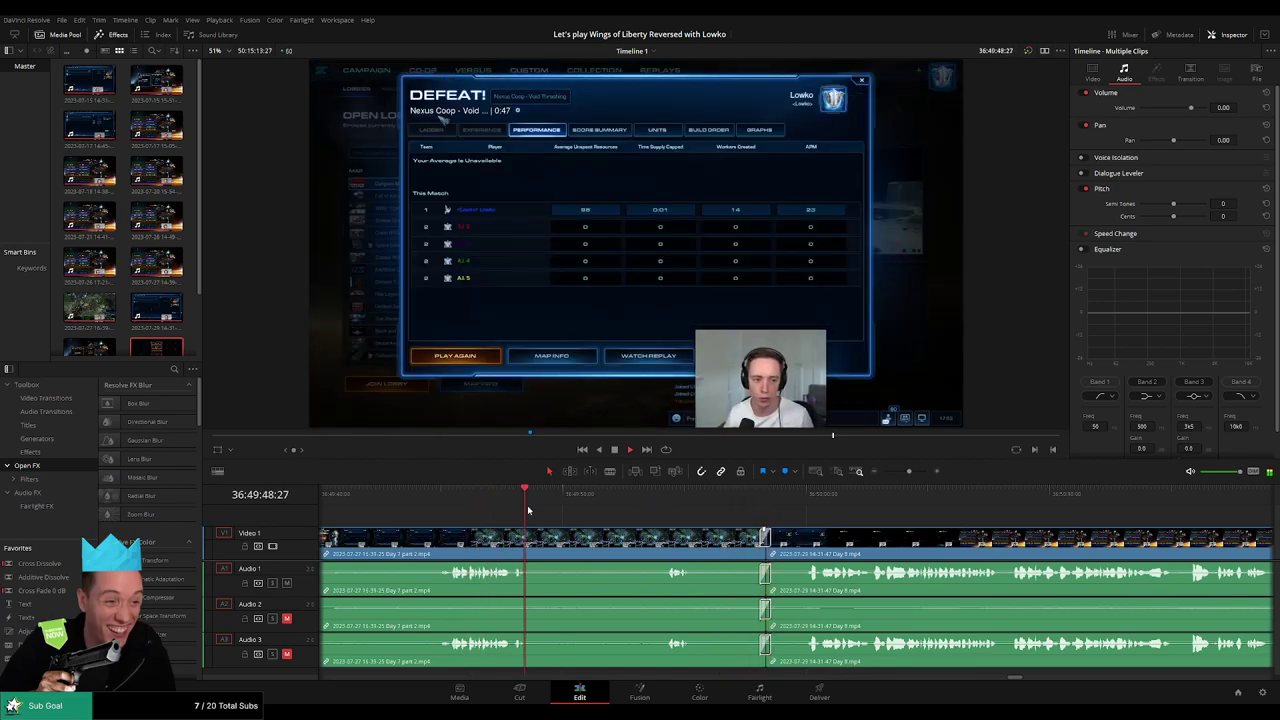
{"action": "left_click", "coordinate": [844, 493]}
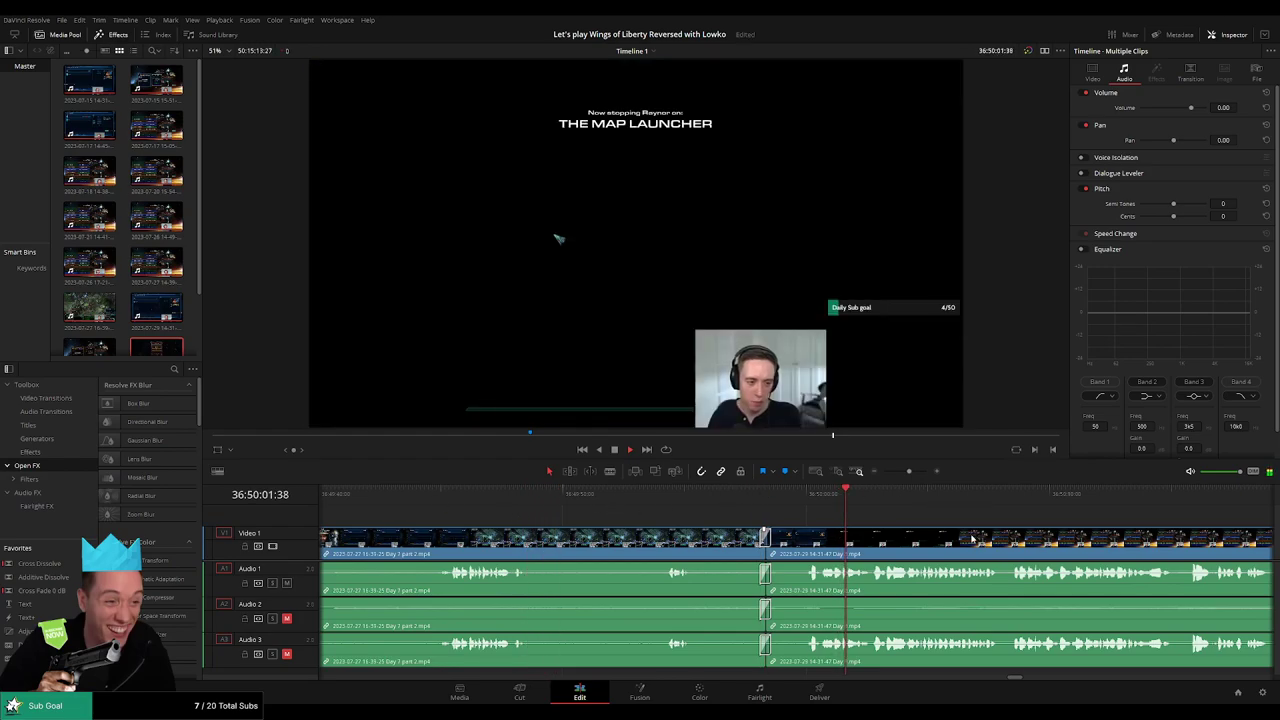
{"action": "left_click_drag", "start_coordinate": [908, 471], "coordinate": [888, 471]}
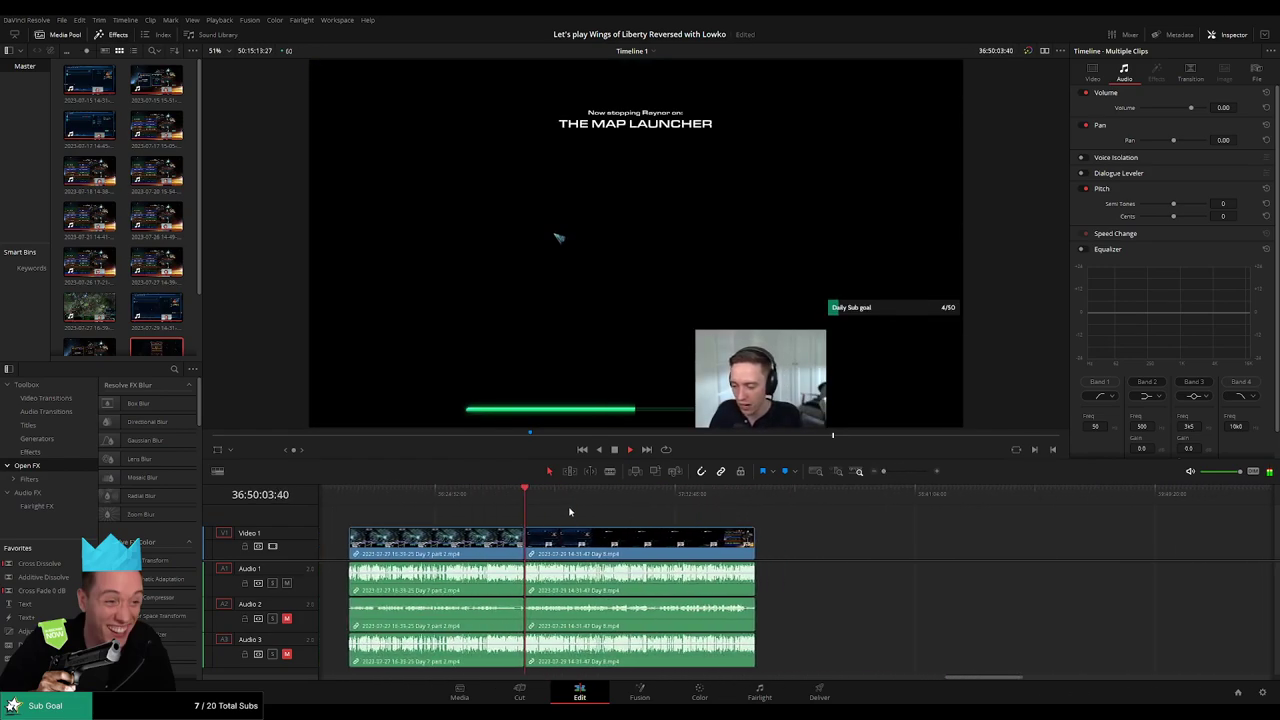
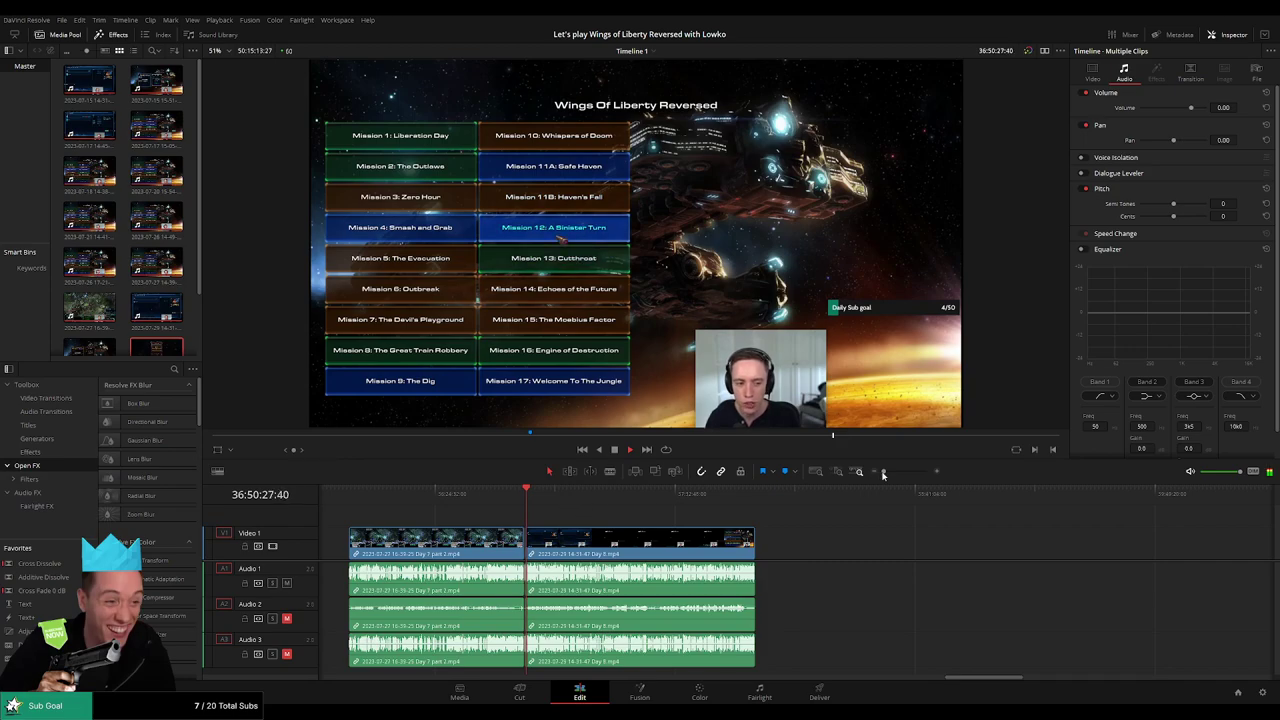
Step: Zoom in on the clips and play through the footage to review it
{"action": "left_click_drag", "start_coordinate": [883, 472], "coordinate": [897, 471]}
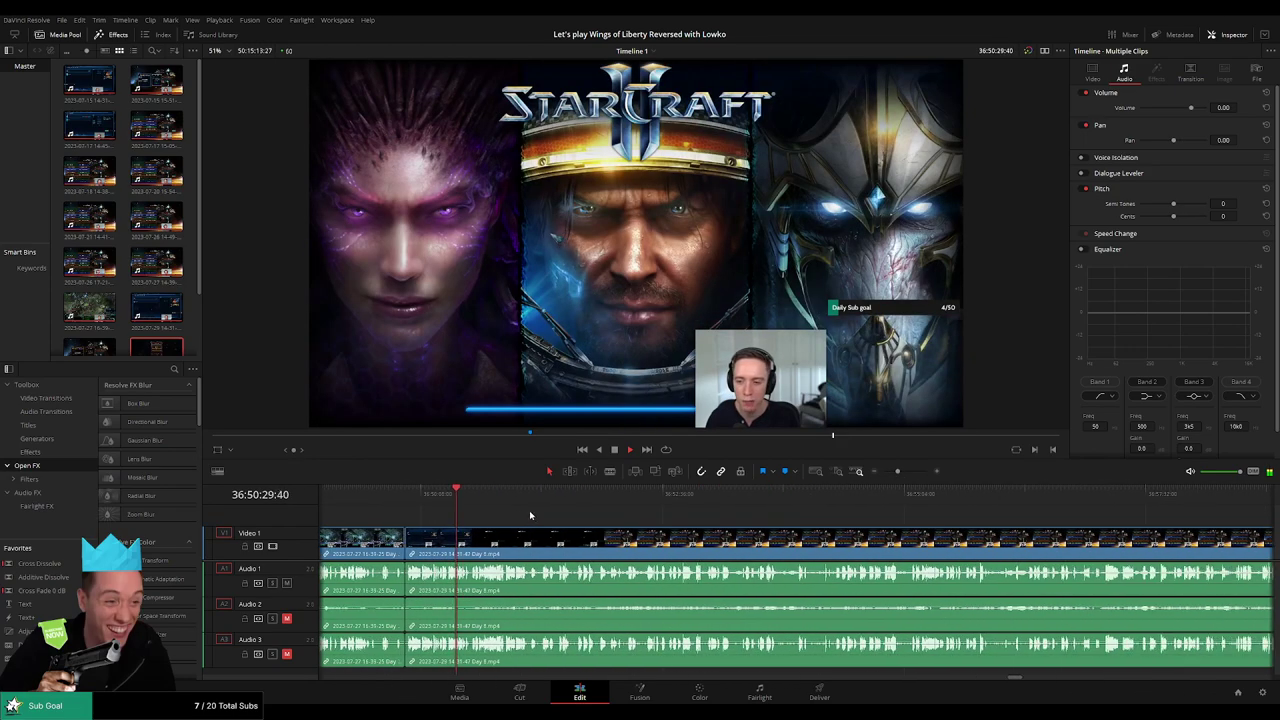
{"action": "left_click", "coordinate": [602, 510]}
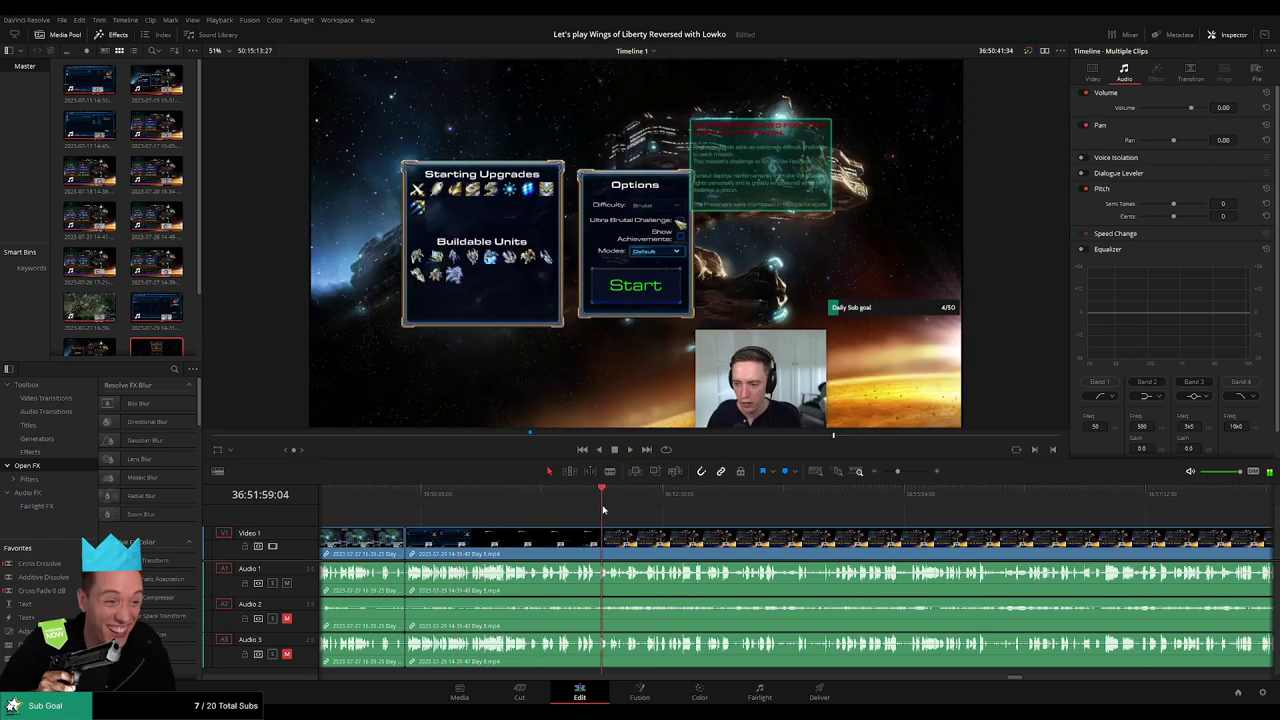
{"action": "key", "text": "space"}
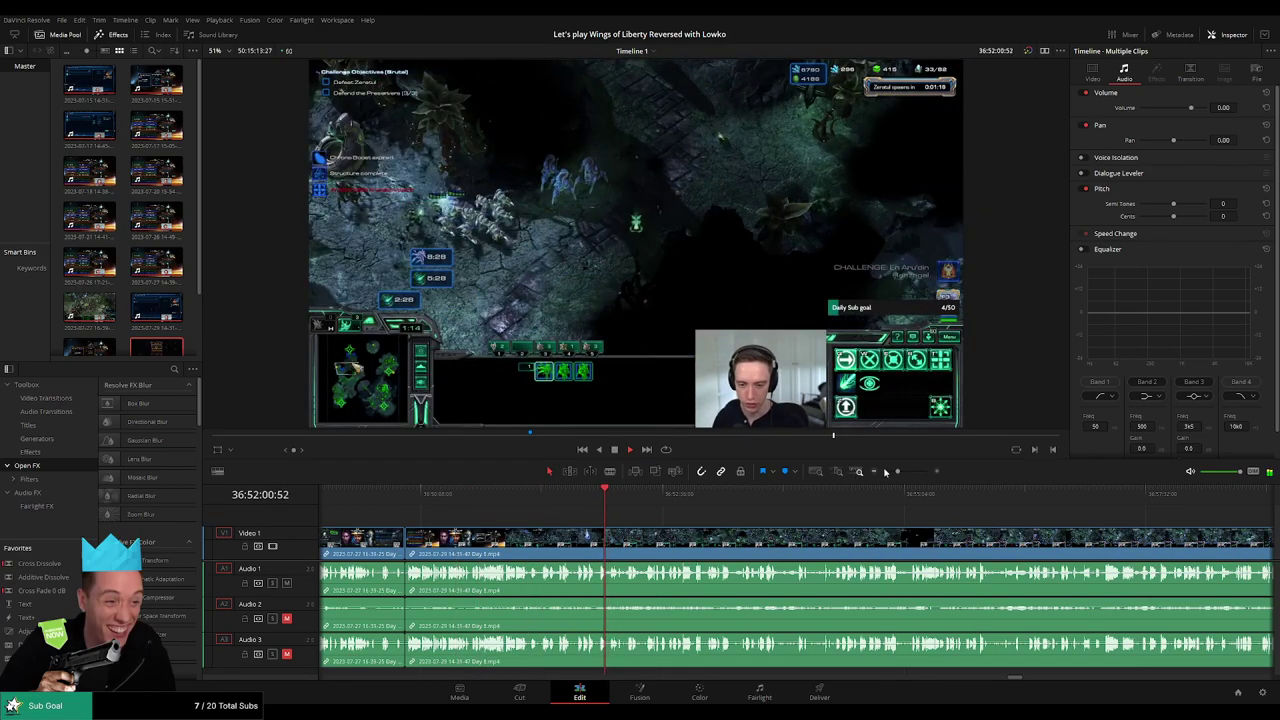
{"action": "left_click_drag", "start_coordinate": [885, 472], "coordinate": [895, 472]}
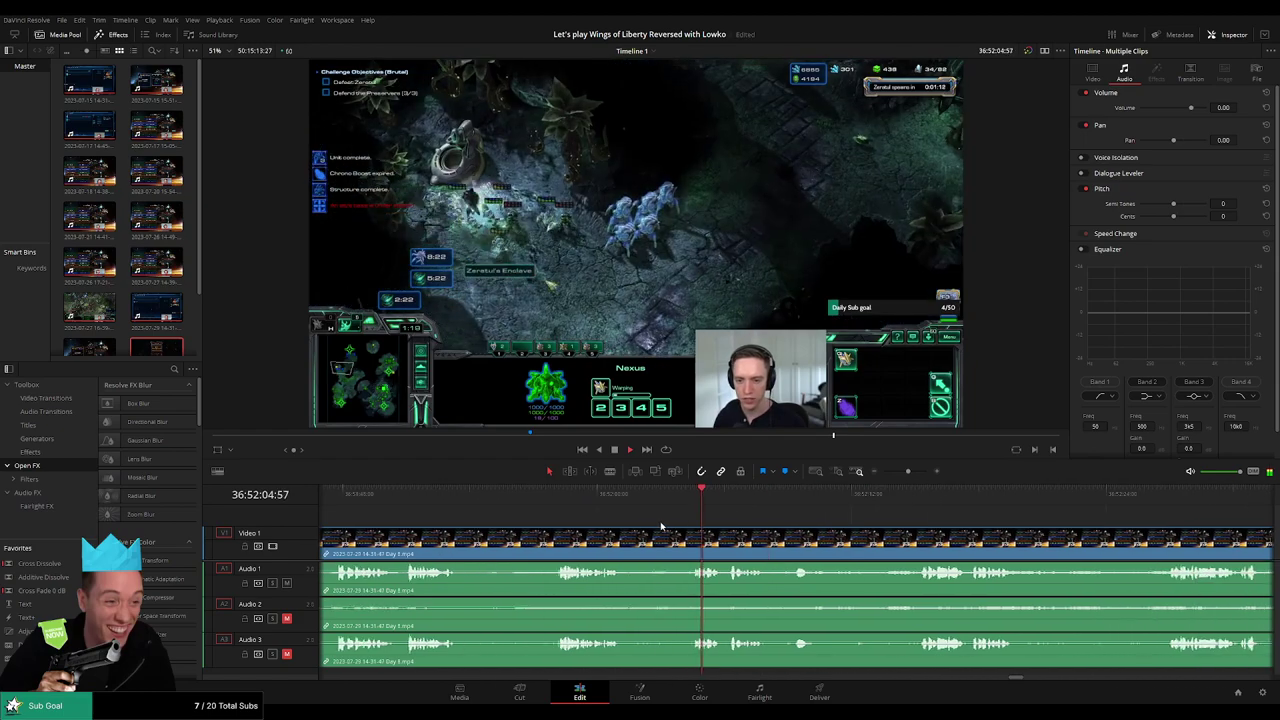
{"action": "key", "text": "space"}
Step: Place the playhead at 36:52:03:30 and blade all tracks there
{"action": "left_click", "coordinate": [680, 505]}
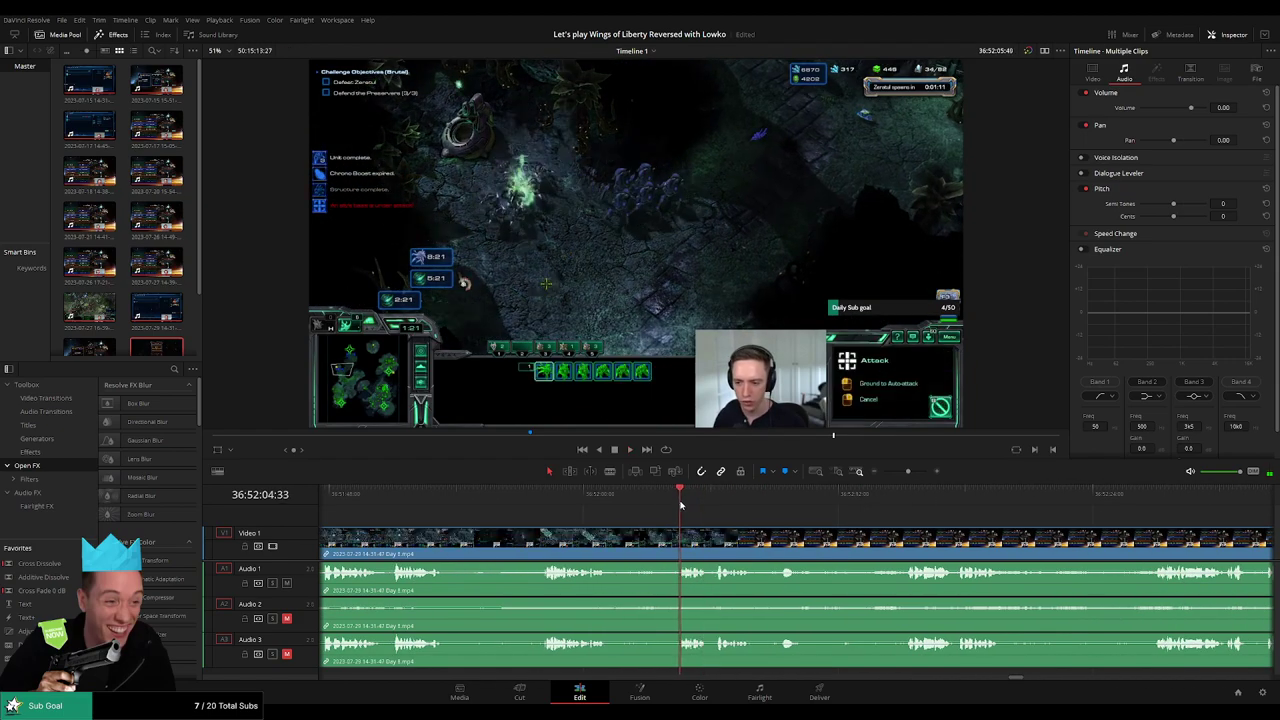
{"action": "left_click_drag", "start_coordinate": [680, 505], "coordinate": [658, 506]}
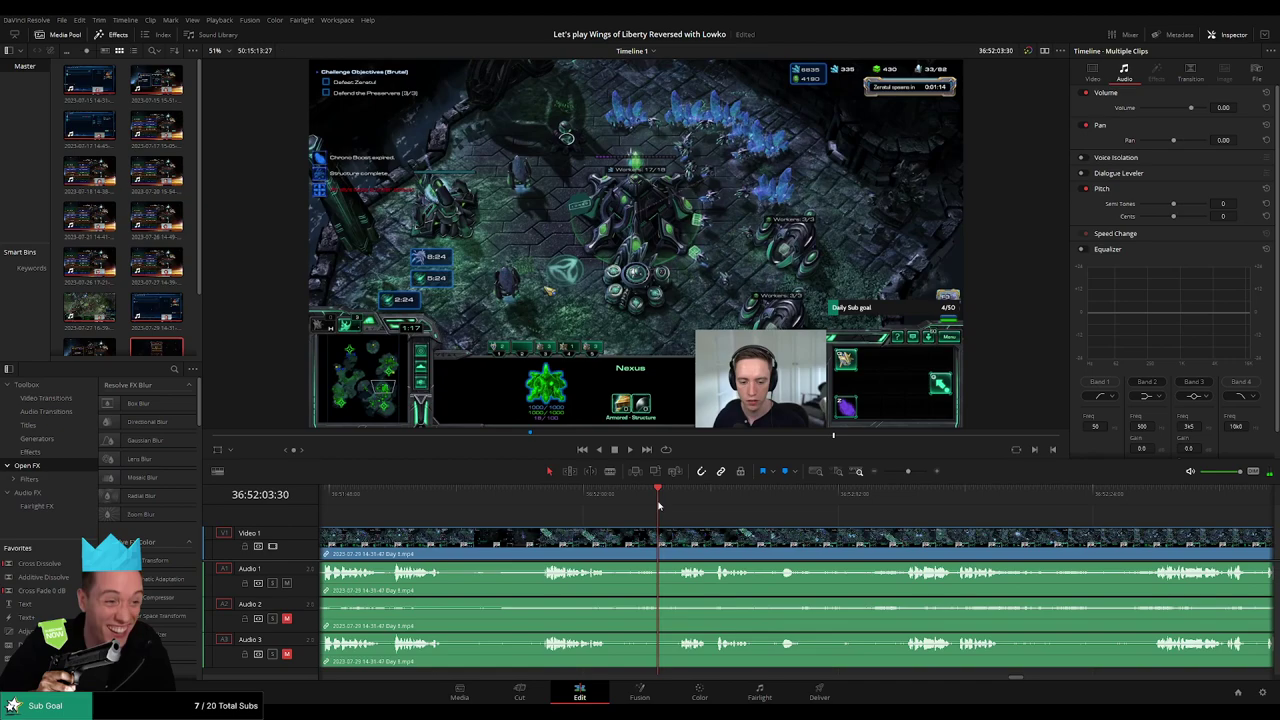
{"action": "key", "text": "b"}
{"action": "left_click", "coordinate": [660, 540]}
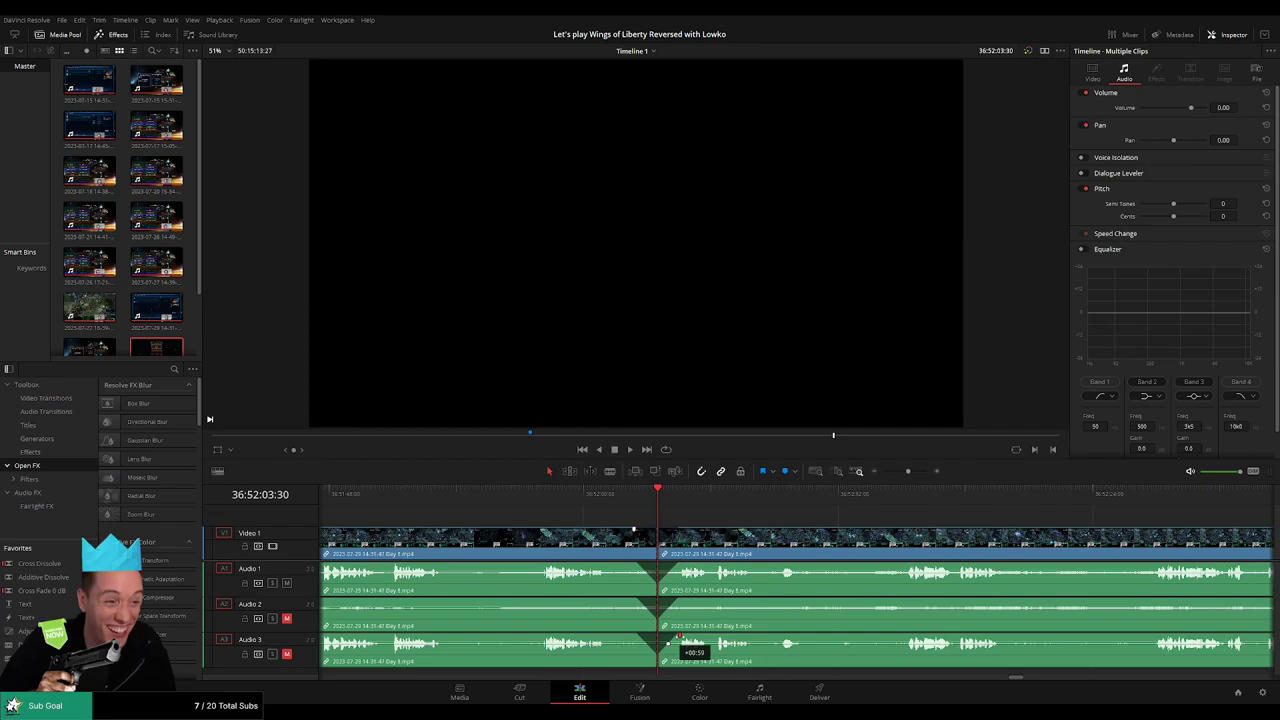
Step: Review past the new cut, then push the later clip right to open a gap
{"action": "key", "text": "space"}
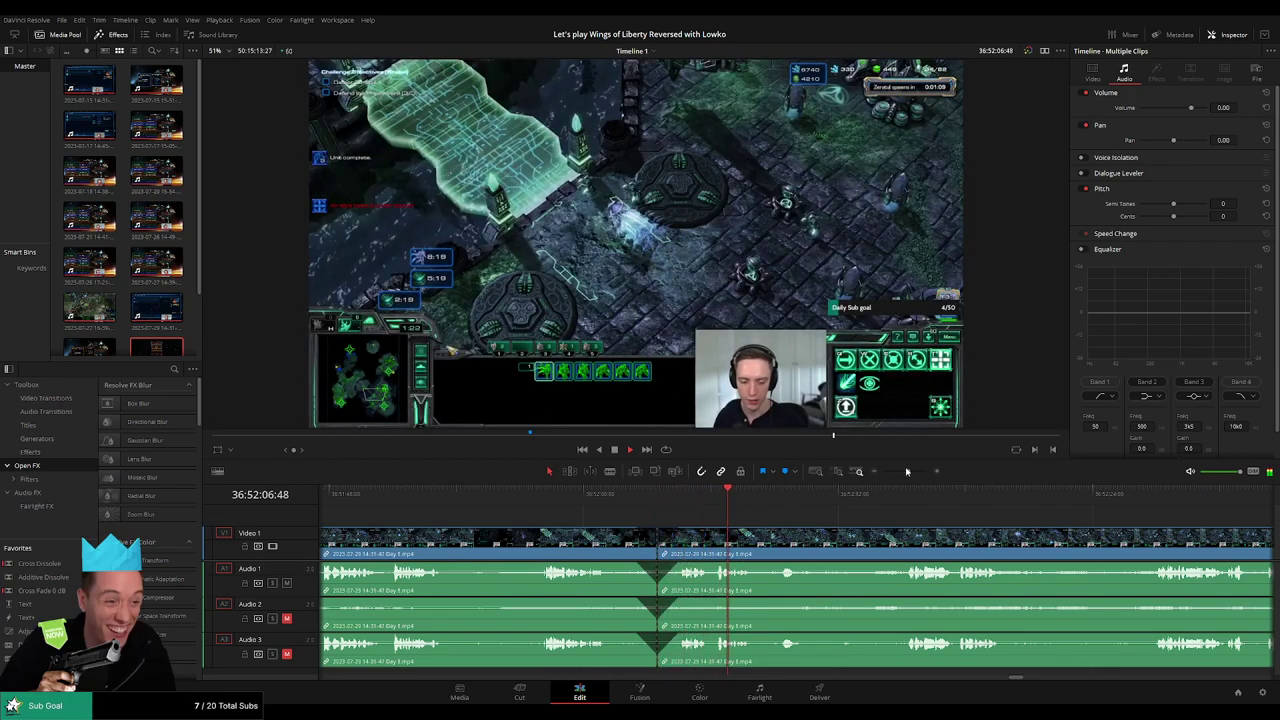
{"action": "key", "text": "space"}
{"action": "left_click_drag", "start_coordinate": [908, 477], "coordinate": [883, 471]}
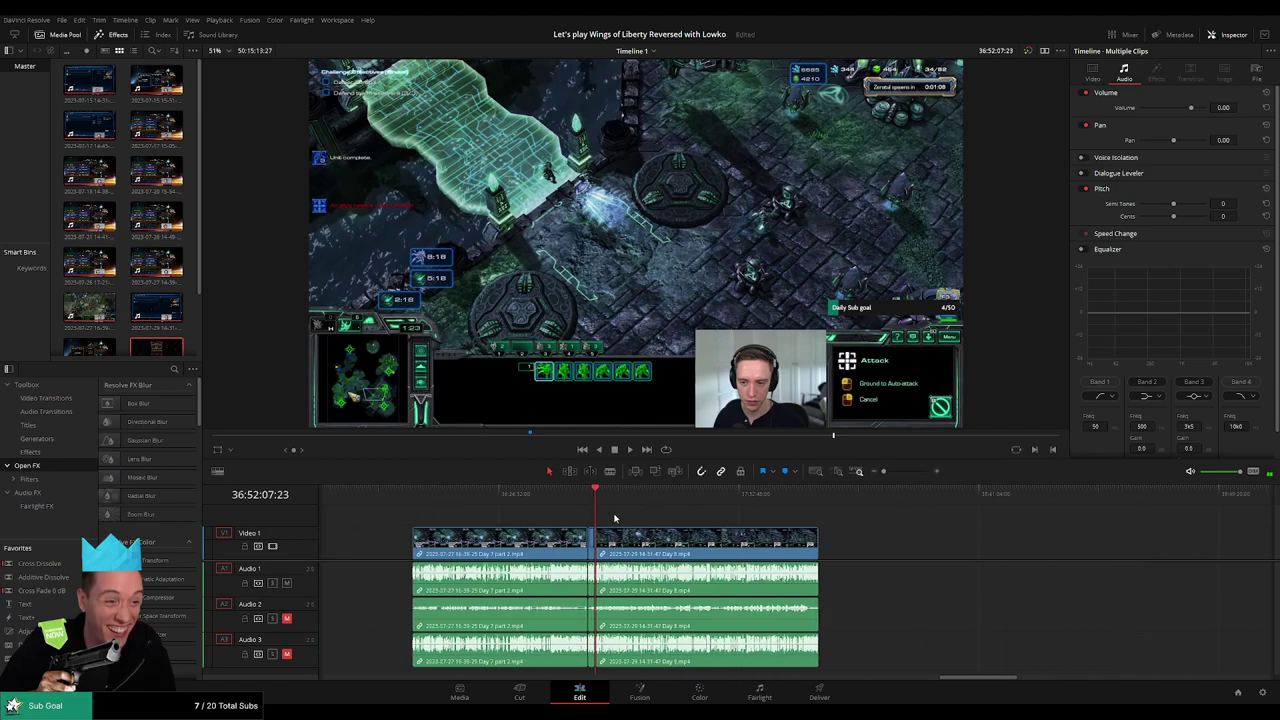
{"action": "left_click", "coordinate": [588, 495]}
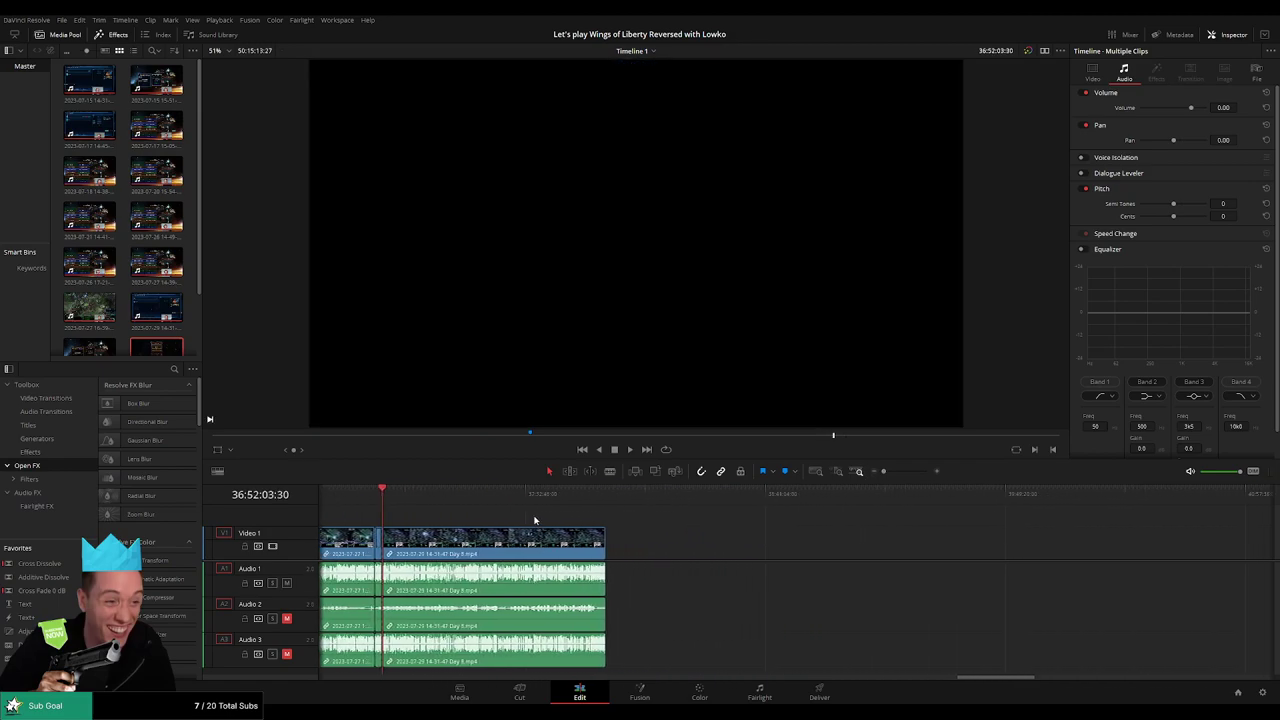
{"action": "key", "text": "ctrl+z"}
{"action": "key", "text": "ctrl+z"}
{"action": "left_click", "coordinate": [420, 509]}
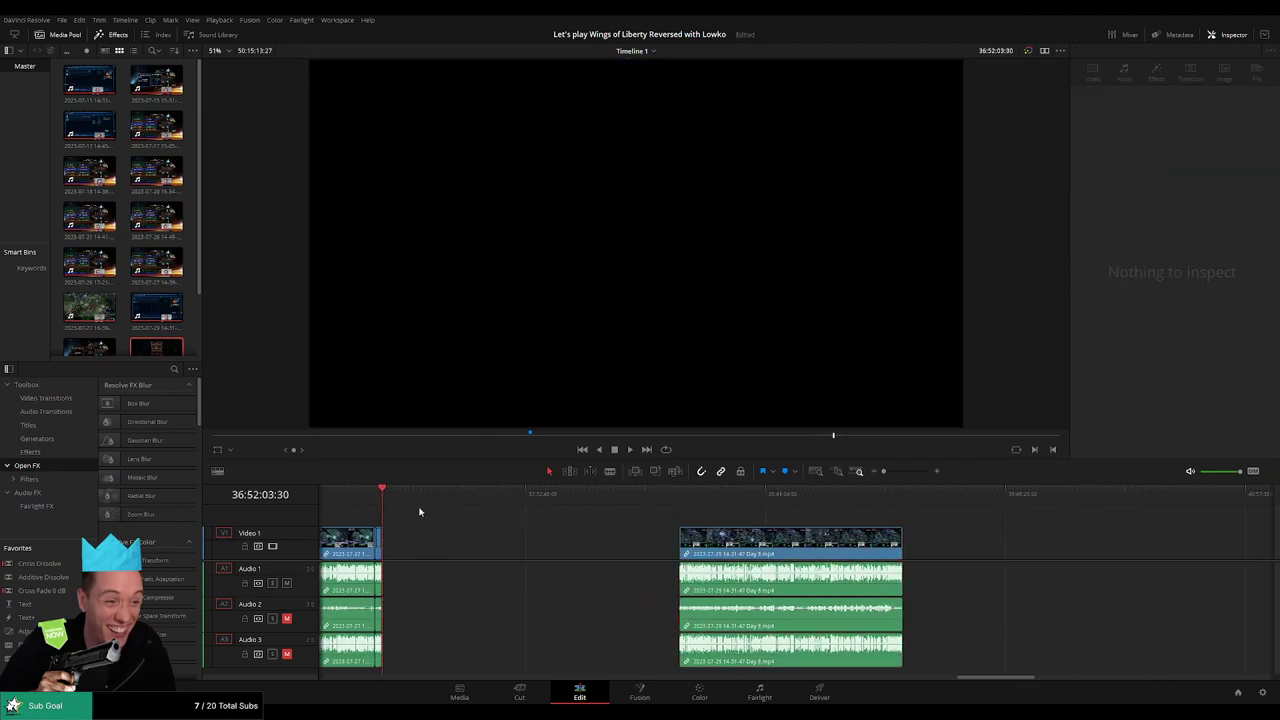
Step: Move the later clip so it starts at 38:00:00:00
{"action": "key", "text": "space"}
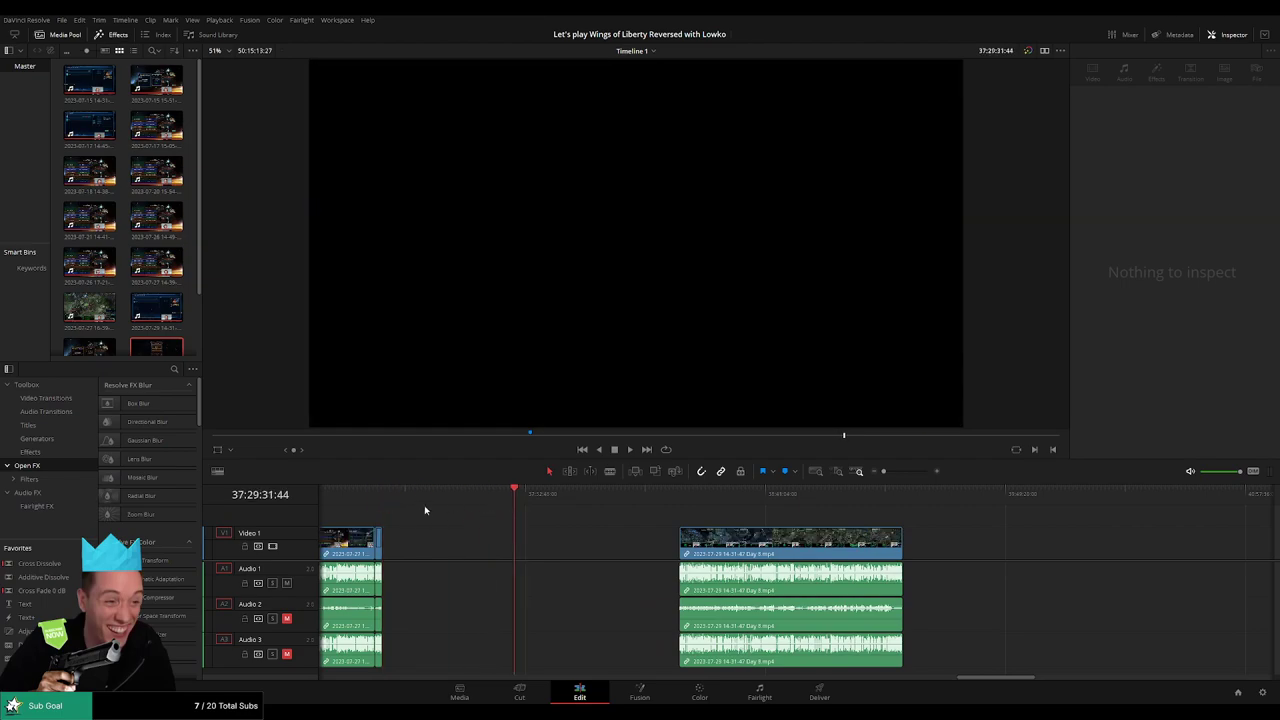
{"action": "key", "text": "ctrl+z"}
{"action": "left_click_drag", "start_coordinate": [398, 499], "coordinate": [603, 520]}
{"action": "left_click_drag", "start_coordinate": [620, 522], "coordinate": [622, 522]}
{"action": "scroll", "coordinate": [792, 506], "scroll_direction": "up", "scroll_amount": 3}
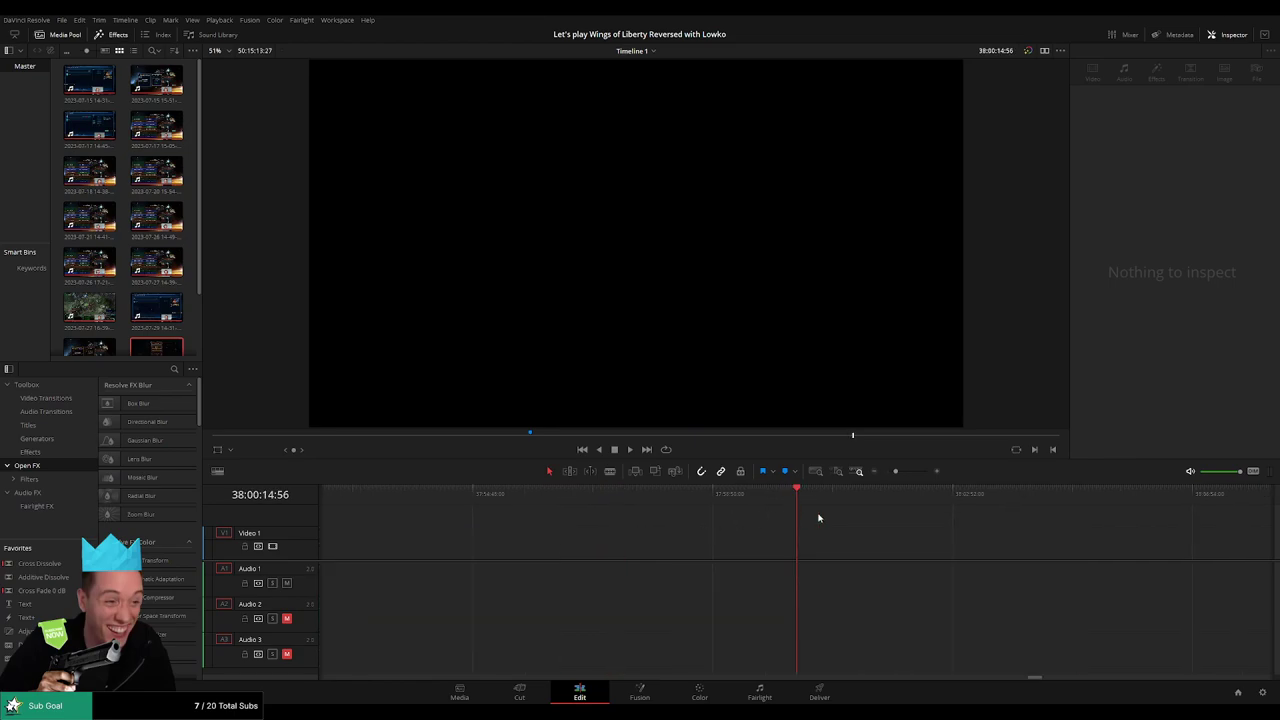
{"action": "left_click_drag", "start_coordinate": [793, 499], "coordinate": [773, 496]}
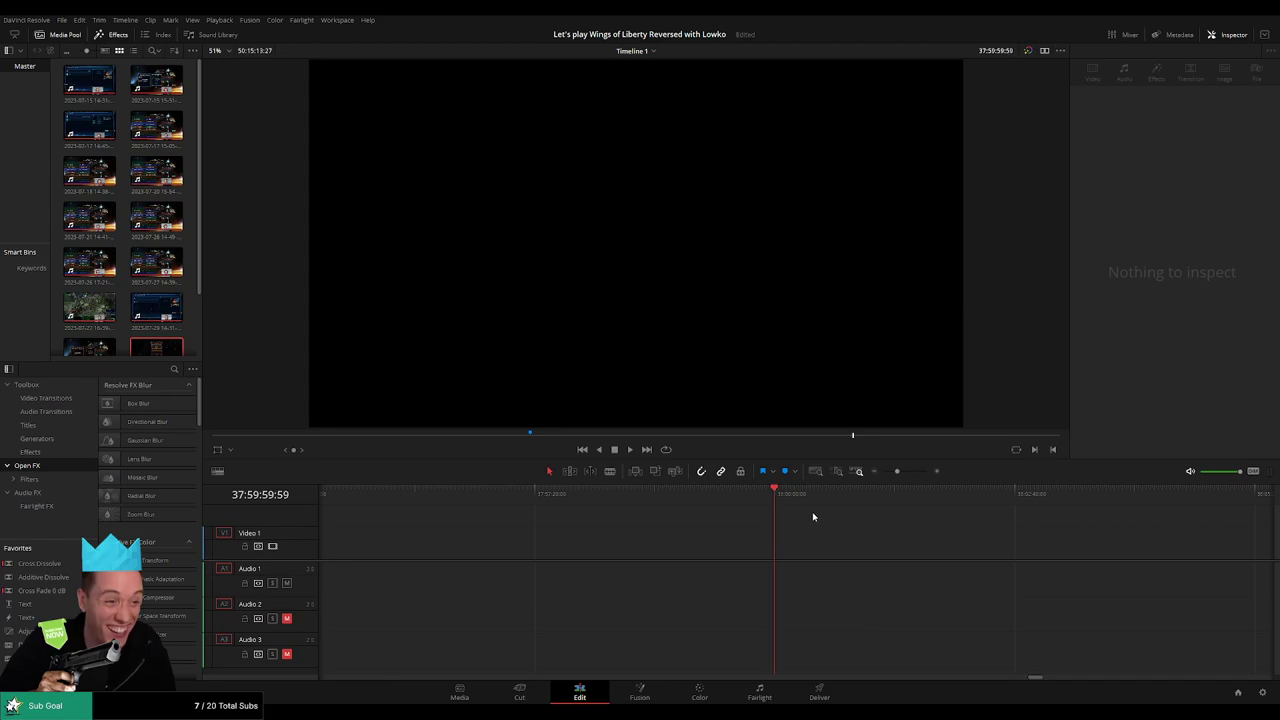
{"action": "left_click_drag", "start_coordinate": [890, 476], "coordinate": [880, 476]}
{"action": "scroll", "coordinate": [760, 560], "scroll_direction": "right", "scroll_amount": 3}
{"action": "left_click_drag", "start_coordinate": [709, 540], "coordinate": [652, 540]}
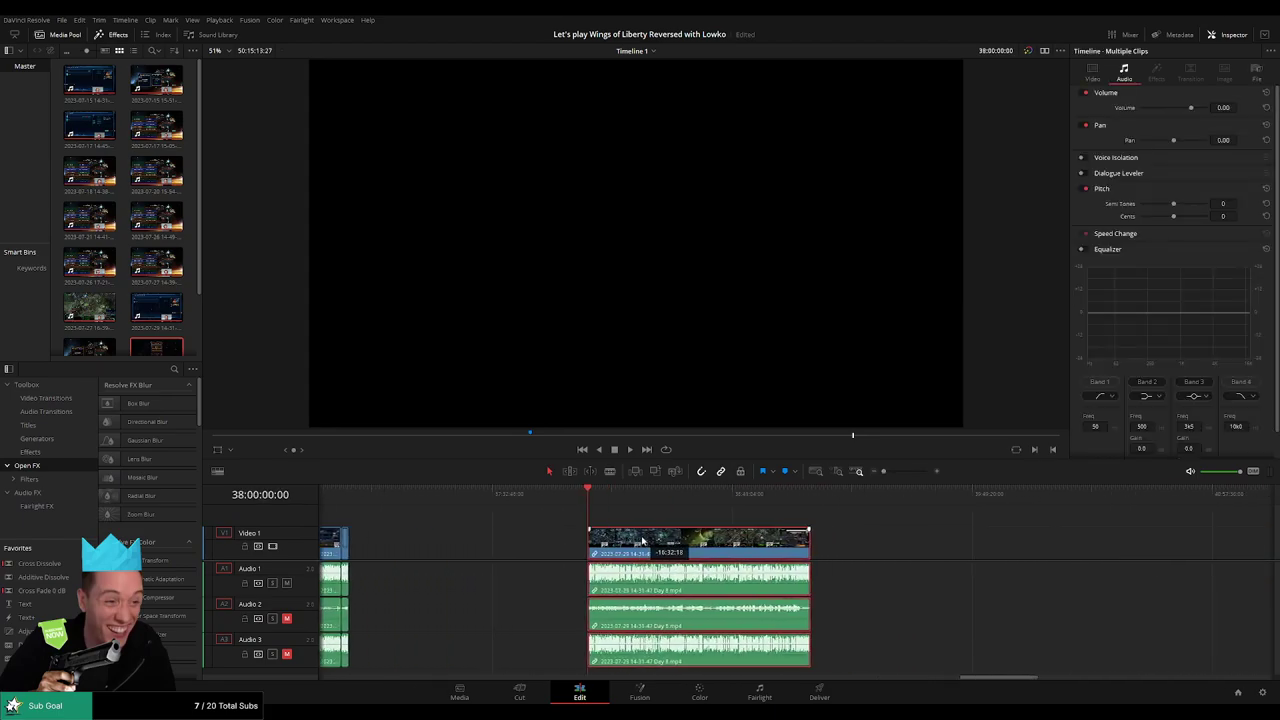
Step: Play and fast-forward through the 38:00:00:00 footage to find the episode's end
{"action": "key", "text": "space"}
{"action": "scroll", "coordinate": [600, 517], "scroll_direction": "right", "scroll_amount": 3}
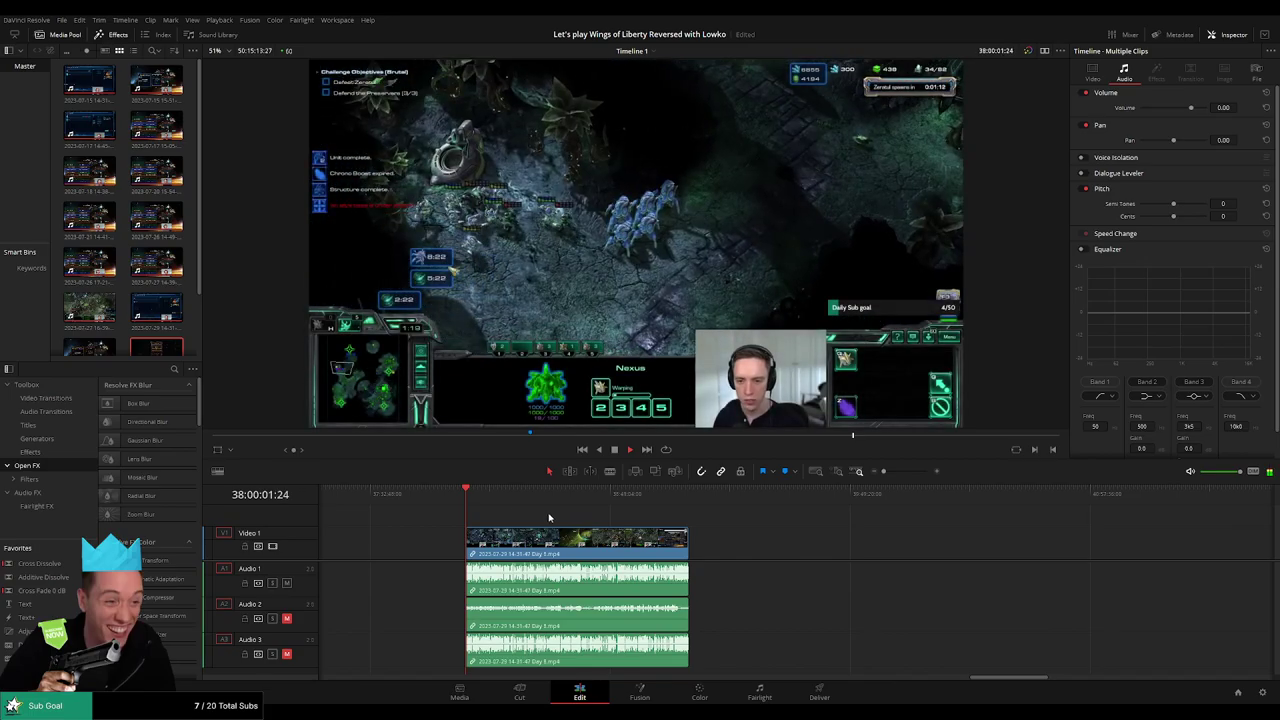
{"action": "left_click_drag", "start_coordinate": [470, 501], "coordinate": [642, 514]}
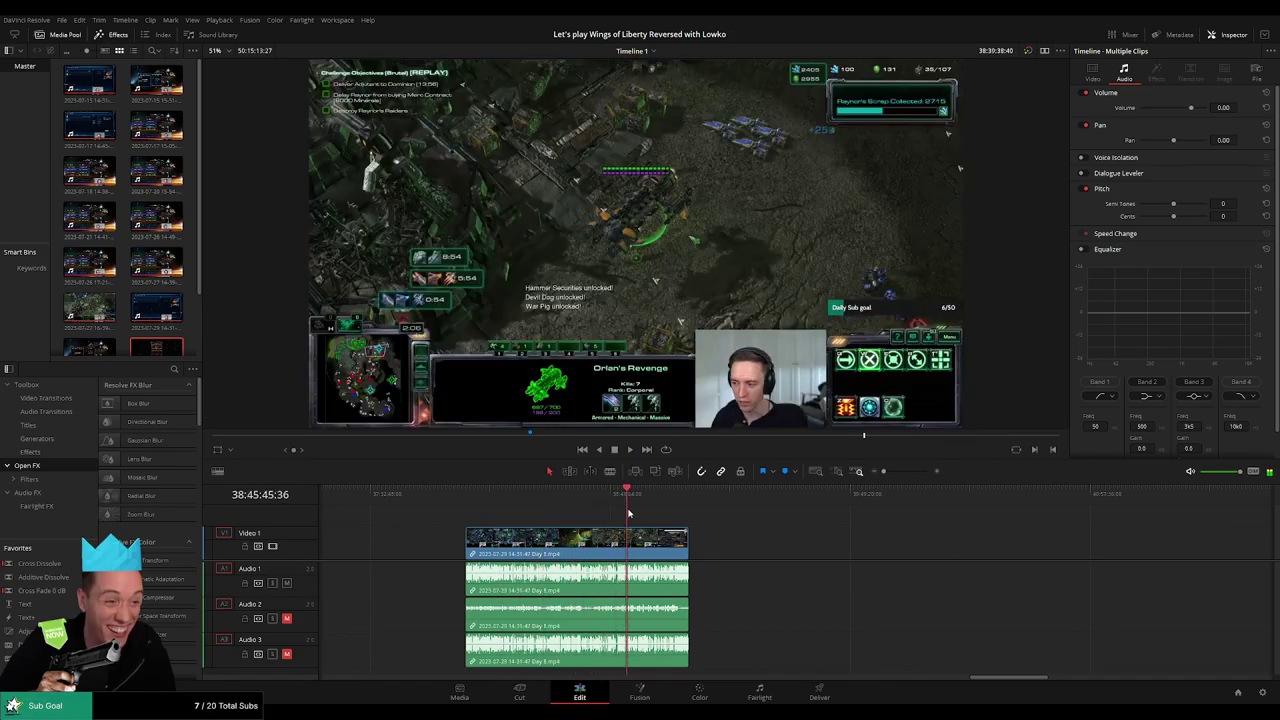
{"action": "key", "text": "l"}
{"action": "key", "text": "l"}
{"action": "key", "text": "l"}
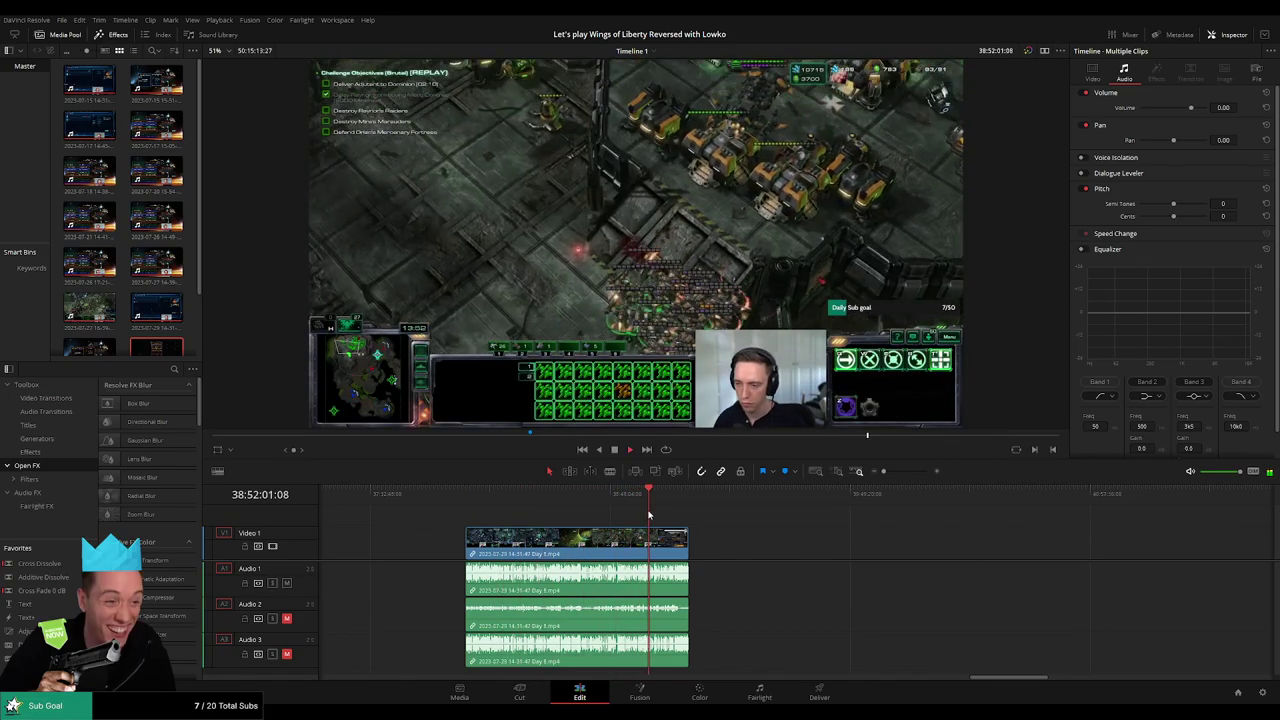
{"action": "scroll", "coordinate": [865, 510], "scroll_direction": "up", "scroll_amount": 3}
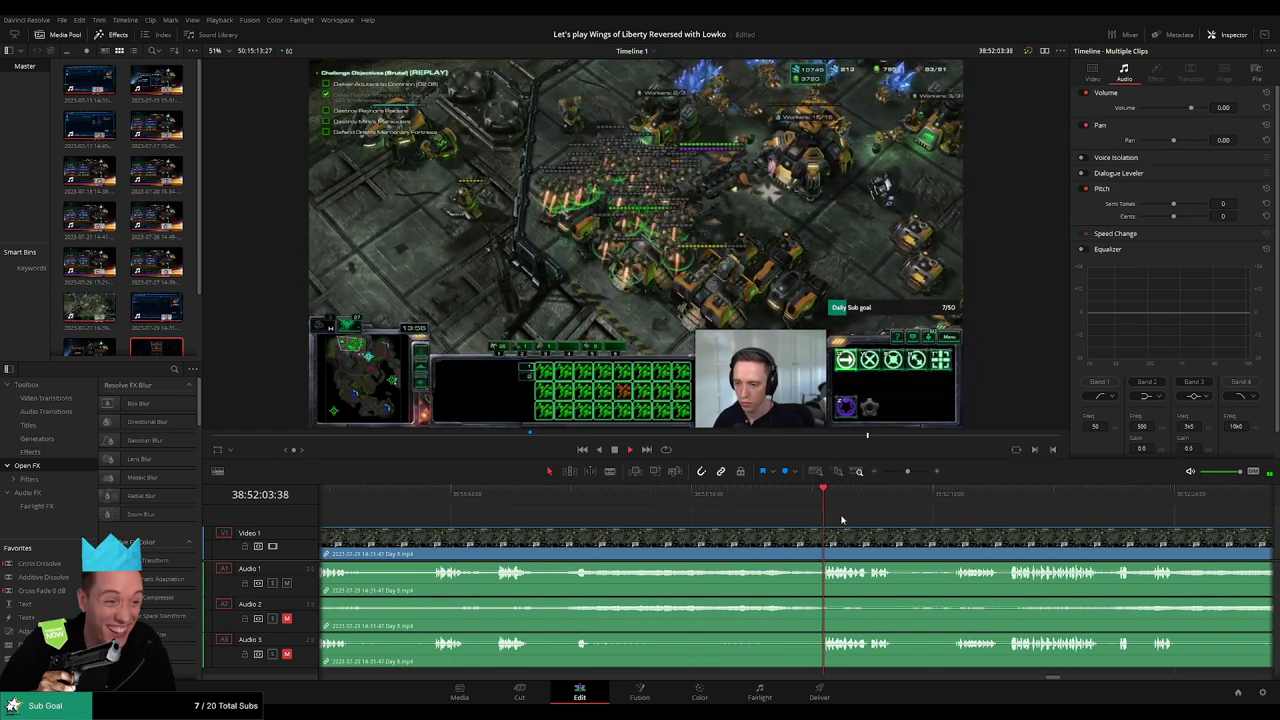
{"action": "scroll", "coordinate": [829, 506], "scroll_direction": "up", "scroll_amount": 1}
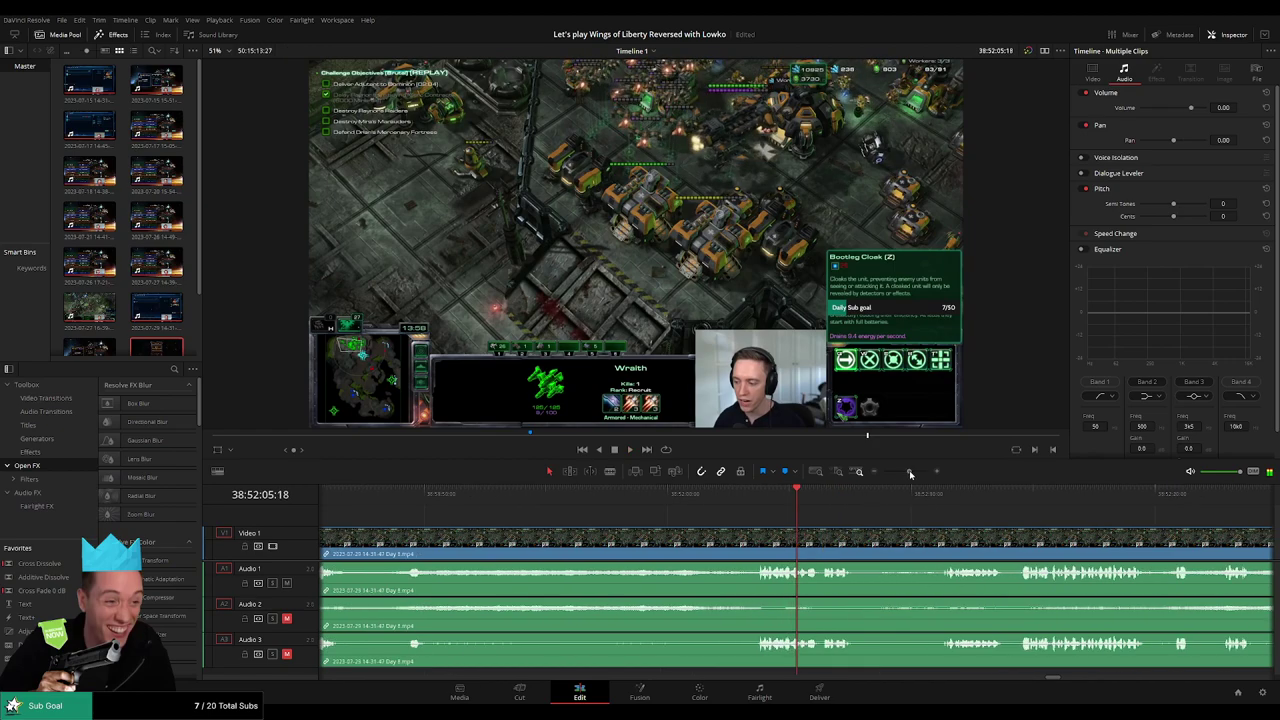
{"action": "left_click", "coordinate": [699, 500]}
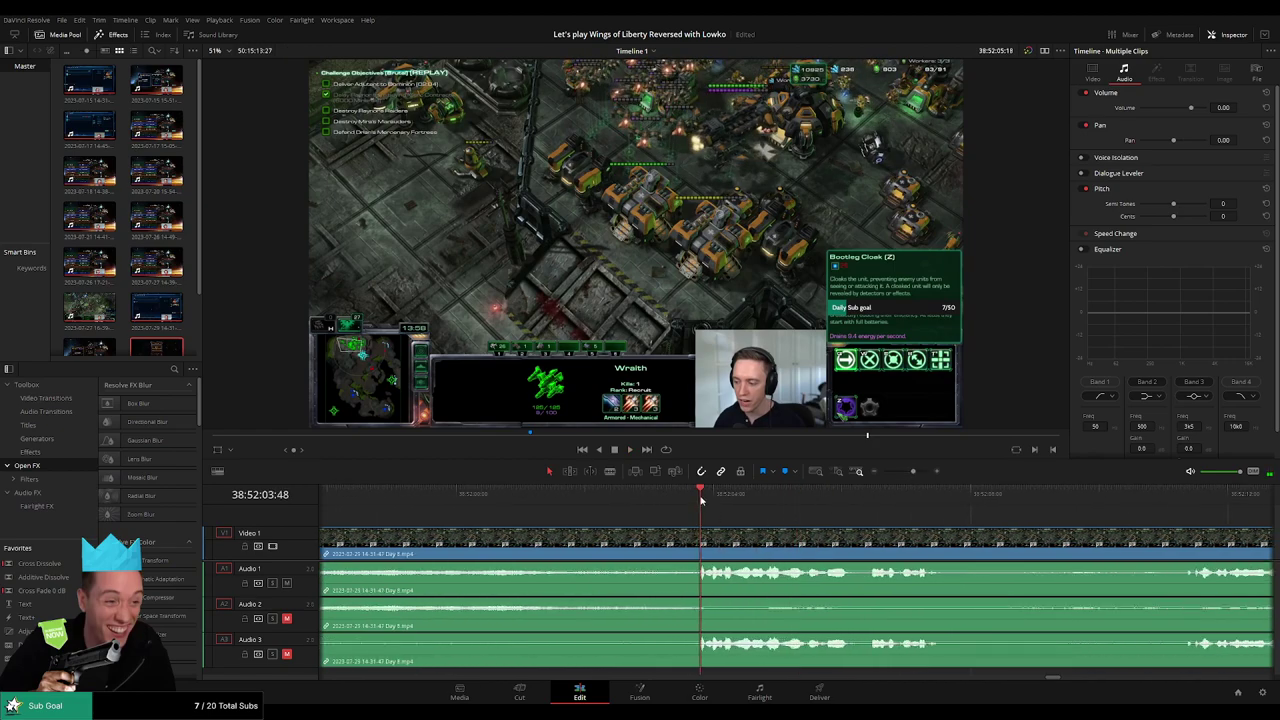
Step: Split all tracks at 38:52:03:00 and replay the moments before the cut
{"action": "left_click_drag", "start_coordinate": [699, 500], "coordinate": [650, 500]}
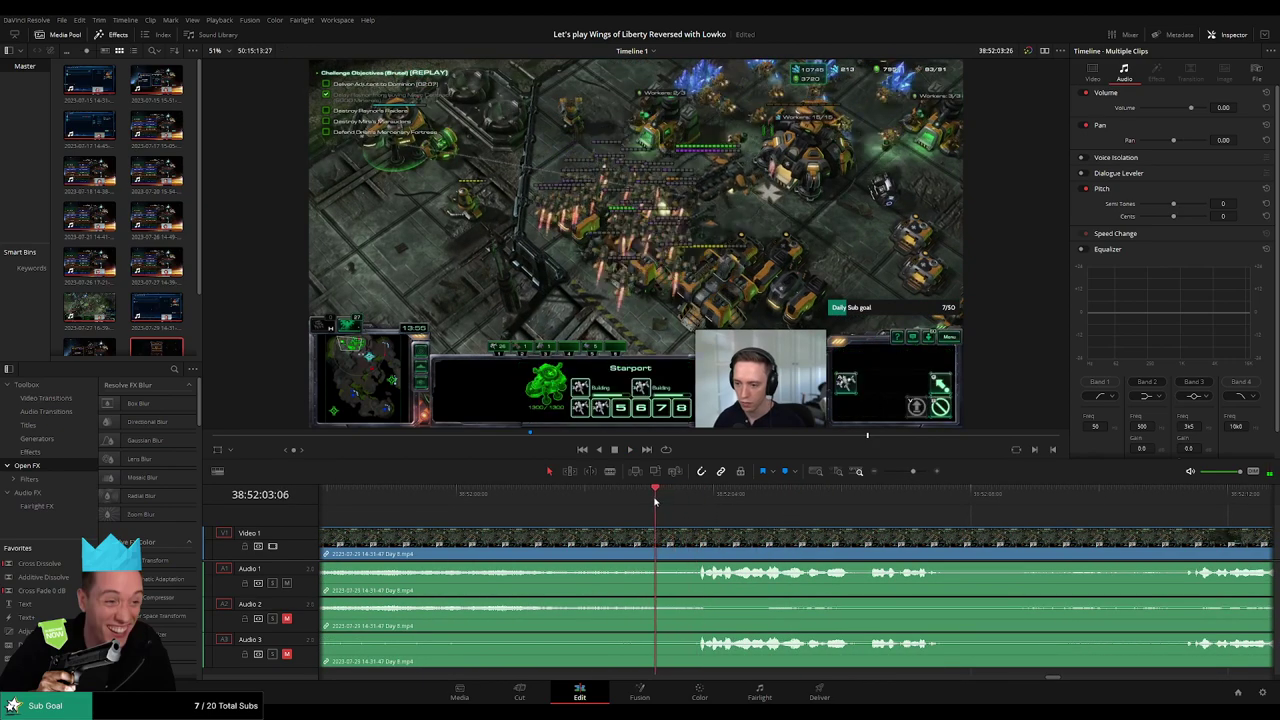
{"action": "left_click", "coordinate": [651, 540]}
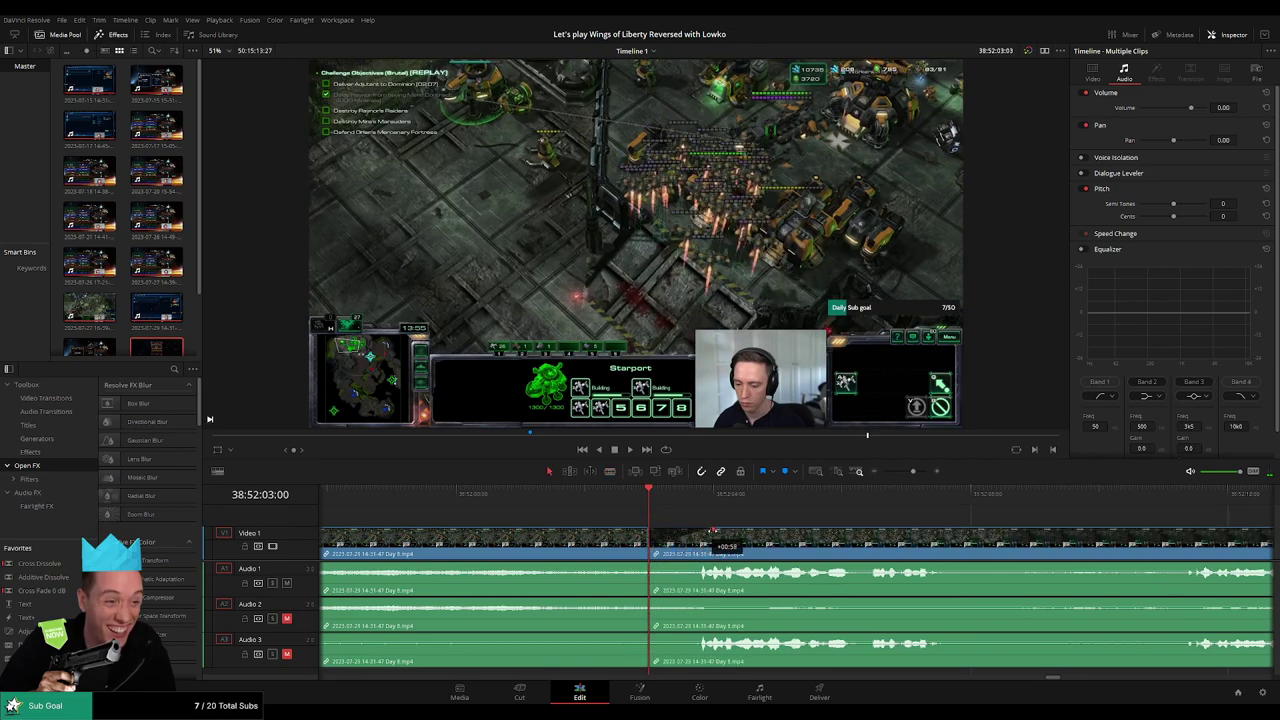
{"action": "left_click_drag", "start_coordinate": [713, 530], "coordinate": [598, 532]}
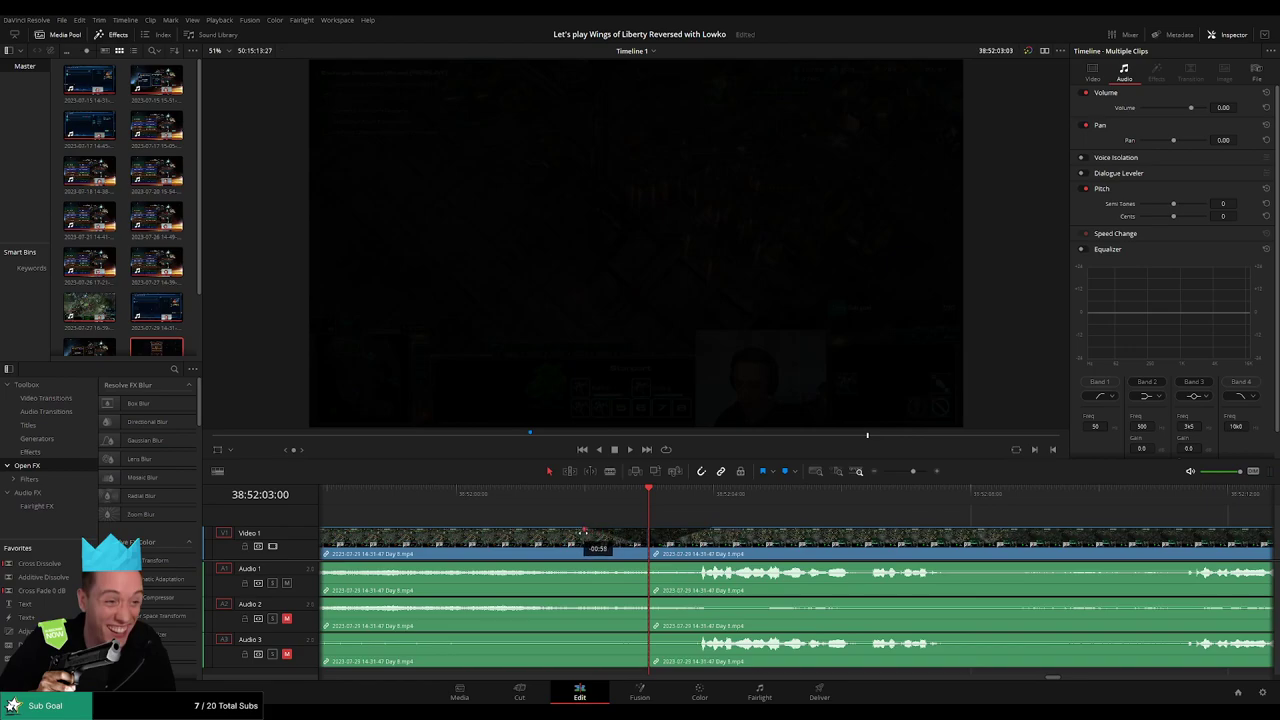
{"action": "key", "text": "slash"}
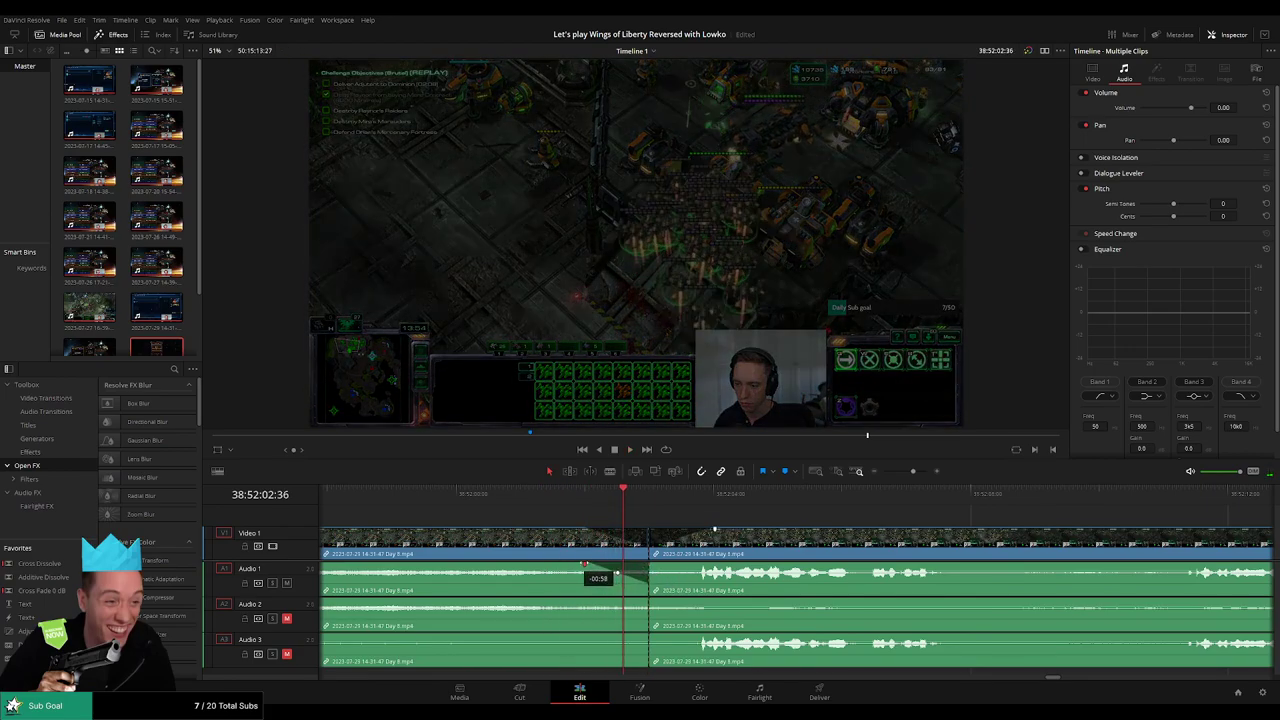
Step: Add audio fades at the cut on Audio 1, Audio 2 and Audio 3
{"action": "left_click_drag", "start_coordinate": [651, 565], "coordinate": [712, 572]}
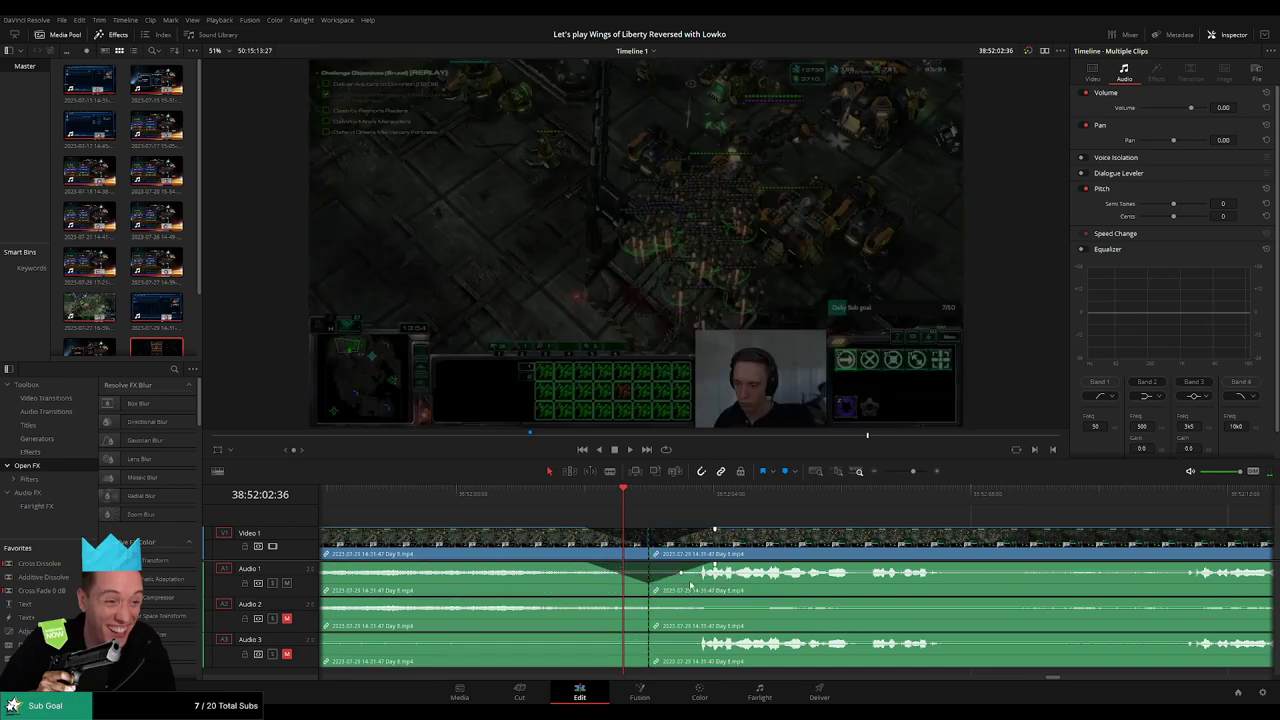
{"action": "left_click_drag", "start_coordinate": [647, 600], "coordinate": [596, 600]}
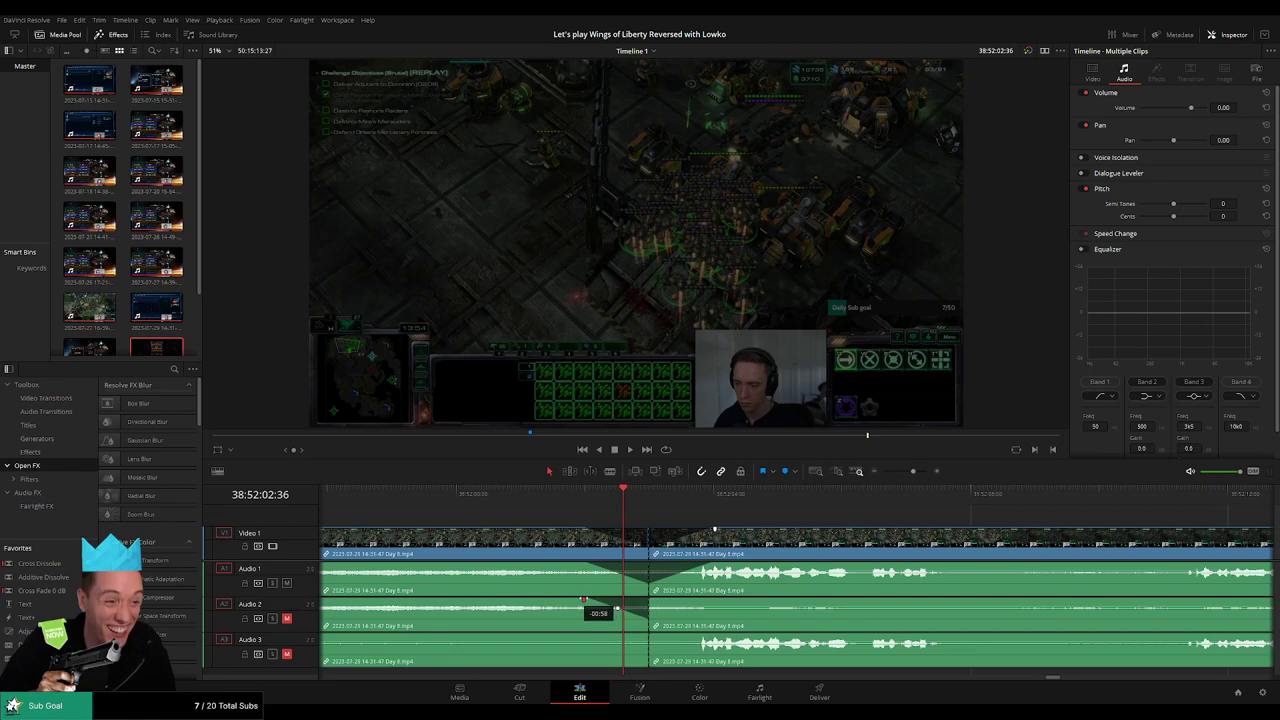
{"action": "left_click_drag", "start_coordinate": [652, 602], "coordinate": [713, 601]}
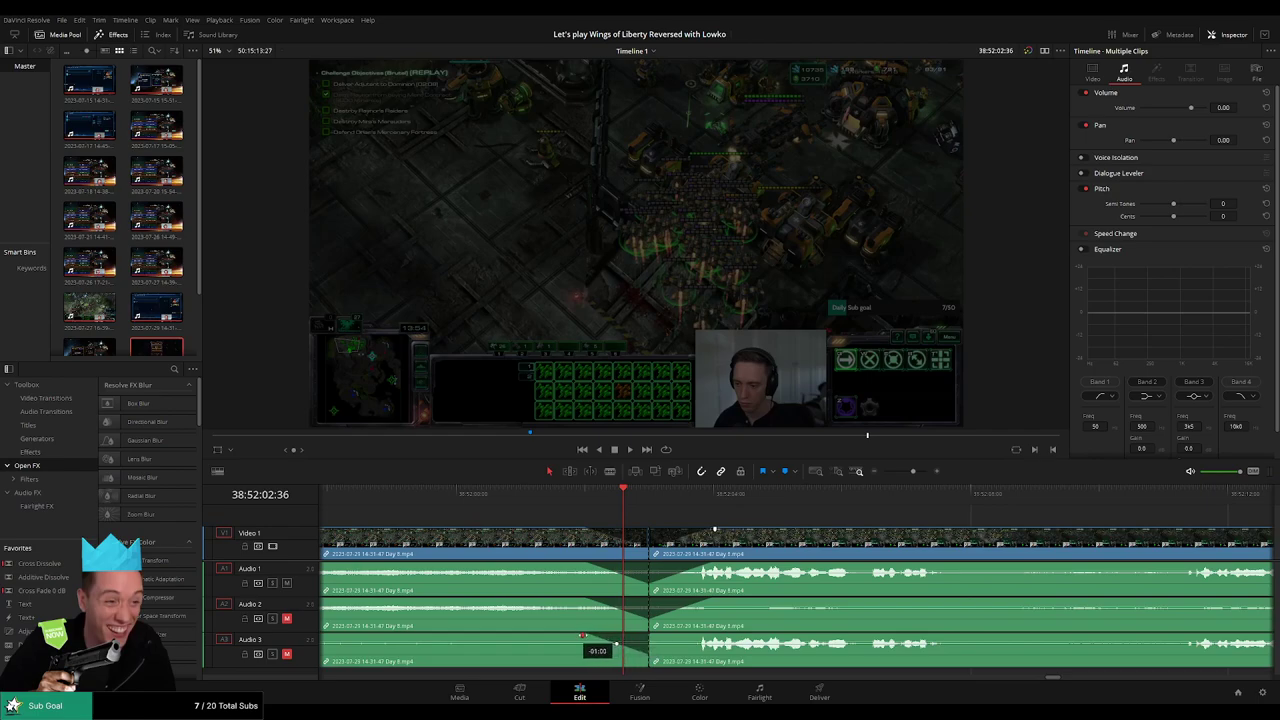
{"action": "left_click_drag", "start_coordinate": [648, 636], "coordinate": [706, 638]}
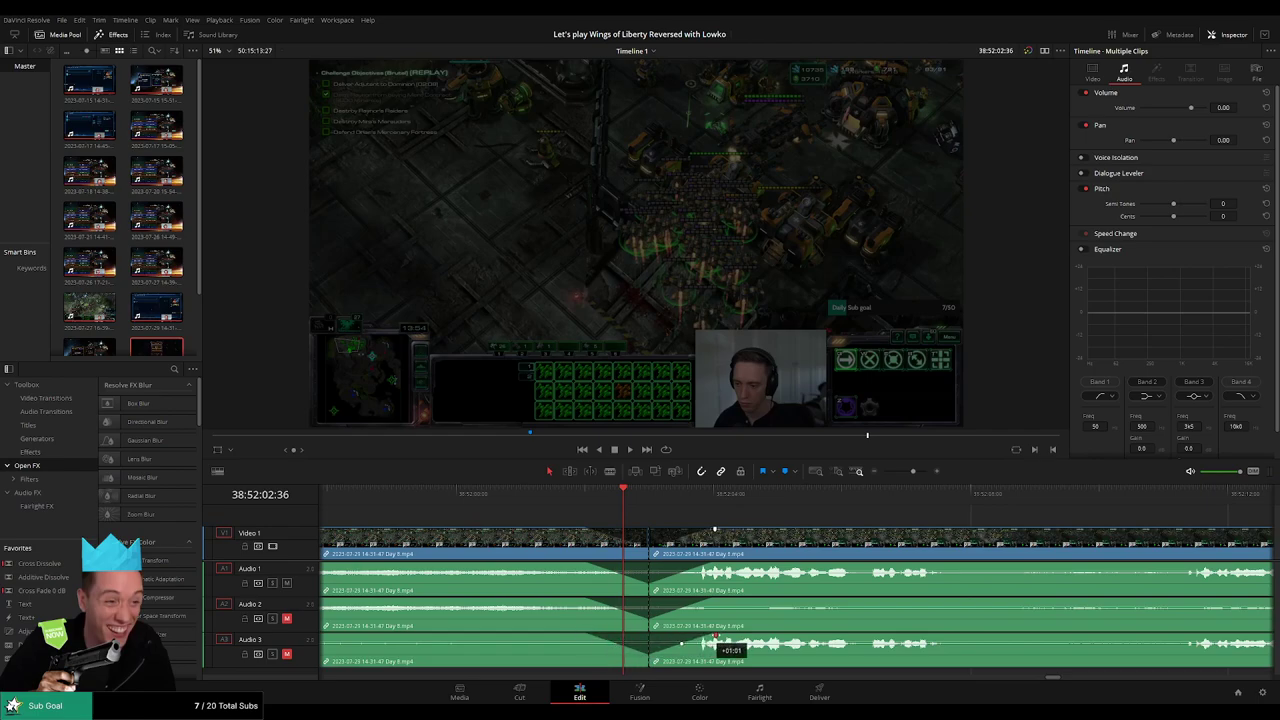
Step: Push the remaining footage much later on the timeline, leaving a gap
{"action": "left_click", "coordinate": [652, 508]}
{"action": "left_click_drag", "start_coordinate": [914, 471], "coordinate": [884, 471]}
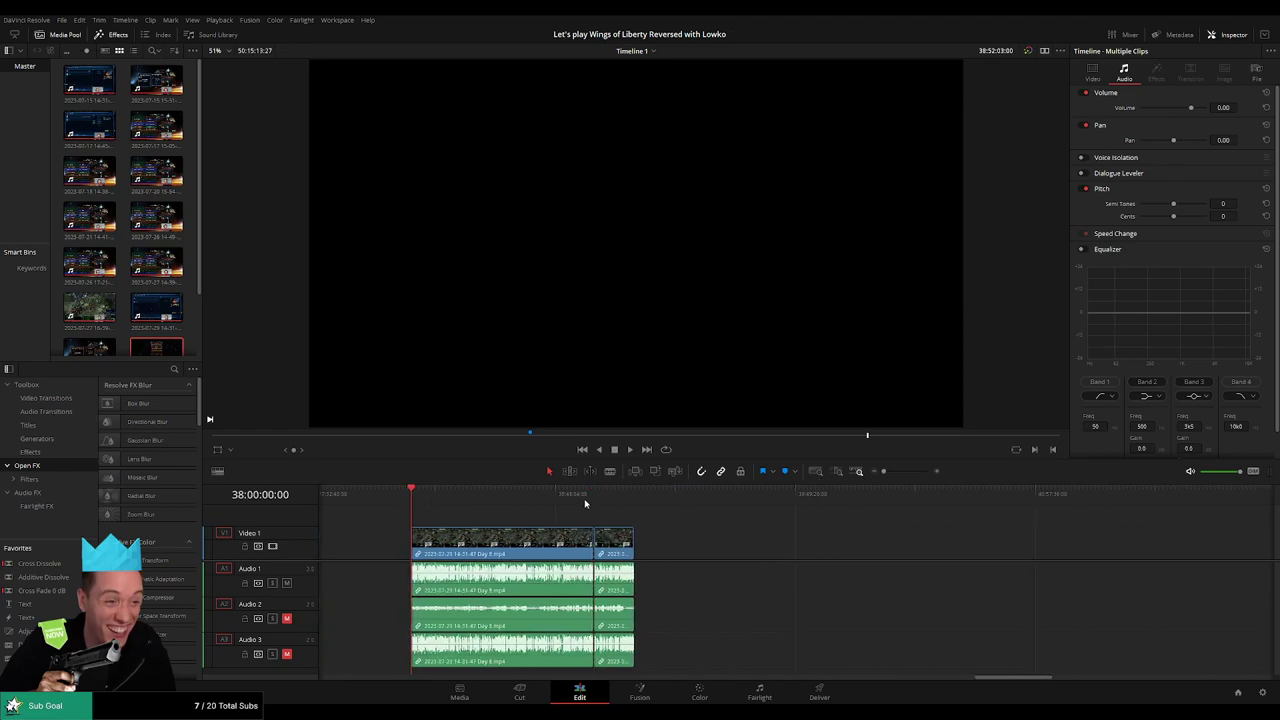
{"action": "left_click_drag", "start_coordinate": [612, 545], "coordinate": [864, 545]}
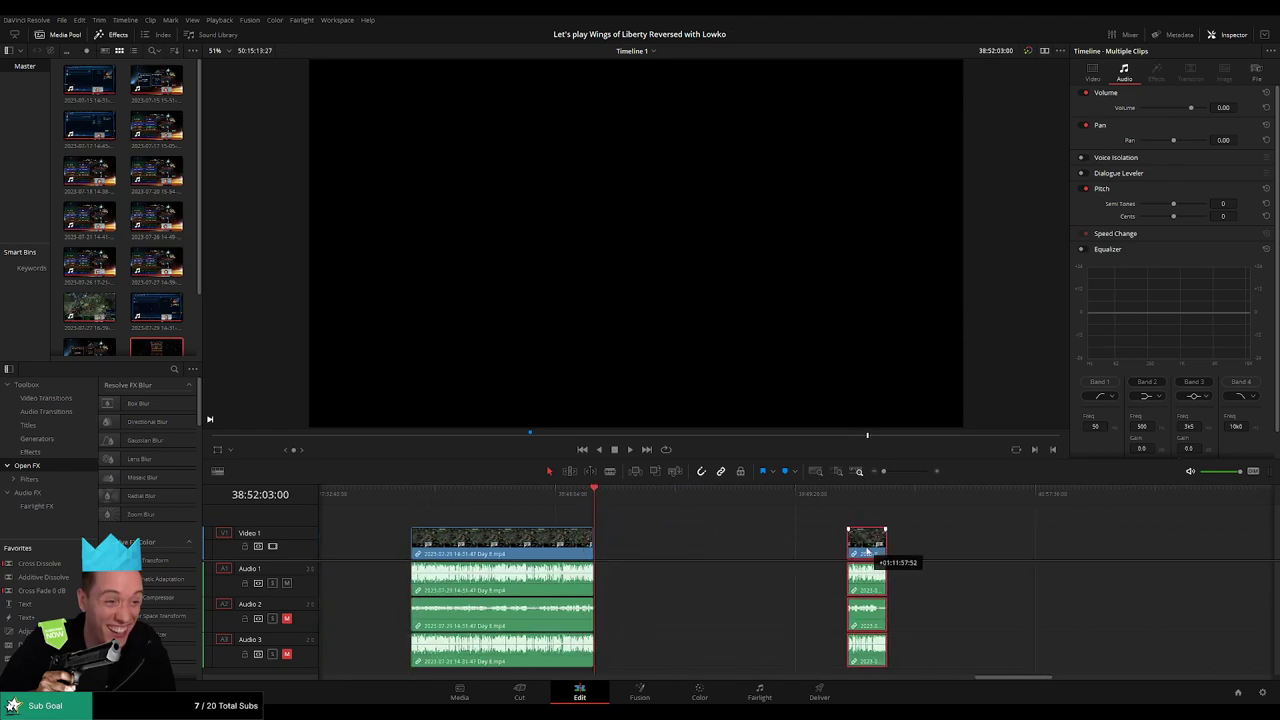
Step: Snap the remaining footage to start at 40:00:00:00 and play its opening seconds
{"action": "left_click", "coordinate": [669, 518]}
{"action": "mouse_move", "coordinate": [595, 502]}
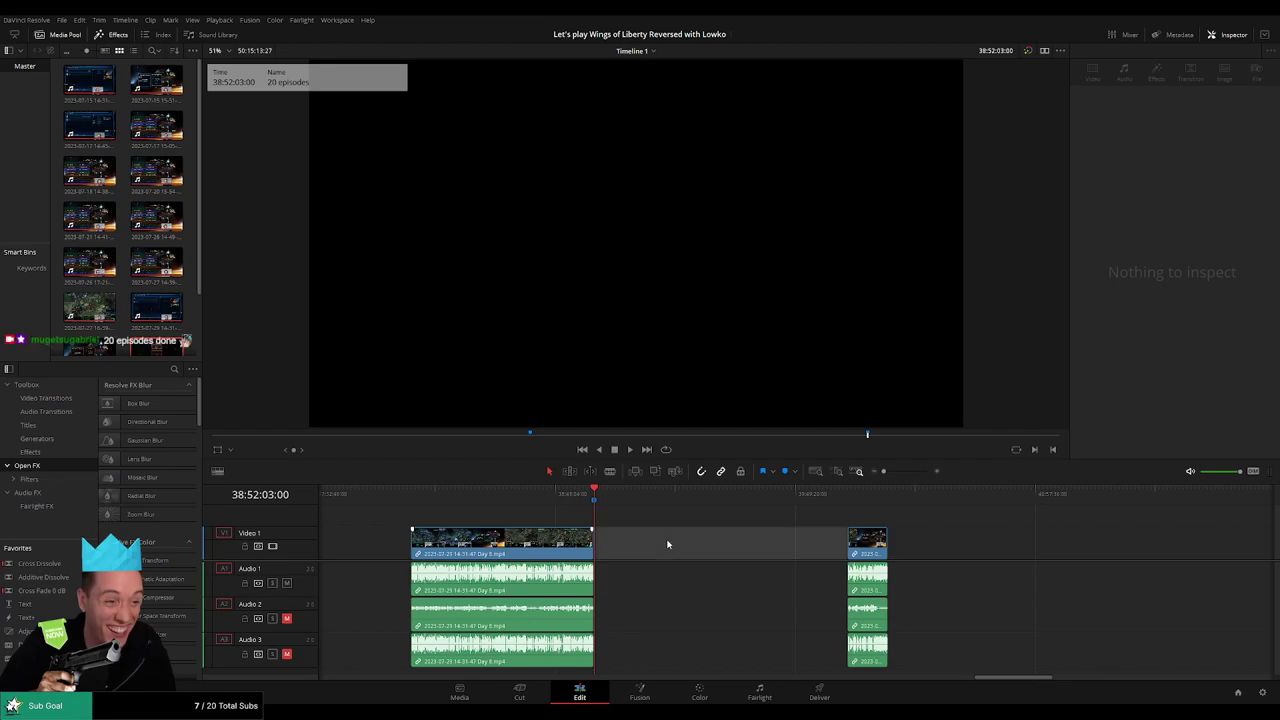
{"action": "left_click_drag", "start_coordinate": [597, 493], "coordinate": [793, 517]}
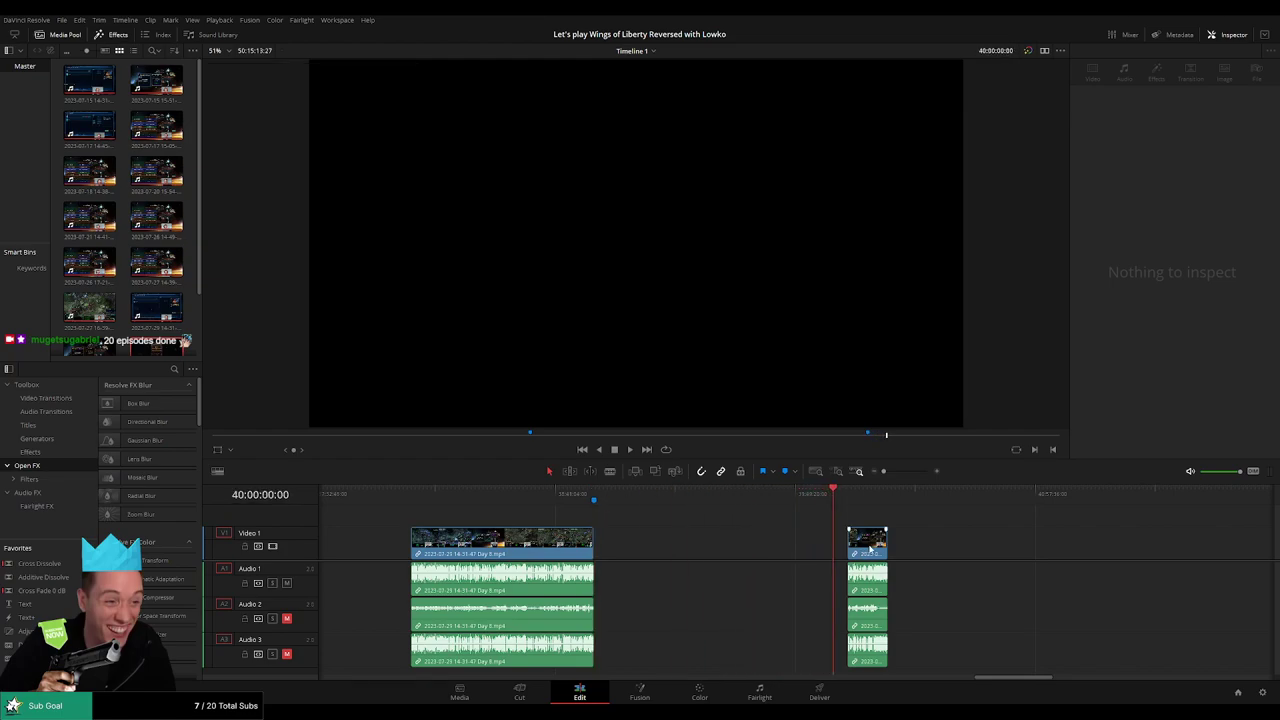
{"action": "left_click_drag", "start_coordinate": [870, 548], "coordinate": [856, 548]}
{"action": "key", "text": "space"}
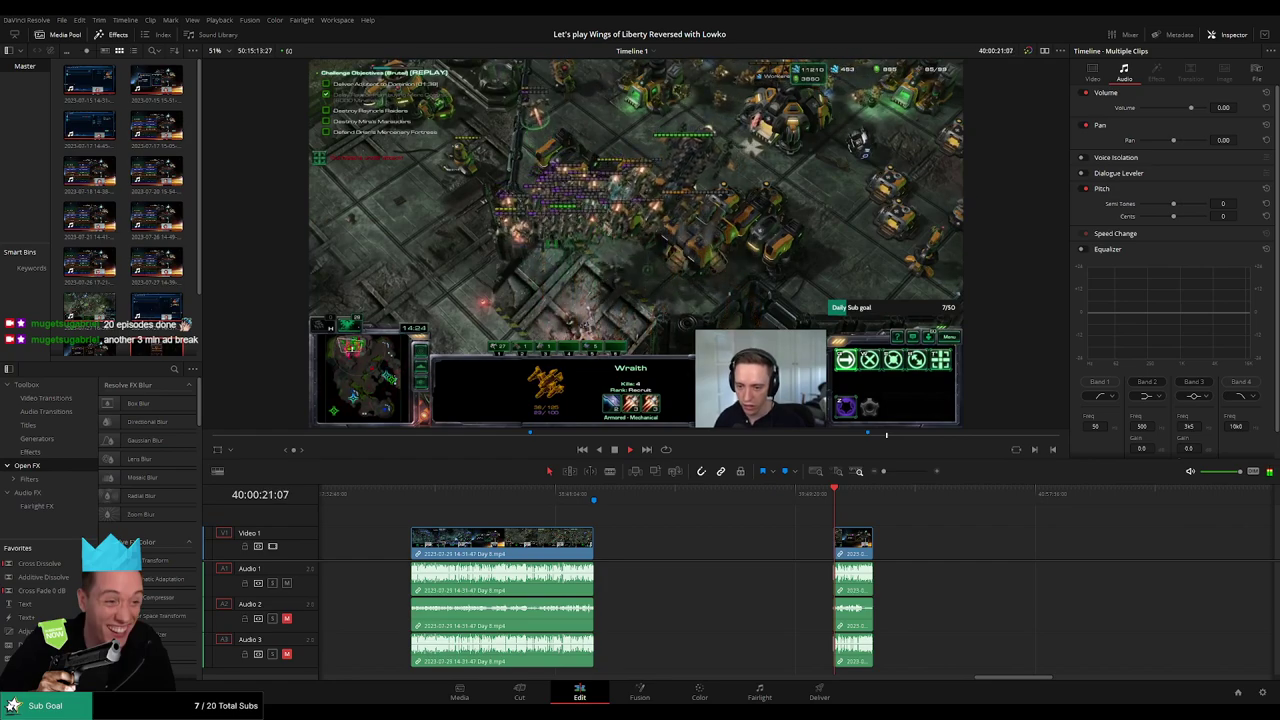
Step: Delete the gap between the clips and trim their edit point to tighten the join
{"action": "scroll", "coordinate": [731, 538], "scroll_direction": "right", "scroll_amount": 5}
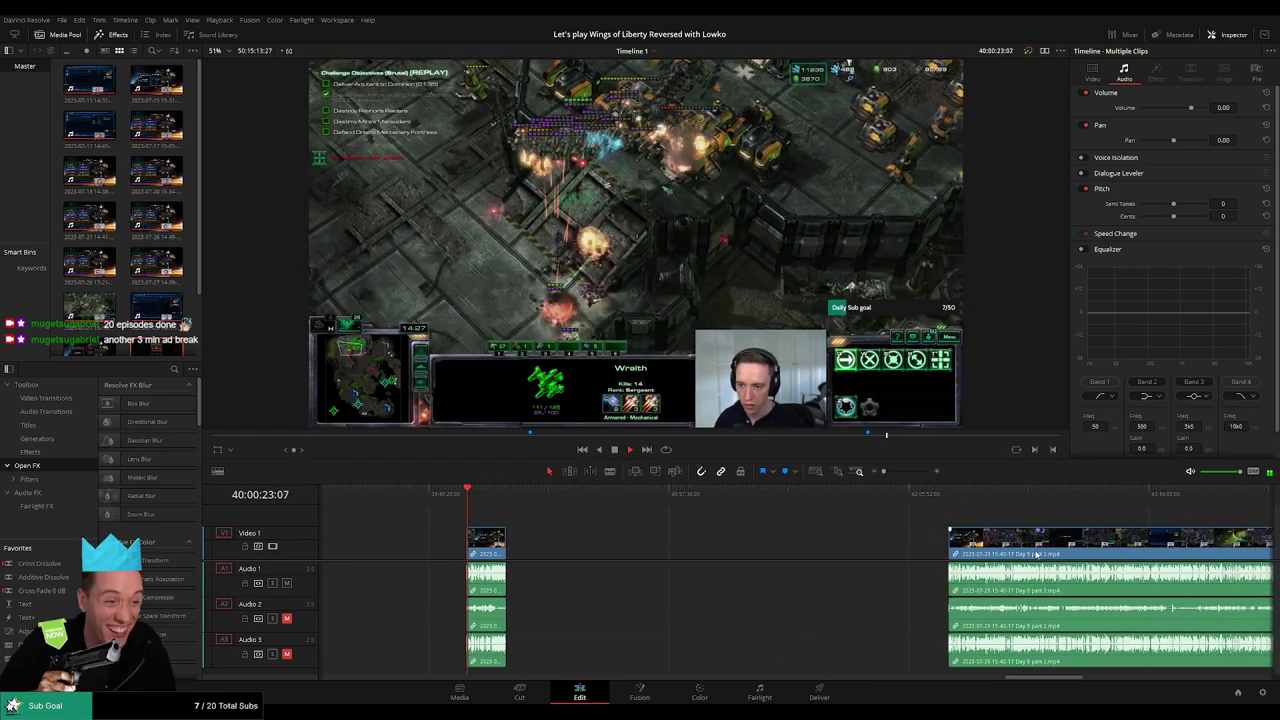
{"action": "left_click", "coordinate": [691, 545]}
{"action": "key", "text": "Delete"}
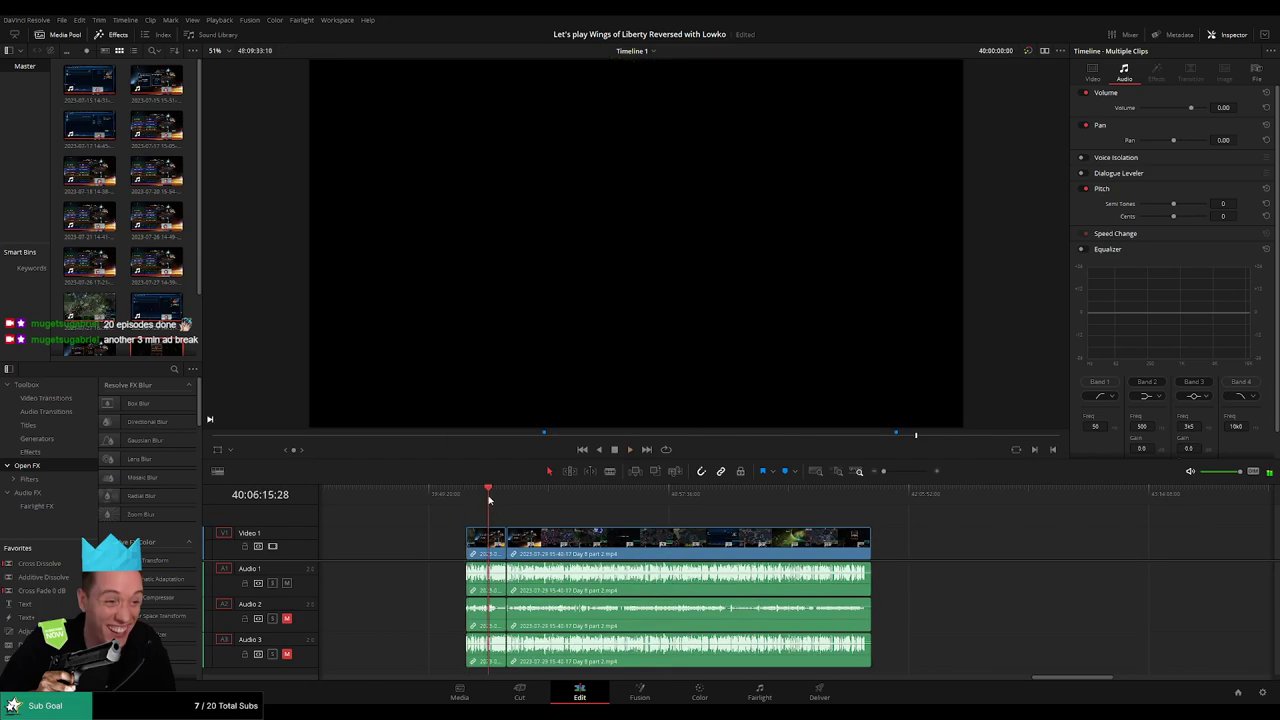
{"action": "left_click_drag", "start_coordinate": [884, 473], "coordinate": [910, 472]}
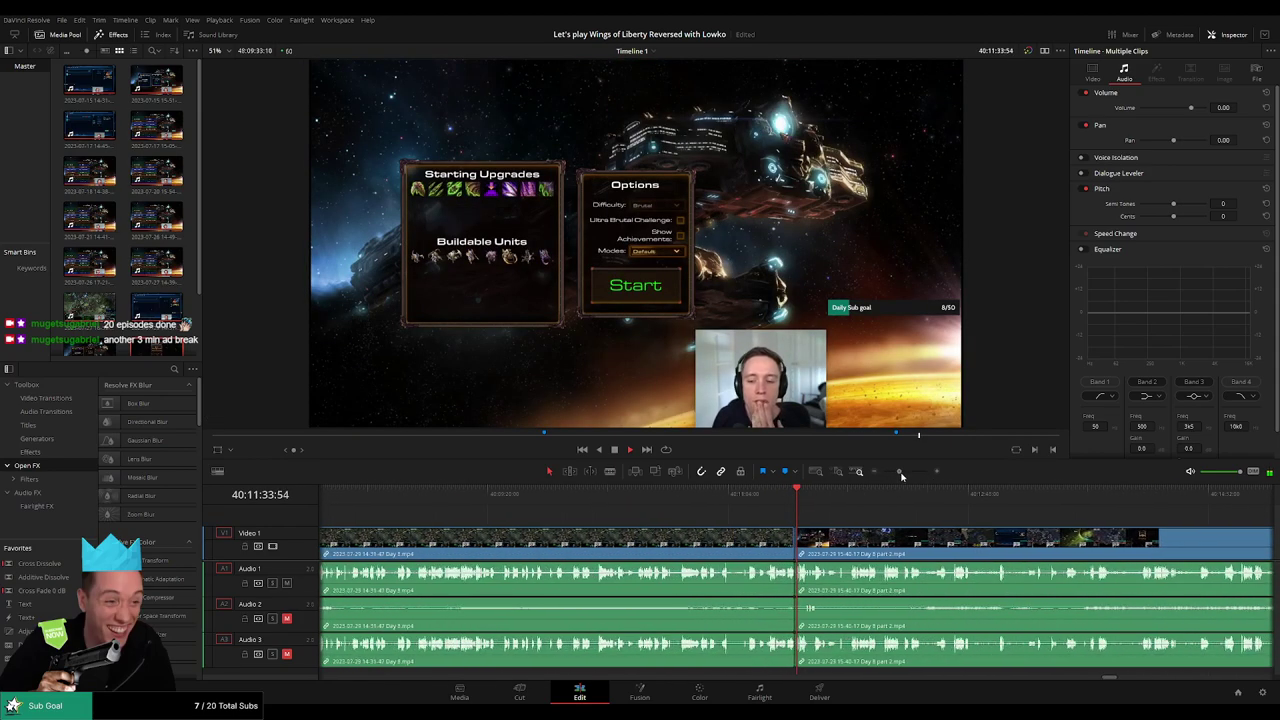
{"action": "left_click", "coordinate": [720, 493]}
{"action": "key", "text": "space"}
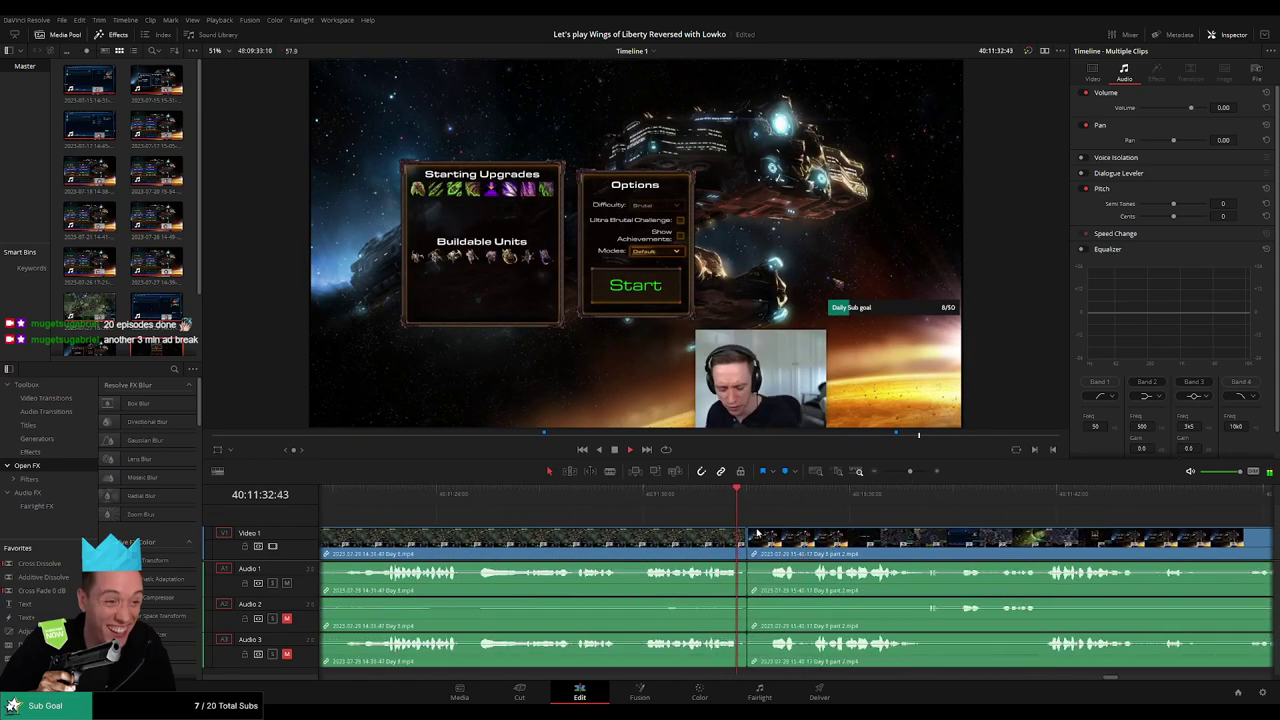
{"action": "left_click", "coordinate": [787, 553]}
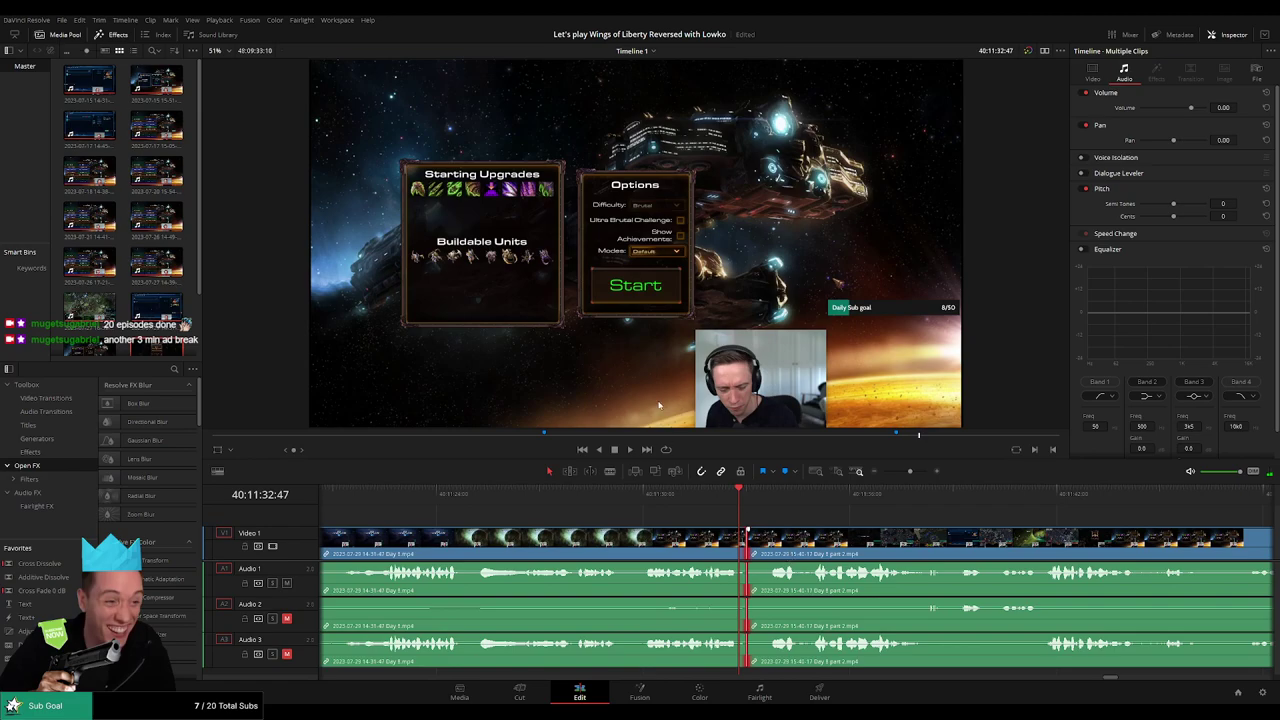
{"action": "key", "text": "comma"}
{"action": "key", "text": "slash"}
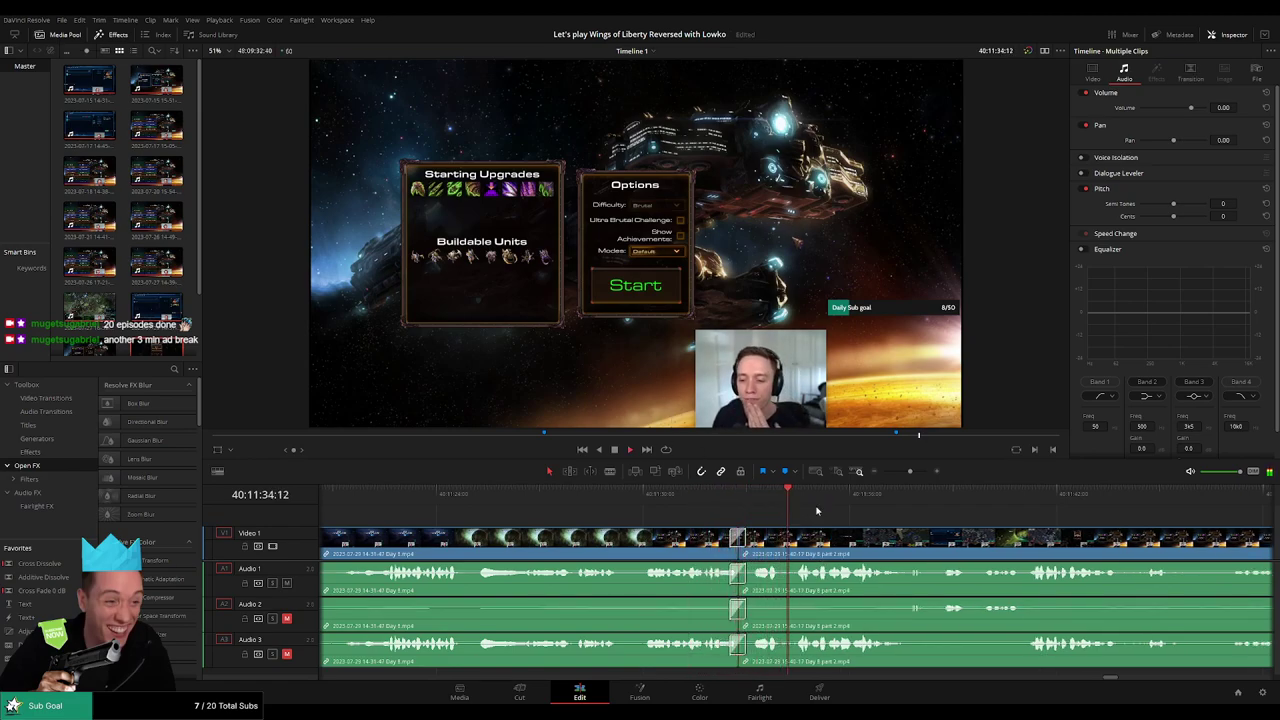
Step: Scrub to 40:52:15:00 and blade all tracks there
{"action": "scroll", "coordinate": [816, 511], "scroll_direction": "down", "scroll_amount": 2}
{"action": "scroll", "coordinate": [567, 515], "scroll_direction": "down", "scroll_amount": 2}
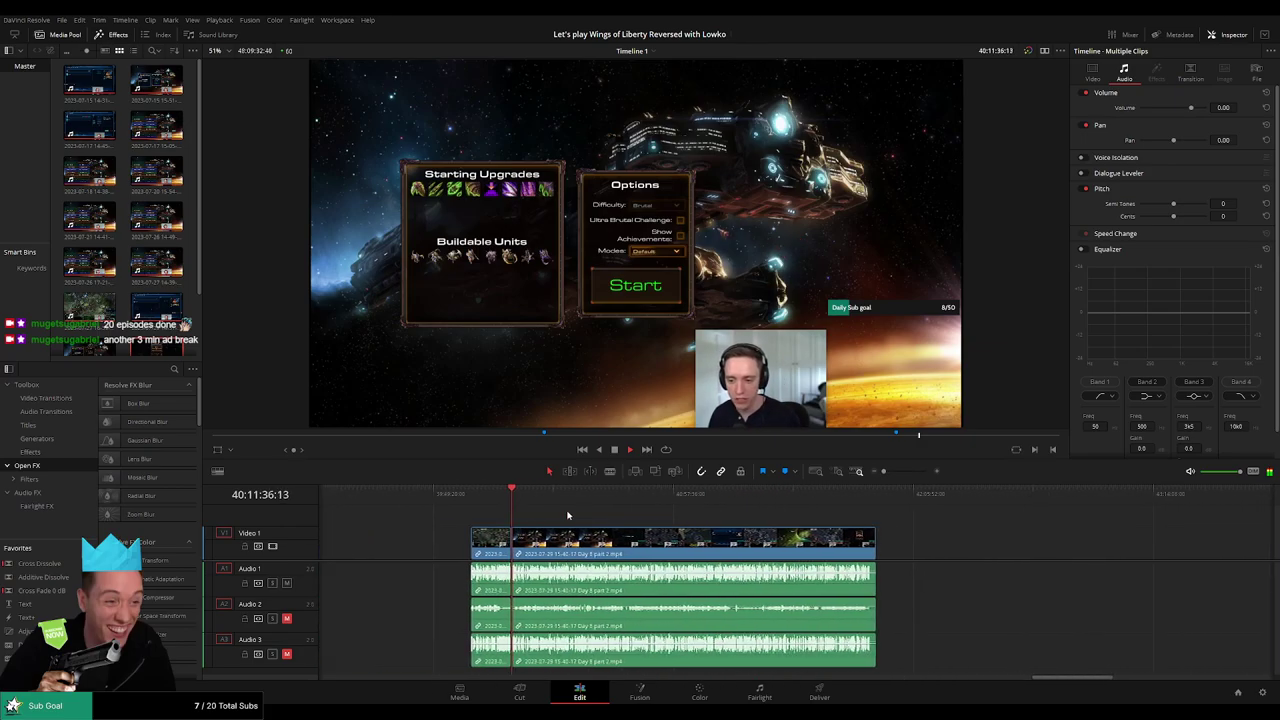
{"action": "left_click_drag", "start_coordinate": [515, 505], "coordinate": [654, 516]}
{"action": "left_click_drag", "start_coordinate": [883, 471], "coordinate": [905, 474]}
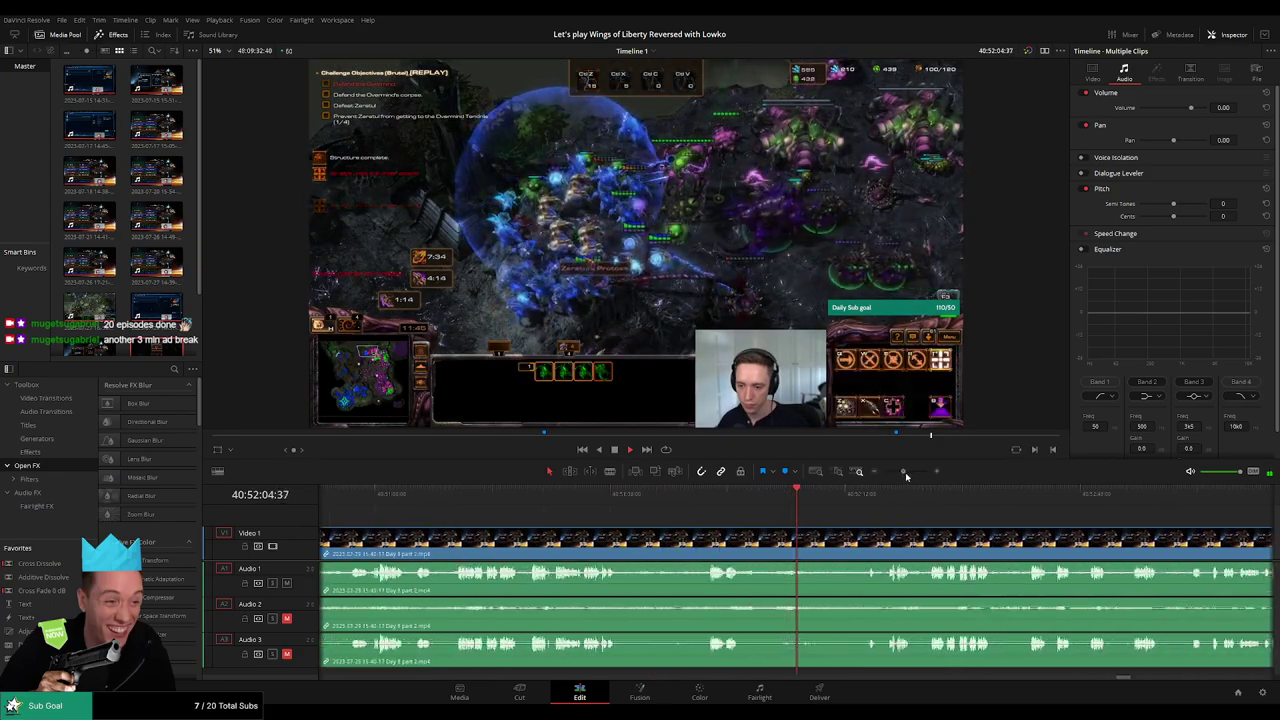
{"action": "left_click", "coordinate": [595, 491]}
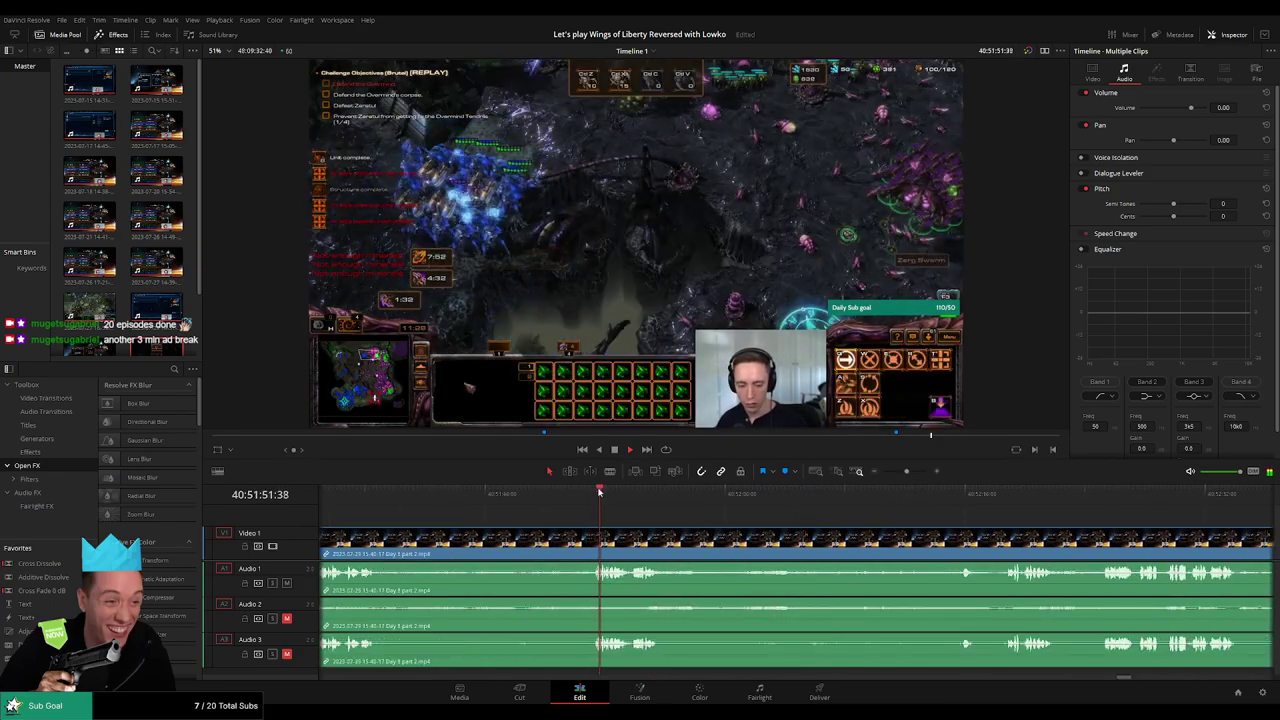
{"action": "mouse_move", "coordinate": [600, 491]}
{"action": "left_mouse_down"}
{"action": "mouse_move", "coordinate": [955, 493]}
{"action": "mouse_move", "coordinate": [912, 474]}
{"action": "left_mouse_up"}
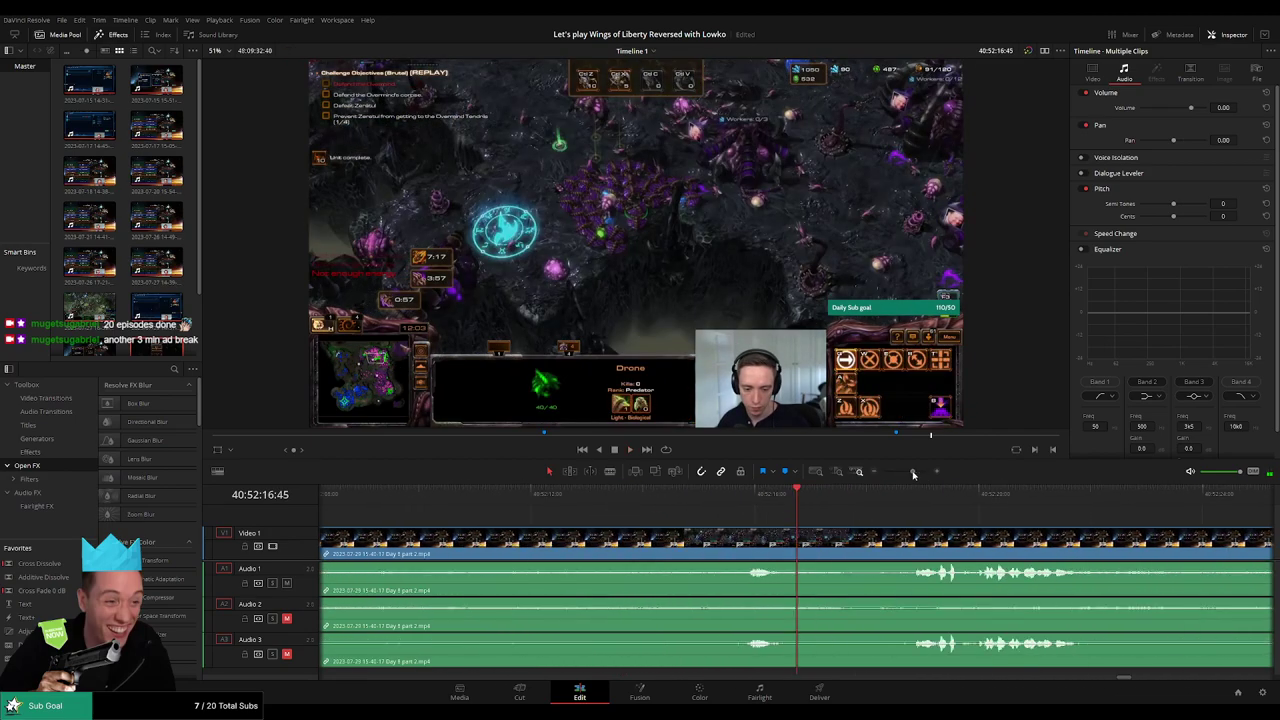
{"action": "left_click", "coordinate": [745, 495]}
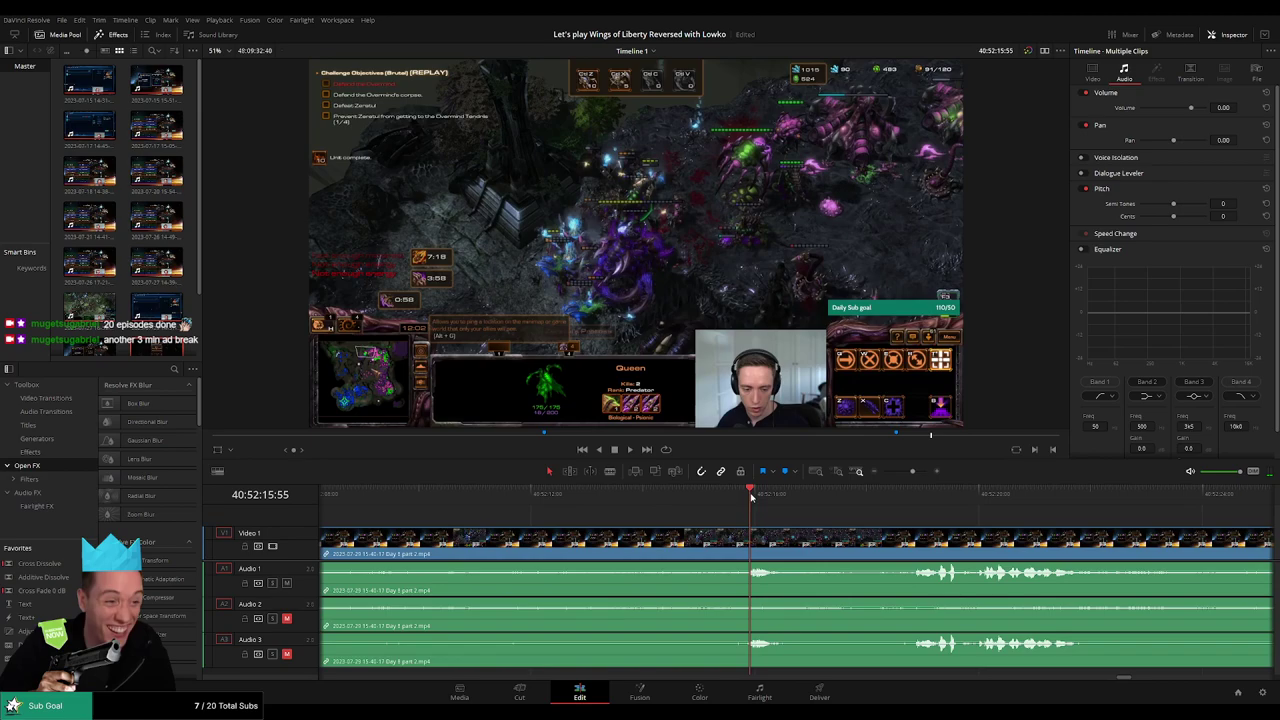
{"action": "mouse_move", "coordinate": [745, 497]}
{"action": "left_mouse_down"}
{"action": "mouse_move", "coordinate": [699, 498]}
{"action": "mouse_move", "coordinate": [709, 531]}
{"action": "mouse_move", "coordinate": [748, 537]}
{"action": "mouse_move", "coordinate": [655, 530]}
{"action": "left_mouse_up"}
{"action": "key", "text": "b"}
{"action": "left_click", "coordinate": [700, 555]}
Step: Drag roughly one-second fade-outs and fade-ins on the audio clips at the 40:52:15:00 cut
{"action": "key", "text": "a"}
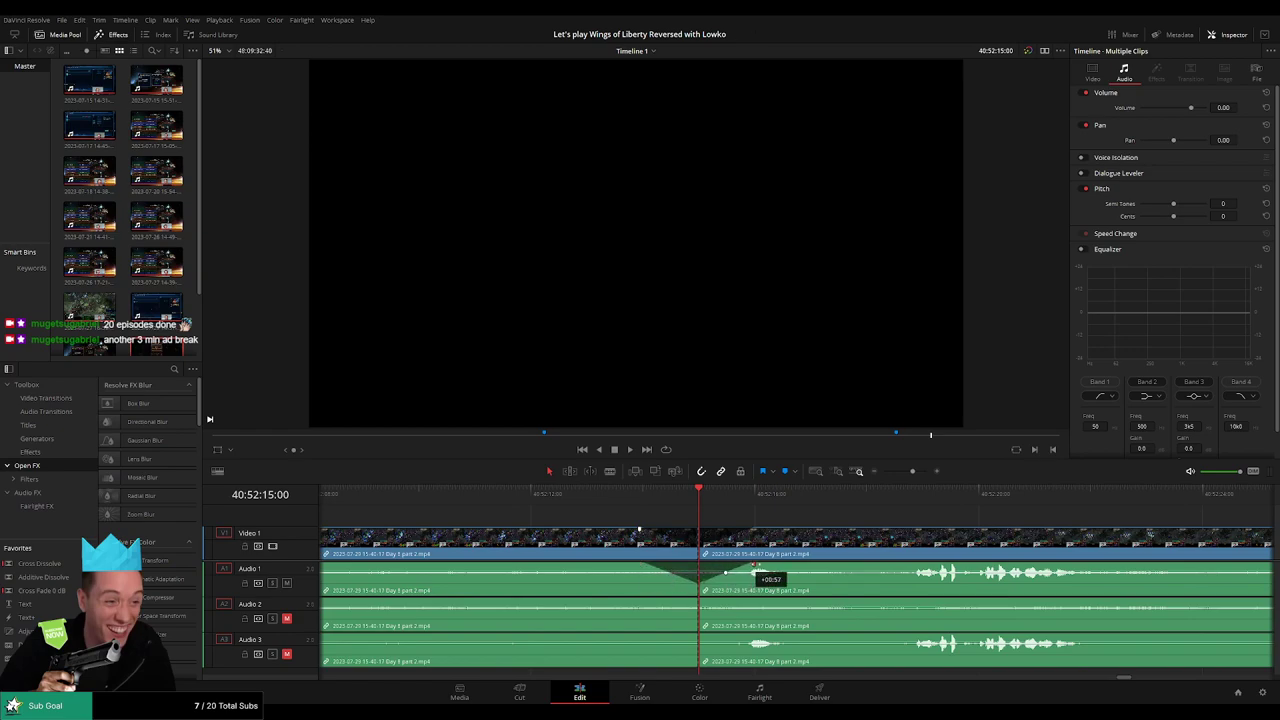
{"action": "left_click_drag", "start_coordinate": [696, 600], "coordinate": [651, 601]}
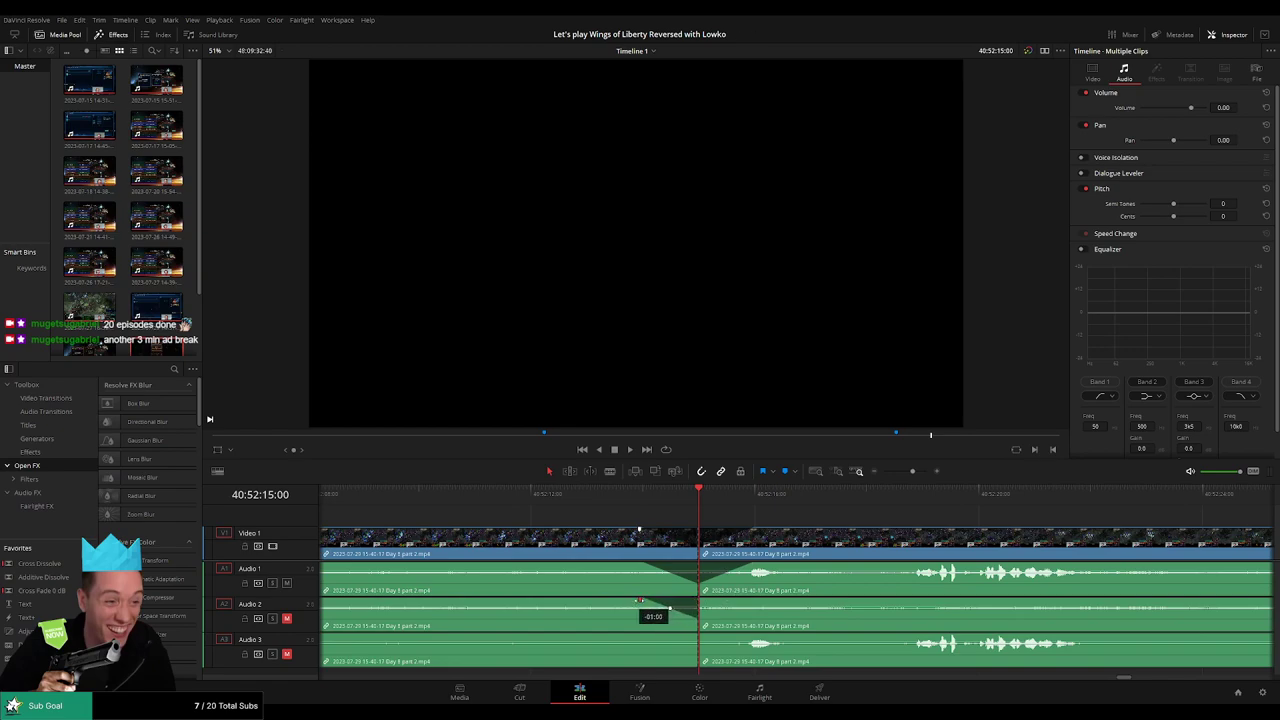
{"action": "left_click_drag", "start_coordinate": [727, 600], "coordinate": [755, 600]}
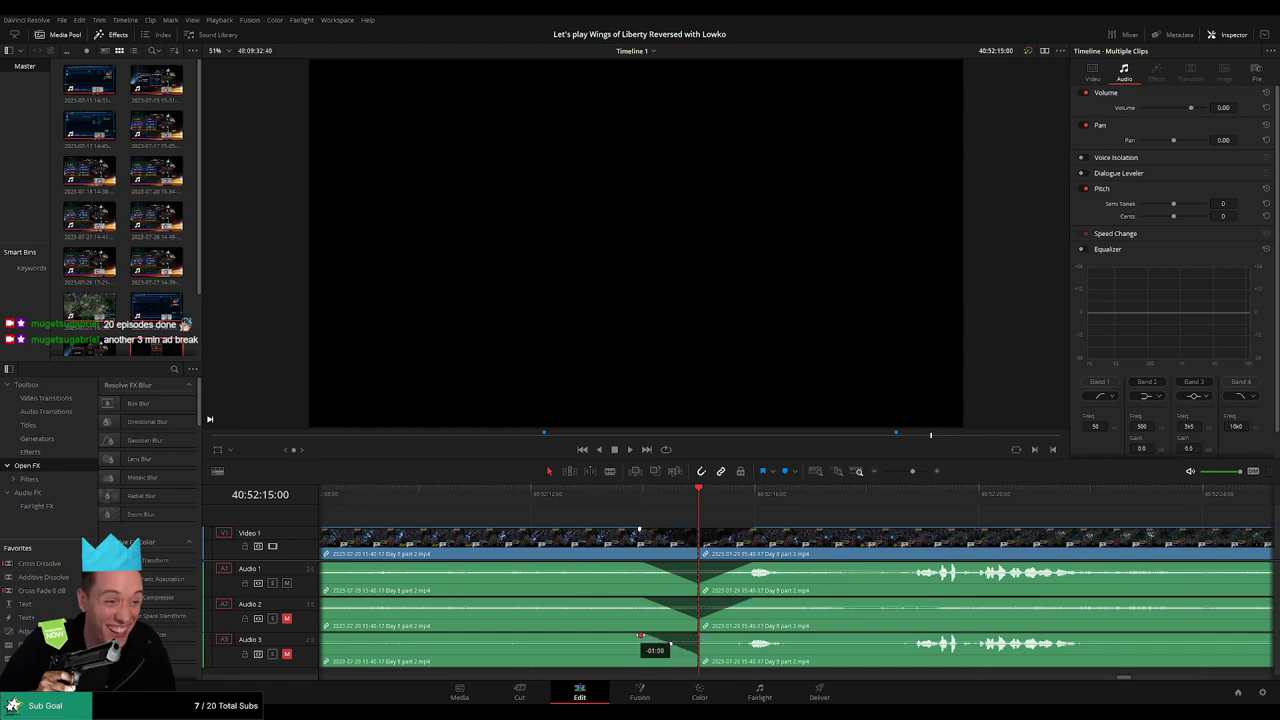
{"action": "left_click_drag", "start_coordinate": [703, 636], "coordinate": [755, 637]}
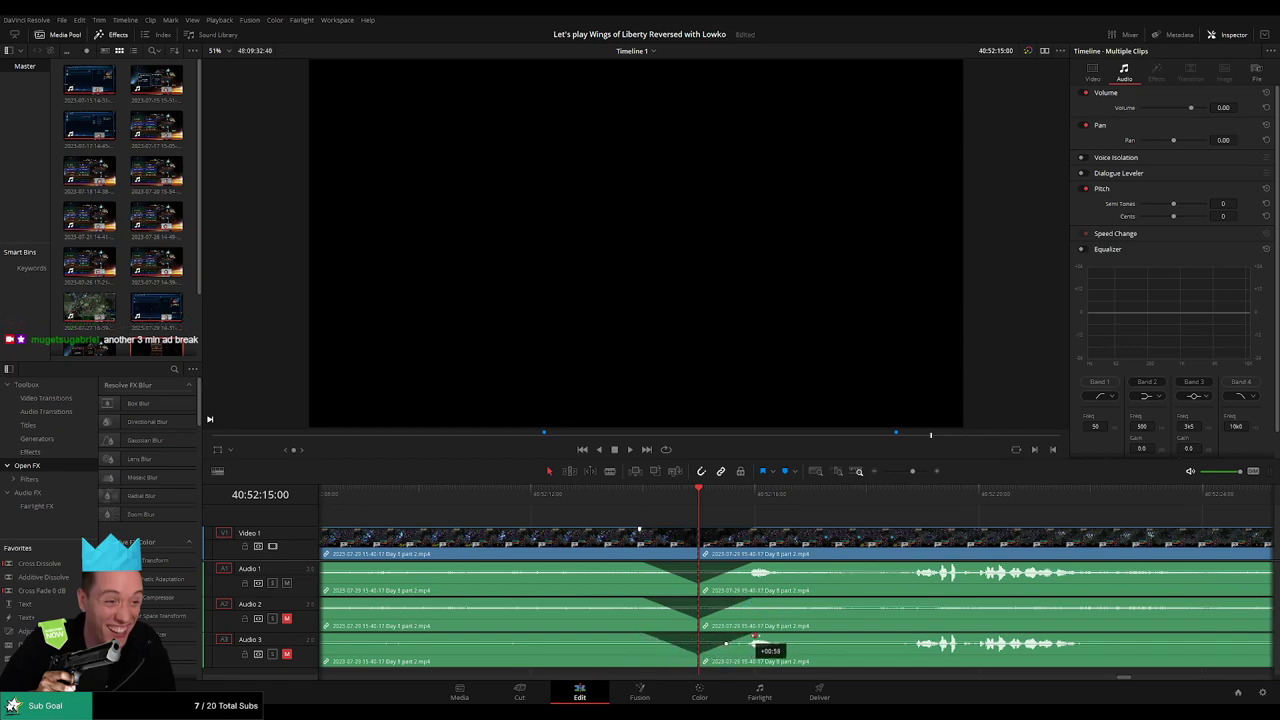
Step: Move the footage after the 40:52:15:00 cut to start at 42:00:00:00 and play it
{"action": "left_click_drag", "start_coordinate": [911, 472], "coordinate": [883, 472]}
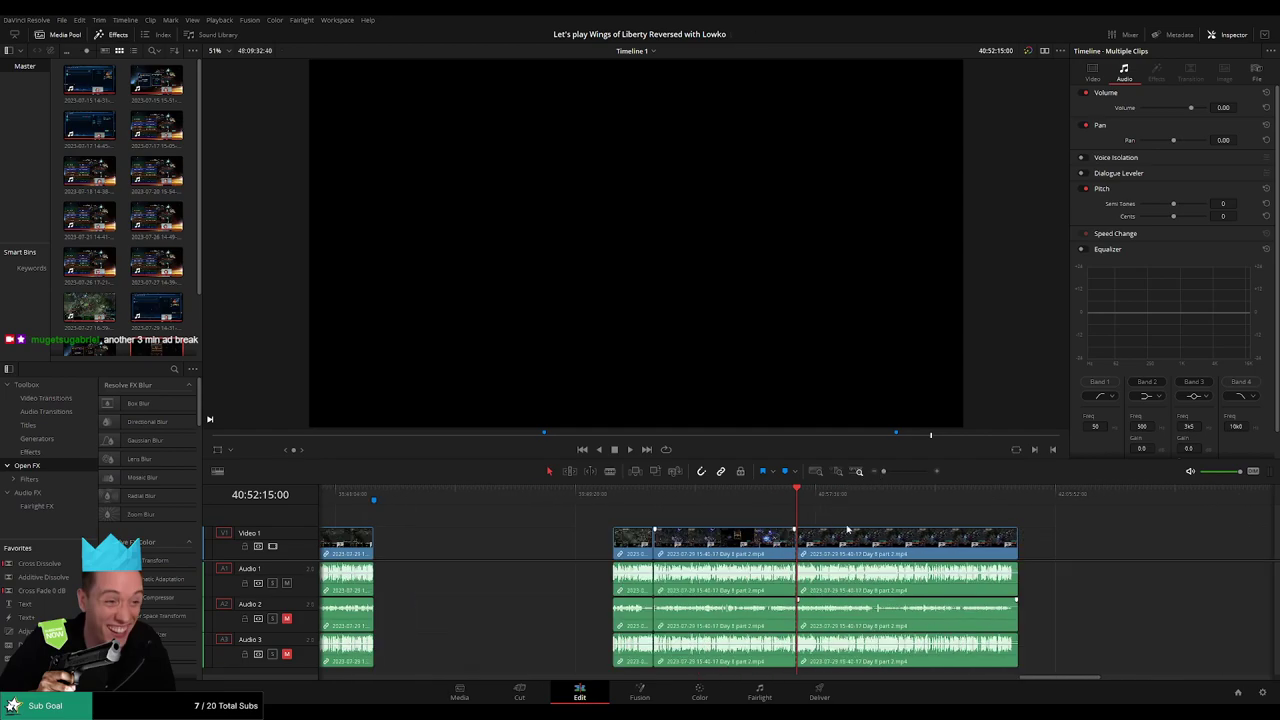
{"action": "key", "text": "Home"}
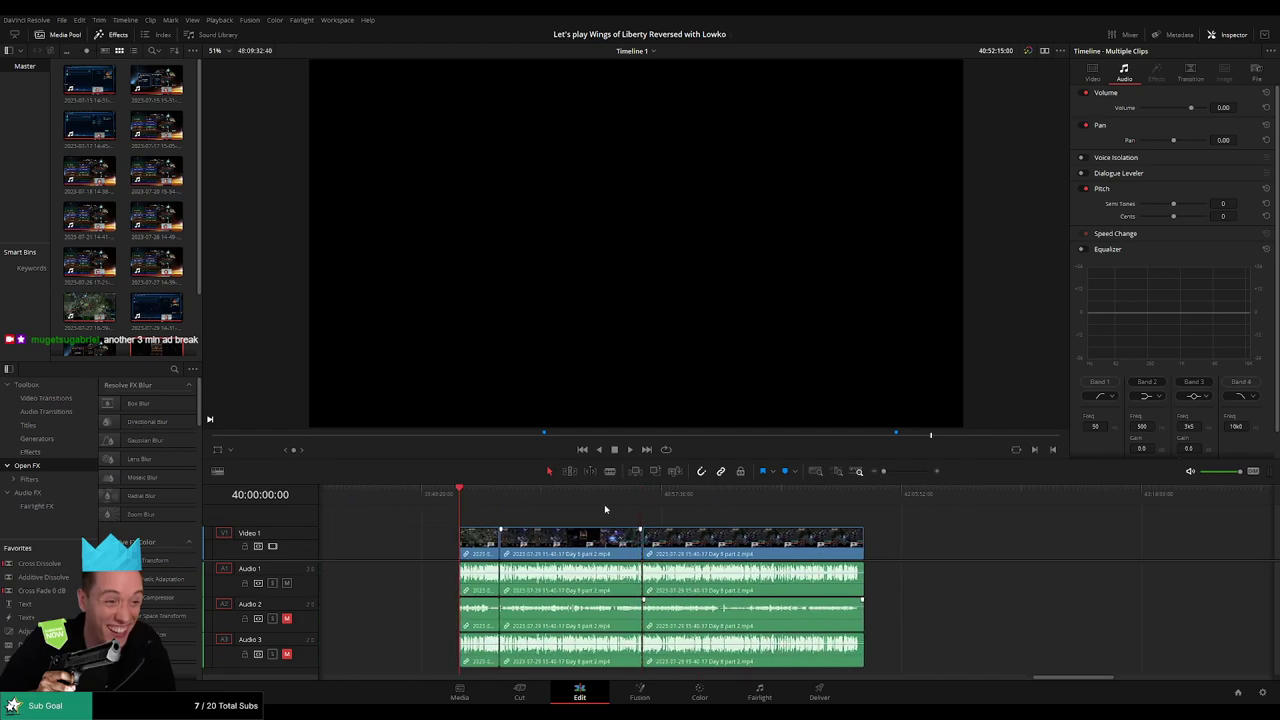
{"action": "key", "text": "ctrl+z"}
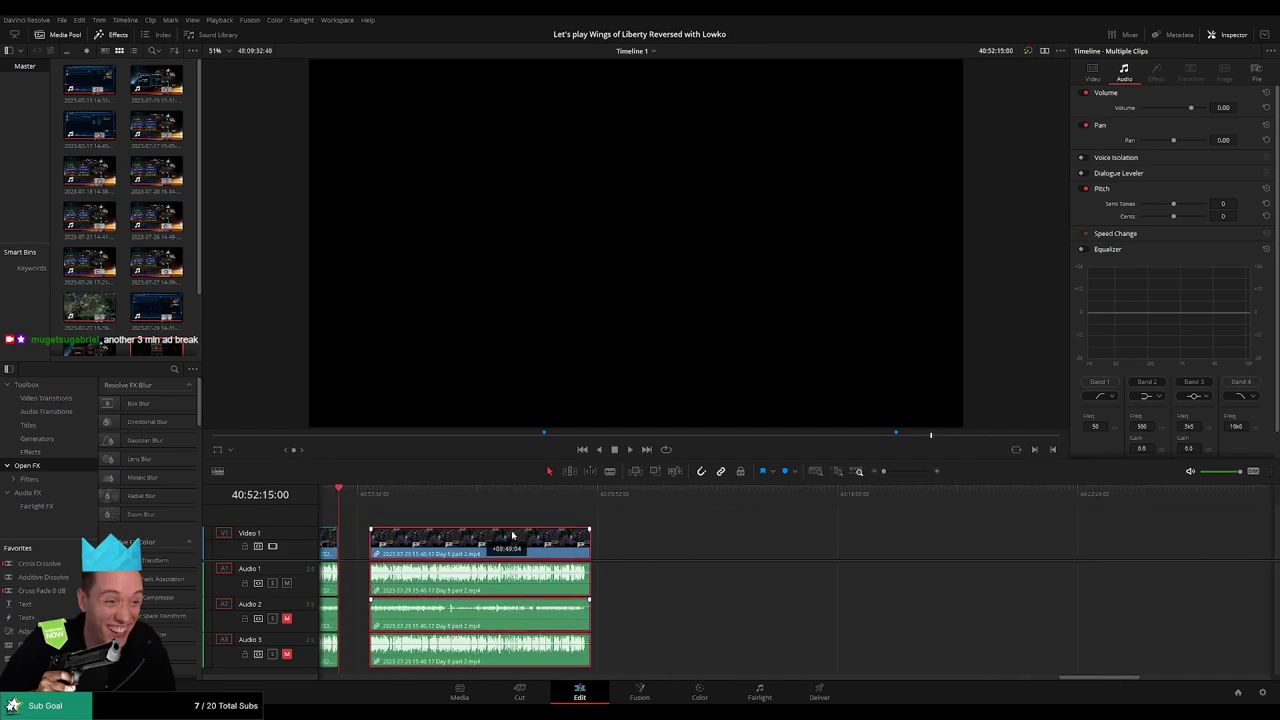
{"action": "key", "text": "ctrl+z"}
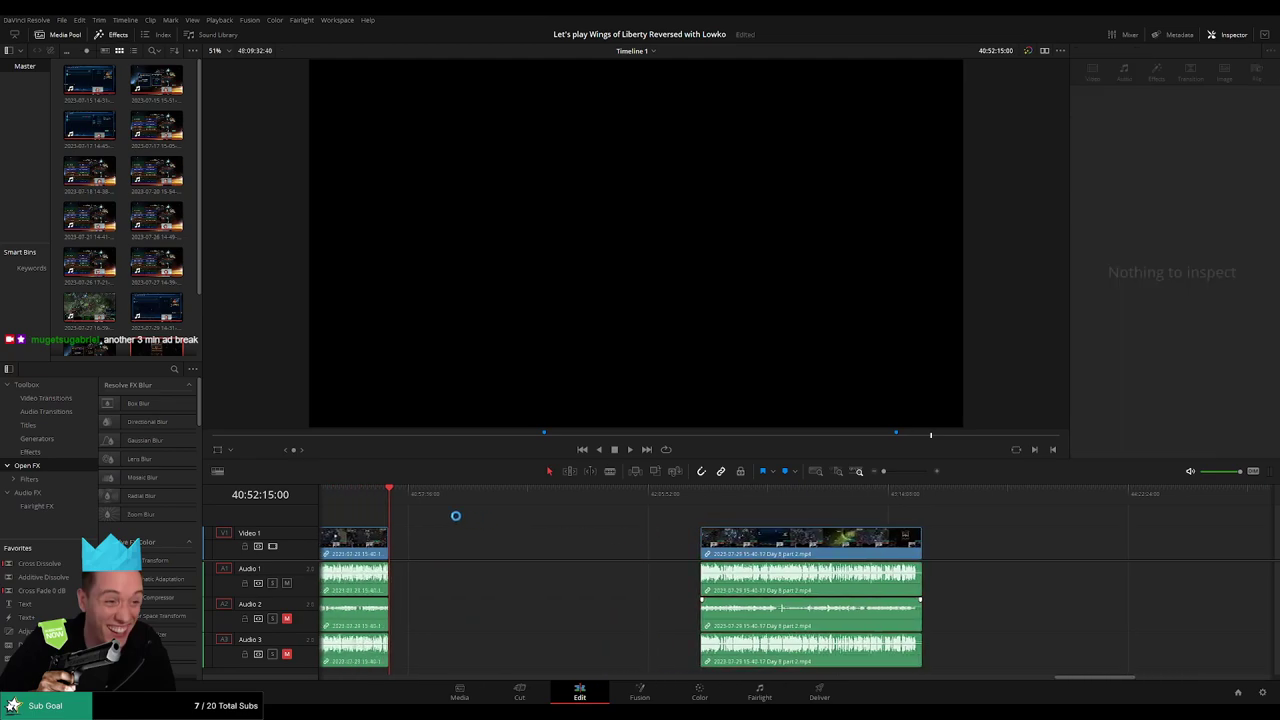
{"action": "left_click_drag", "start_coordinate": [392, 501], "coordinate": [591, 520]}
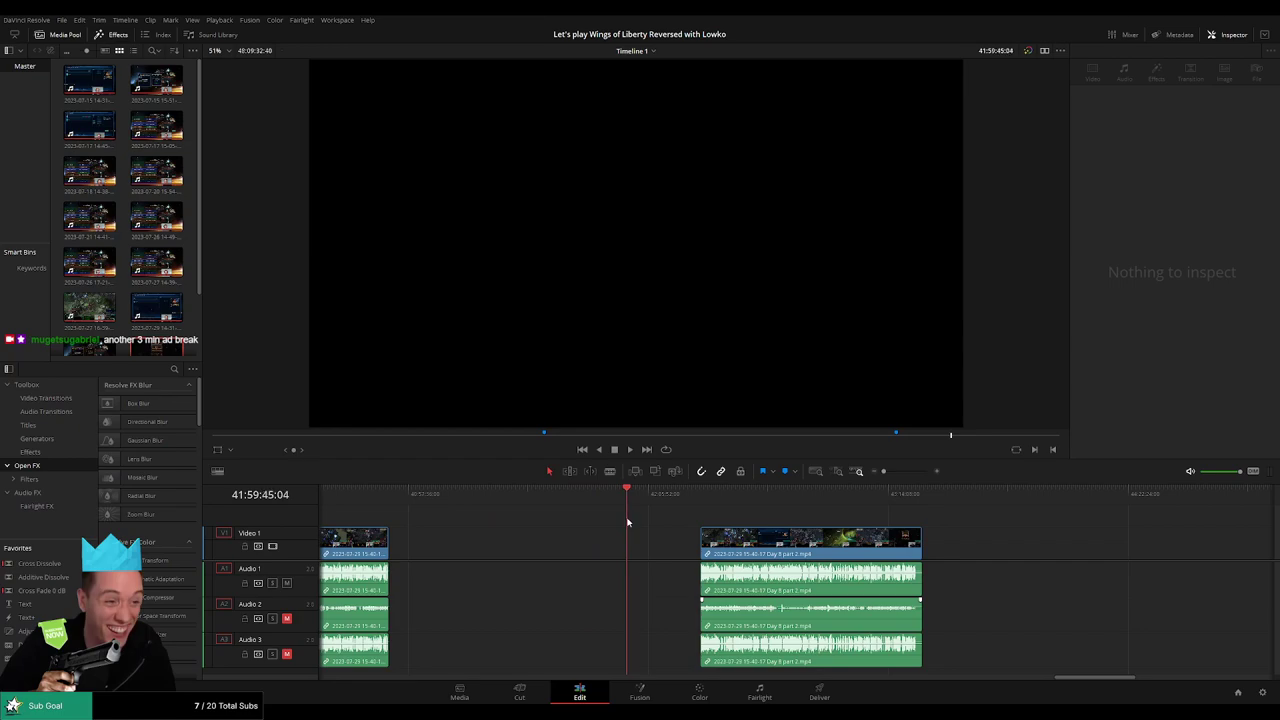
{"action": "left_click_drag", "start_coordinate": [847, 498], "coordinate": [795, 504]}
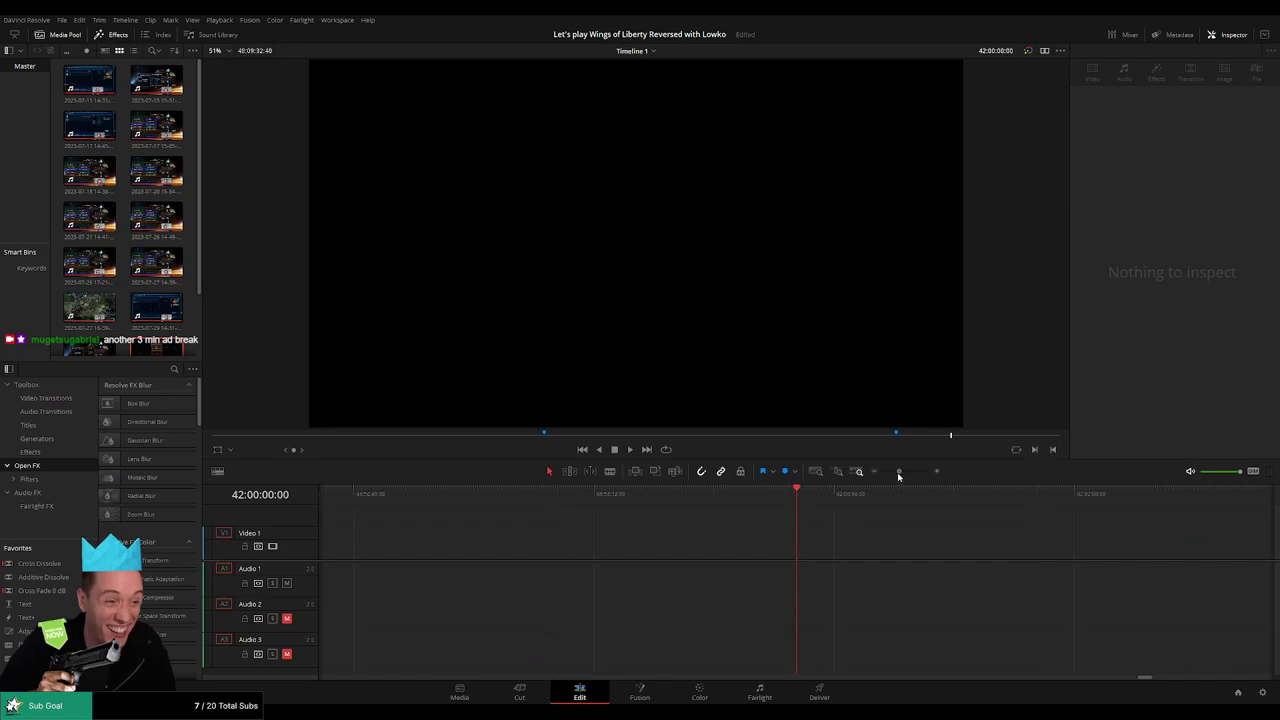
{"action": "left_click_drag", "start_coordinate": [893, 471], "coordinate": [884, 471]}
{"action": "scroll", "coordinate": [851, 517], "scroll_direction": "right", "scroll_amount": 5}
{"action": "key", "text": "space"}
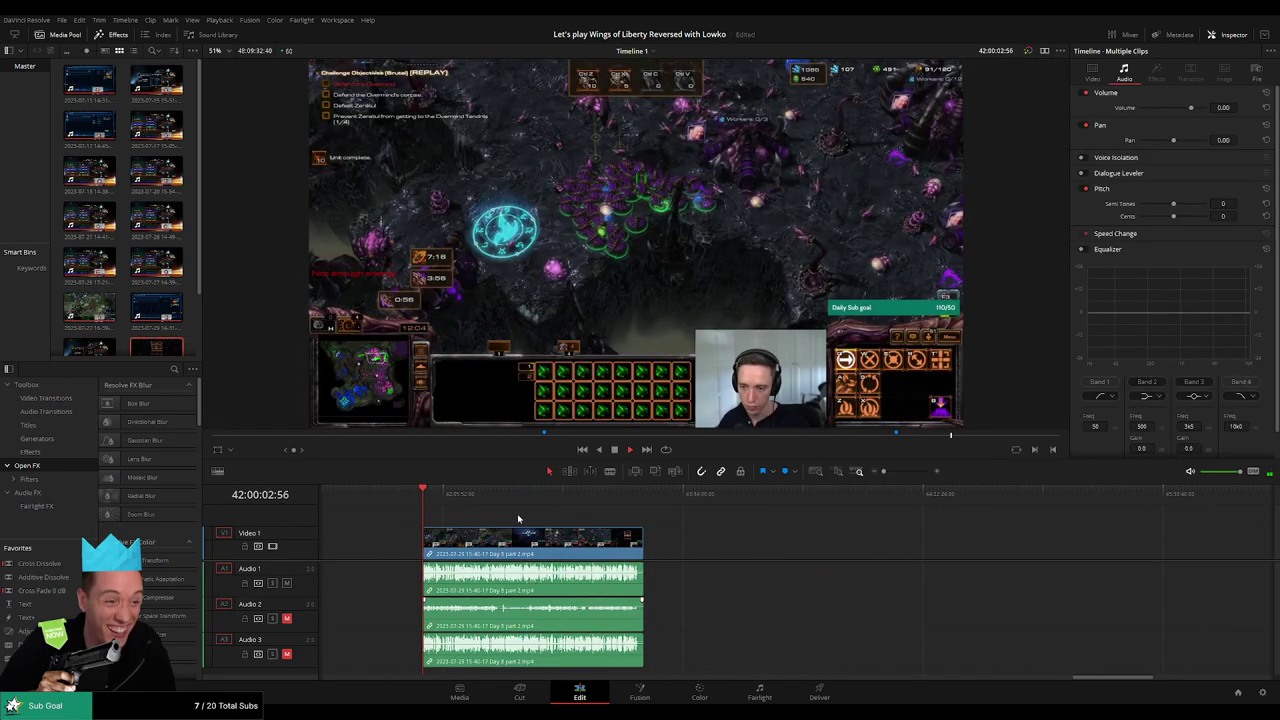
Step: Scrub and jump through the 42:00:00:00 episode to review its later footage
{"action": "left_click_drag", "start_coordinate": [426, 500], "coordinate": [604, 512]}
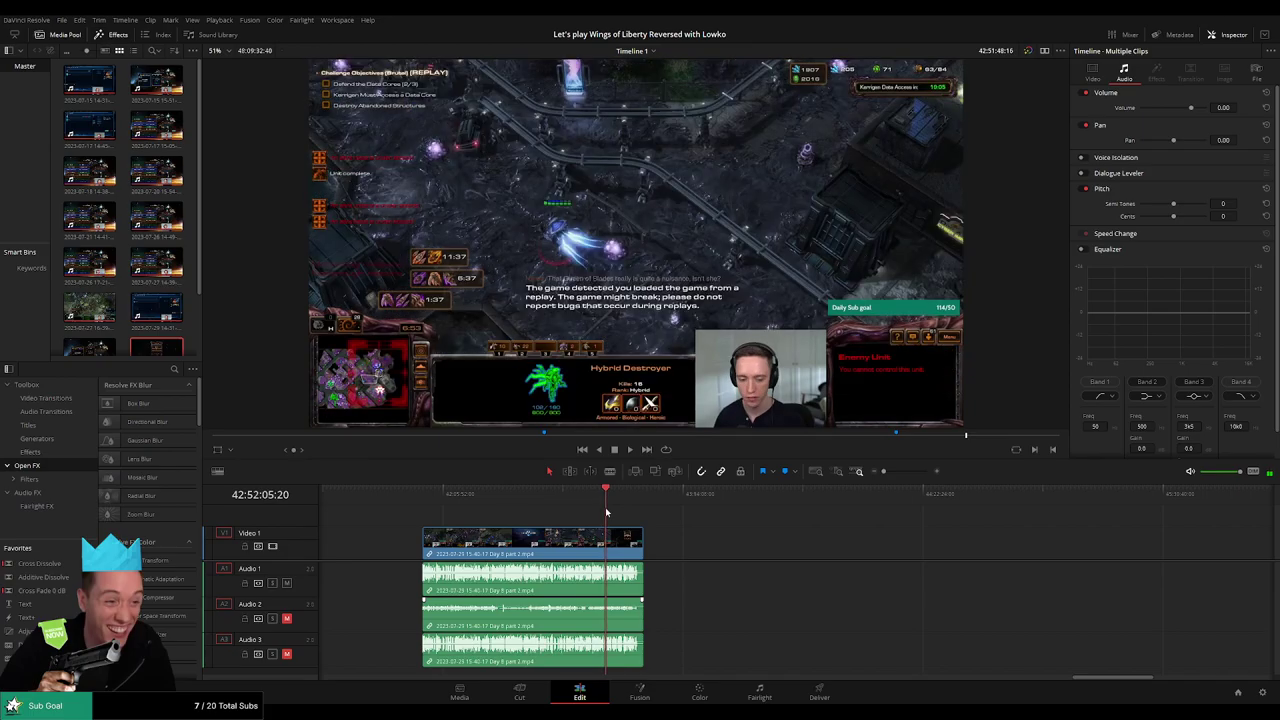
{"action": "left_click_drag", "start_coordinate": [883, 471], "coordinate": [906, 473]}
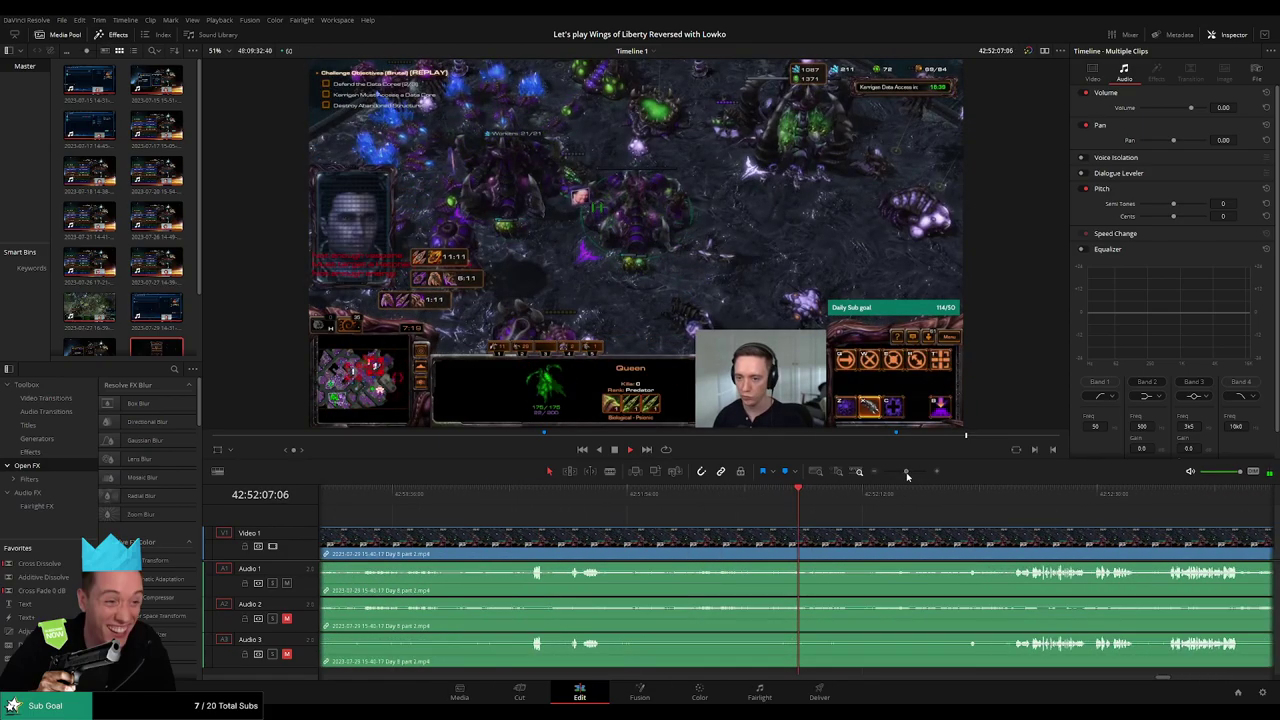
{"action": "left_click", "coordinate": [588, 494]}
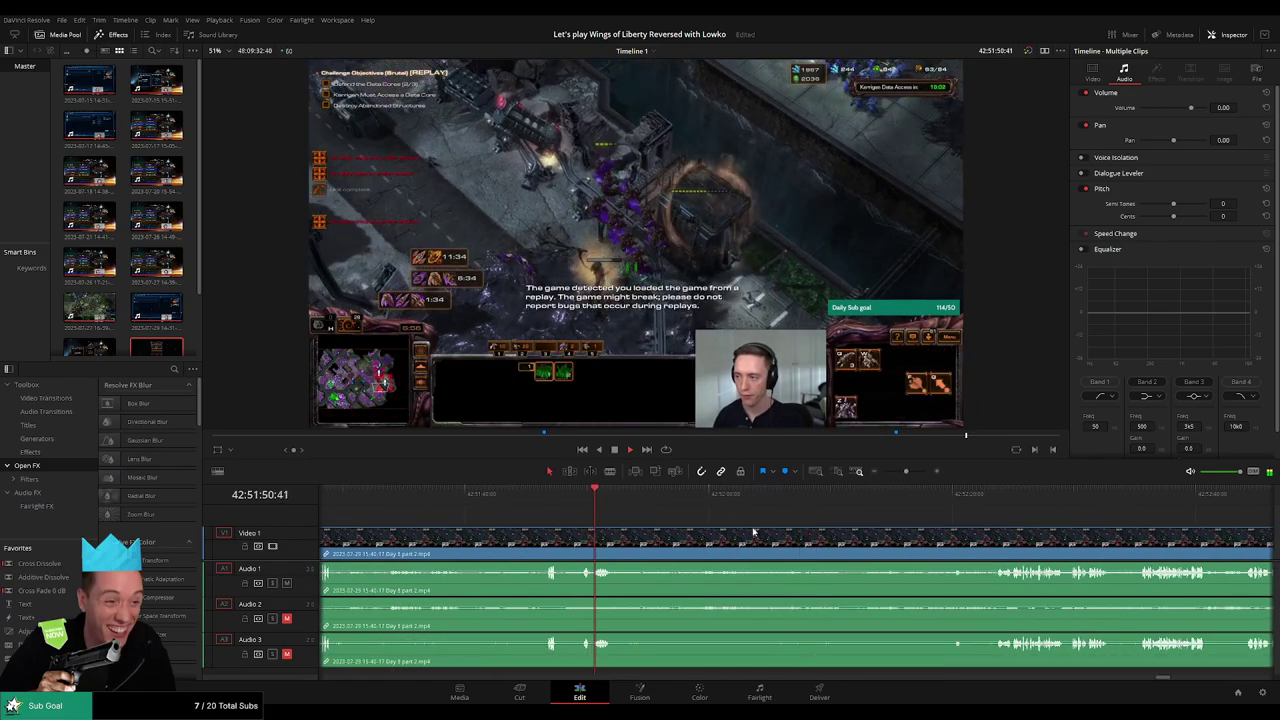
{"action": "left_click", "coordinate": [843, 492]}
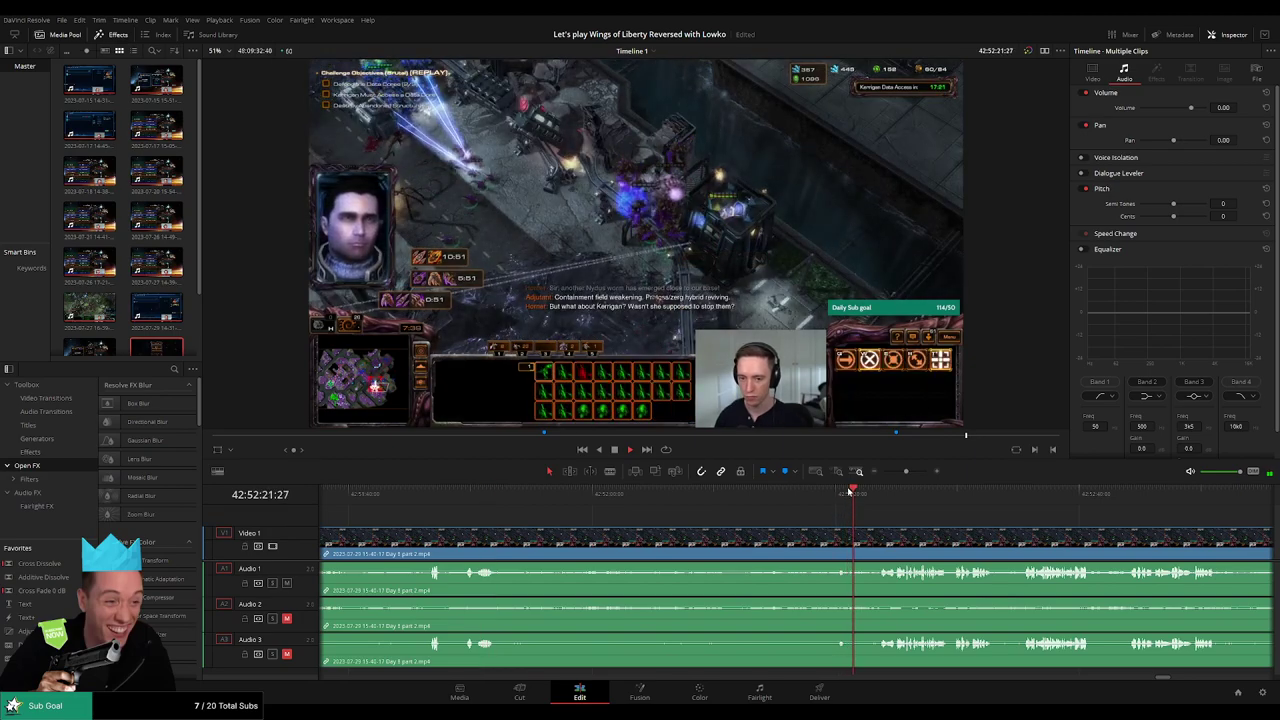
{"action": "left_click", "coordinate": [812, 493]}
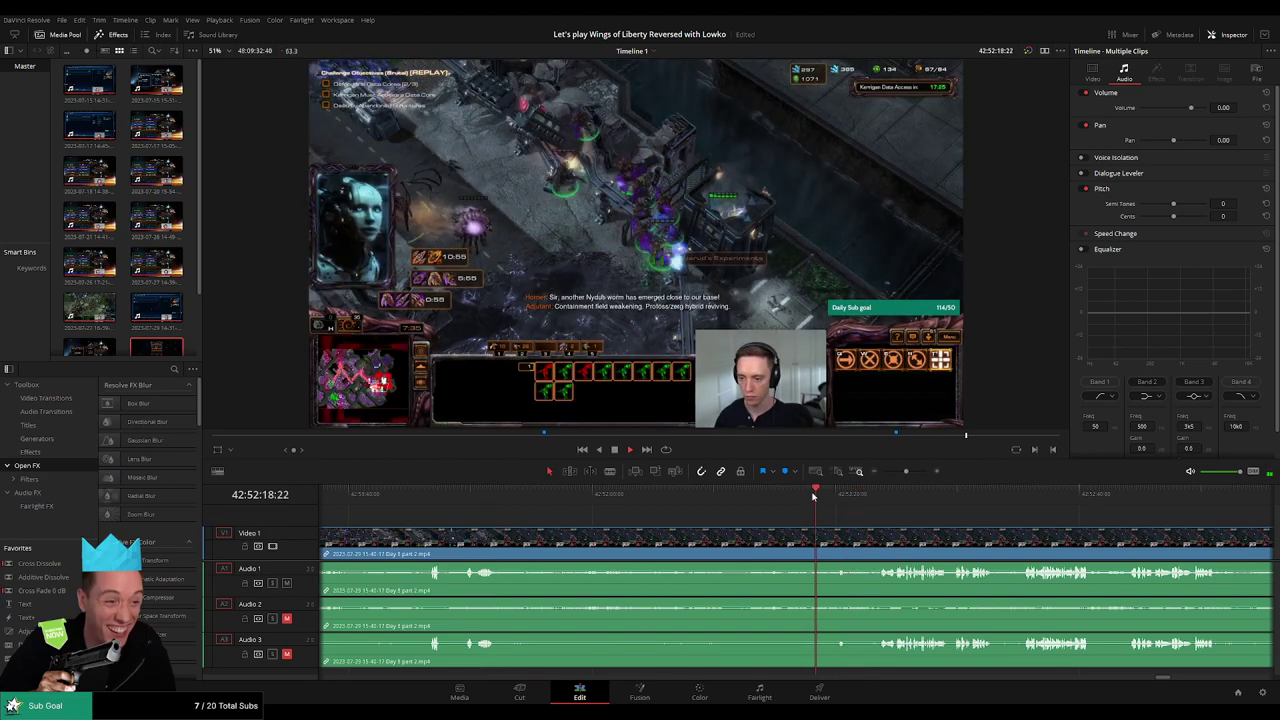
{"action": "left_click_drag", "start_coordinate": [906, 471], "coordinate": [911, 471]}
{"action": "left_click", "coordinate": [995, 493]}
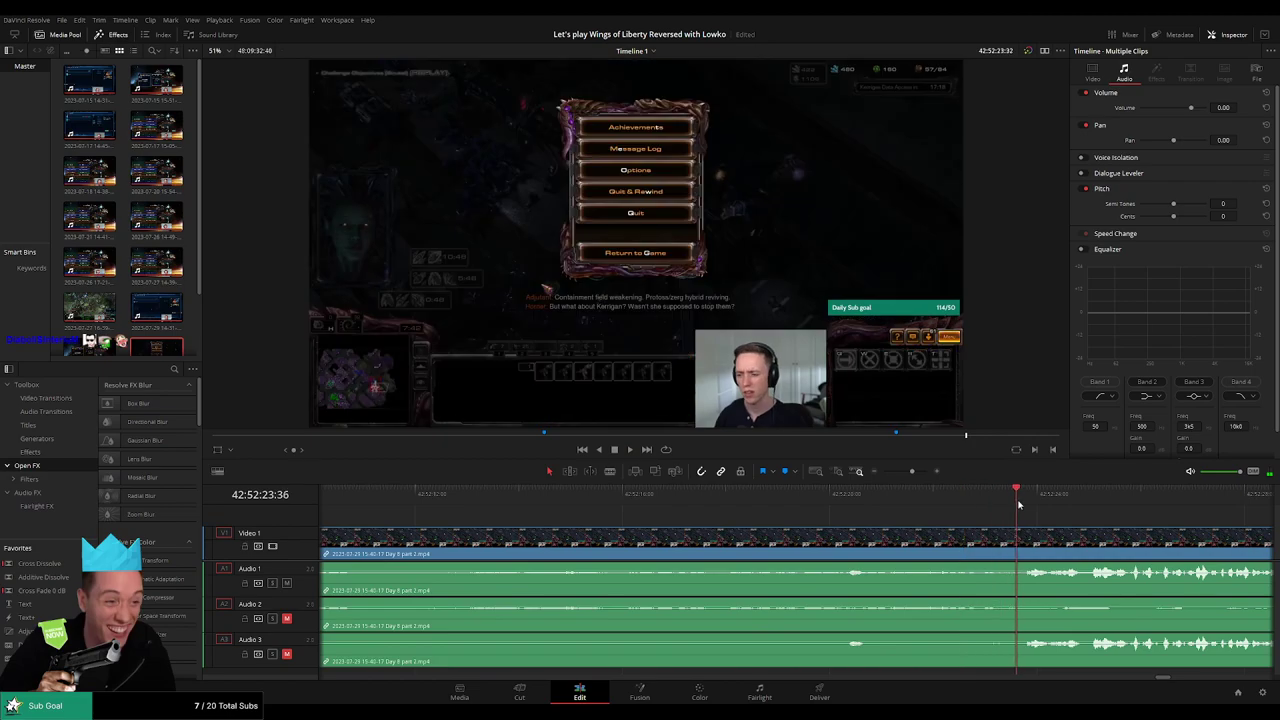
{"action": "left_click", "coordinate": [552, 500]}
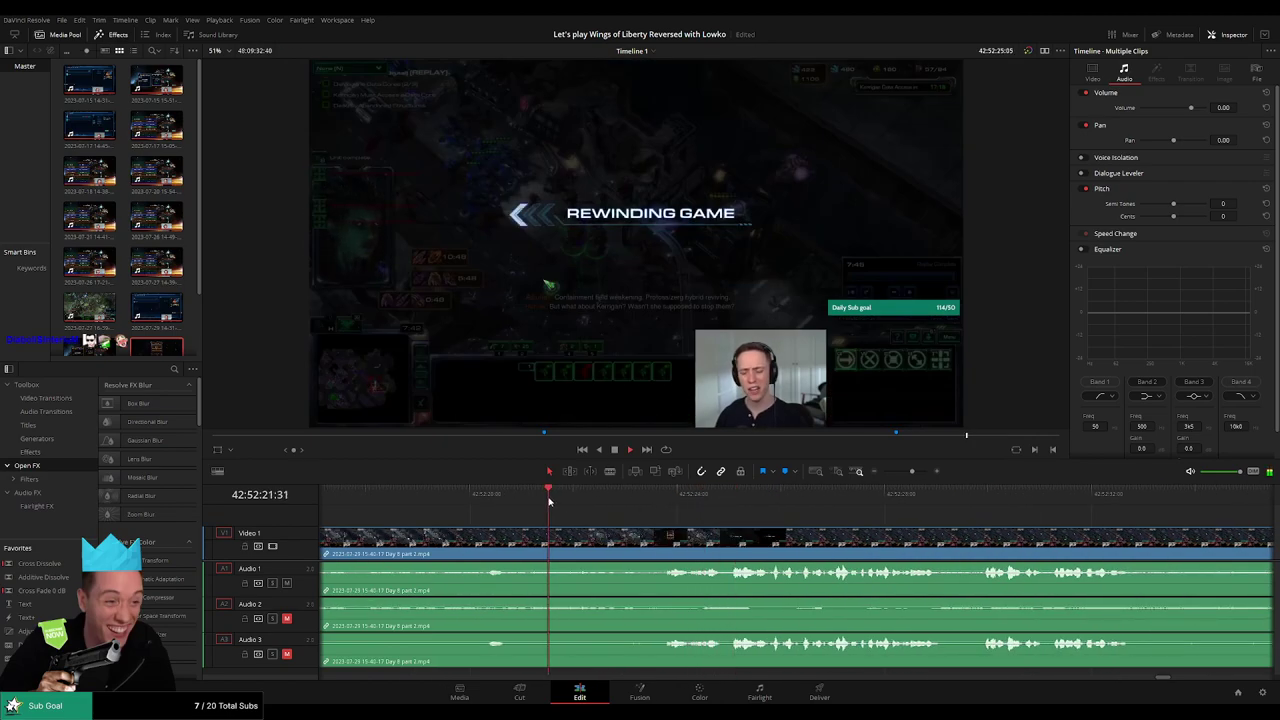
{"action": "left_click", "coordinate": [488, 500]}
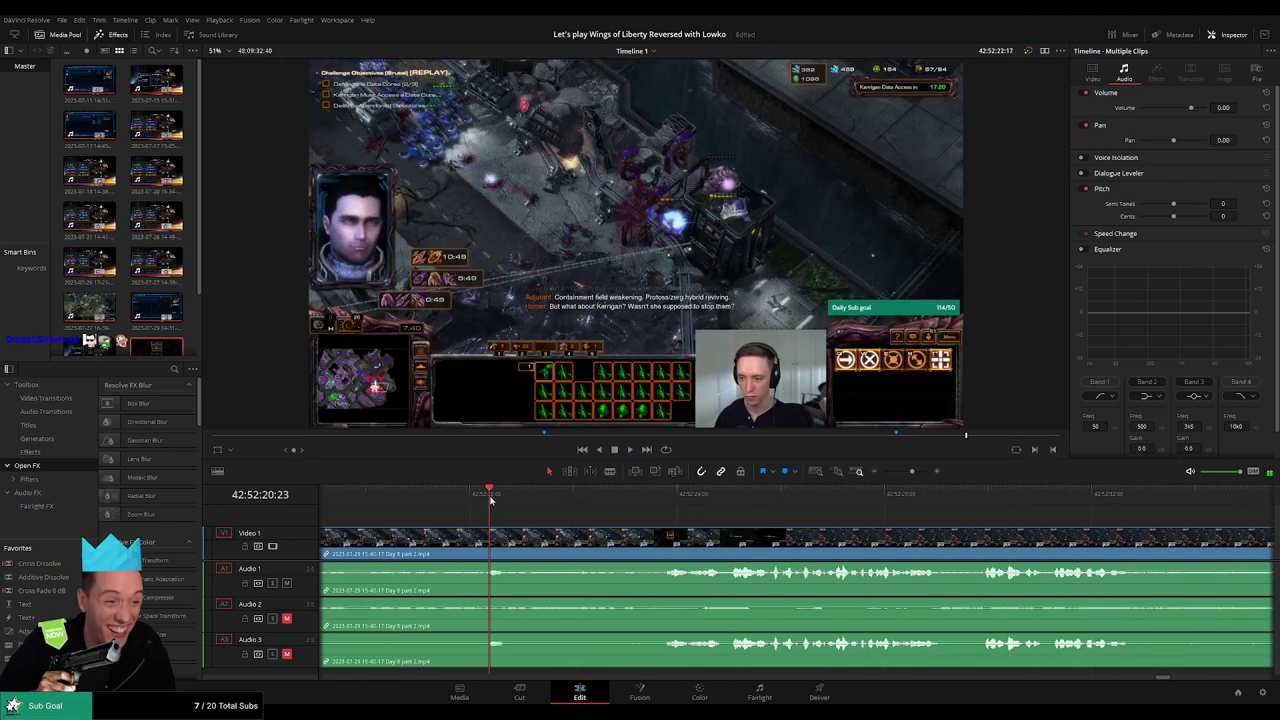
{"action": "left_click", "coordinate": [679, 507]}
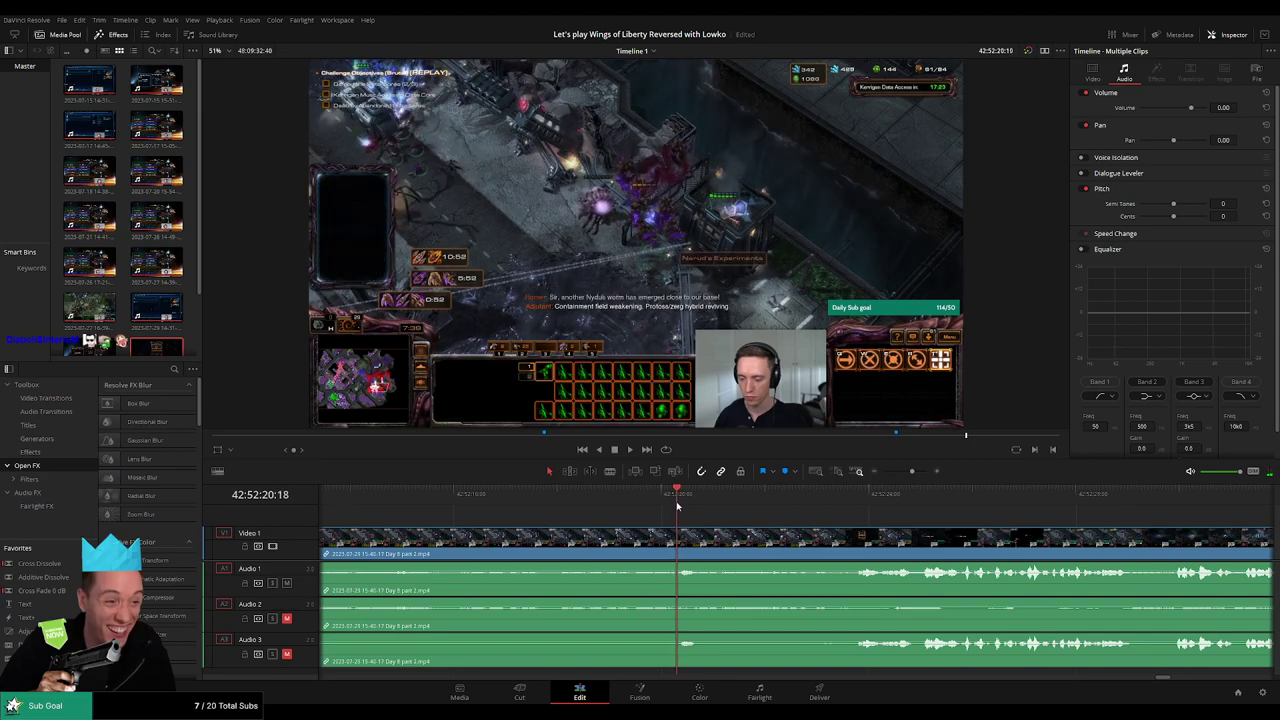
Step: Pinpoint 42:52:20:00 and split every track there with Ctrl+B
{"action": "left_click", "coordinate": [607, 508]}
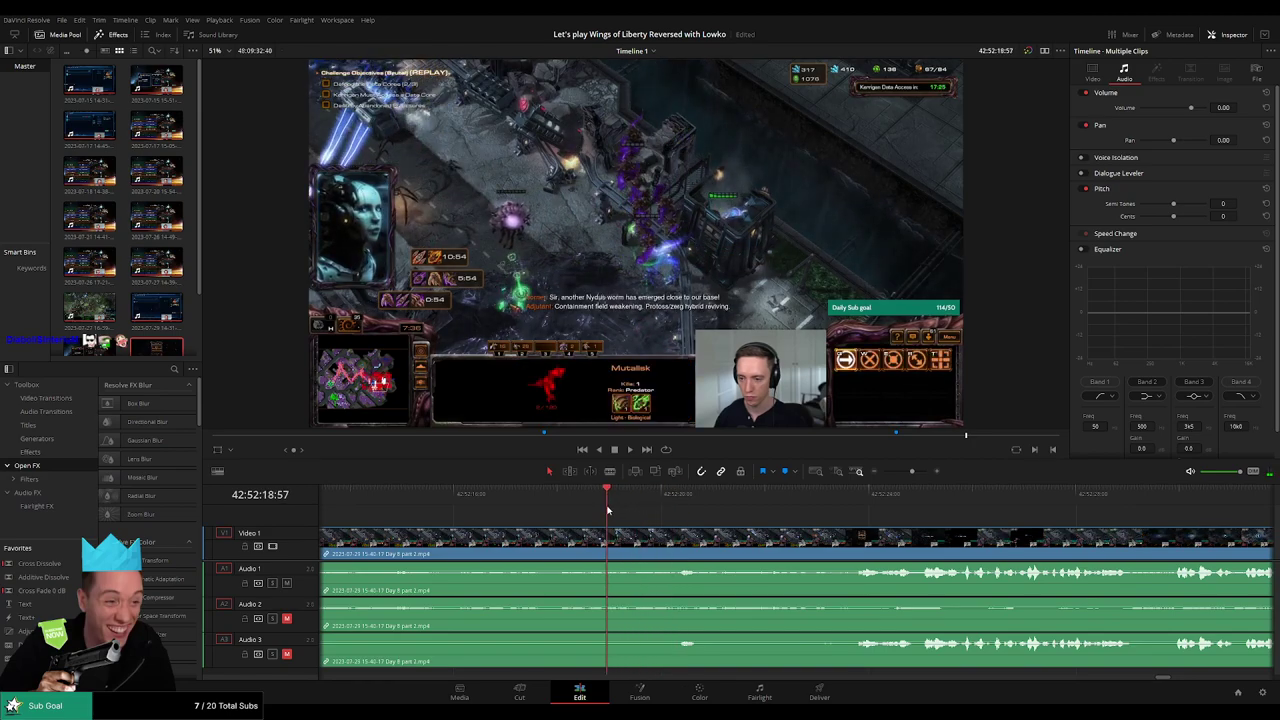
{"action": "left_click", "coordinate": [610, 511]}
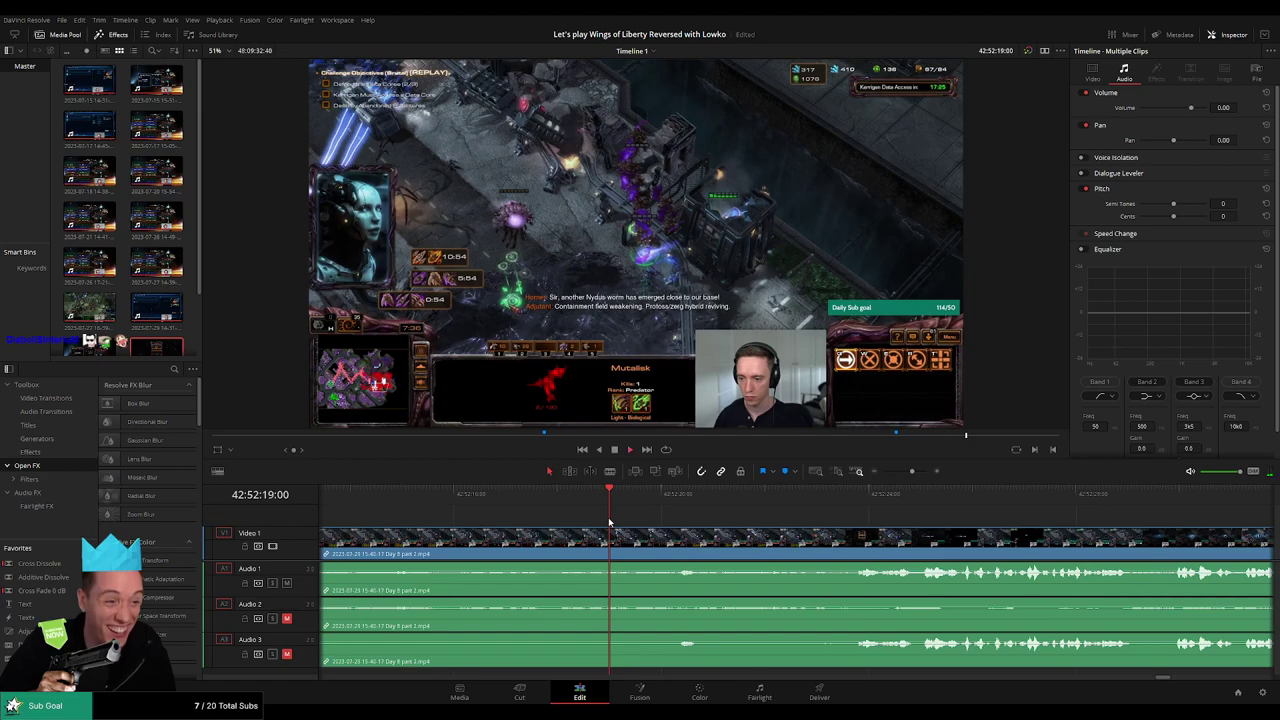
{"action": "left_click_drag", "start_coordinate": [610, 521], "coordinate": [513, 504]}
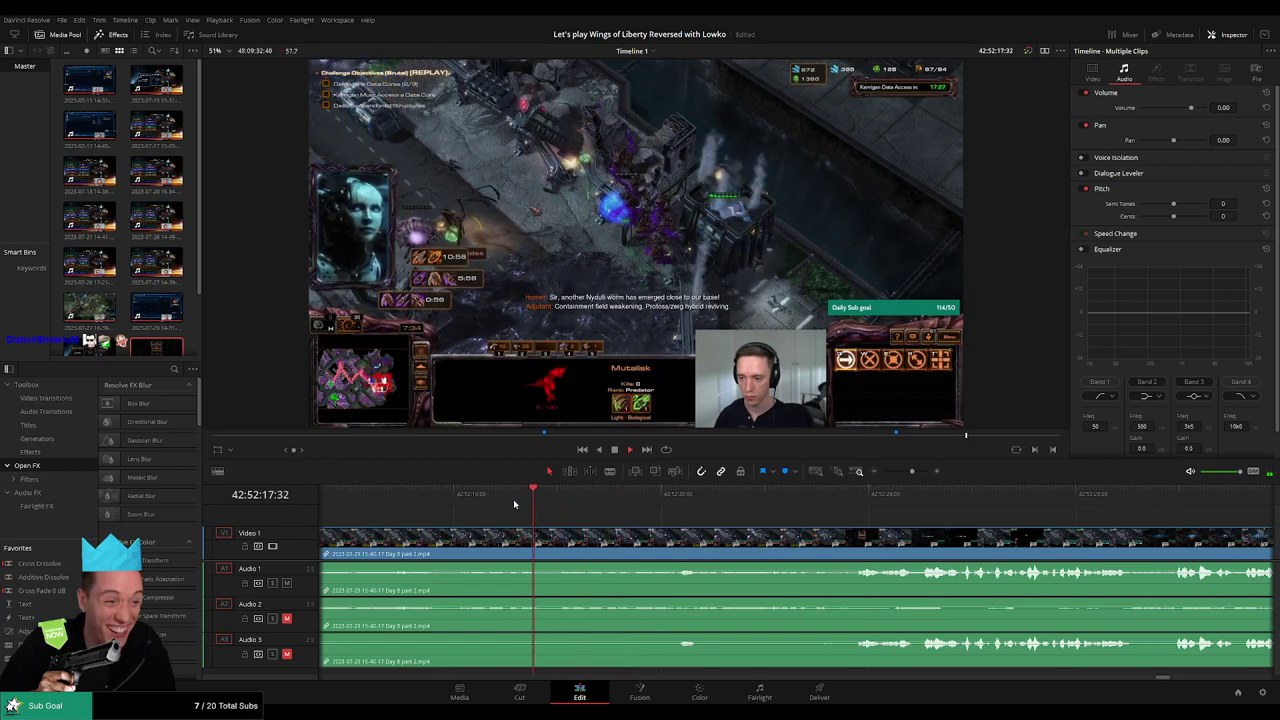
{"action": "left_click_drag", "start_coordinate": [513, 504], "coordinate": [516, 511]}
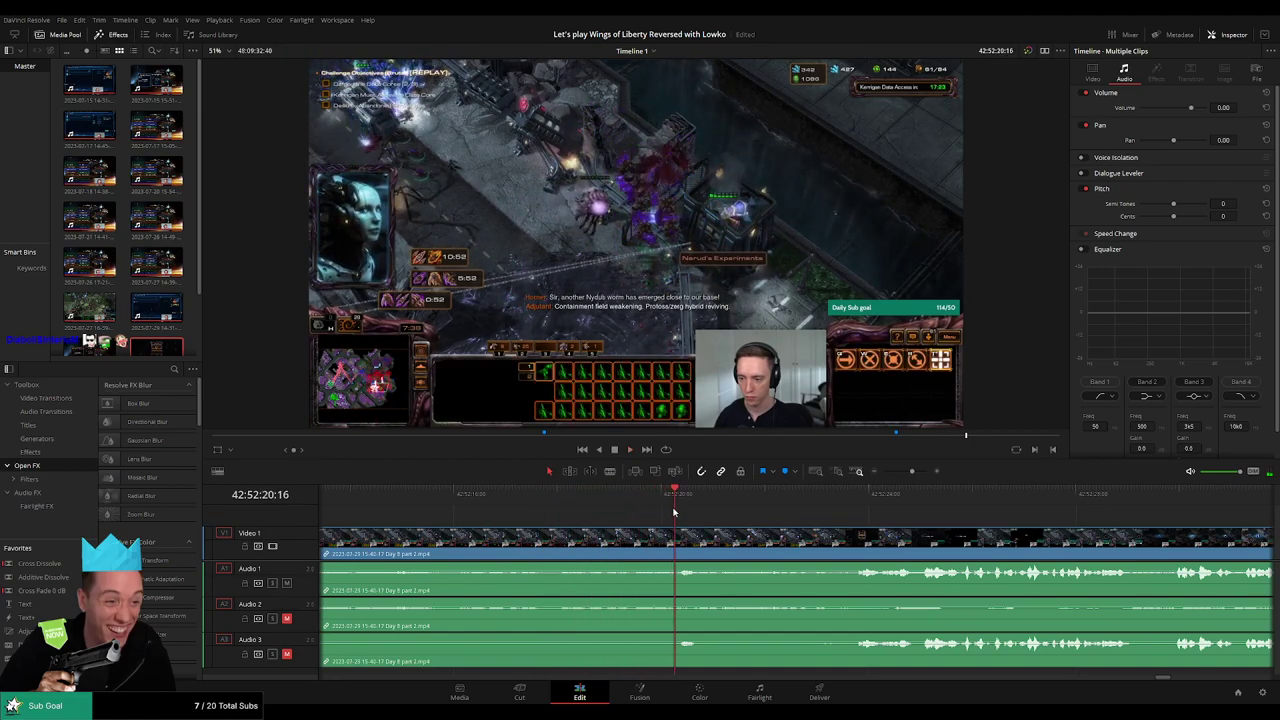
{"action": "left_click_drag", "start_coordinate": [676, 494], "coordinate": [661, 494]}
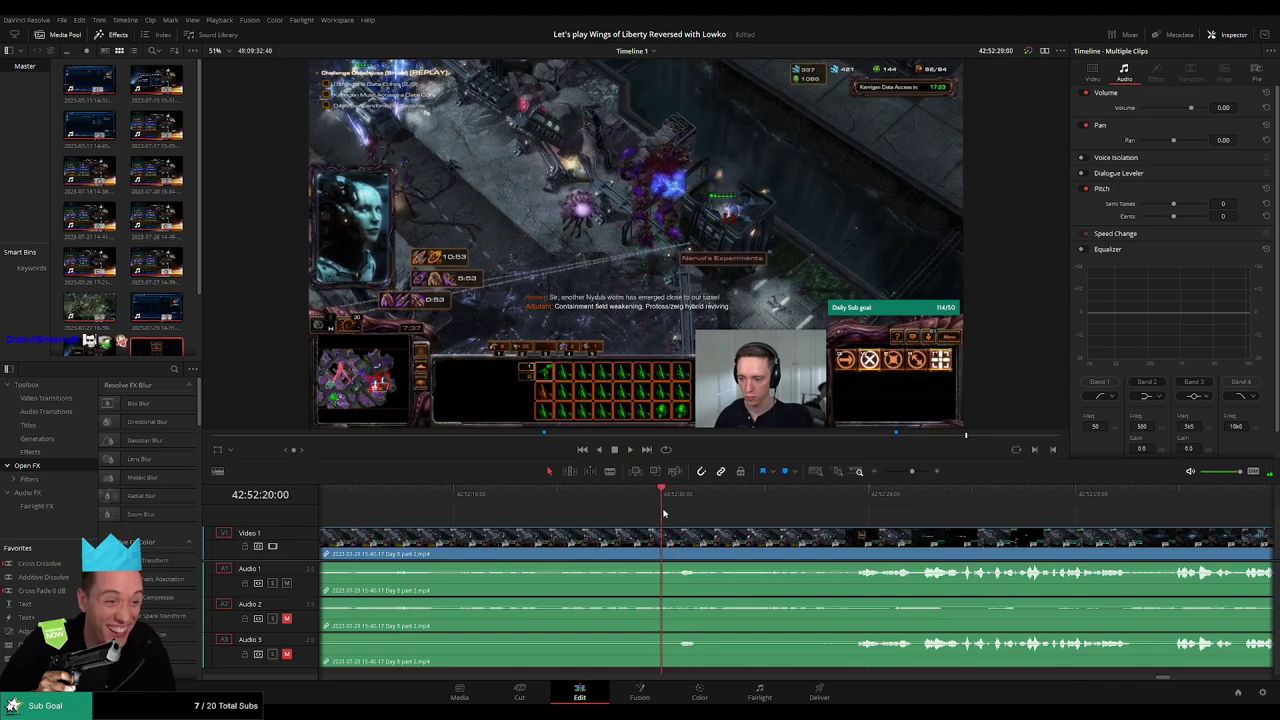
{"action": "key", "text": "ctrl+b"}
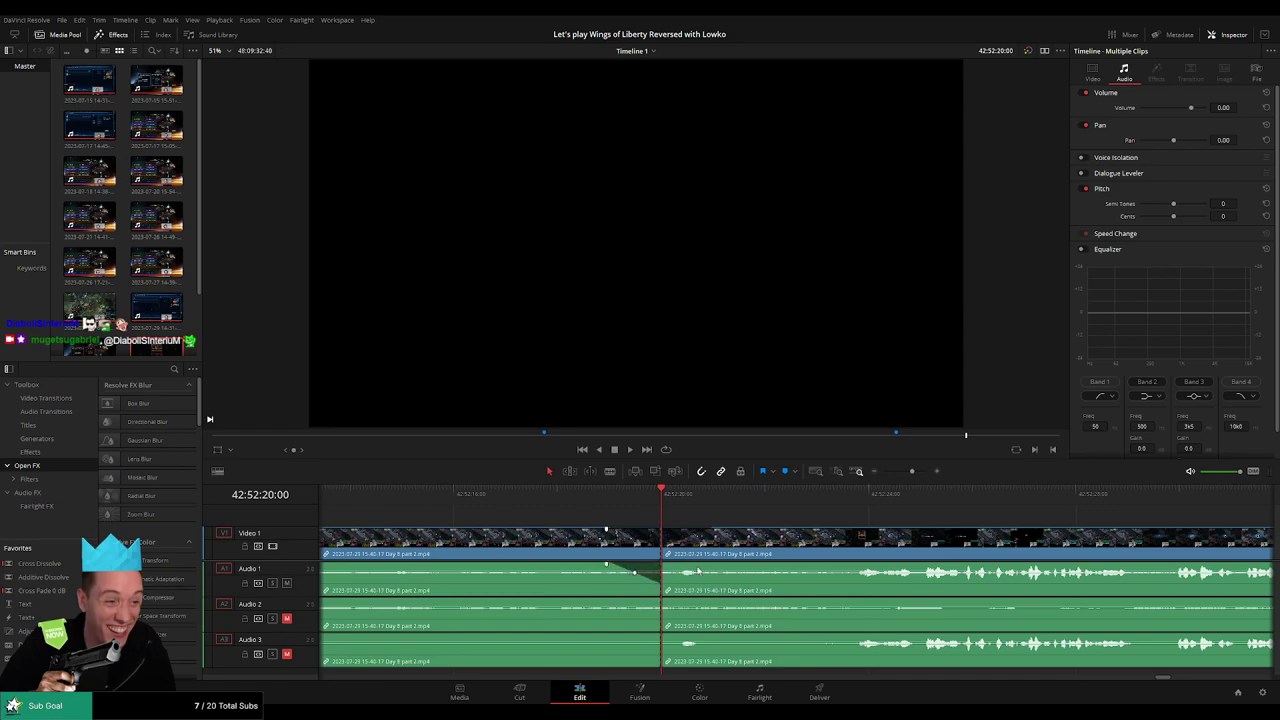
Step: Drag fade-outs and fade-ins across the 42:52:20:00 cut on Audio 1–3 and preview them
{"action": "left_click_drag", "start_coordinate": [664, 566], "coordinate": [686, 566]}
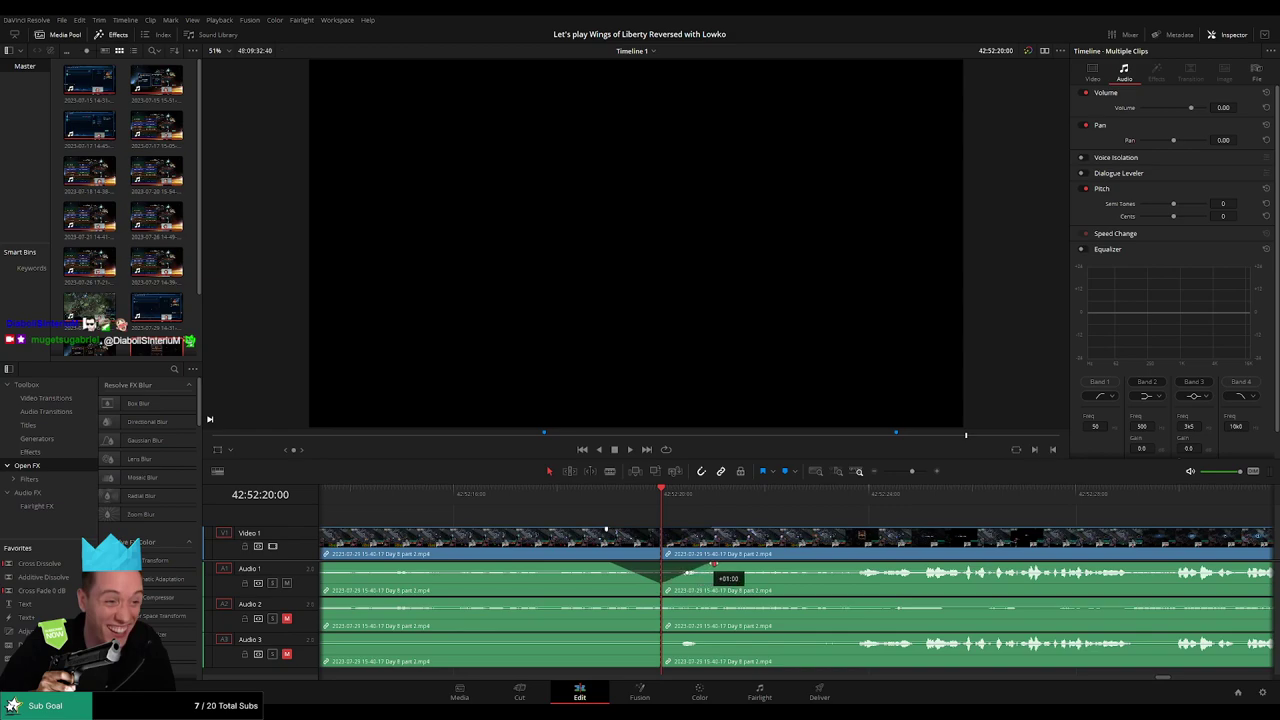
{"action": "mouse_move", "coordinate": [658, 598]}
{"action": "left_mouse_down"}
{"action": "mouse_move", "coordinate": [595, 600]}
{"action": "mouse_move", "coordinate": [706, 601]}
{"action": "left_mouse_up"}
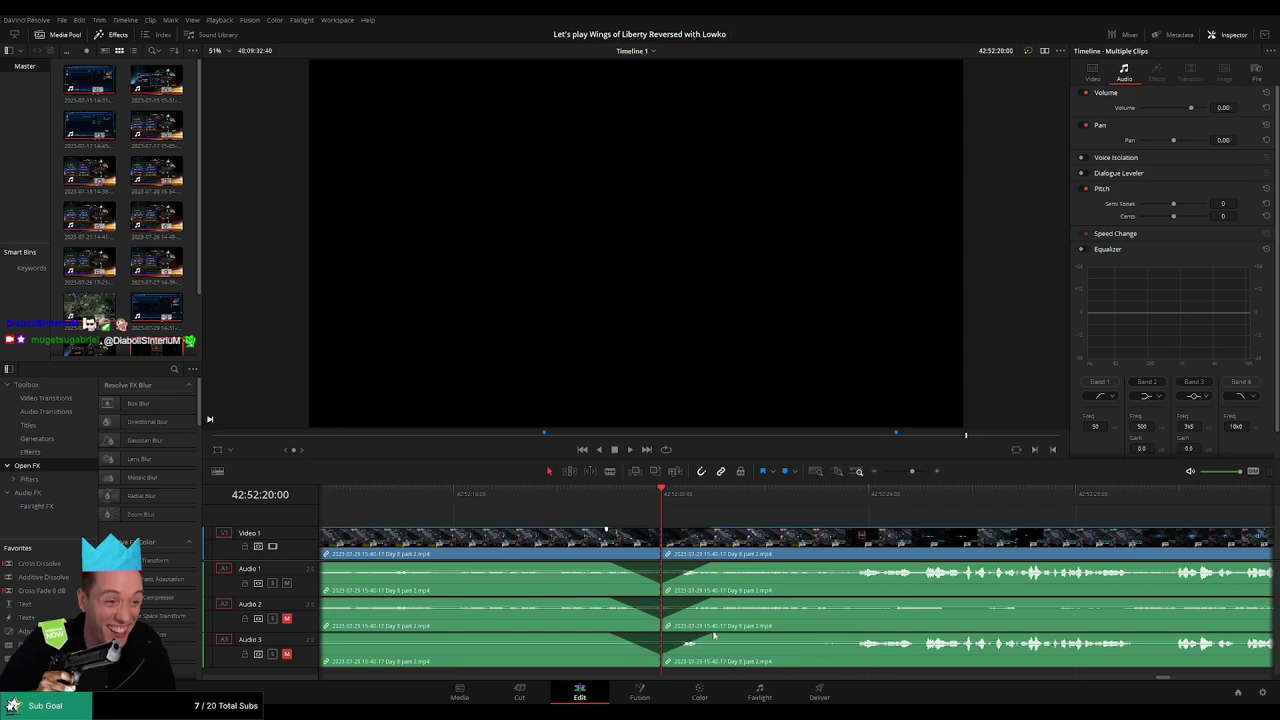
{"action": "key", "text": "space"}
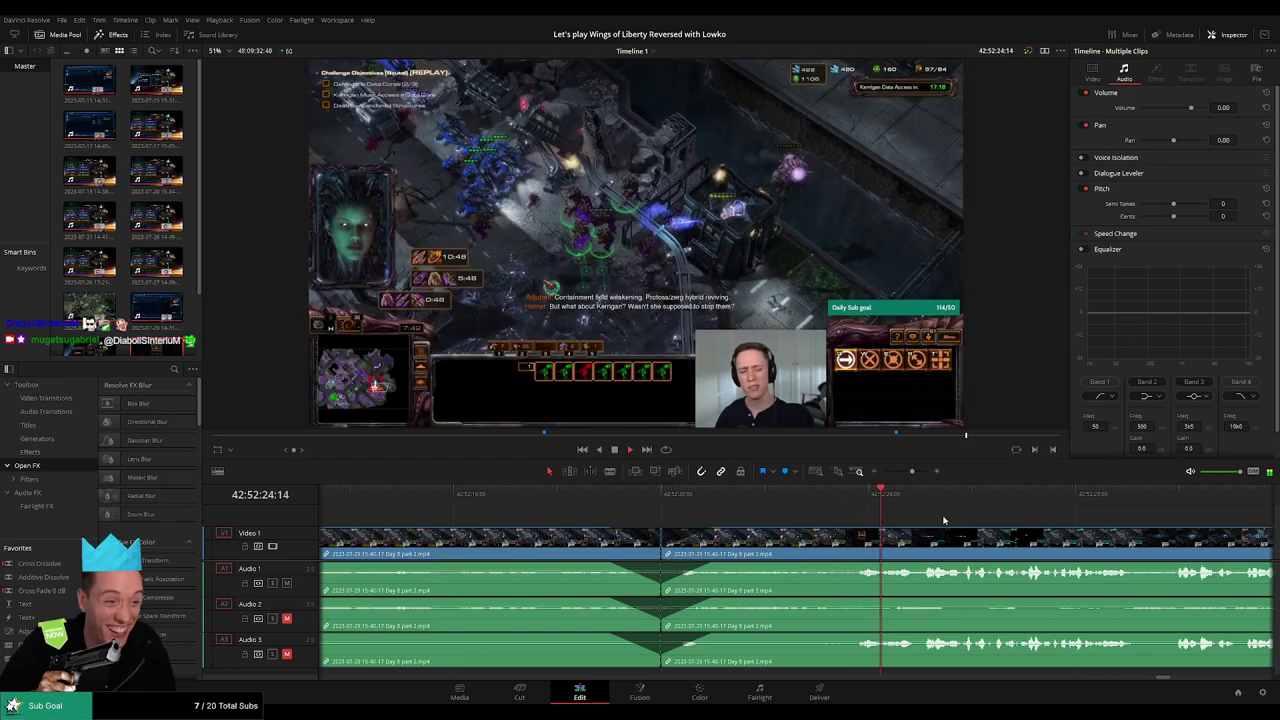
{"action": "key", "text": "ctrl+z"}
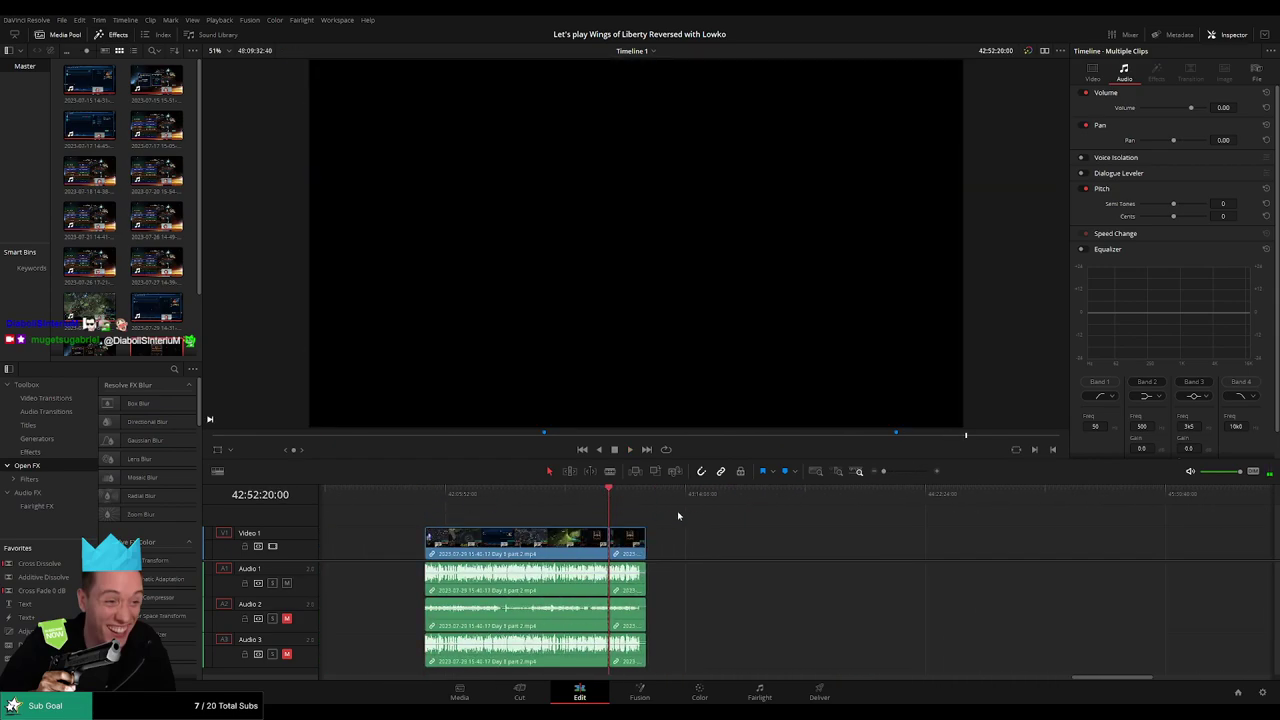
Step: Drag the piece after the 42:52:20:00 cut right so it starts at 44:00:00:00
{"action": "scroll", "coordinate": [678, 515], "scroll_direction": "right", "scroll_amount": 2}
{"action": "left_click_drag", "start_coordinate": [524, 540], "coordinate": [1206, 540]}
{"action": "left_click", "coordinate": [684, 548]}
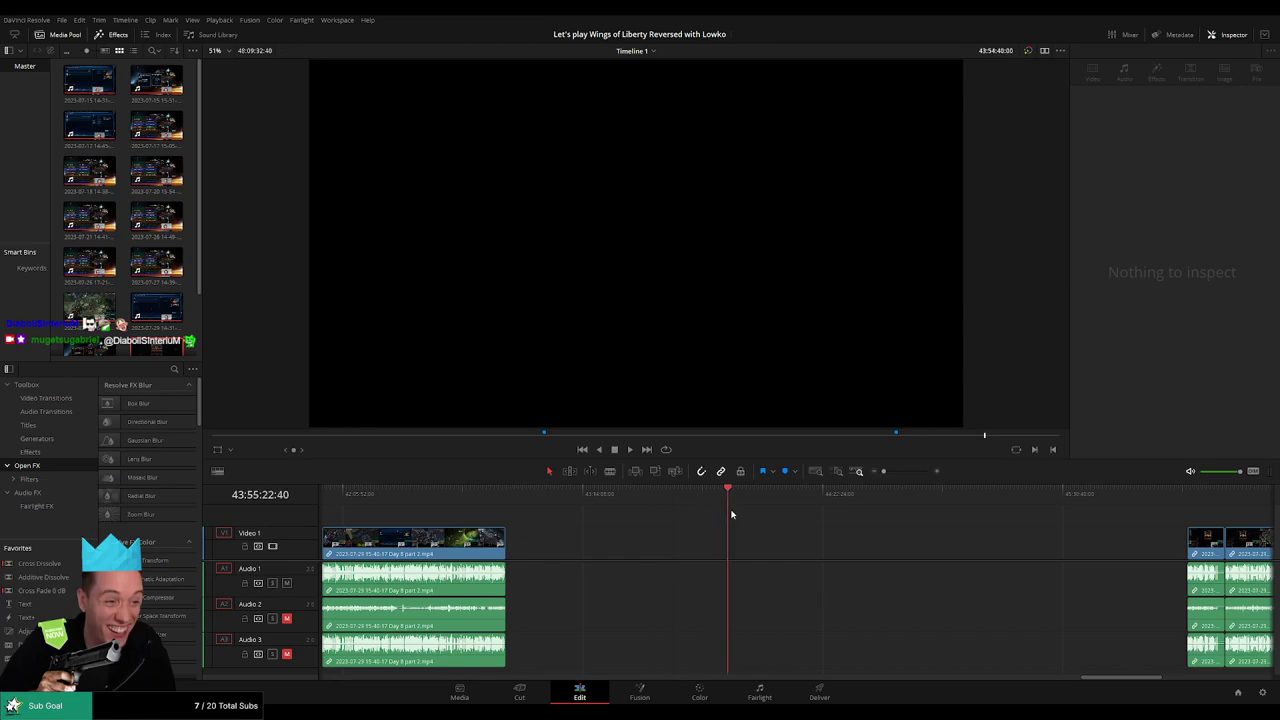
Step: Select the Day 8 clips and play to the in-game quit menu around 44:08
{"action": "left_click", "coordinate": [898, 471]}
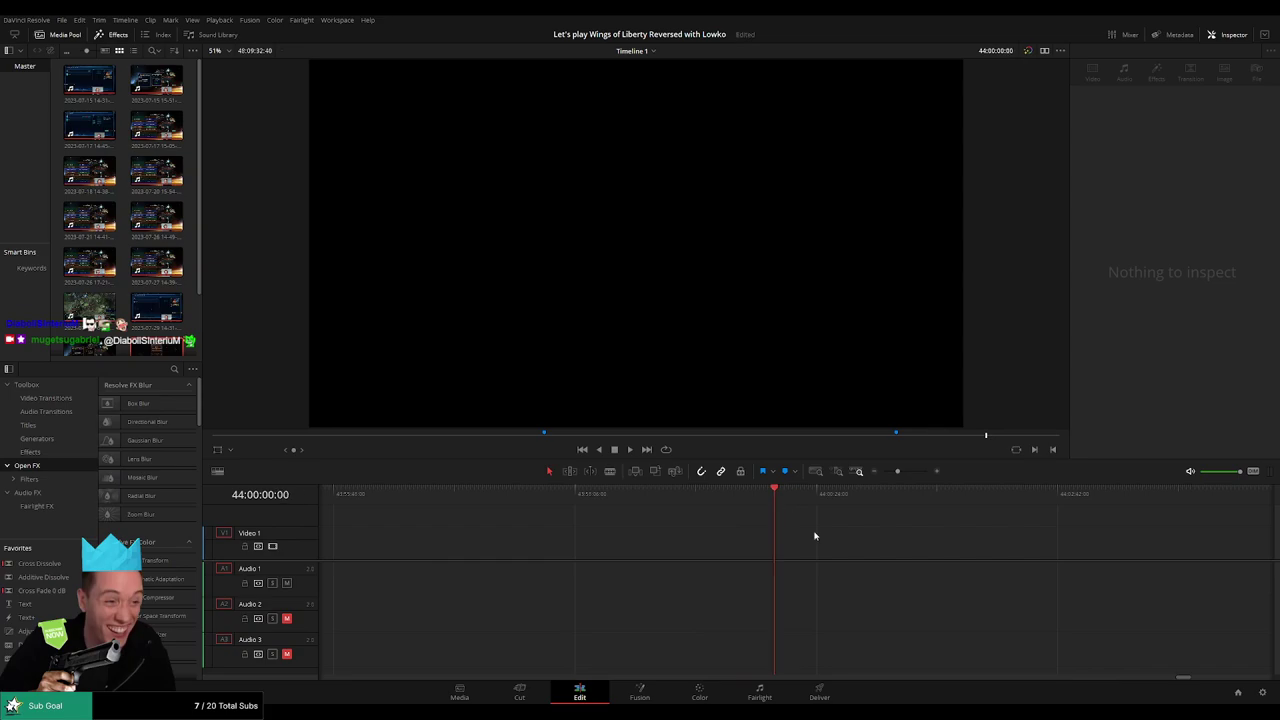
{"action": "scroll", "coordinate": [913, 521], "scroll_direction": "down", "scroll_amount": 3}
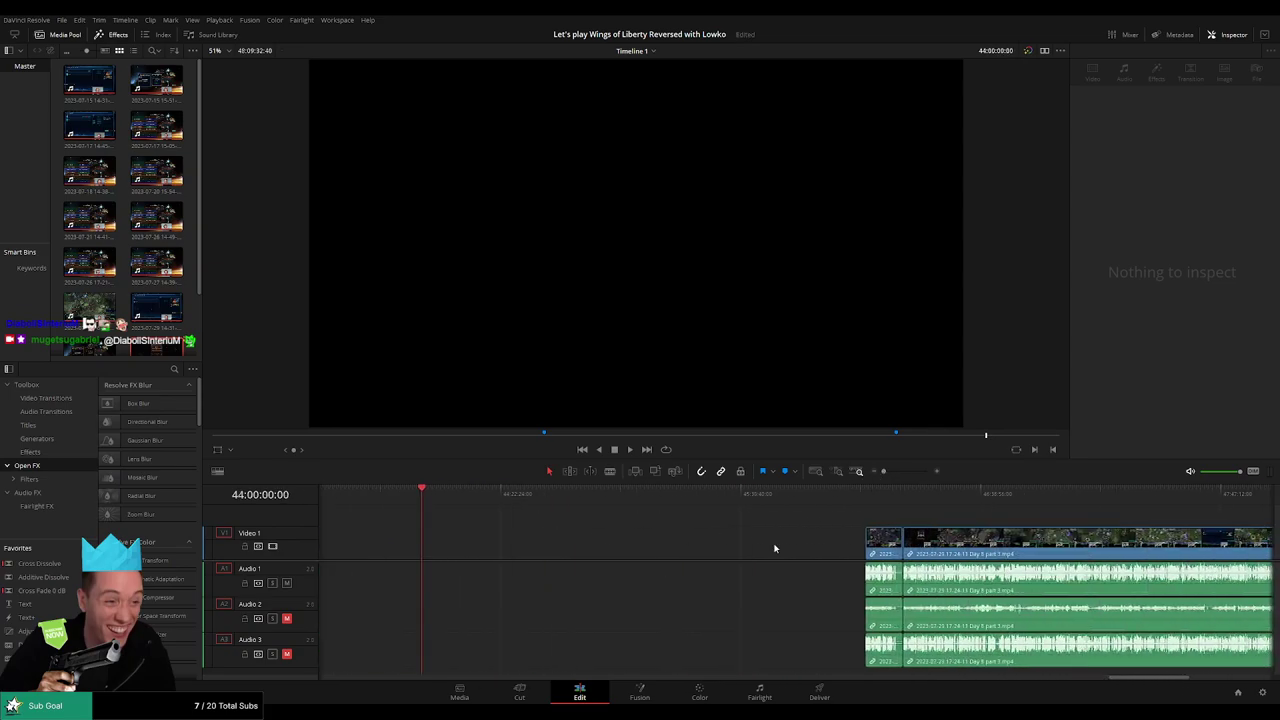
{"action": "mouse_move", "coordinate": [745, 538]}
{"action": "left_mouse_down"}
{"action": "mouse_move", "coordinate": [1000, 548]}
{"action": "mouse_move", "coordinate": [560, 532]}
{"action": "left_mouse_up"}
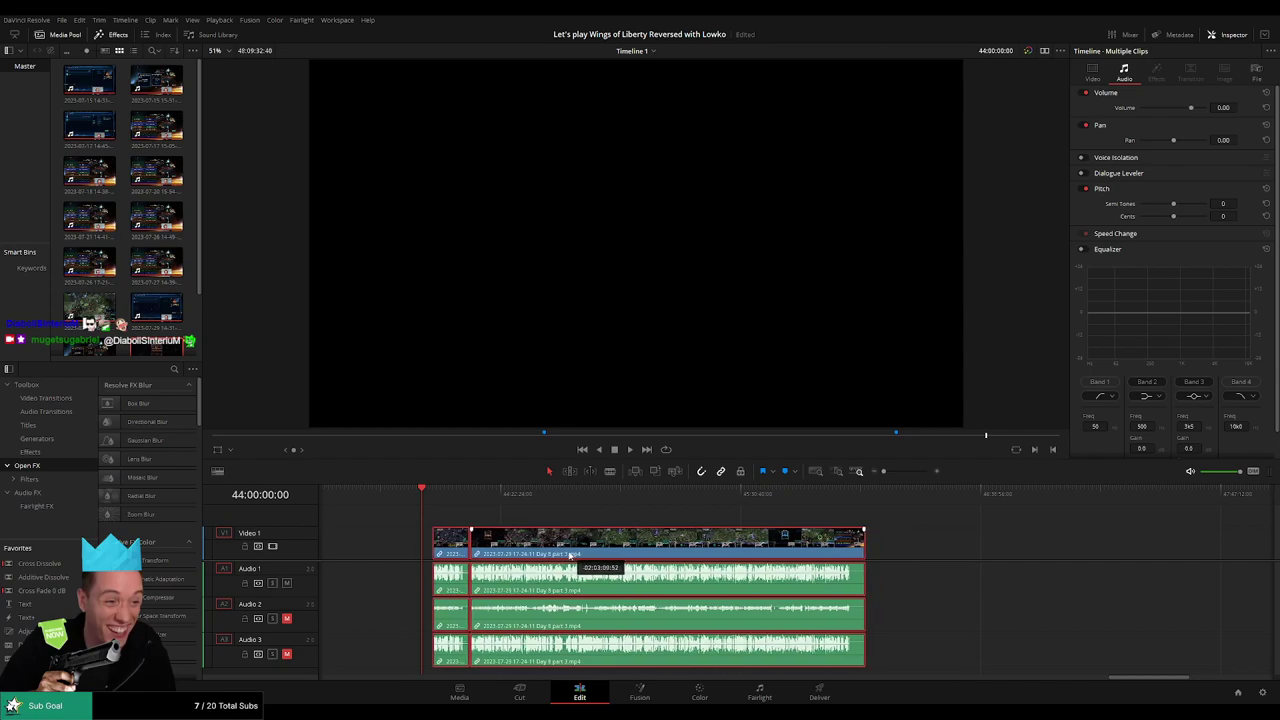
{"action": "key", "text": "space"}
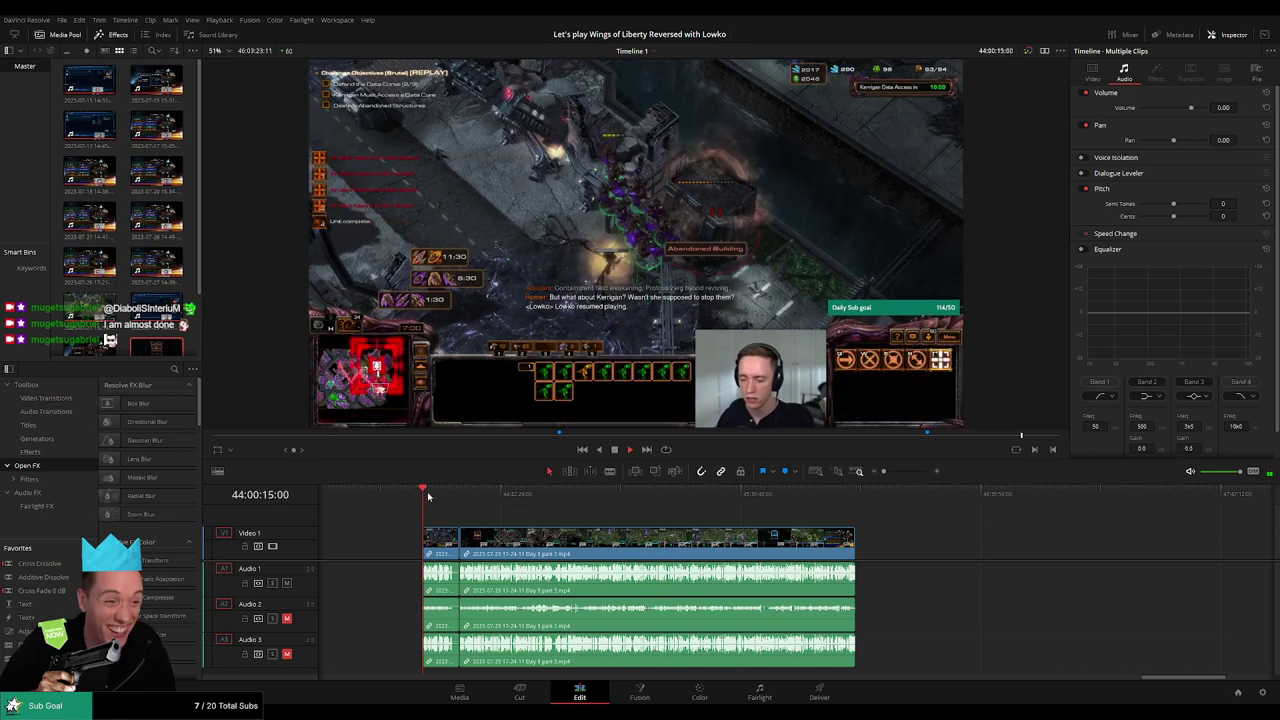
{"action": "left_click_drag", "start_coordinate": [440, 494], "coordinate": [456, 500]}
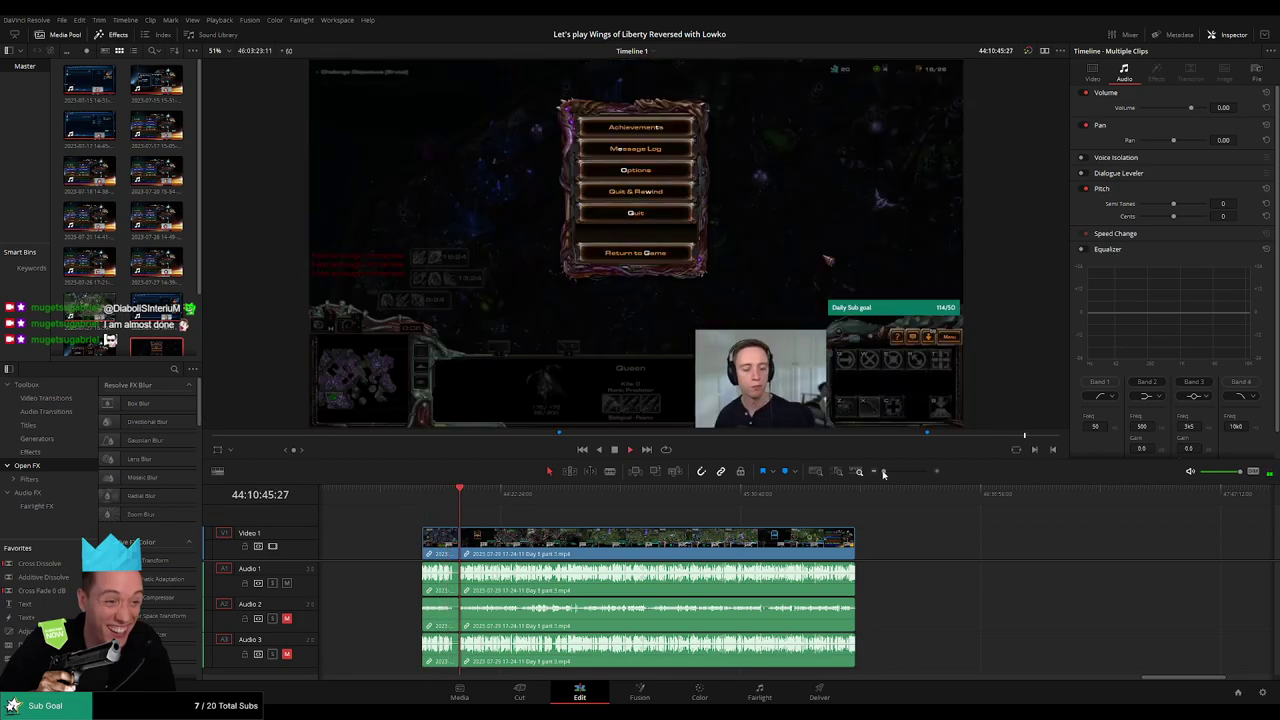
{"action": "scroll", "coordinate": [490, 500], "scroll_direction": "up", "scroll_amount": 5}
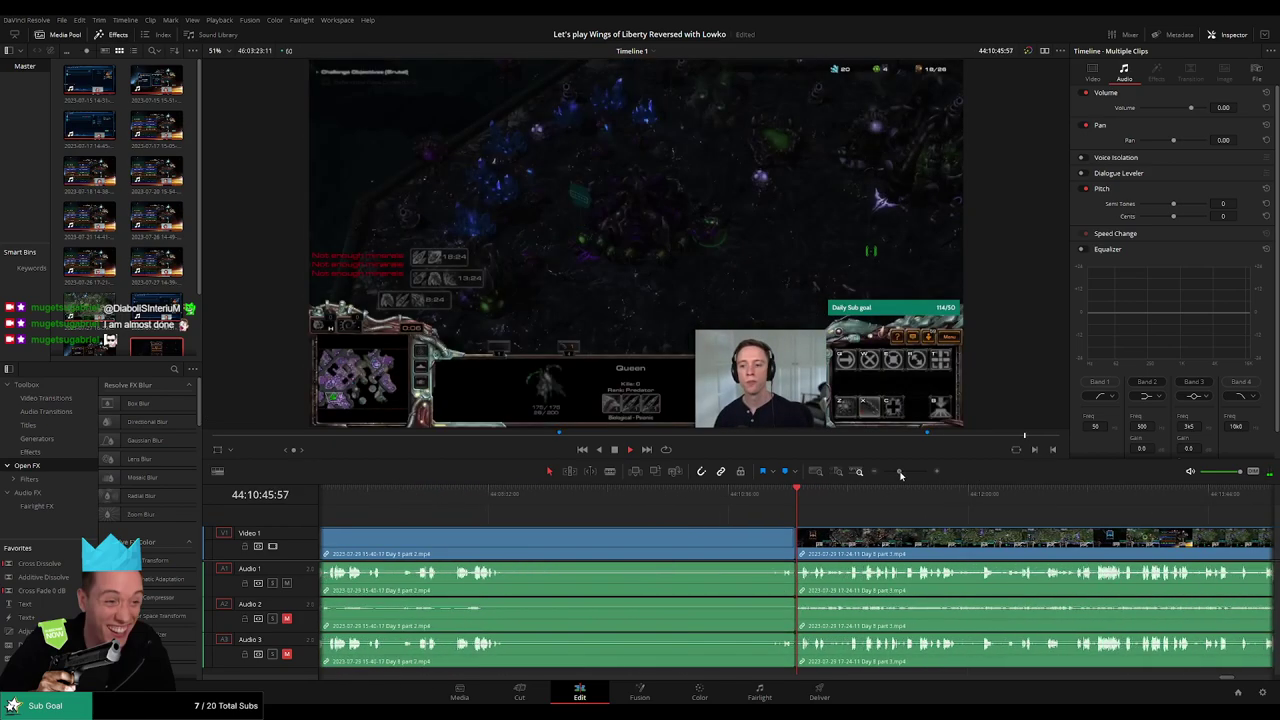
{"action": "left_click", "coordinate": [521, 502]}
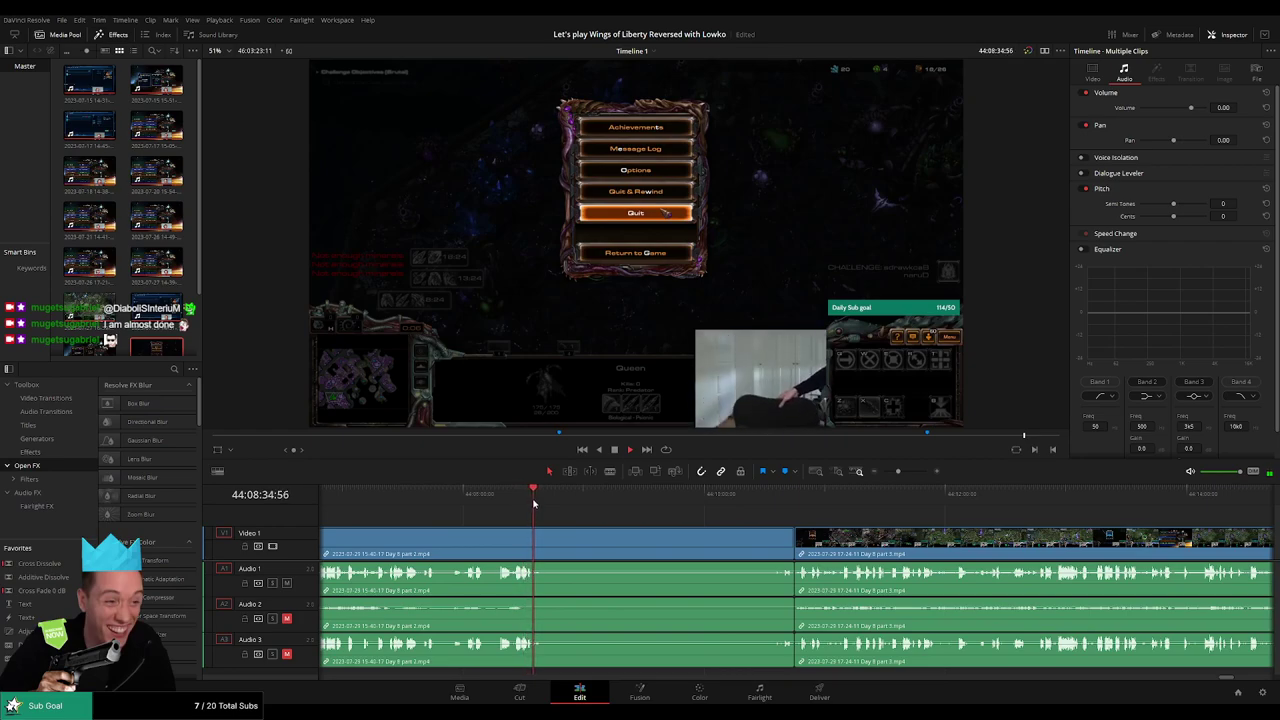
{"action": "left_click_drag", "start_coordinate": [533, 503], "coordinate": [550, 503]}
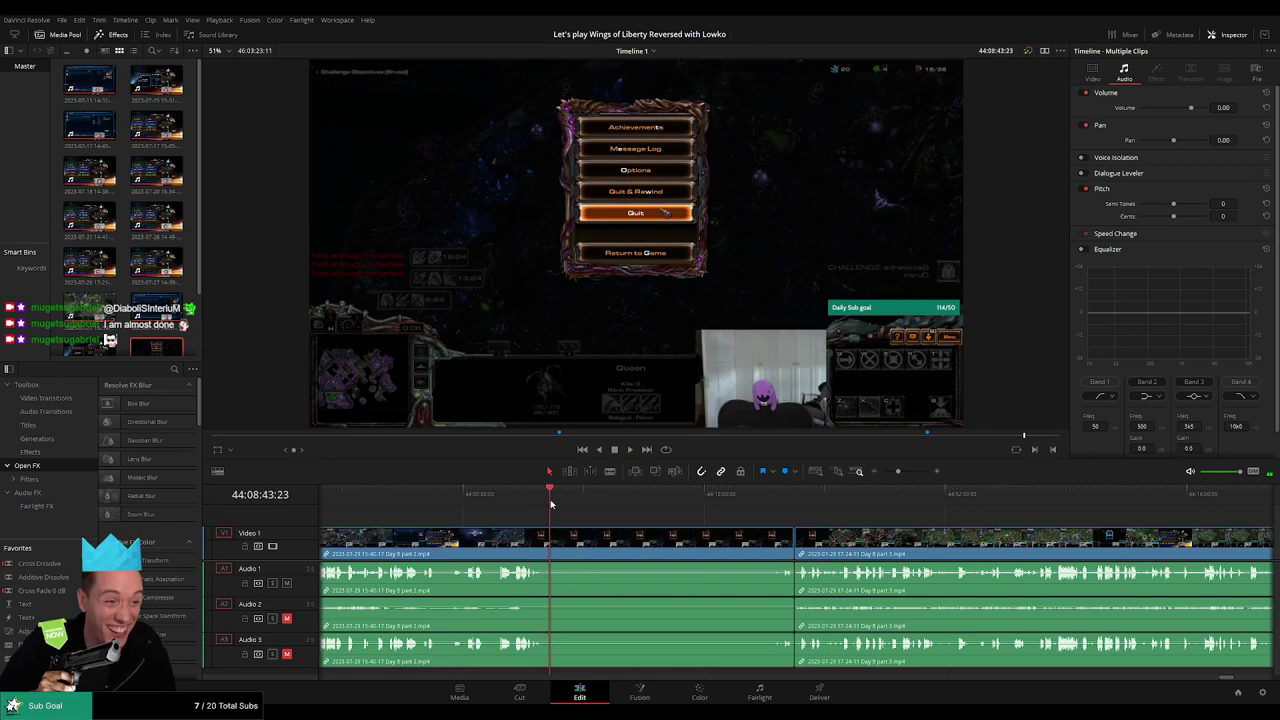
Step: Cut out the Day 8 part 2 footage after the quit menu and close the gap so part 3 follows part 1
{"action": "left_click_drag", "start_coordinate": [556, 503], "coordinate": [557, 504]}
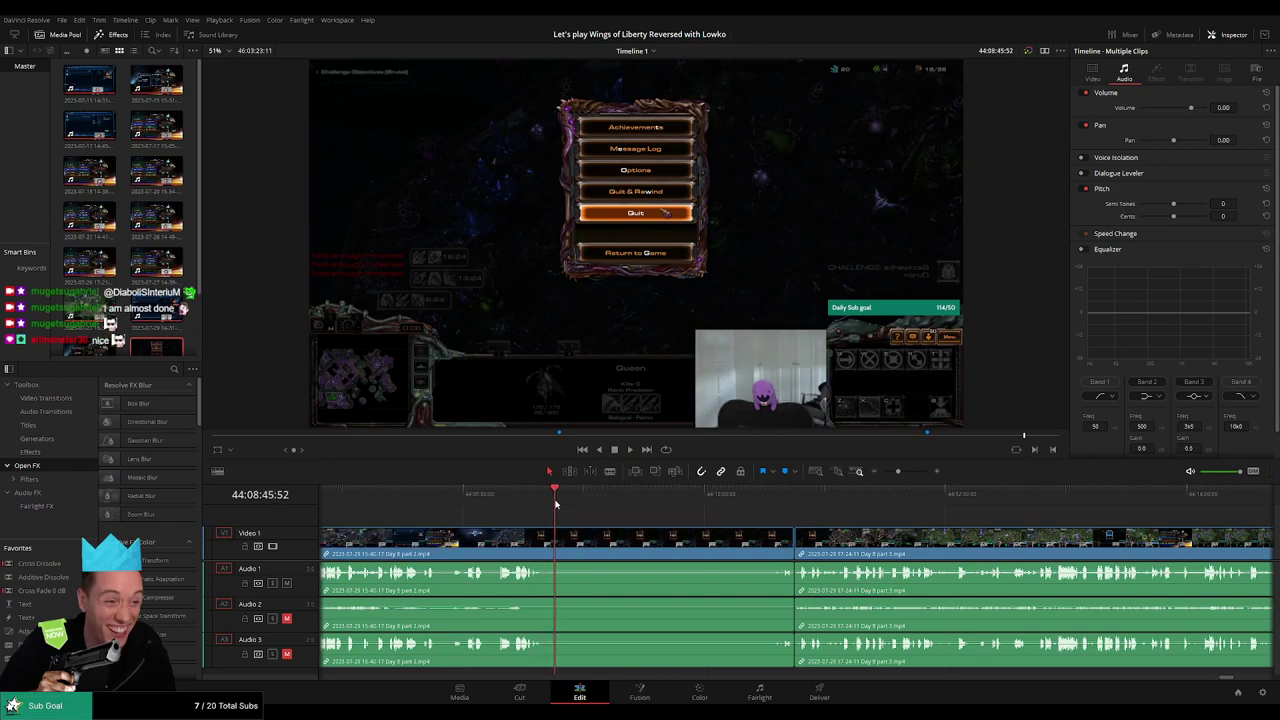
{"action": "key", "text": "ctrl+b"}
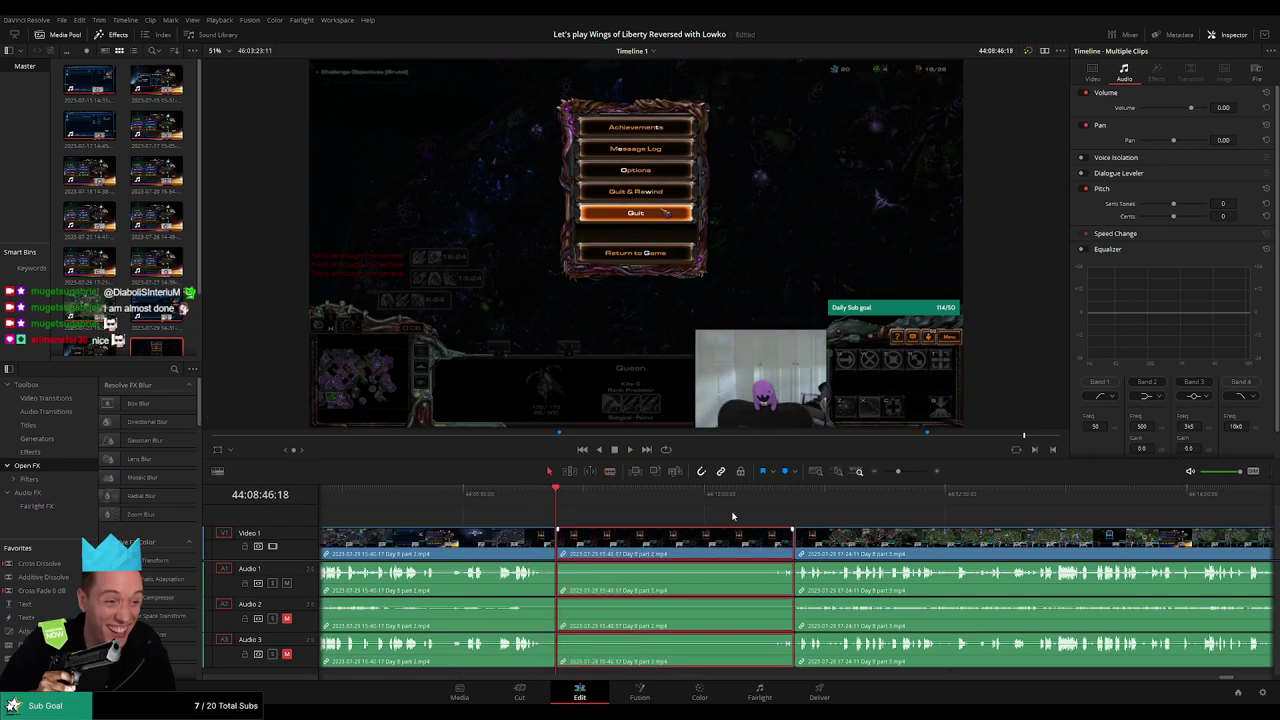
{"action": "left_click_drag", "start_coordinate": [781, 494], "coordinate": [794, 496]}
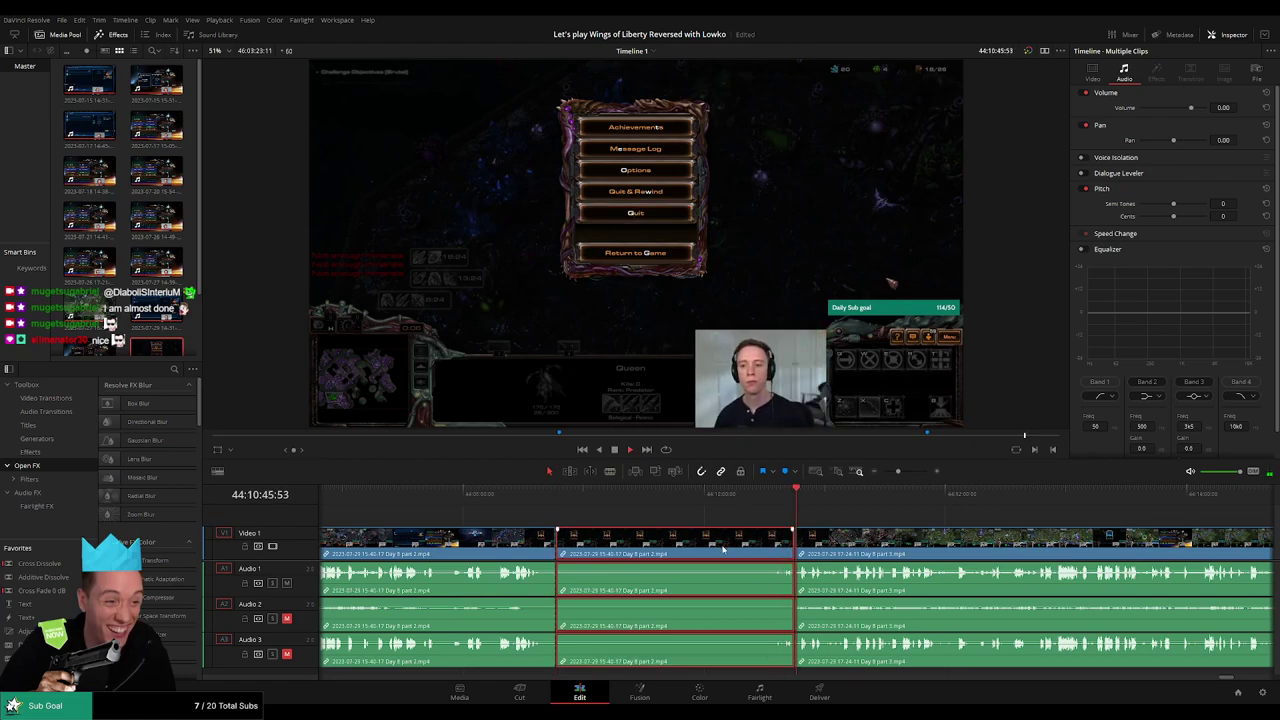
{"action": "key", "text": "BackSpace"}
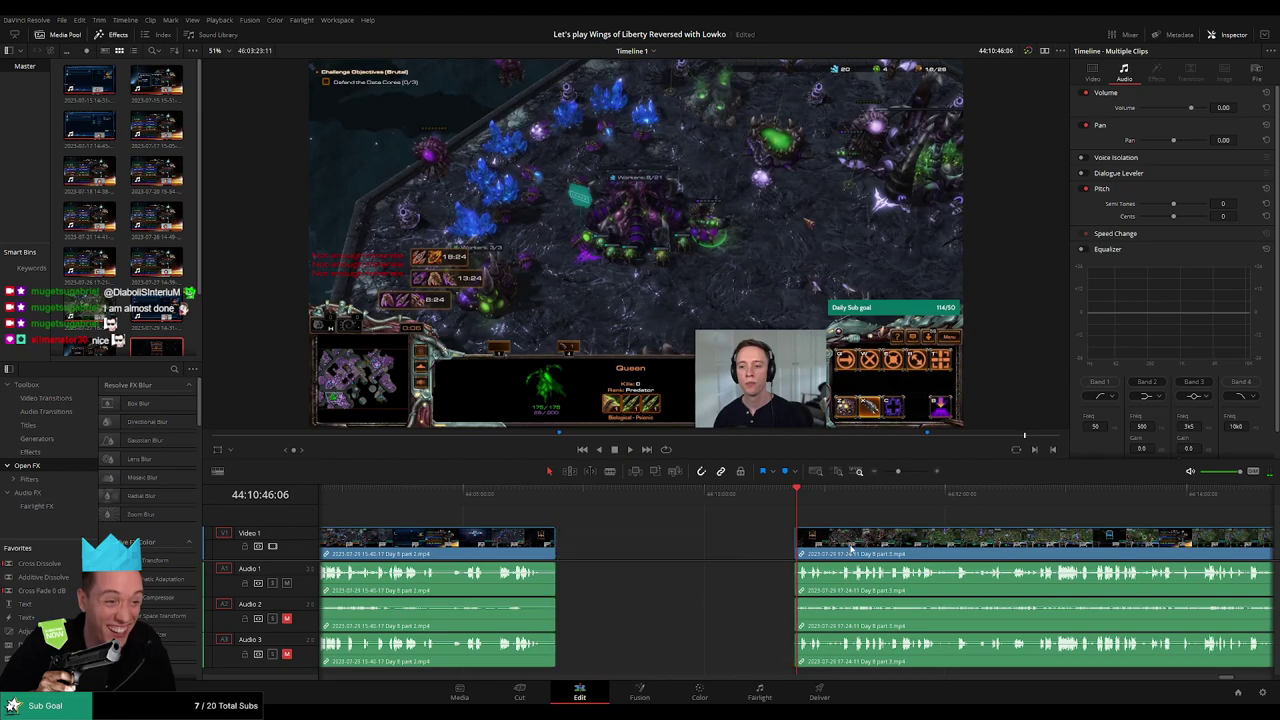
{"action": "left_click_drag", "start_coordinate": [850, 549], "coordinate": [555, 545]}
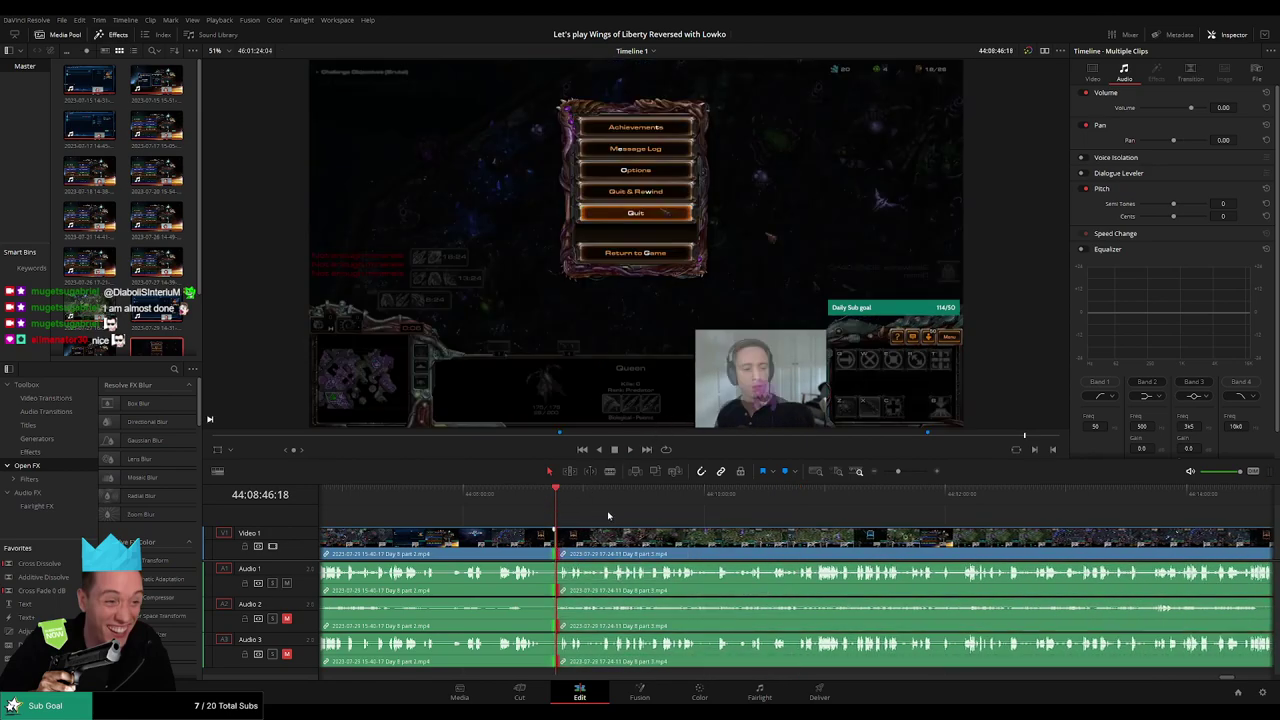
{"action": "key", "text": "space"}
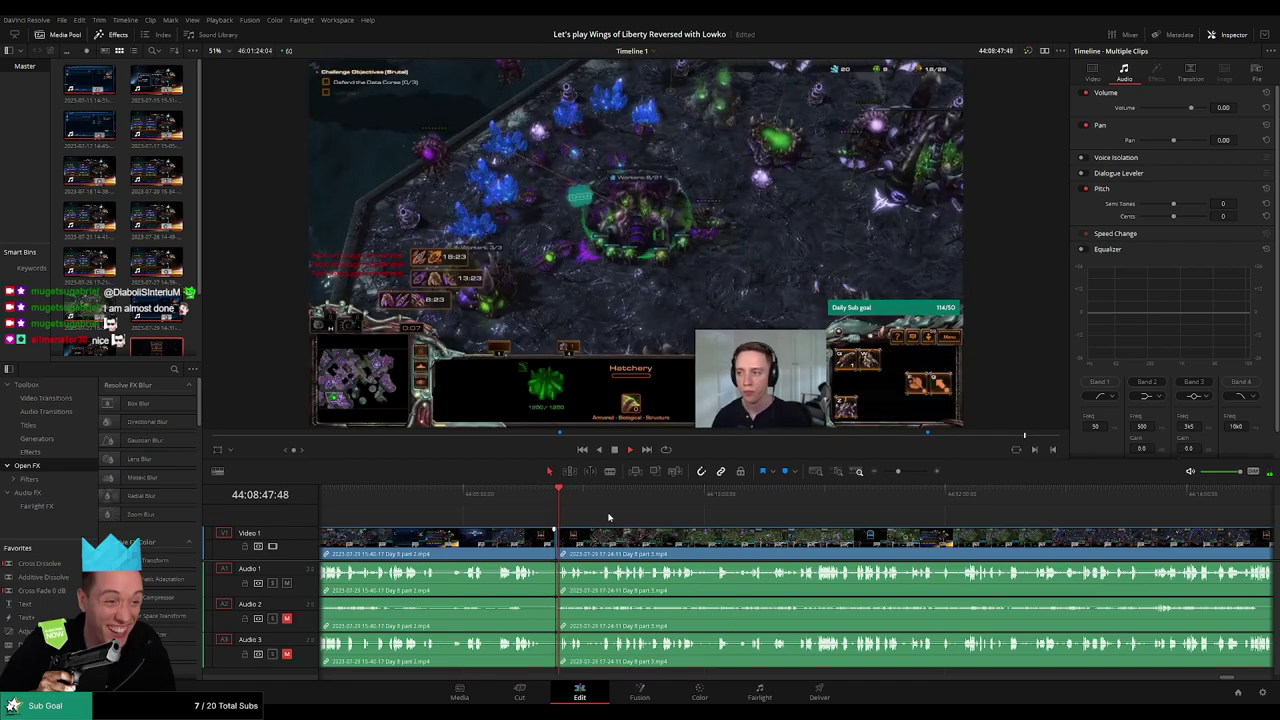
{"action": "scroll", "coordinate": [890, 487], "scroll_direction": "down", "scroll_amount": 5}
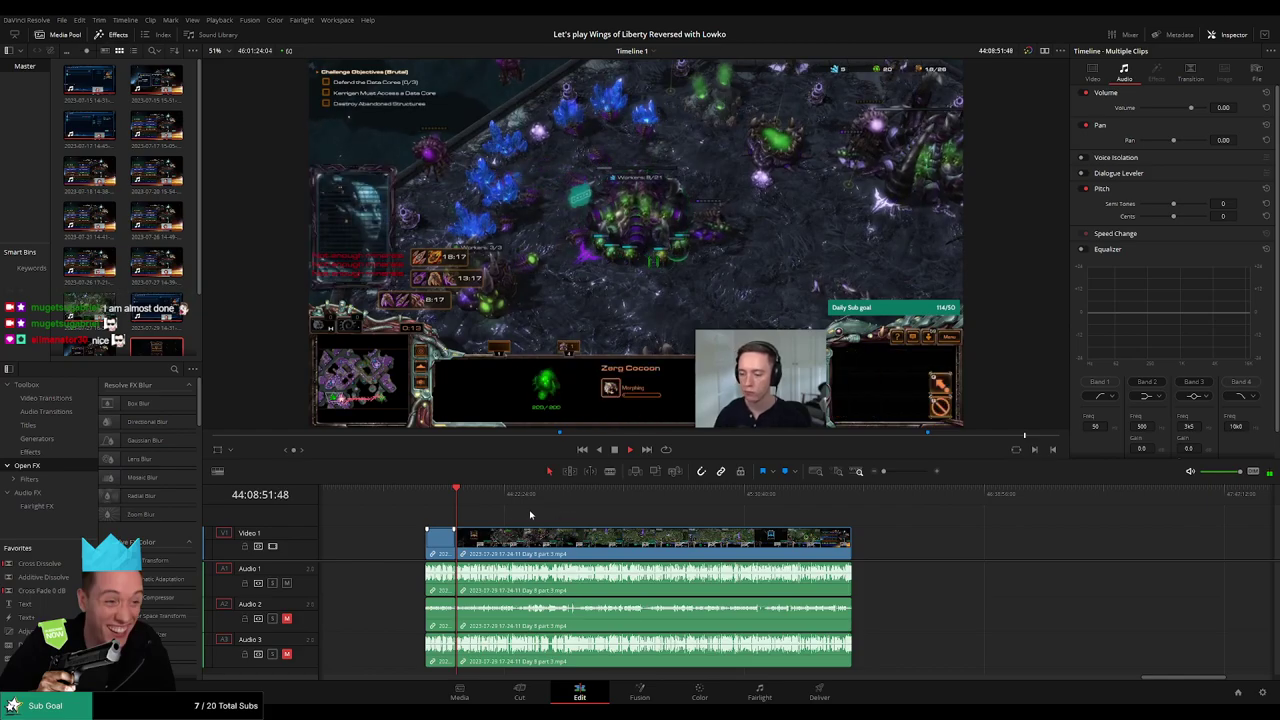
Step: Zoom in and replay the gameplay around 44:52:06 to find where the episode should end
{"action": "left_click_drag", "start_coordinate": [466, 492], "coordinate": [609, 509]}
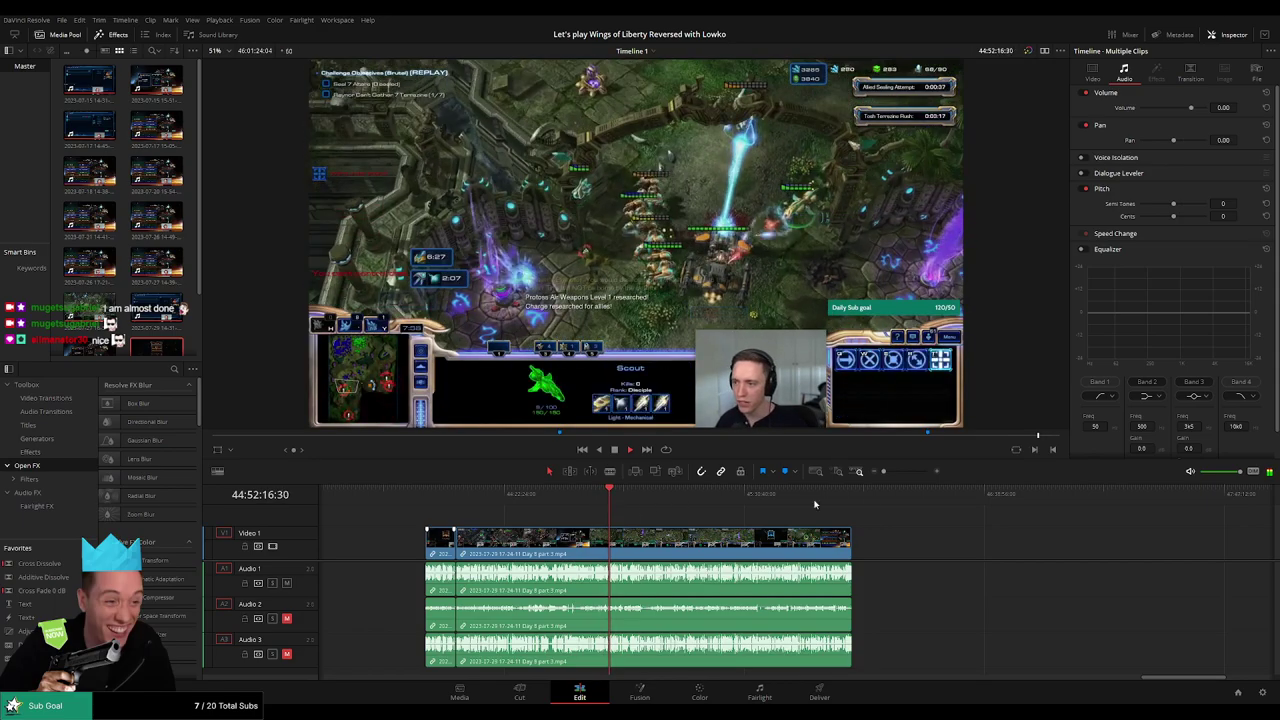
{"action": "left_click_drag", "start_coordinate": [883, 471], "coordinate": [906, 475]}
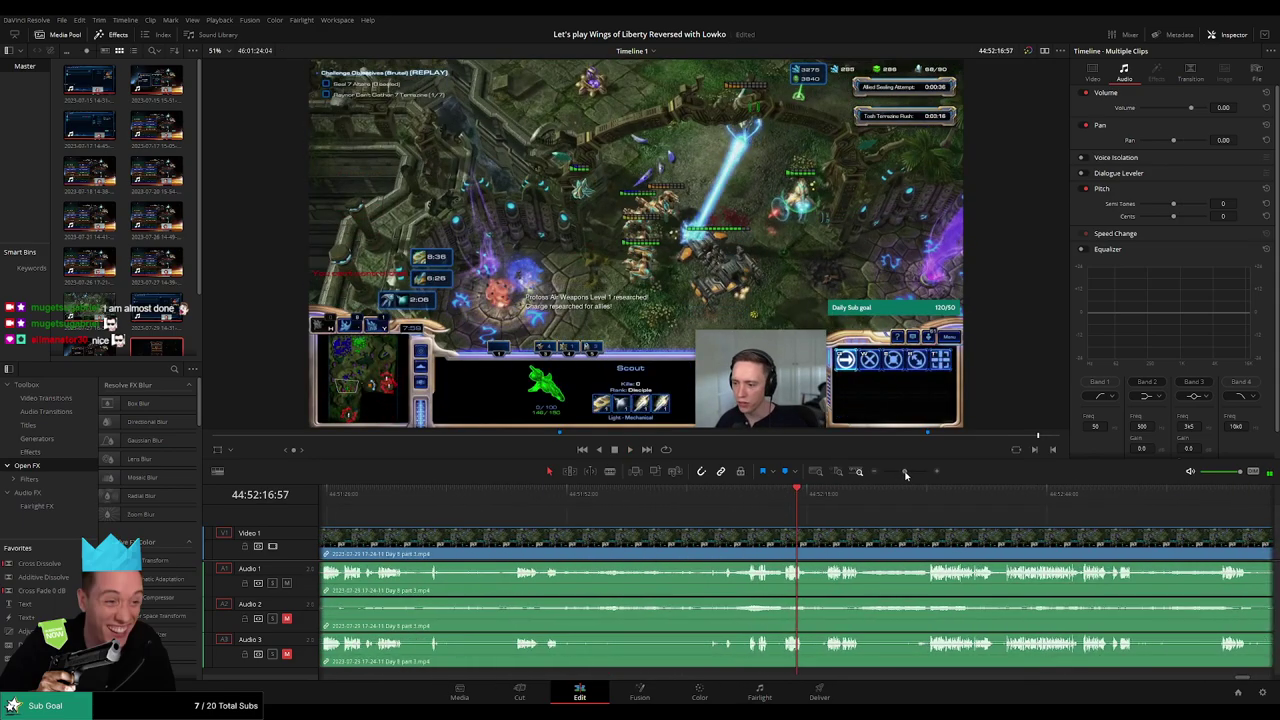
{"action": "left_click", "coordinate": [723, 510]}
{"action": "key", "text": "space"}
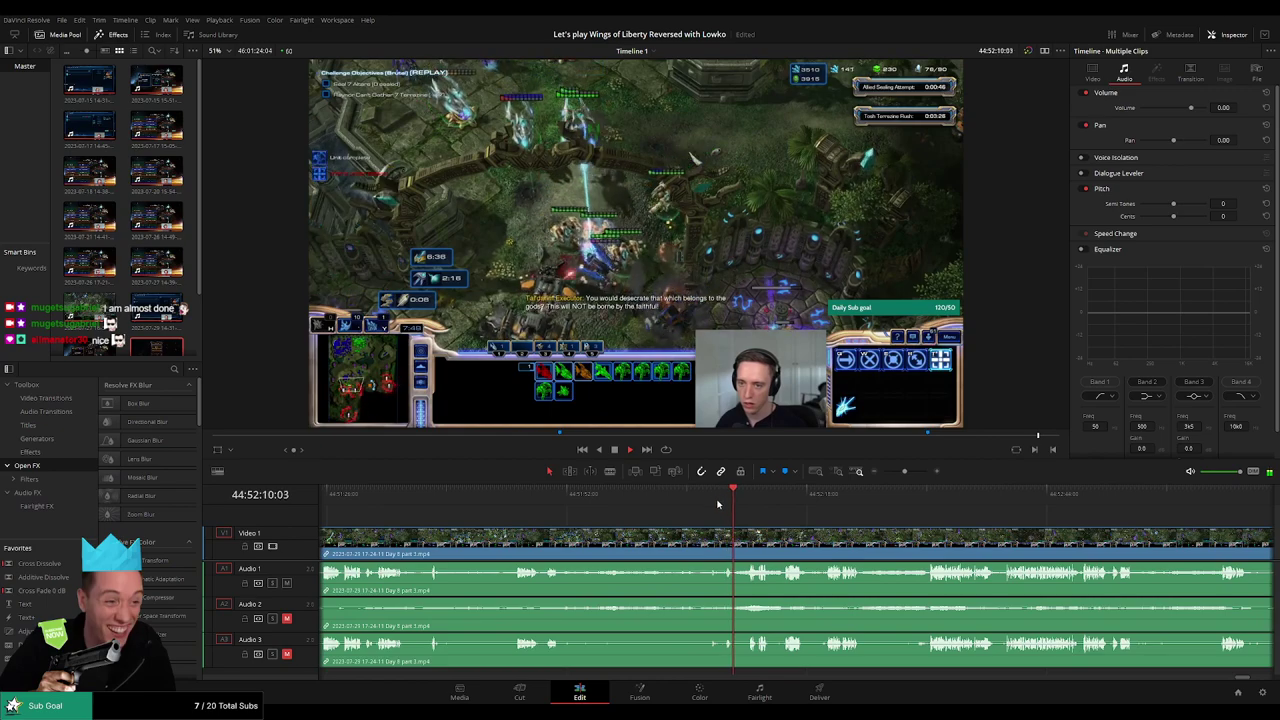
{"action": "left_click_drag", "start_coordinate": [904, 472], "coordinate": [910, 473]}
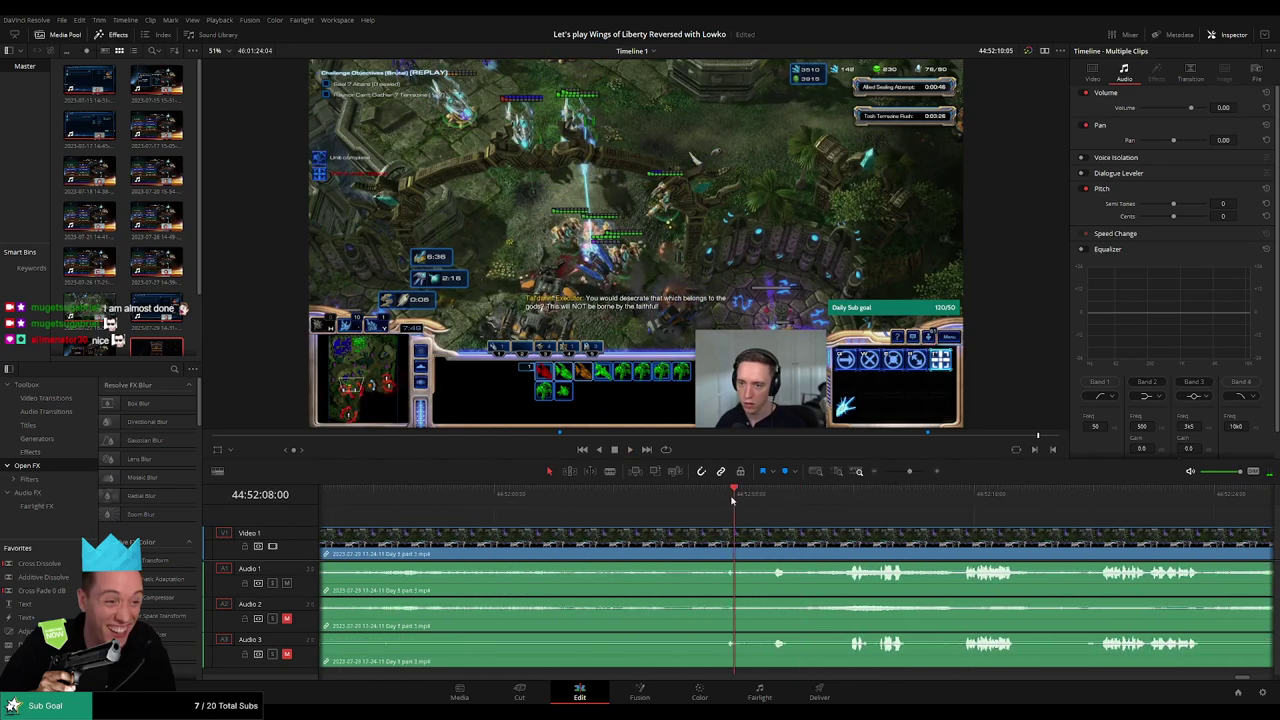
{"action": "left_click", "coordinate": [680, 505]}
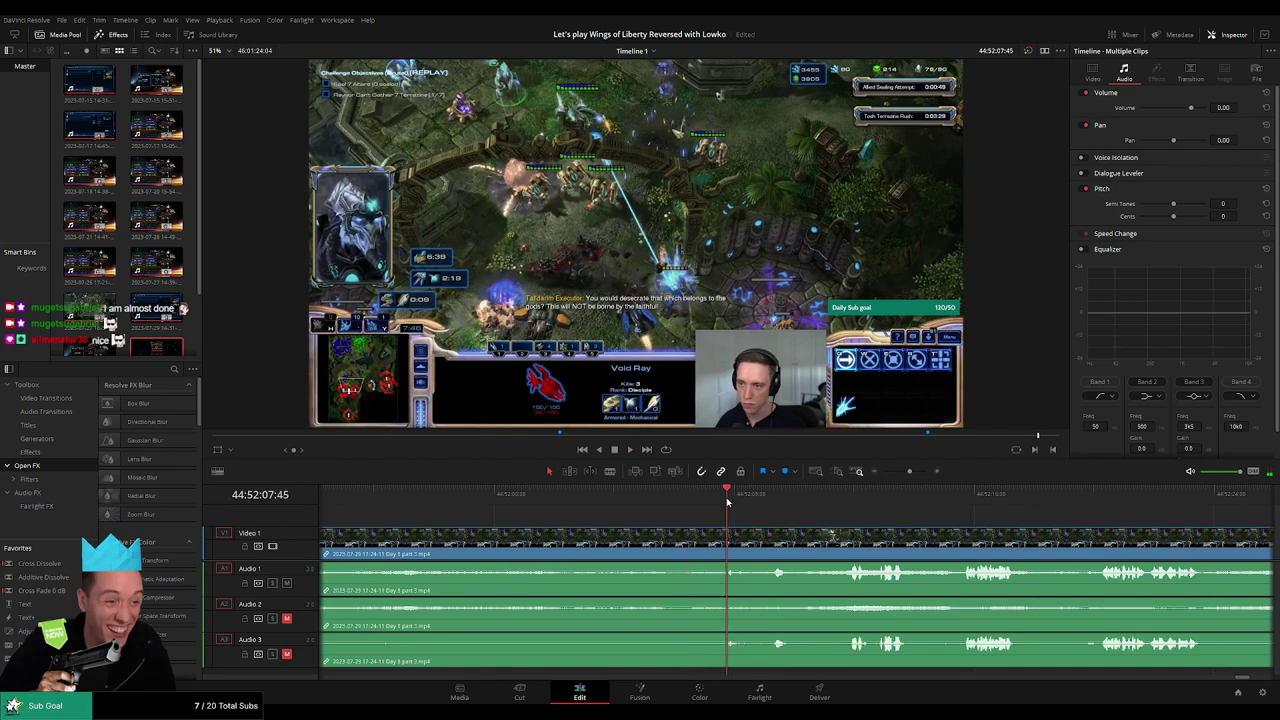
{"action": "left_click_drag", "start_coordinate": [722, 505], "coordinate": [686, 507]}
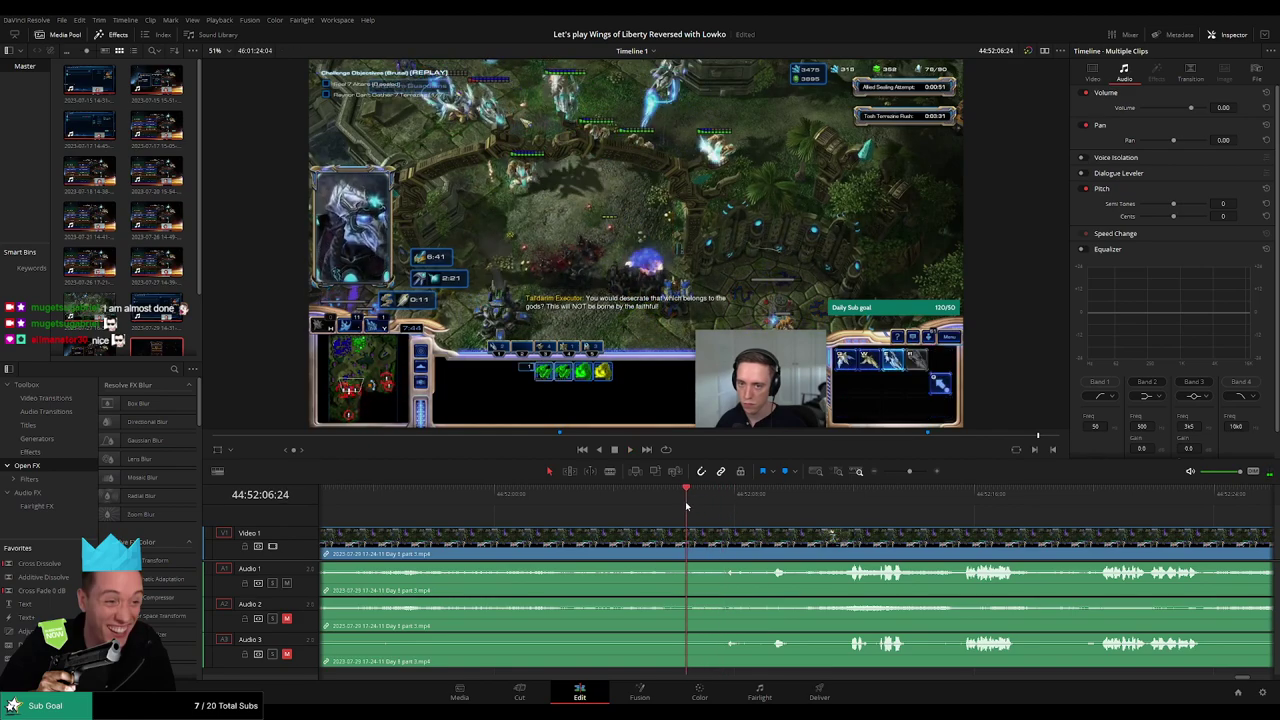
{"action": "key", "text": "space"}
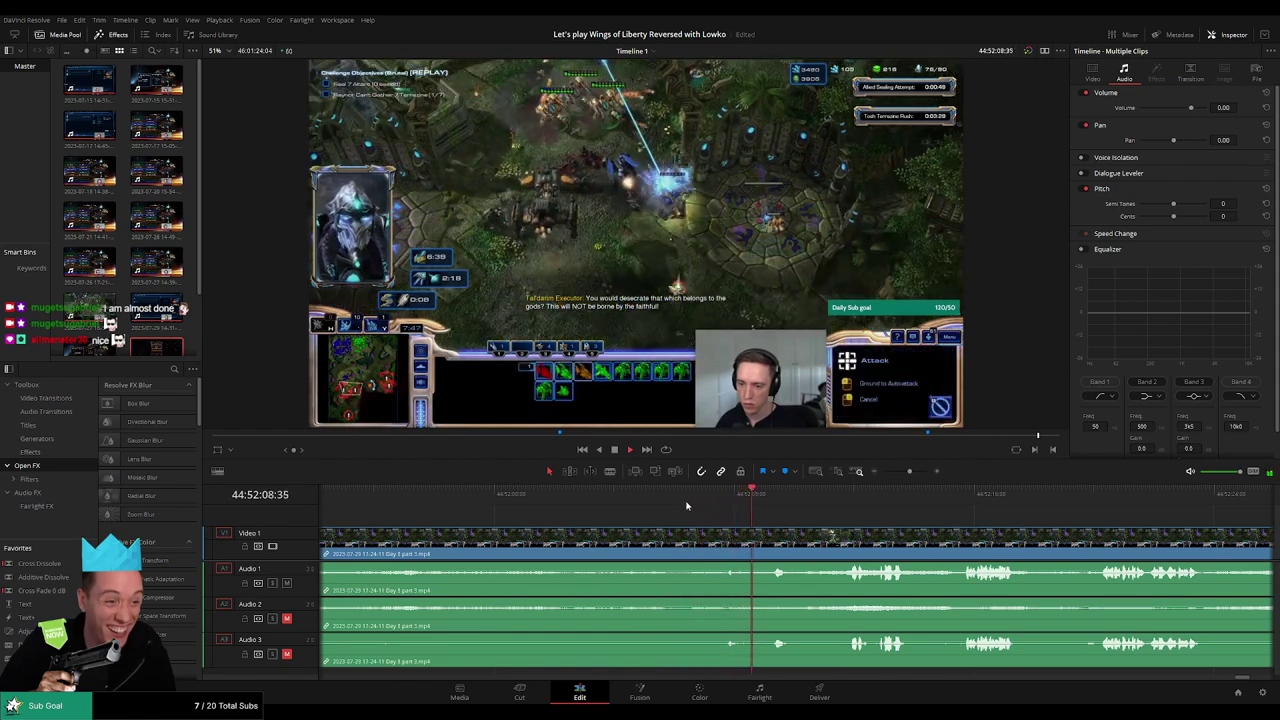
{"action": "left_click", "coordinate": [771, 505]}
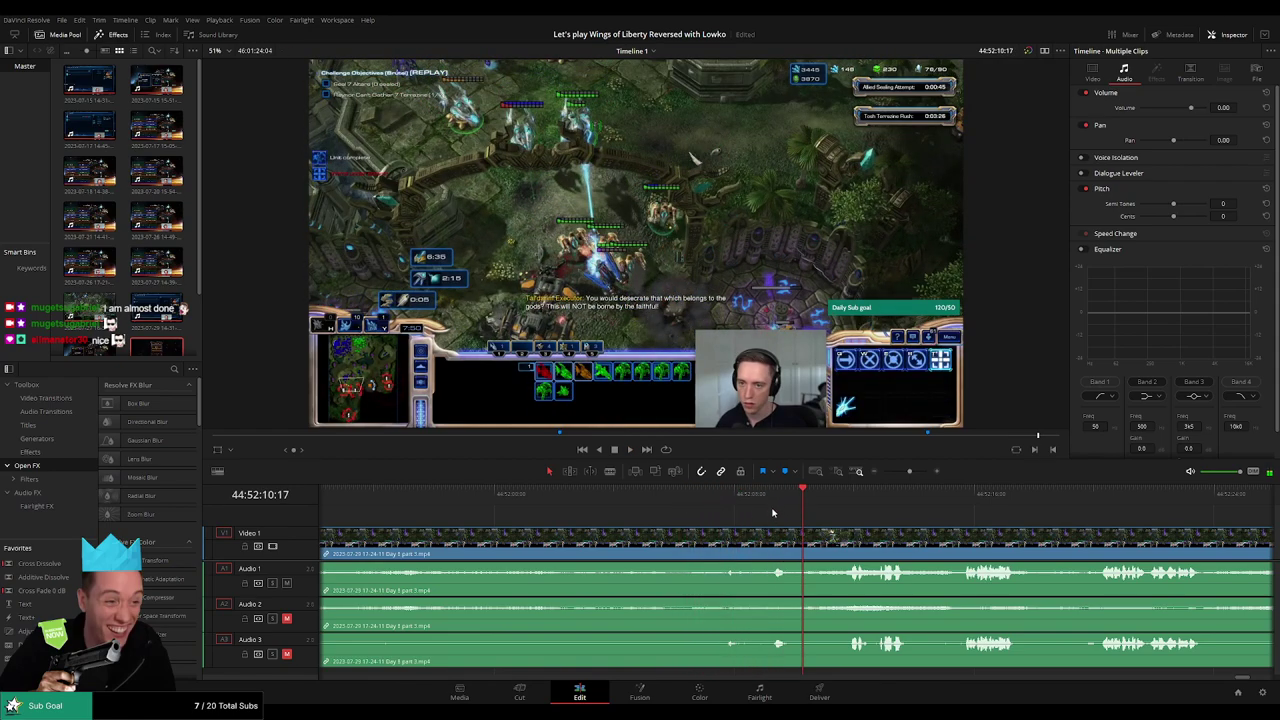
{"action": "mouse_move", "coordinate": [771, 505]}
{"action": "left_mouse_down"}
{"action": "mouse_move", "coordinate": [749, 503]}
{"action": "mouse_move", "coordinate": [793, 511]}
{"action": "left_mouse_up"}
Step: Switch to the Blade tool and review the gameplay before and after 44:52:06
{"action": "key", "text": "b"}
{"action": "left_click", "coordinate": [752, 537]}
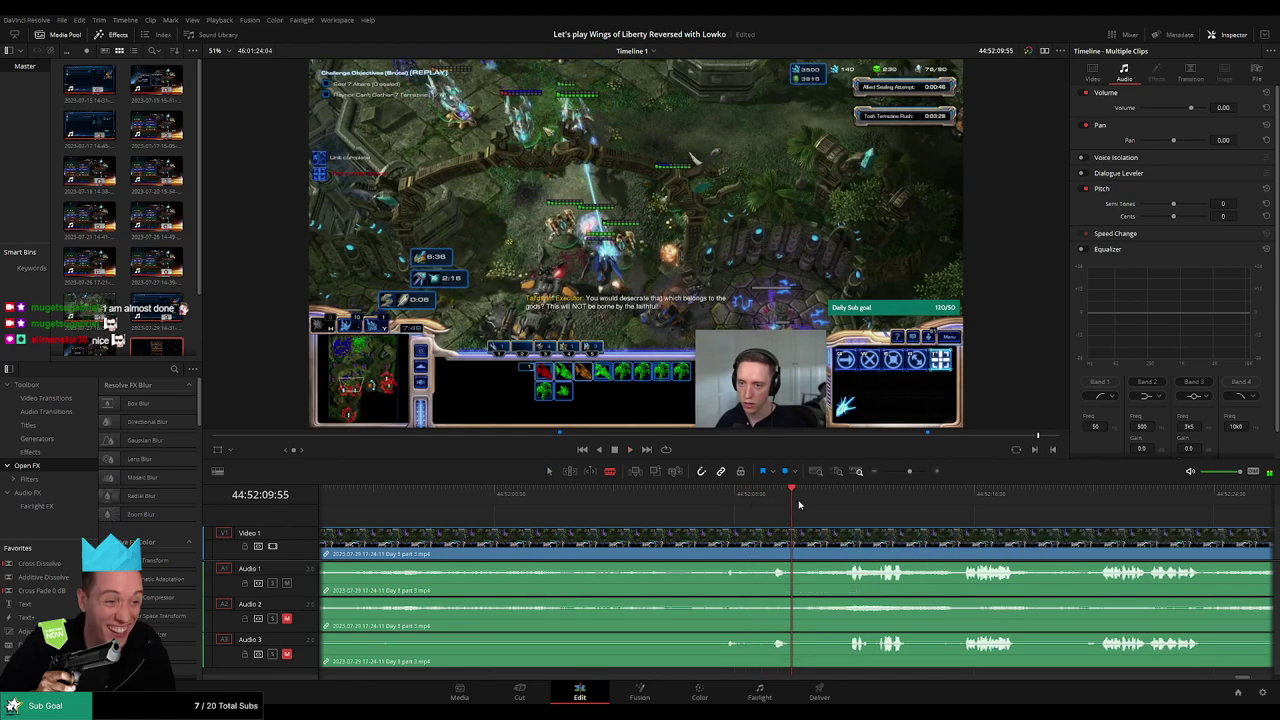
{"action": "left_click", "coordinate": [833, 498]}
{"action": "key", "text": "space"}
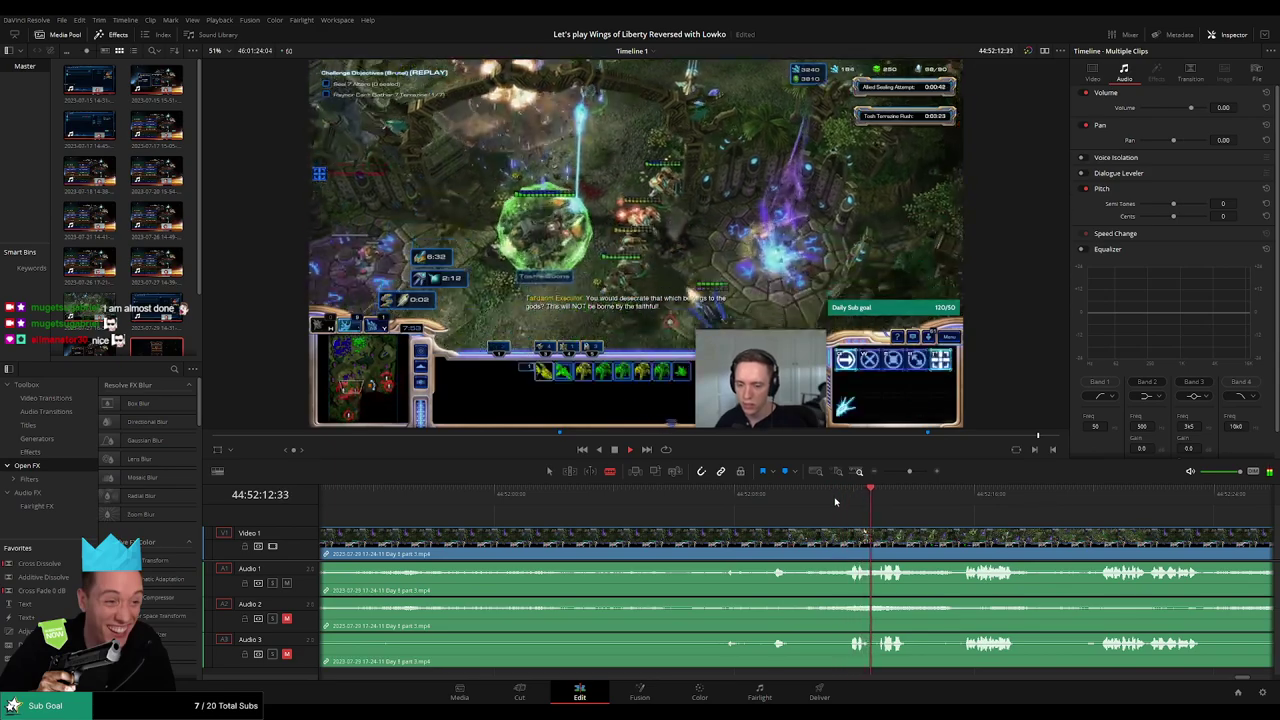
{"action": "left_click_drag", "start_coordinate": [850, 500], "coordinate": [634, 505]}
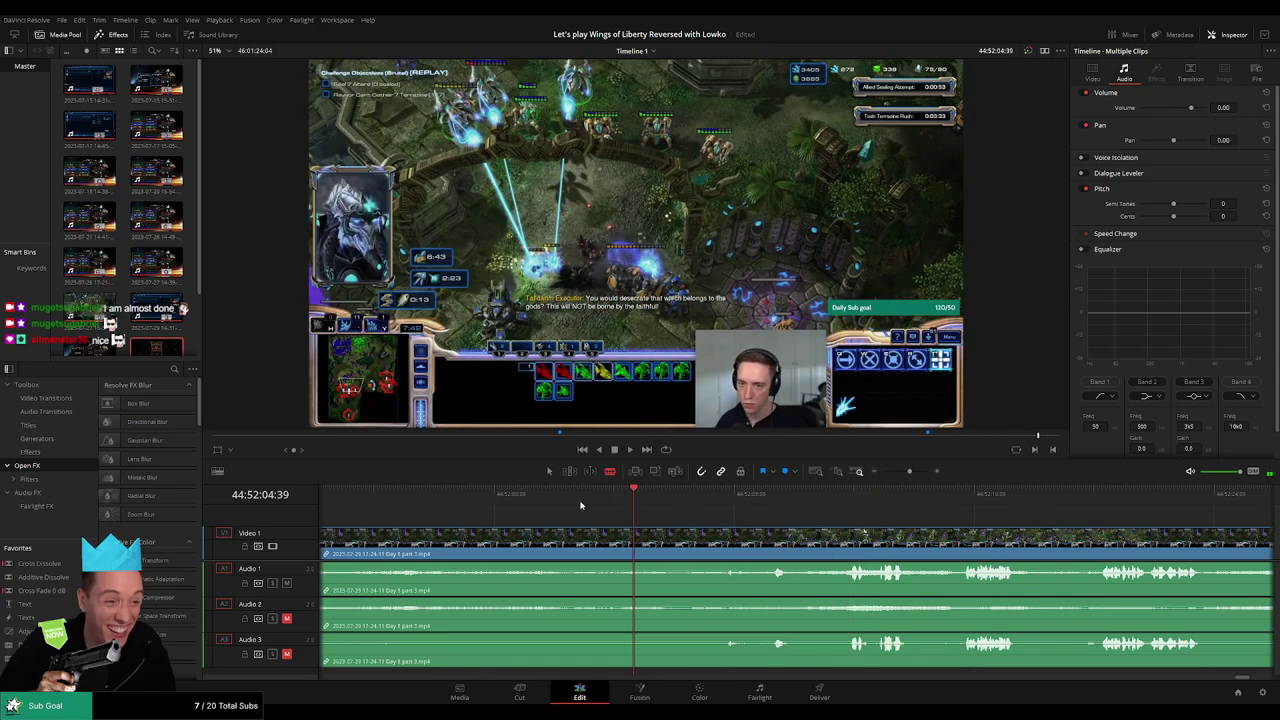
{"action": "left_click", "coordinate": [523, 500]}
{"action": "key", "text": "space"}
{"action": "left_click", "coordinate": [397, 503]}
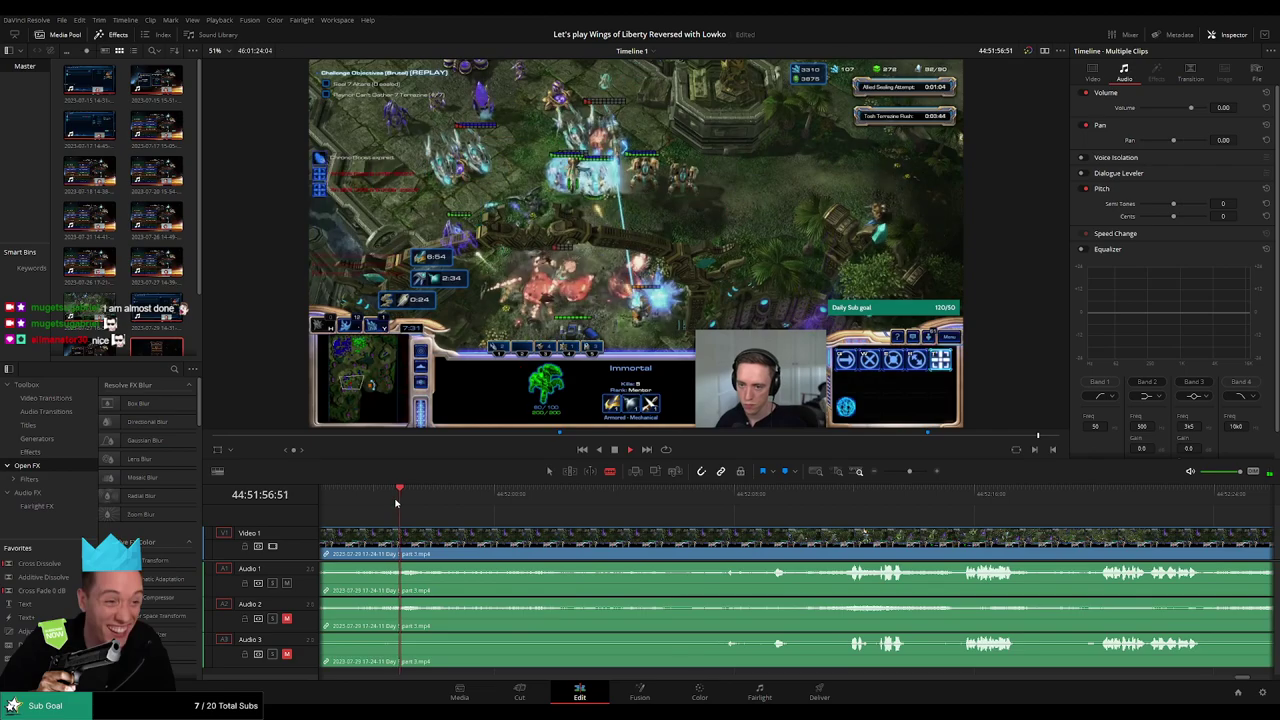
{"action": "left_click", "coordinate": [971, 495]}
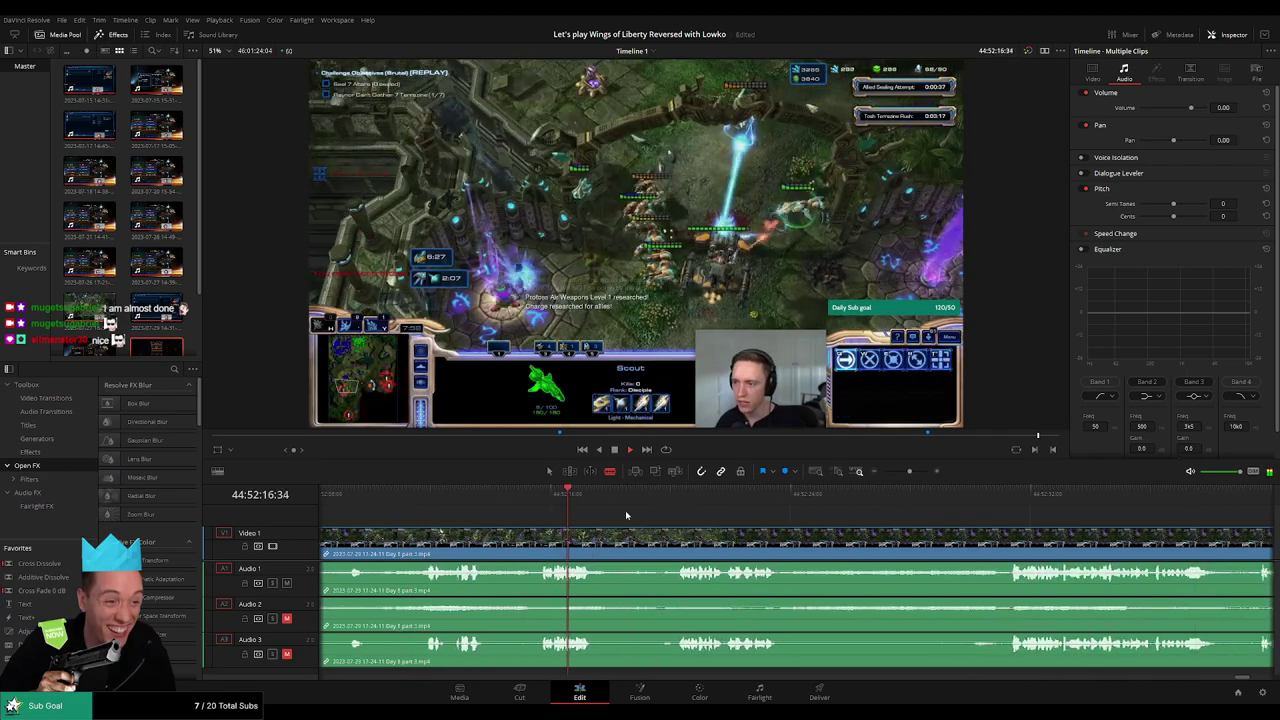
{"action": "left_click", "coordinate": [672, 494]}
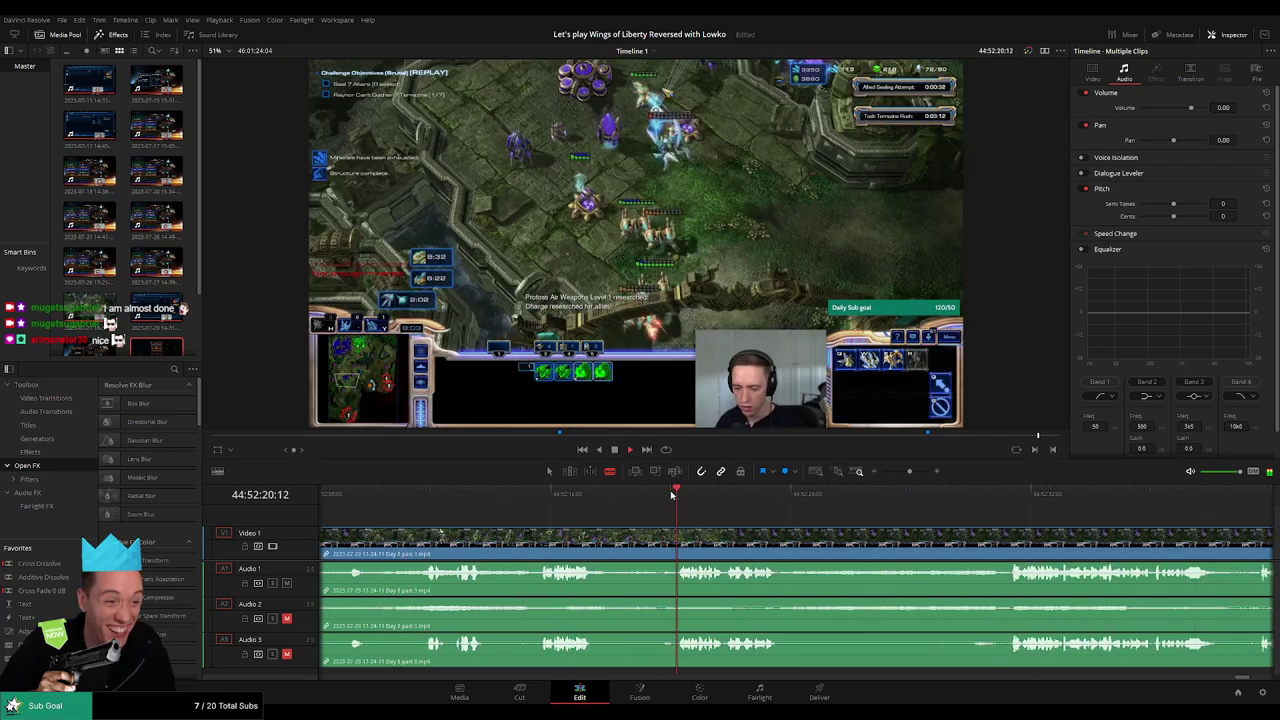
{"action": "left_click", "coordinate": [986, 496]}
Step: Settle on the cut point near 44:52:06 and split every track there
{"action": "left_click", "coordinate": [441, 494]}
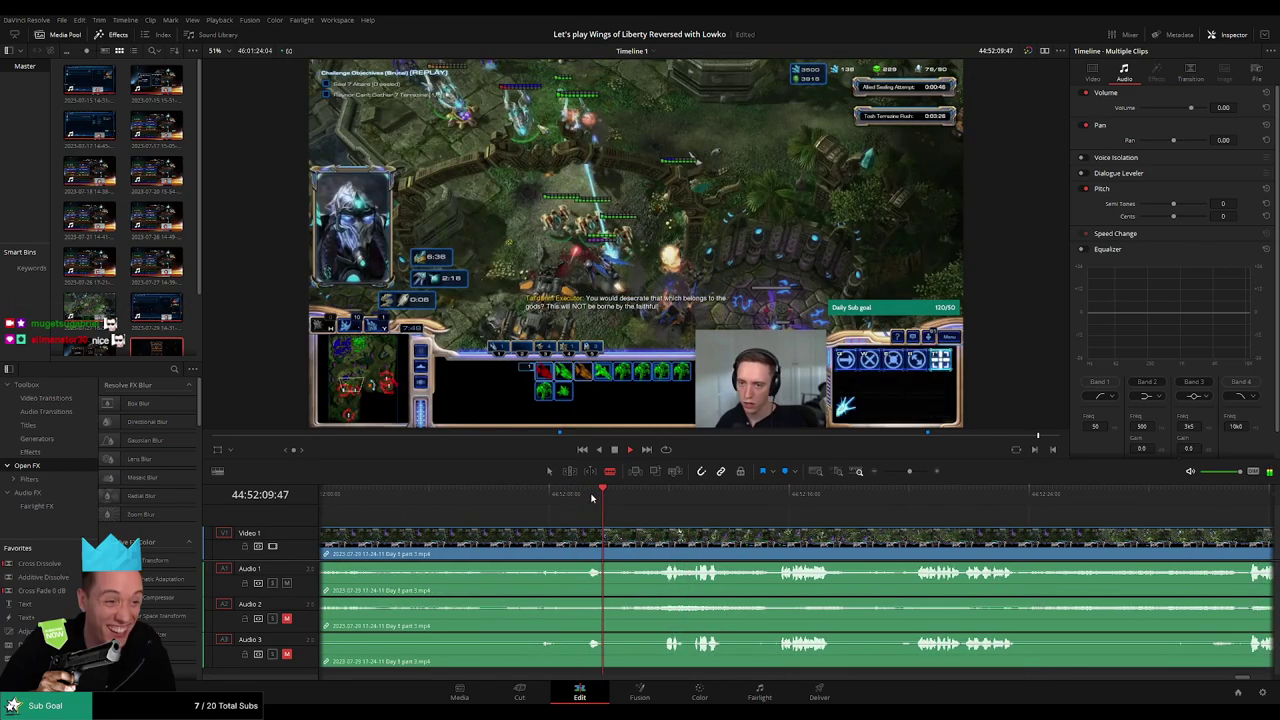
{"action": "left_click", "coordinate": [541, 494]}
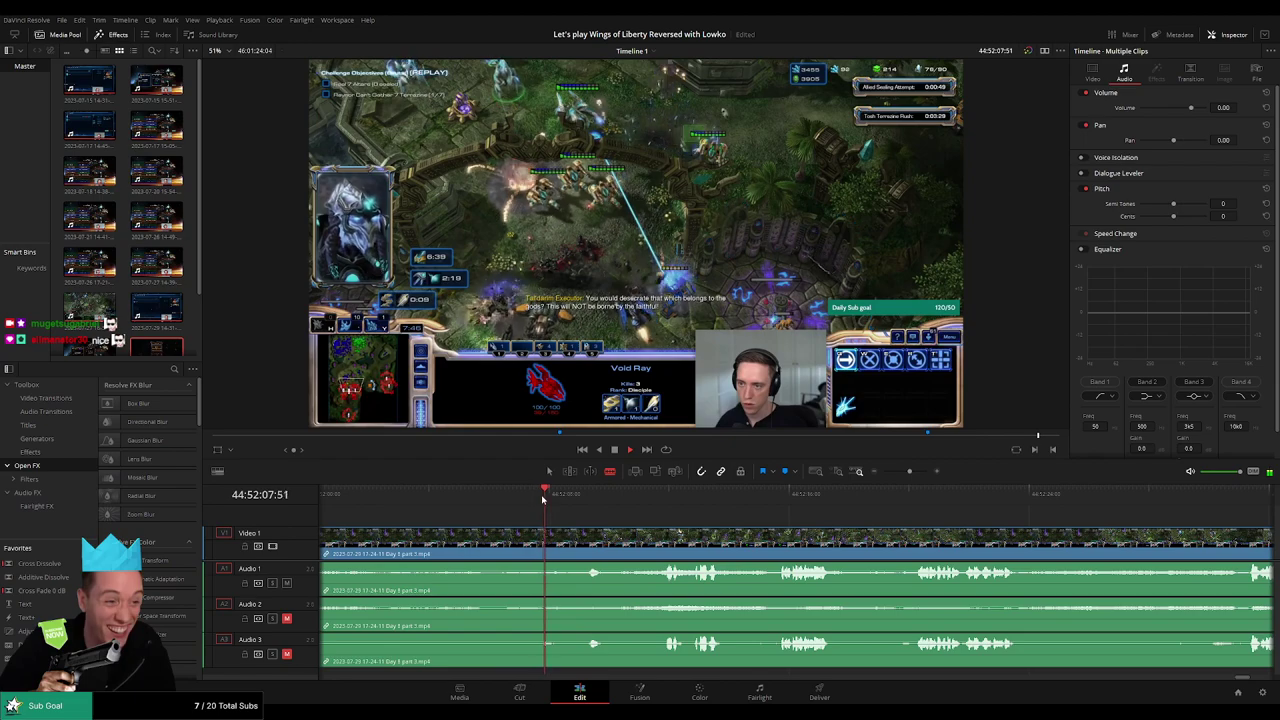
{"action": "left_click", "coordinate": [506, 496]}
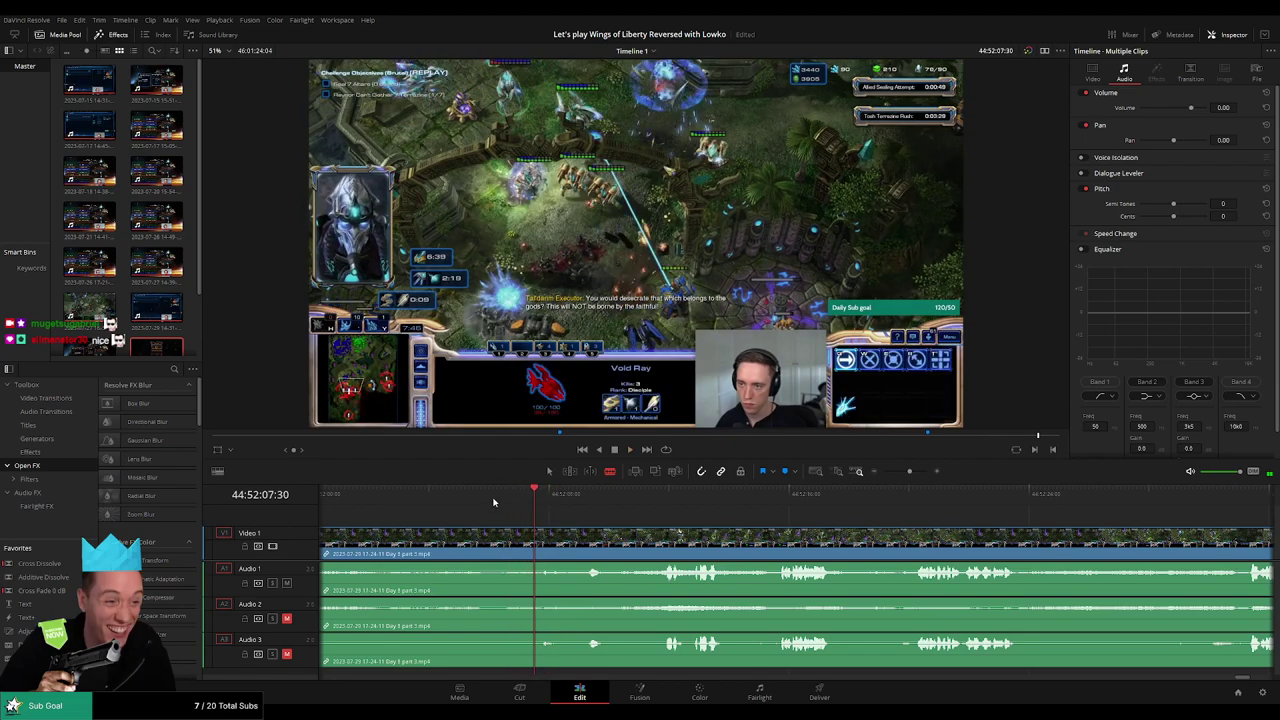
{"action": "left_click", "coordinate": [472, 497]}
{"action": "left_click", "coordinate": [426, 503]}
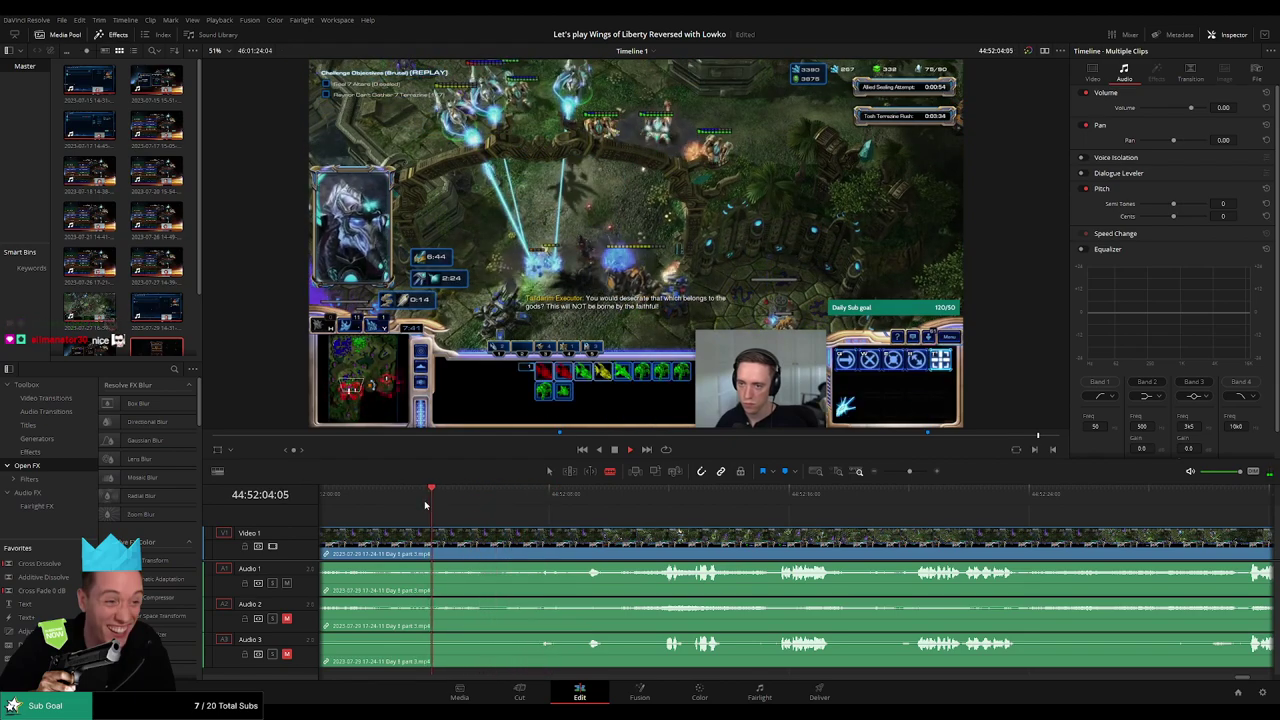
{"action": "left_click", "coordinate": [501, 503]}
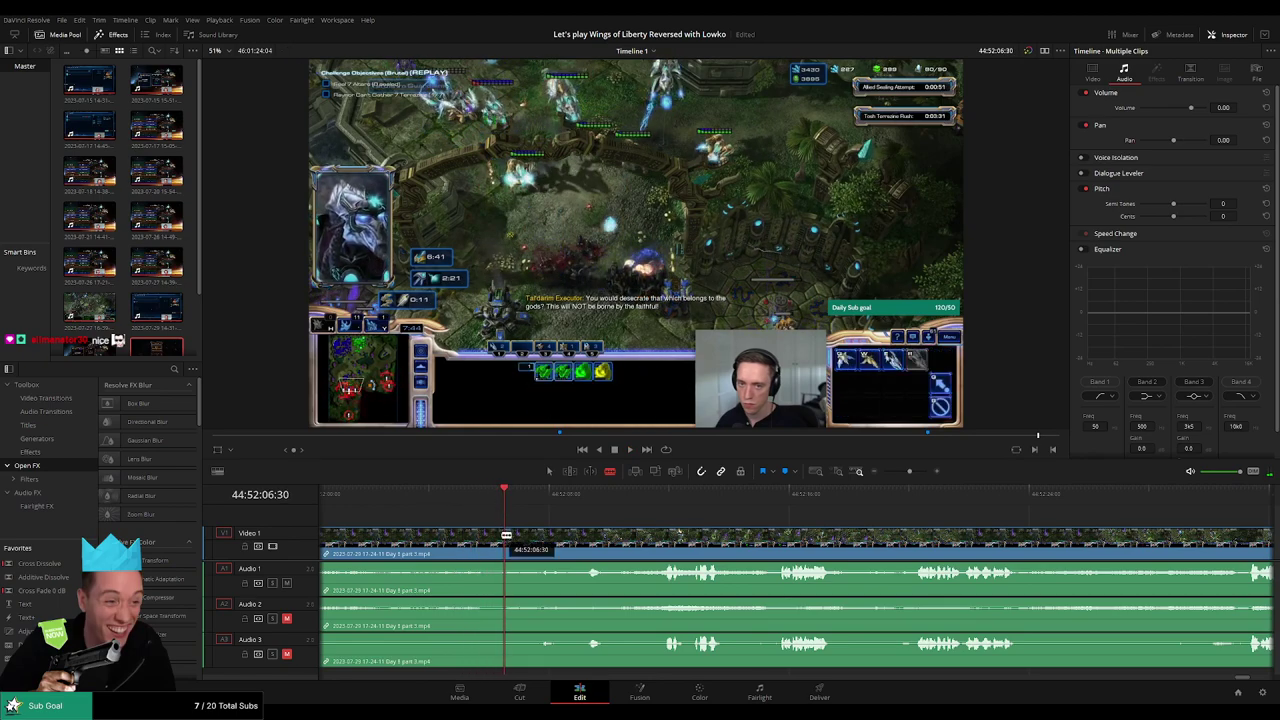
{"action": "left_click", "coordinate": [506, 537]}
Step: Return to the Selection tool and push the clips after the 44:52:06 cut away to the right
{"action": "key", "text": "a"}
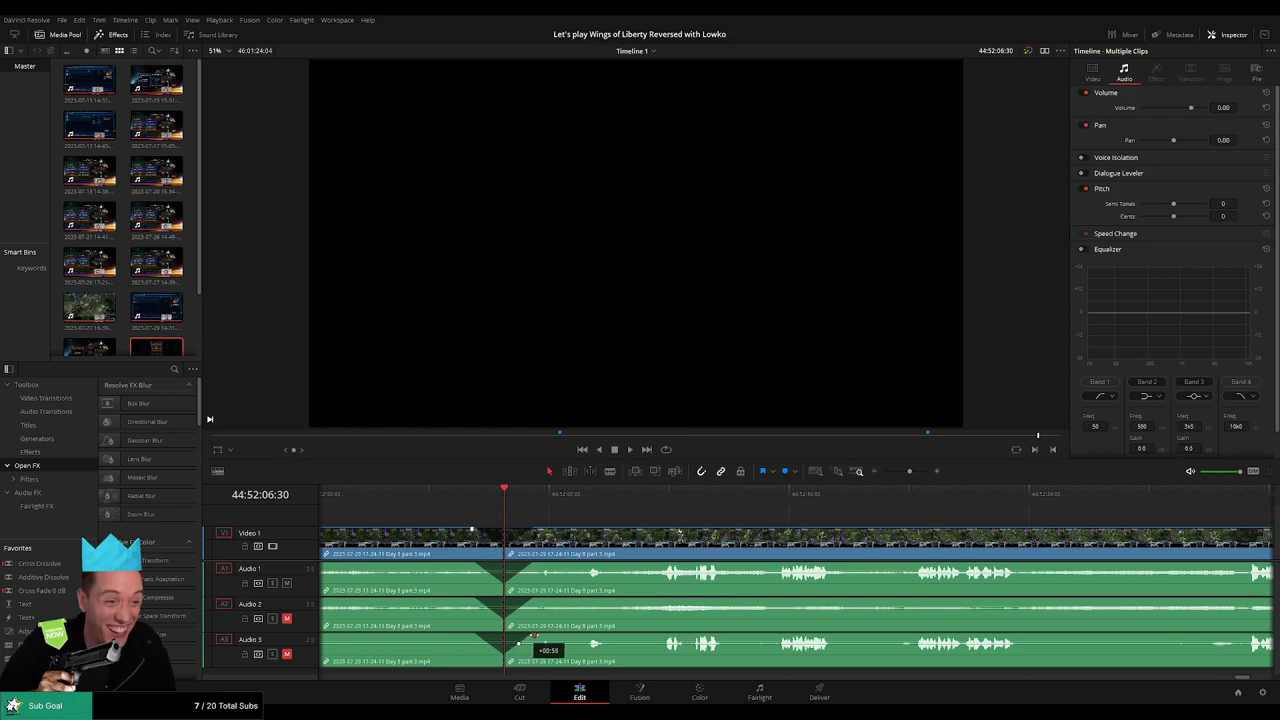
{"action": "key", "text": "space"}
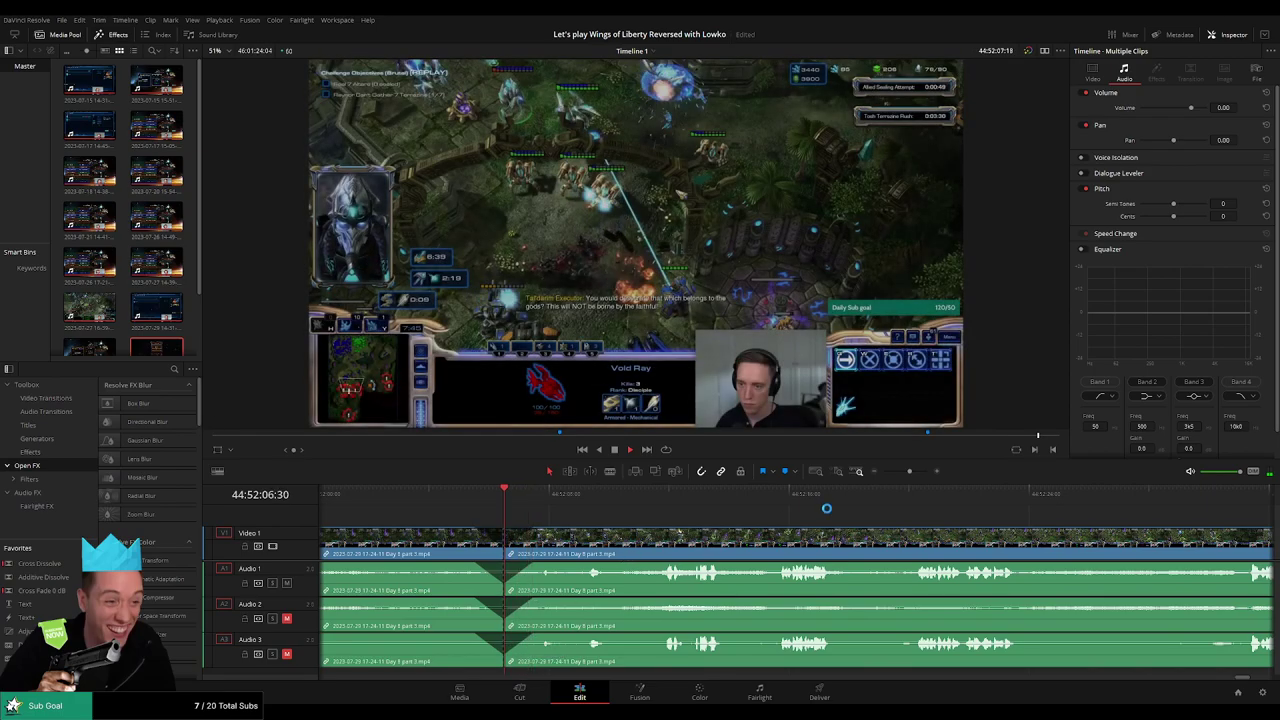
{"action": "scroll", "coordinate": [842, 483], "scroll_direction": "down", "scroll_amount": 3}
{"action": "scroll", "coordinate": [842, 483], "scroll_direction": "up", "scroll_amount": 3}
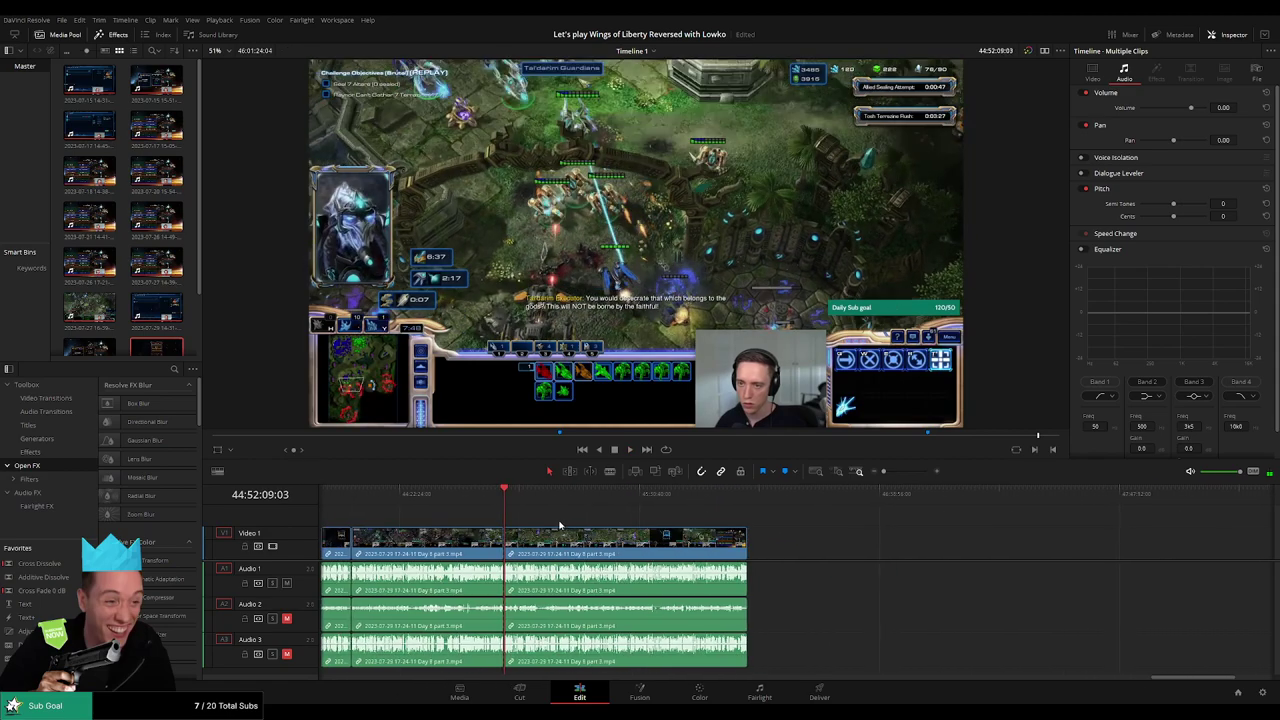
{"action": "scroll", "coordinate": [635, 524], "scroll_direction": "down", "scroll_amount": 3}
{"action": "left_click", "coordinate": [396, 501]}
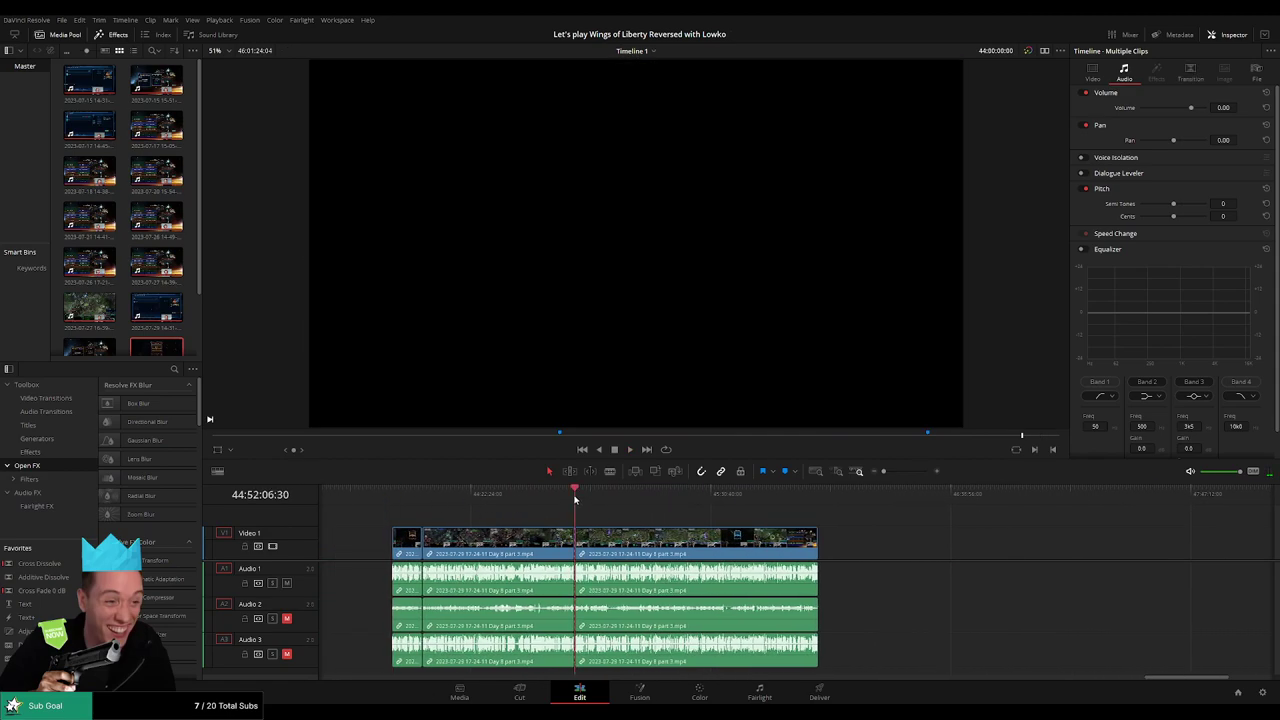
{"action": "scroll", "coordinate": [560, 515], "scroll_direction": "right", "scroll_amount": 5}
{"action": "left_click_drag", "start_coordinate": [490, 539], "coordinate": [835, 540]}
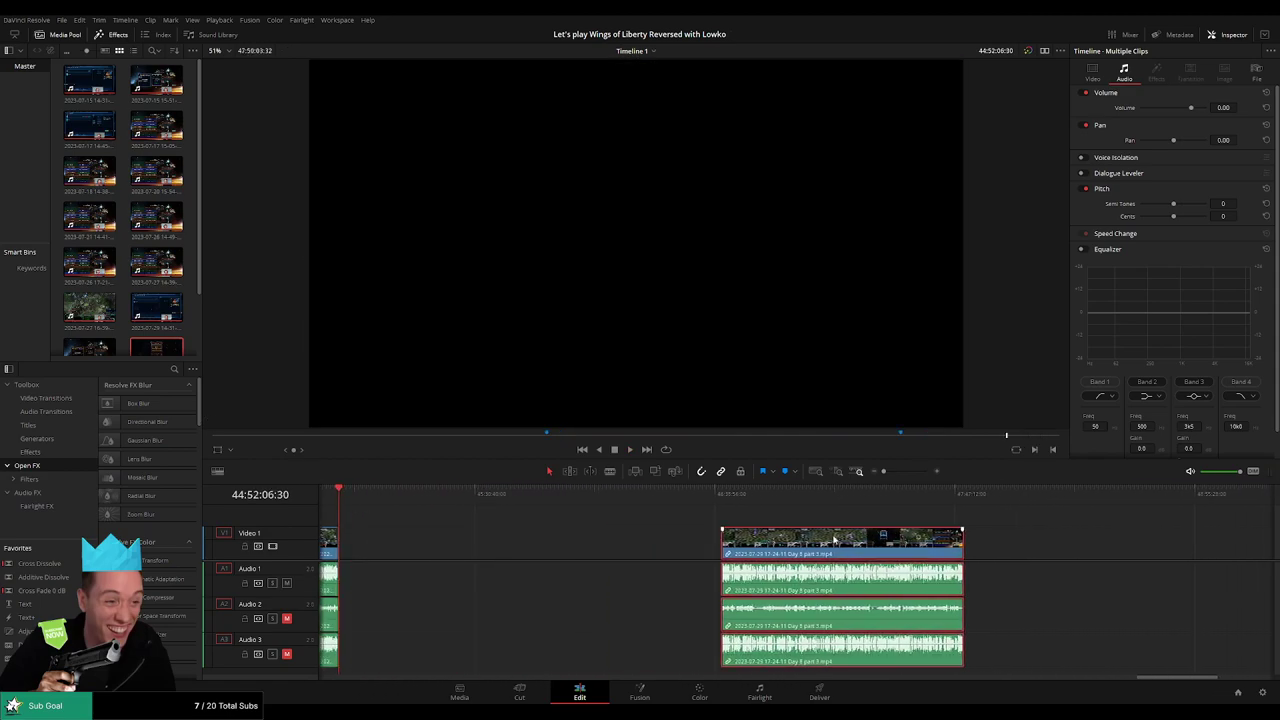
{"action": "left_click", "coordinate": [454, 513]}
Step: Zoom in and slide the later clip group back so it starts at 46:00:00:00
{"action": "scroll", "coordinate": [454, 513], "scroll_direction": "left", "scroll_amount": 1}
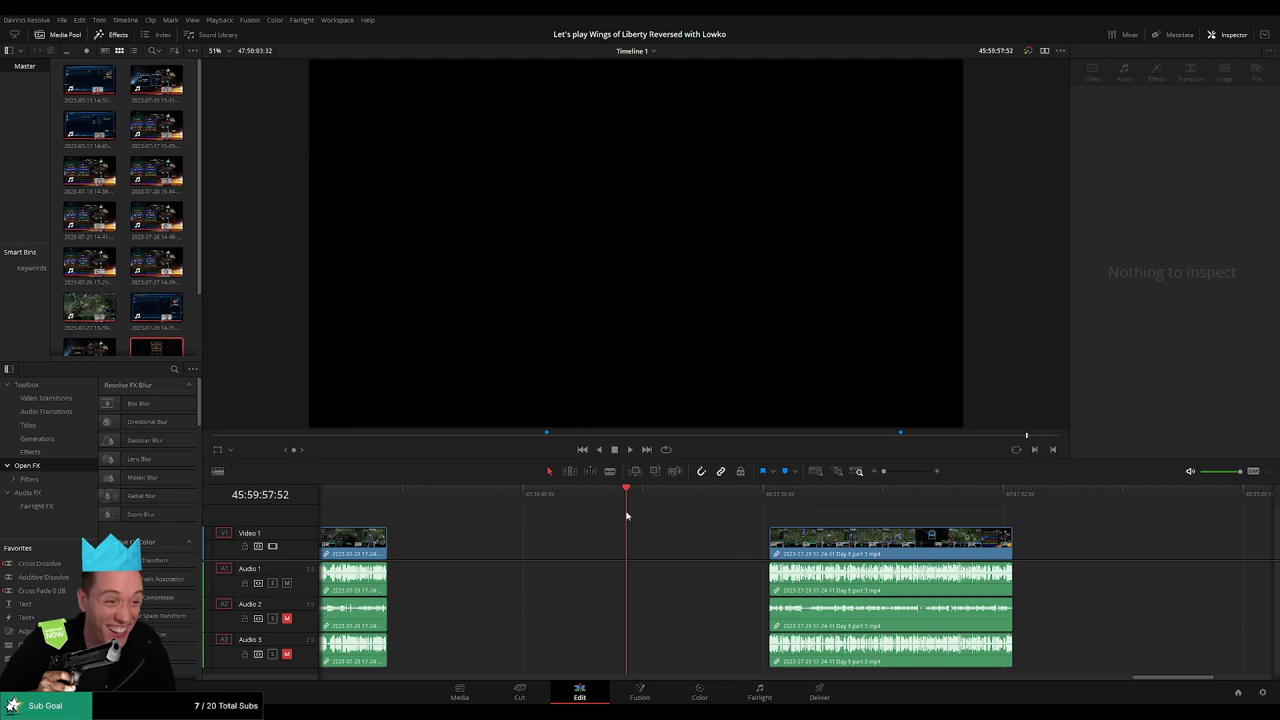
{"action": "left_click", "coordinate": [890, 473]}
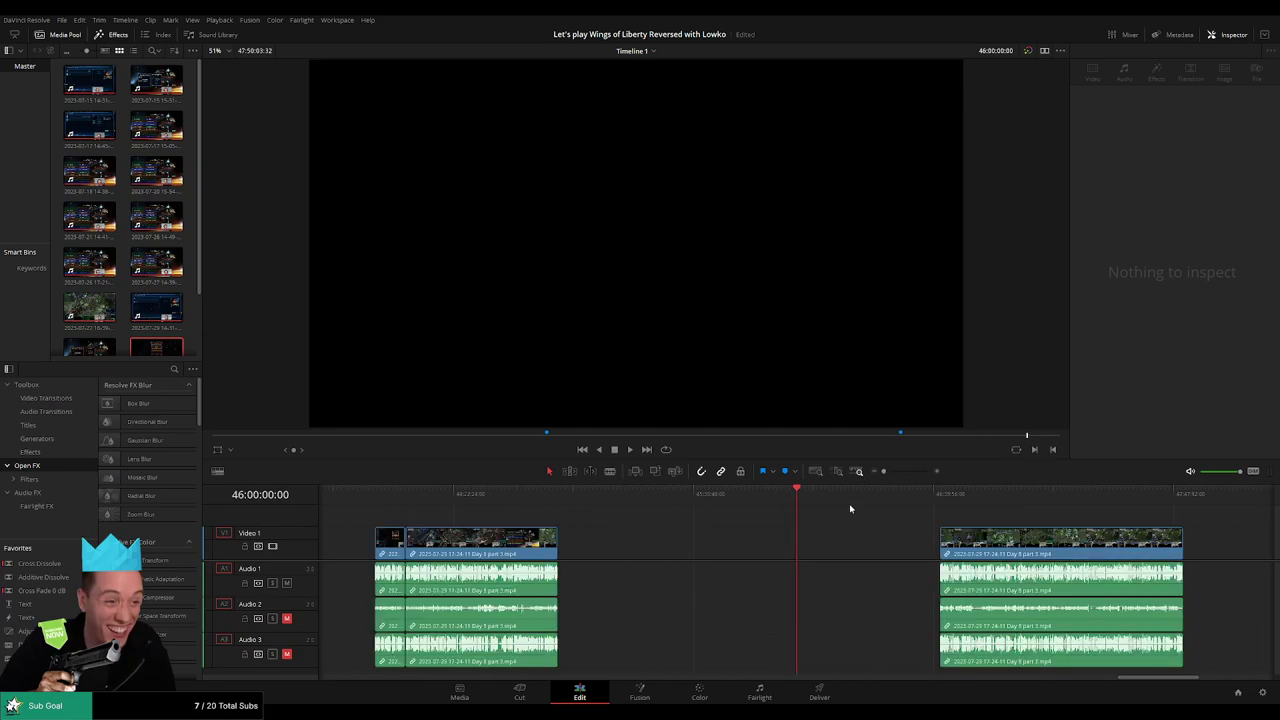
{"action": "scroll", "coordinate": [751, 560], "scroll_direction": "right", "scroll_amount": 3}
{"action": "mouse_move", "coordinate": [751, 542]}
{"action": "left_mouse_down"}
{"action": "mouse_move", "coordinate": [614, 540]}
{"action": "mouse_move", "coordinate": [670, 508]}
{"action": "mouse_move", "coordinate": [729, 508]}
{"action": "left_mouse_up"}
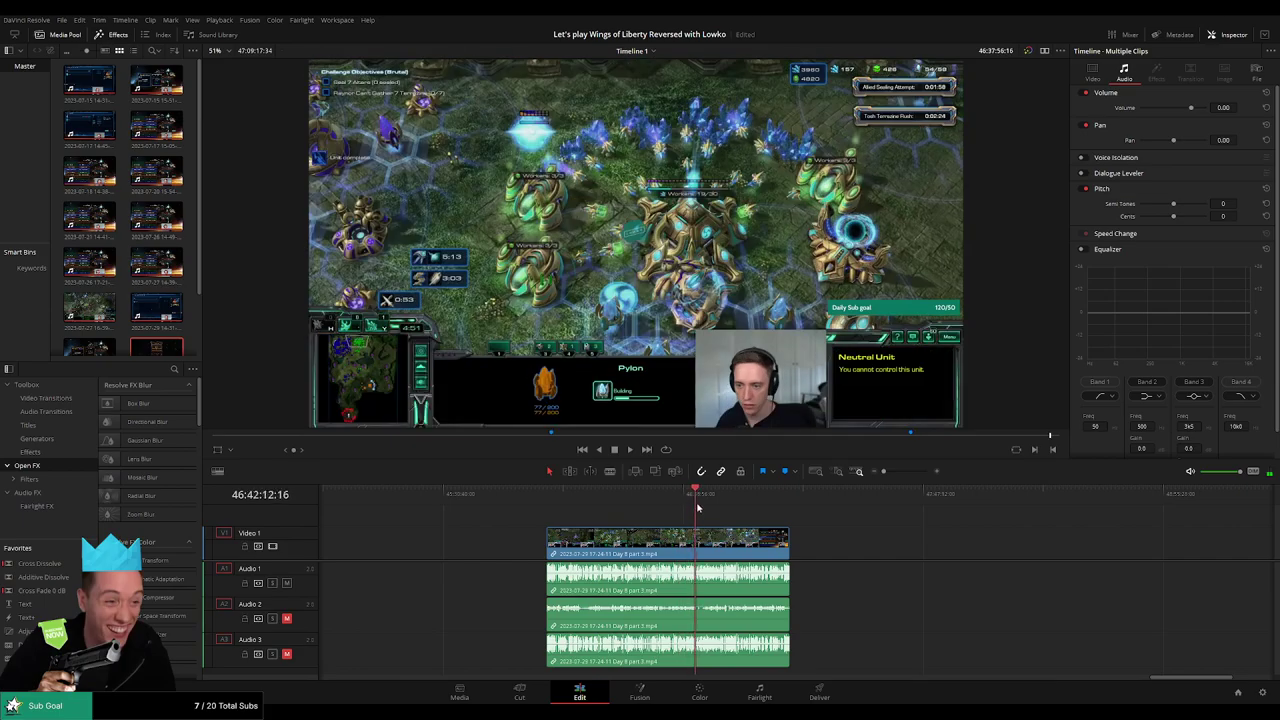
Step: Review the moved section, then blade-cut all tracks at 46:52:05:00
{"action": "key", "text": "space"}
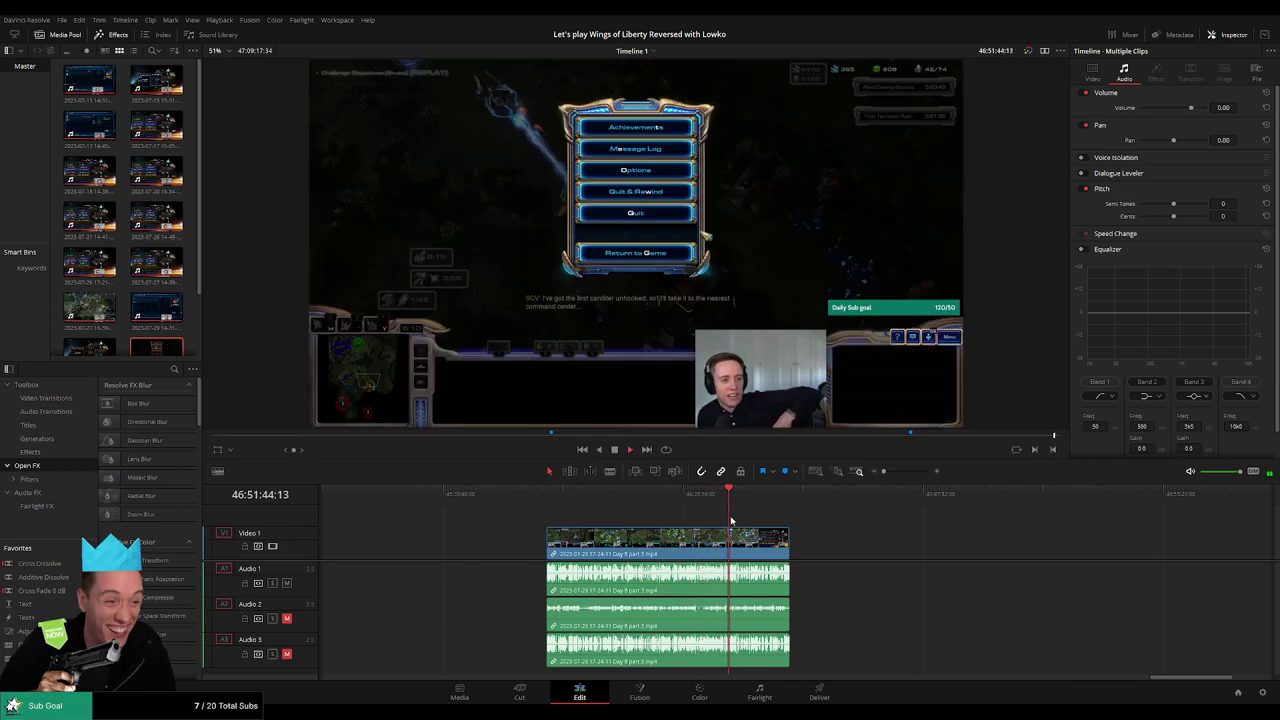
{"action": "left_click_drag", "start_coordinate": [884, 471], "coordinate": [909, 471]}
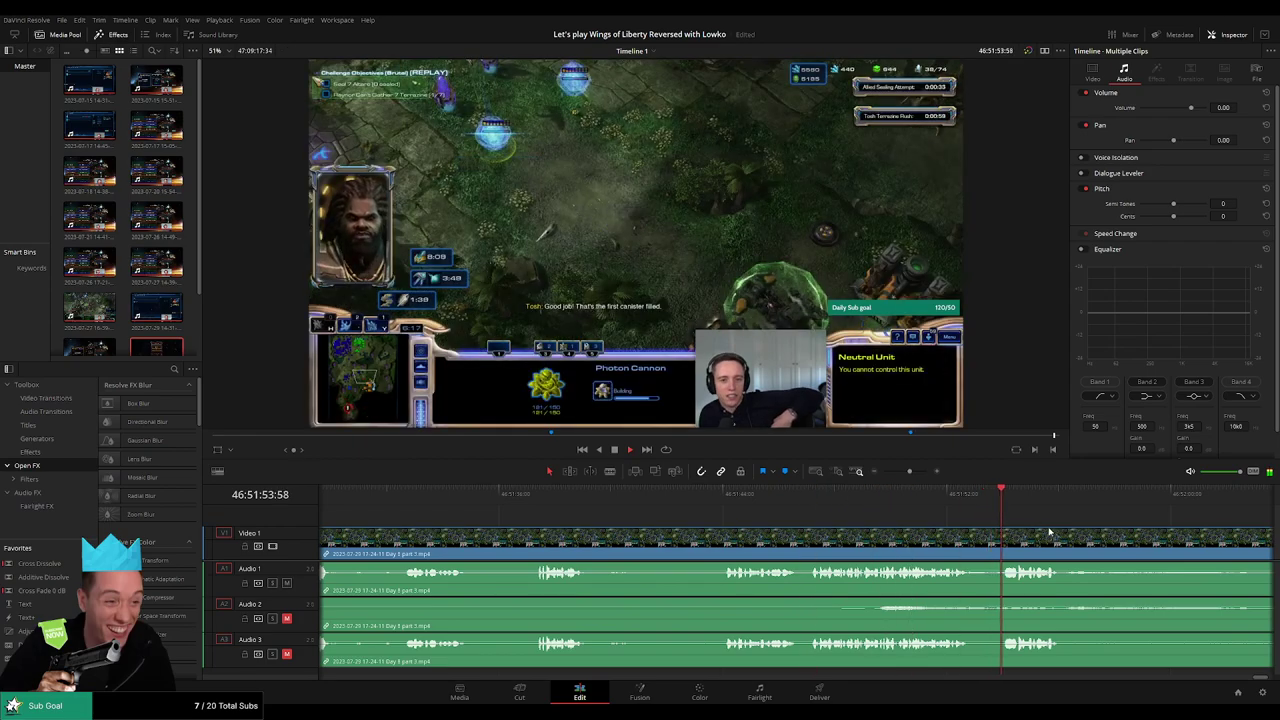
{"action": "scroll", "coordinate": [995, 505], "scroll_direction": "right", "scroll_amount": 5}
{"action": "left_click", "coordinate": [934, 498]}
{"action": "key", "text": "space"}
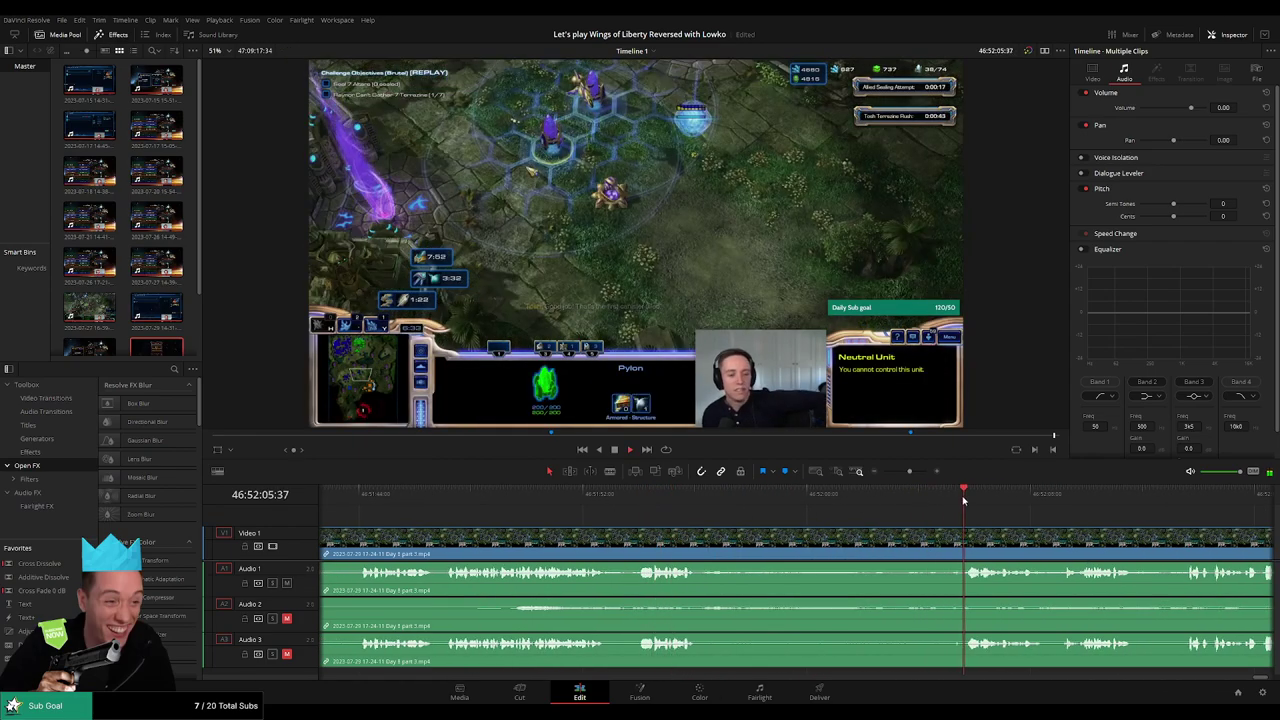
{"action": "scroll", "coordinate": [600, 511], "scroll_direction": "right", "scroll_amount": 6}
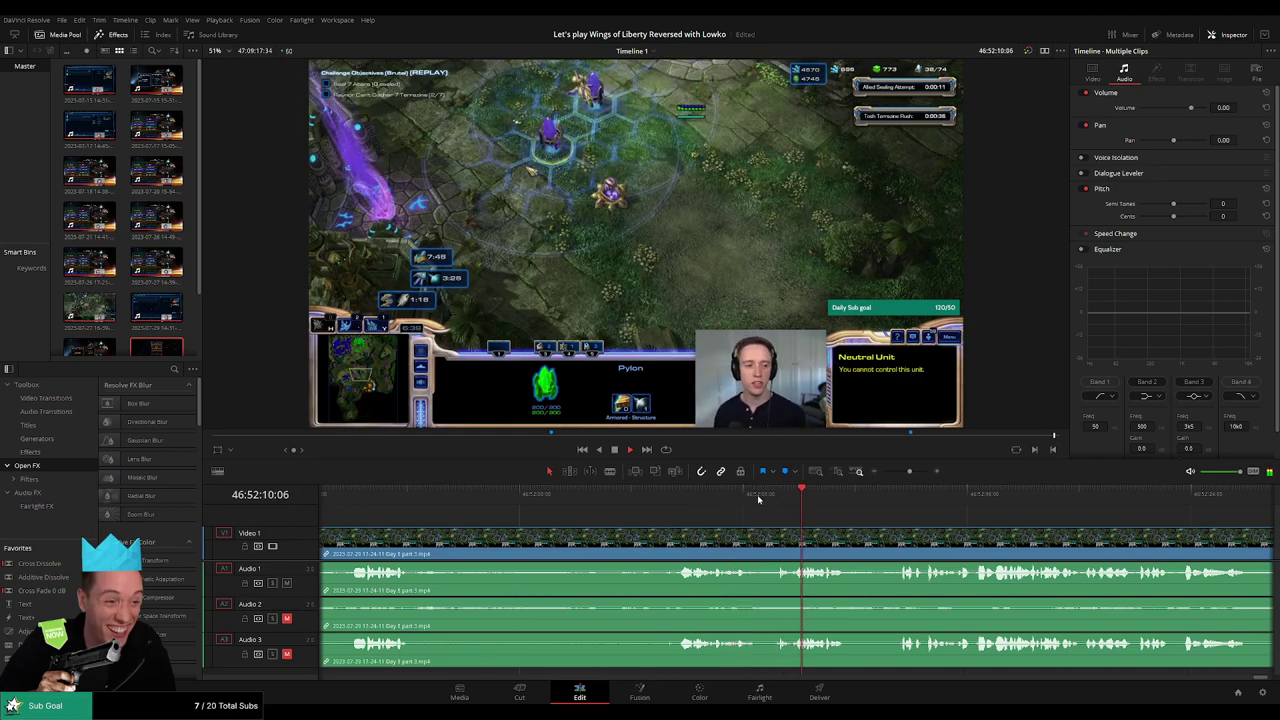
{"action": "left_click", "coordinate": [372, 503]}
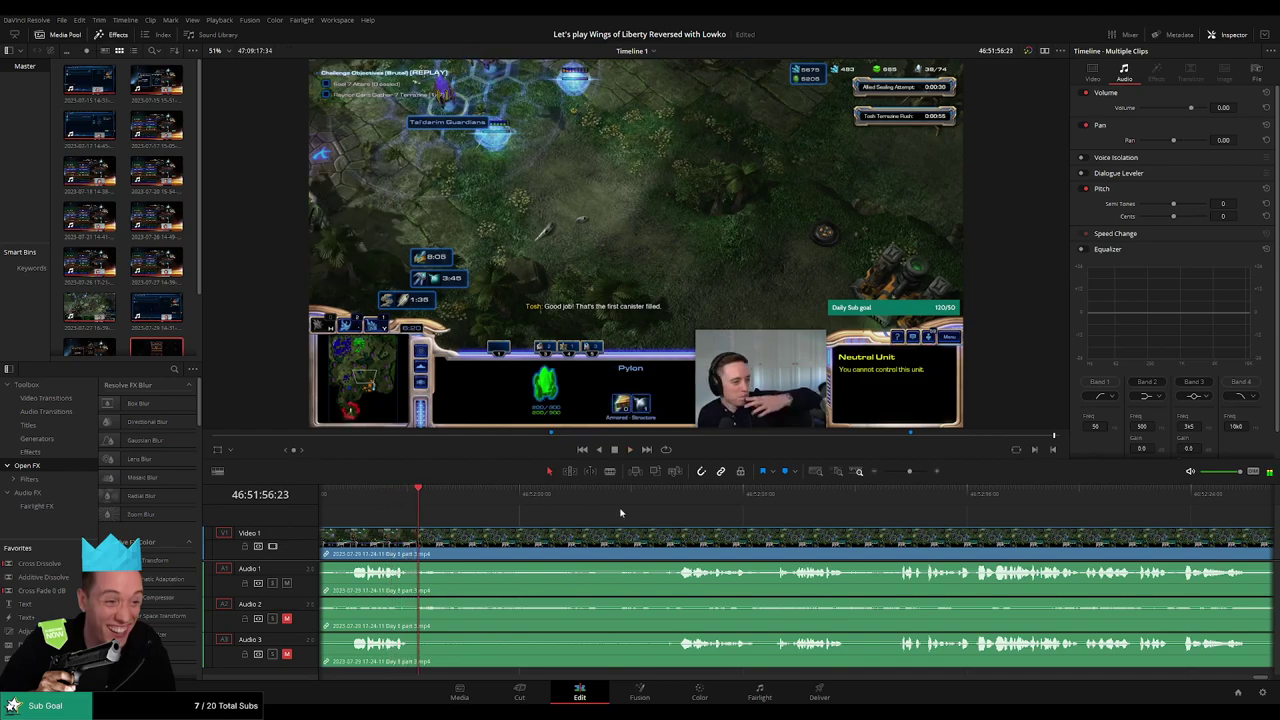
{"action": "left_click", "coordinate": [680, 505]}
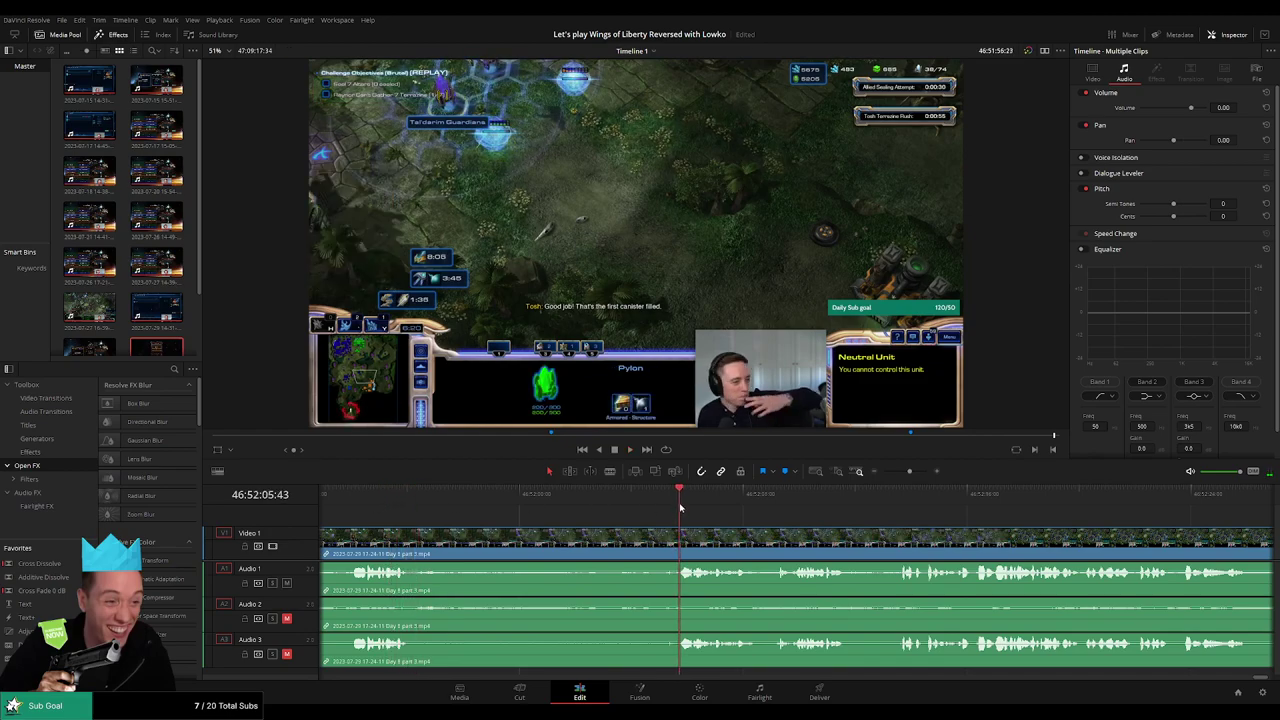
{"action": "left_click", "coordinate": [660, 505]}
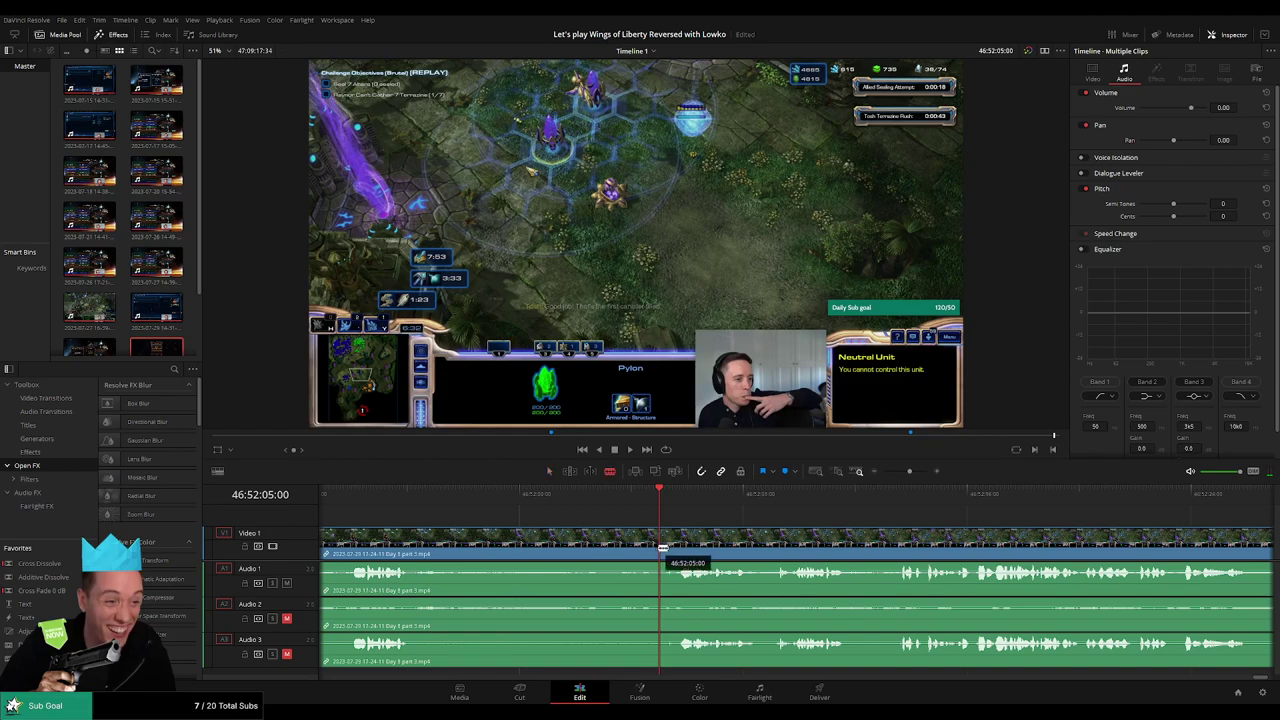
{"action": "left_click", "coordinate": [662, 549]}
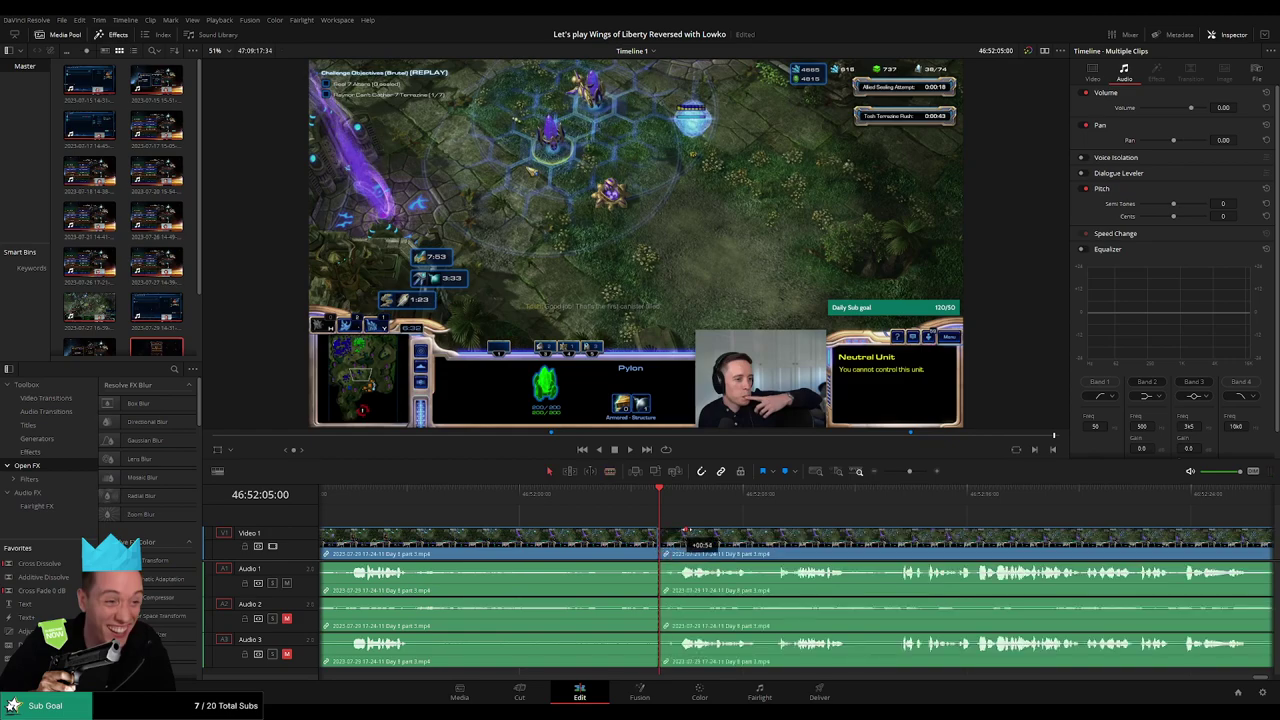
Step: Replay the lead-up to the 46:52:05:00 cut and change the length of the audio fade across it
{"action": "left_click", "coordinate": [578, 507]}
{"action": "key", "text": "space"}
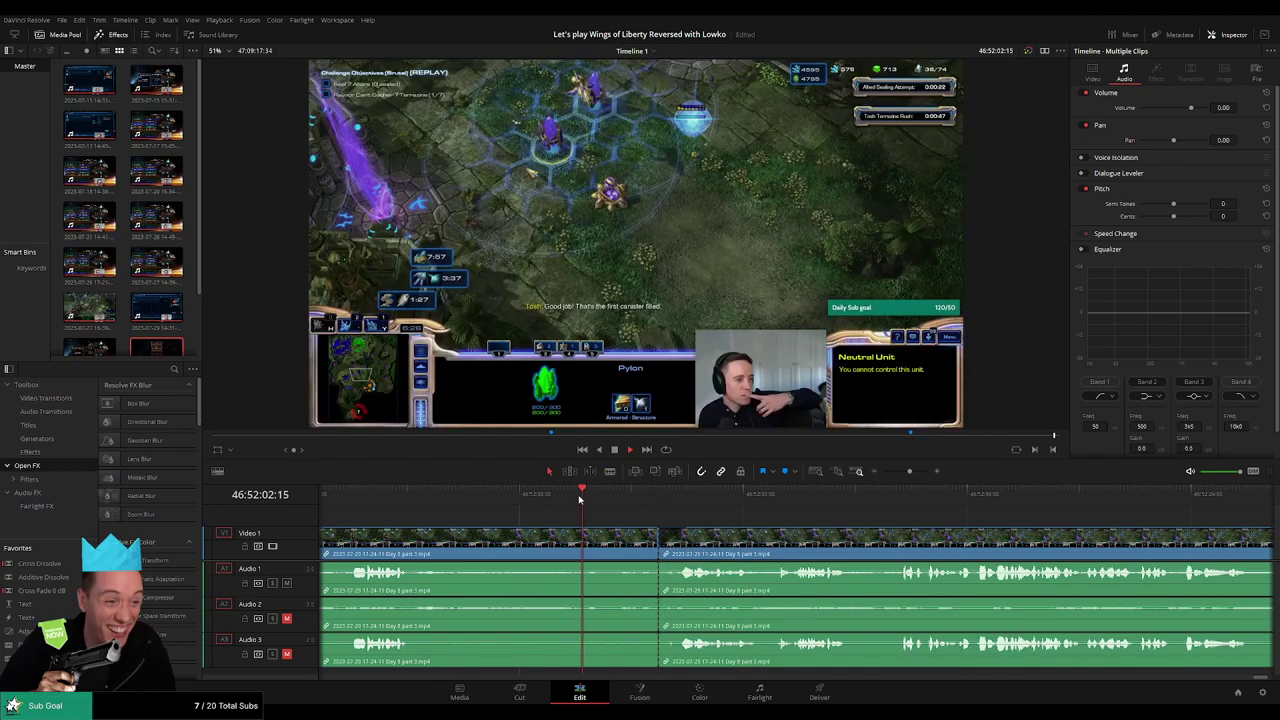
{"action": "left_click", "coordinate": [463, 507]}
{"action": "left_click", "coordinate": [410, 507]}
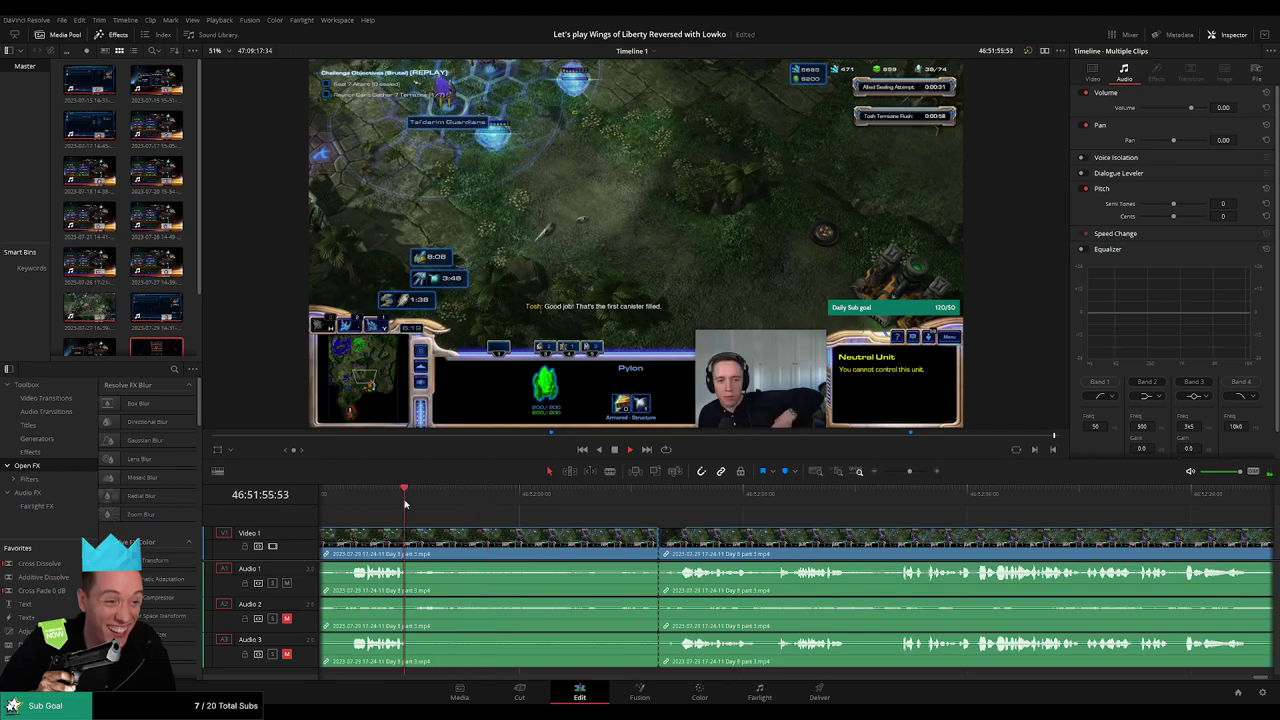
{"action": "left_click", "coordinate": [372, 505]}
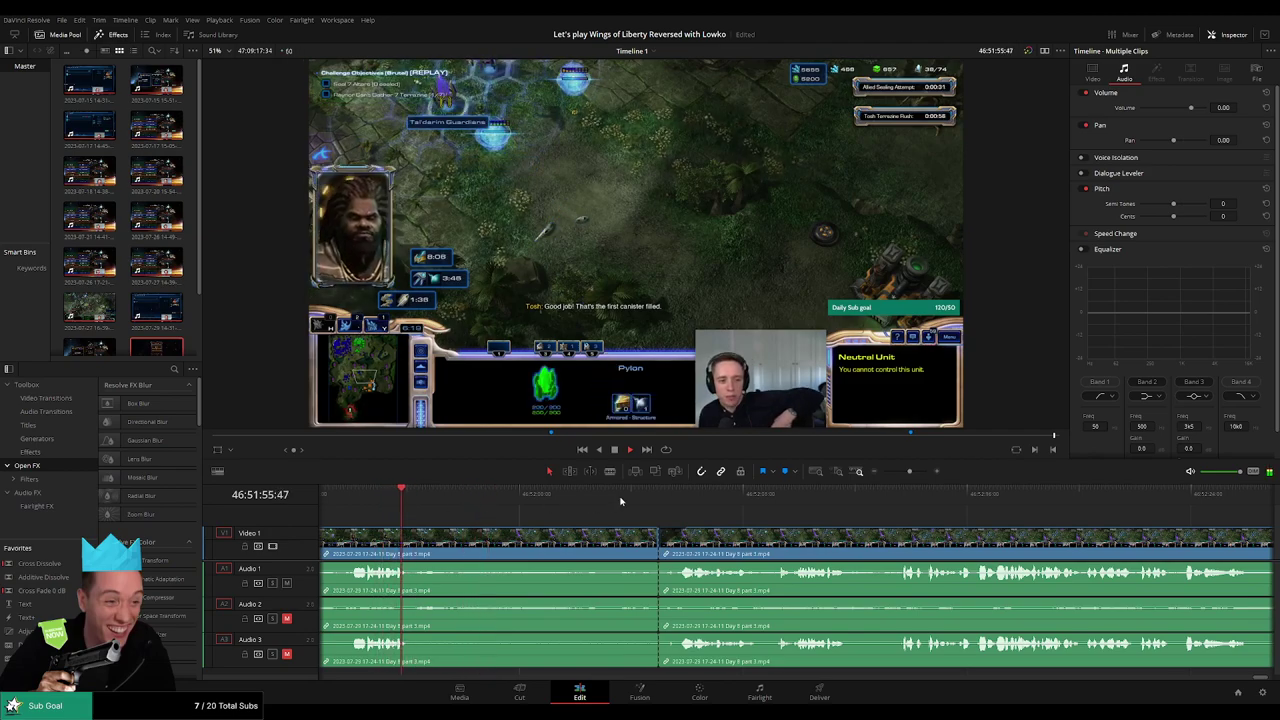
{"action": "left_click", "coordinate": [631, 505]}
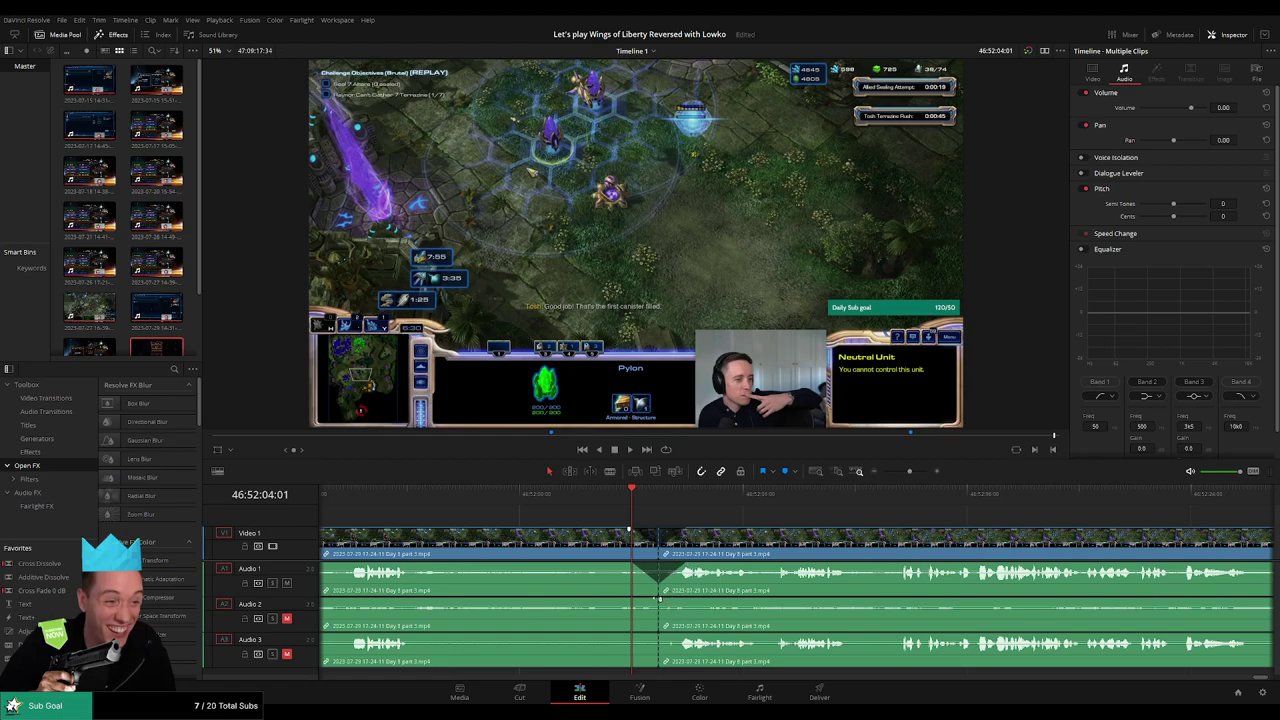
{"action": "left_click_drag", "start_coordinate": [634, 600], "coordinate": [631, 598]}
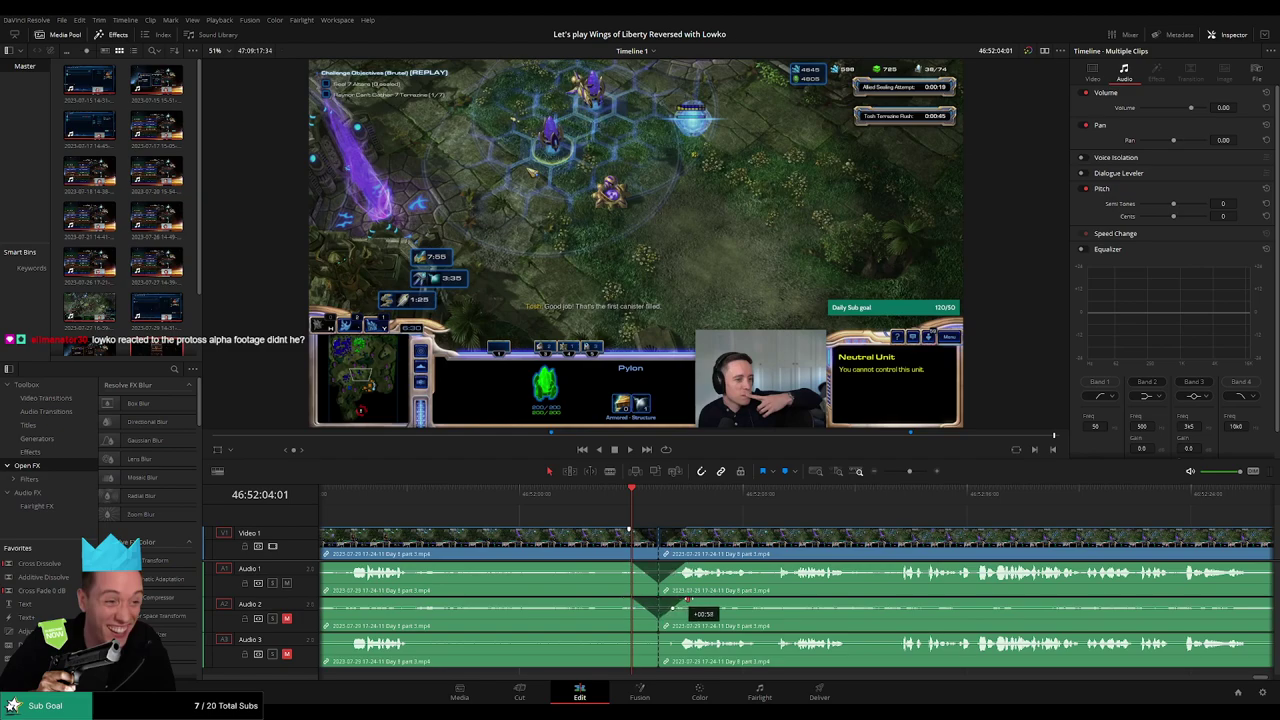
{"action": "left_click_drag", "start_coordinate": [688, 602], "coordinate": [688, 602]}
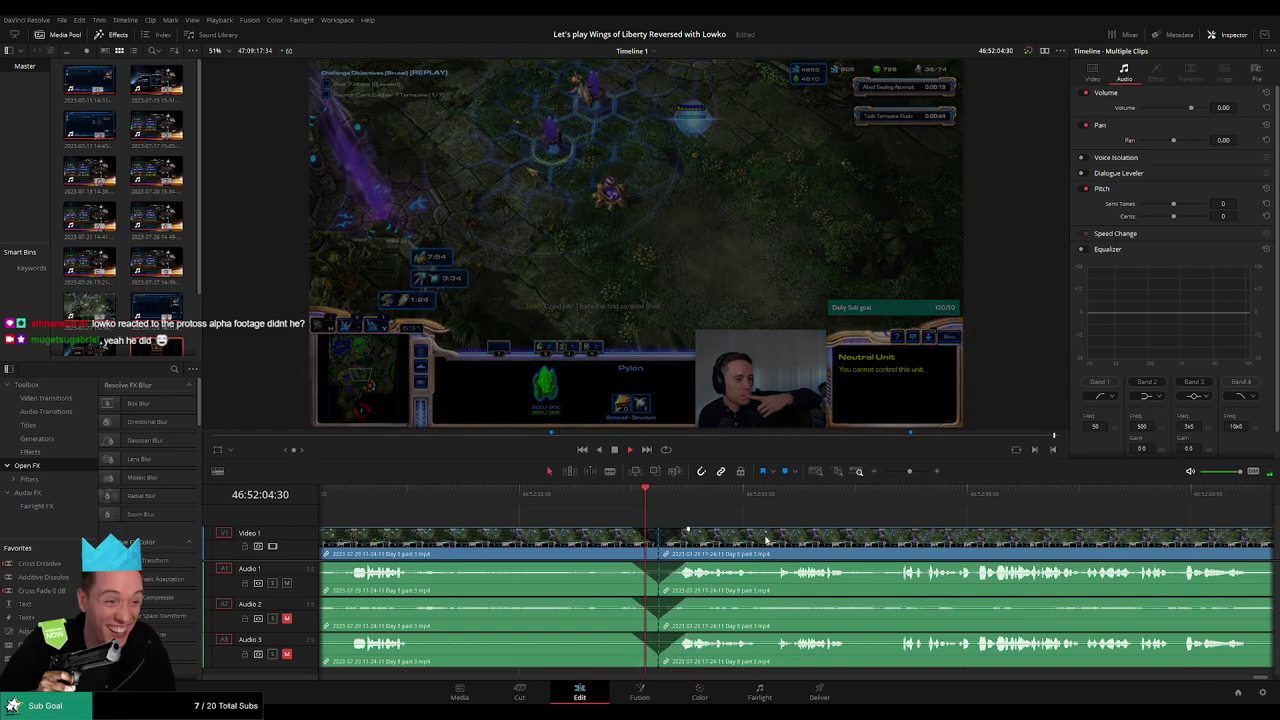
Step: Move the clips after the 46:52:05:00 cut left to start at 48:00:00:00 and play the join
{"action": "left_click_drag", "start_coordinate": [911, 473], "coordinate": [884, 473]}
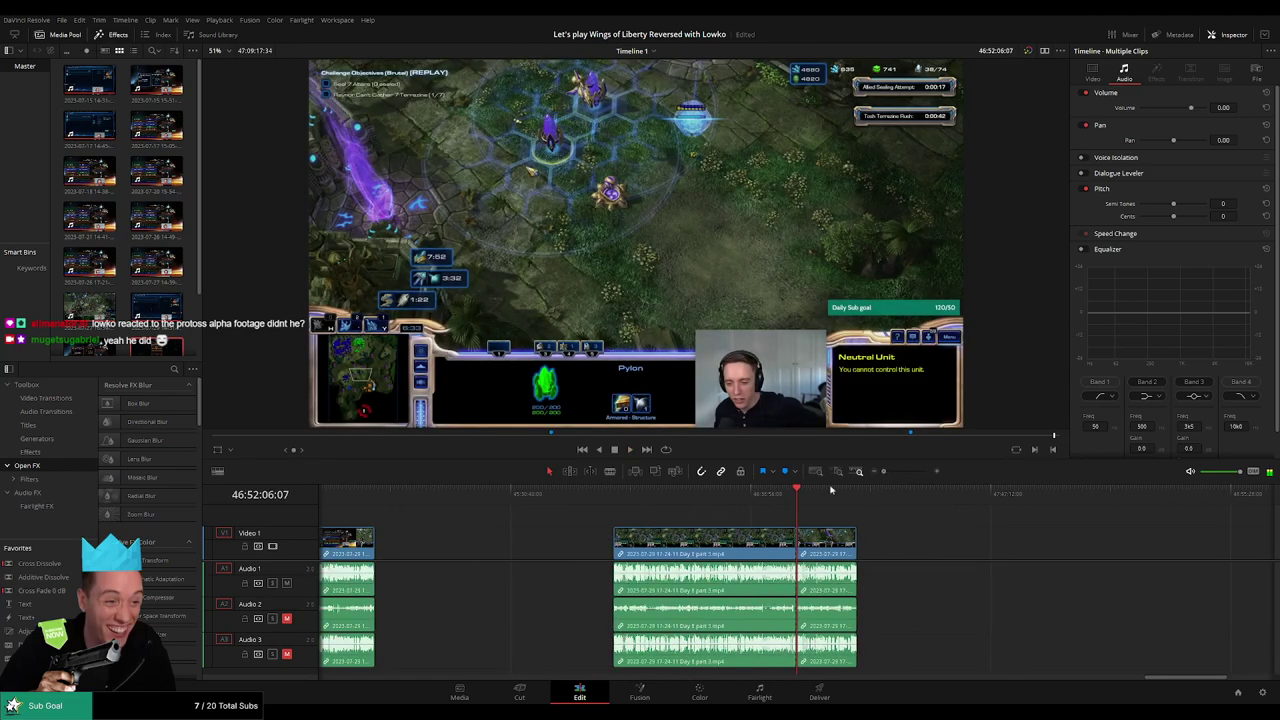
{"action": "left_click", "coordinate": [659, 500]}
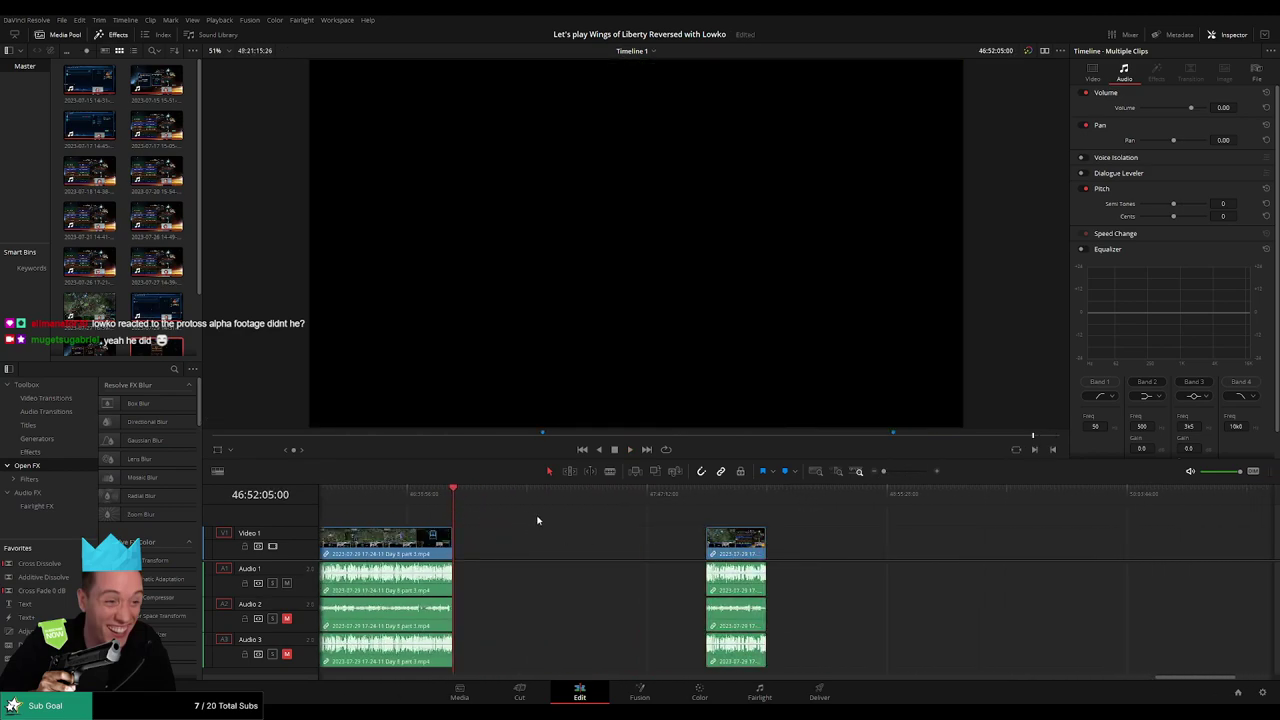
{"action": "left_click_drag", "start_coordinate": [453, 498], "coordinate": [575, 511]}
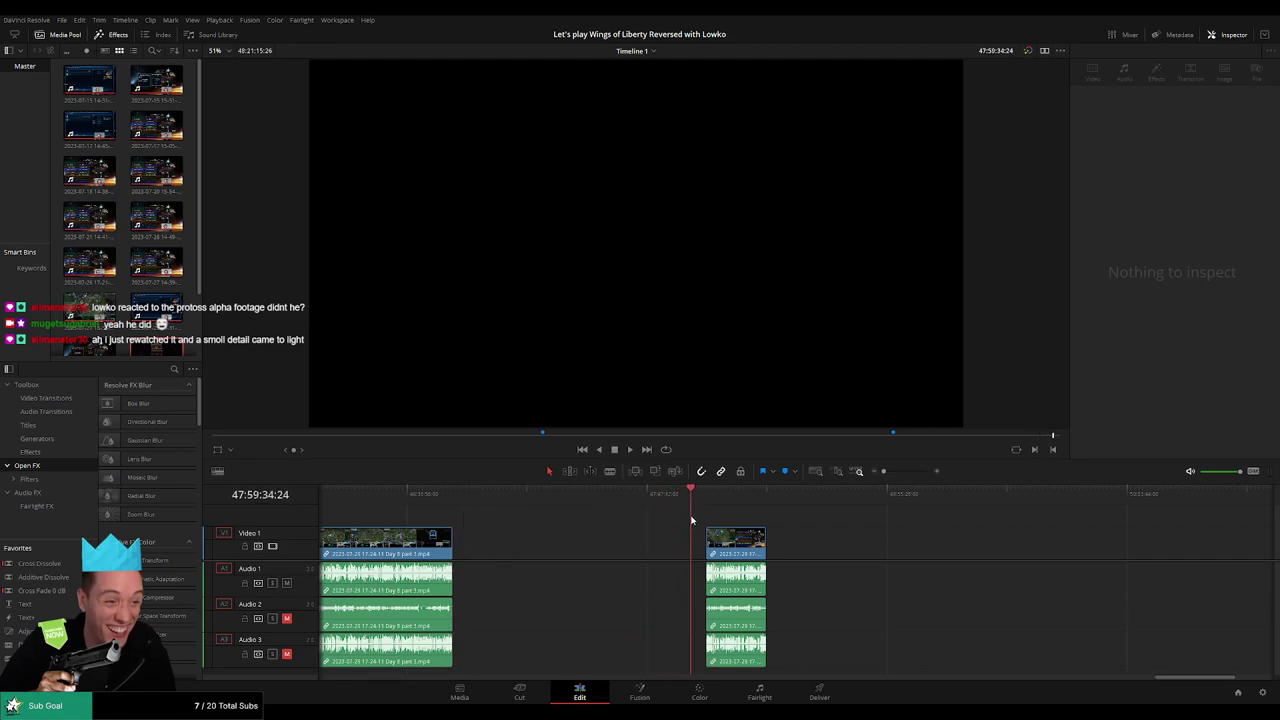
{"action": "left_click_drag", "start_coordinate": [740, 545], "coordinate": [727, 545]}
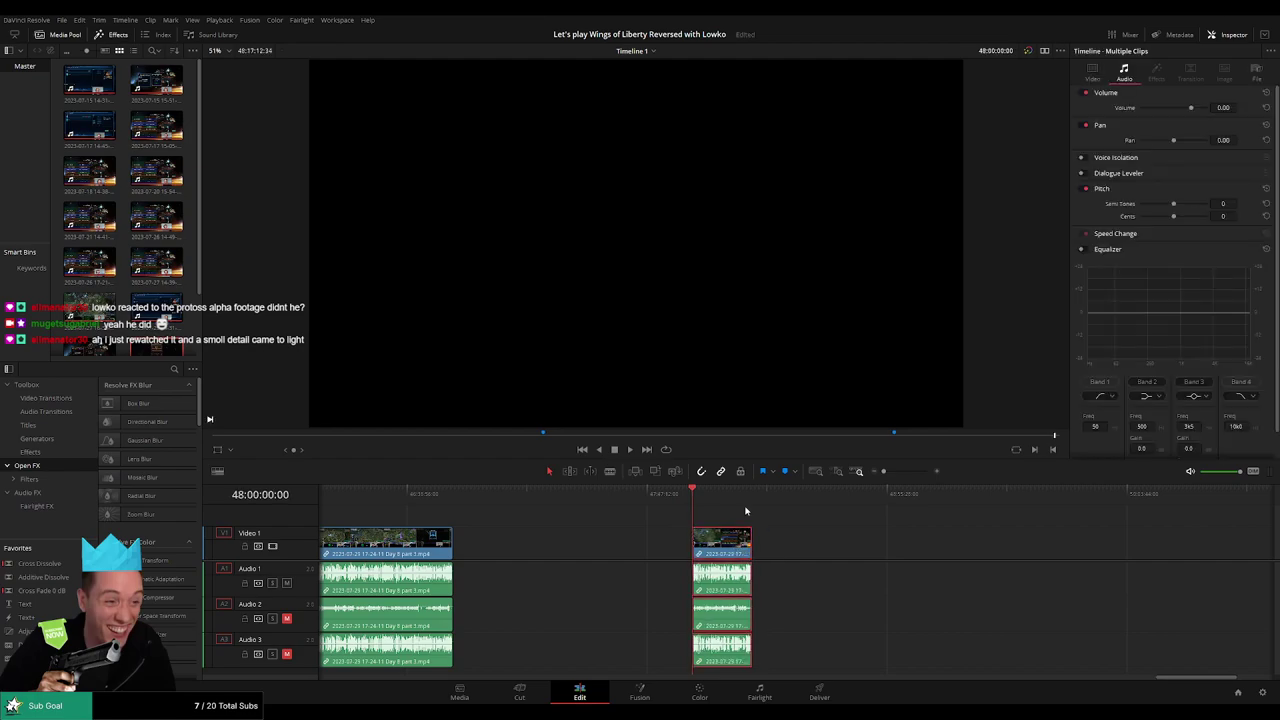
{"action": "key", "text": "space"}
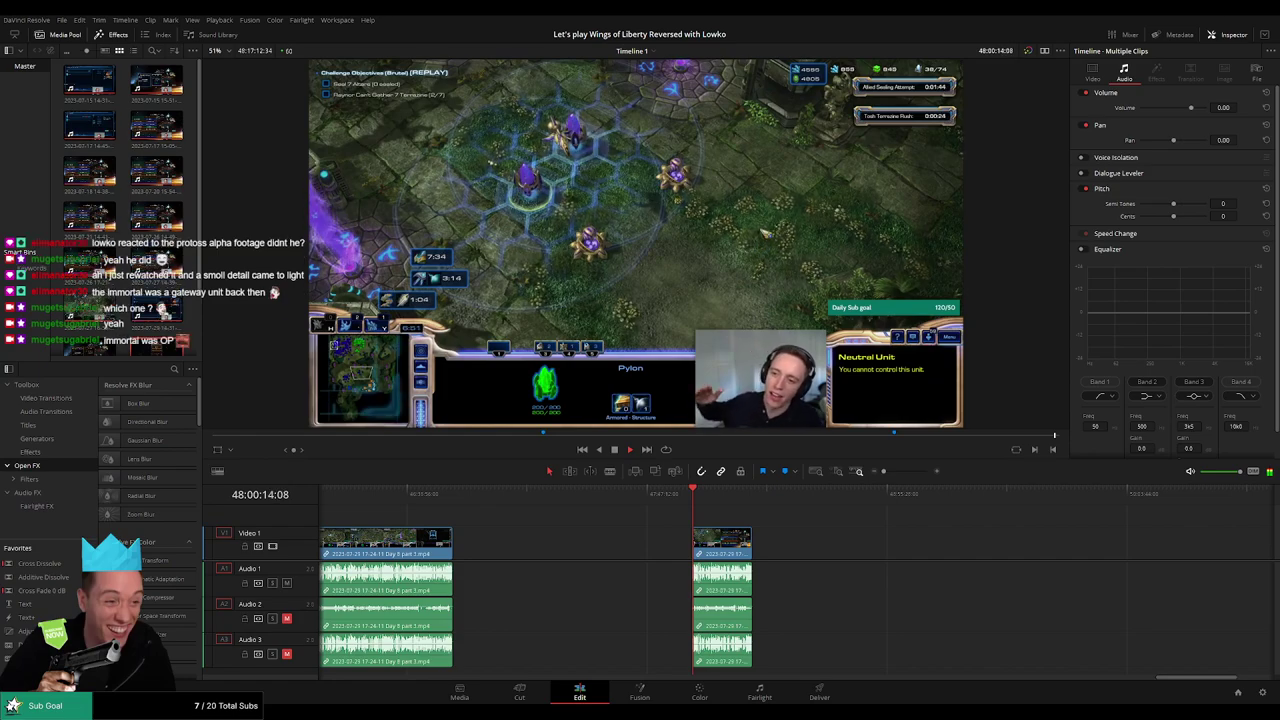
{"action": "left_click_drag", "start_coordinate": [711, 493], "coordinate": [741, 495]}
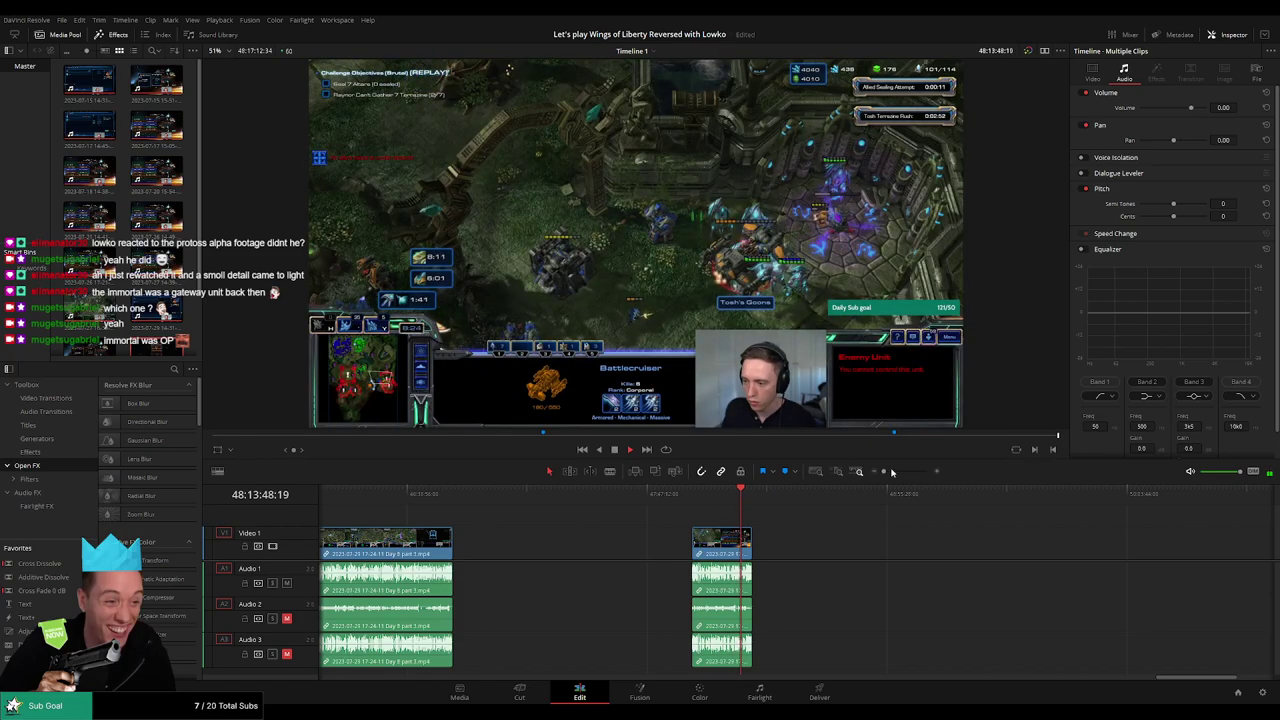
{"action": "key", "text": "ctrl+z"}
{"action": "left_click_drag", "start_coordinate": [828, 503], "coordinate": [841, 504]}
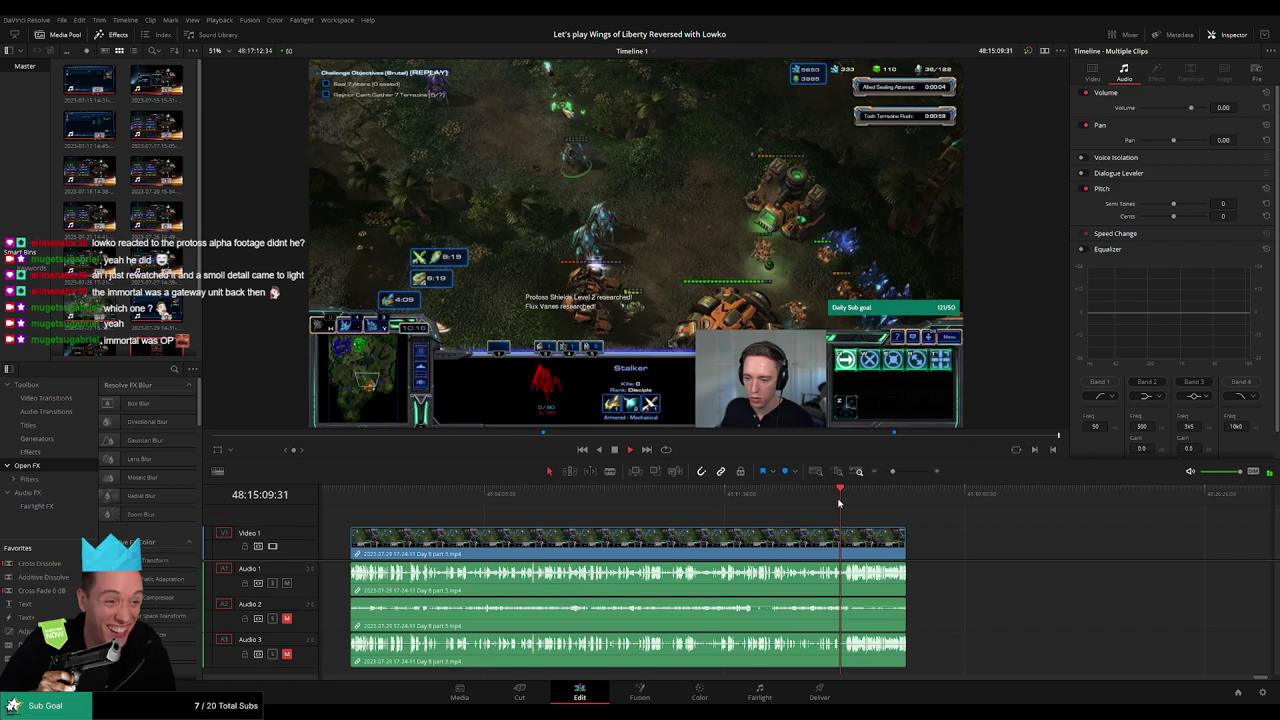
{"action": "scroll", "coordinate": [866, 519], "scroll_direction": "up", "scroll_amount": 3}
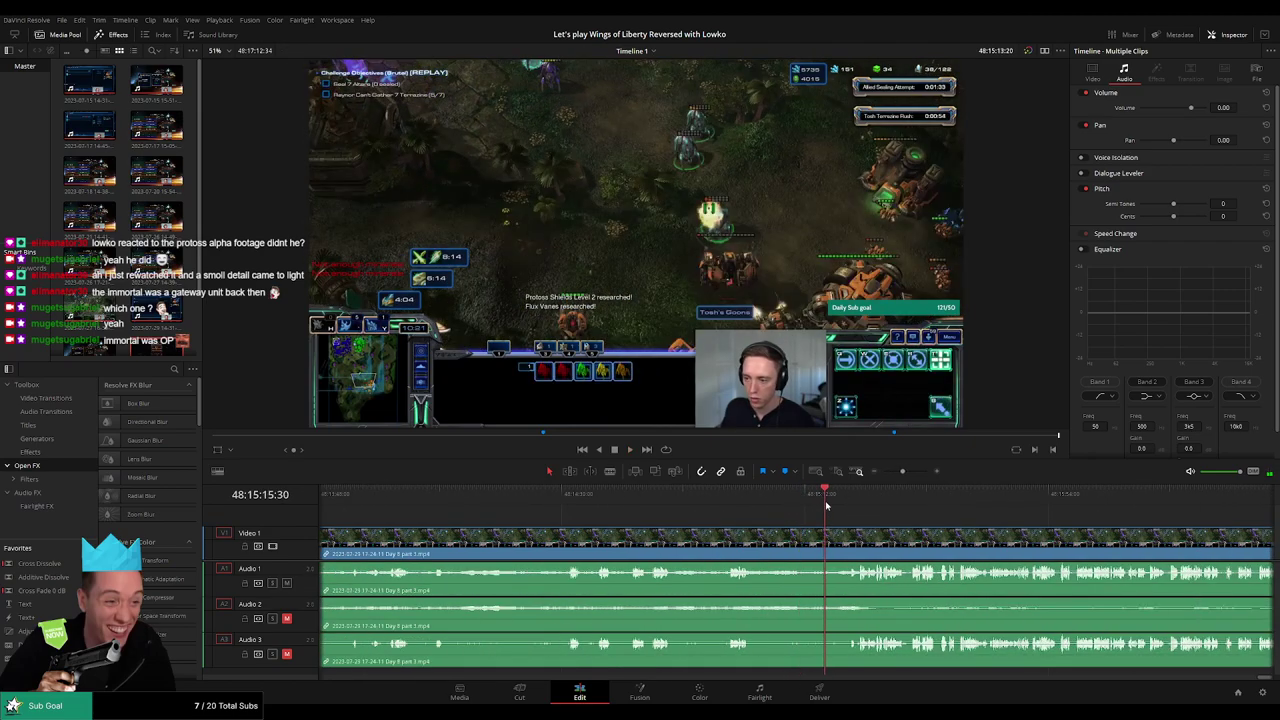
{"action": "left_click", "coordinate": [848, 503]}
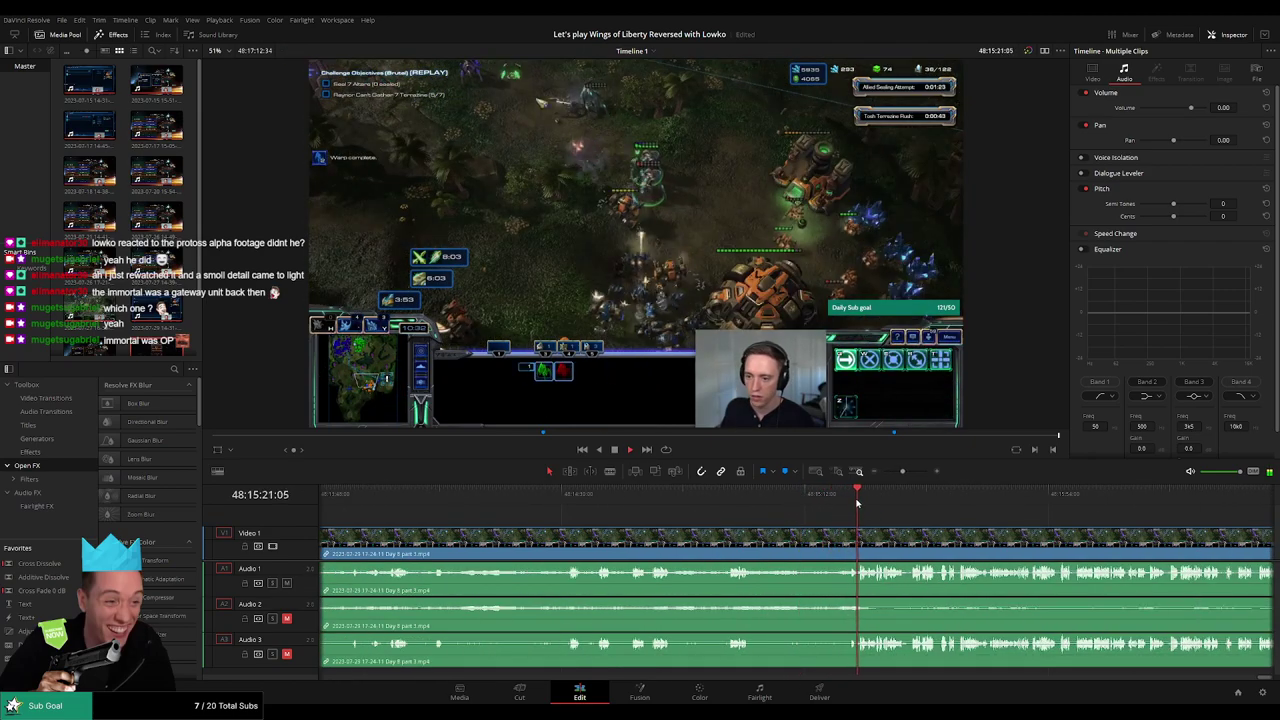
{"action": "scroll", "coordinate": [735, 523], "scroll_direction": "right", "scroll_amount": 2}
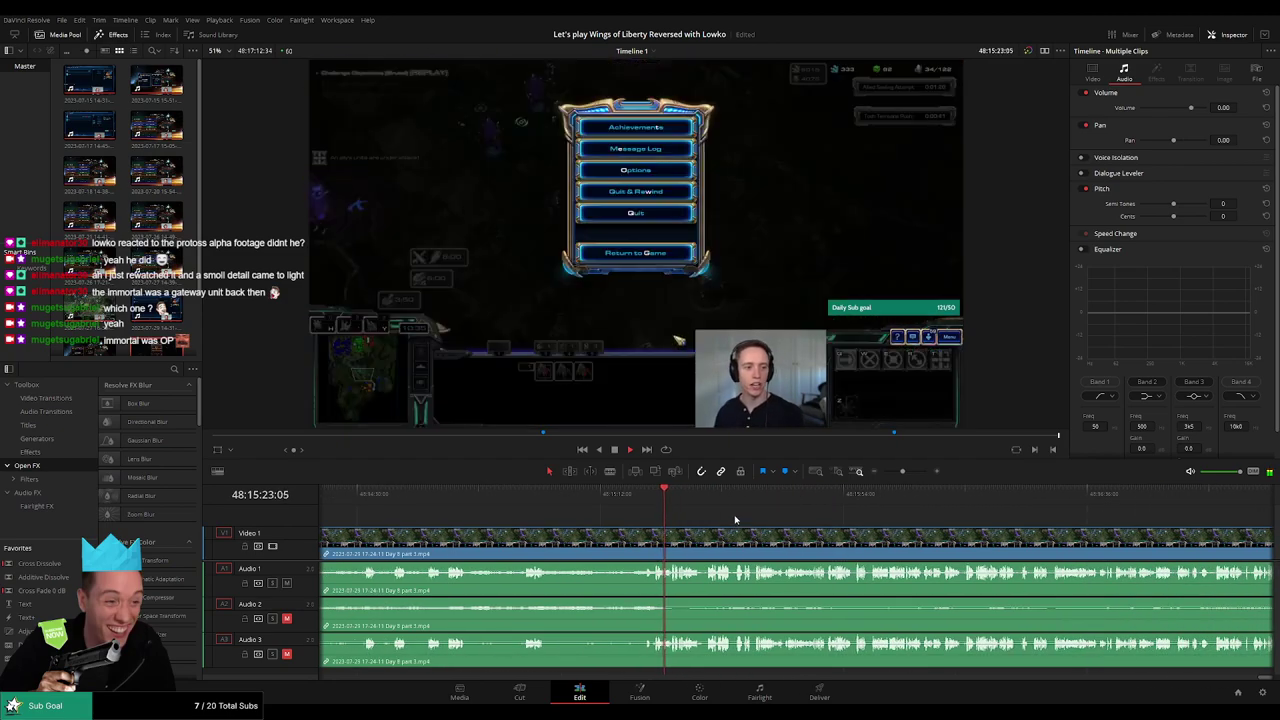
{"action": "left_click", "coordinate": [880, 474]}
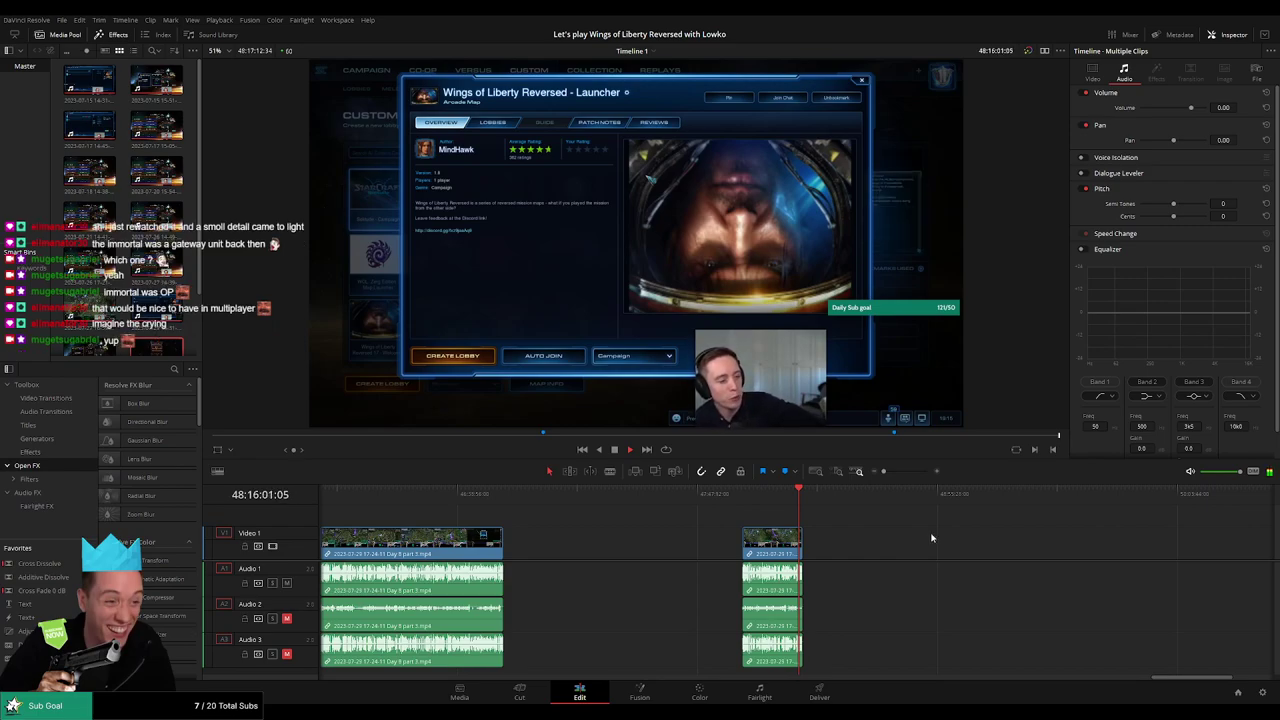
Step: Zoom in on the last clip's end and drag its audio fade handle to add a fade-out
{"action": "scroll", "coordinate": [933, 548], "scroll_direction": "right", "scroll_amount": 5}
{"action": "scroll", "coordinate": [517, 538], "scroll_direction": "left", "scroll_amount": 8}
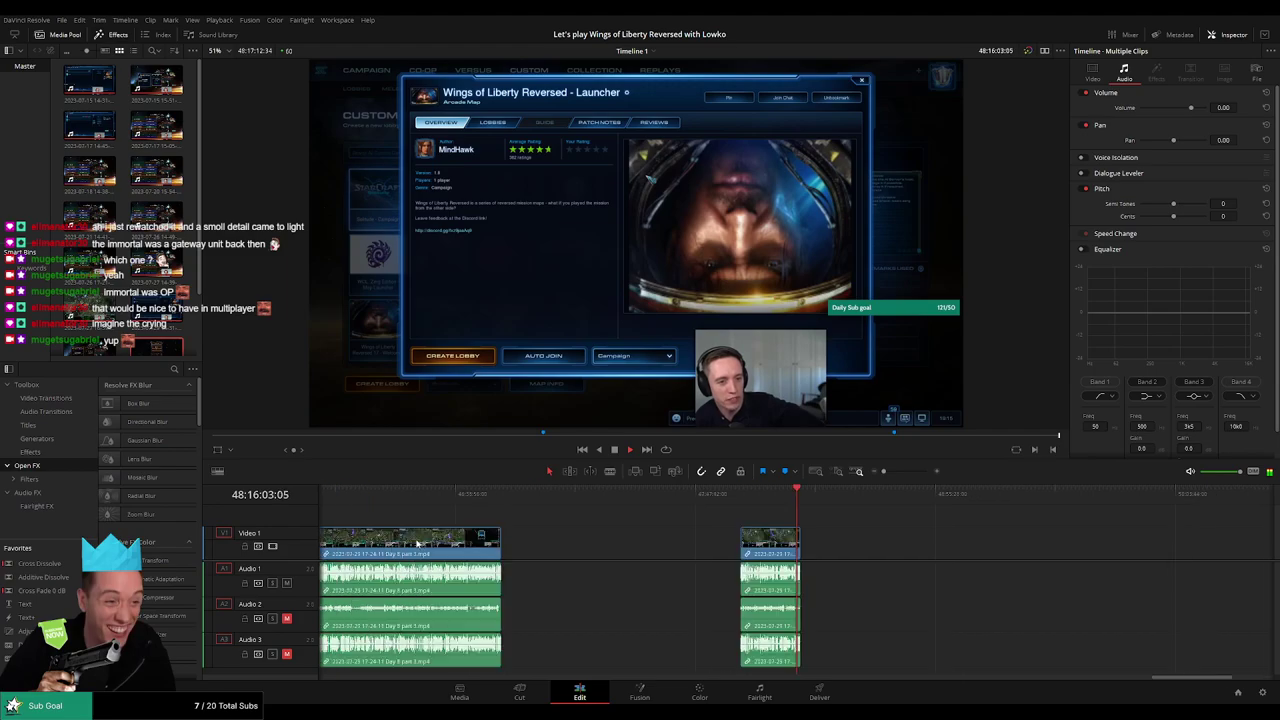
{"action": "scroll", "coordinate": [990, 552], "scroll_direction": "right", "scroll_amount": 5}
{"action": "scroll", "coordinate": [834, 553], "scroll_direction": "left", "scroll_amount": 8}
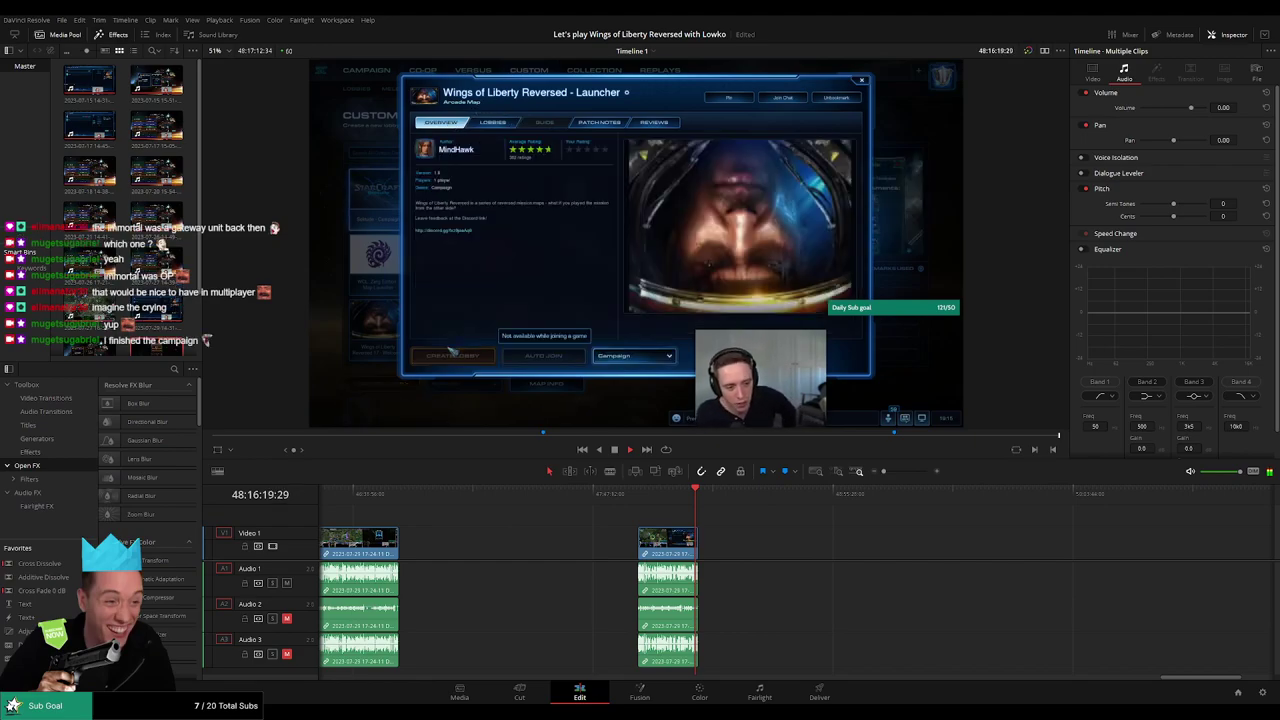
{"action": "left_click_drag", "start_coordinate": [876, 471], "coordinate": [907, 474]}
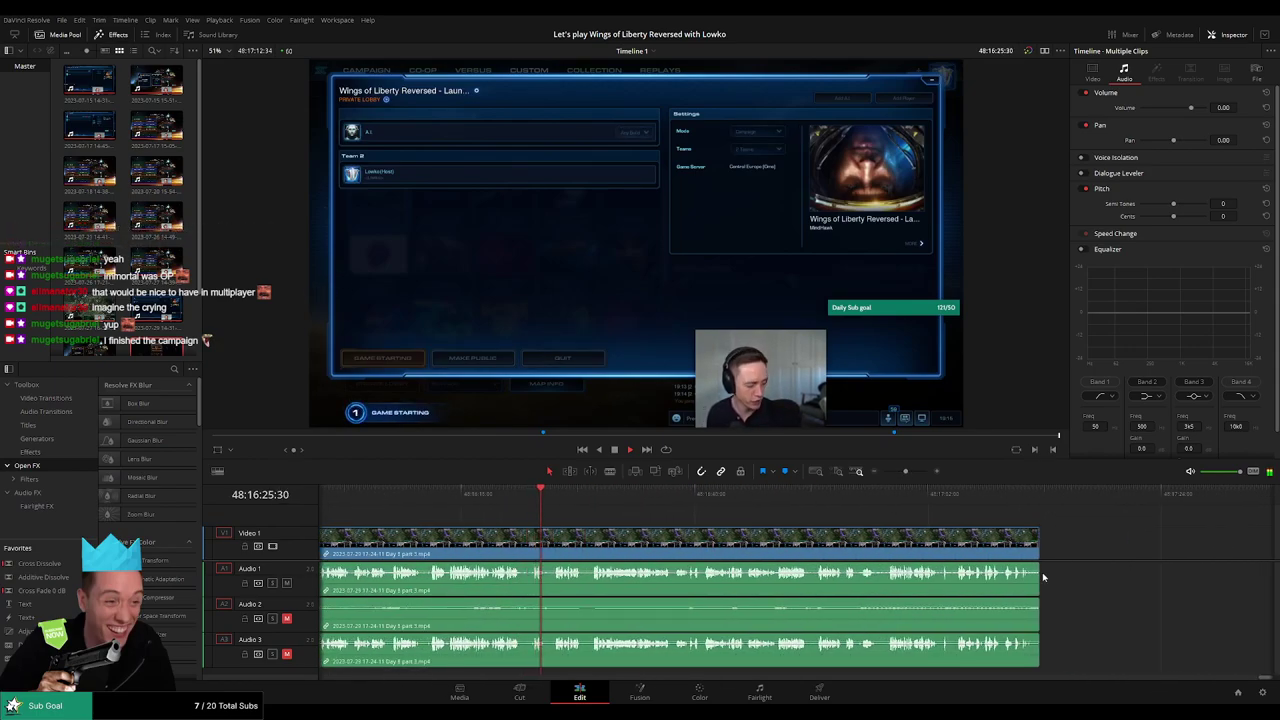
{"action": "left_click_drag", "start_coordinate": [1037, 565], "coordinate": [1030, 569]}
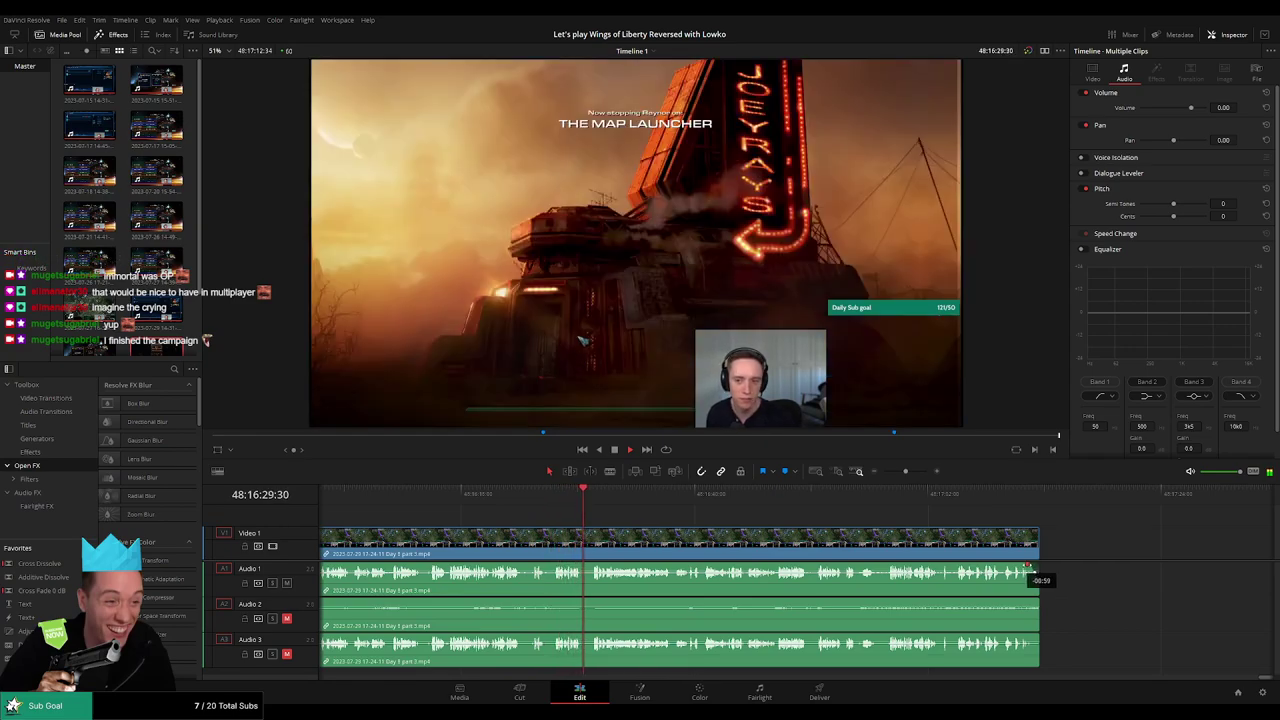
{"action": "left_click_drag", "start_coordinate": [1030, 572], "coordinate": [1034, 580]}
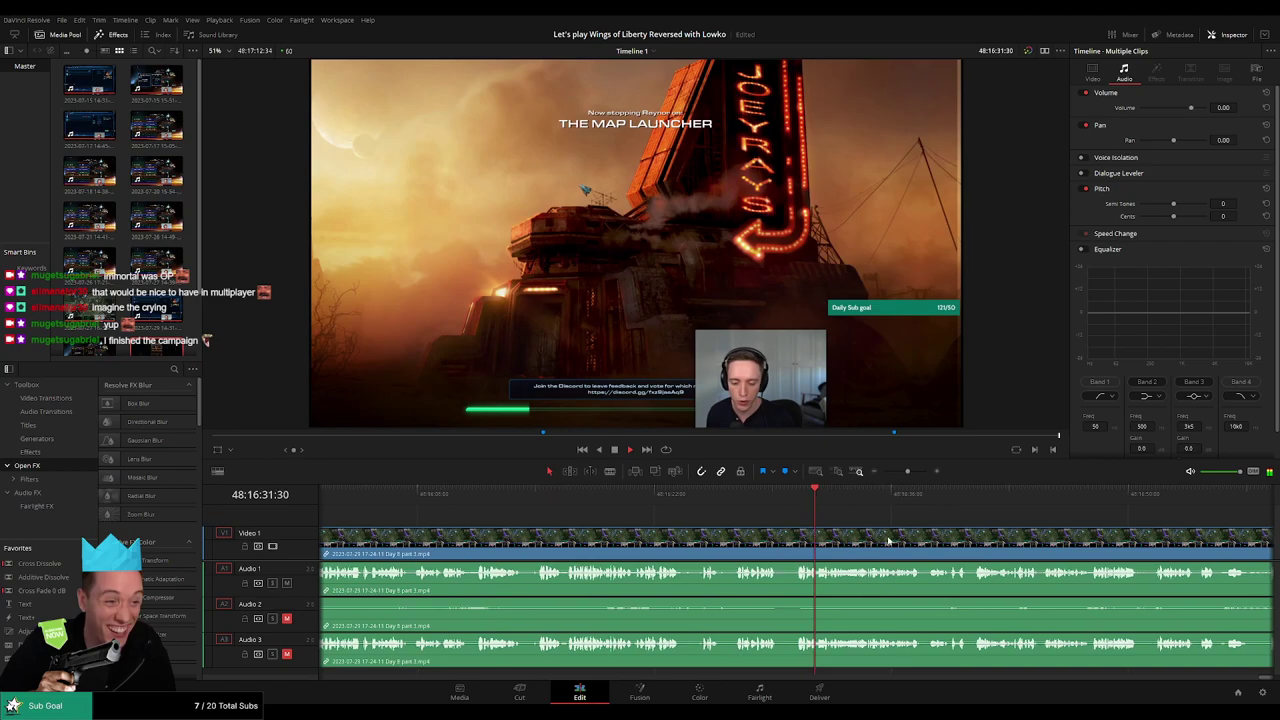
{"action": "mouse_move", "coordinate": [1270, 570]}
{"action": "left_mouse_down"}
{"action": "mouse_move", "coordinate": [1190, 570]}
{"action": "mouse_move", "coordinate": [1190, 533]}
{"action": "mouse_move", "coordinate": [1192, 637]}
{"action": "left_mouse_up"}
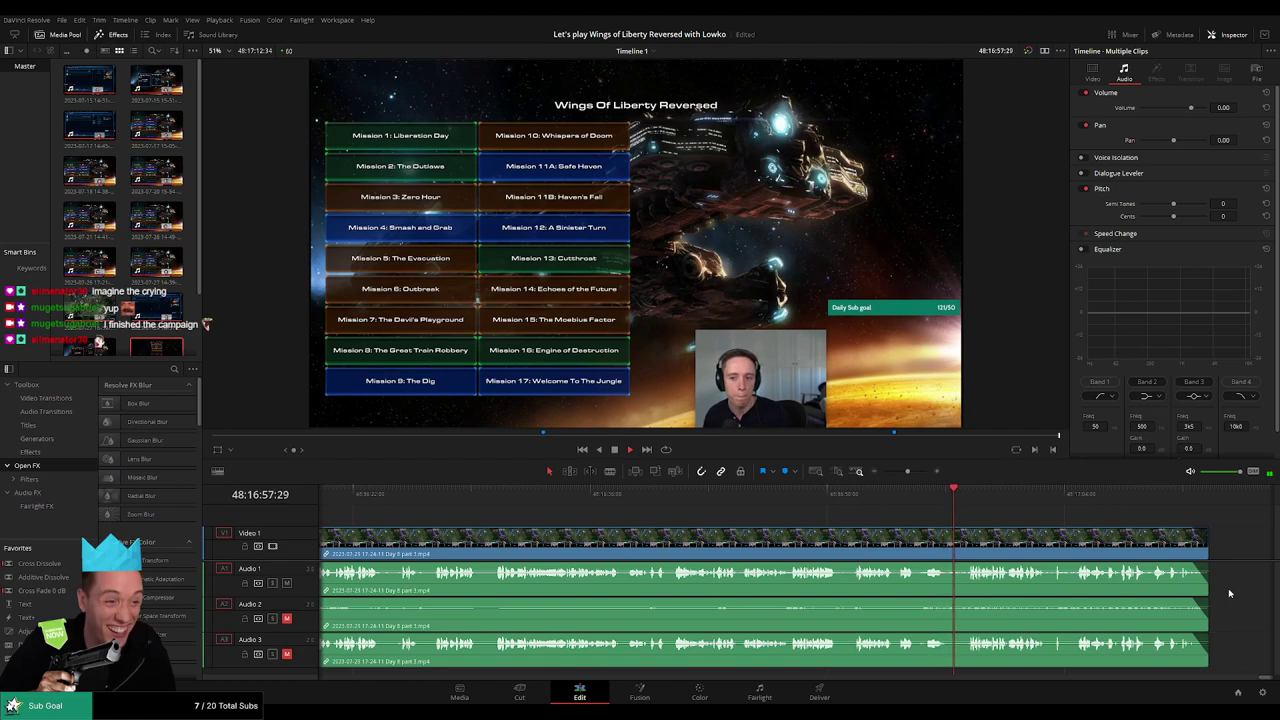
{"action": "scroll", "coordinate": [1021, 534], "scroll_direction": "down", "scroll_amount": 2}
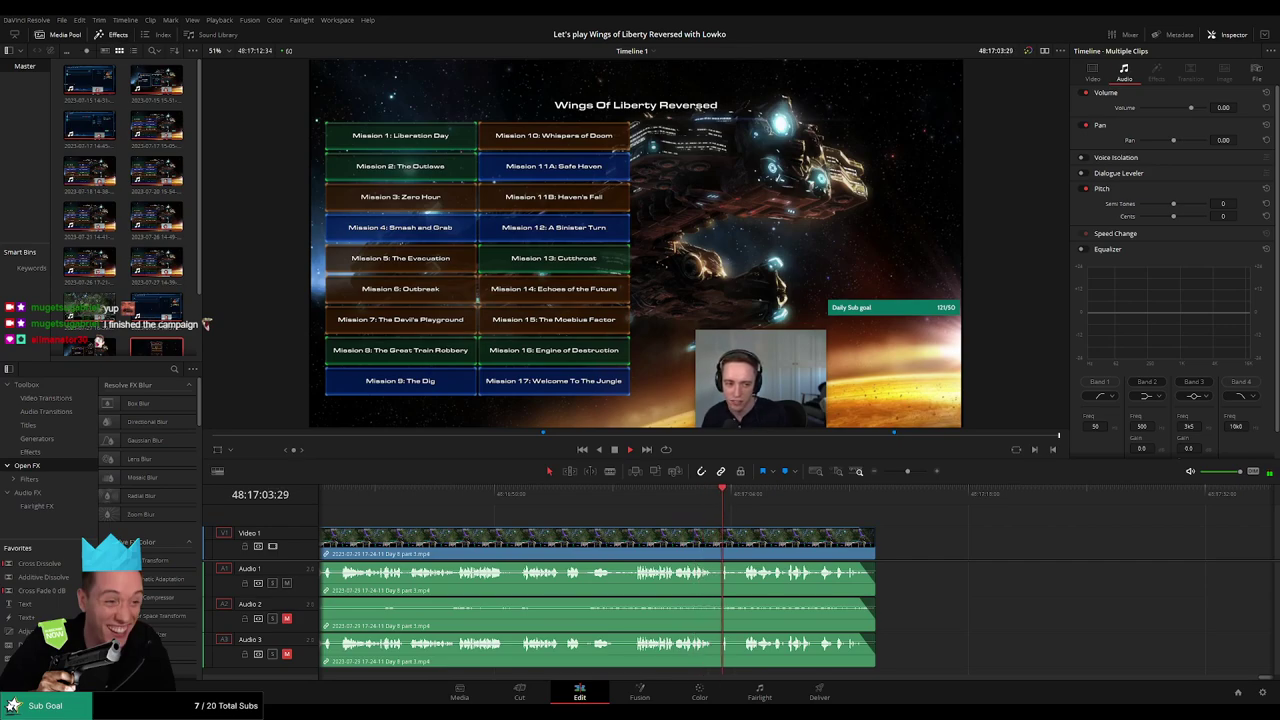
{"action": "scroll", "coordinate": [835, 517], "scroll_direction": "right", "scroll_amount": 5}
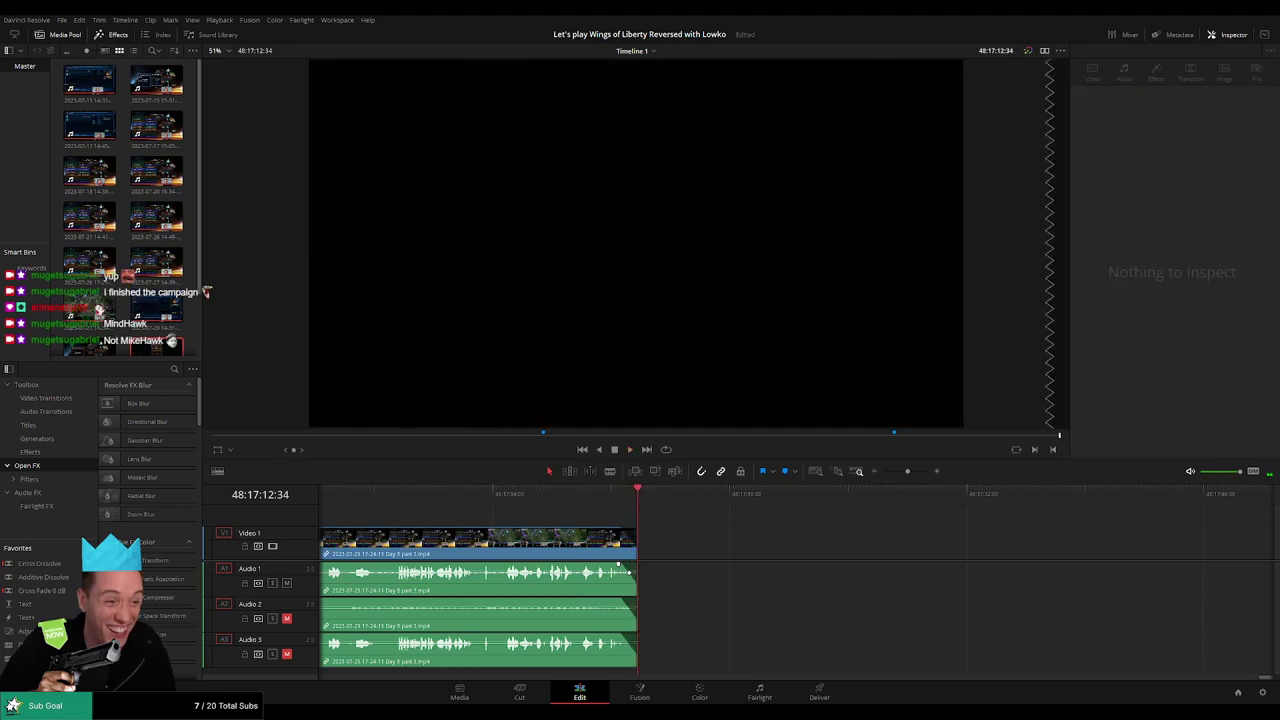
{"action": "left_click", "coordinate": [595, 494]}
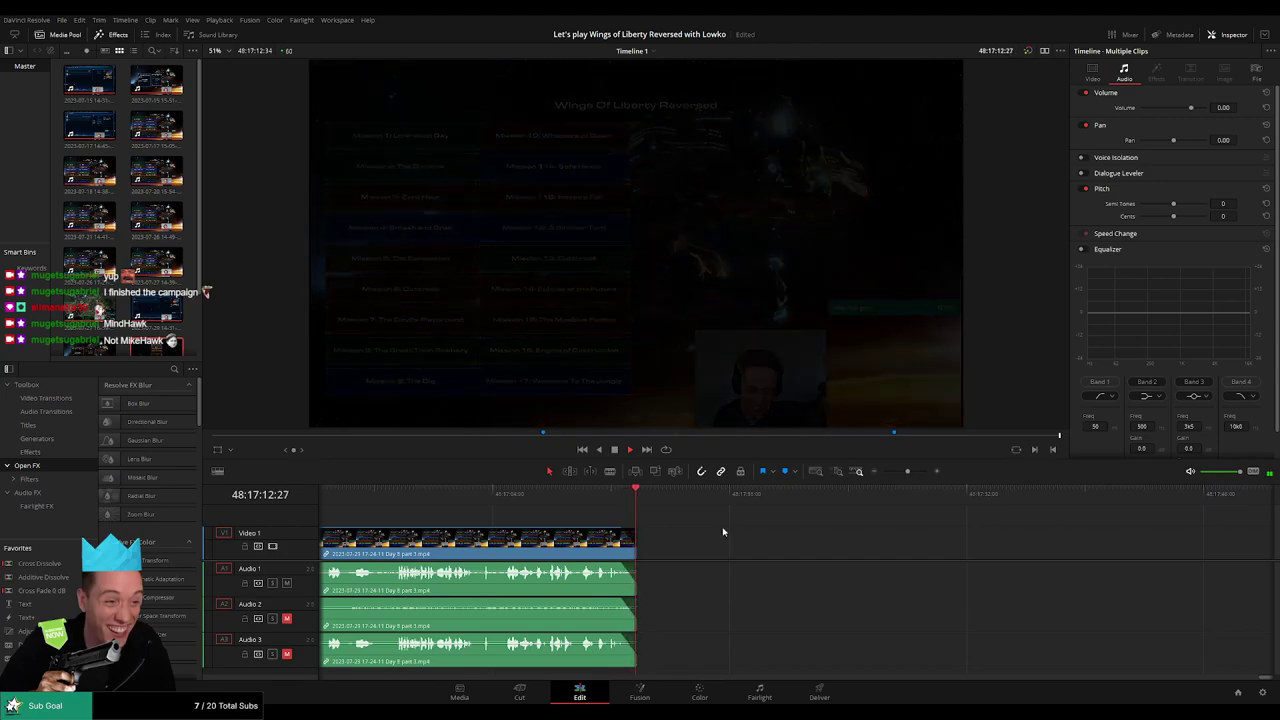
{"action": "left_click_drag", "start_coordinate": [906, 475], "coordinate": [912, 475]}
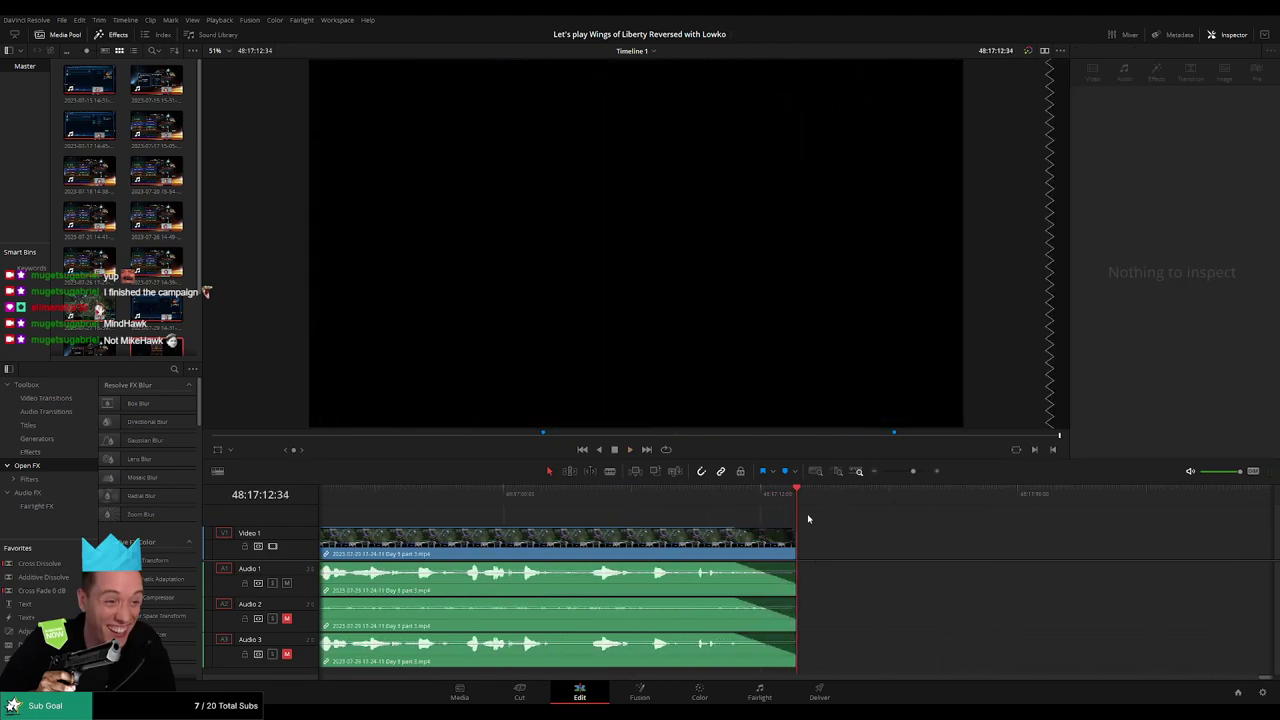
Step: Trim a few frames off the end of all clips in the timeline
{"action": "key", "text": "ctrl+a"}
{"action": "left_click_drag", "start_coordinate": [796, 543], "coordinate": [790, 543]}
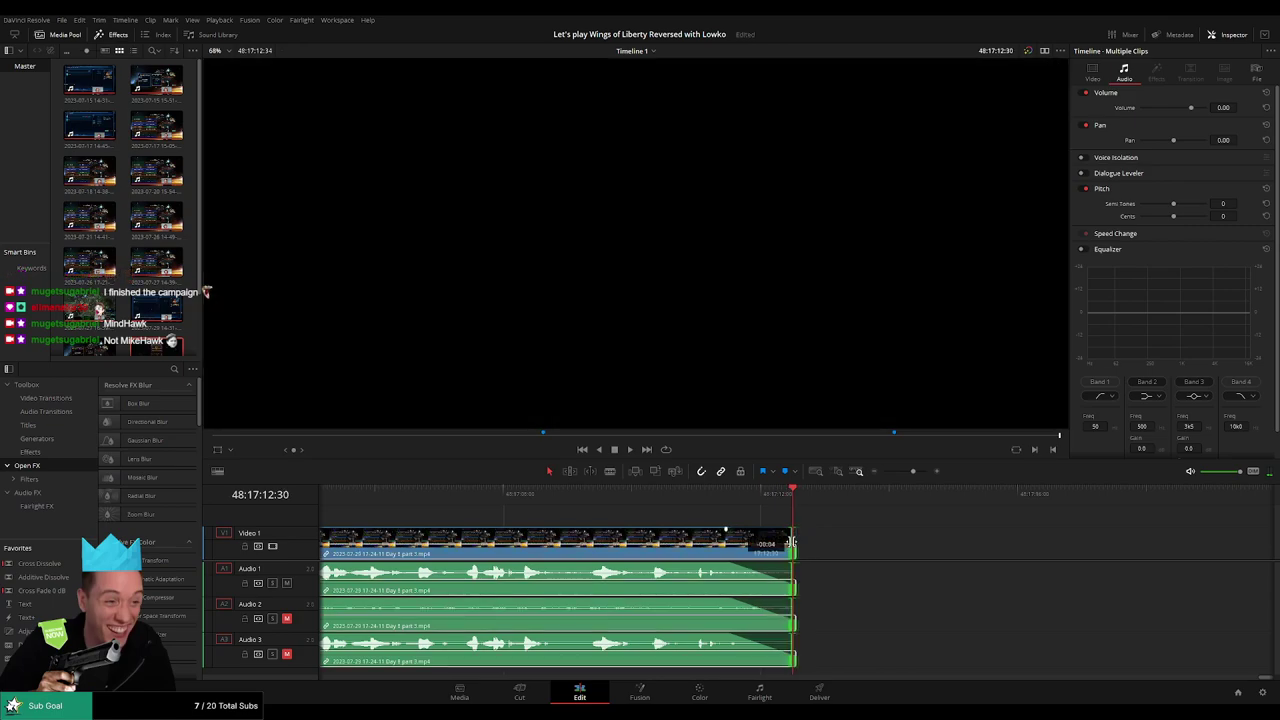
{"action": "left_click", "coordinate": [835, 542]}
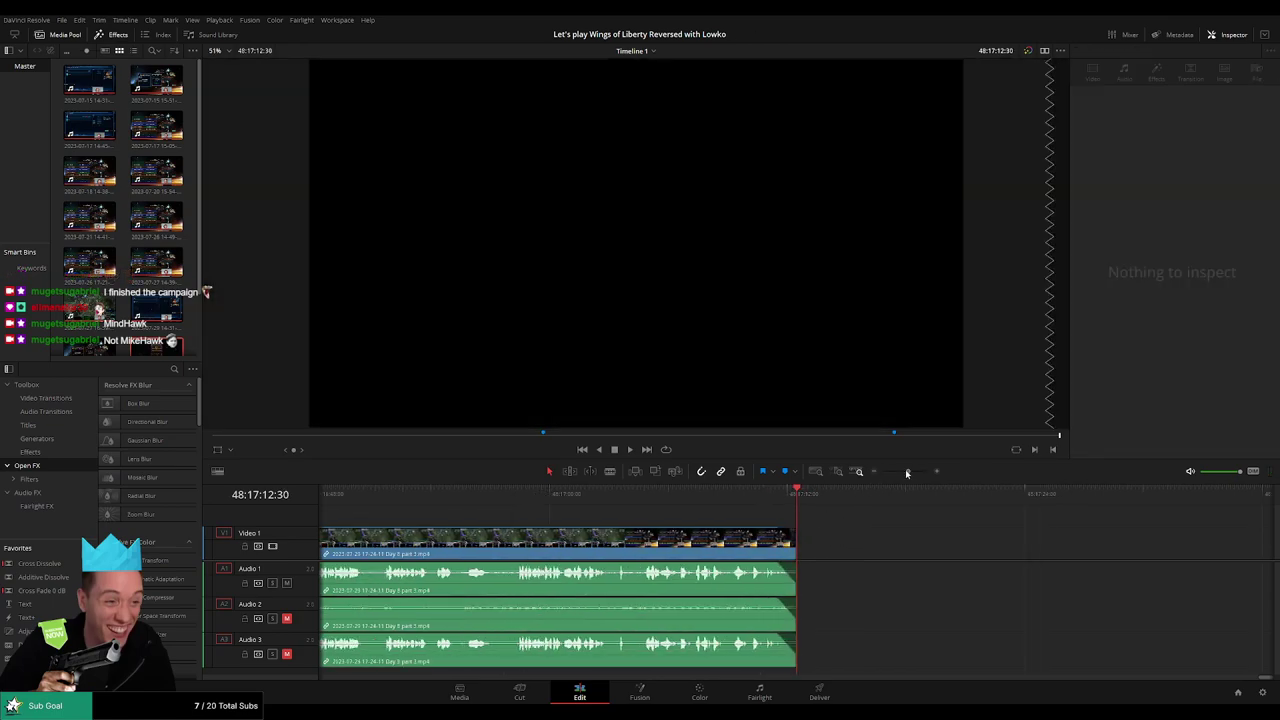
{"action": "scroll", "coordinate": [887, 522], "scroll_direction": "down", "scroll_amount": 2}
Step: Add a marker named '25 episodes' at the timeline end and step through the episode markers
{"action": "key", "text": "m"}
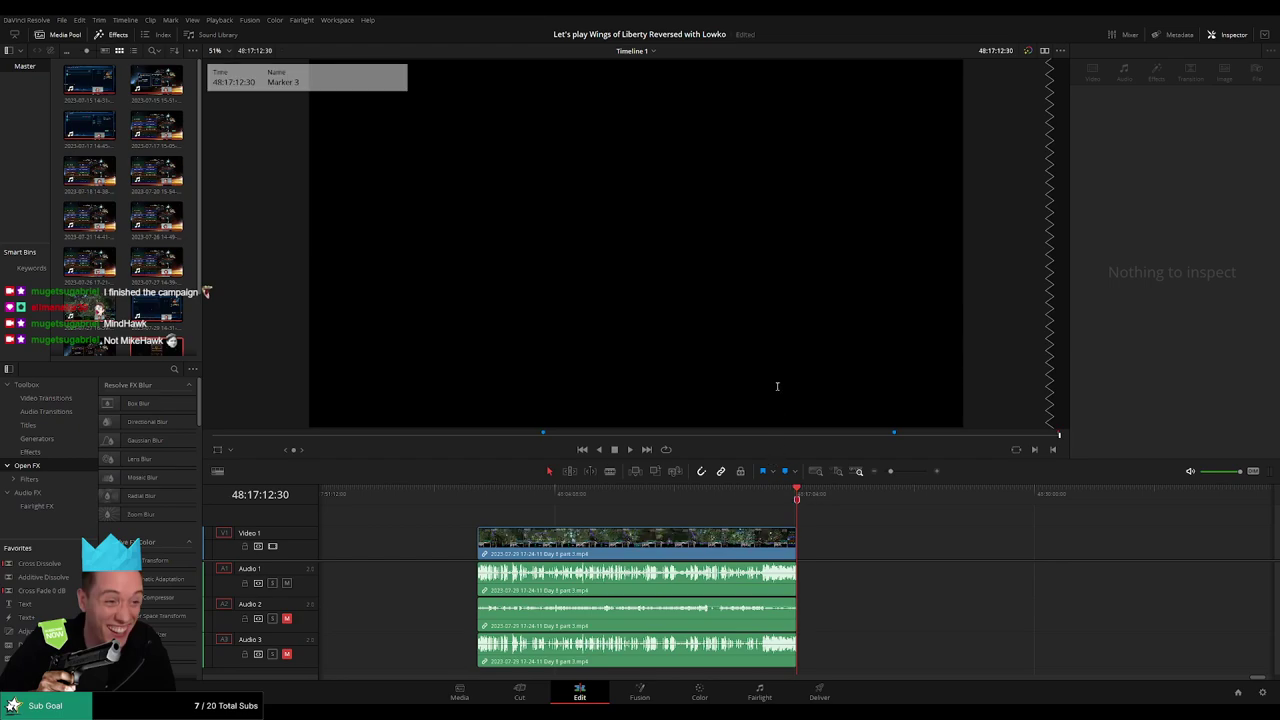
{"action": "key", "text": "Return"}
{"action": "left_click_drag", "start_coordinate": [890, 471], "coordinate": [883, 471]}
{"action": "key", "text": "ctrl+z"}
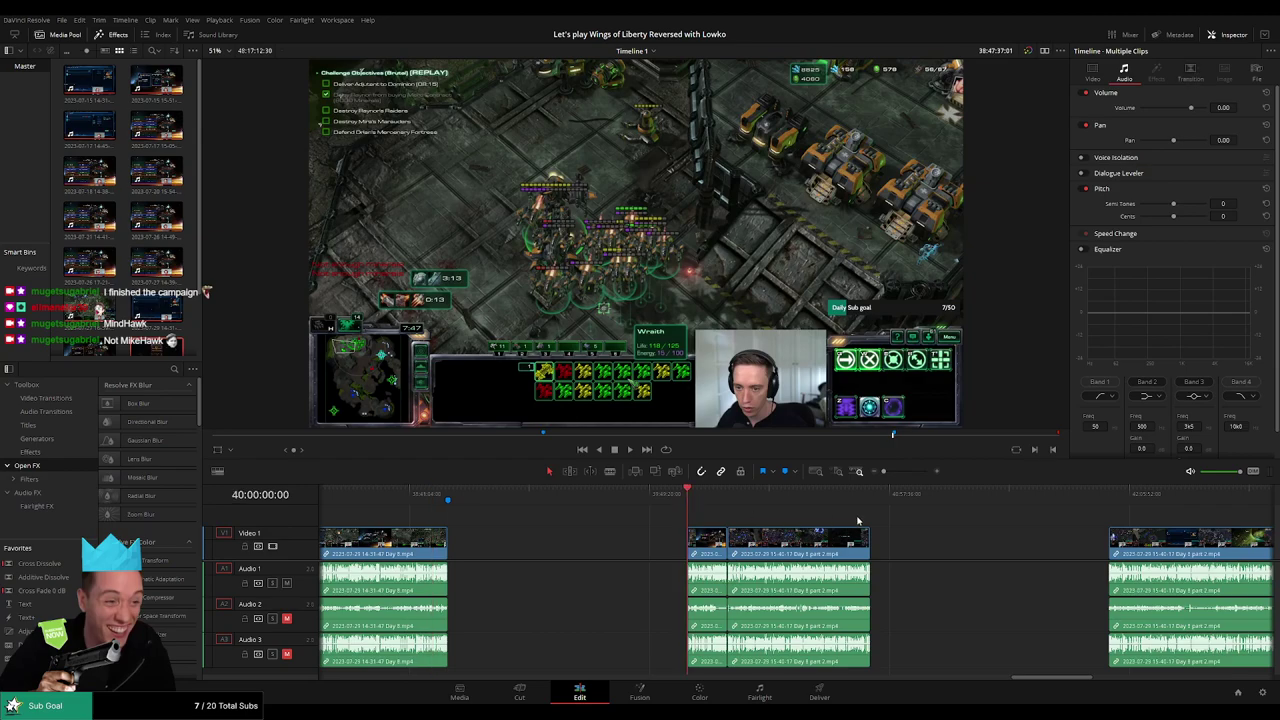
{"action": "key", "text": "ctrl+z"}
{"action": "key", "text": "ctrl+z"}
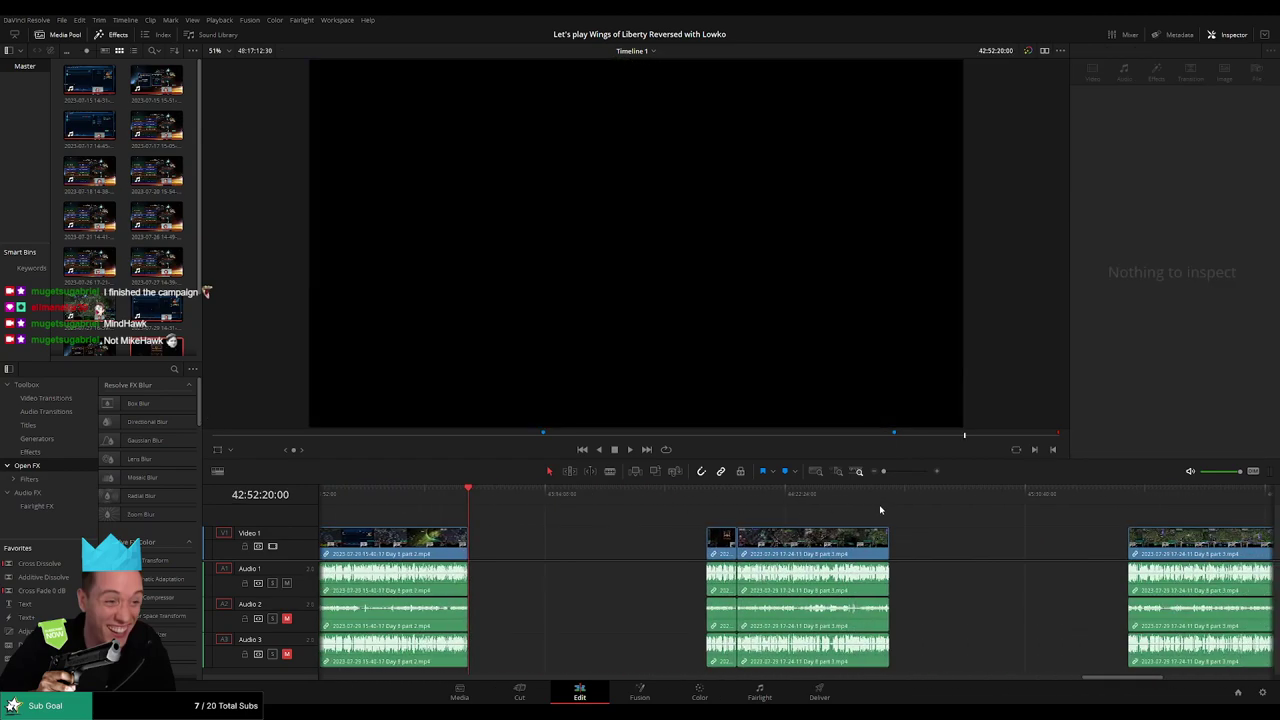
{"action": "key", "text": "ctrl+z"}
{"action": "key", "text": "ctrl+z"}
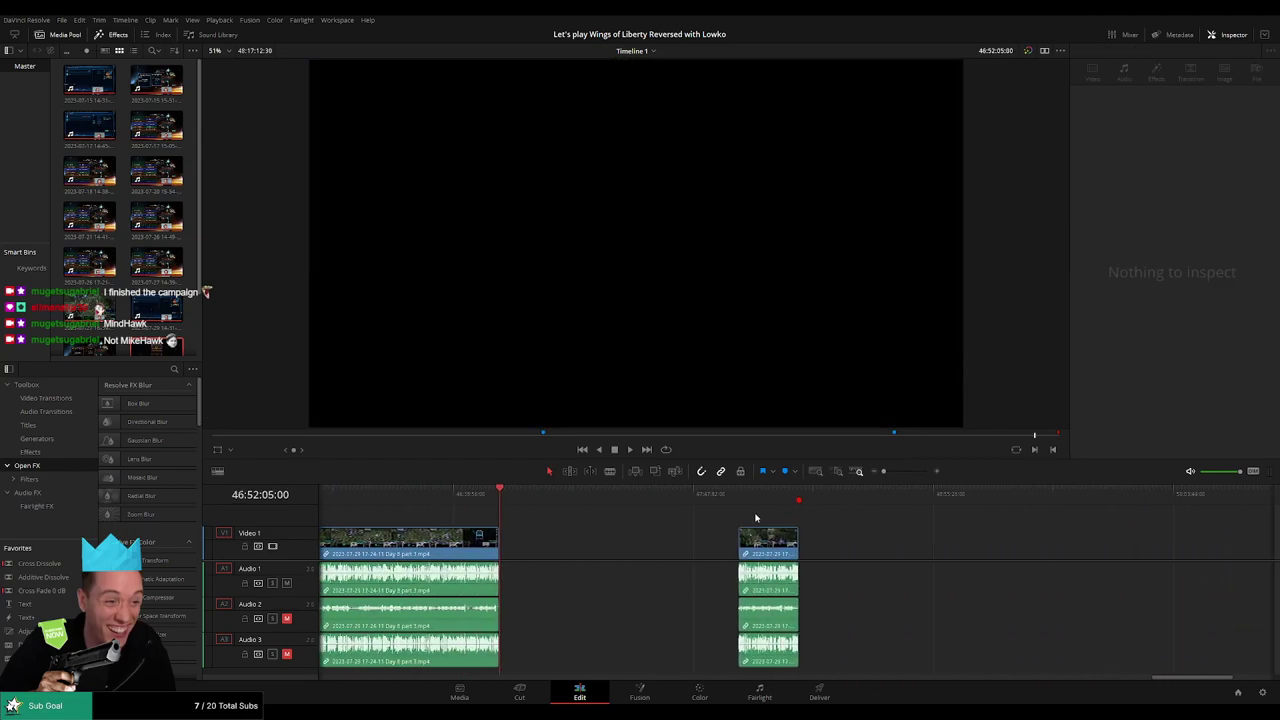
{"action": "key", "text": "ctrl+z"}
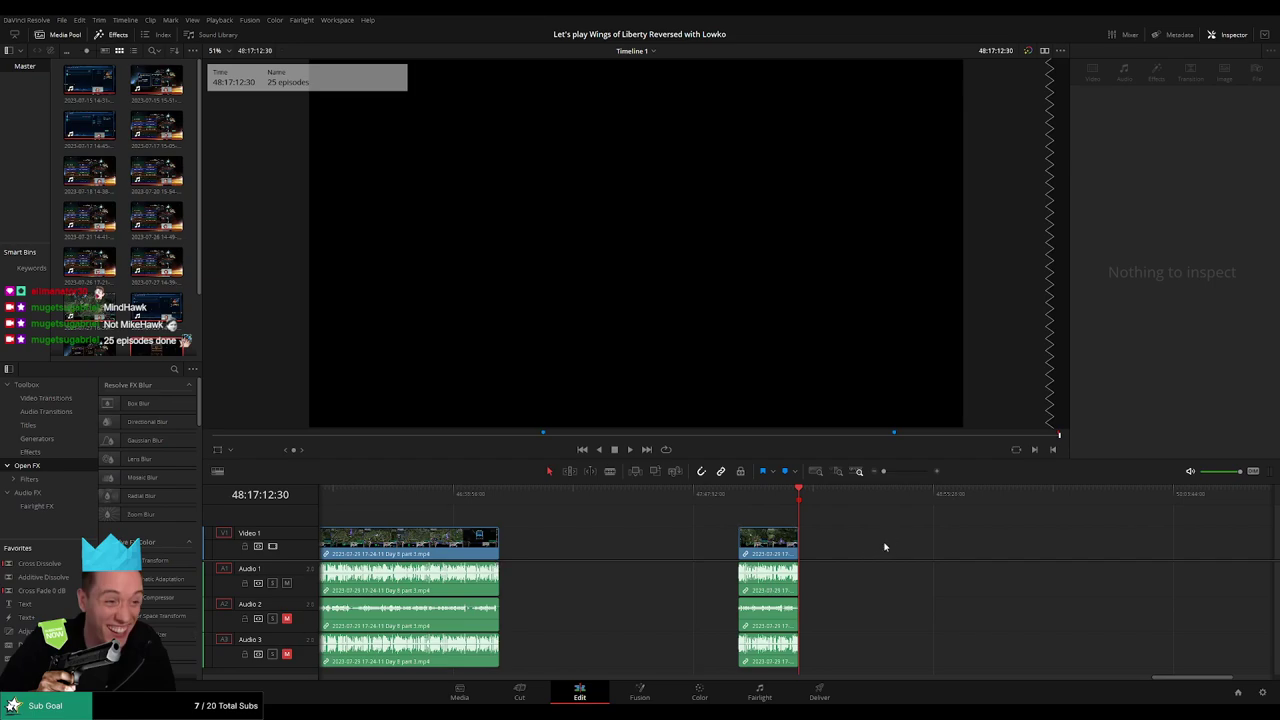
{"action": "scroll", "coordinate": [884, 547], "scroll_direction": "right", "scroll_amount": 1}
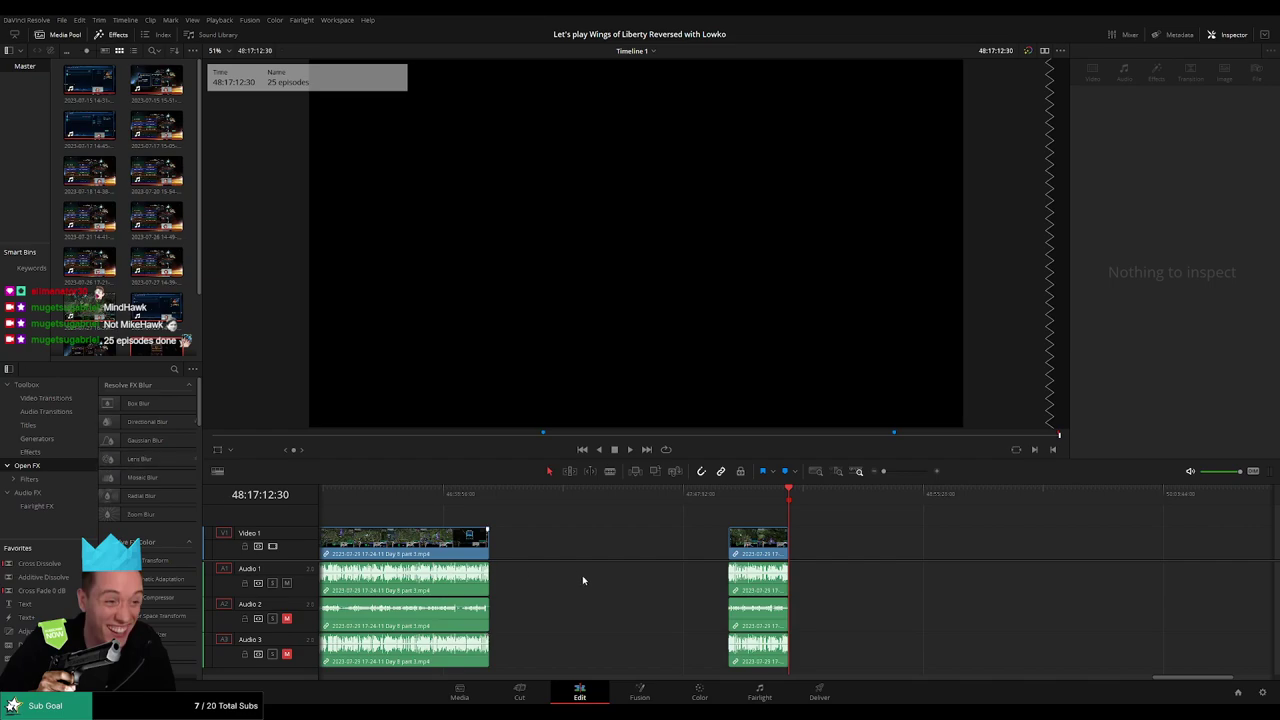
Step: Go to the Deliver page and park the playhead at the timeline start
{"action": "left_click", "coordinate": [820, 690]}
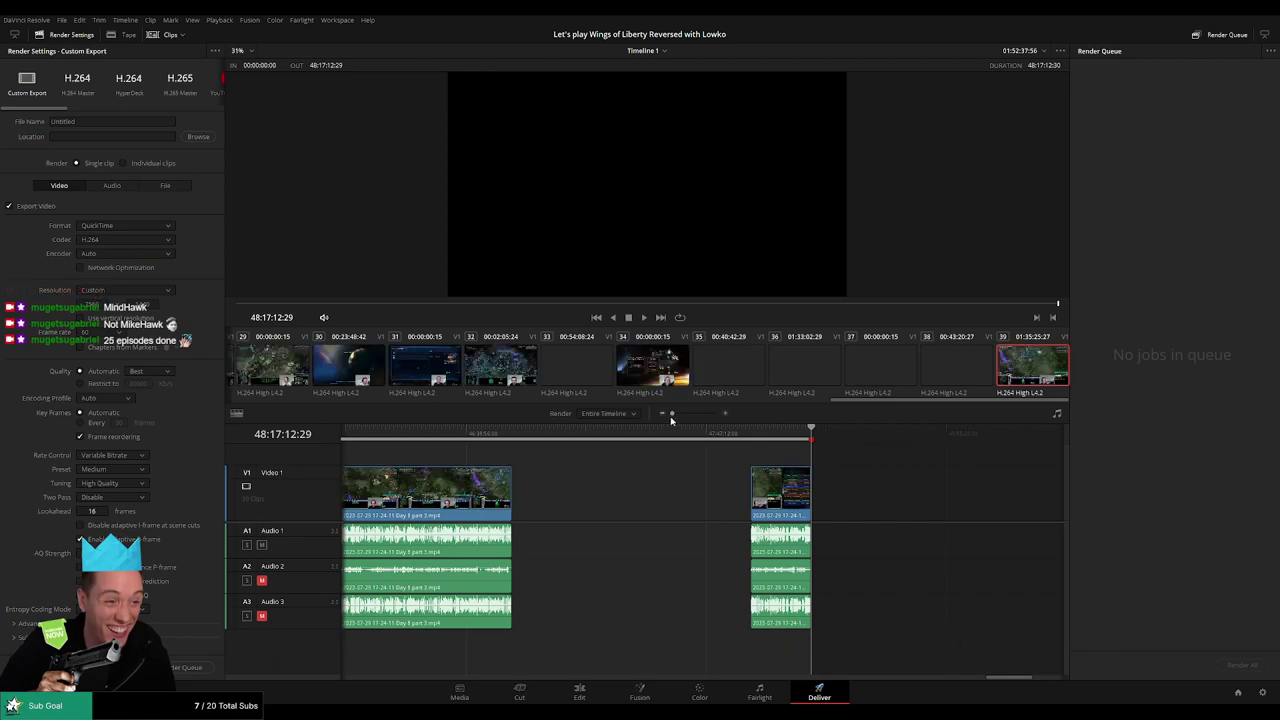
{"action": "left_click_drag", "start_coordinate": [1006, 679], "coordinate": [362, 677]}
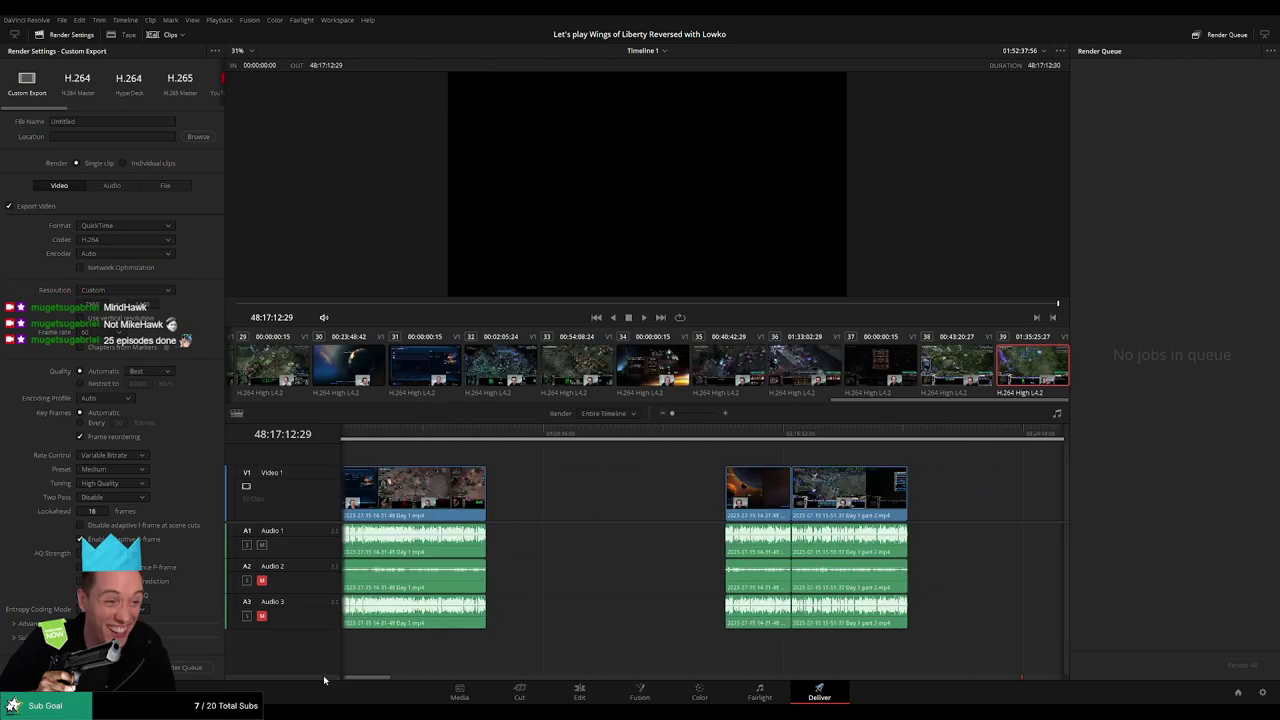
{"action": "left_click", "coordinate": [352, 433]}
{"action": "left_click_drag", "start_coordinate": [350, 433], "coordinate": [341, 433]}
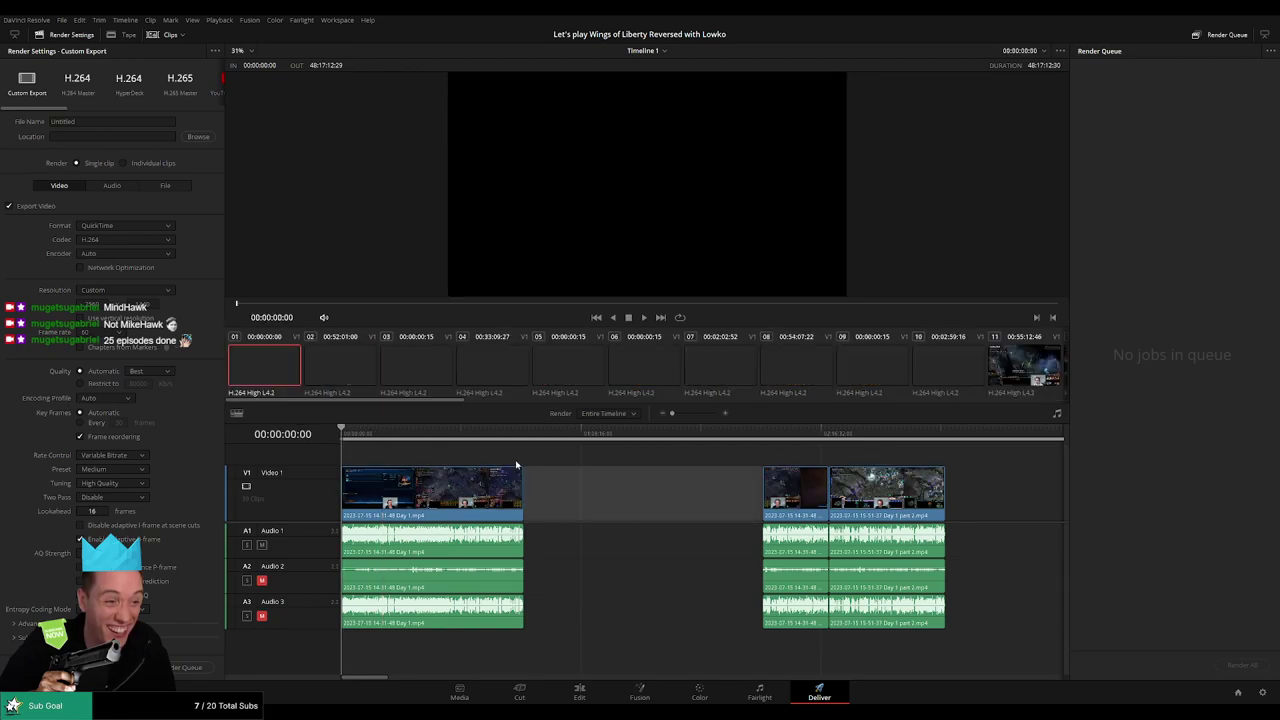
{"action": "key", "text": "Down"}
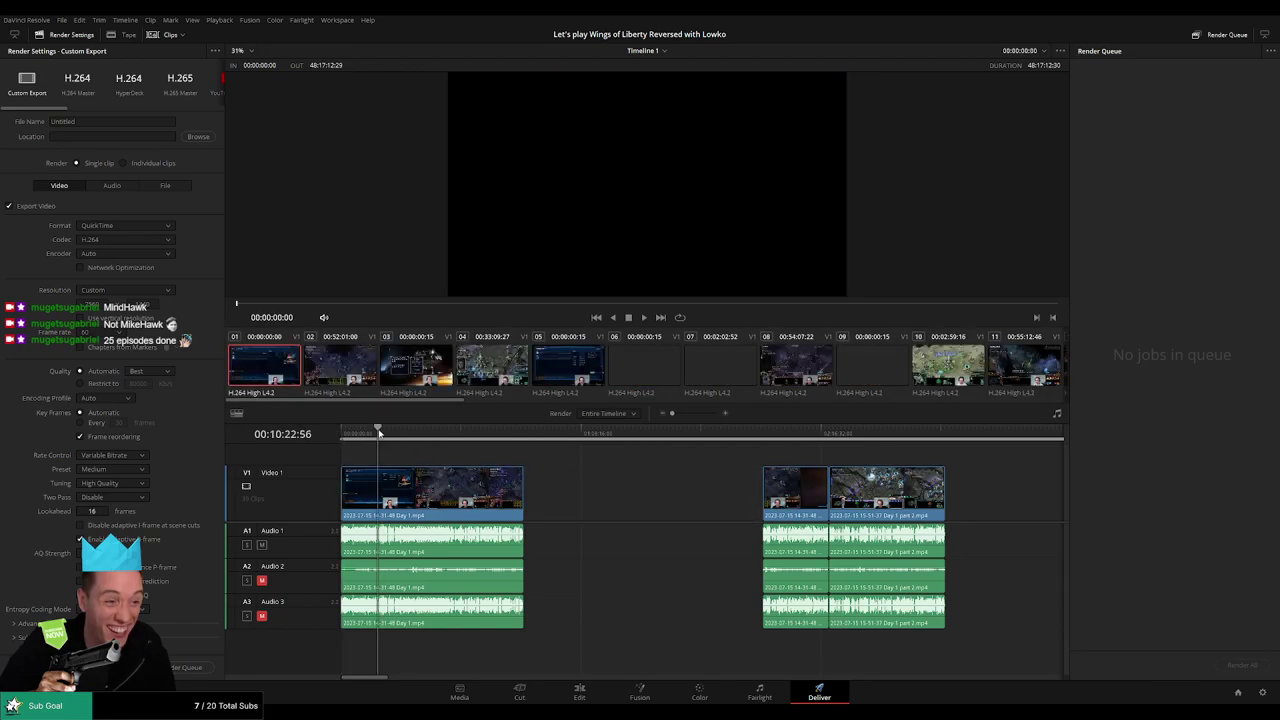
{"action": "key", "text": "Up"}
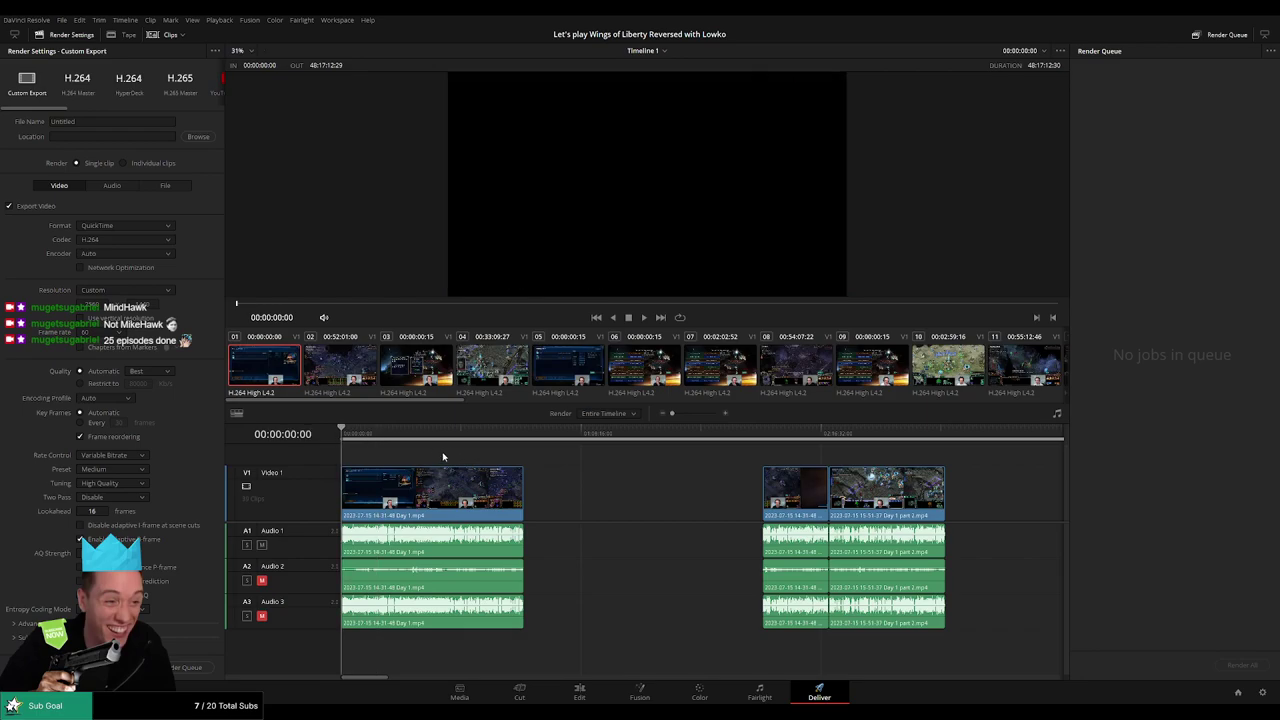
Step: Choose MP4 format with the NVIDIA encoder and restrict the bitrate to 15000 kb/s
{"action": "left_click", "coordinate": [124, 226]}
{"action": "left_click", "coordinate": [131, 267]}
{"action": "left_click", "coordinate": [133, 289]}
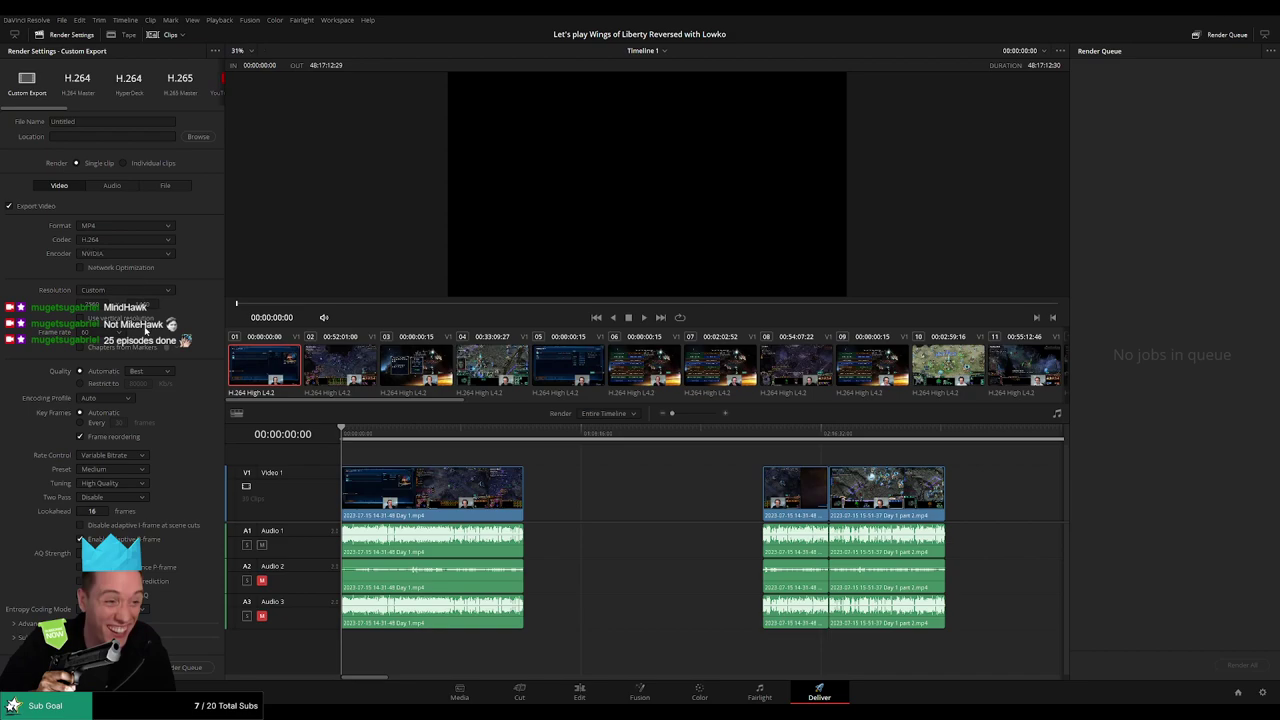
{"action": "left_click", "coordinate": [137, 383]}
{"action": "type", "text": "180000"}
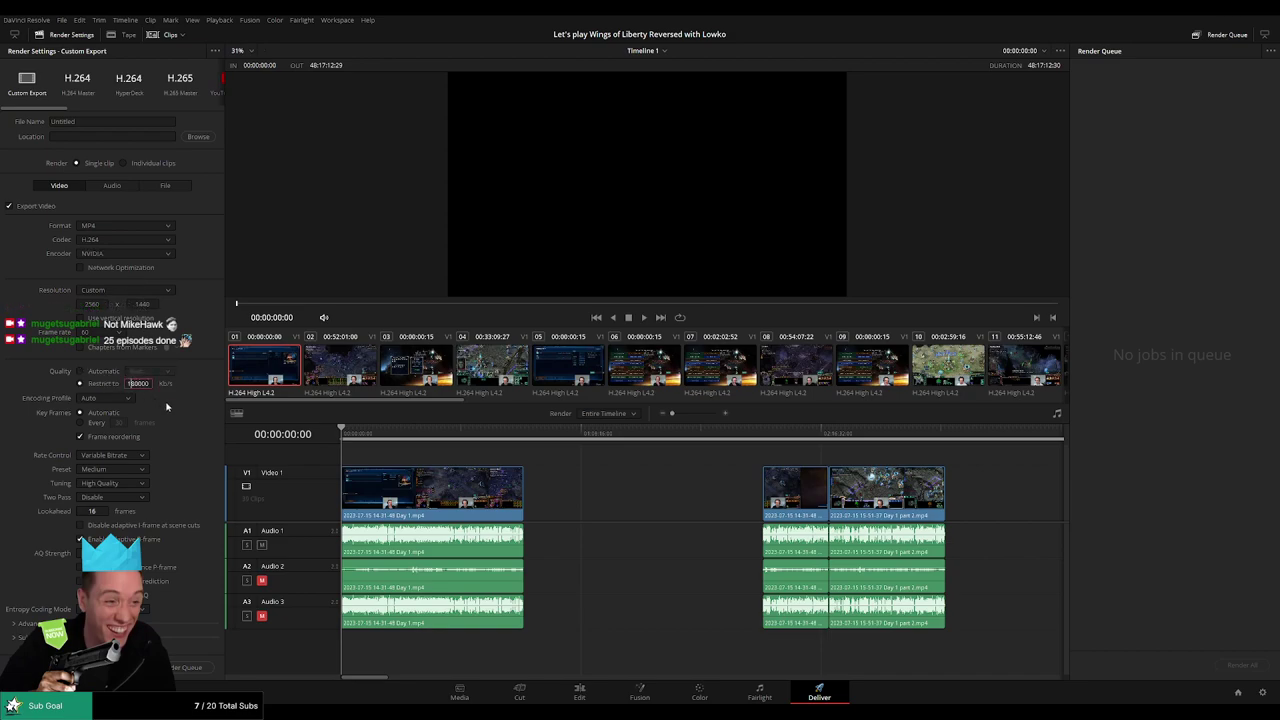
{"action": "key", "text": "BackSpace"}
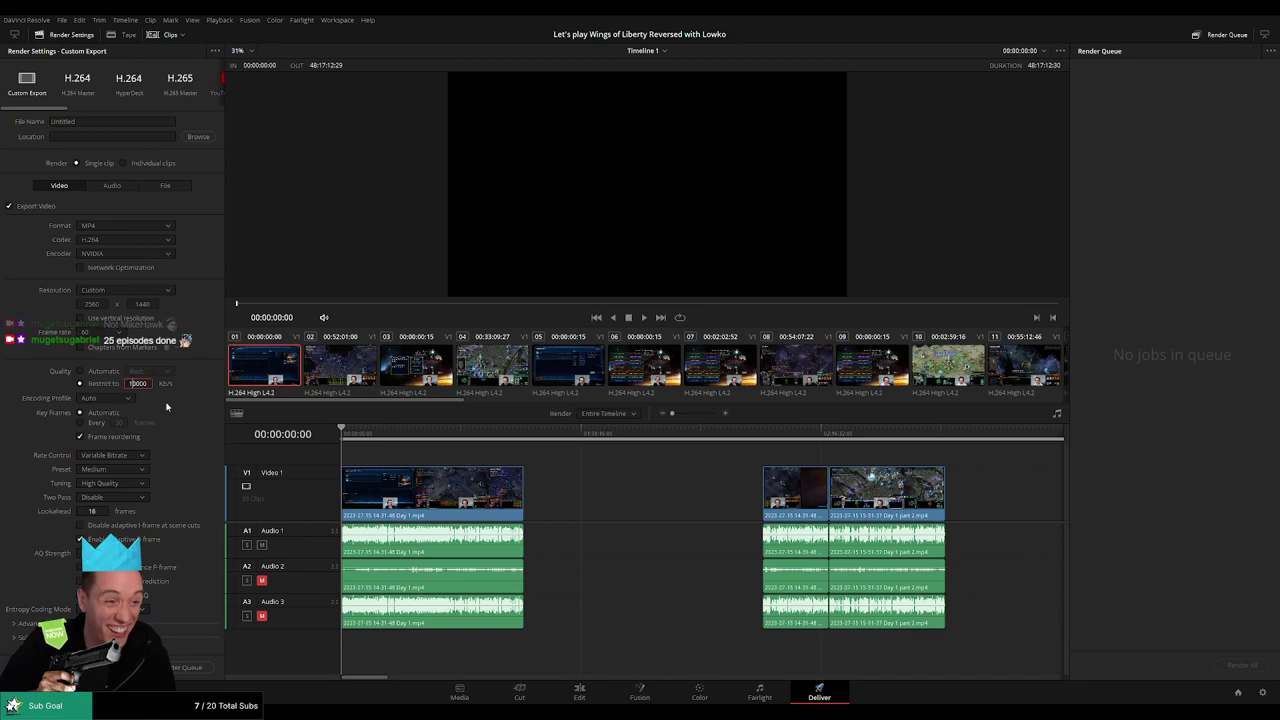
{"action": "key", "text": "Delete"}
{"action": "type", "text": "5"}
{"action": "left_click", "coordinate": [600, 497]}
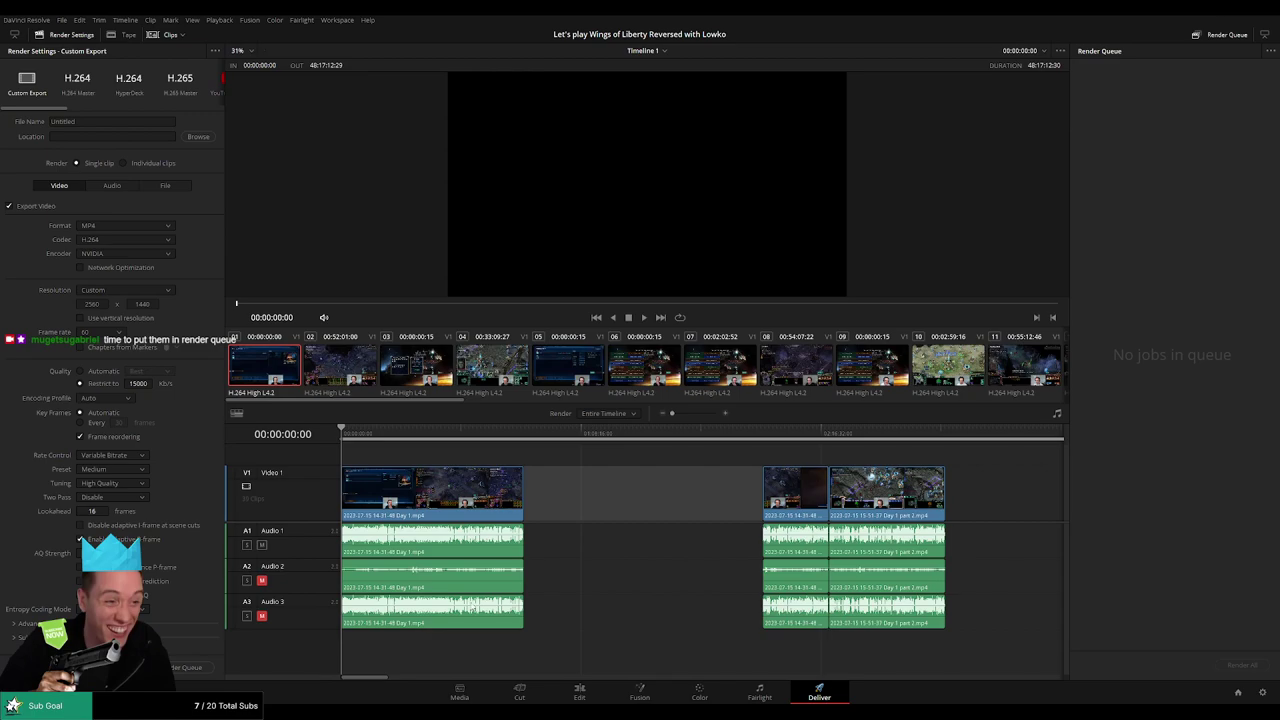
Step: Name the output after the series title ending in 'Ep', mark episode one's range, and queue Ep 1
{"action": "left_click", "coordinate": [168, 121]}
{"action": "key", "text": "ctrl+v"}
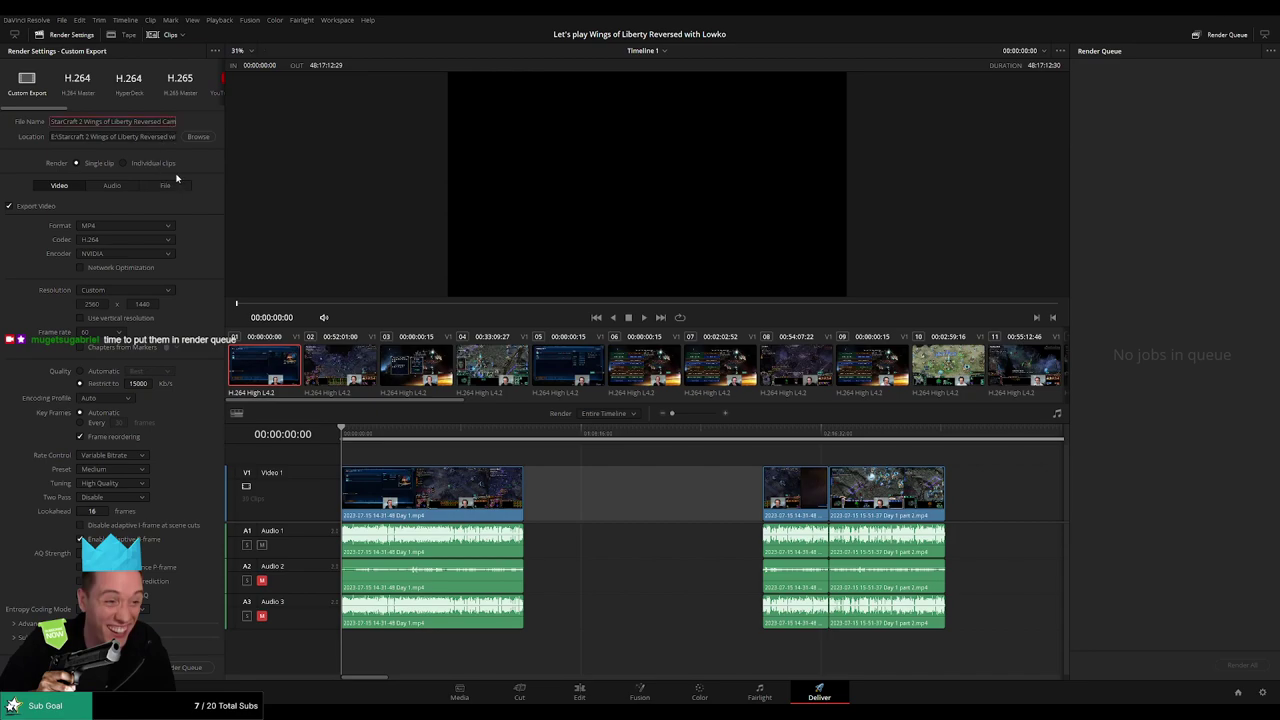
{"action": "type", "text": "paign with Lowko Ep 1"}
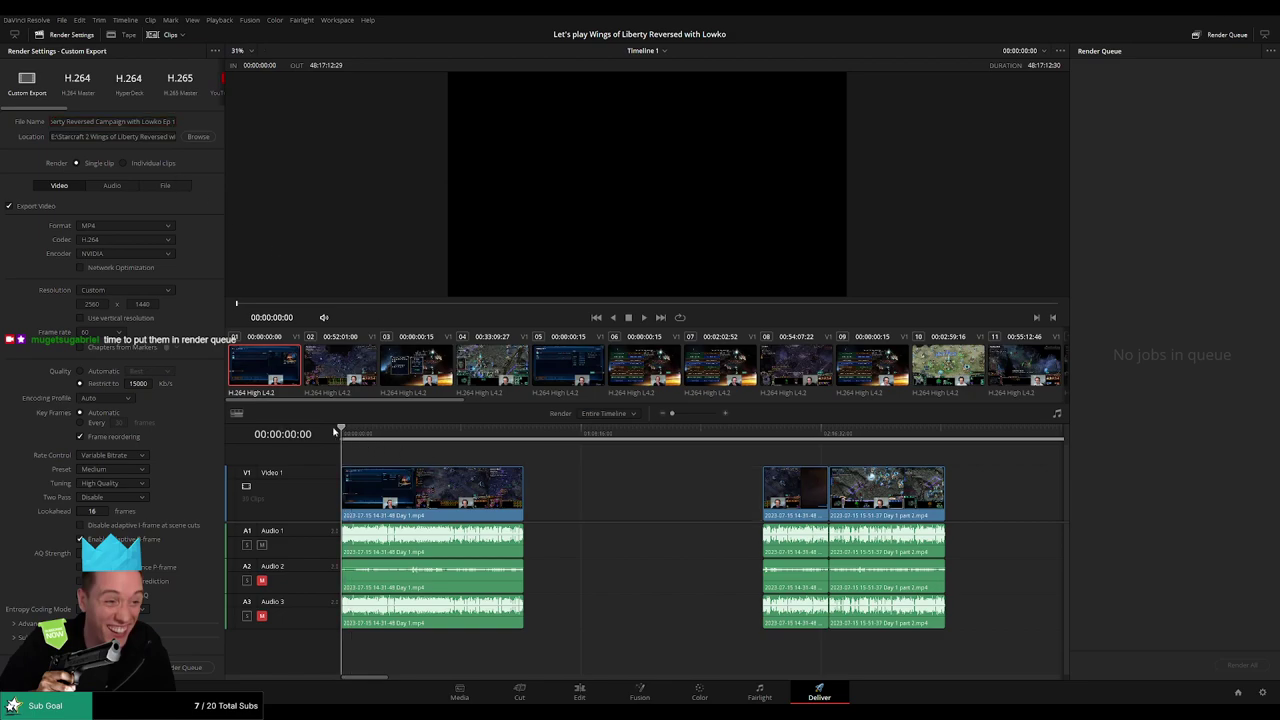
{"action": "left_click_drag", "start_coordinate": [345, 432], "coordinate": [340, 432]}
{"action": "left_click_drag", "start_coordinate": [460, 440], "coordinate": [521, 433]}
{"action": "key", "text": "o"}
{"action": "key", "text": "o"}
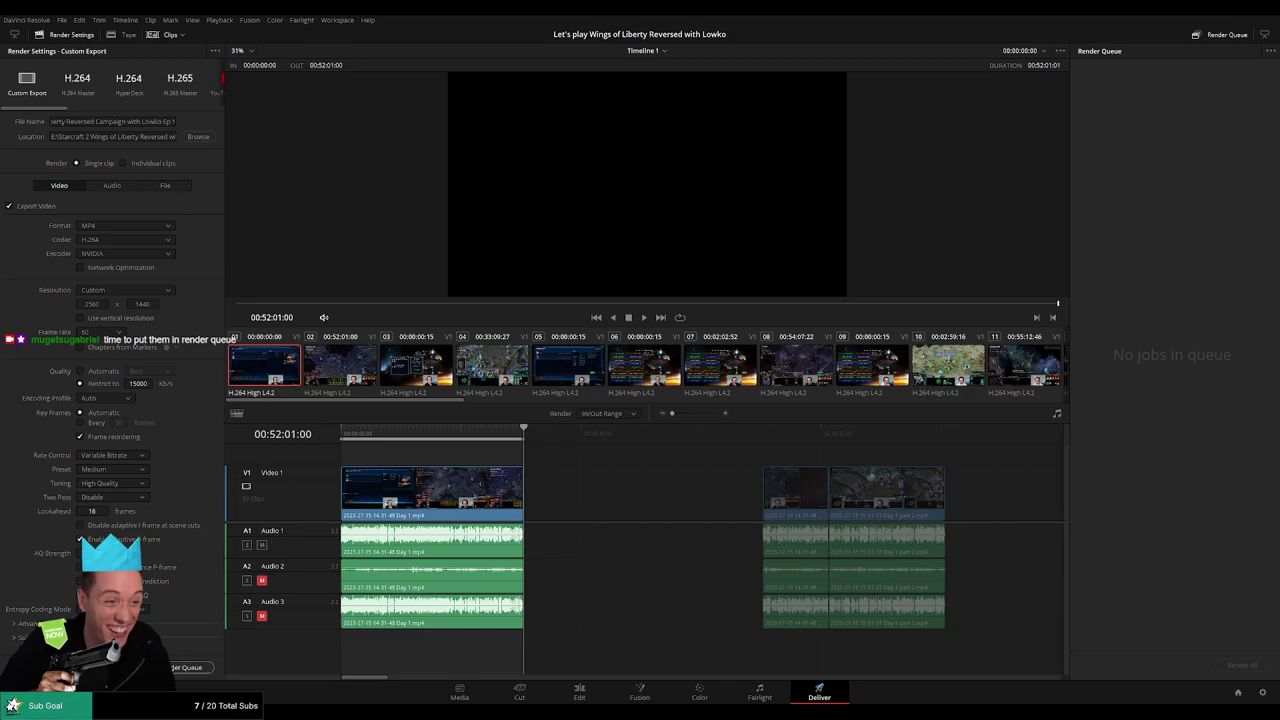
{"action": "left_click", "coordinate": [190, 667]}
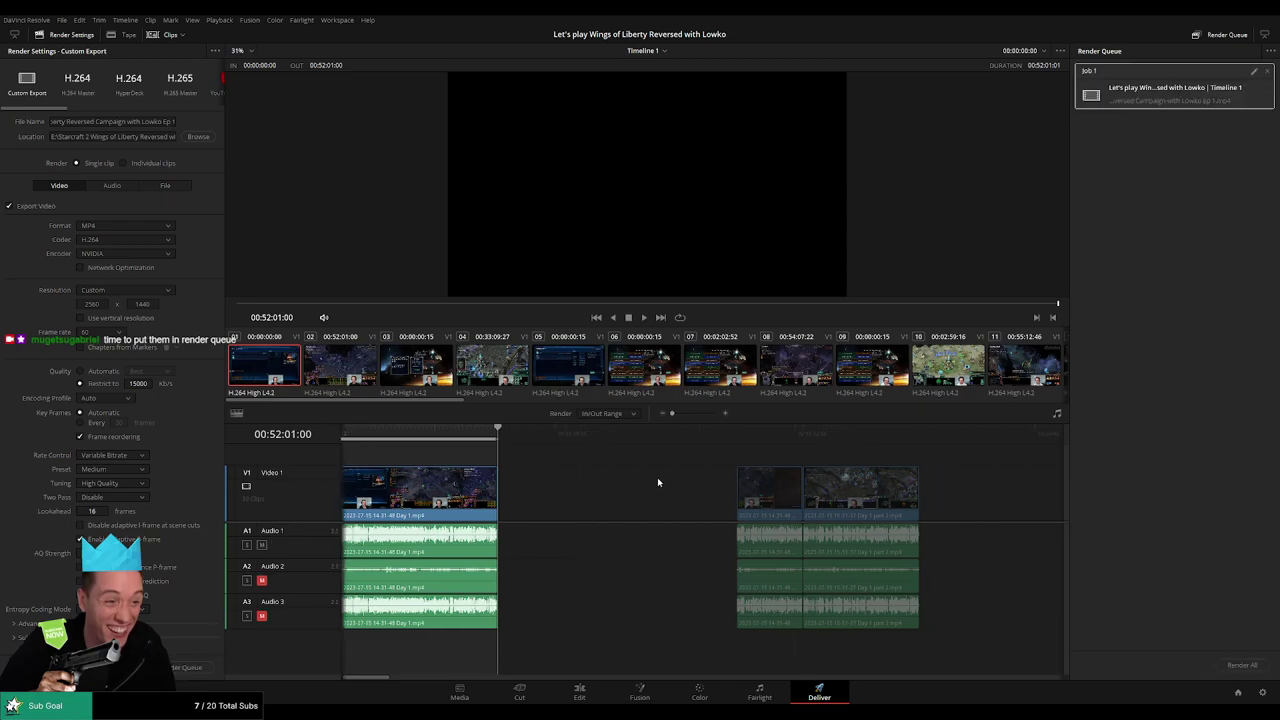
Step: Mark episode two's range, change the file name to Ep 2, and queue it
{"action": "scroll", "coordinate": [657, 477], "scroll_direction": "right", "scroll_amount": 5}
{"action": "left_click", "coordinate": [599, 441]}
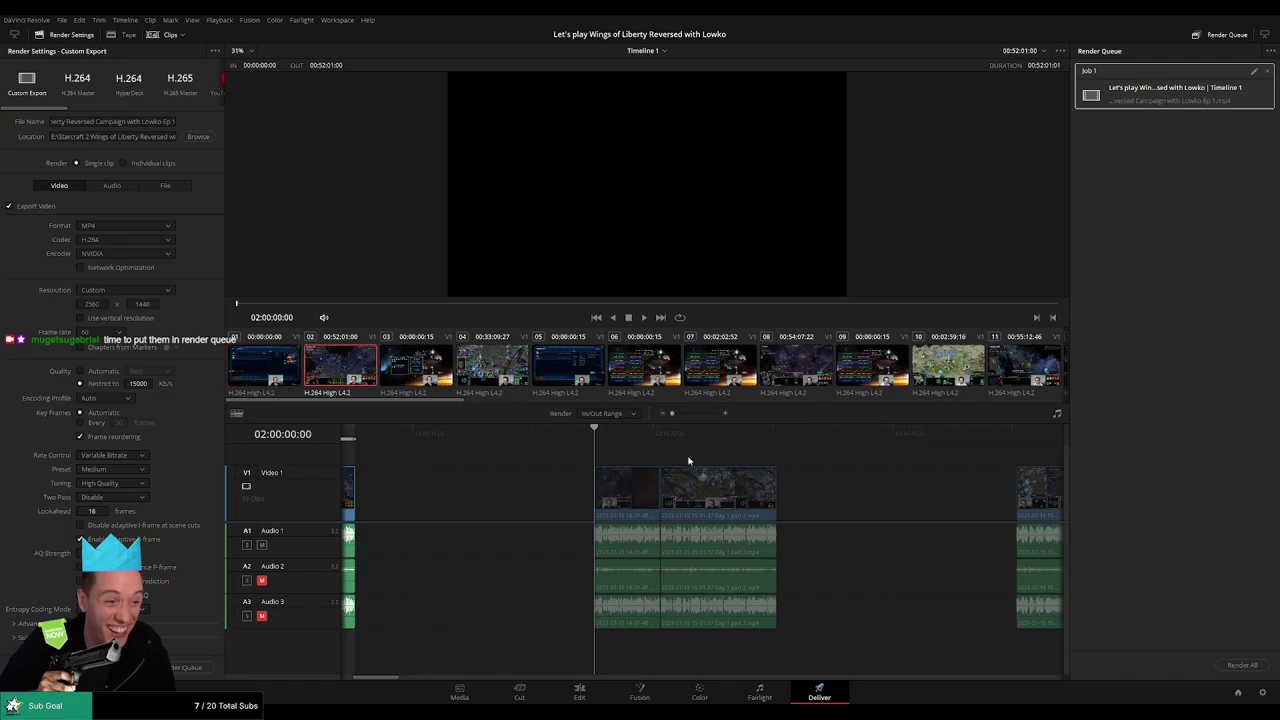
{"action": "scroll", "coordinate": [686, 457], "scroll_direction": "right", "scroll_amount": 3}
{"action": "left_click", "coordinate": [666, 432]}
{"action": "key", "text": "o"}
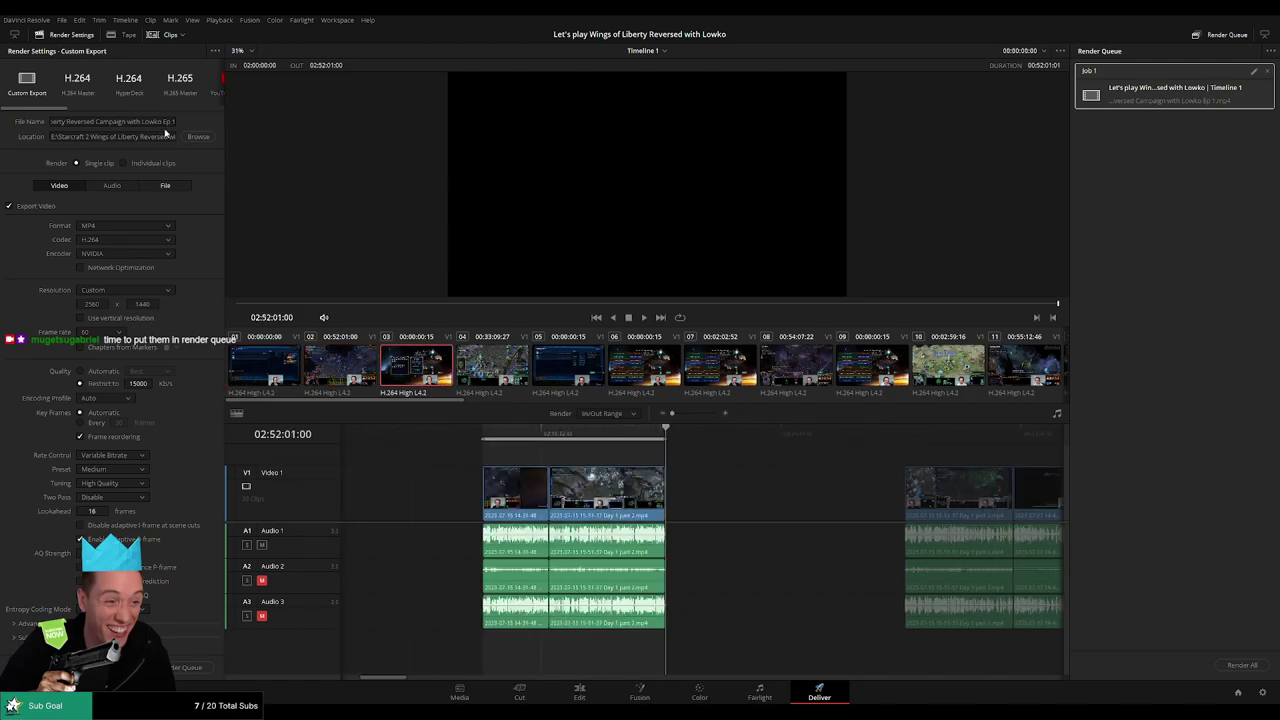
{"action": "key", "text": "BackSpace"}
{"action": "type", "text": "2"}
{"action": "left_click", "coordinate": [190, 664]}
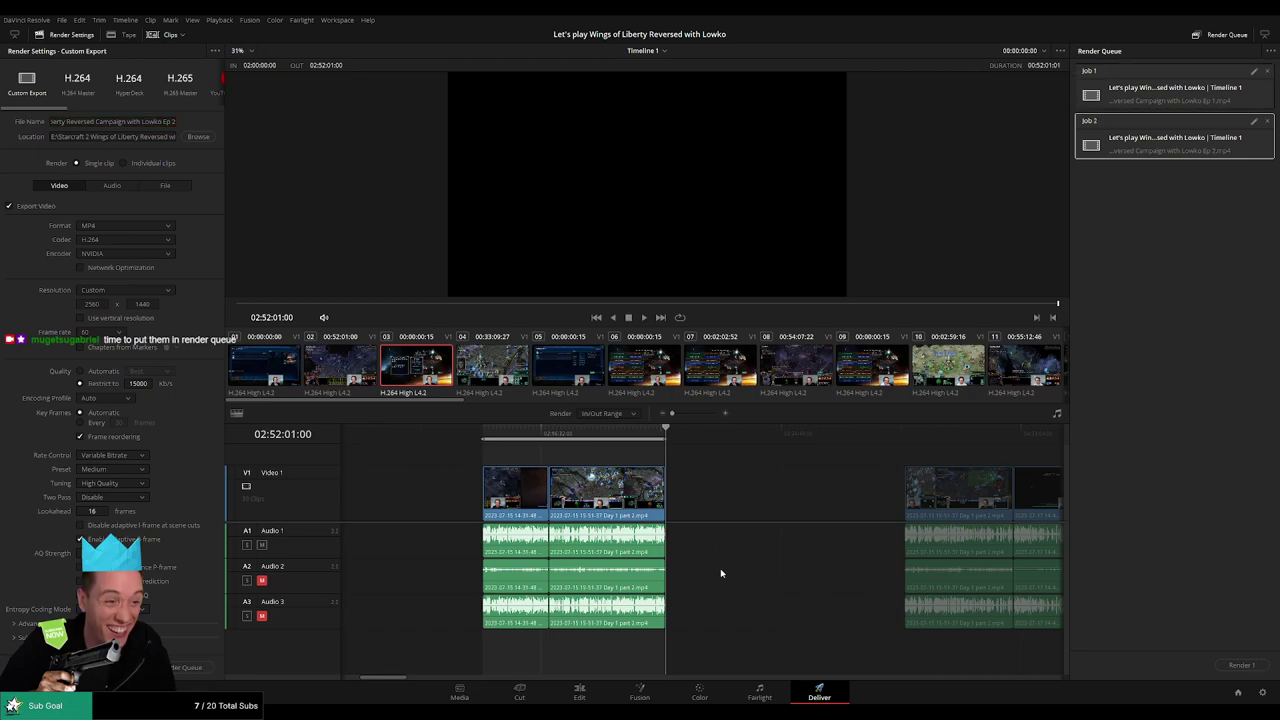
Step: Mark episode three's range, change the file name to Ep 3, and queue it
{"action": "scroll", "coordinate": [568, 481], "scroll_direction": "right", "scroll_amount": 3}
{"action": "left_click", "coordinate": [606, 430]}
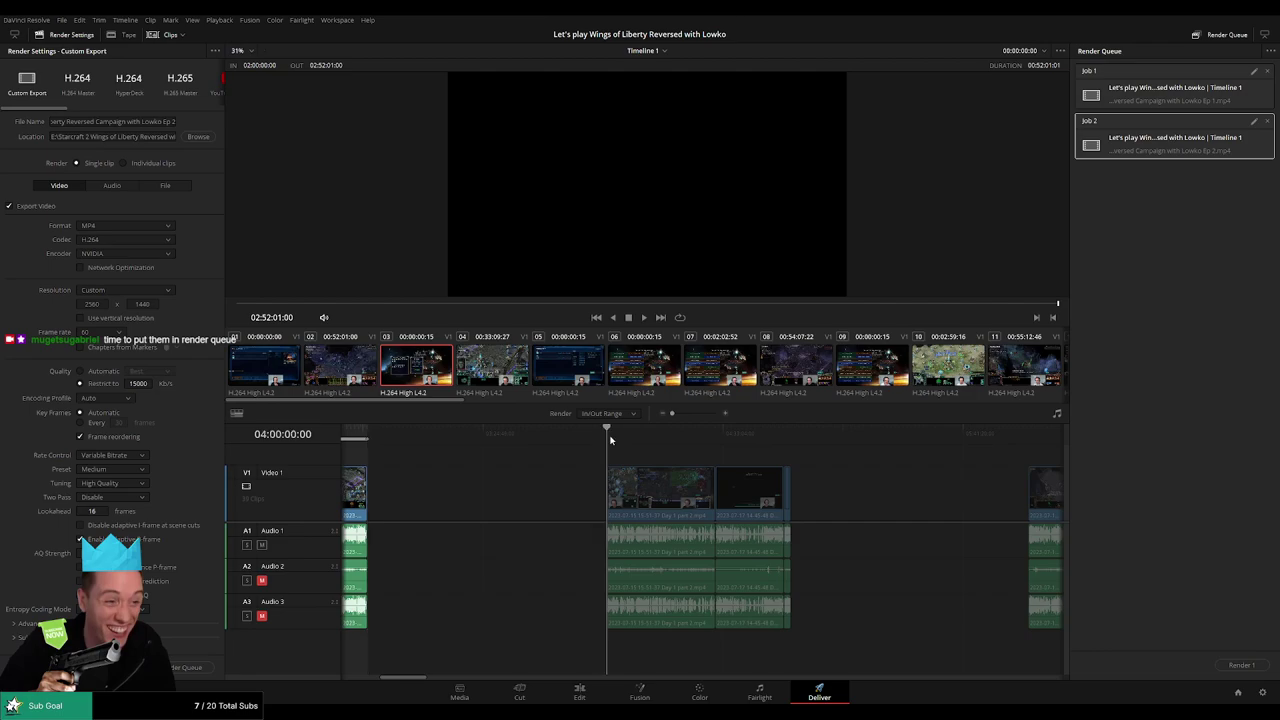
{"action": "key", "text": "Down"}
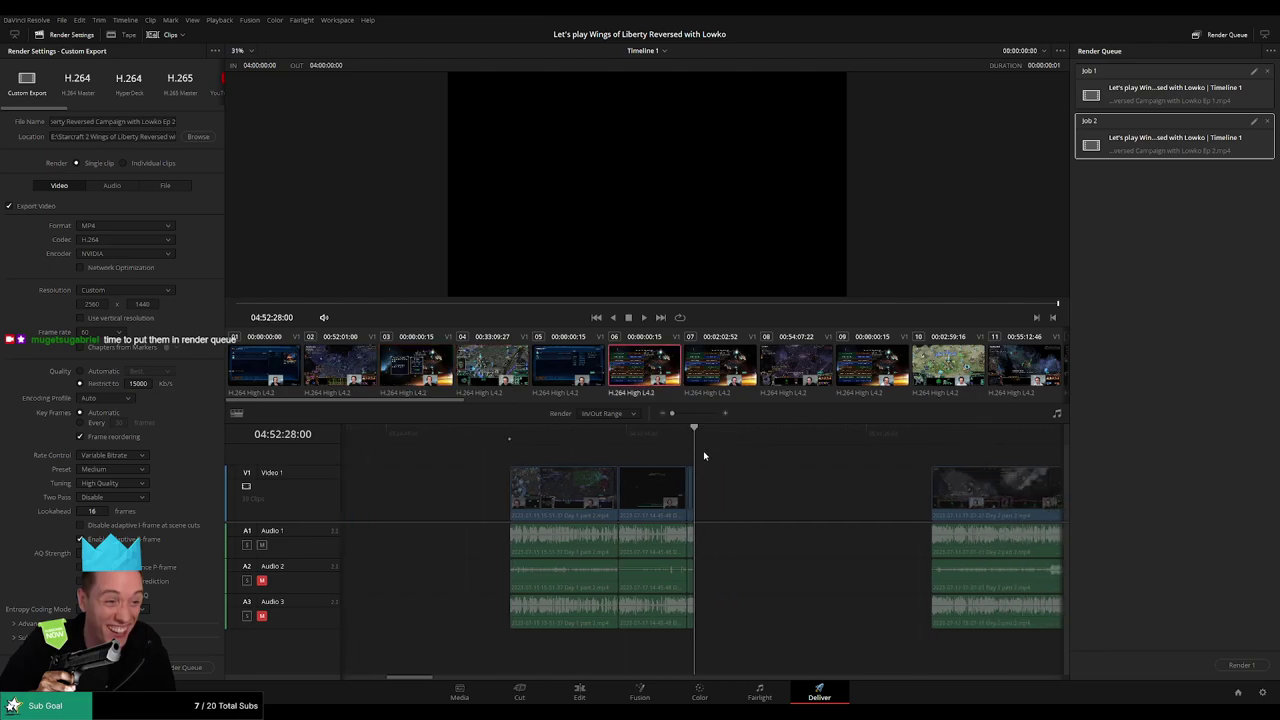
{"action": "key", "text": "o"}
{"action": "left_click", "coordinate": [176, 121]}
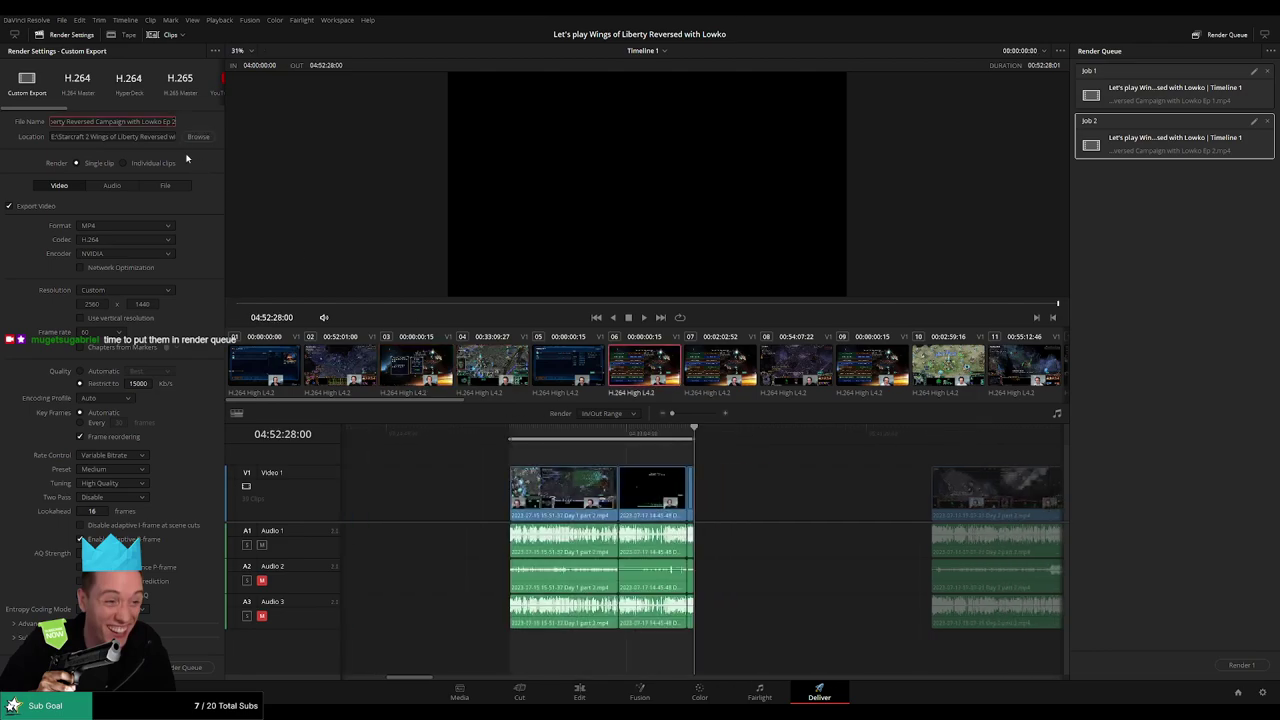
{"action": "key", "text": "BackSpace"}
{"action": "type", "text": "3"}
{"action": "left_click", "coordinate": [180, 666]}
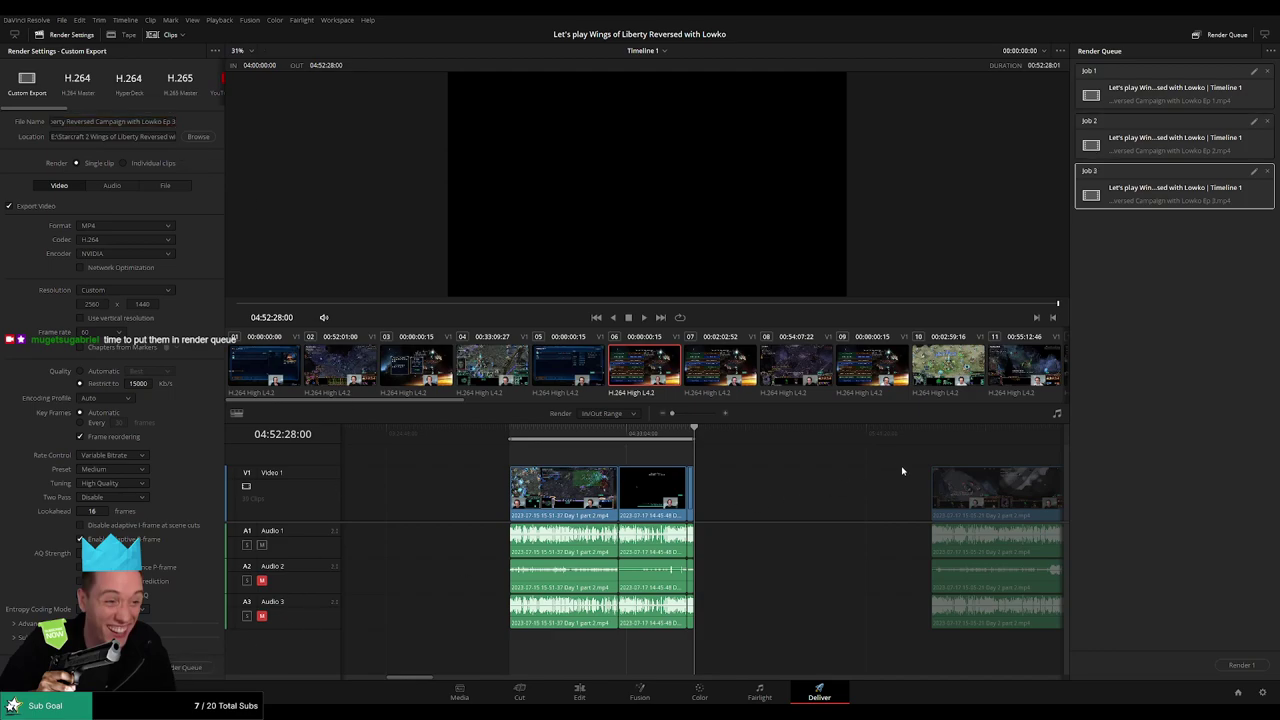
Step: Mark episode four's in and out range and begin updating the file name's episode number
{"action": "scroll", "coordinate": [585, 455], "scroll_direction": "right", "scroll_amount": 5}
{"action": "key", "text": "Down"}
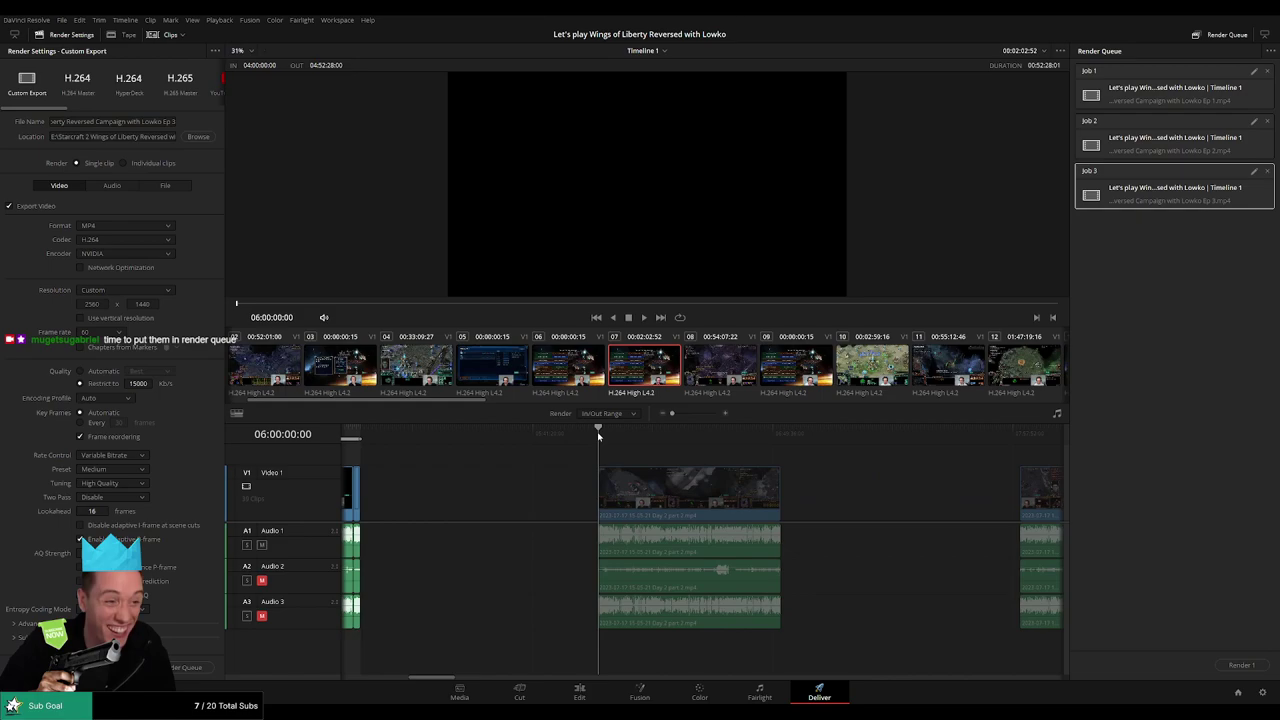
{"action": "left_click", "coordinate": [694, 431]}
{"action": "key", "text": "o"}
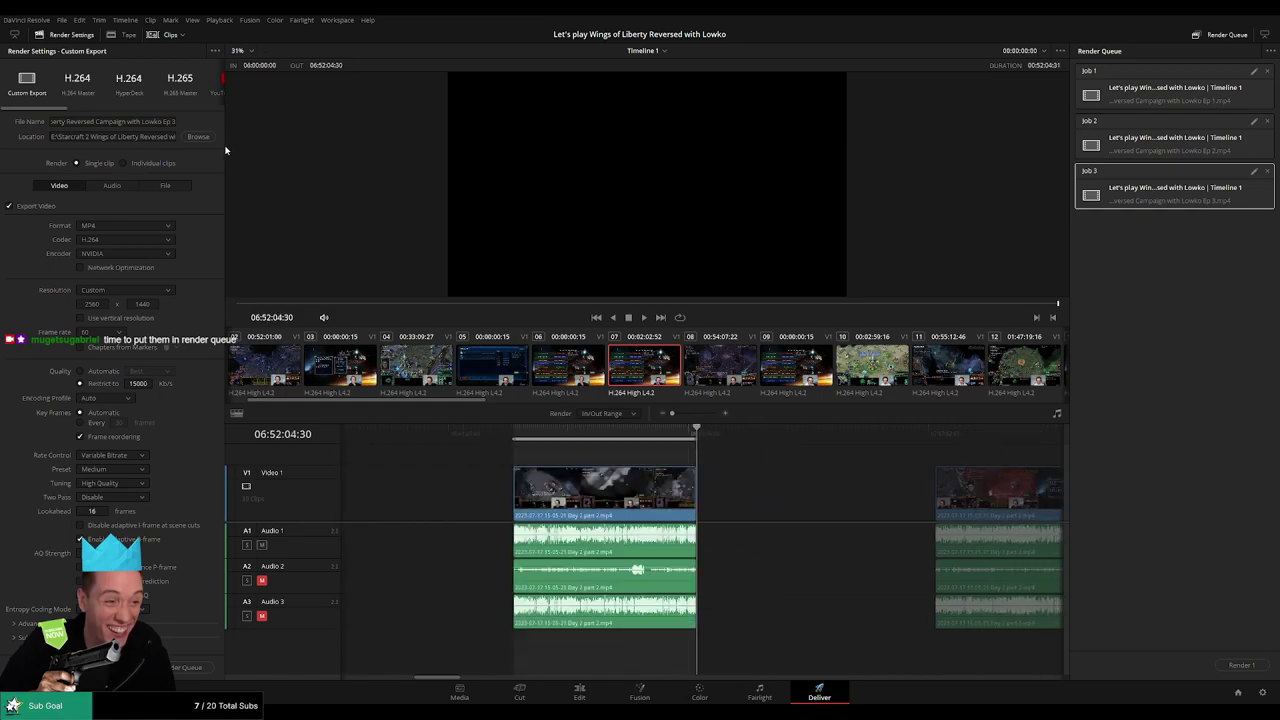
{"action": "left_click", "coordinate": [172, 122]}
Step: Queue episode 4, then mark episode 5's range and add it to the render queue
{"action": "left_click", "coordinate": [184, 667]}
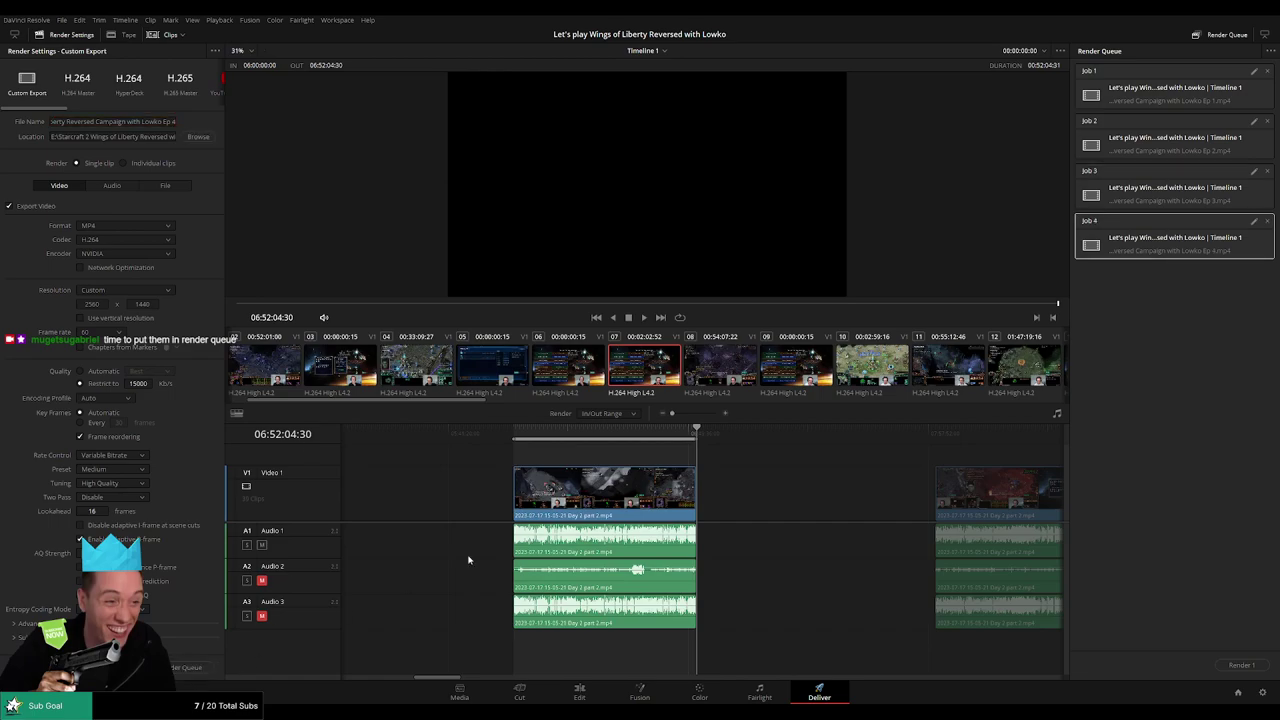
{"action": "key", "text": "Down"}
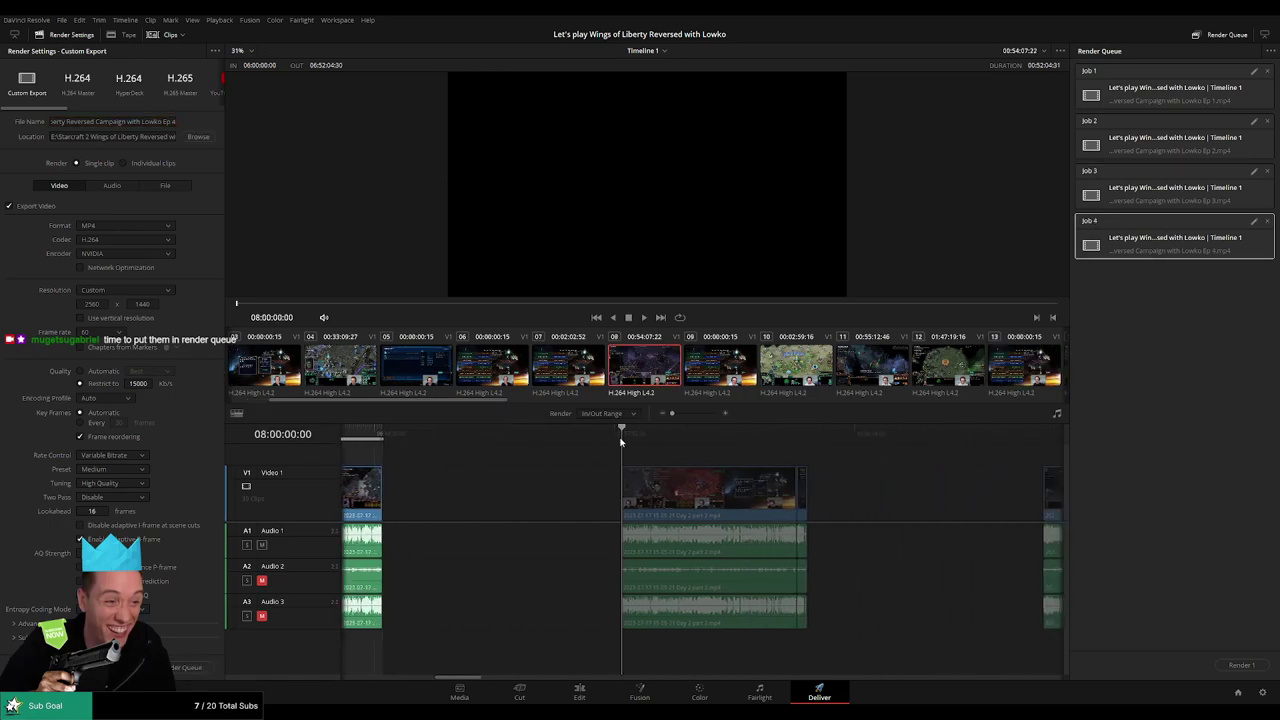
{"action": "left_click", "coordinate": [719, 432]}
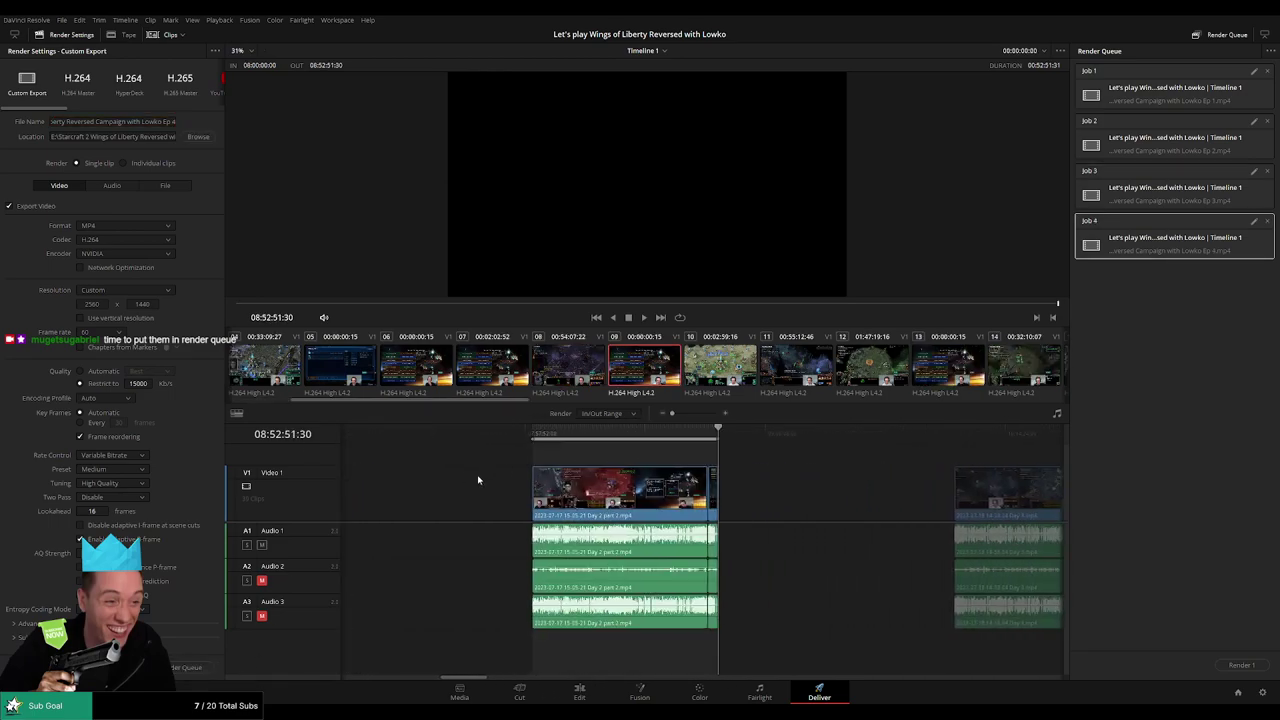
{"action": "scroll", "coordinate": [955, 483], "scroll_direction": "down", "scroll_amount": 5}
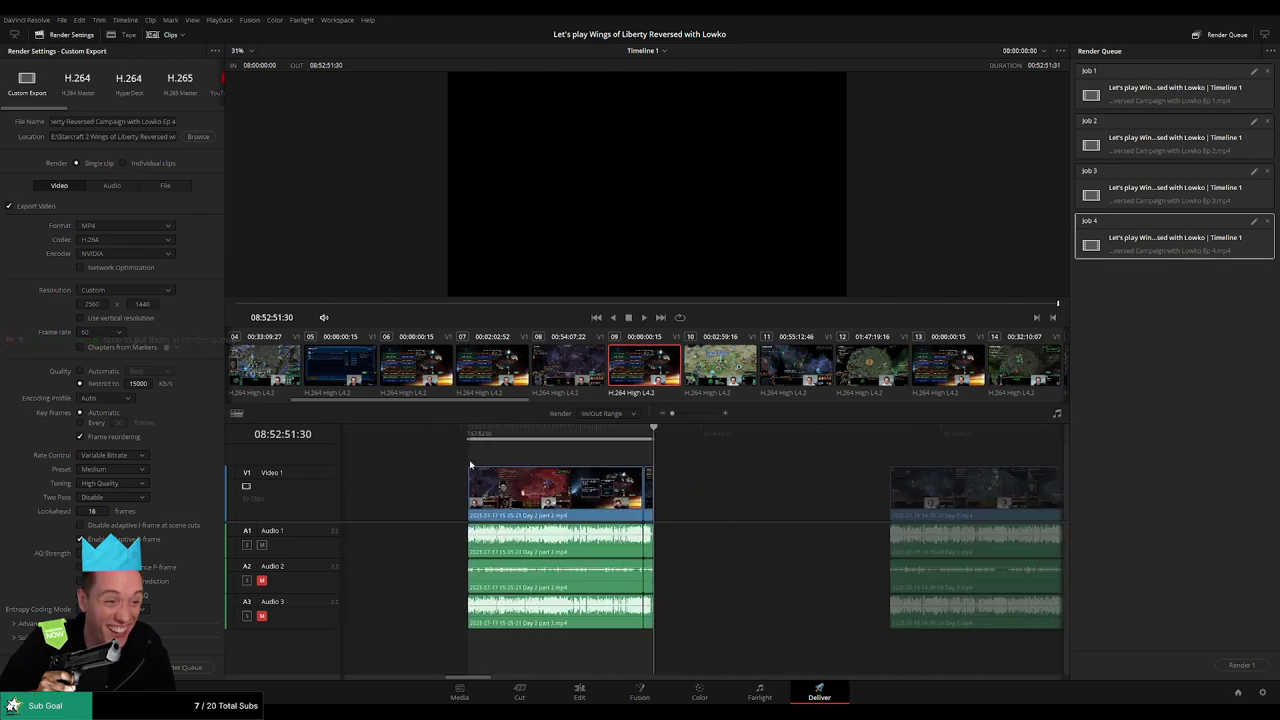
{"action": "left_click", "coordinate": [172, 122]}
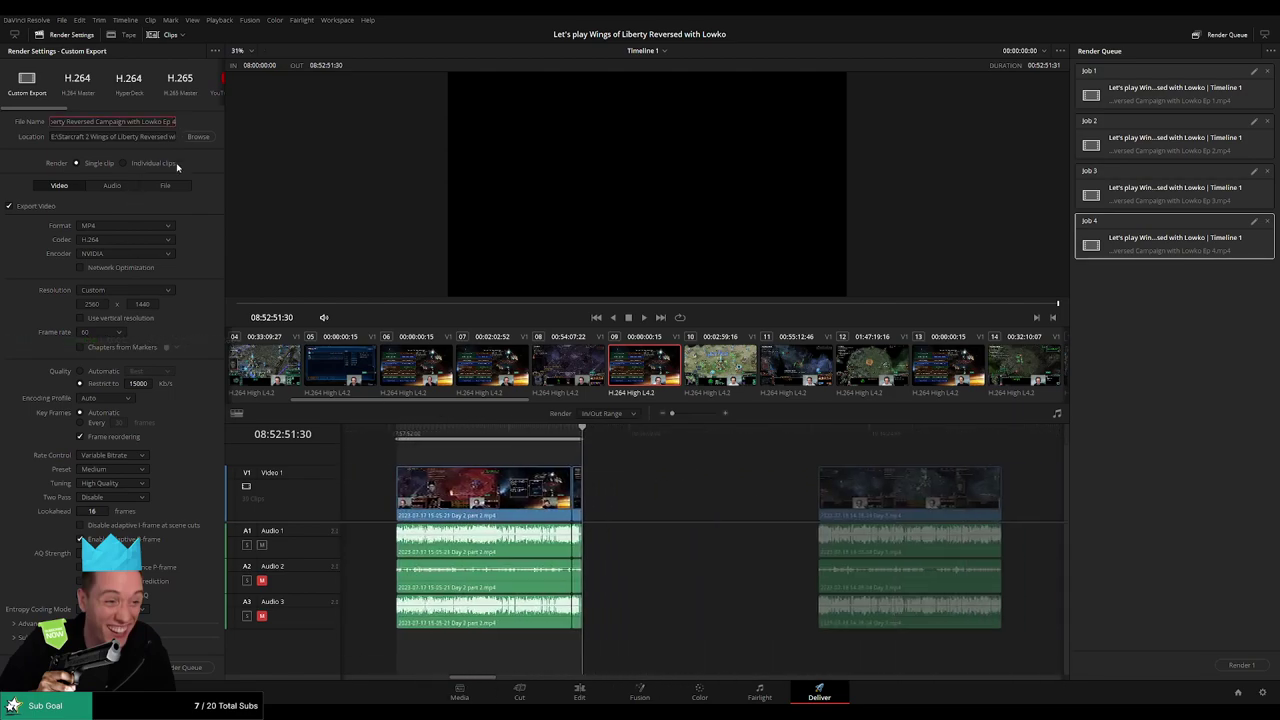
{"action": "type", "text": "5"}
{"action": "left_click", "coordinate": [185, 667]}
Step: Mark episode 6's out point at the clip end, rename the output Ep 6, and queue it
{"action": "scroll", "coordinate": [604, 466], "scroll_direction": "down", "scroll_amount": 3}
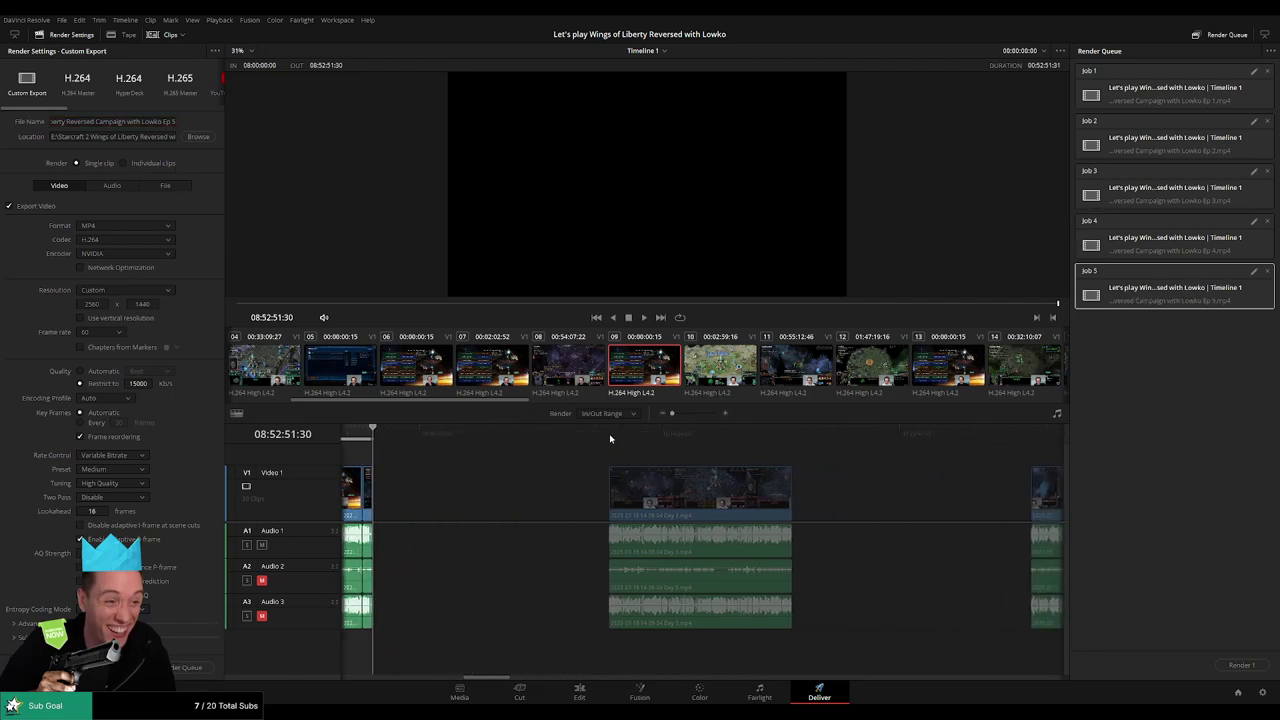
{"action": "left_click", "coordinate": [610, 434]}
{"action": "left_click", "coordinate": [687, 434]}
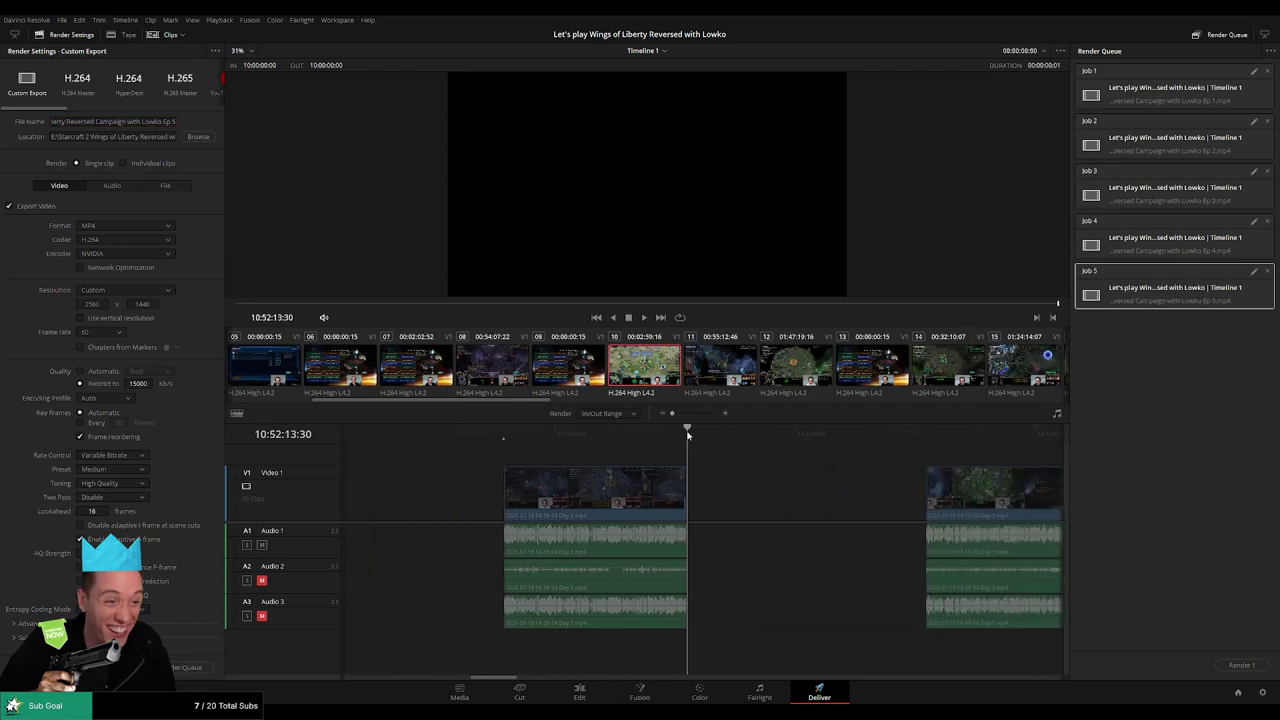
{"action": "key", "text": "o"}
{"action": "left_click", "coordinate": [172, 121]}
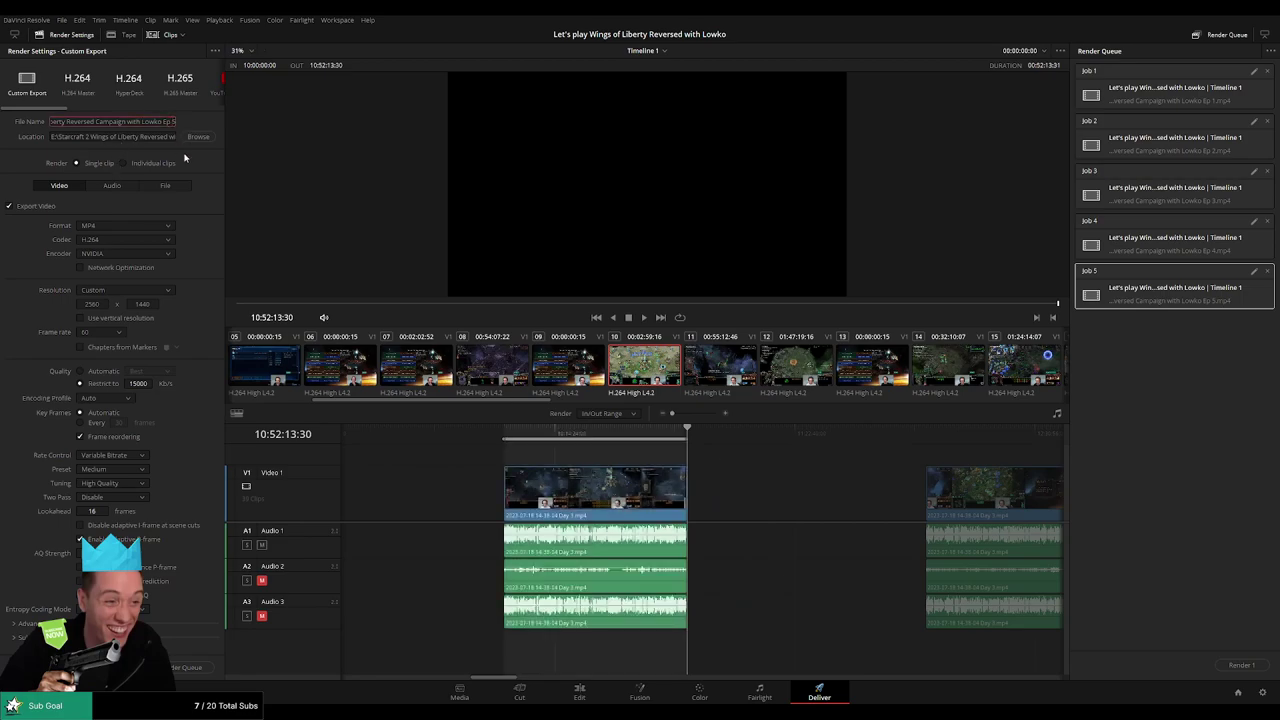
{"action": "key", "text": "BackSpace"}
{"action": "type", "text": "6"}
{"action": "left_click", "coordinate": [190, 665]}
Step: Mark episode 7's clip range, change the file name to Ep 7, and queue it
{"action": "scroll", "coordinate": [651, 500], "scroll_direction": "right", "scroll_amount": 3}
{"action": "scroll", "coordinate": [502, 489], "scroll_direction": "right", "scroll_amount": 3}
{"action": "left_click", "coordinate": [600, 443]}
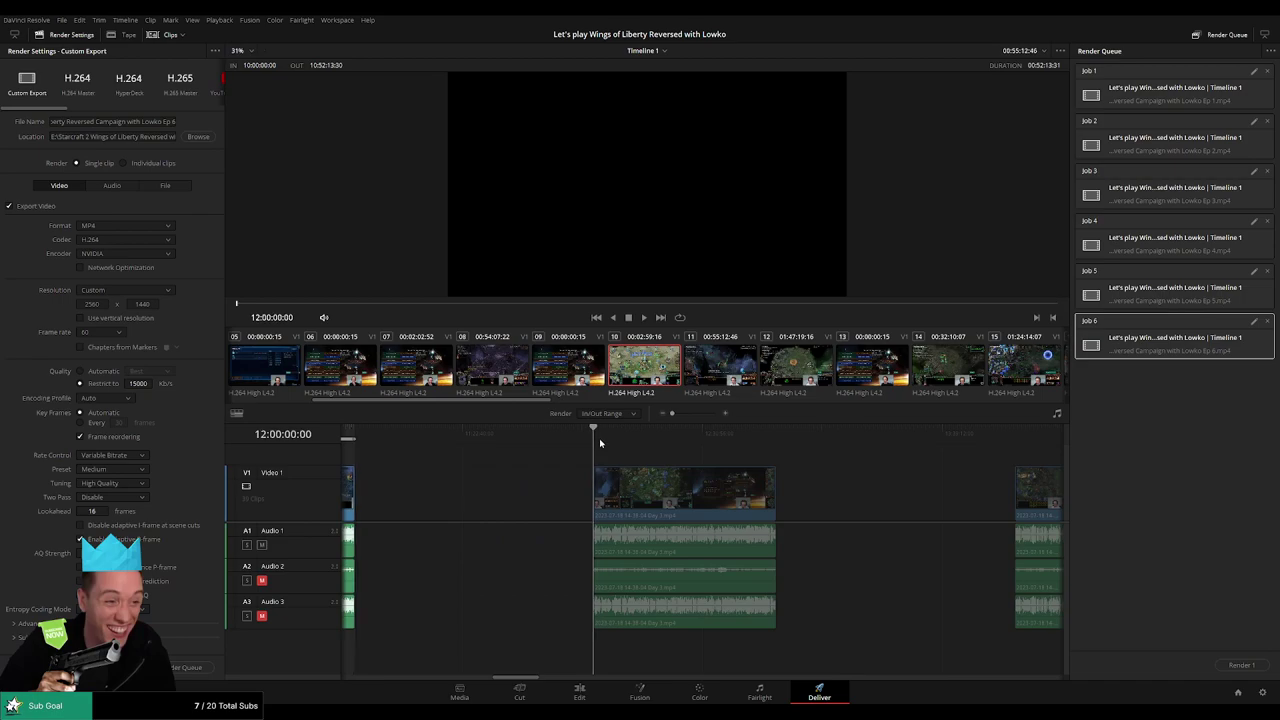
{"action": "scroll", "coordinate": [683, 460], "scroll_direction": "right", "scroll_amount": 1}
{"action": "left_click", "coordinate": [669, 433]}
{"action": "key", "text": "o"}
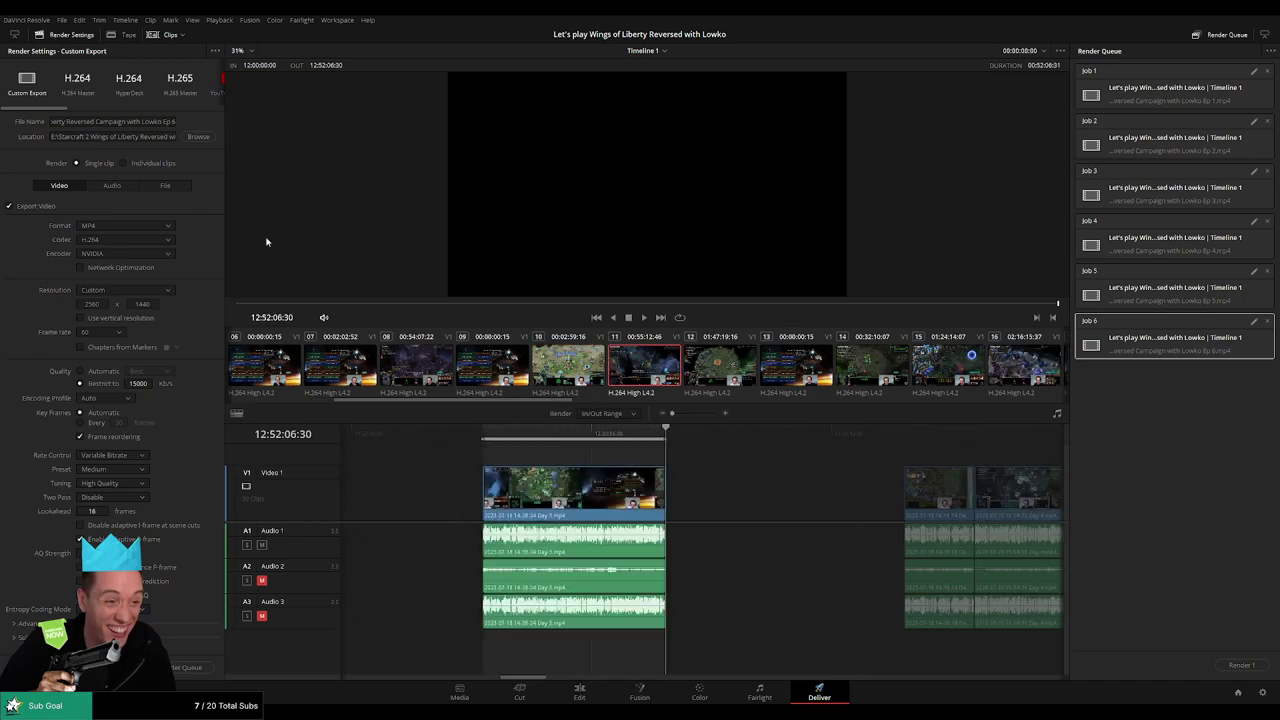
{"action": "left_click", "coordinate": [172, 122]}
{"action": "key", "text": "BackSpace"}
{"action": "type", "text": "7"}
{"action": "left_click", "coordinate": [188, 667]}
Step: Set In/Out around the next clip, rename the output Ep 8, and queue it
{"action": "scroll", "coordinate": [537, 506], "scroll_direction": "right", "scroll_amount": 3}
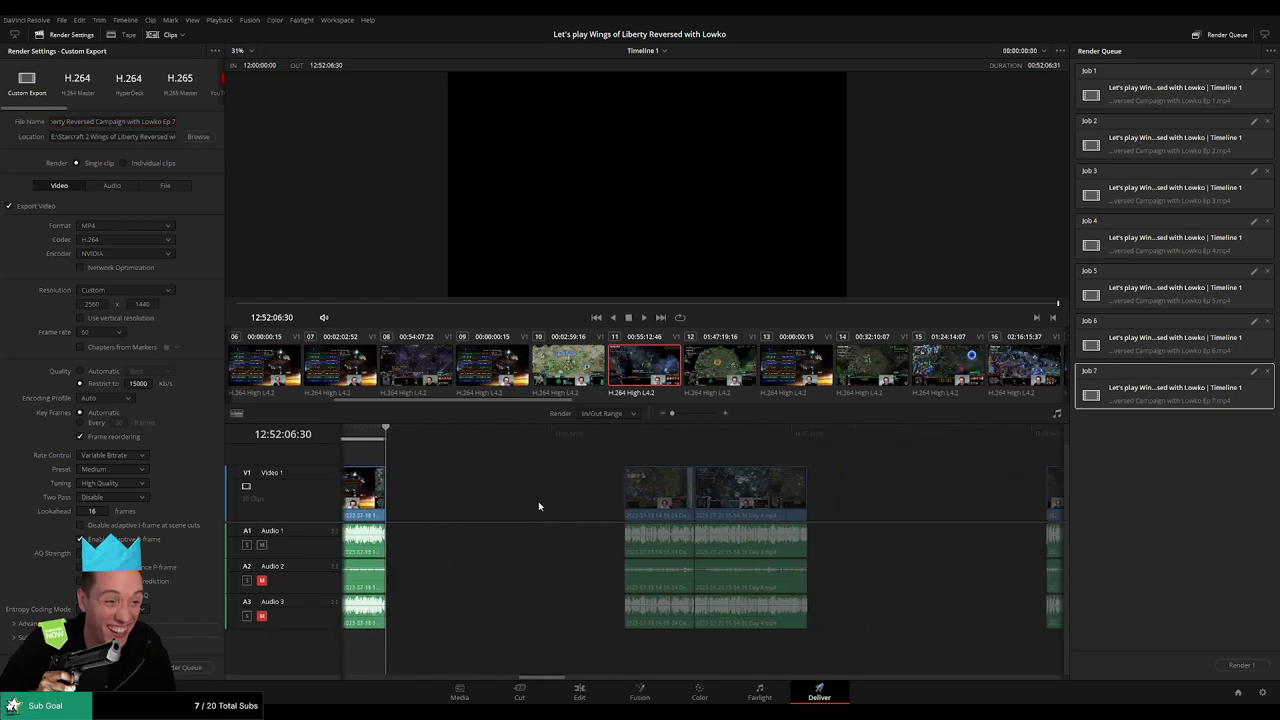
{"action": "left_click", "coordinate": [604, 435]}
{"action": "key", "text": "Down"}
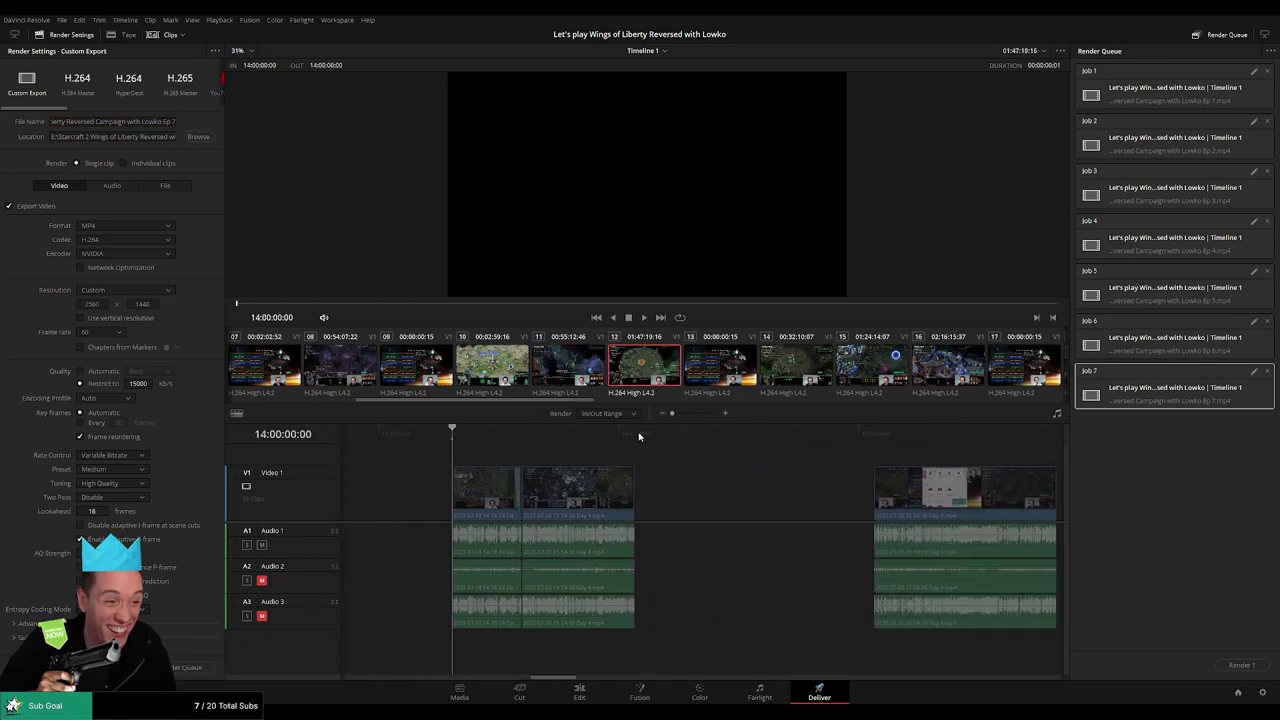
{"action": "key", "text": "o"}
{"action": "left_click", "coordinate": [172, 122]}
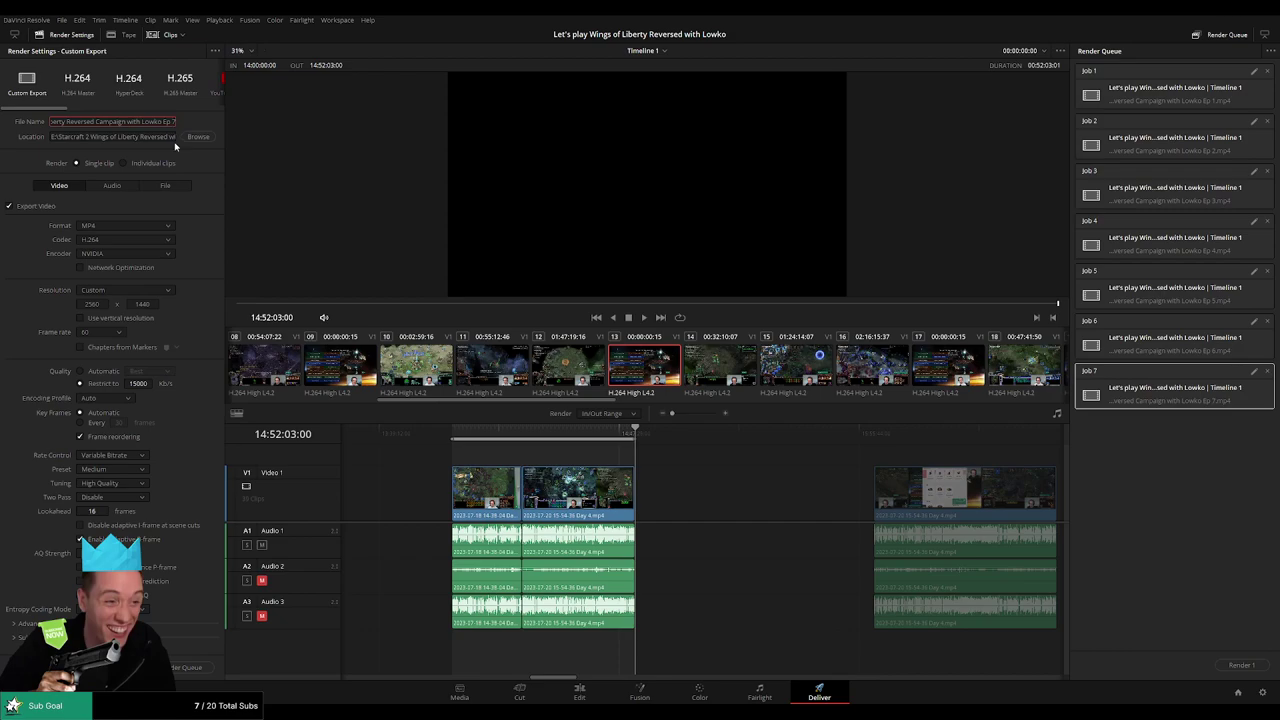
{"action": "key", "text": "BackSpace"}
{"action": "type", "text": "8"}
{"action": "left_click", "coordinate": [188, 667]}
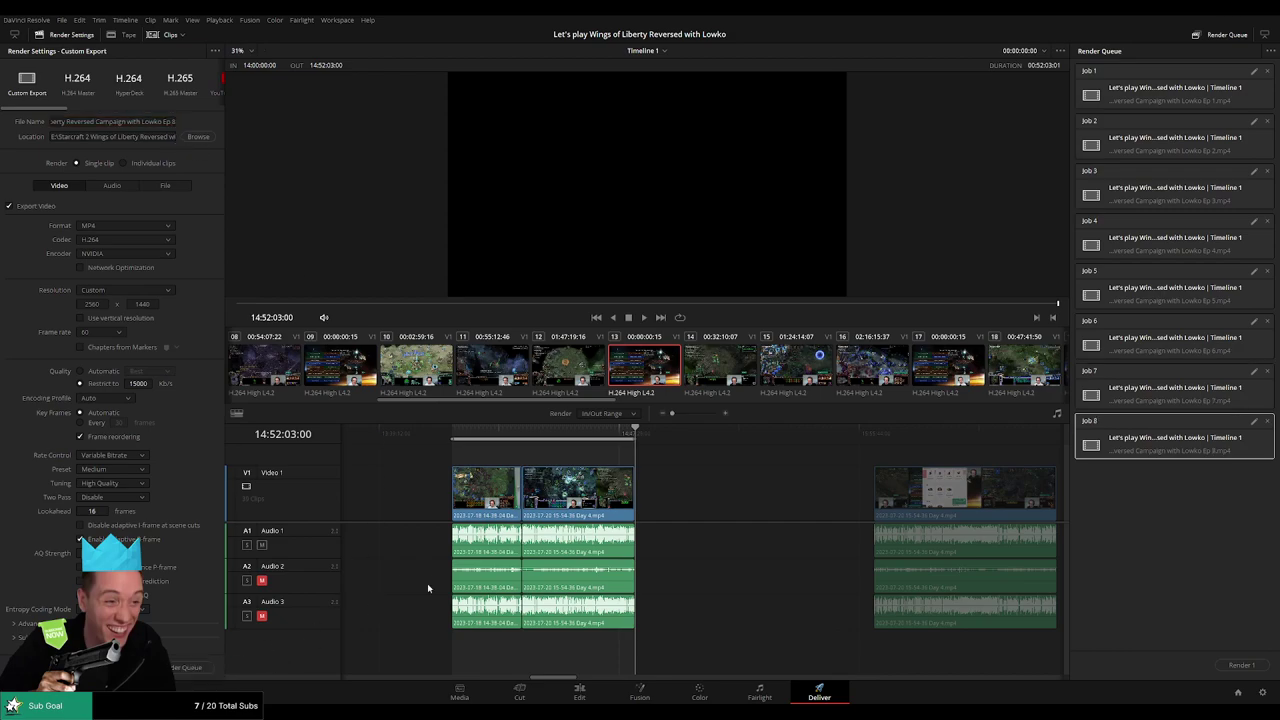
Step: Mark the next clip from 16:00:00:00 to its end, rename it Ep 9, and queue it
{"action": "scroll", "coordinate": [761, 490], "scroll_direction": "right", "scroll_amount": 1}
{"action": "scroll", "coordinate": [589, 480], "scroll_direction": "right", "scroll_amount": 4}
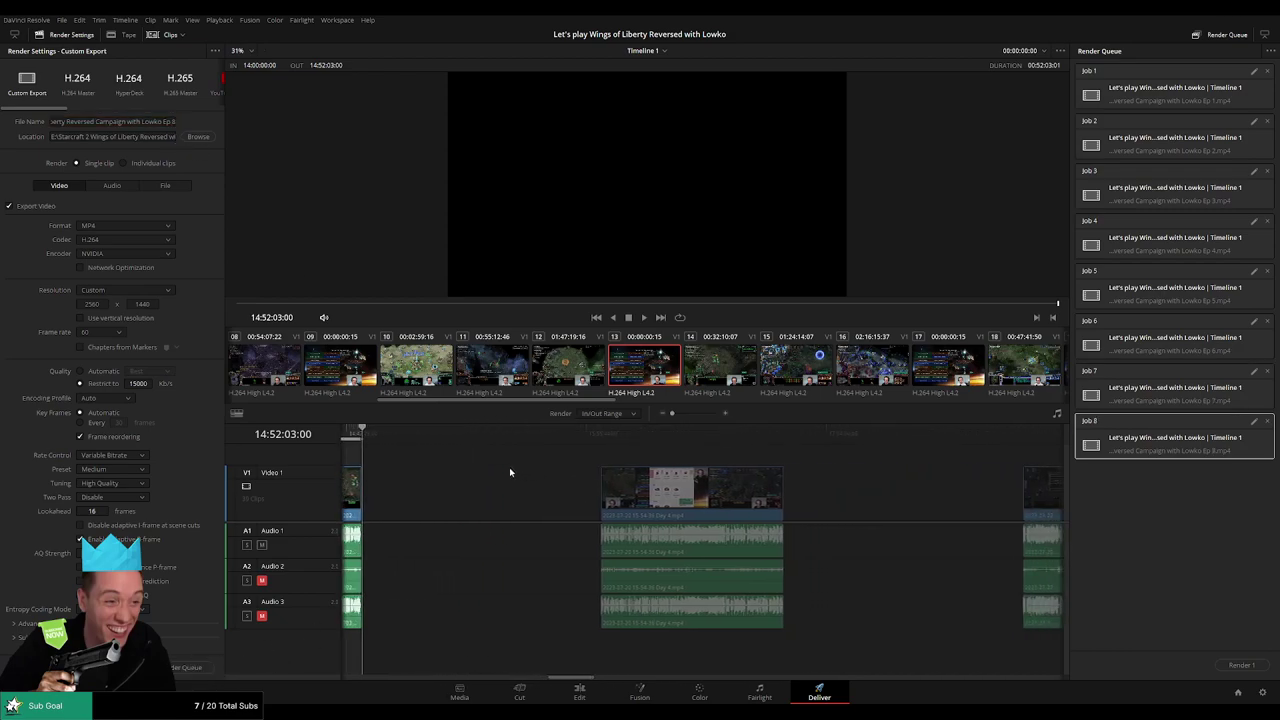
{"action": "left_click", "coordinate": [603, 432]}
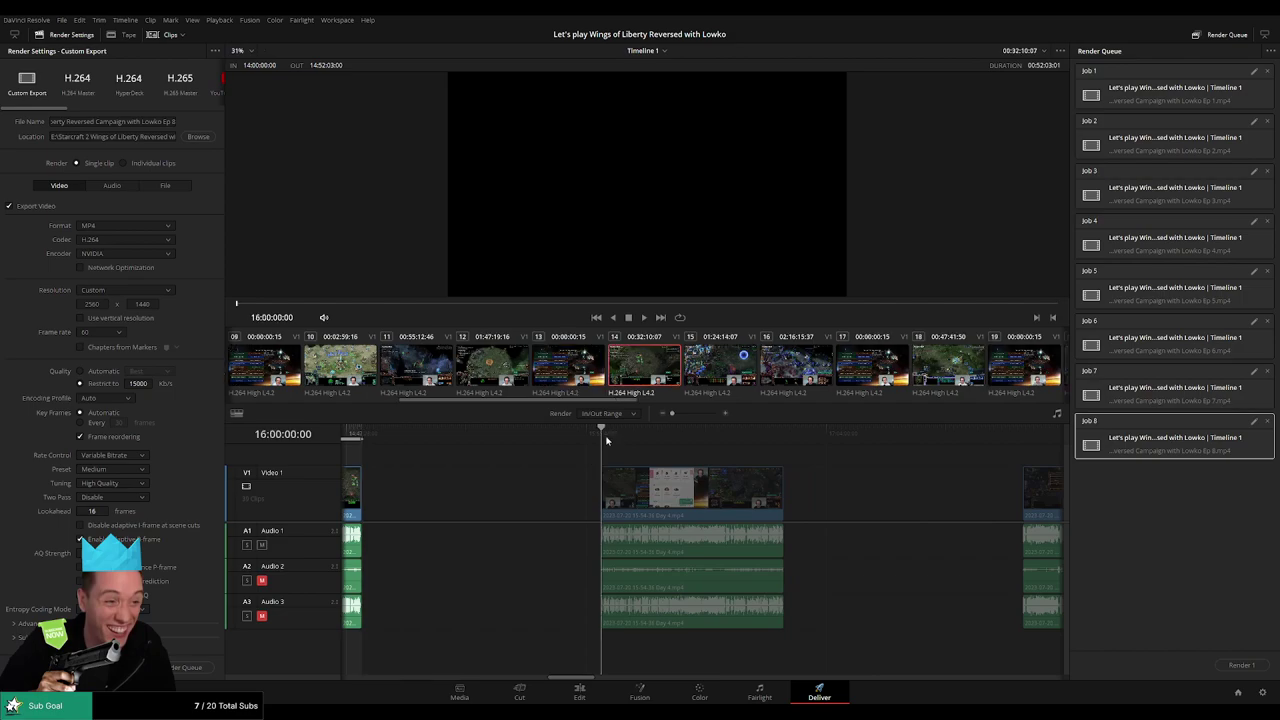
{"action": "key", "text": "i"}
{"action": "scroll", "coordinate": [645, 450], "scroll_direction": "right", "scroll_amount": 2}
{"action": "key", "text": "Down"}
{"action": "key", "text": "o"}
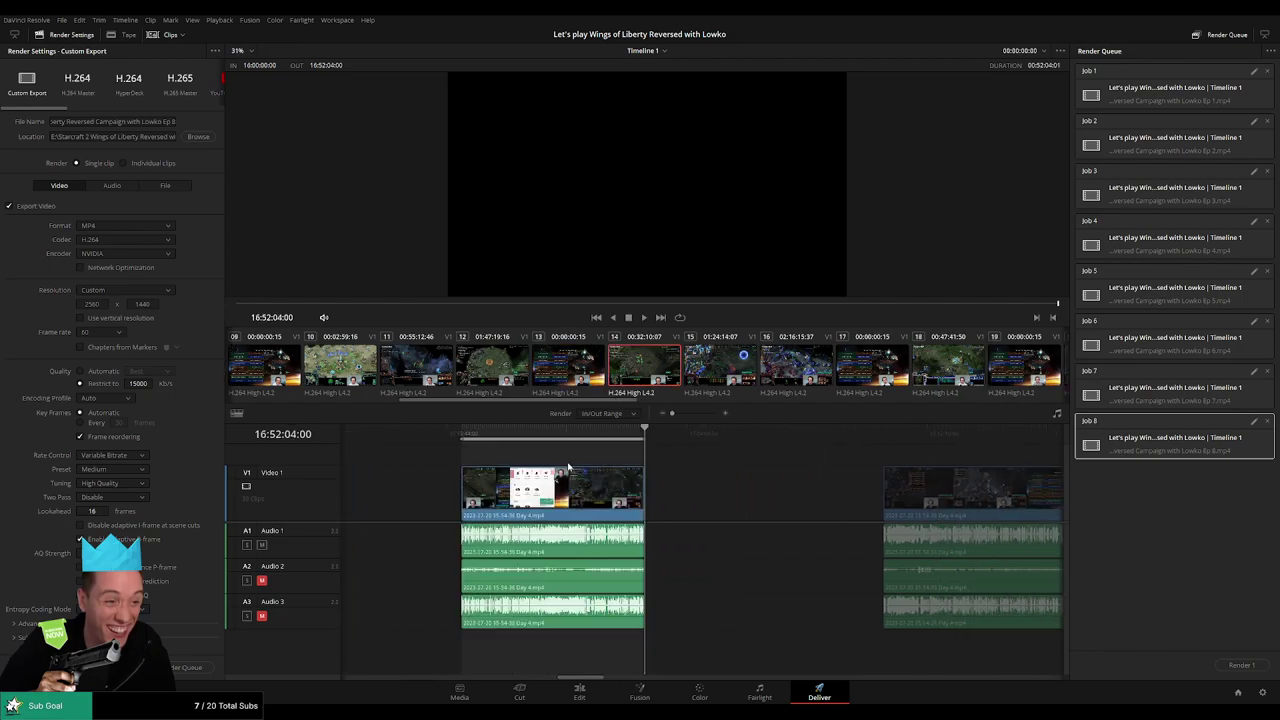
{"action": "key", "text": "Up"}
{"action": "left_click", "coordinate": [173, 121]}
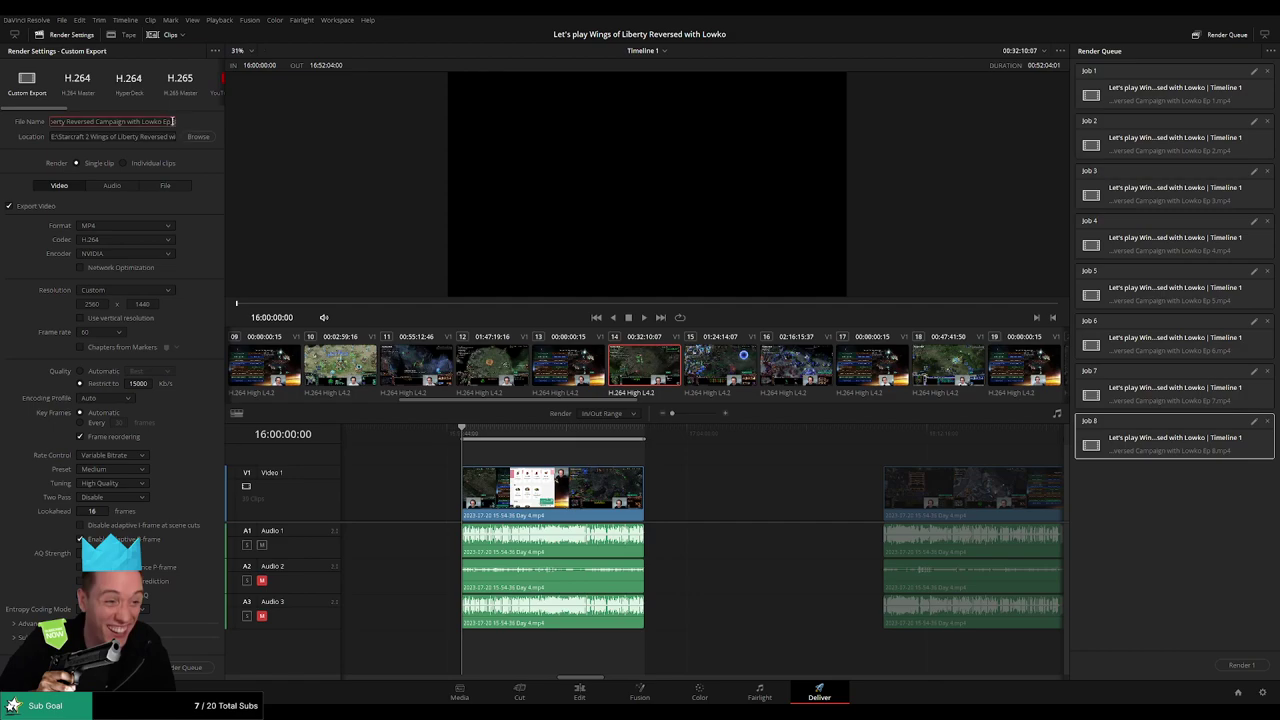
{"action": "key", "text": "BackSpace"}
{"action": "type", "text": "9"}
{"action": "left_click", "coordinate": [200, 659]}
Step: Move the playhead to the Day 4 clip's start, then snap it to the clip's end
{"action": "scroll", "coordinate": [449, 569], "scroll_direction": "right", "scroll_amount": 2}
{"action": "left_click", "coordinate": [729, 443]}
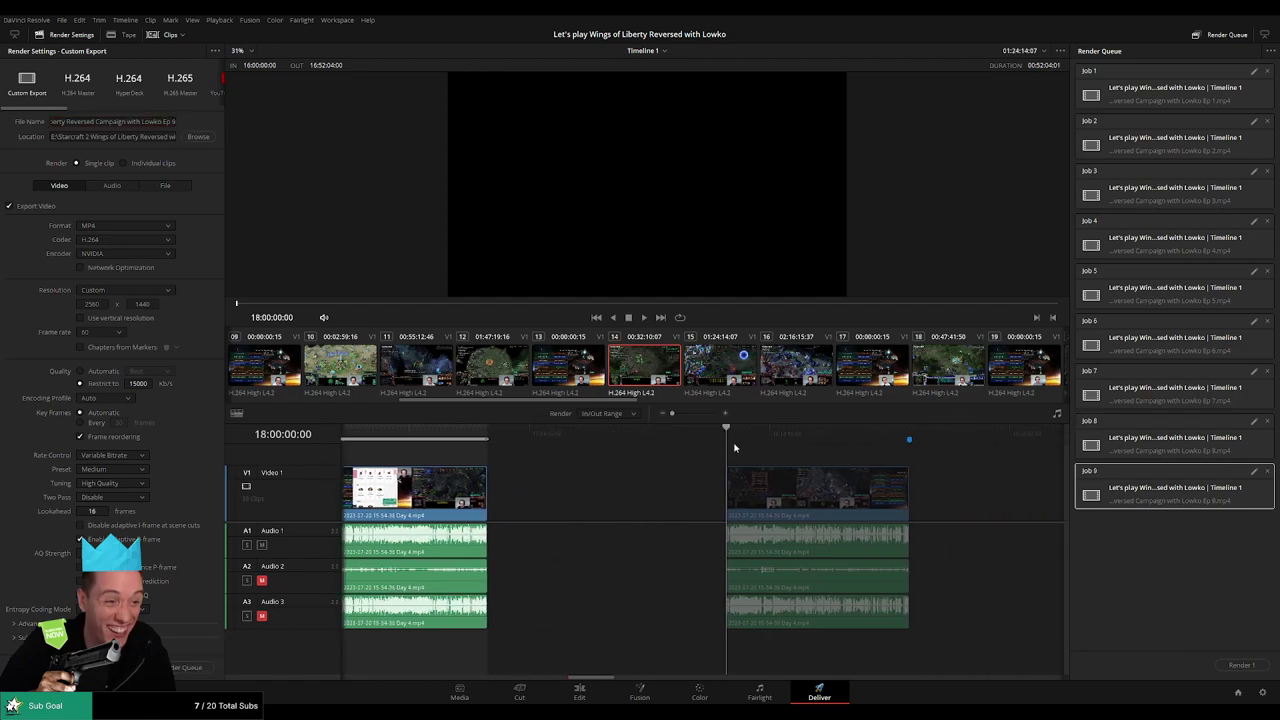
{"action": "scroll", "coordinate": [700, 446], "scroll_direction": "right", "scroll_amount": 4}
{"action": "left_click", "coordinate": [653, 438]}
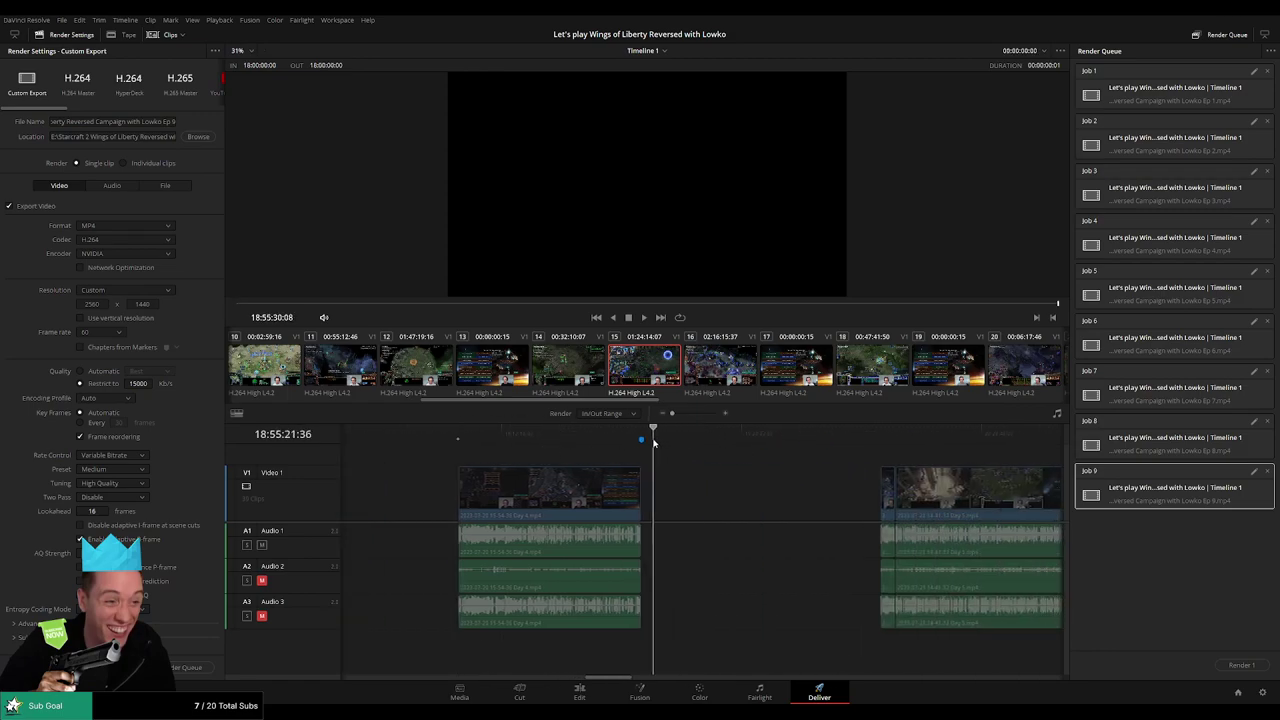
{"action": "left_click", "coordinate": [641, 438]}
Step: Mark the Day 4 clip's out point, name the output Ep 10, and queue it
{"action": "key", "text": "o"}
{"action": "left_click", "coordinate": [176, 122]}
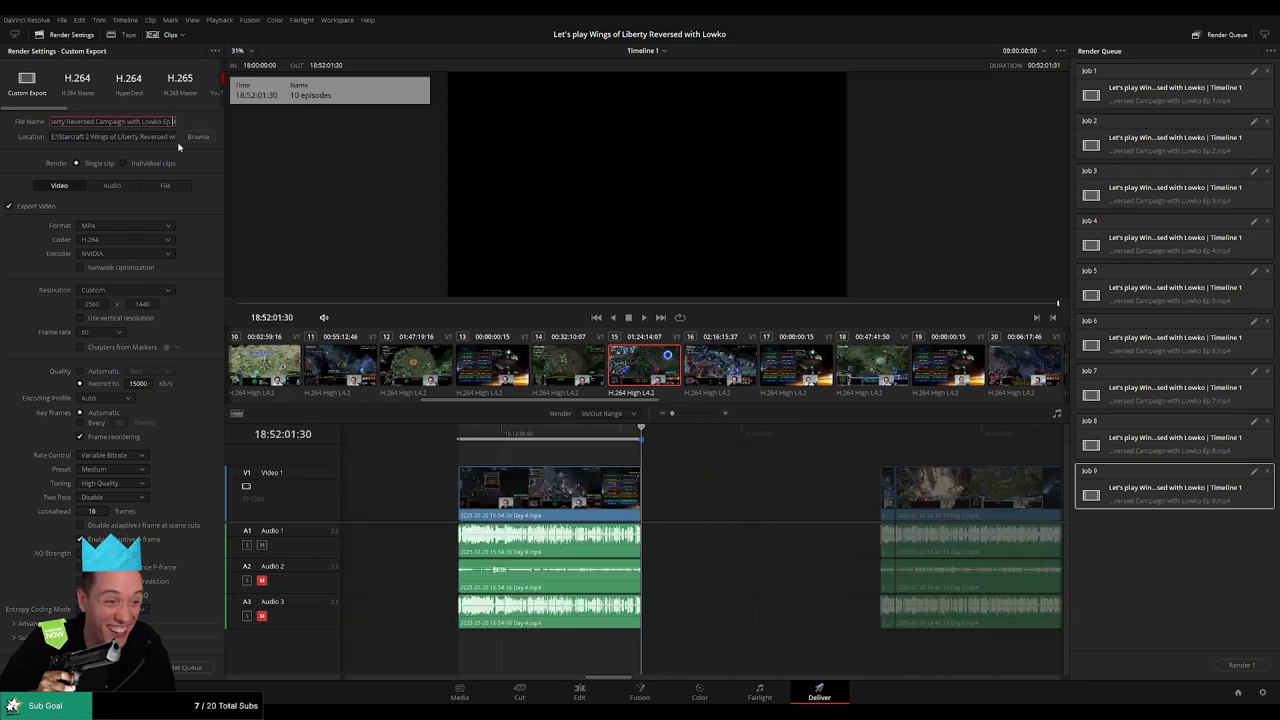
{"action": "type", "text": "10"}
{"action": "left_click", "coordinate": [186, 669]}
Step: Mark the next clip from 20:00:00:00 to its end, rename it Ep 11, and queue it
{"action": "scroll", "coordinate": [560, 480], "scroll_direction": "down", "scroll_amount": 5}
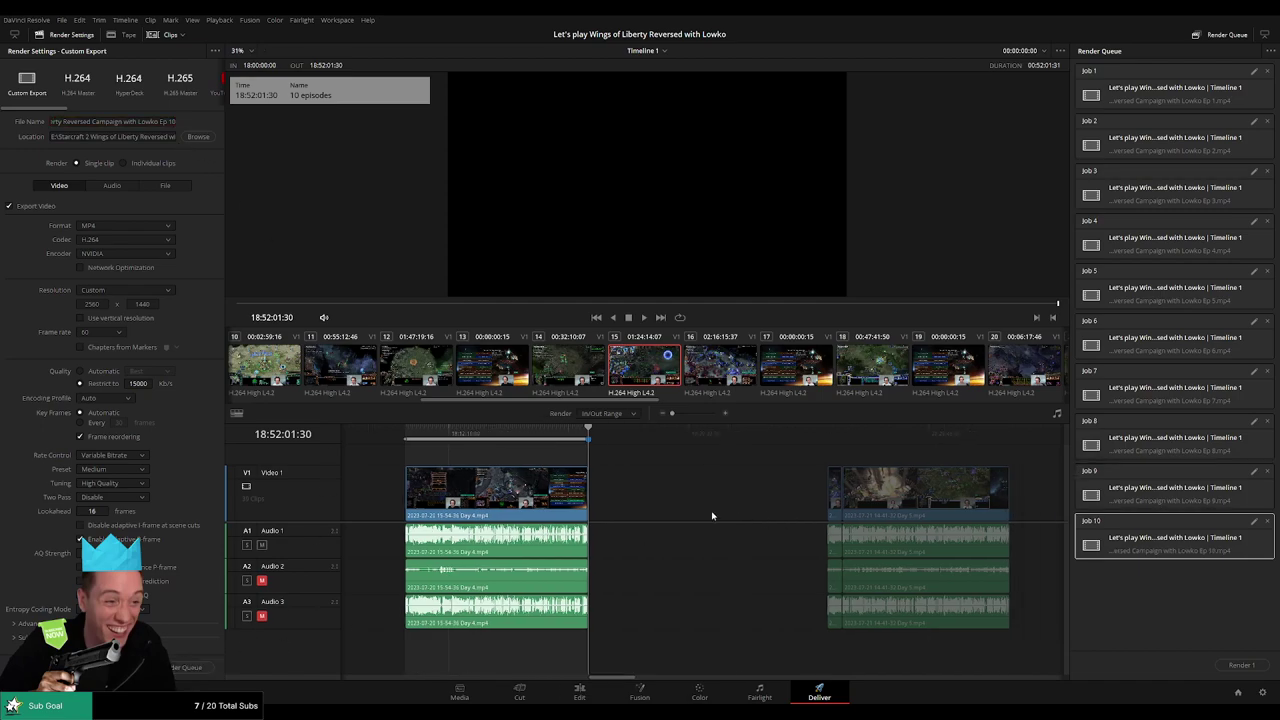
{"action": "key", "text": "Down"}
{"action": "key", "text": "Down"}
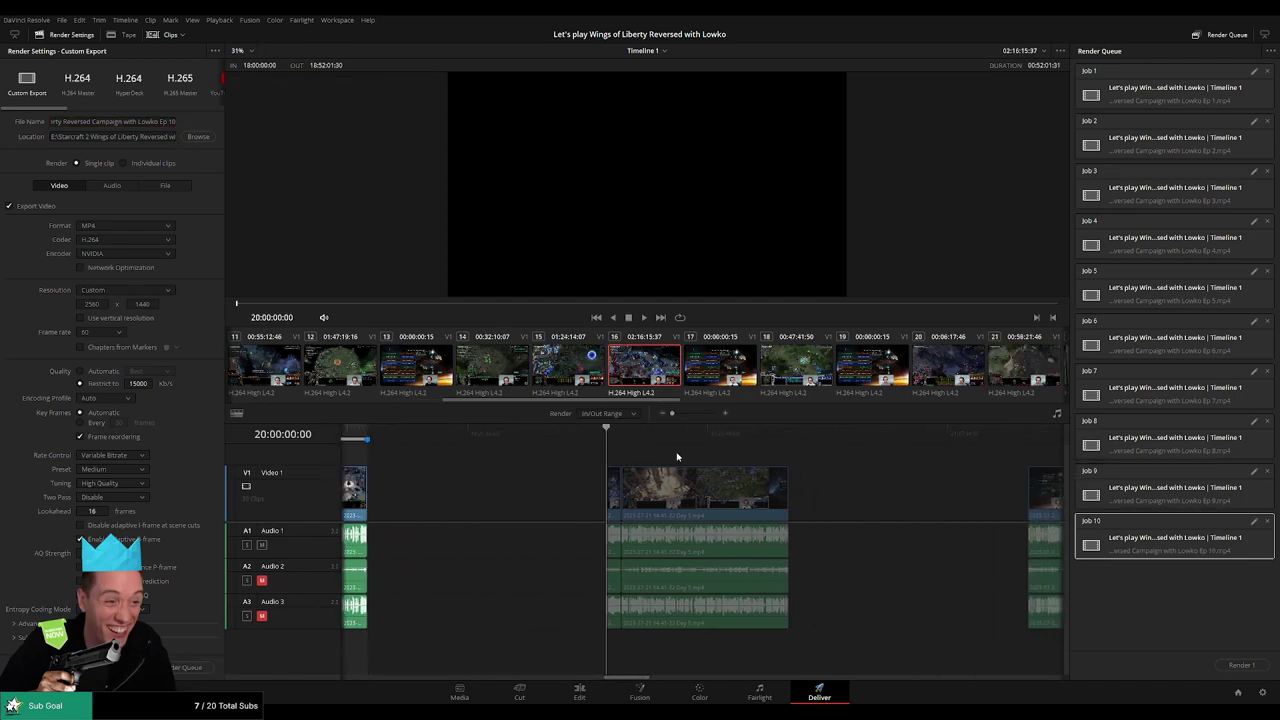
{"action": "key", "text": "Down"}
{"action": "key", "text": "x"}
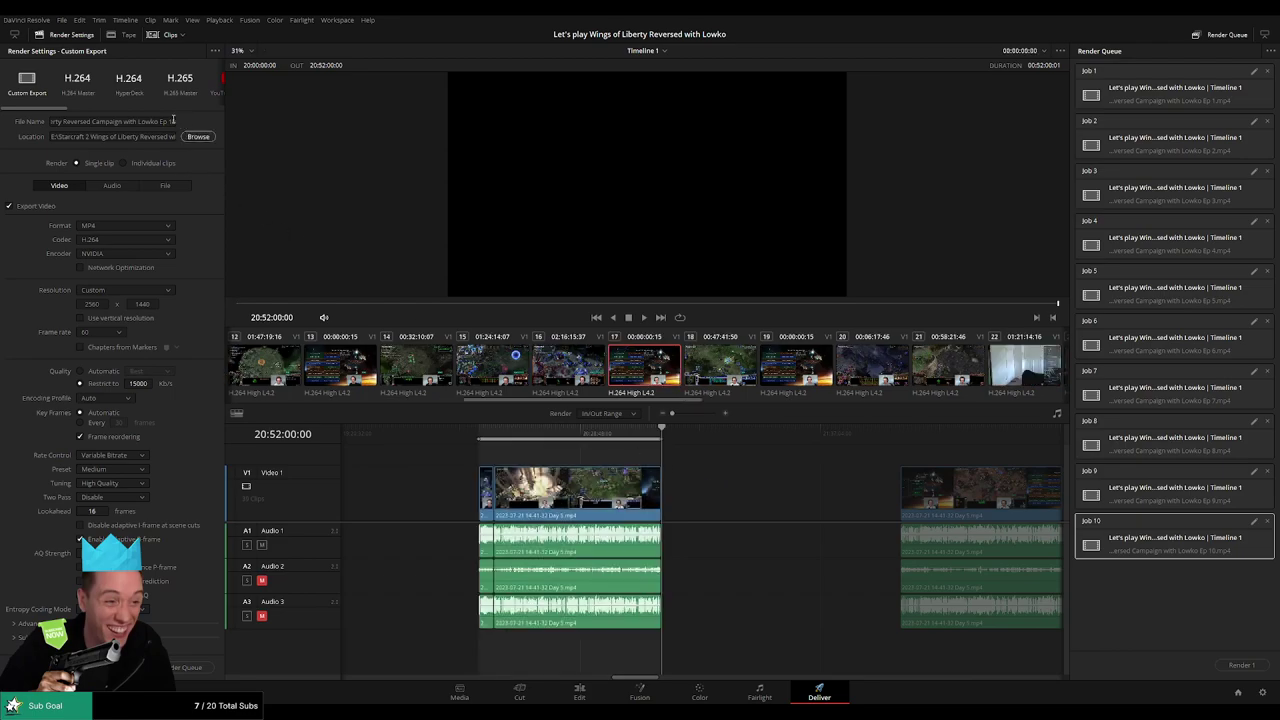
{"action": "triple_click", "coordinate": [174, 122]}
{"action": "key", "text": "End"}
{"action": "key", "text": "BackSpace"}
{"action": "type", "text": "1"}
{"action": "left_click", "coordinate": [186, 669]}
Step: Mark the following clip's range, change the file name to Ep 12, and queue it
{"action": "scroll", "coordinate": [659, 491], "scroll_direction": "down", "scroll_amount": 2}
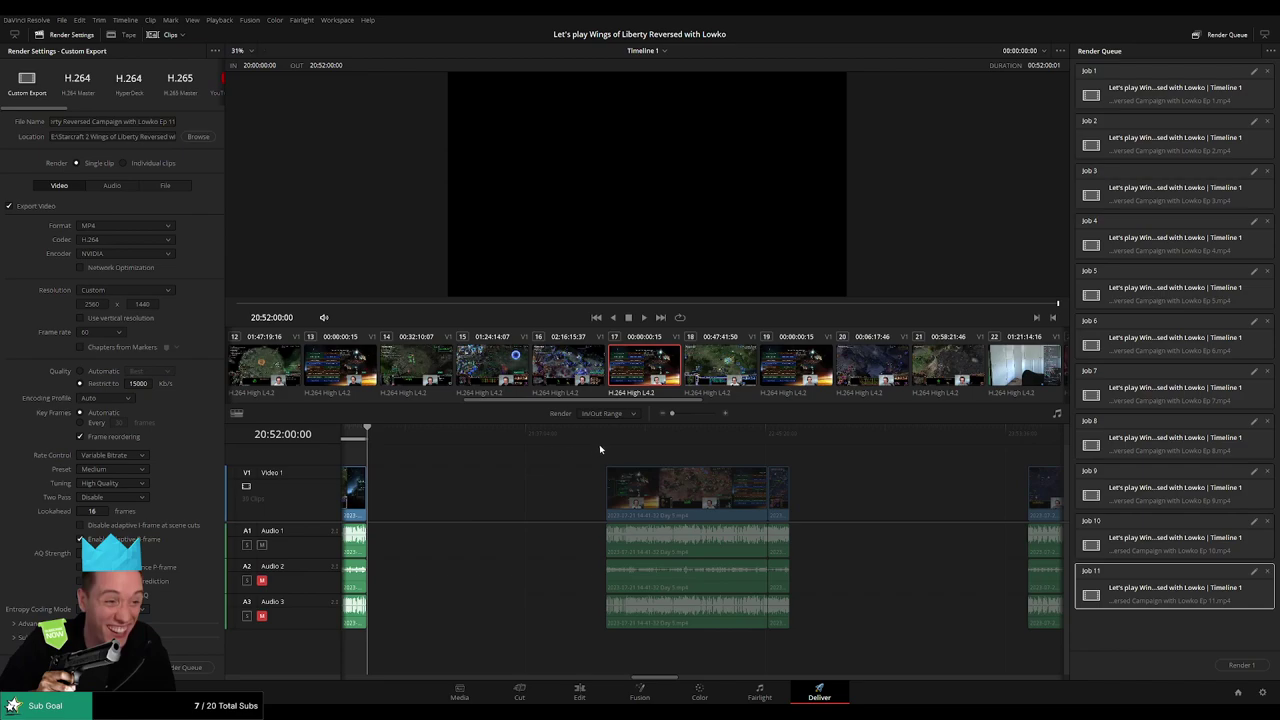
{"action": "left_click", "coordinate": [606, 438]}
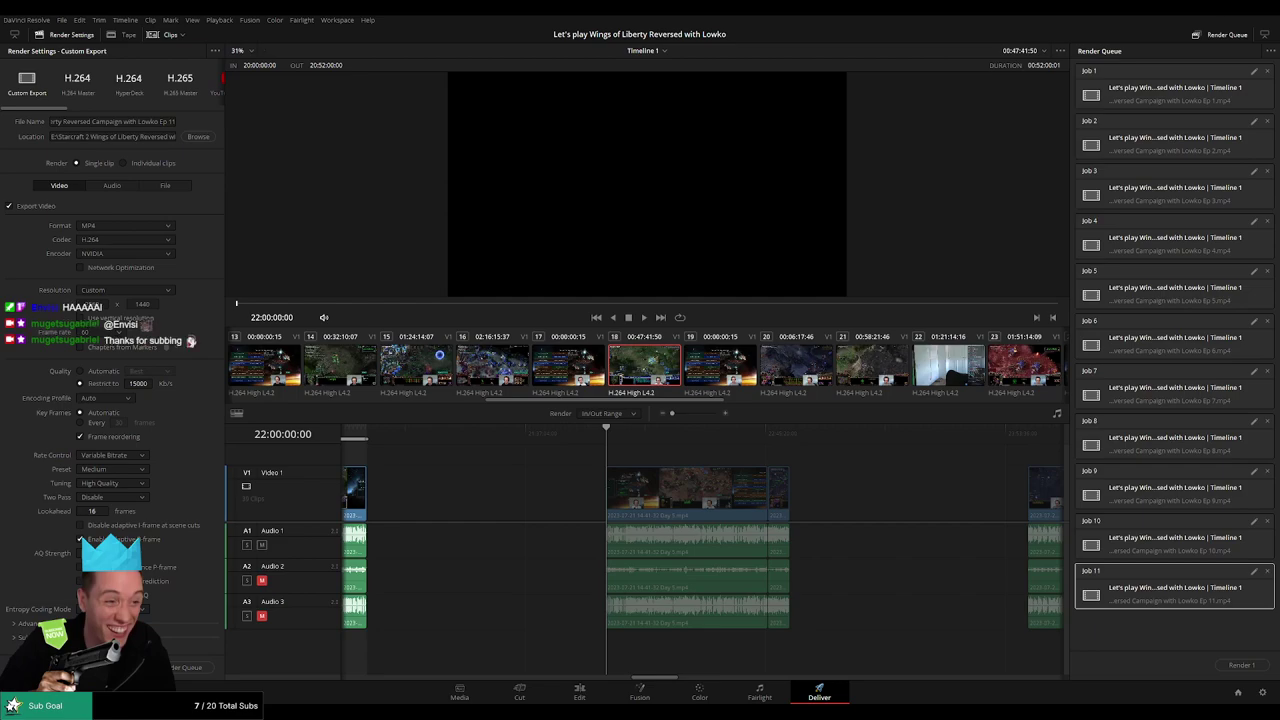
{"action": "scroll", "coordinate": [706, 494], "scroll_direction": "left", "scroll_amount": 6}
{"action": "scroll", "coordinate": [706, 494], "scroll_direction": "right", "scroll_amount": 3}
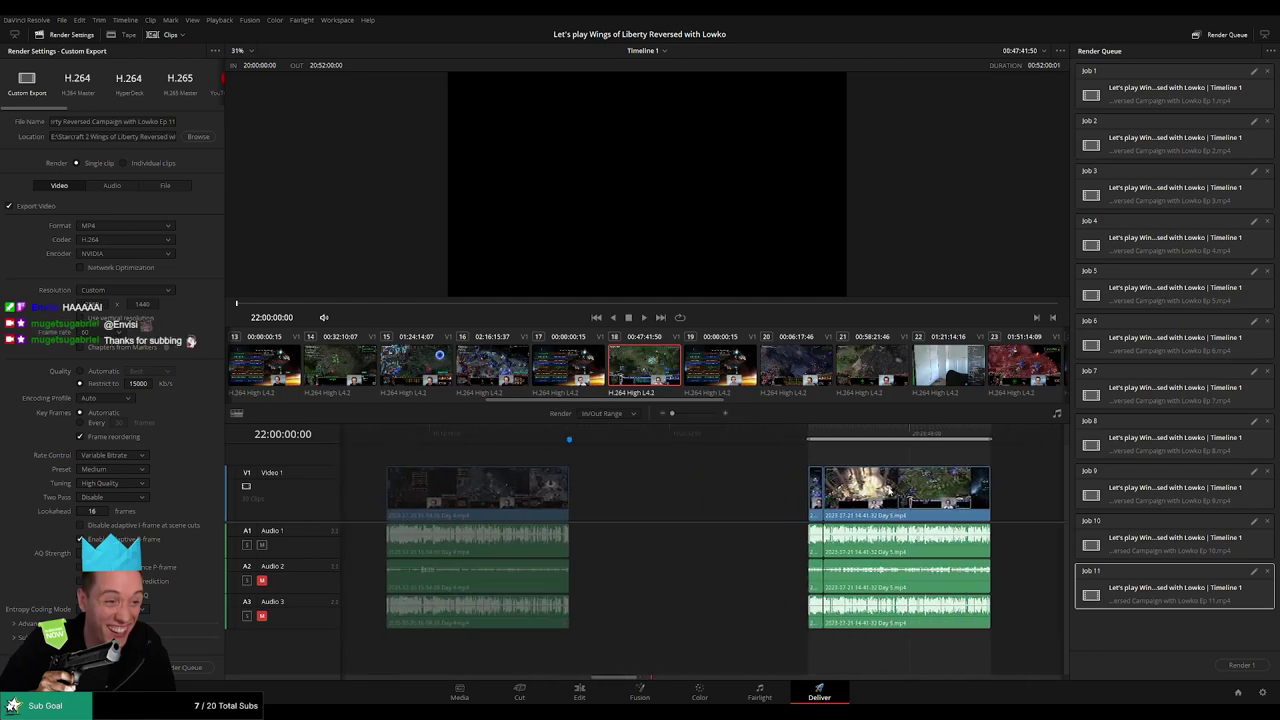
{"action": "scroll", "coordinate": [537, 451], "scroll_direction": "right", "scroll_amount": 3}
{"action": "scroll", "coordinate": [537, 451], "scroll_direction": "left", "scroll_amount": 5}
{"action": "scroll", "coordinate": [537, 451], "scroll_direction": "right", "scroll_amount": 1}
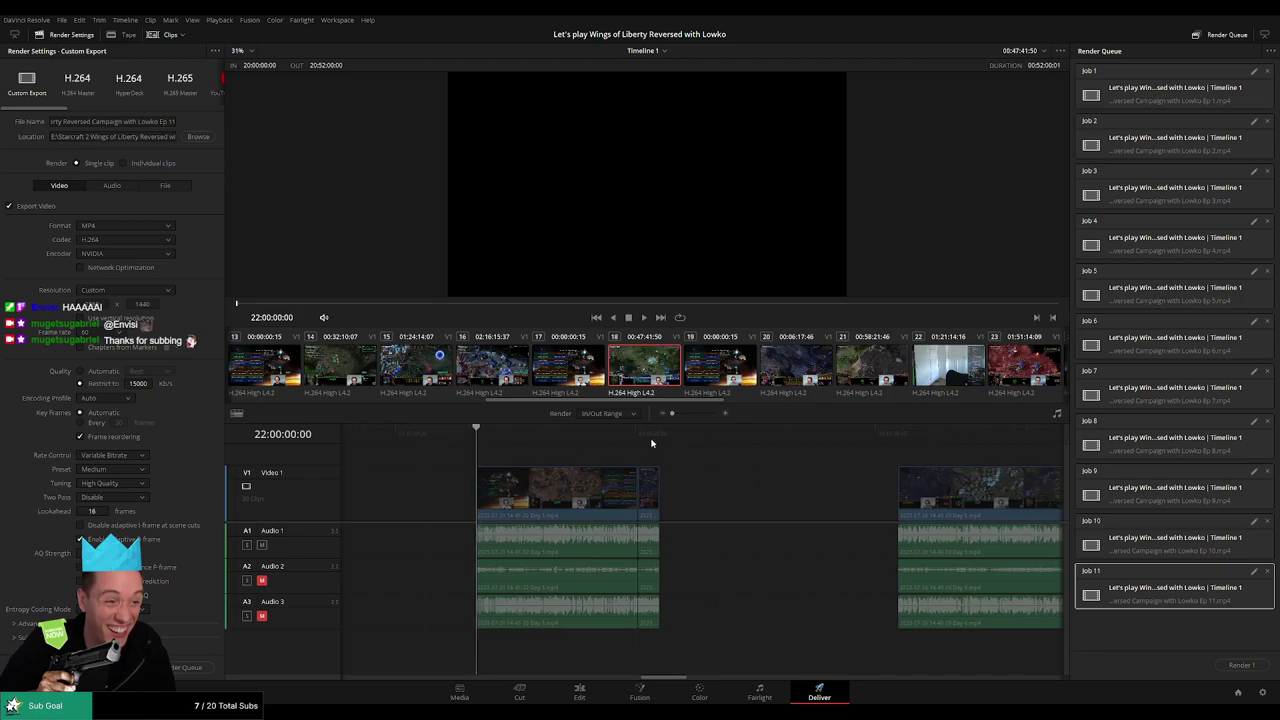
{"action": "left_click", "coordinate": [675, 452]}
{"action": "key", "text": "o"}
{"action": "triple_click", "coordinate": [175, 120]}
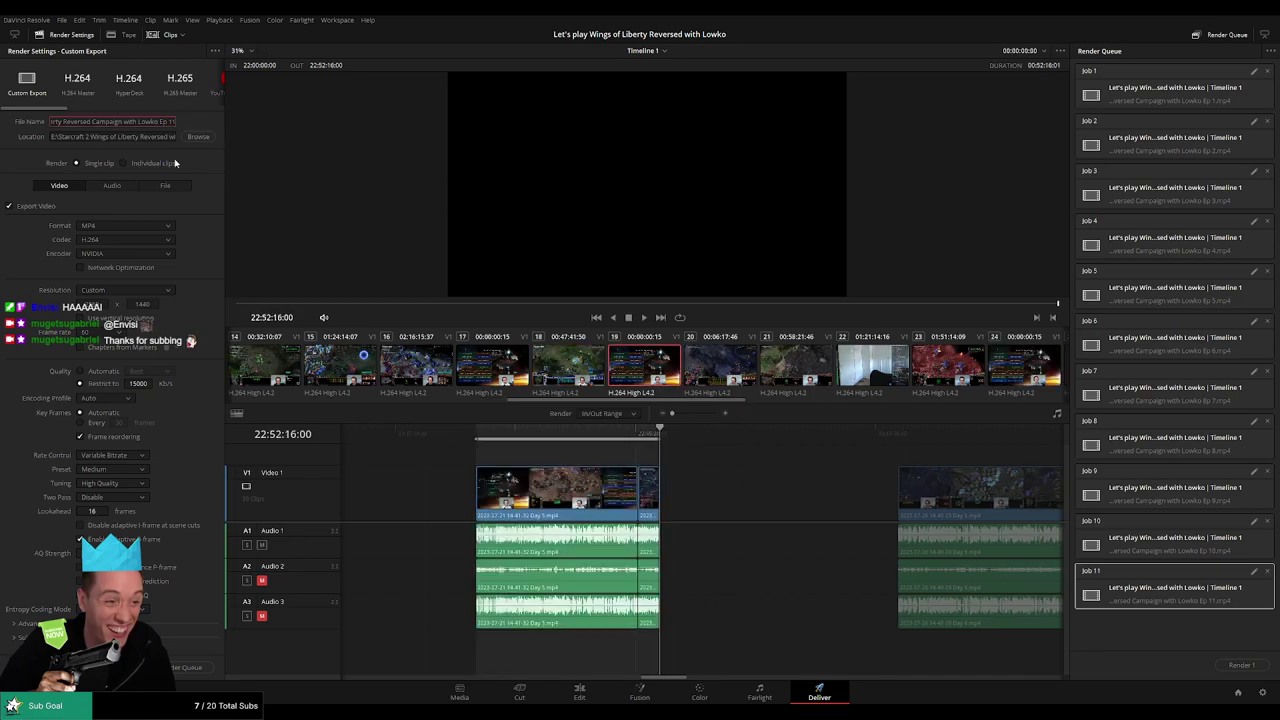
{"action": "key", "text": "End"}
{"action": "key", "text": "BackSpace"}
{"action": "type", "text": "2"}
{"action": "left_click", "coordinate": [192, 671]}
Step: Set the next clip's out point, rename the output Ep 13, and queue it
{"action": "scroll", "coordinate": [600, 480], "scroll_direction": "right", "scroll_amount": 5}
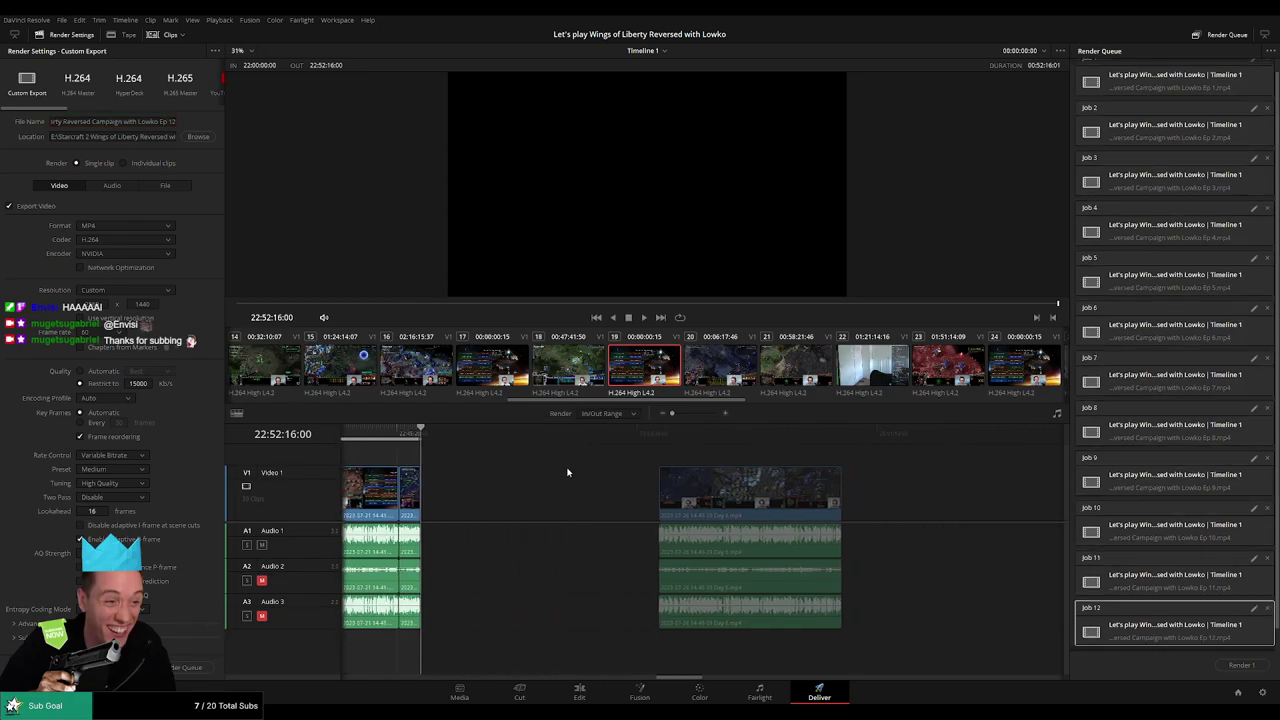
{"action": "left_click", "coordinate": [619, 432]}
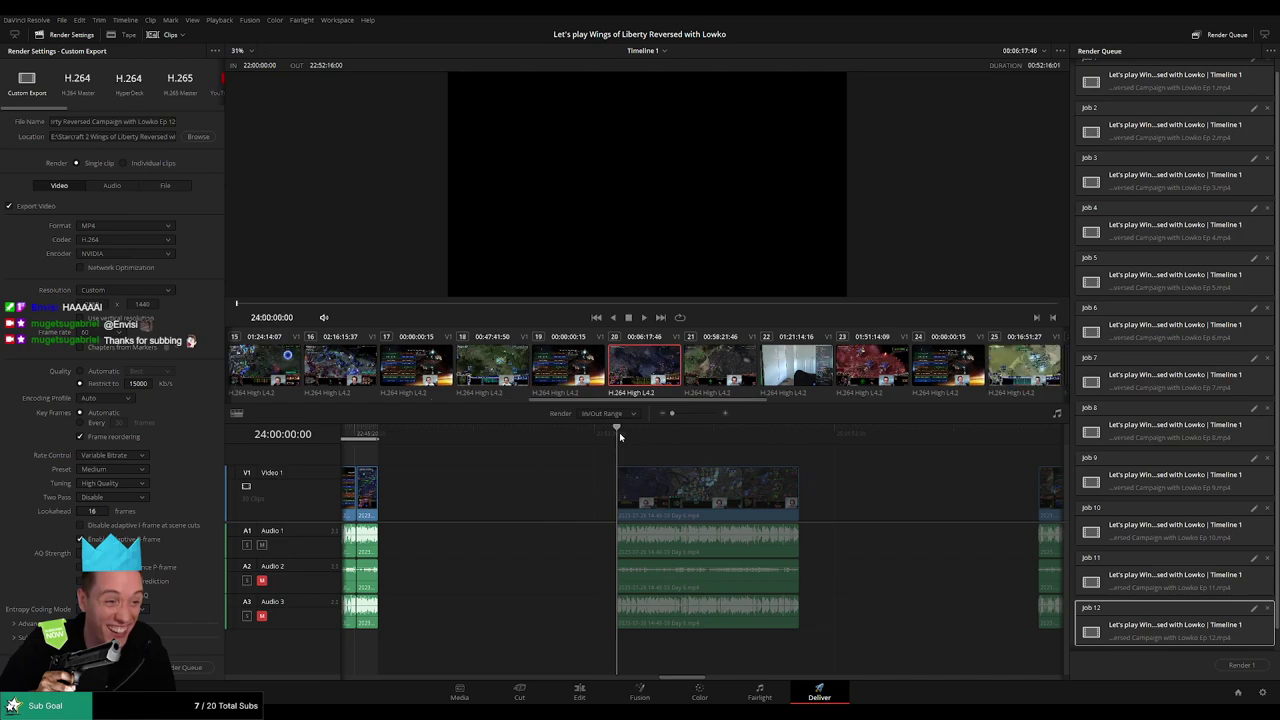
{"action": "left_click", "coordinate": [799, 432]}
{"action": "key", "text": "o"}
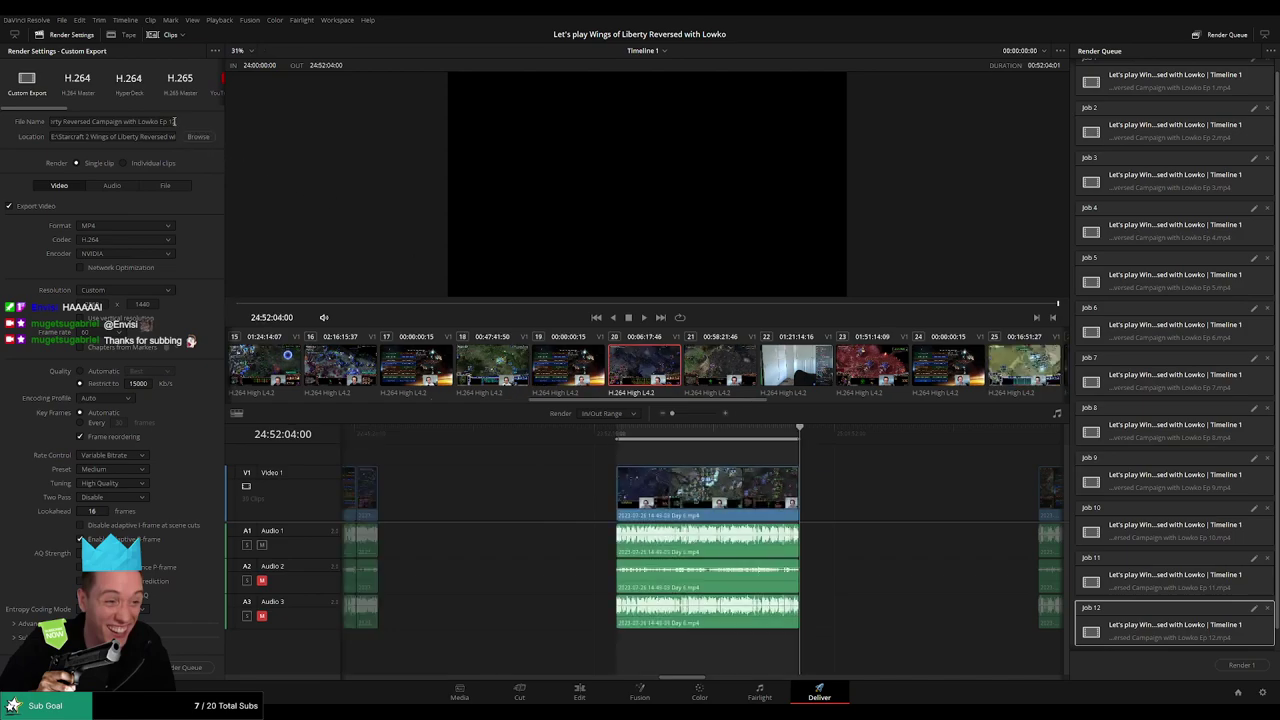
{"action": "left_click", "coordinate": [170, 121]}
{"action": "key", "text": "BackSpace"}
{"action": "type", "text": "3"}
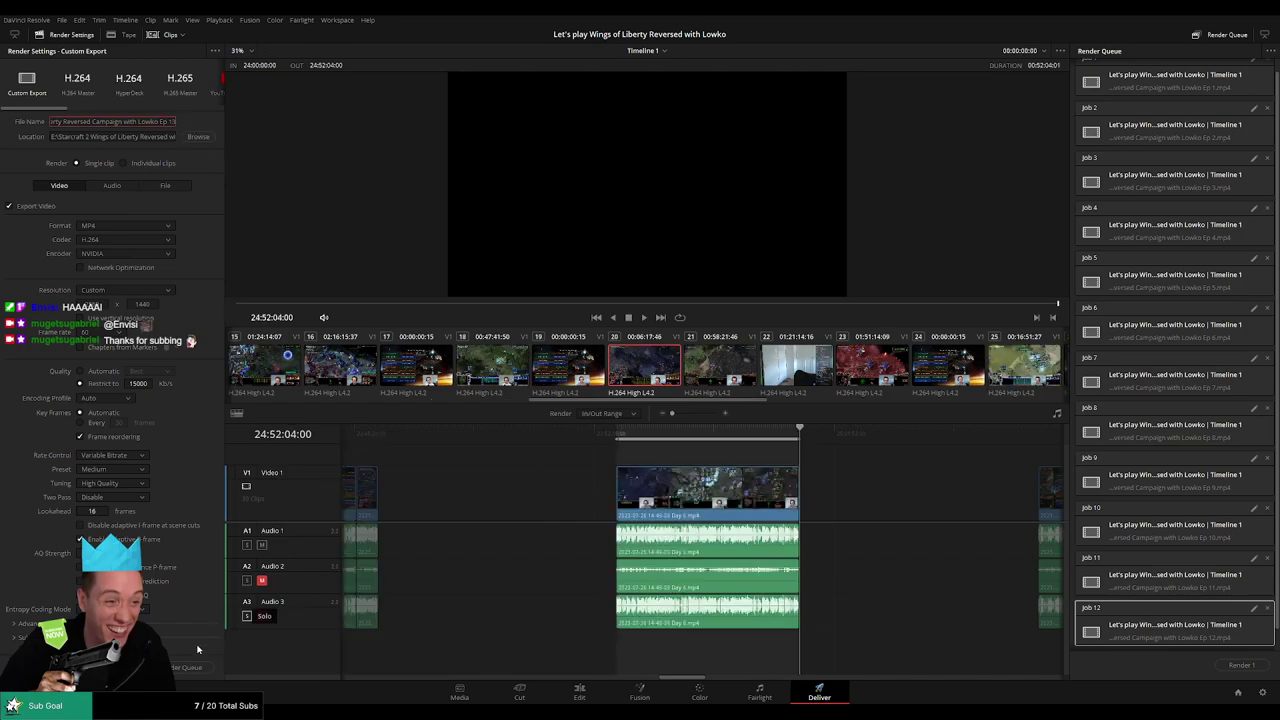
{"action": "left_click", "coordinate": [190, 667]}
Step: Mark the next clip's range, rename the output Ep 14, and queue it
{"action": "scroll", "coordinate": [856, 465], "scroll_direction": "right", "scroll_amount": 1}
{"action": "scroll", "coordinate": [856, 465], "scroll_direction": "right", "scroll_amount": 2}
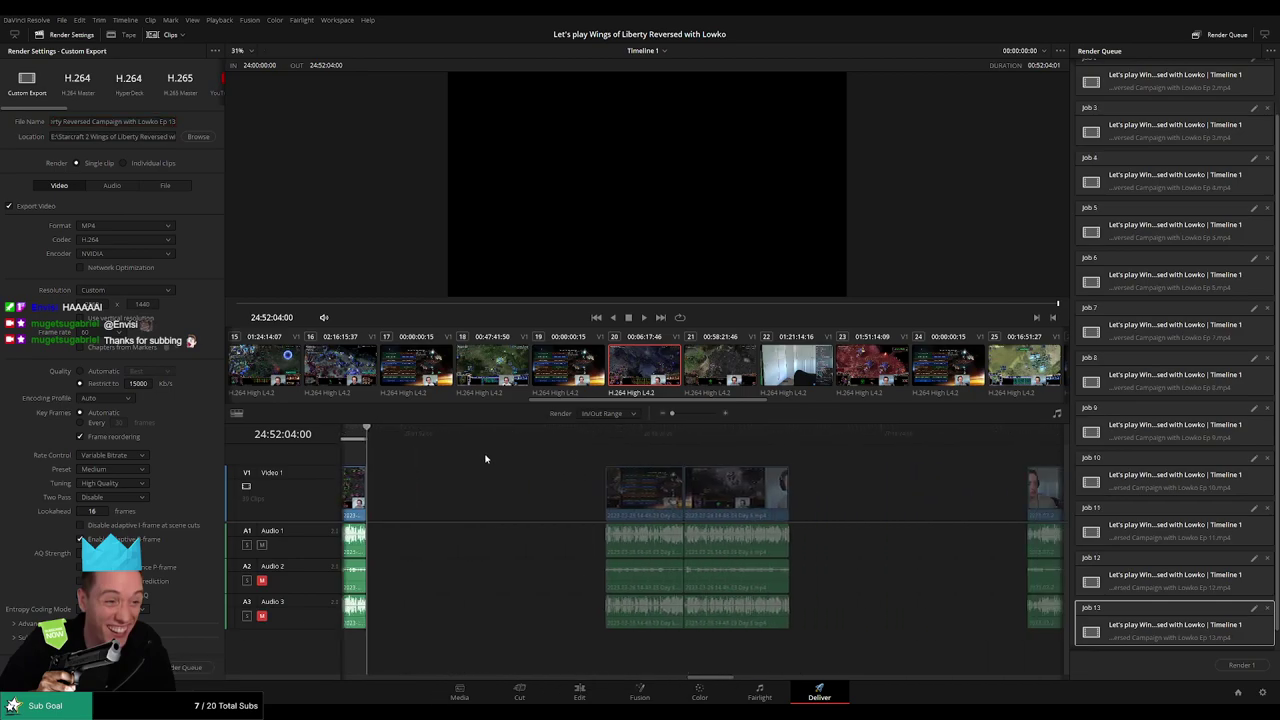
{"action": "left_click", "coordinate": [604, 436]}
{"action": "scroll", "coordinate": [706, 463], "scroll_direction": "right", "scroll_amount": 2}
{"action": "left_click", "coordinate": [631, 432]}
{"action": "key", "text": "o"}
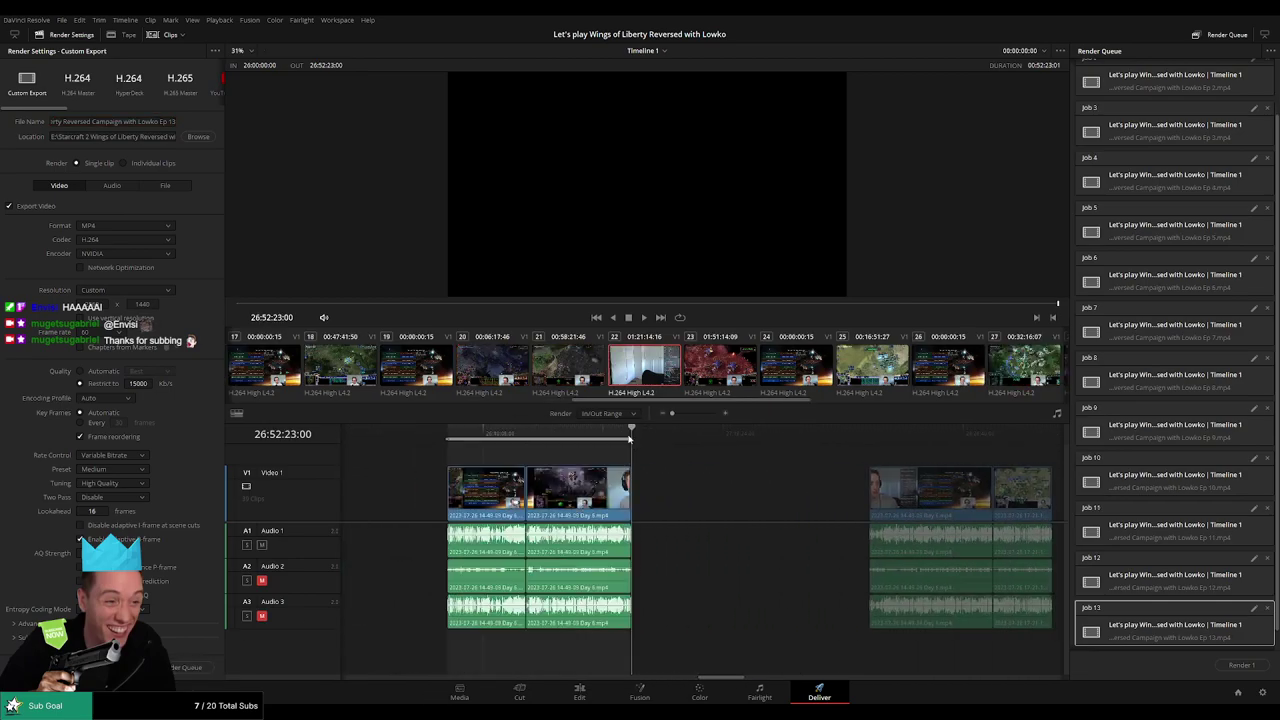
{"action": "left_click", "coordinate": [178, 121]}
{"action": "key", "text": "BackSpace"}
{"action": "type", "text": "4"}
{"action": "left_click", "coordinate": [190, 667]}
Step: Mark In at 28:00:00:00 and Out at 28:52:07:00, then queue episode 15
{"action": "scroll", "coordinate": [716, 511], "scroll_direction": "right", "scroll_amount": 2}
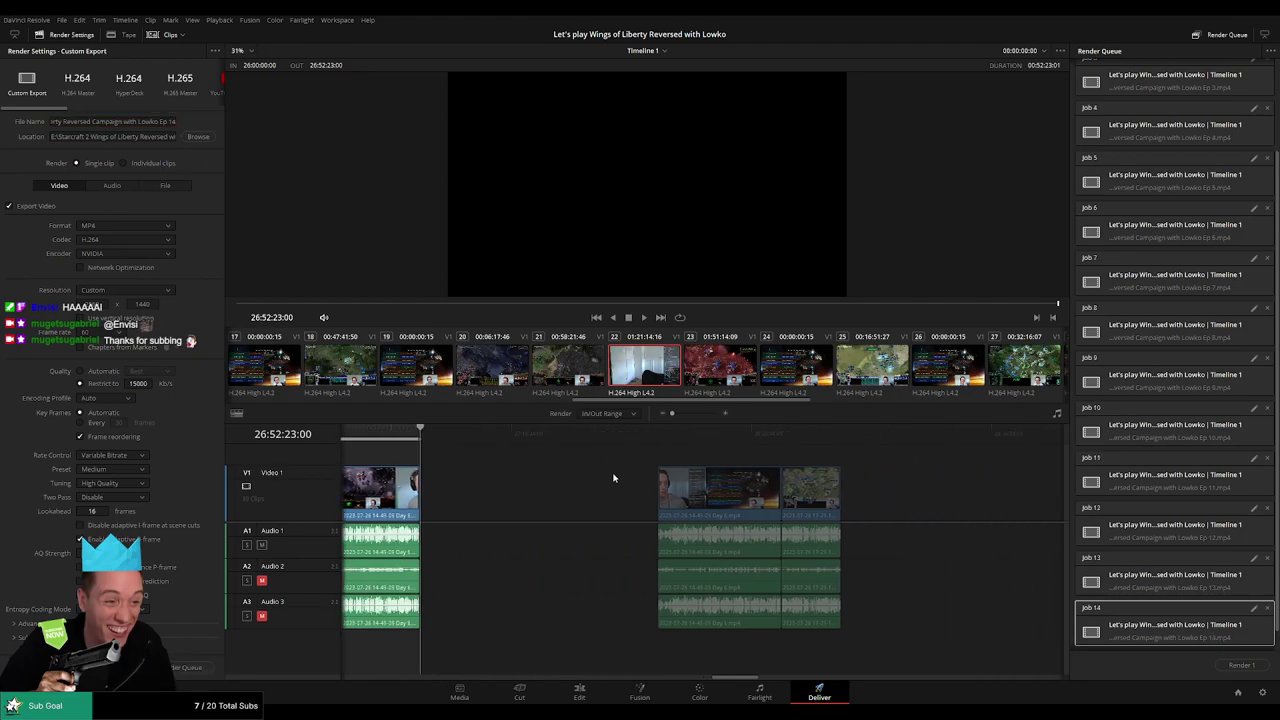
{"action": "scroll", "coordinate": [716, 511], "scroll_direction": "right", "scroll_amount": 1}
{"action": "left_click", "coordinate": [591, 433]}
{"action": "key", "text": "i"}
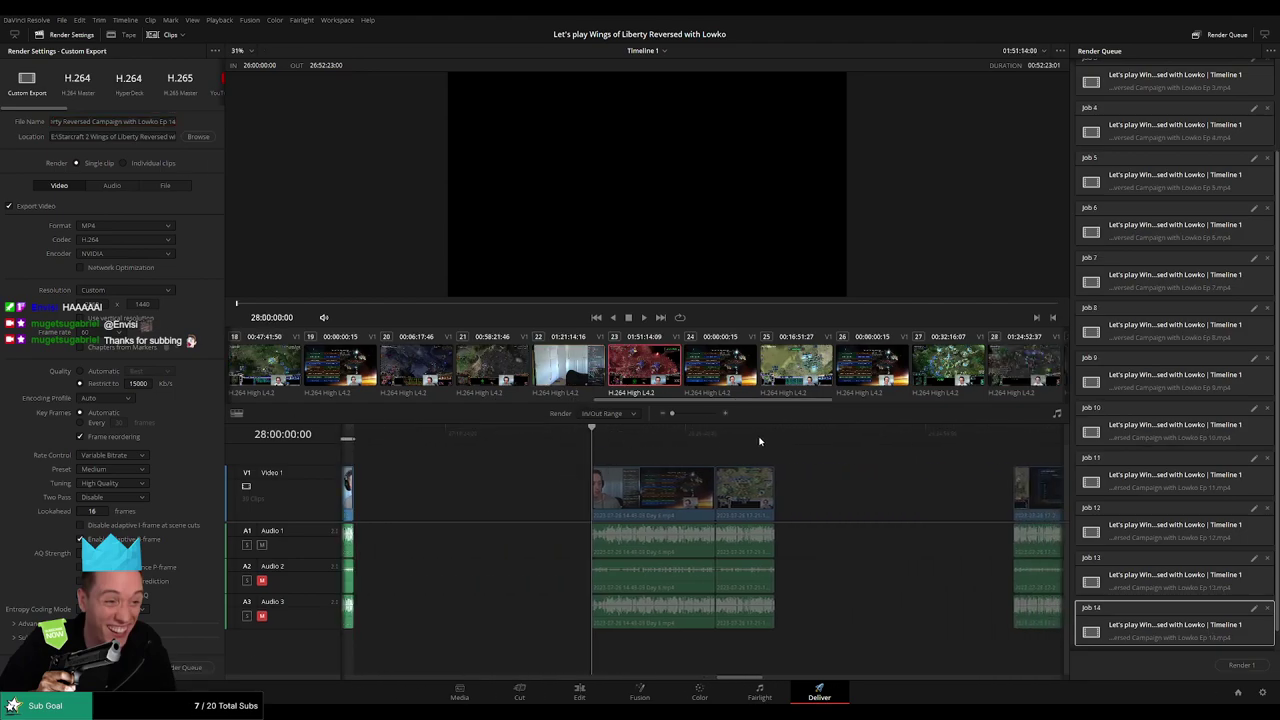
{"action": "left_click", "coordinate": [773, 433]}
{"action": "key", "text": "o"}
{"action": "left_click", "coordinate": [171, 120]}
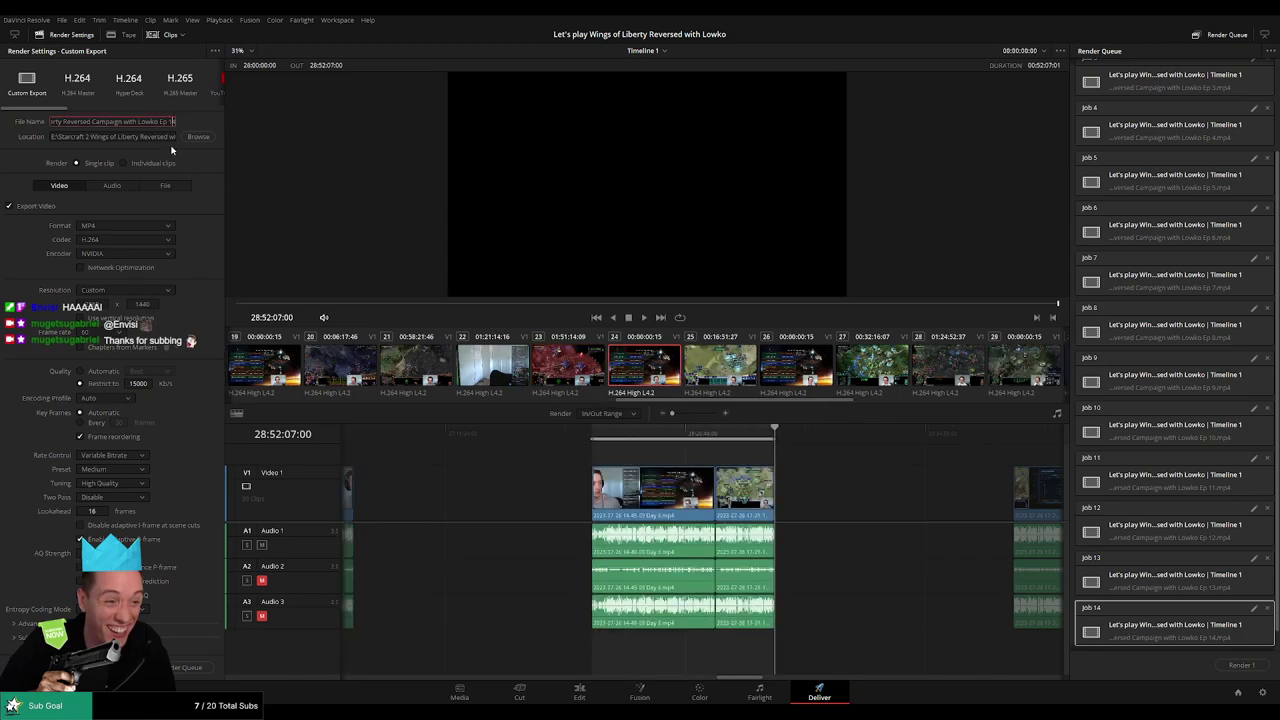
{"action": "left_click", "coordinate": [187, 668]}
Step: Move to the next clip's range, rename the output Ep 16, and queue it
{"action": "scroll", "coordinate": [654, 463], "scroll_direction": "right", "scroll_amount": 2}
{"action": "scroll", "coordinate": [526, 460], "scroll_direction": "right", "scroll_amount": 1}
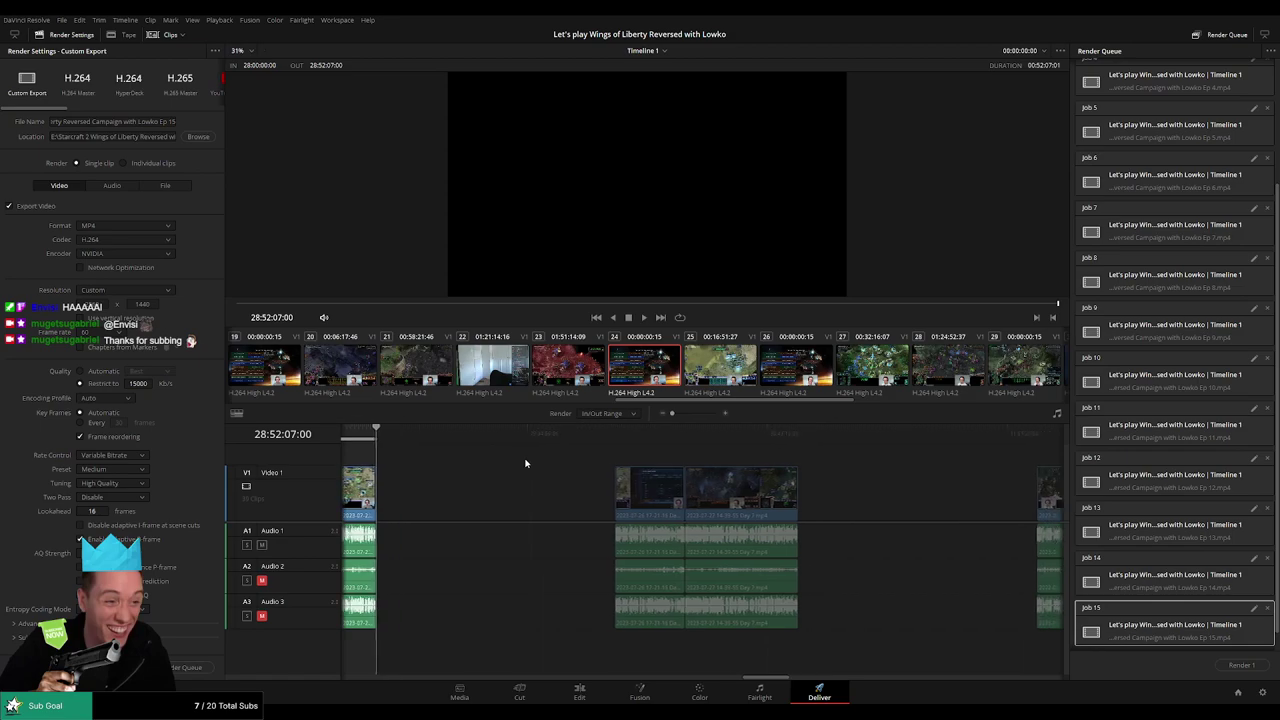
{"action": "left_click", "coordinate": [603, 438]}
{"action": "scroll", "coordinate": [683, 451], "scroll_direction": "right", "scroll_amount": 2}
{"action": "left_click", "coordinate": [614, 436]}
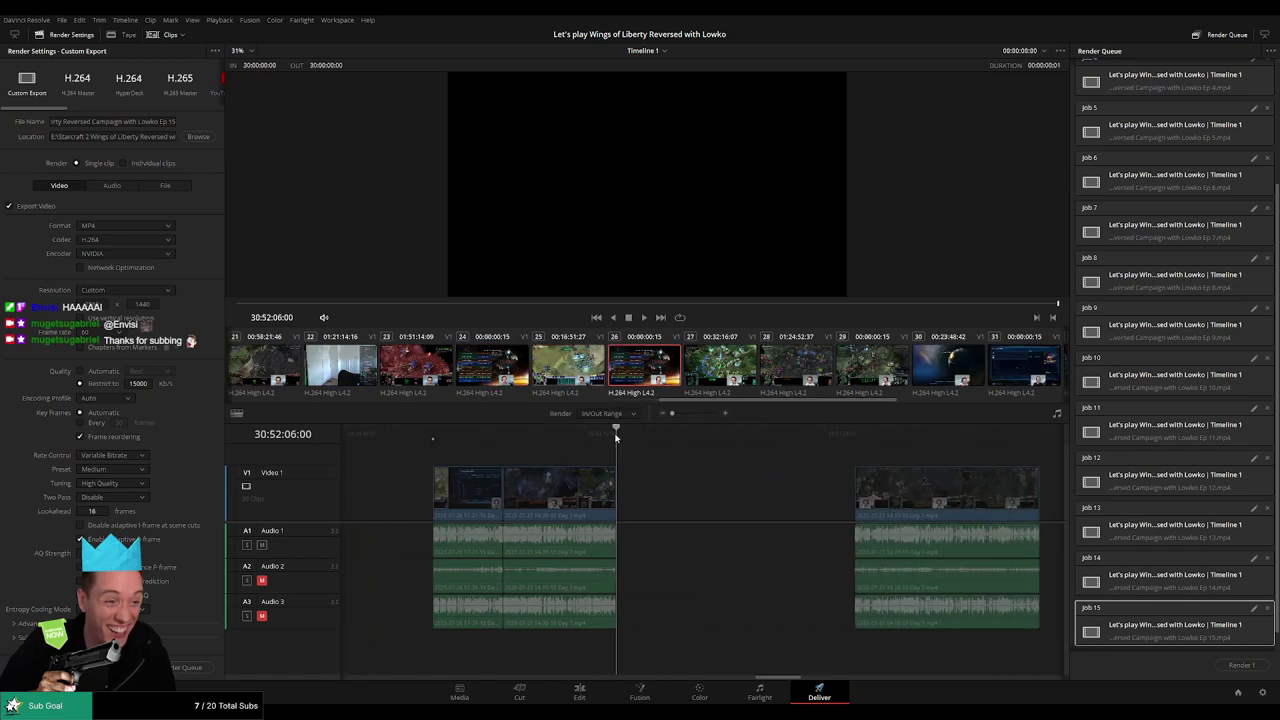
{"action": "left_click", "coordinate": [167, 122]}
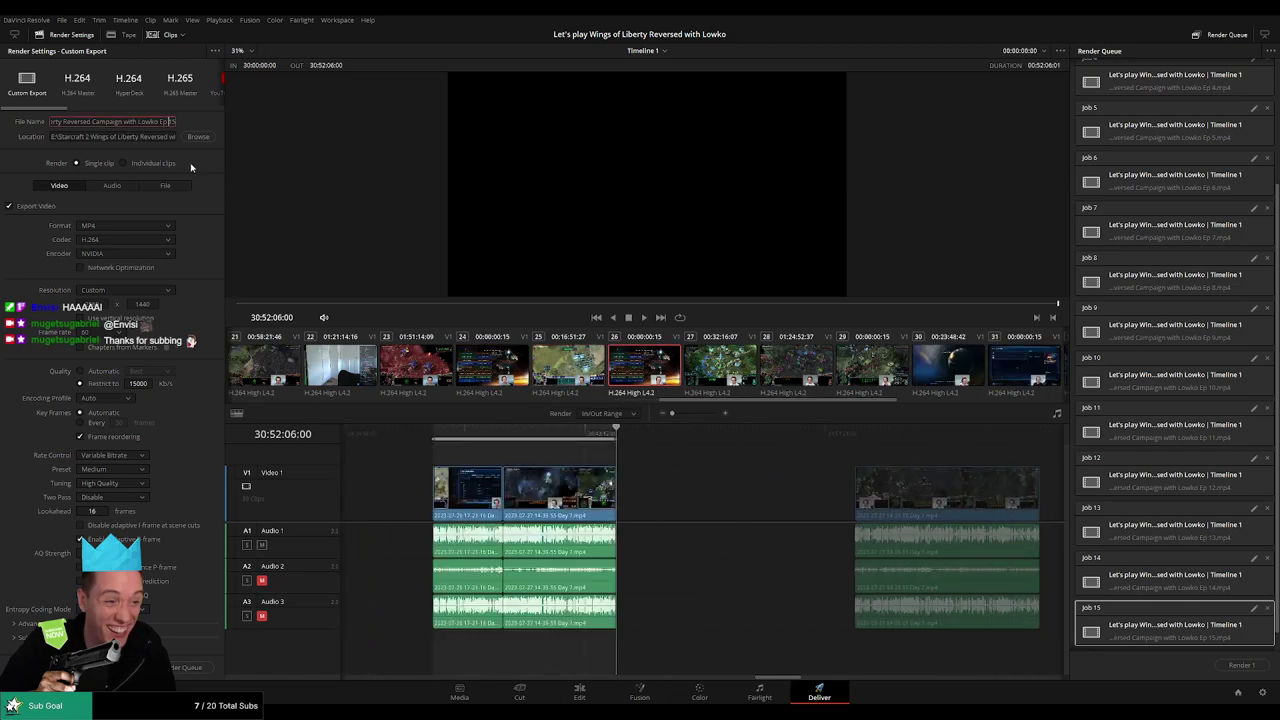
{"action": "key", "text": "BackSpace"}
{"action": "type", "text": "6"}
{"action": "left_click", "coordinate": [185, 667]}
Step: Mark the clip from 32:00:00:00 to 32:52:36:30 and clear the old episode digit from the file name
{"action": "scroll", "coordinate": [600, 457], "scroll_direction": "right", "scroll_amount": 2}
{"action": "left_click", "coordinate": [597, 440]}
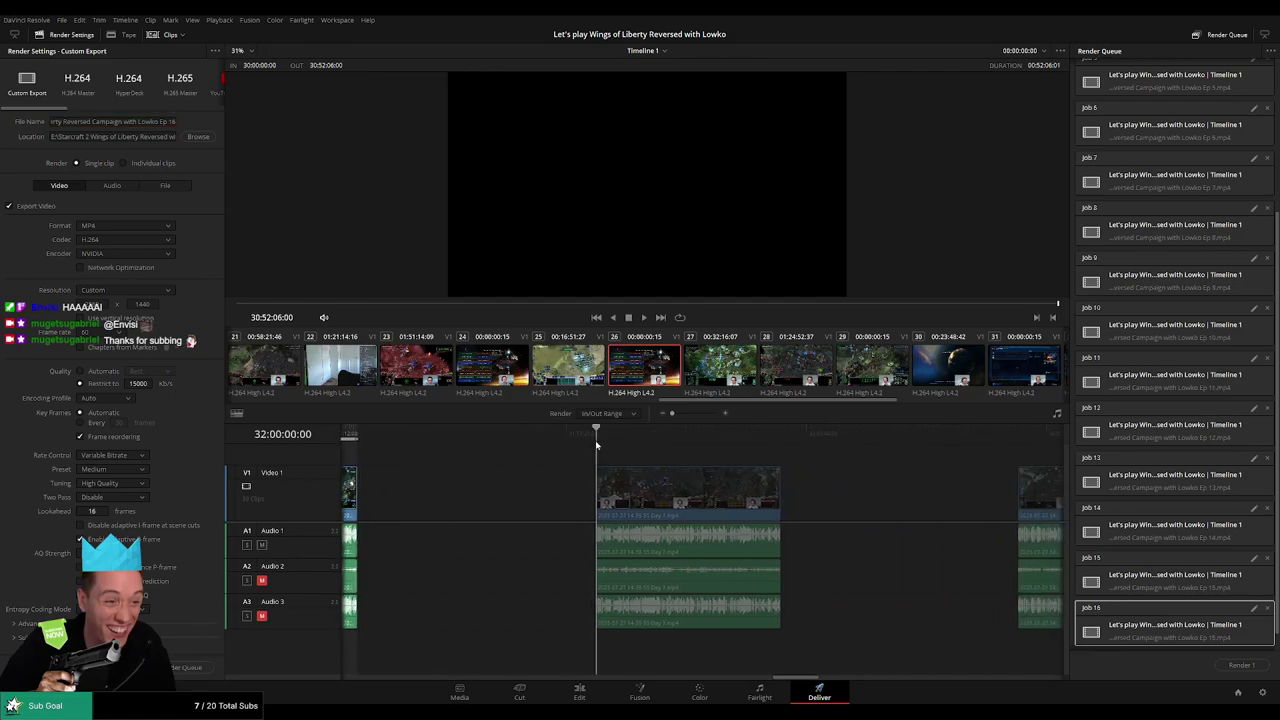
{"action": "left_click", "coordinate": [781, 440]}
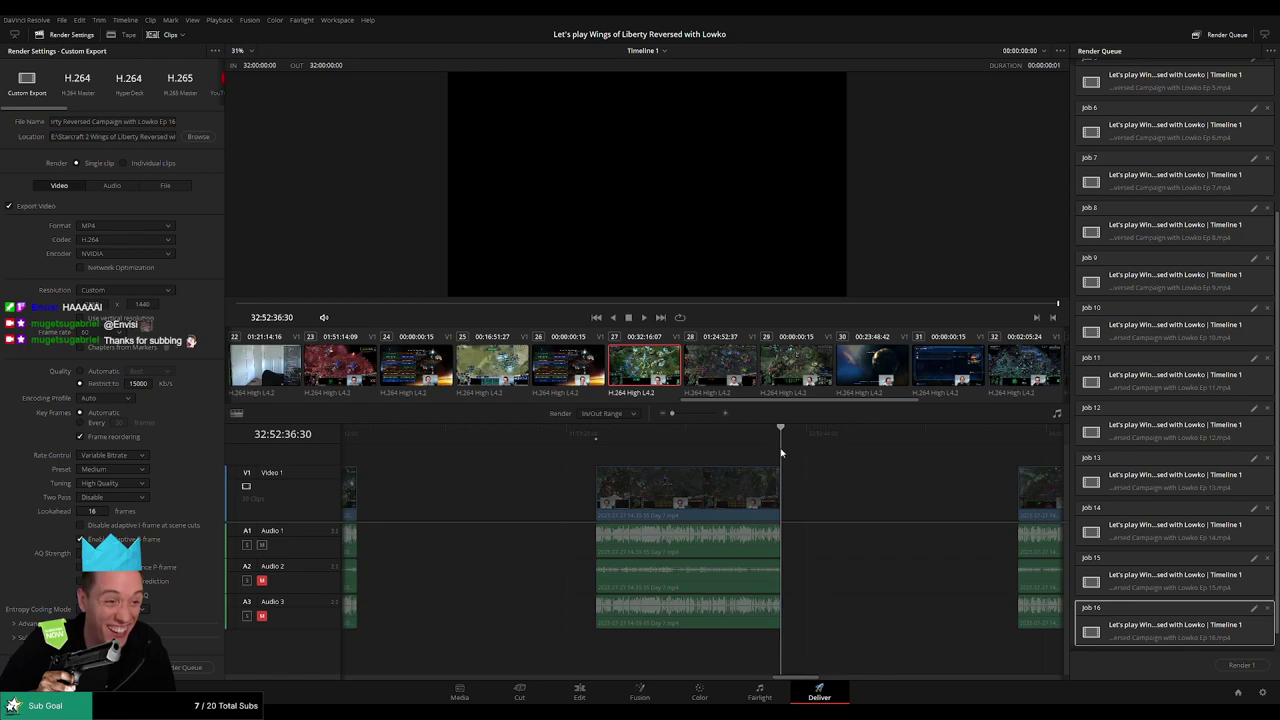
{"action": "key", "text": "x"}
{"action": "left_click", "coordinate": [177, 122]}
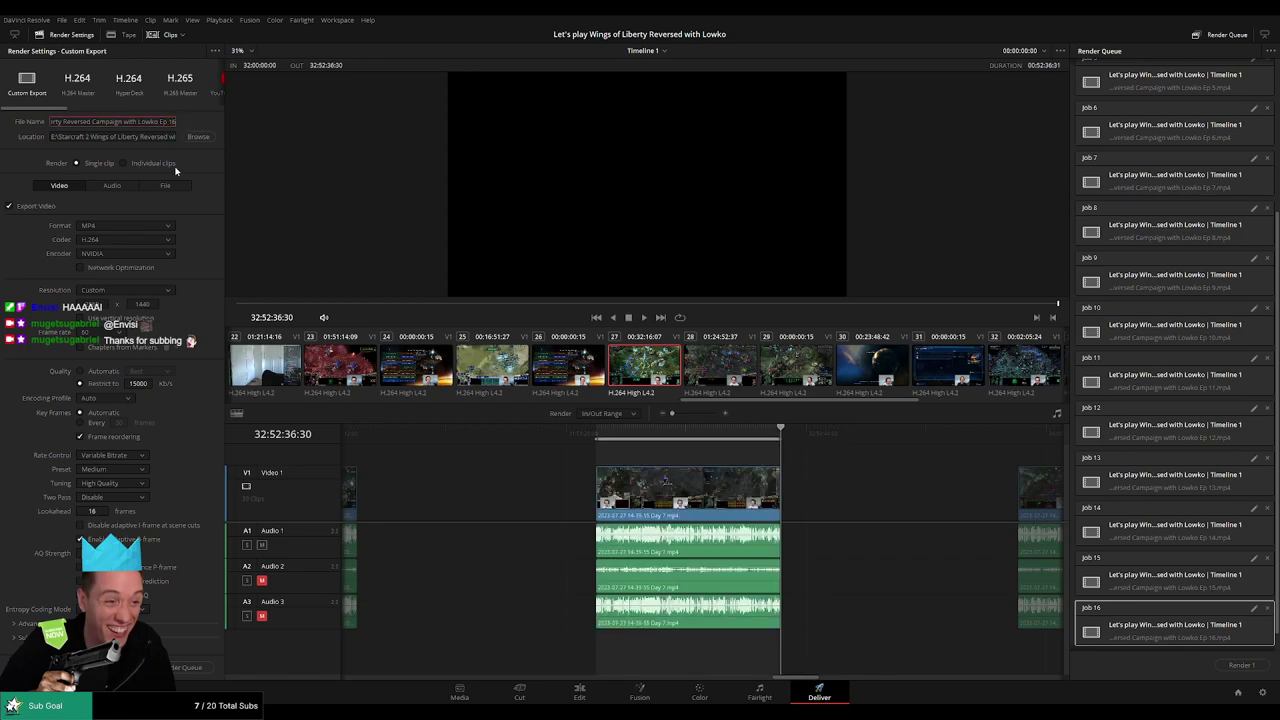
{"action": "key", "text": "BackSpace"}
Step: Queue Ep 17, then mark the next clip's In/Out and queue it as Ep 18
{"action": "type", "text": "7"}
{"action": "left_click", "coordinate": [185, 667]}
{"action": "scroll", "coordinate": [796, 516], "scroll_direction": "right", "scroll_amount": 4}
{"action": "left_click", "coordinate": [634, 437]}
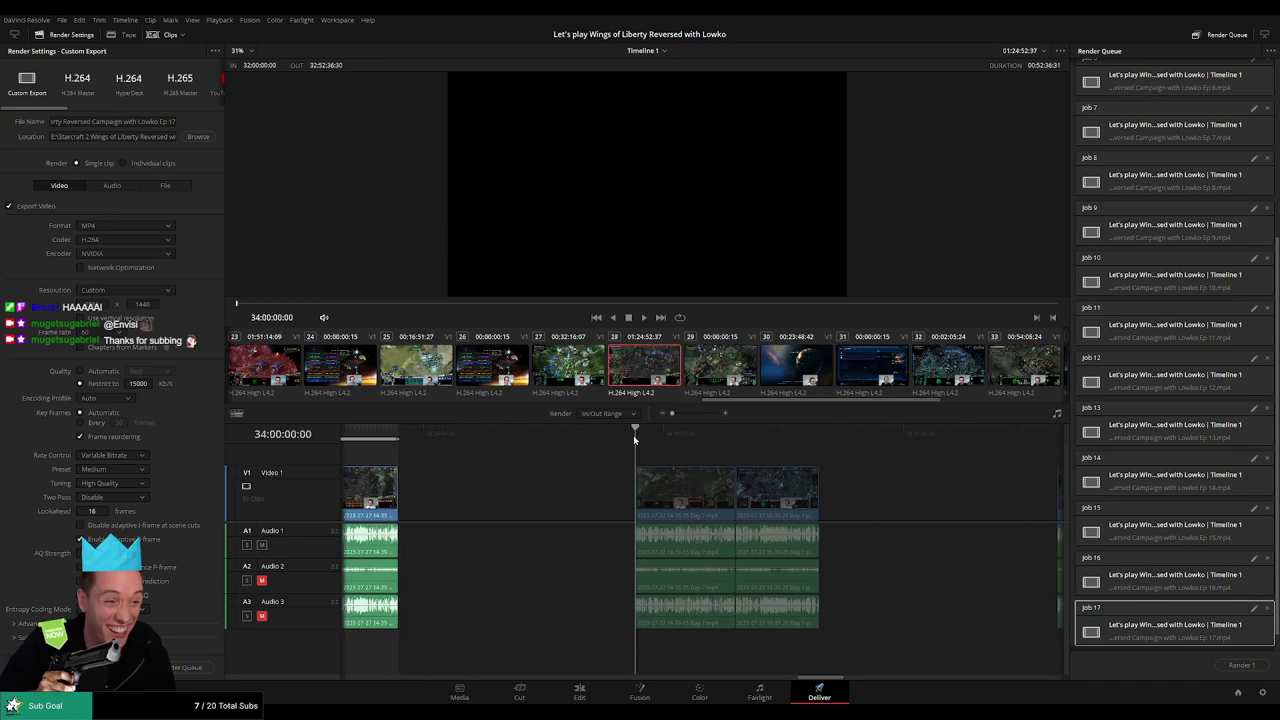
{"action": "key", "text": "i"}
{"action": "scroll", "coordinate": [660, 450], "scroll_direction": "right", "scroll_amount": 3}
{"action": "left_click_drag", "start_coordinate": [640, 430], "coordinate": [660, 444]}
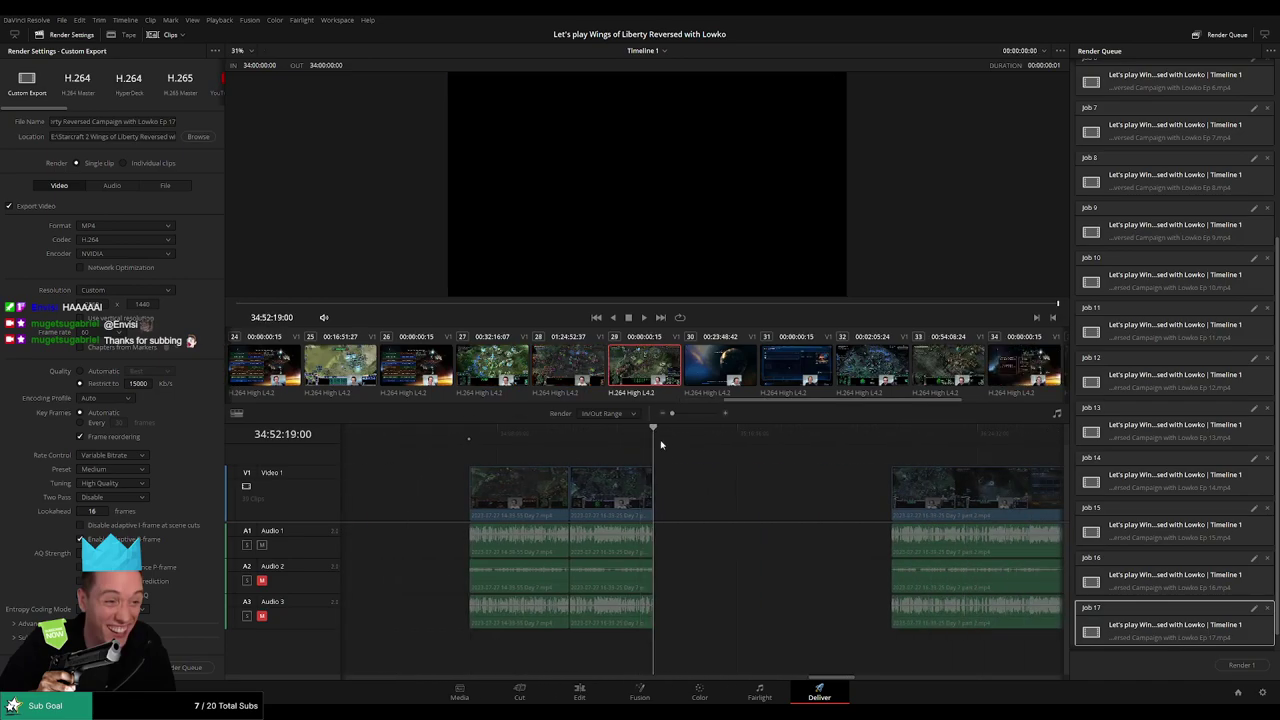
{"action": "key", "text": "o"}
{"action": "left_click", "coordinate": [172, 121]}
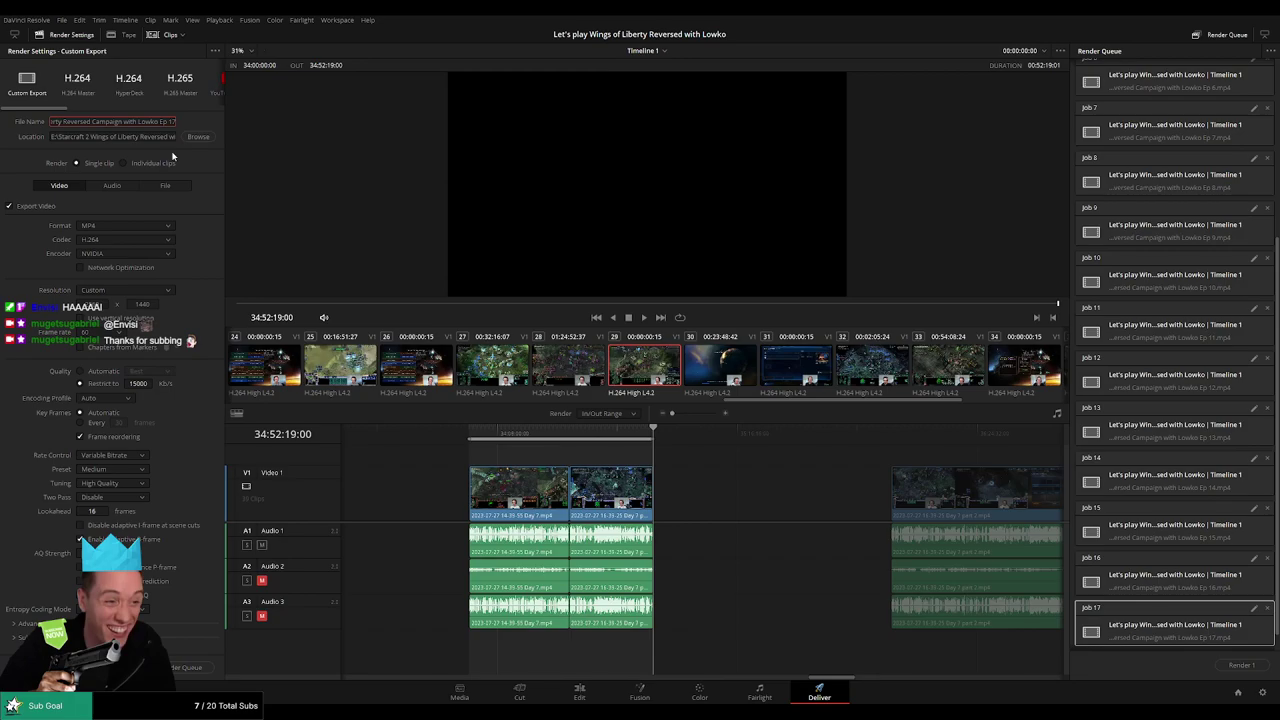
{"action": "key", "text": "BackSpace"}
{"action": "type", "text": "8"}
{"action": "left_click", "coordinate": [190, 667]}
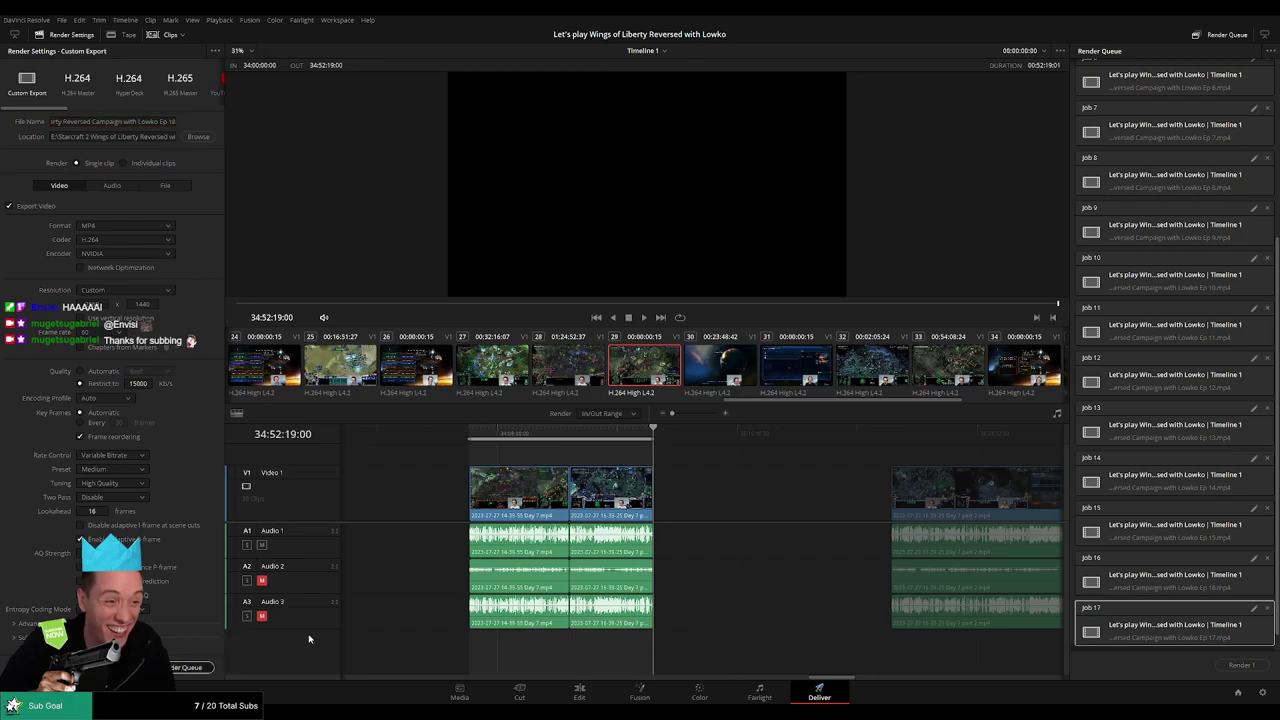
Step: Mark In and Out on the next clip and queue it as Ep 19
{"action": "scroll", "coordinate": [565, 477], "scroll_direction": "right", "scroll_amount": 4}
{"action": "left_click", "coordinate": [634, 434]}
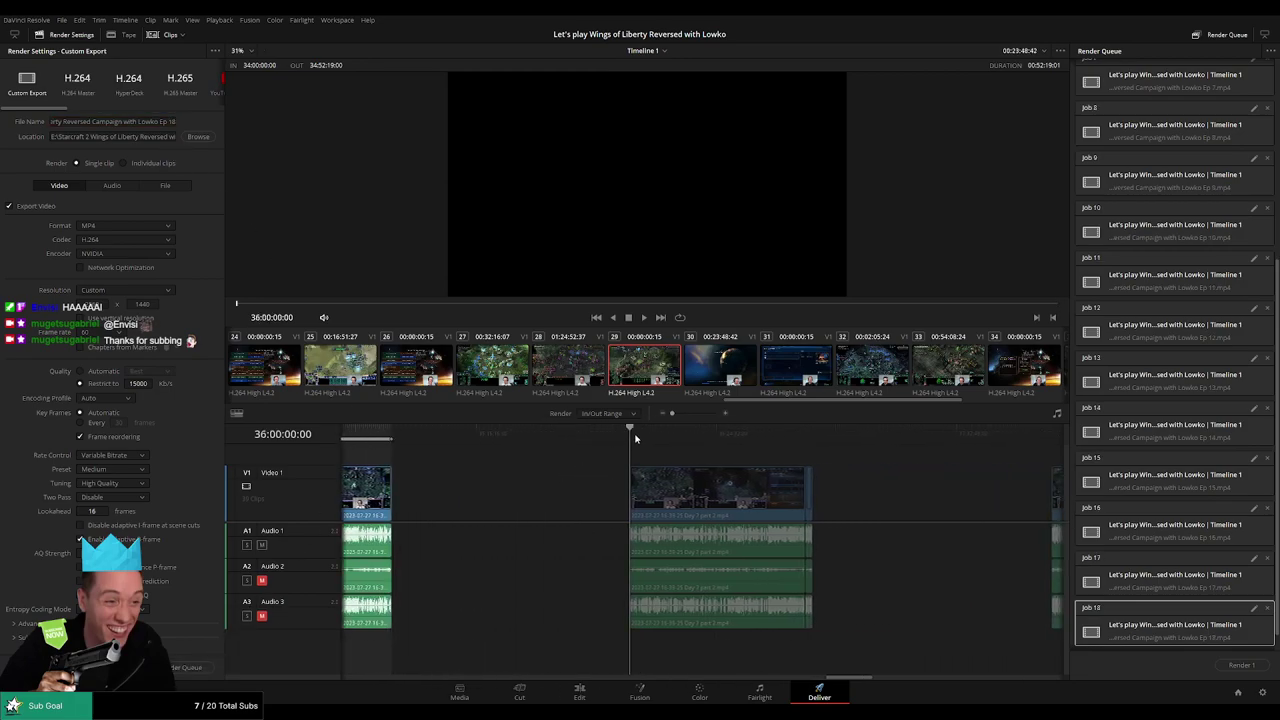
{"action": "key", "text": "i"}
{"action": "left_click", "coordinate": [819, 435]}
{"action": "scroll", "coordinate": [805, 474], "scroll_direction": "right", "scroll_amount": 3}
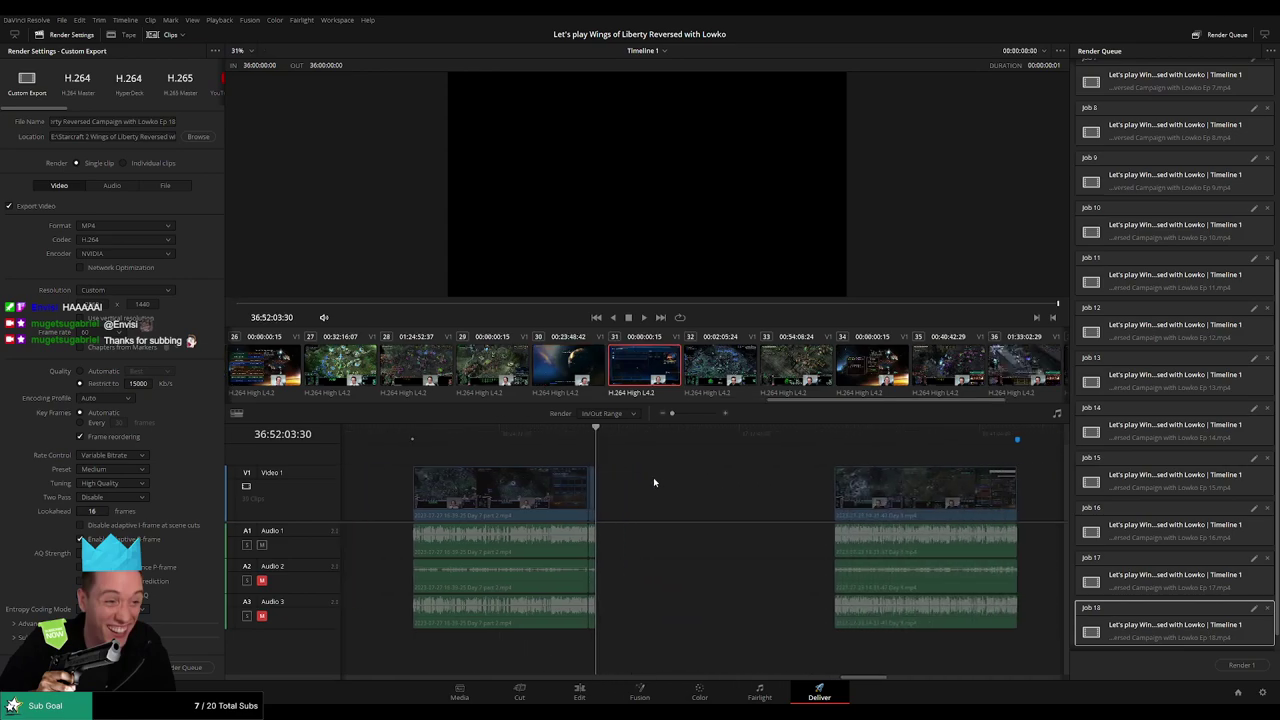
{"action": "key", "text": "o"}
{"action": "left_click", "coordinate": [173, 122]}
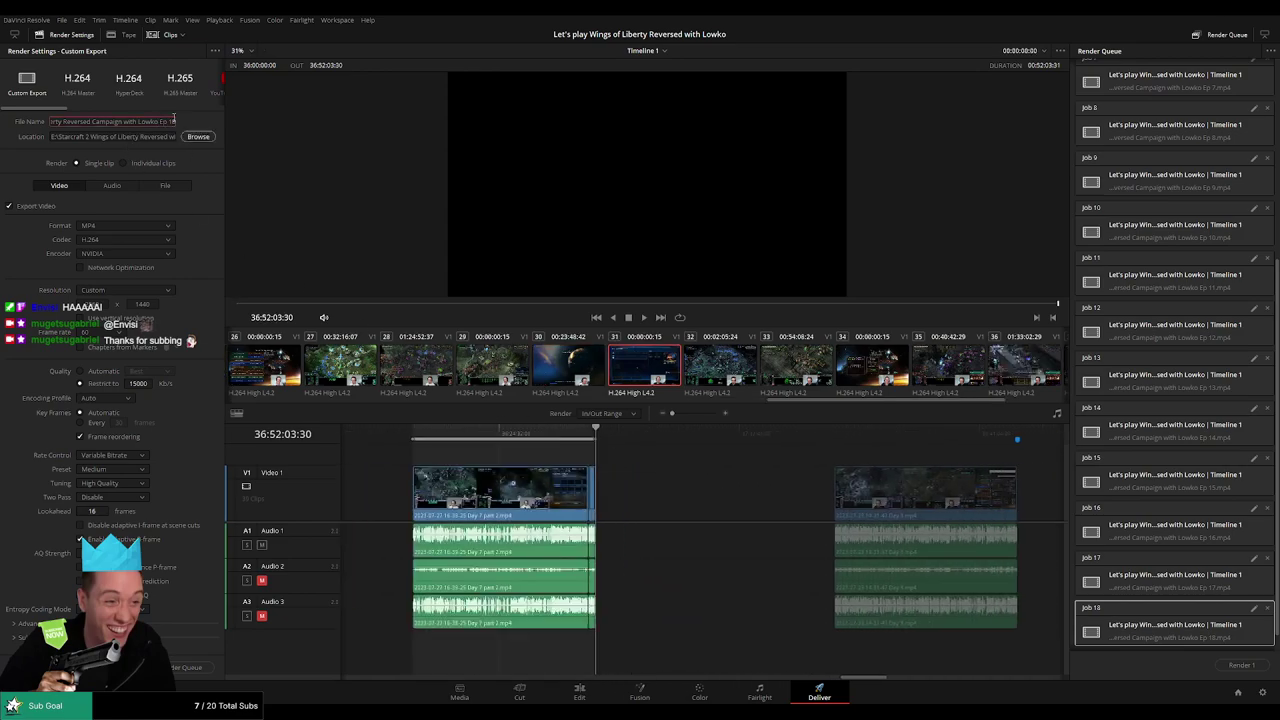
{"action": "key", "text": "BackSpace"}
{"action": "type", "text": "9"}
{"action": "left_click", "coordinate": [188, 667]}
Step: Set the Out point on the following clip and queue it as Ep 20
{"action": "scroll", "coordinate": [593, 481], "scroll_direction": "right", "scroll_amount": 3}
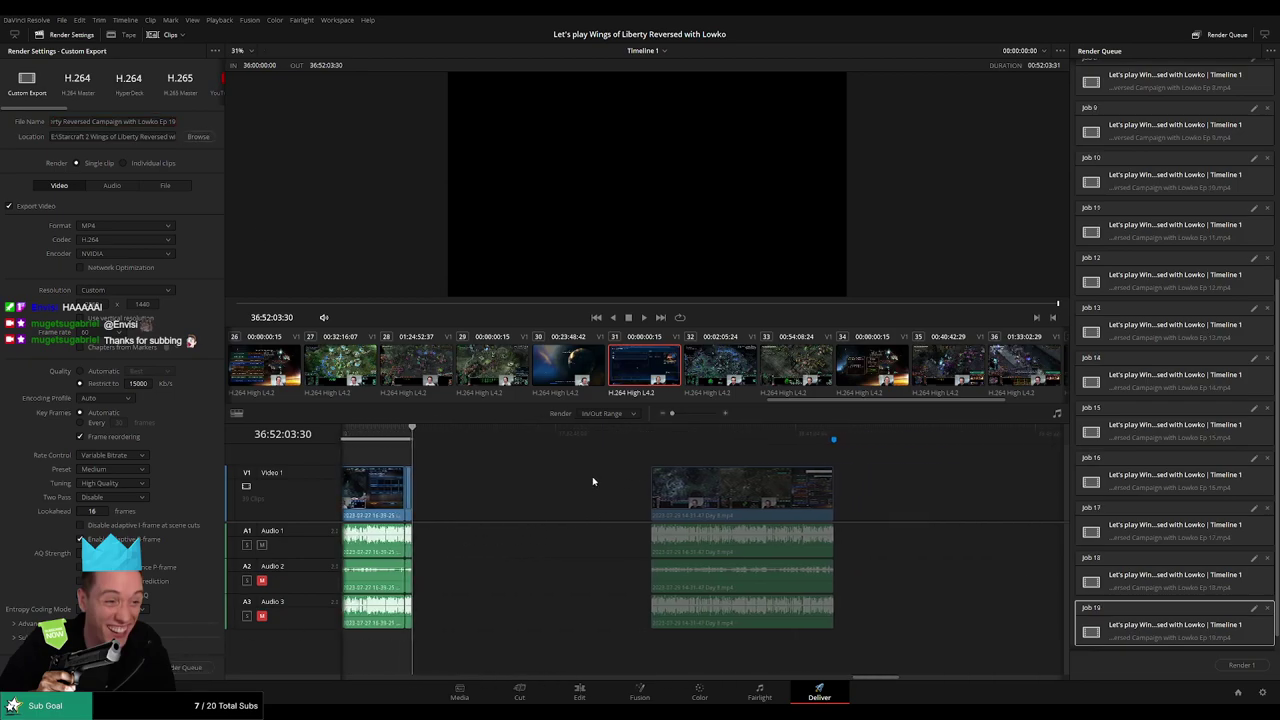
{"action": "left_click", "coordinate": [650, 440]}
{"action": "scroll", "coordinate": [700, 445], "scroll_direction": "right", "scroll_amount": 3}
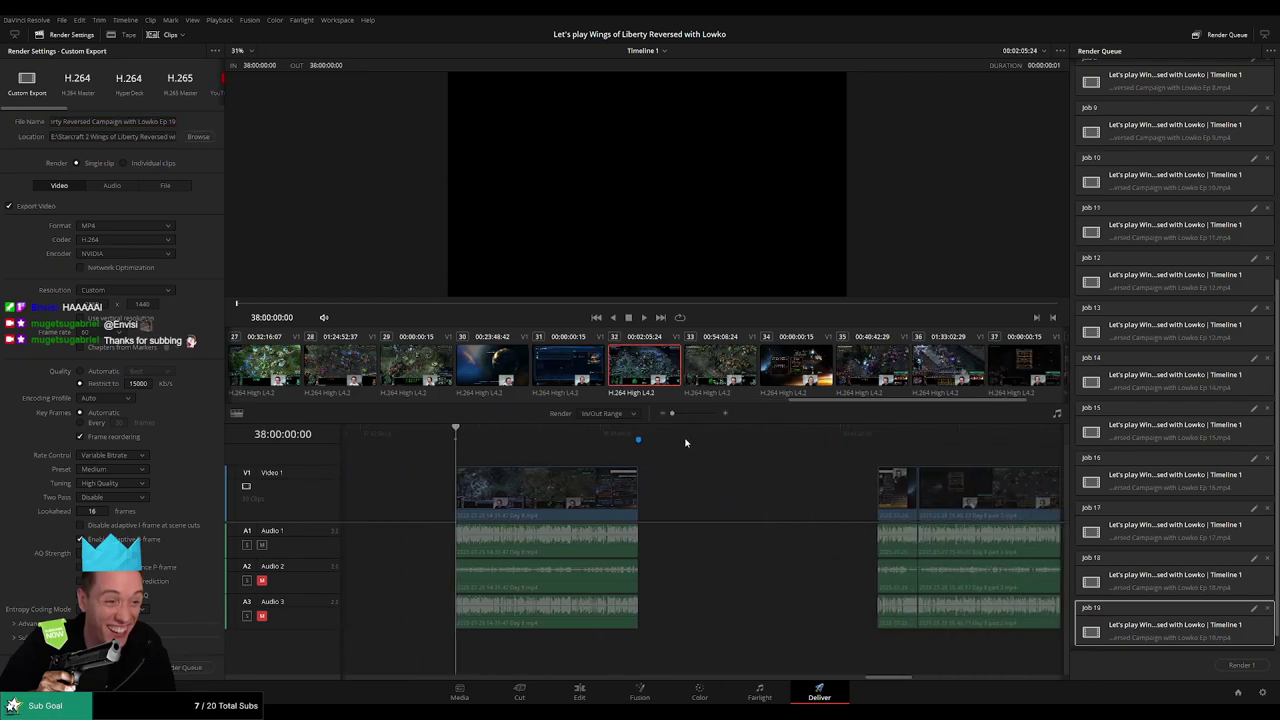
{"action": "left_click_drag", "start_coordinate": [667, 436], "coordinate": [645, 441]}
{"action": "key", "text": "o"}
{"action": "left_click", "coordinate": [172, 121]}
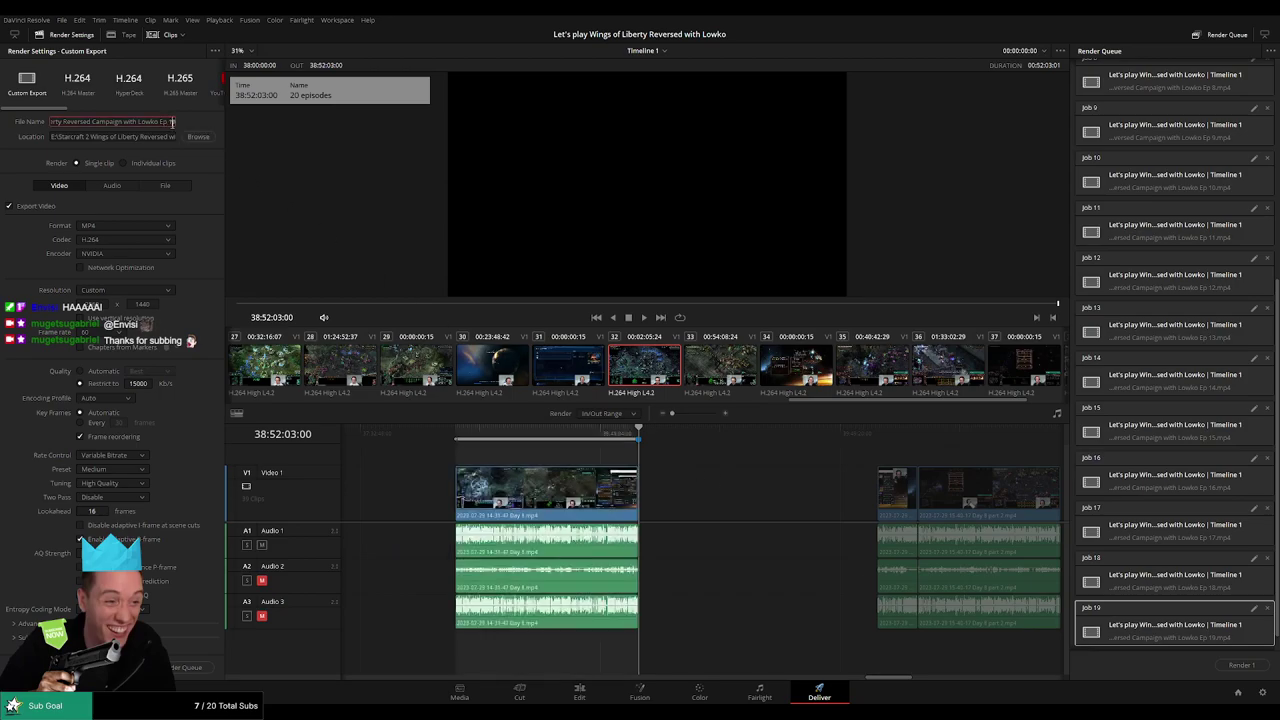
{"action": "key", "text": "BackSpace"}
{"action": "key", "text": "BackSpace"}
{"action": "type", "text": "20"}
{"action": "left_click", "coordinate": [174, 672]}
Step: Mark the next clip's In and Out points and queue it as Ep 21
{"action": "scroll", "coordinate": [748, 477], "scroll_direction": "right", "scroll_amount": 5}
{"action": "left_click", "coordinate": [594, 434]}
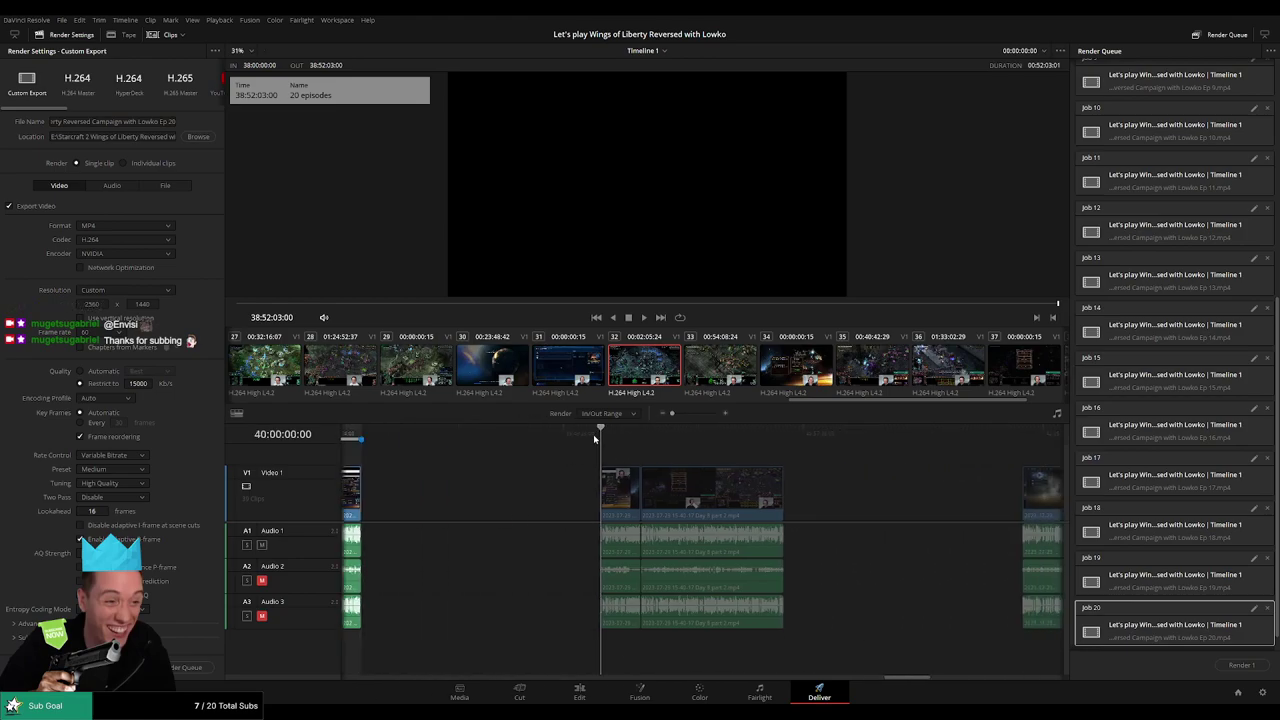
{"action": "key", "text": "i"}
{"action": "scroll", "coordinate": [646, 442], "scroll_direction": "right", "scroll_amount": 2}
{"action": "key", "text": "Down"}
{"action": "key", "text": "o"}
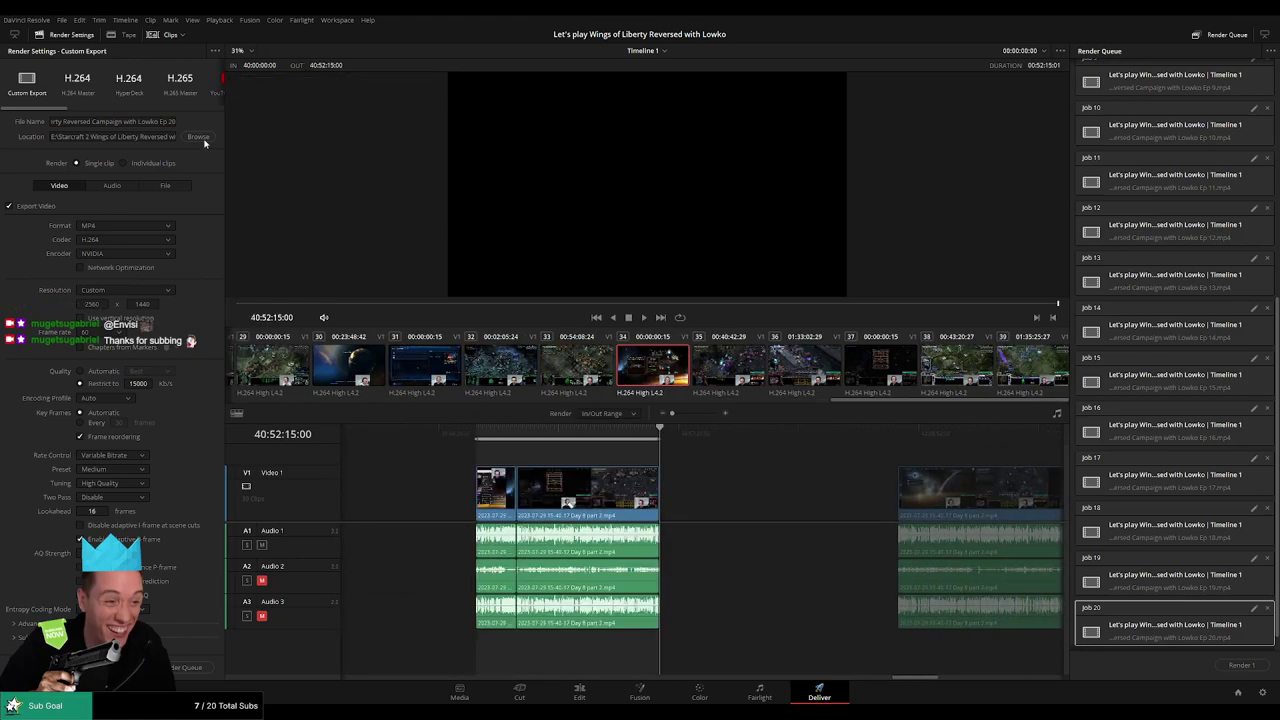
{"action": "left_click", "coordinate": [173, 122]}
{"action": "key", "text": "BackSpace"}
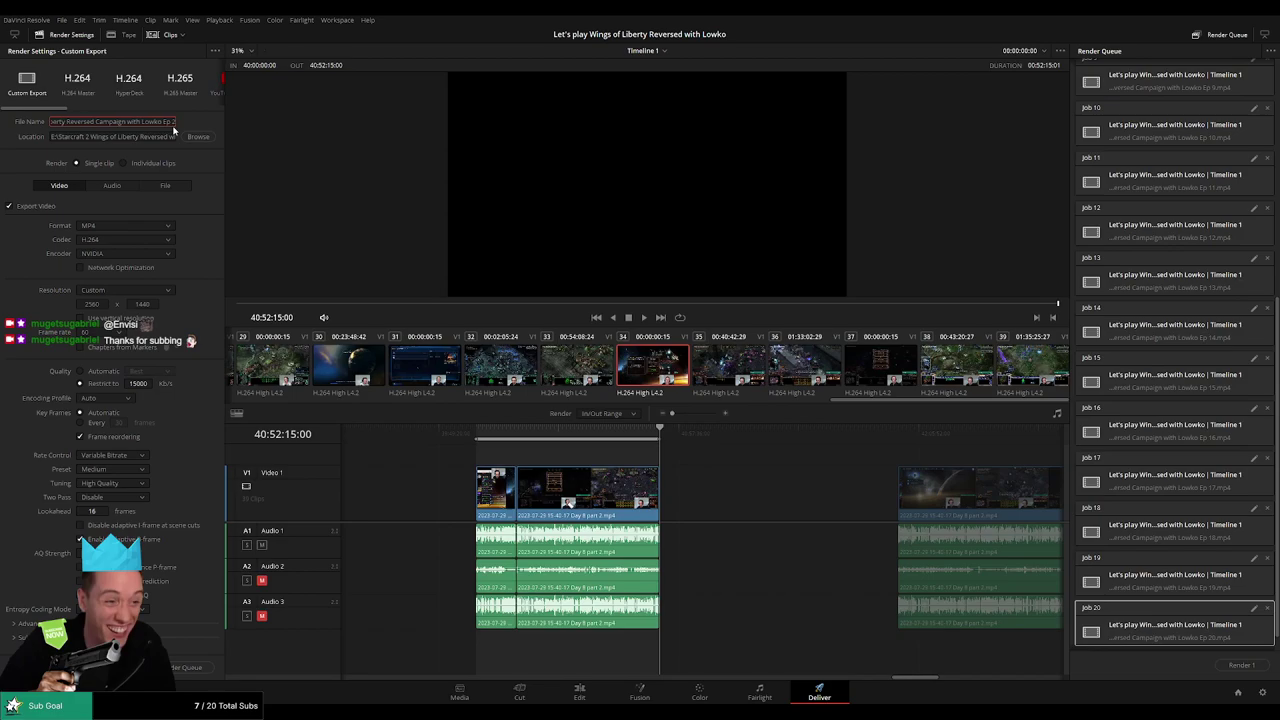
{"action": "type", "text": "1"}
{"action": "left_click", "coordinate": [190, 668]}
Step: Mark an In point at 42:00:00:00 and jump to the clip's end at 42:52:20:00
{"action": "key", "text": "Down"}
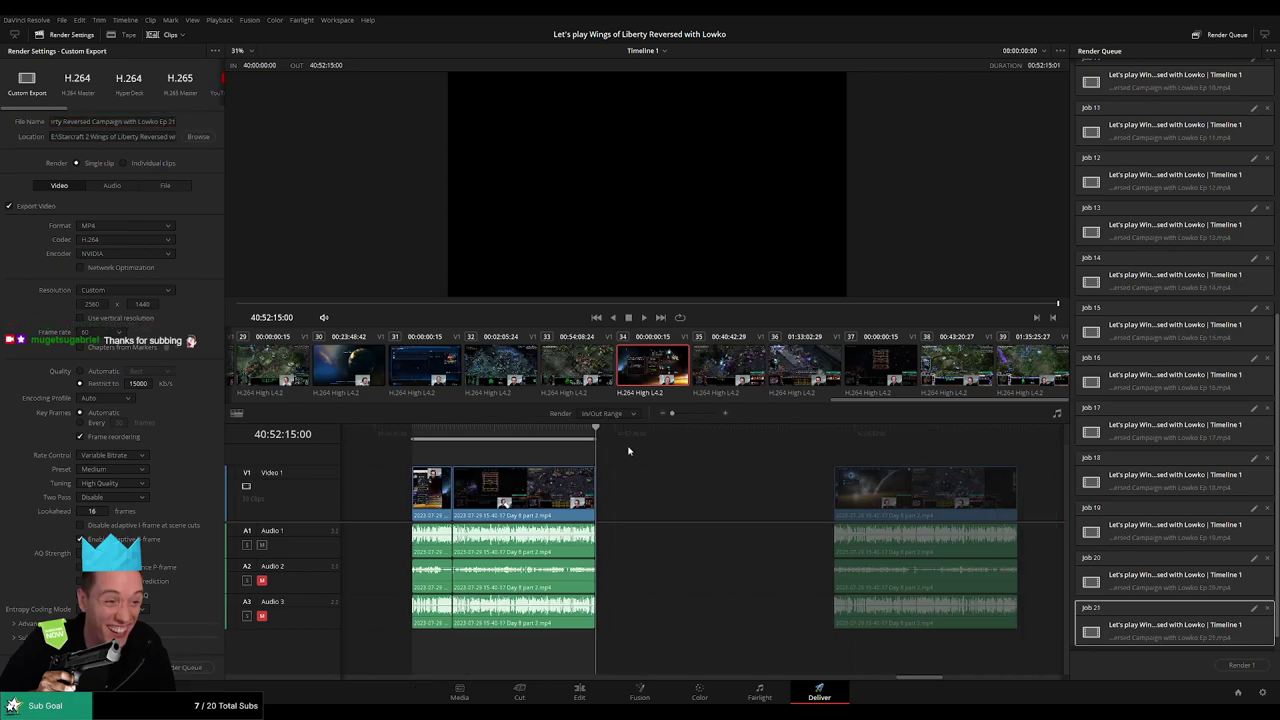
{"action": "key", "text": "i"}
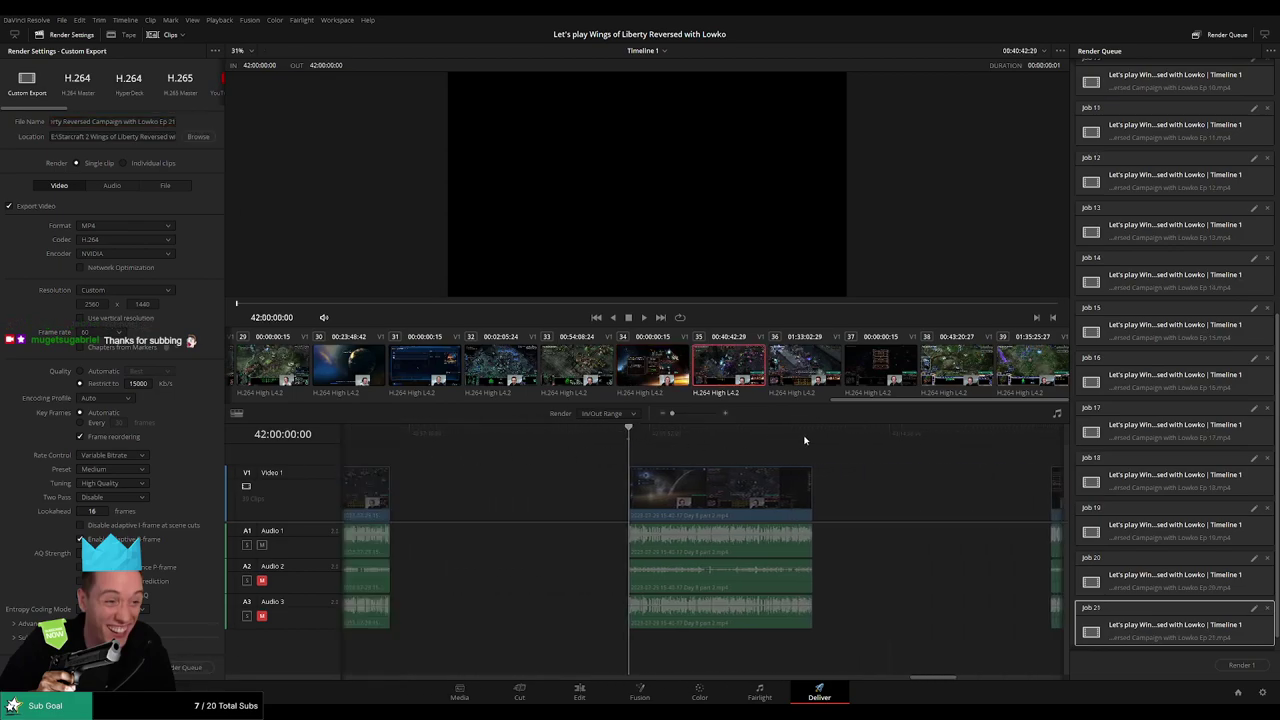
{"action": "key", "text": "Down"}
Step: Set the Out point at the clip's end and queue it as Ep 22
{"action": "key", "text": "o"}
{"action": "left_click", "coordinate": [174, 121]}
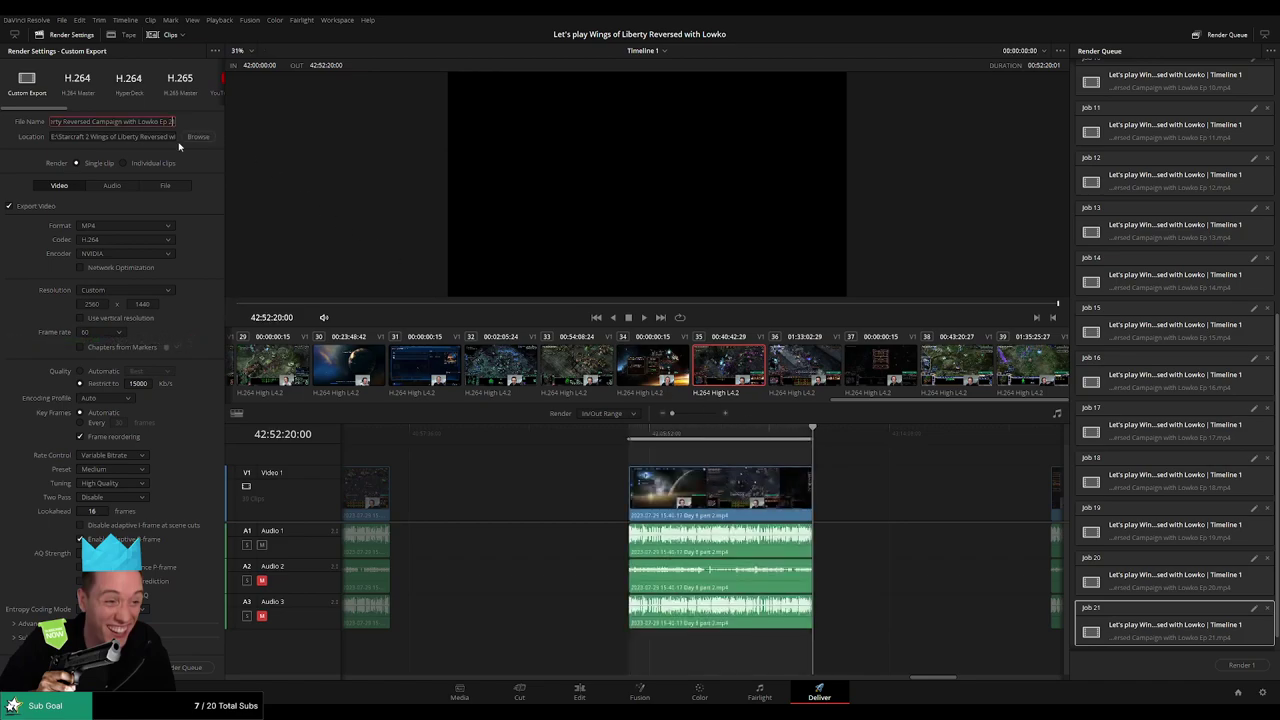
{"action": "type", "text": "2"}
{"action": "left_click", "coordinate": [190, 668]}
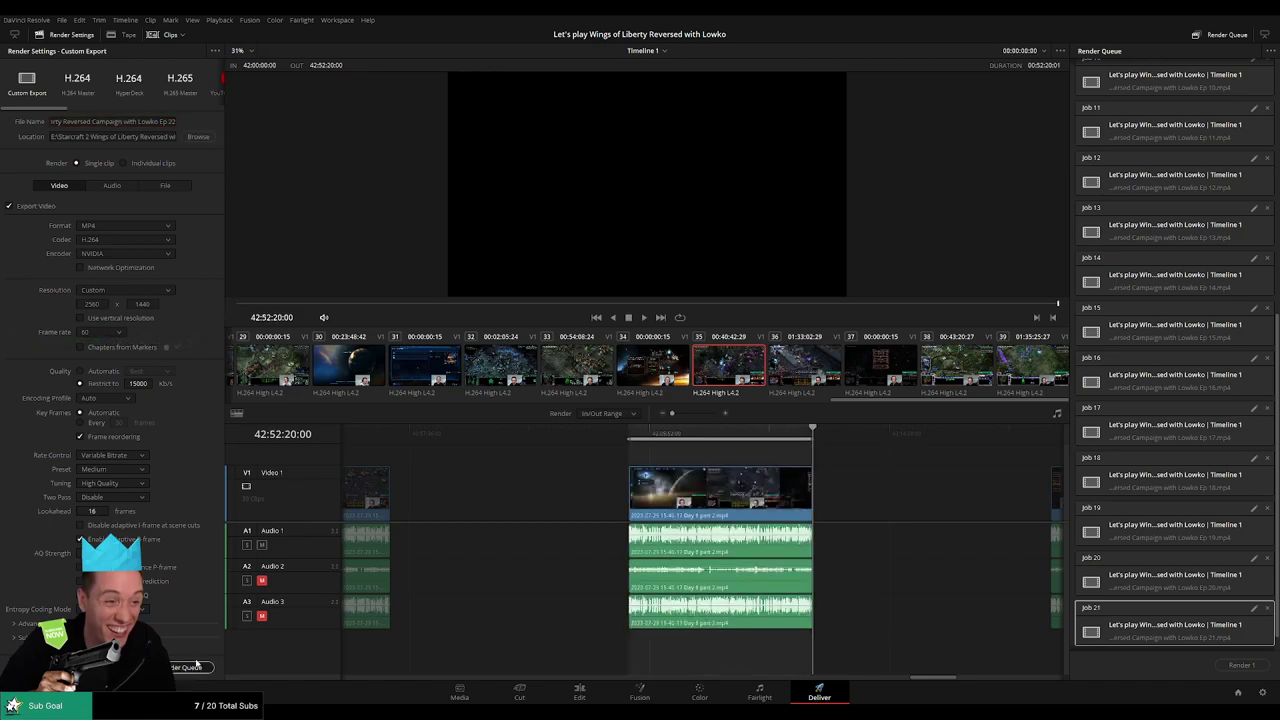
Step: Set the Out point on the next clip and queue it as Ep 23
{"action": "left_click", "coordinate": [619, 437]}
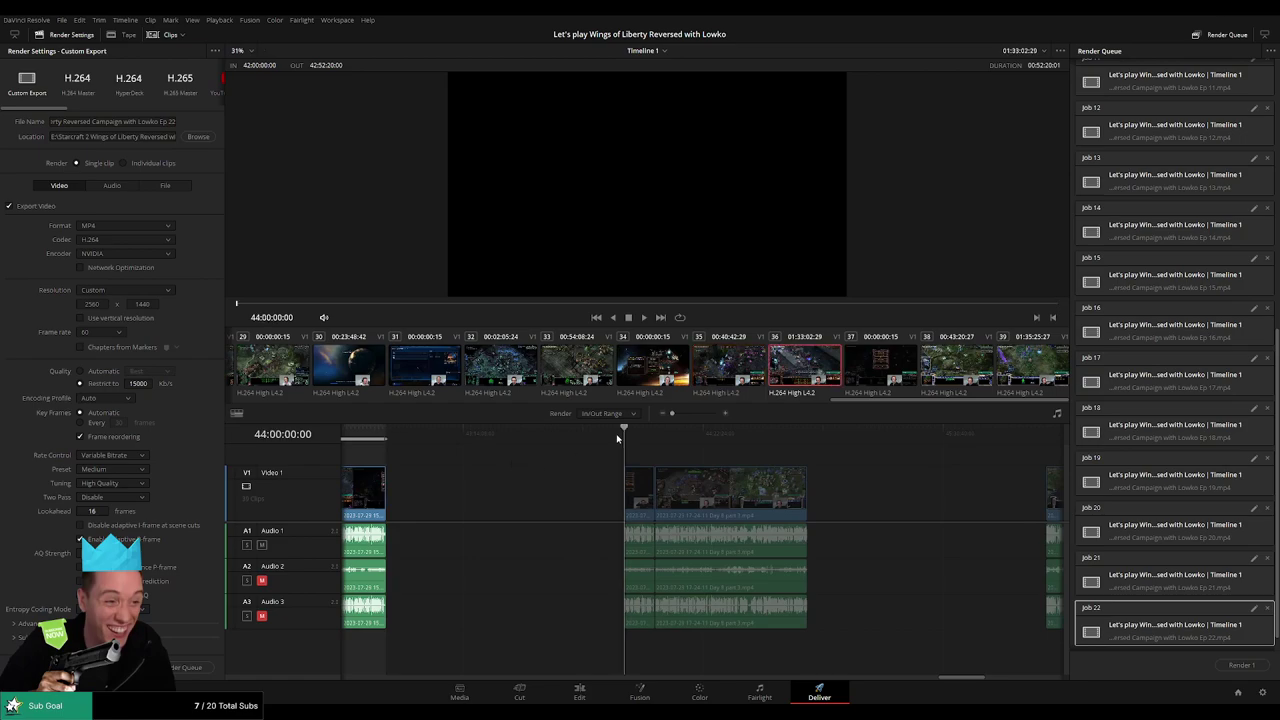
{"action": "key", "text": "Down"}
{"action": "key", "text": "o"}
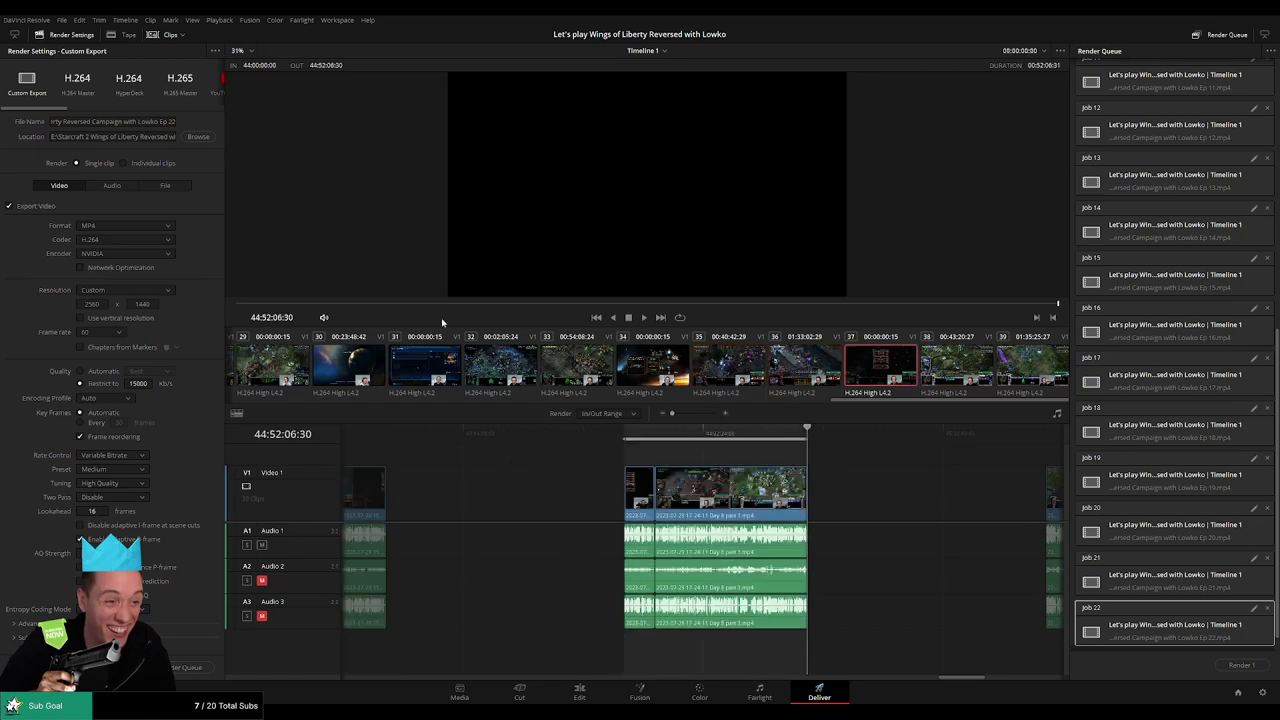
{"action": "left_click", "coordinate": [172, 122]}
{"action": "type", "text": "3"}
{"action": "left_click", "coordinate": [184, 667]}
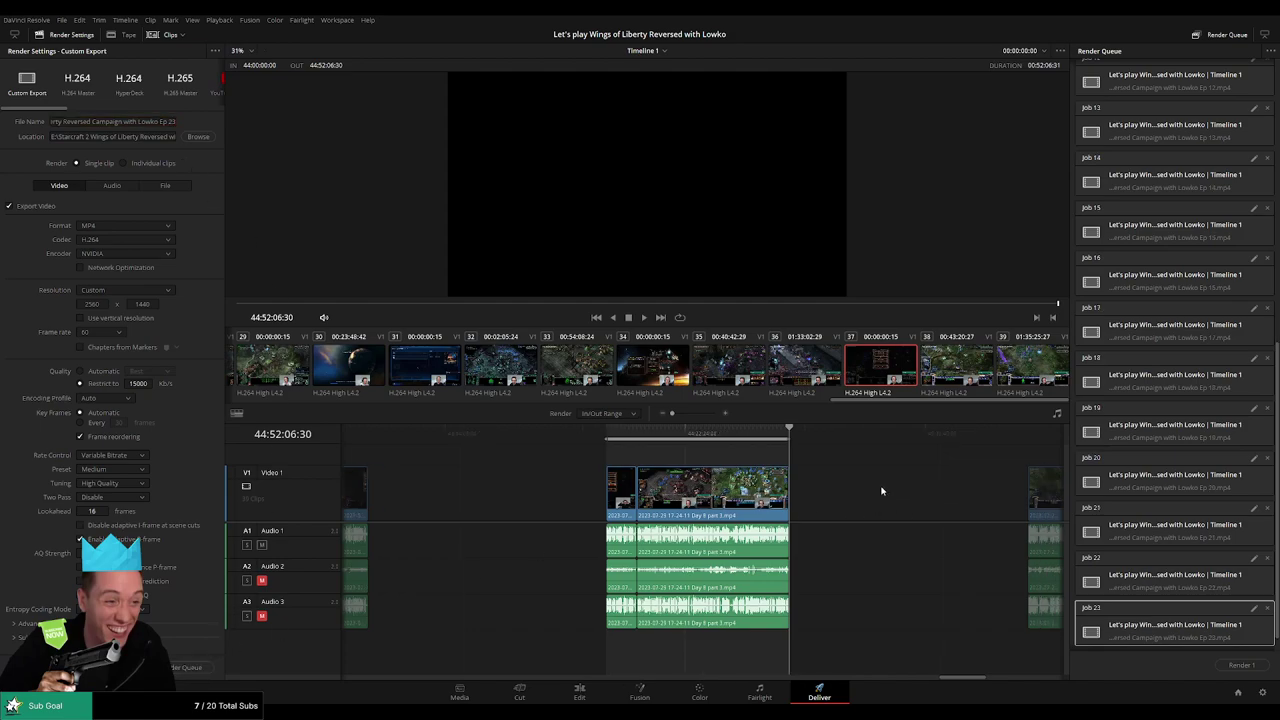
Step: Mark In and Out on the following clip and queue it as Ep 24
{"action": "left_click", "coordinate": [606, 440]}
{"action": "key", "text": "i"}
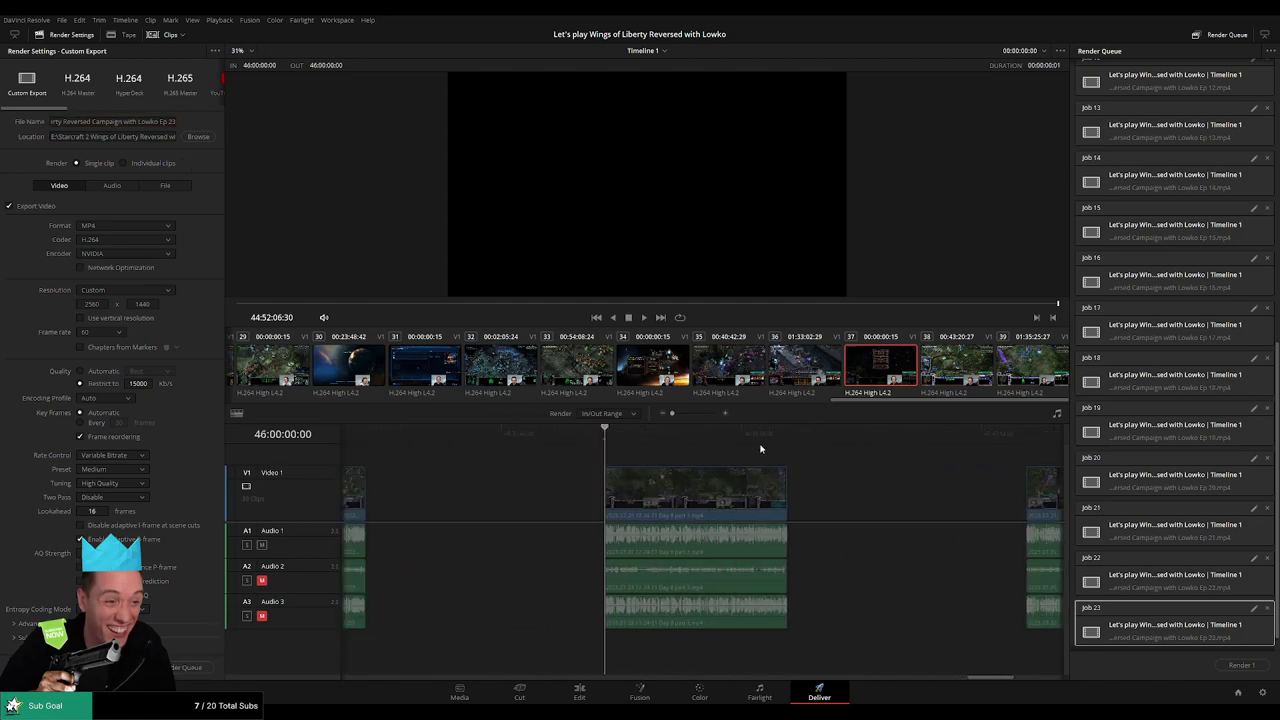
{"action": "left_click", "coordinate": [787, 432]}
{"action": "key", "text": "o"}
{"action": "left_click", "coordinate": [170, 121]}
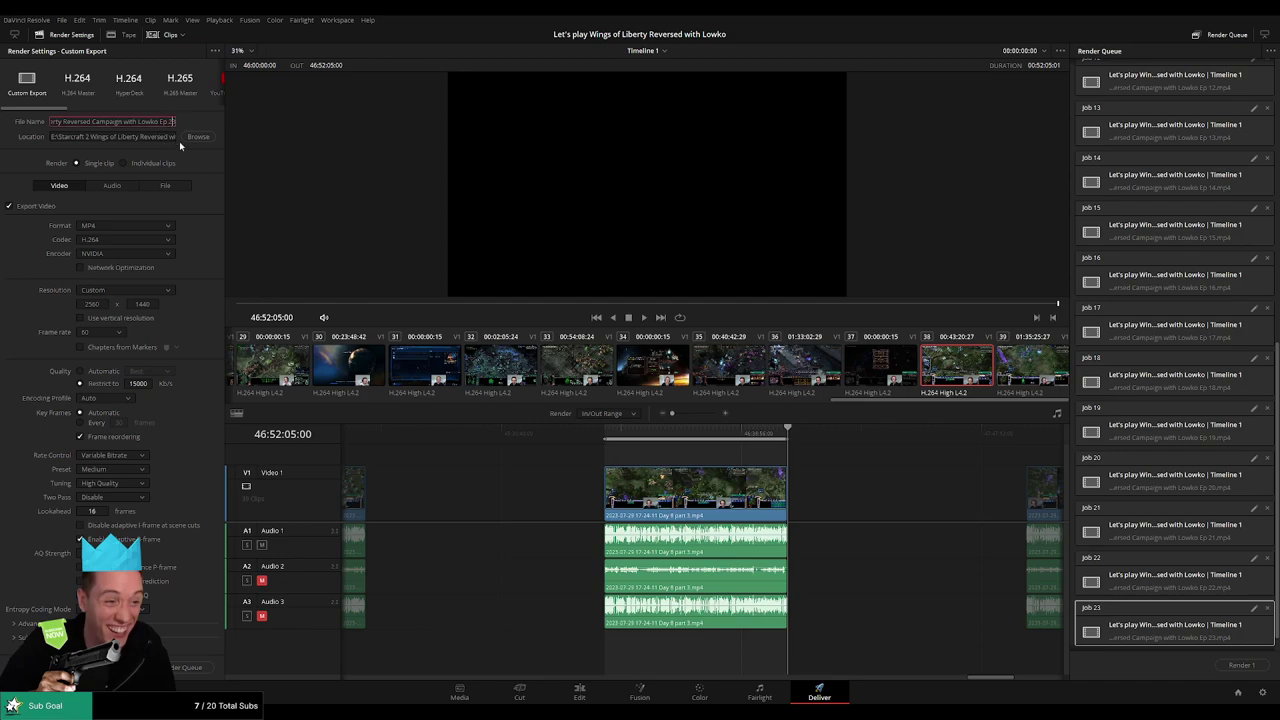
{"action": "key", "text": "BackSpace"}
{"action": "type", "text": "4"}
{"action": "left_click", "coordinate": [184, 667]}
Step: Queue the final clip (48:00:00:00–48:17:12:29) as Ep 25, then deselect so the button reads Render All
{"action": "left_click", "coordinate": [600, 438]}
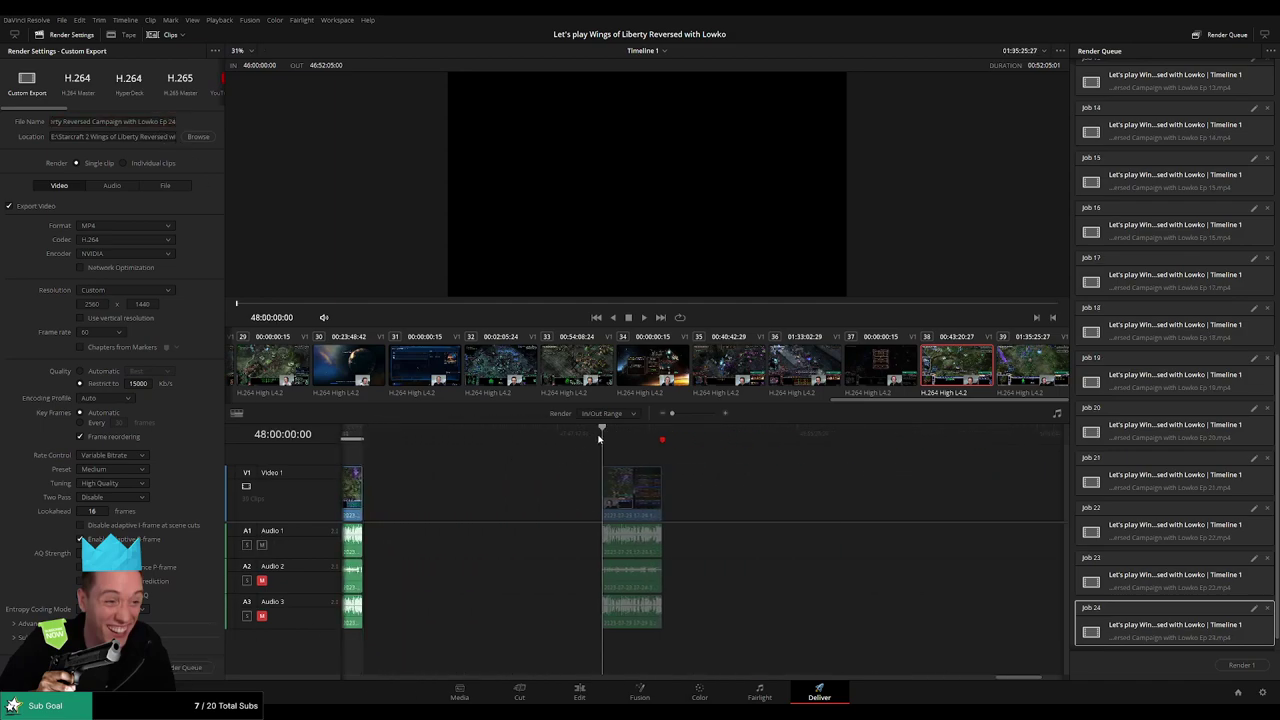
{"action": "left_click_drag", "start_coordinate": [600, 438], "coordinate": [662, 436]}
{"action": "key", "text": "o"}
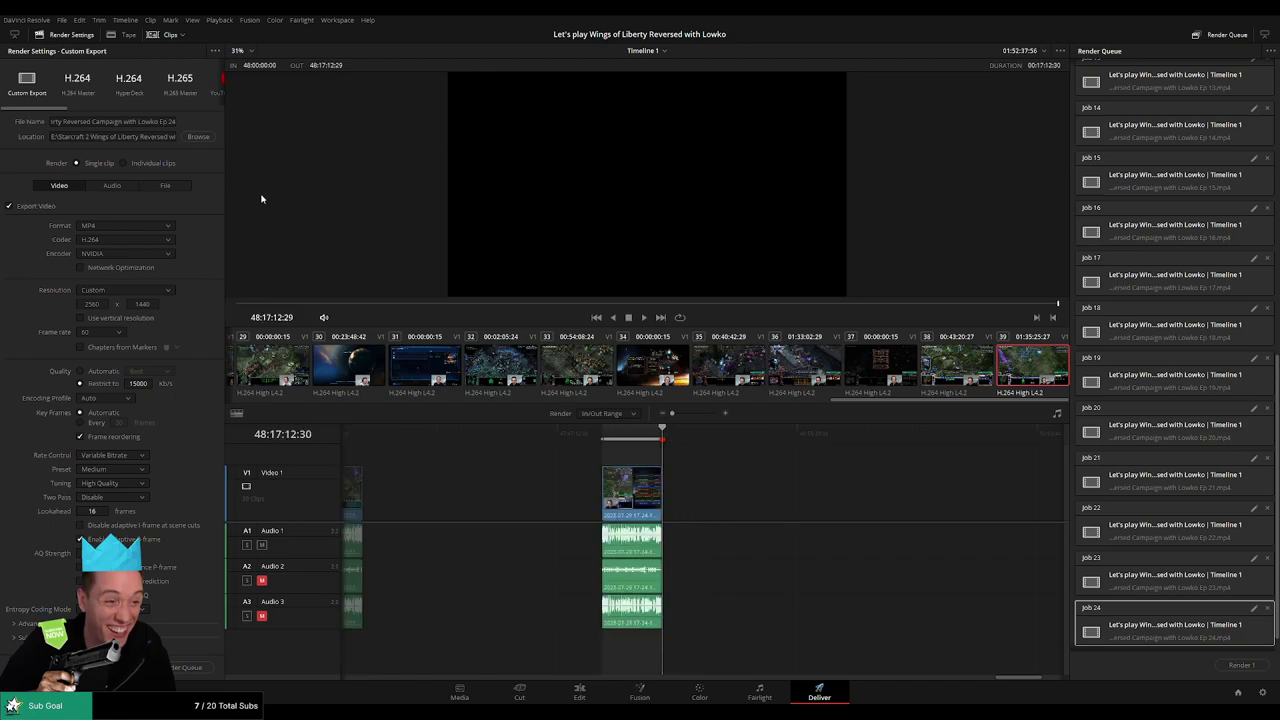
{"action": "left_click", "coordinate": [172, 121]}
{"action": "type", "text": "5"}
{"action": "left_click", "coordinate": [190, 667]}
{"action": "scroll", "coordinate": [1112, 590], "scroll_direction": "down", "scroll_amount": 1}
{"action": "left_click", "coordinate": [1176, 633]}
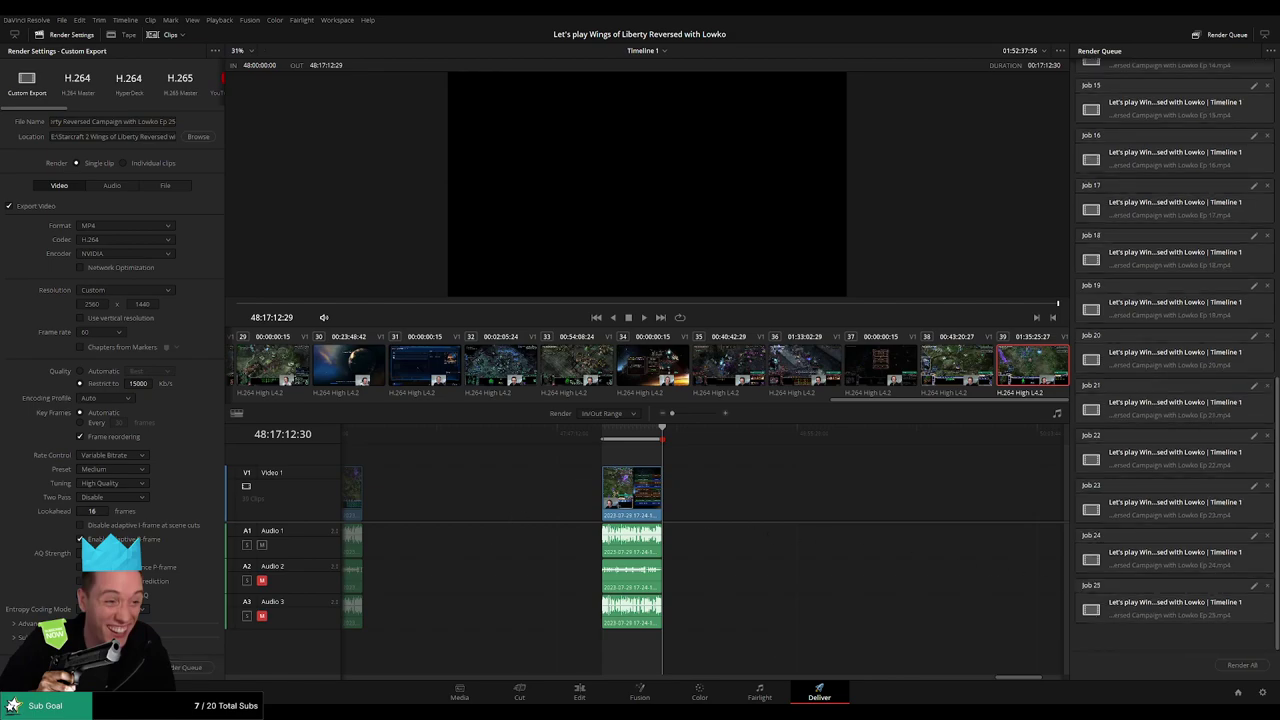